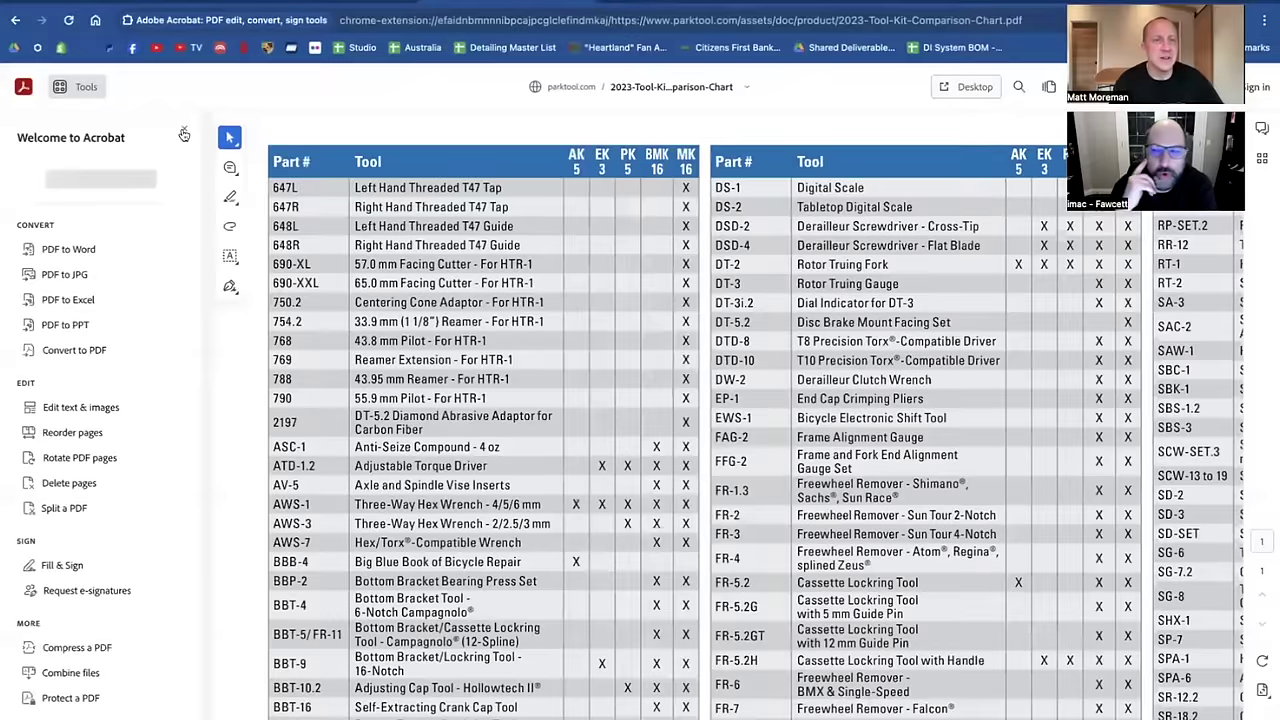
Hide the Acrobat tools sidebar and look through the Park Tool kit comparison chart.
left_click(182, 130)
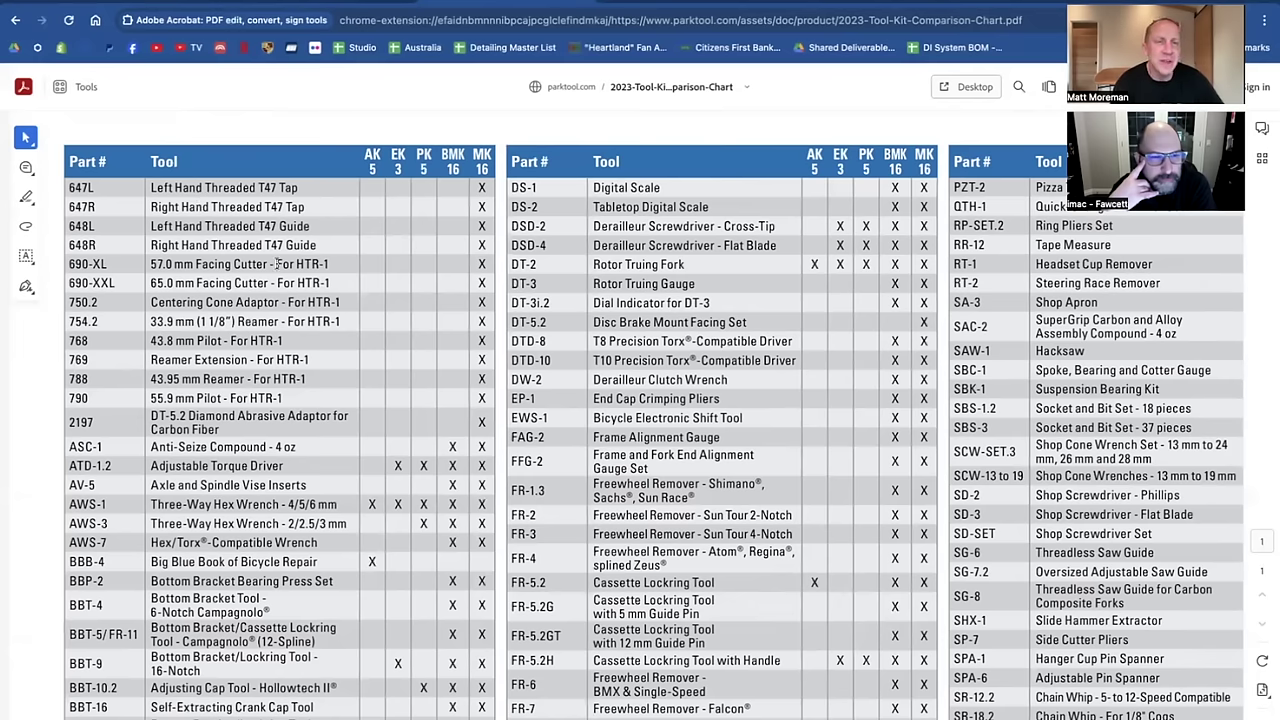
scroll(278, 386, "down", 2)
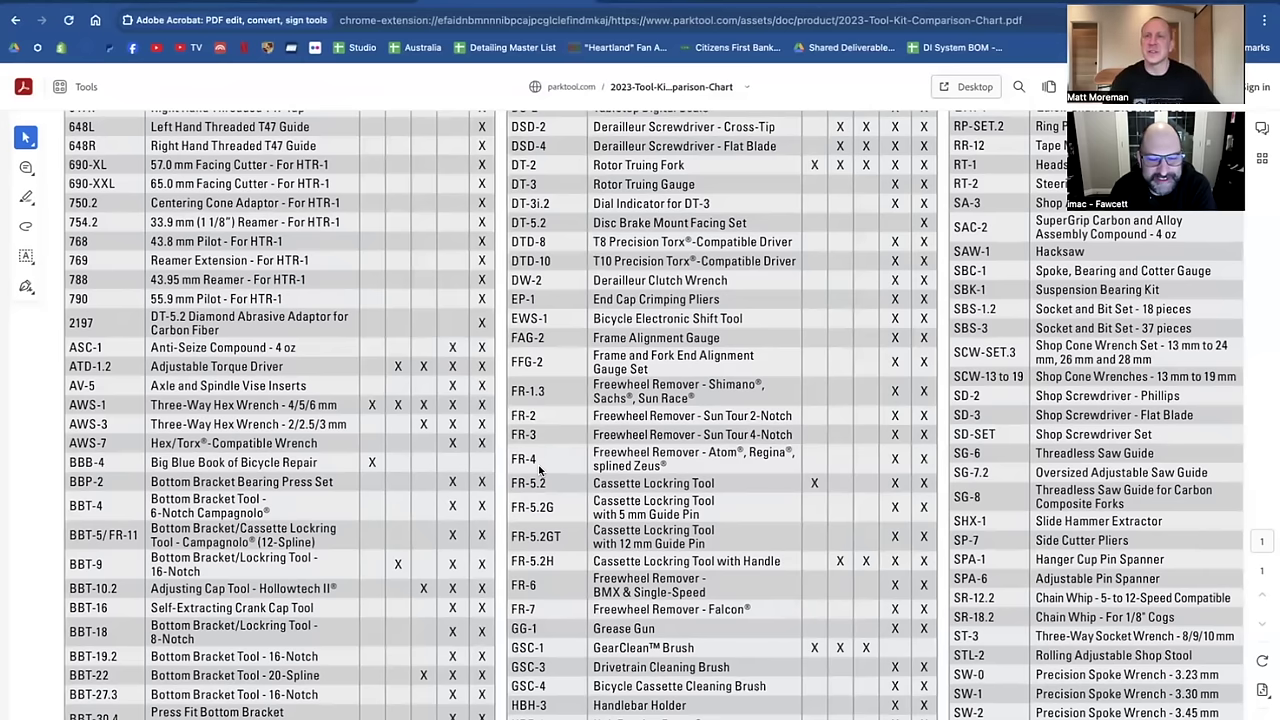
Switch to the Detailing Master Collection spreadsheet and look through its product packages, returning to the start of the list.
key("ctrl+Tab")
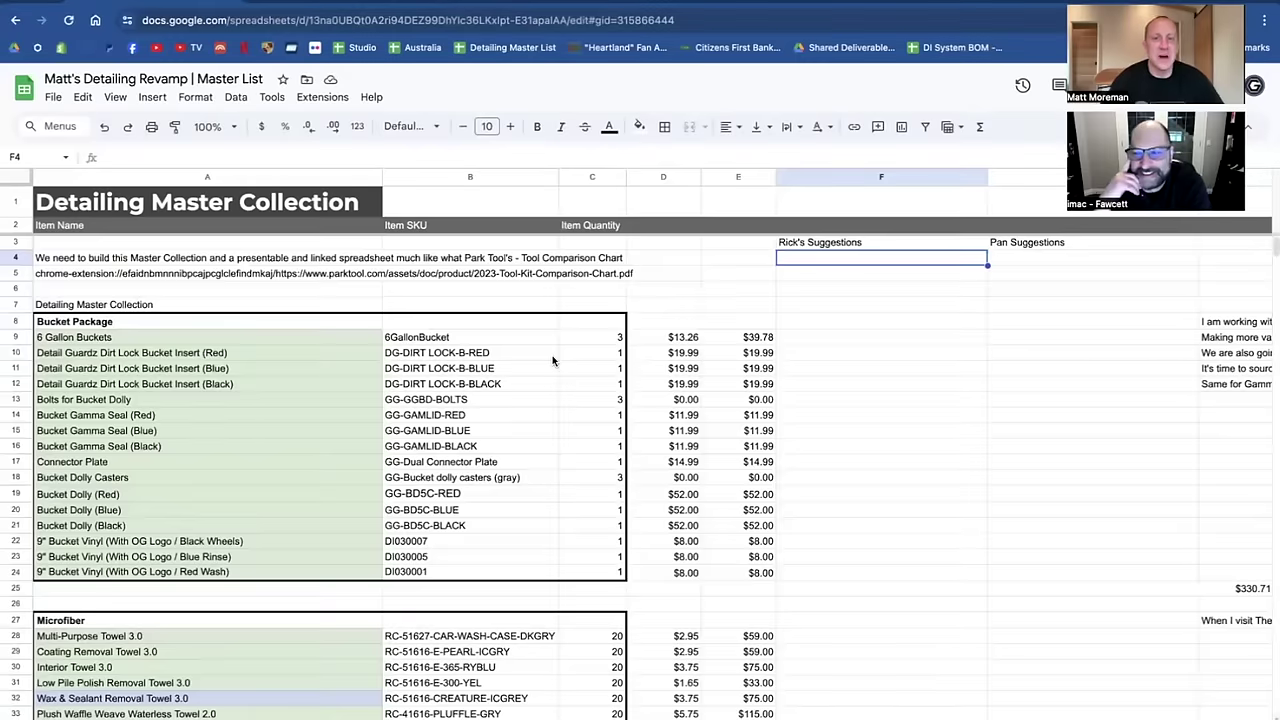
scroll(552, 360, "down", 10)
scroll(552, 360, "down", 11)
scroll(552, 360, "down", 2)
scroll(552, 360, "up", 18)
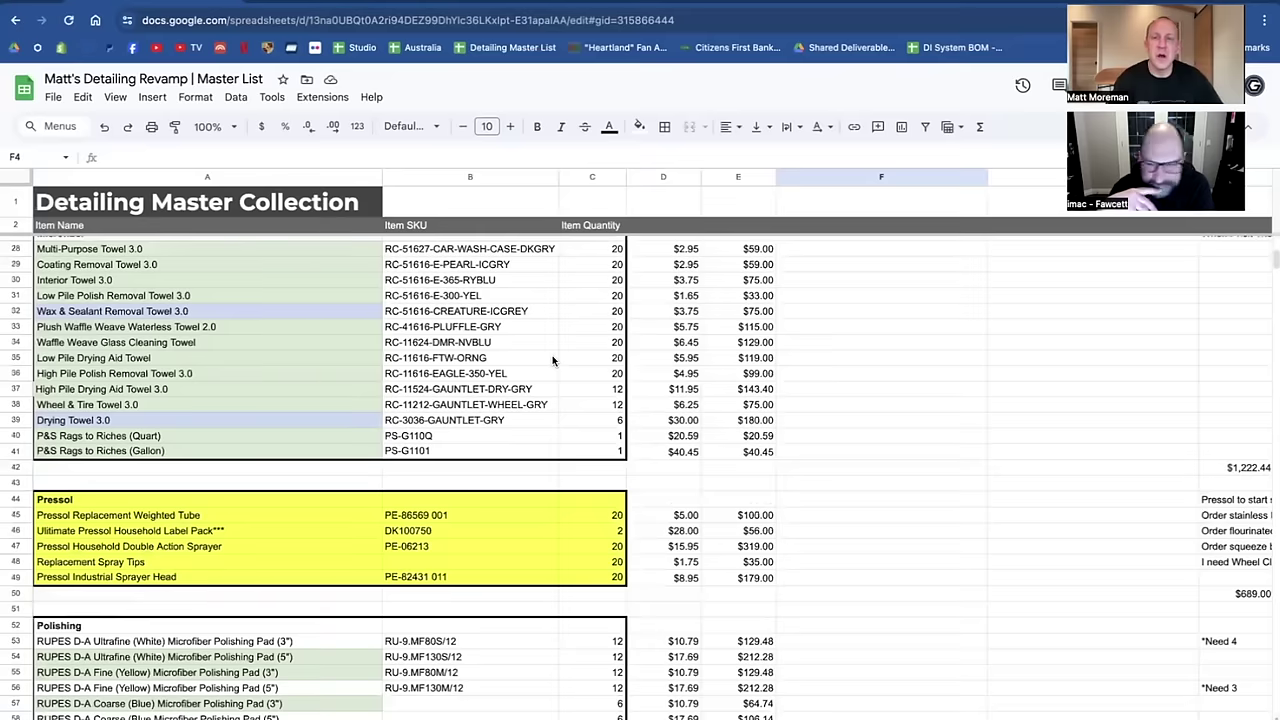
scroll(552, 360, "up", 5)
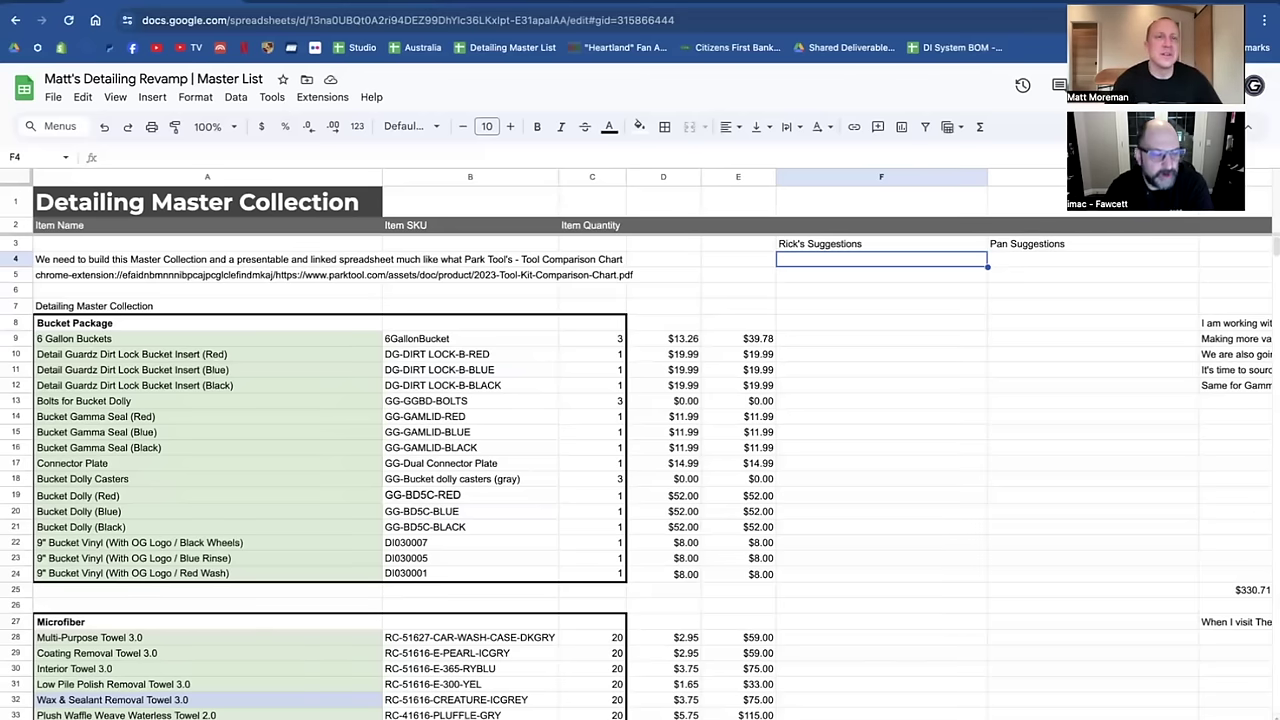
key("ctrl+Tab")
mouse_move(341, 172)
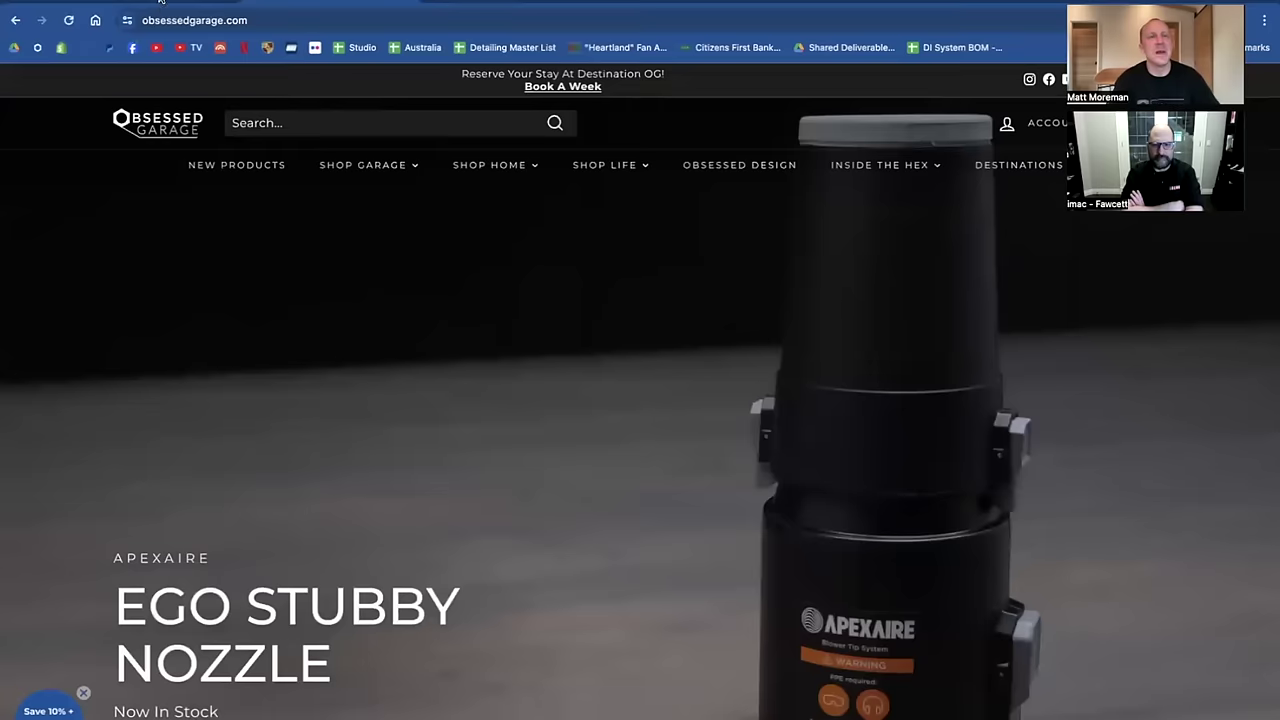
left_click(160, 1)
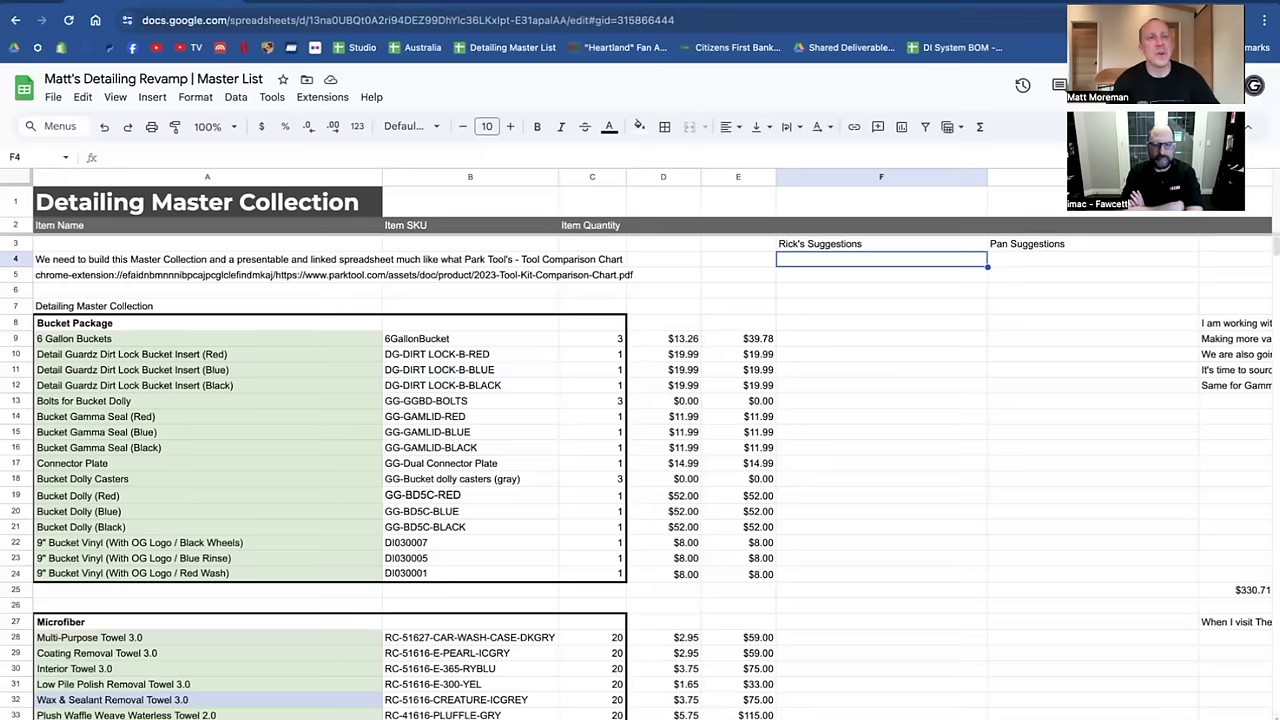
Review the Detailing Master Collection packages down to the Grand Total and inspect that total's formula.
scroll(365, 391, "down", 2)
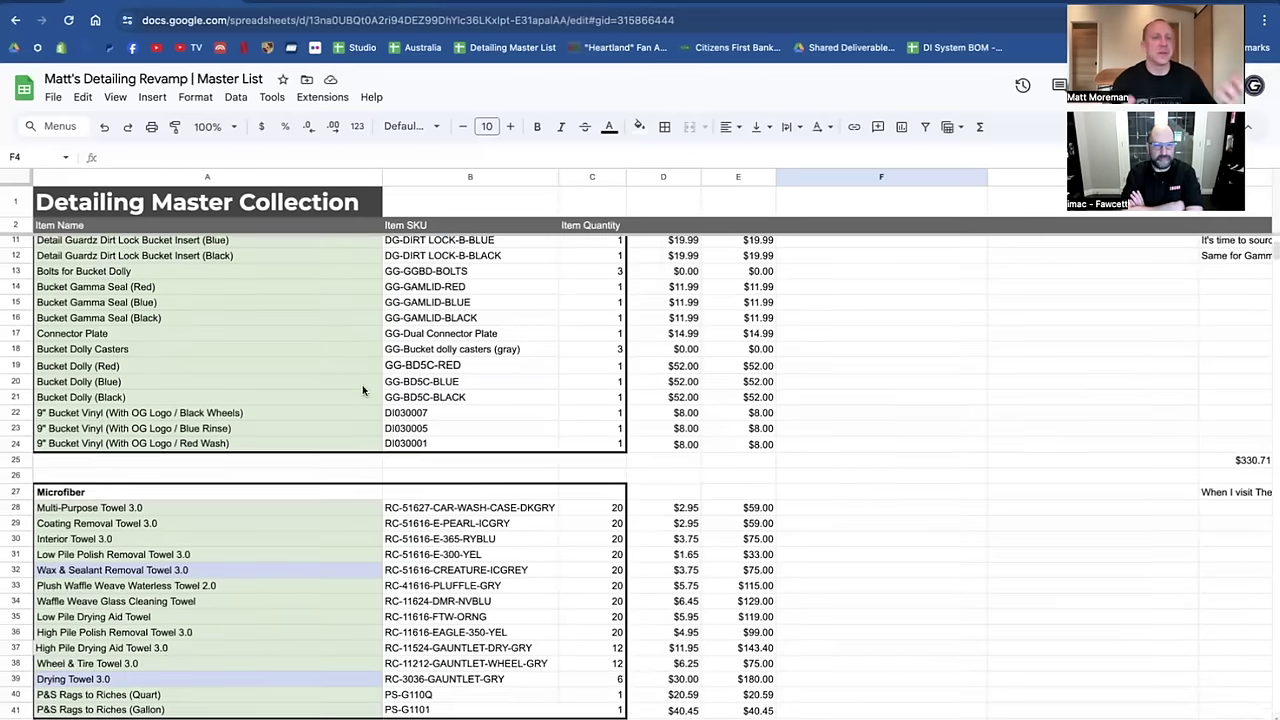
scroll(363, 390, "up", 2)
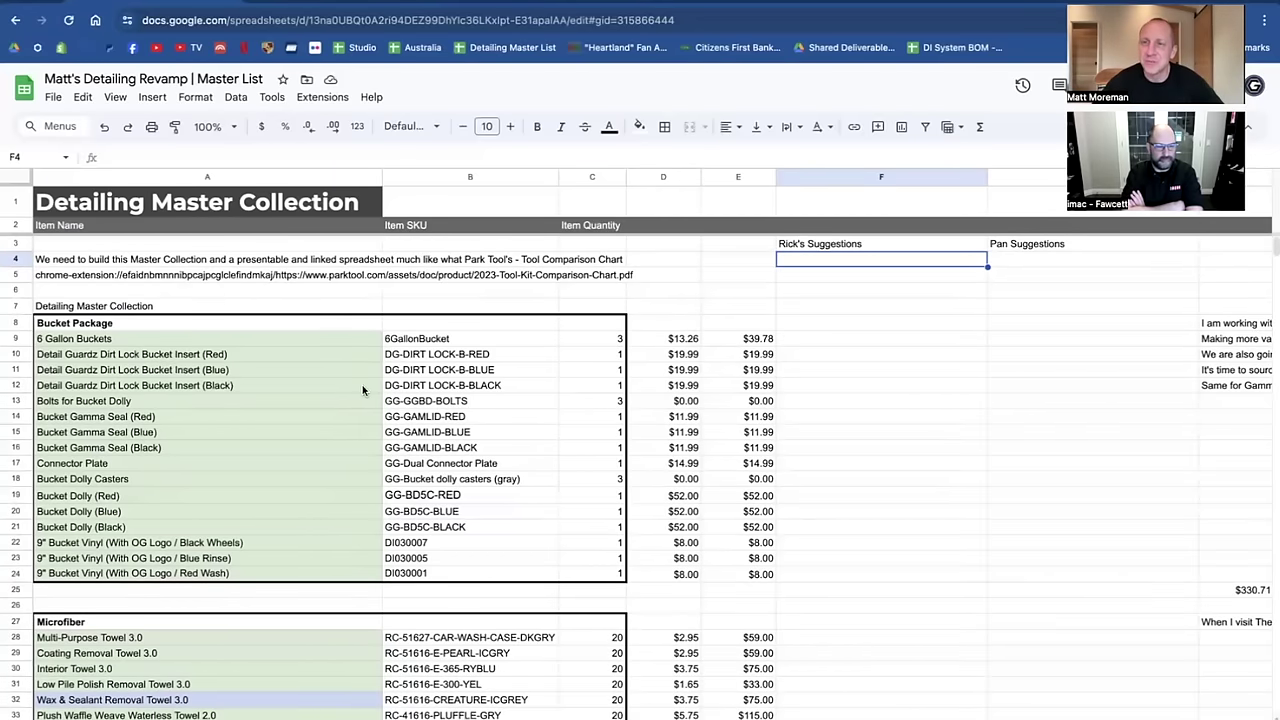
scroll(363, 390, "down", 20)
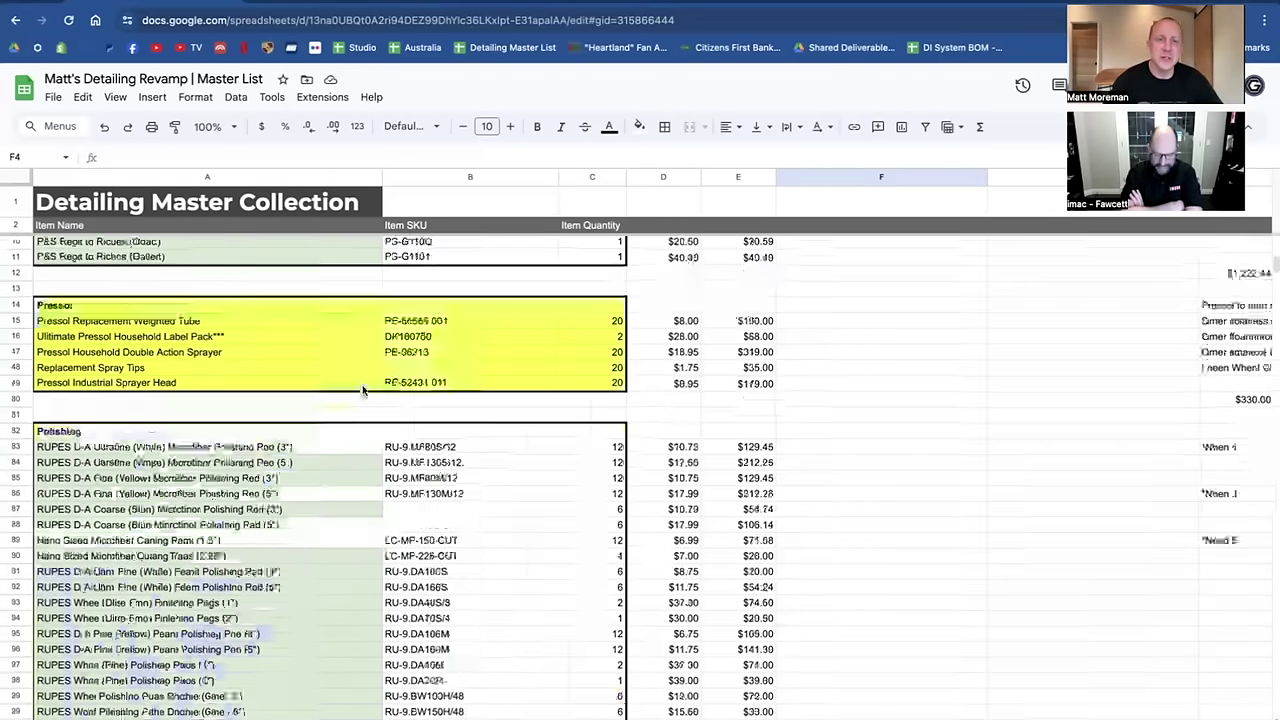
scroll(363, 390, "down", 20)
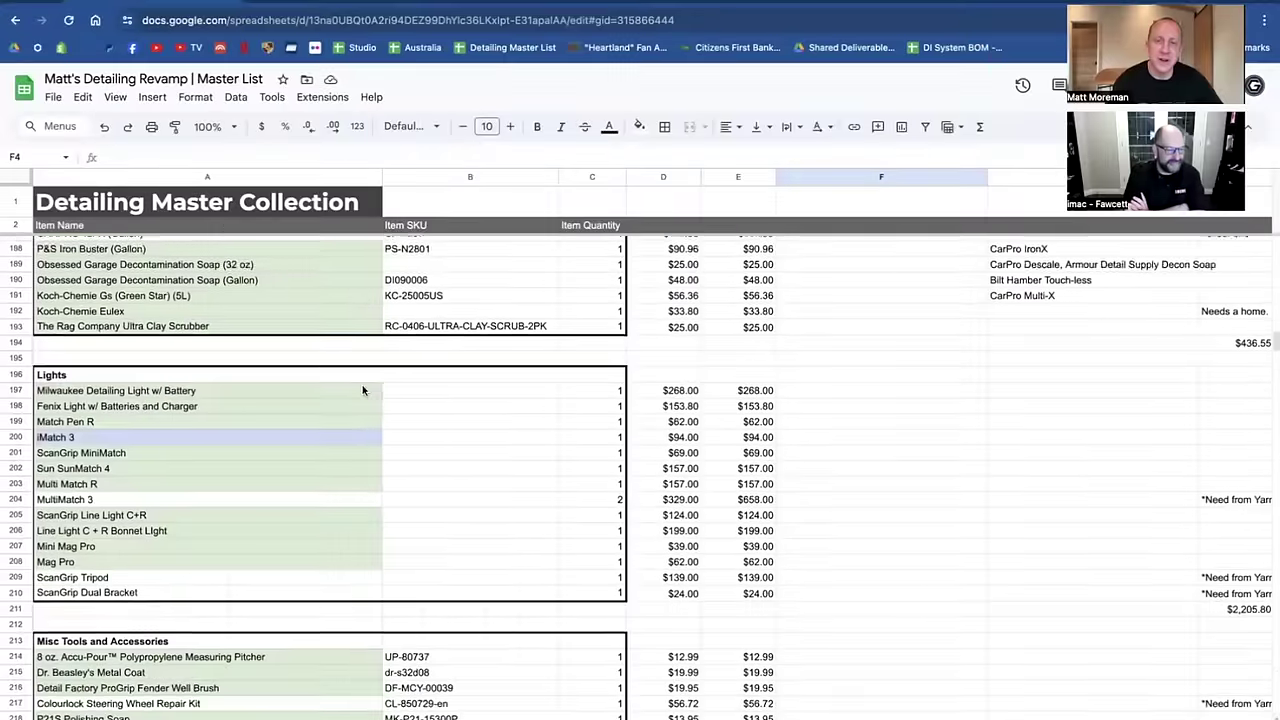
scroll(363, 390, "right", 2)
scroll(363, 390, "up", 1)
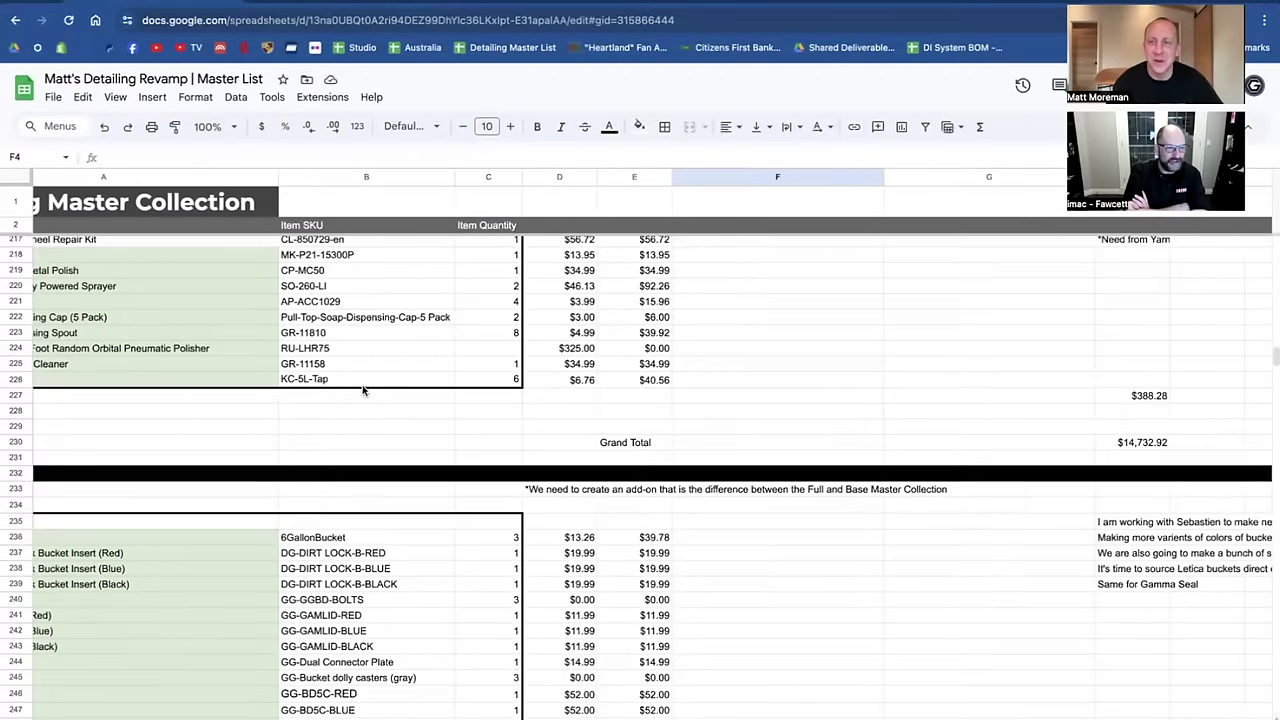
left_click(1151, 444)
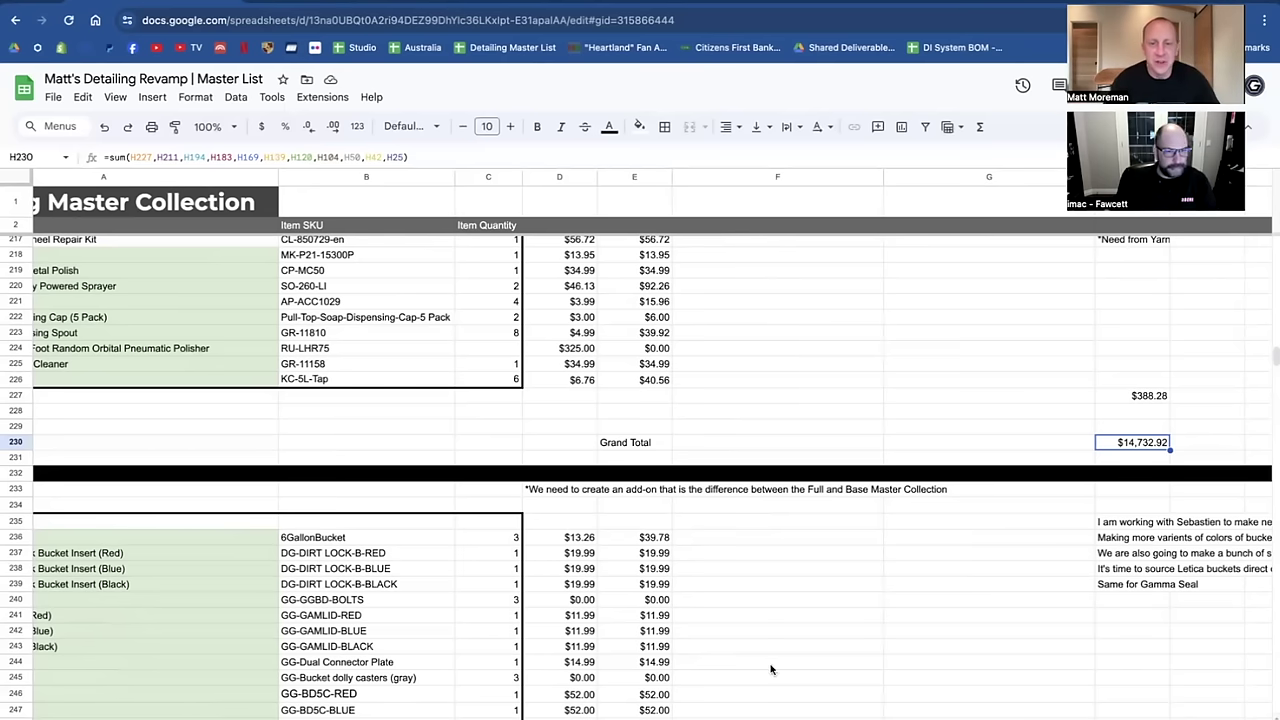
Open the Car Washing sheet and inspect the total formulas of the Basic Car Washing Package and the Ultimate Car Washing Solution.
left_click(470, 719)
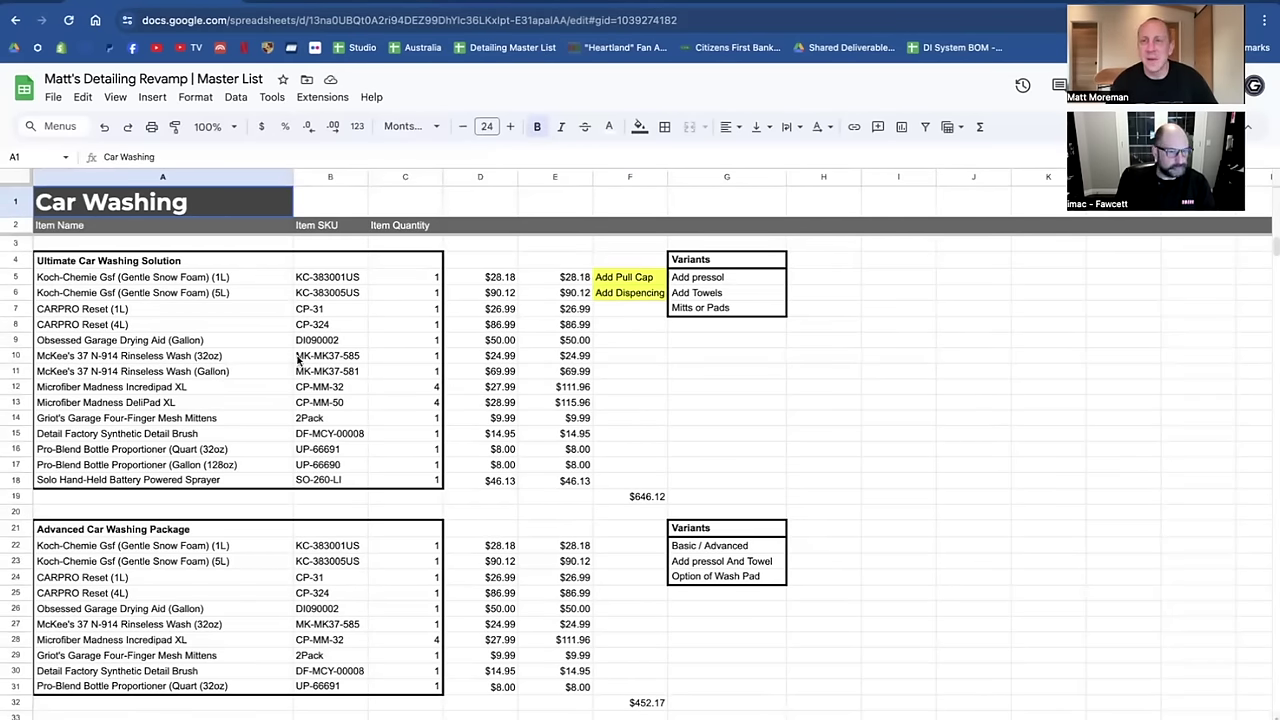
scroll(300, 358, "down", 3)
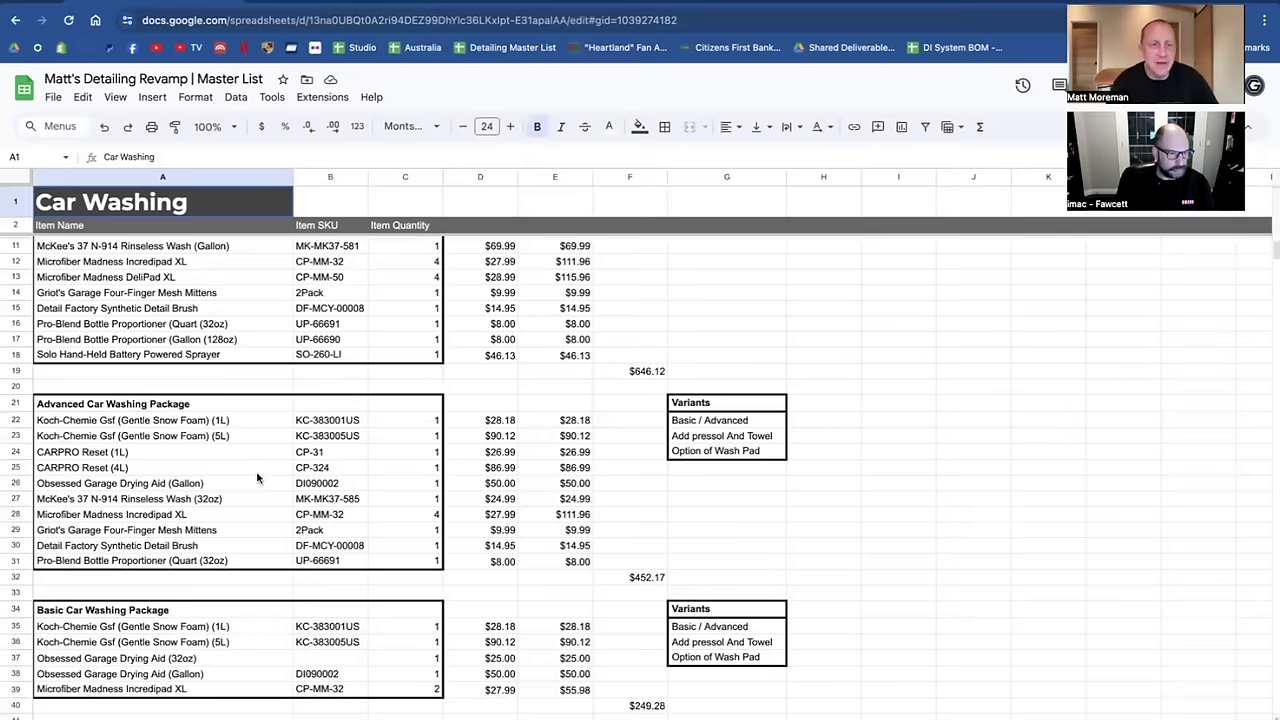
scroll(257, 478, "down", 3)
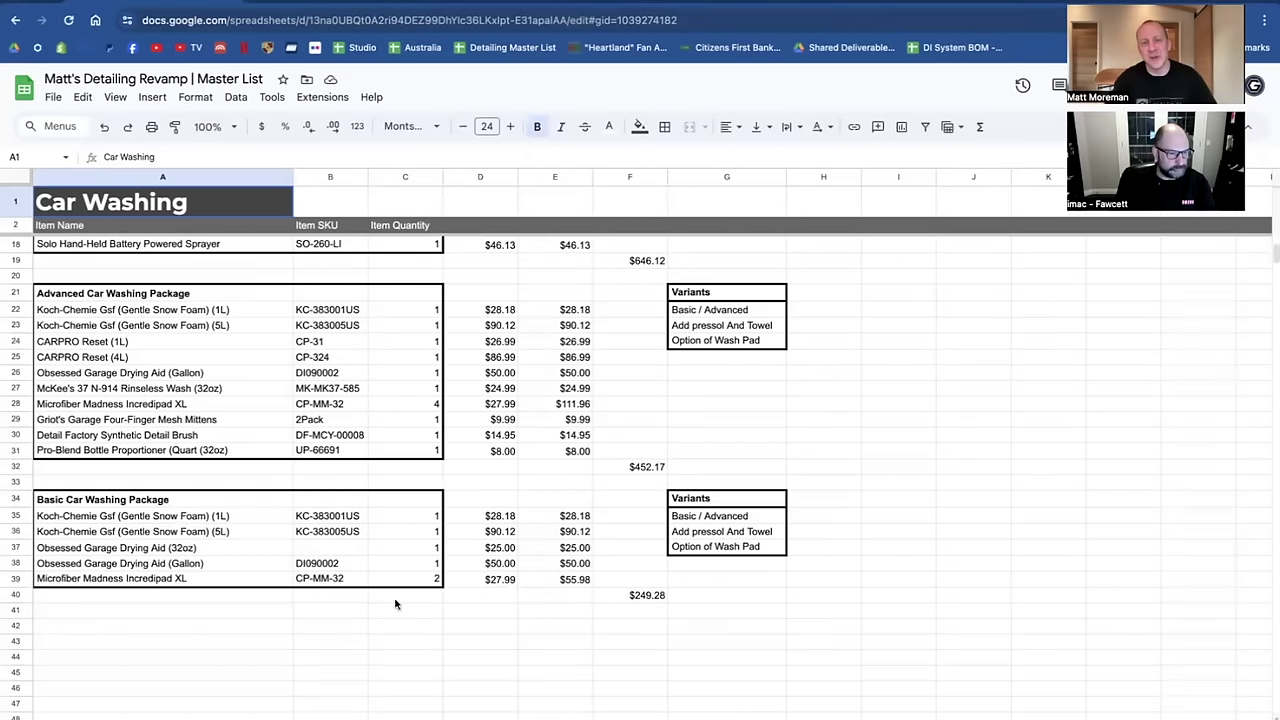
left_click(614, 596)
scroll(614, 596, "up", 5)
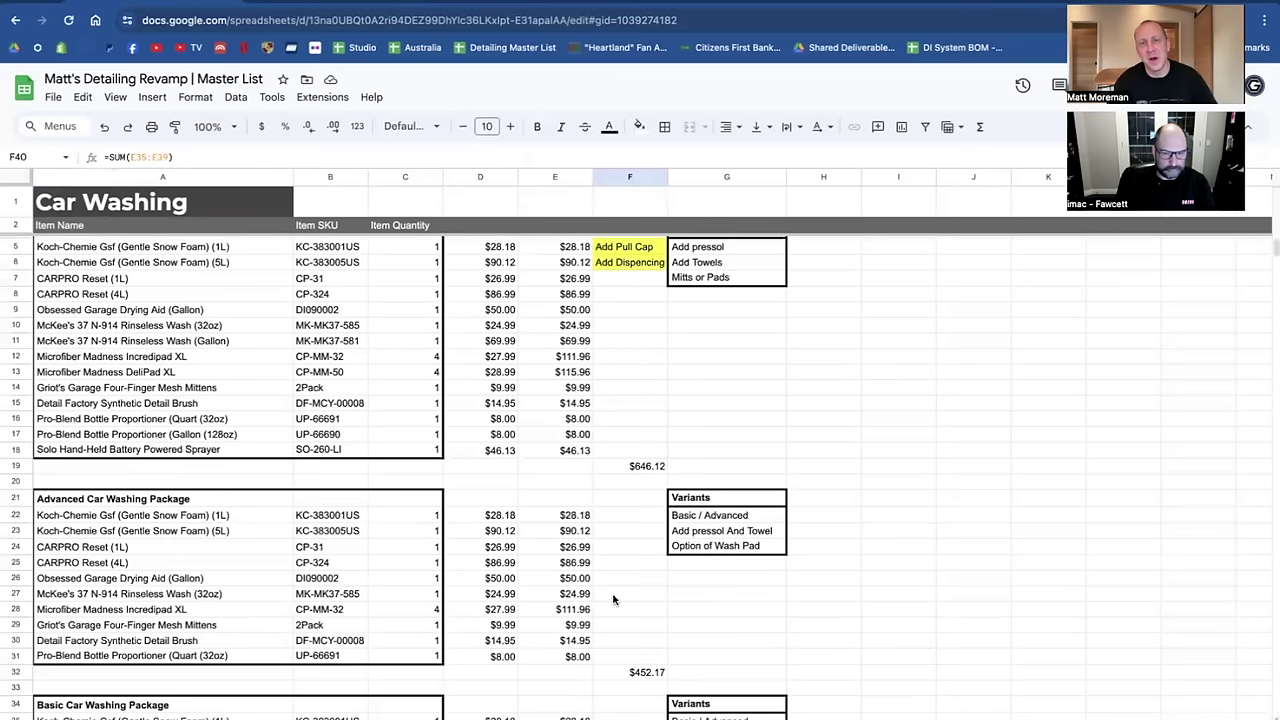
left_click(619, 465)
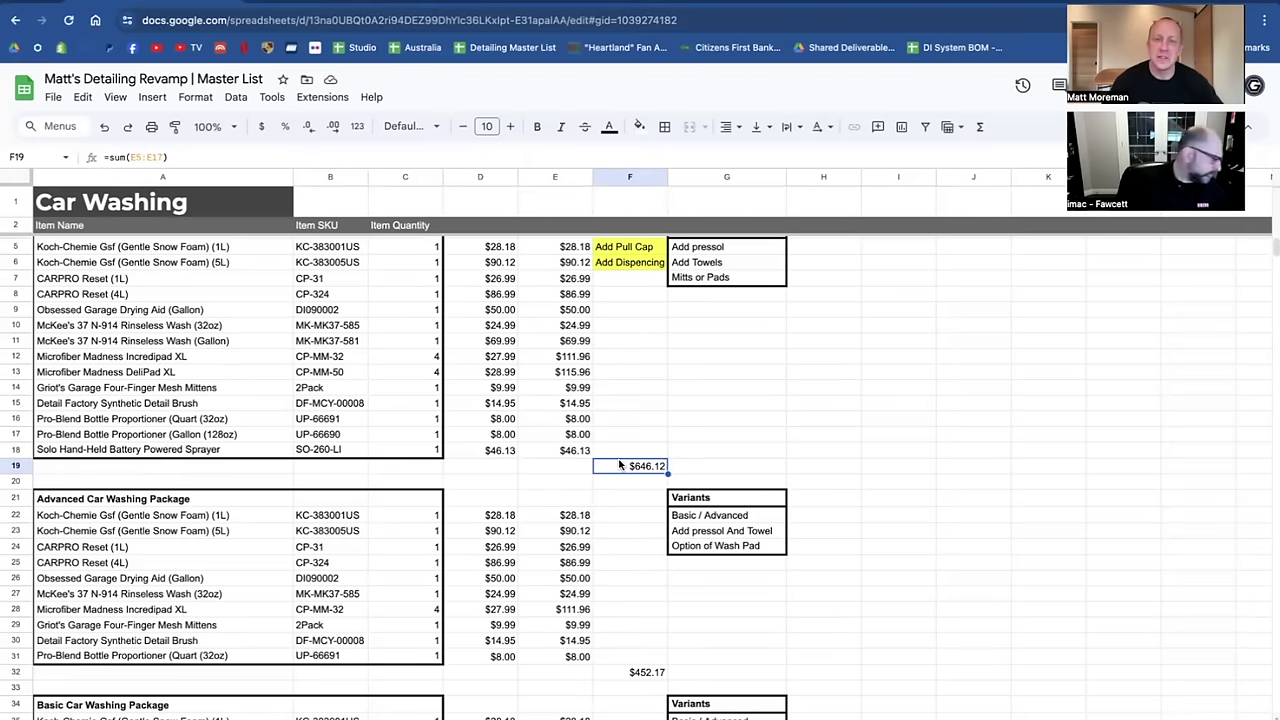
Return to the Detailing Master Collection sheet and bring up the Bucket Package at the start of the list.
left_click(380, 719)
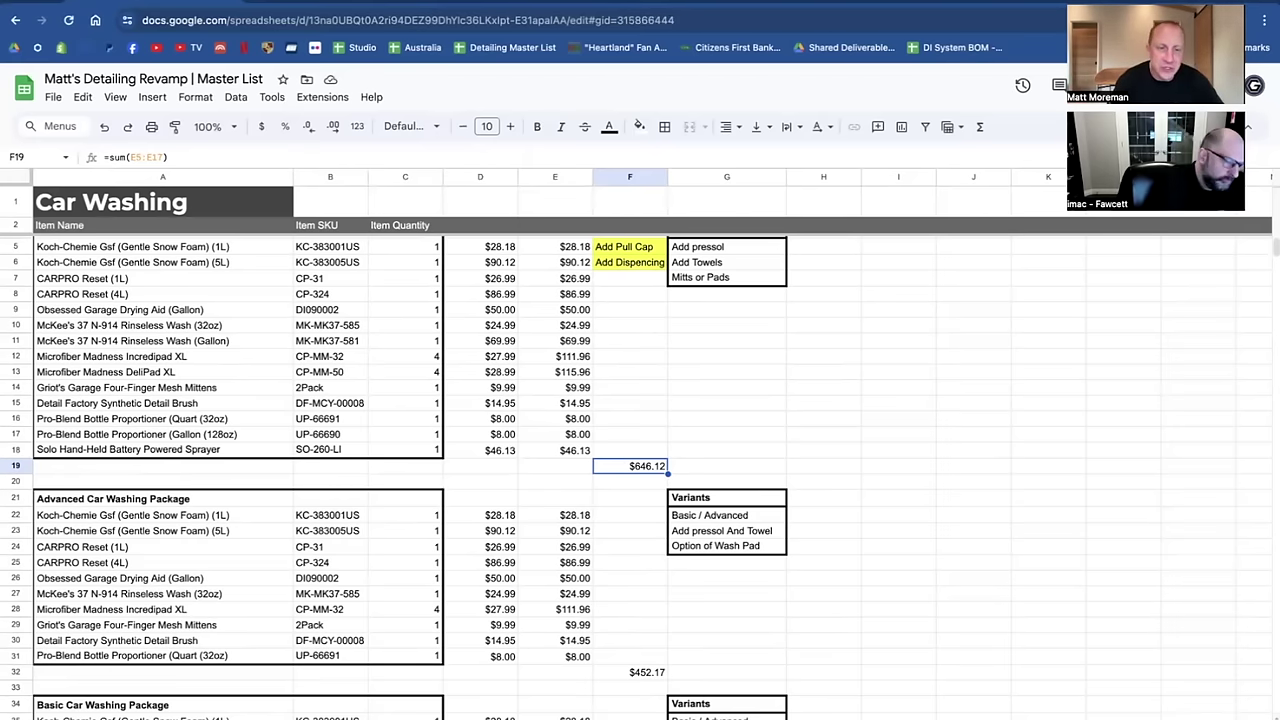
scroll(405, 482, "left", 2)
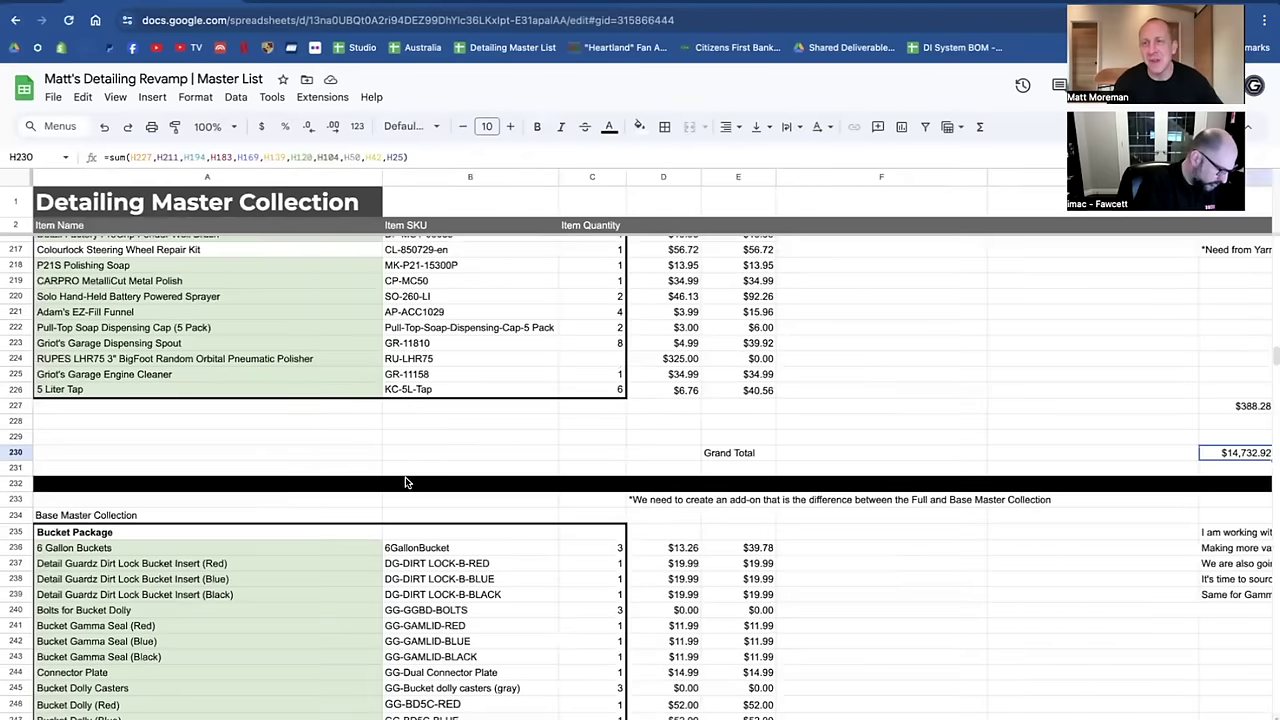
scroll(405, 482, "up", 20)
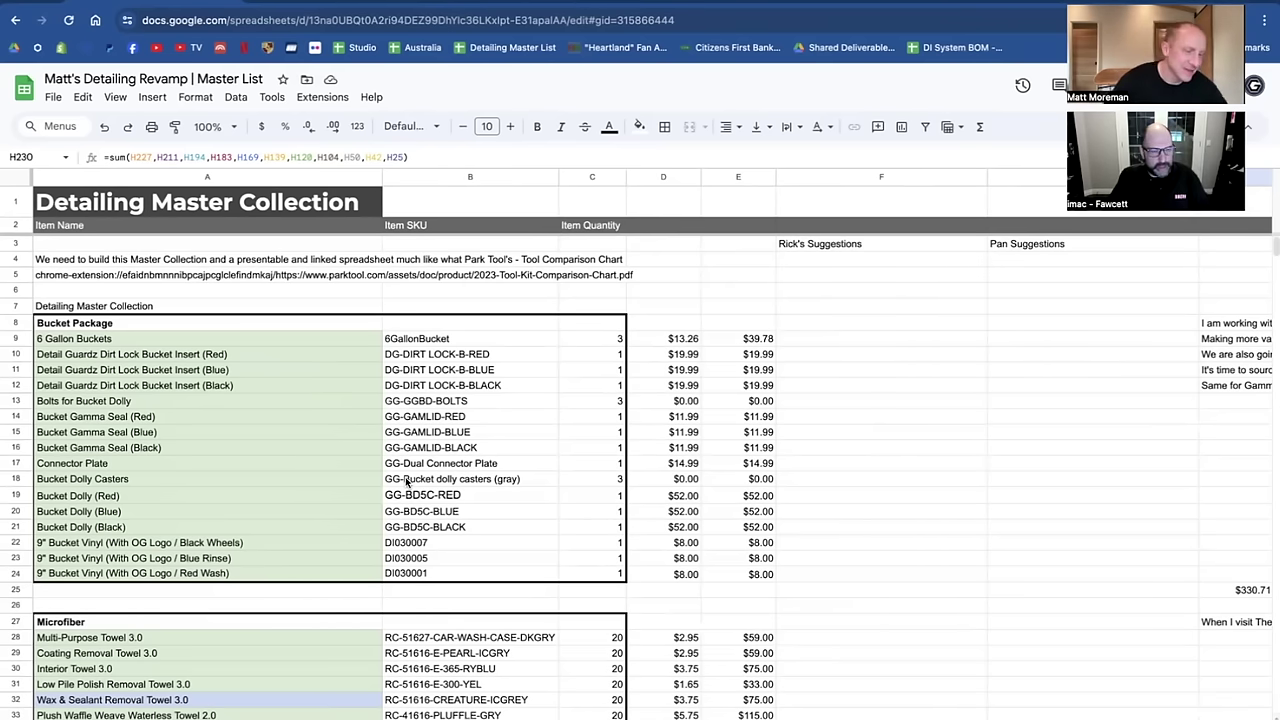
scroll(407, 482, "down", 1)
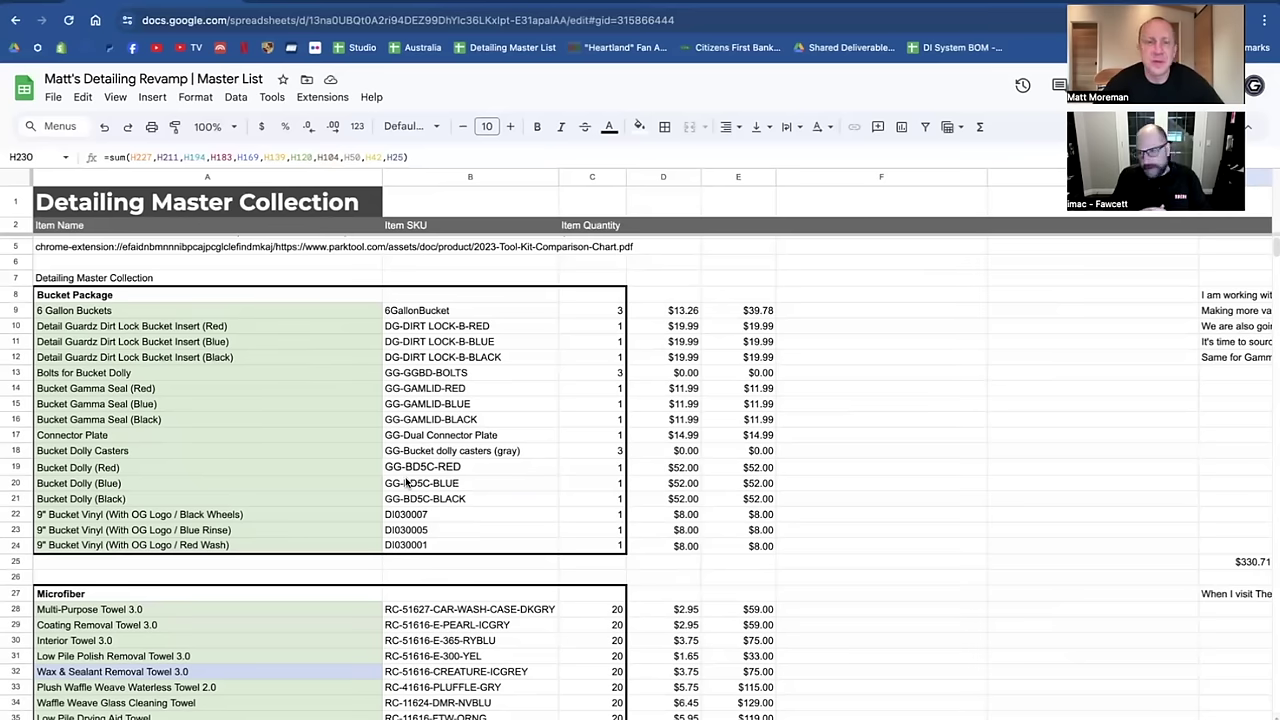
scroll(407, 481, "down", 1)
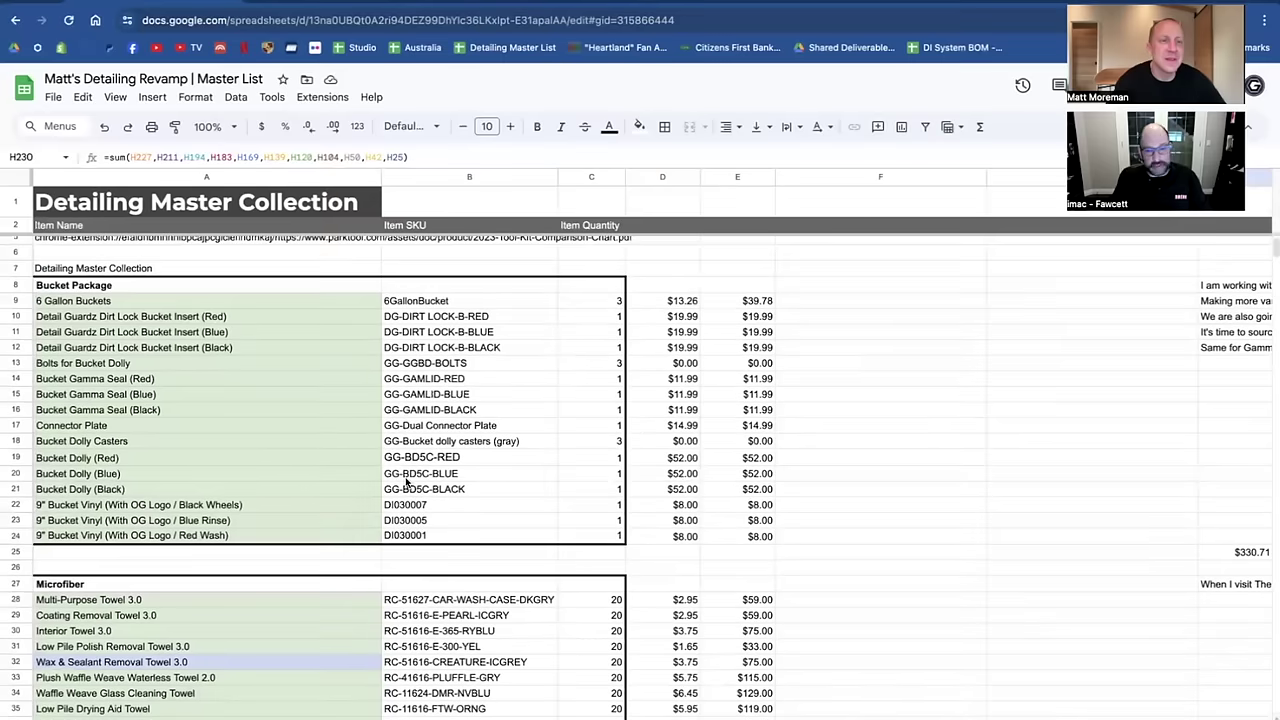
scroll(407, 481, "up", 1)
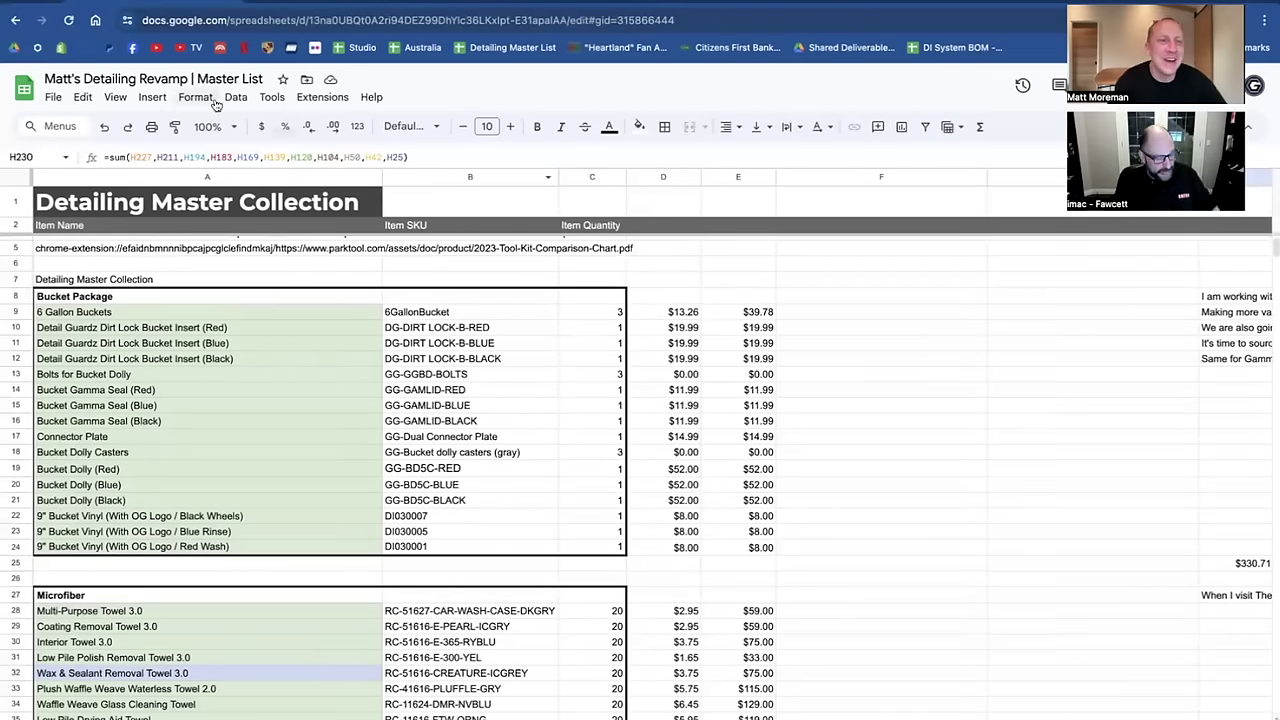
Set the spreadsheet zoom to 125% for the Bucket Package list.
left_click(115, 97)
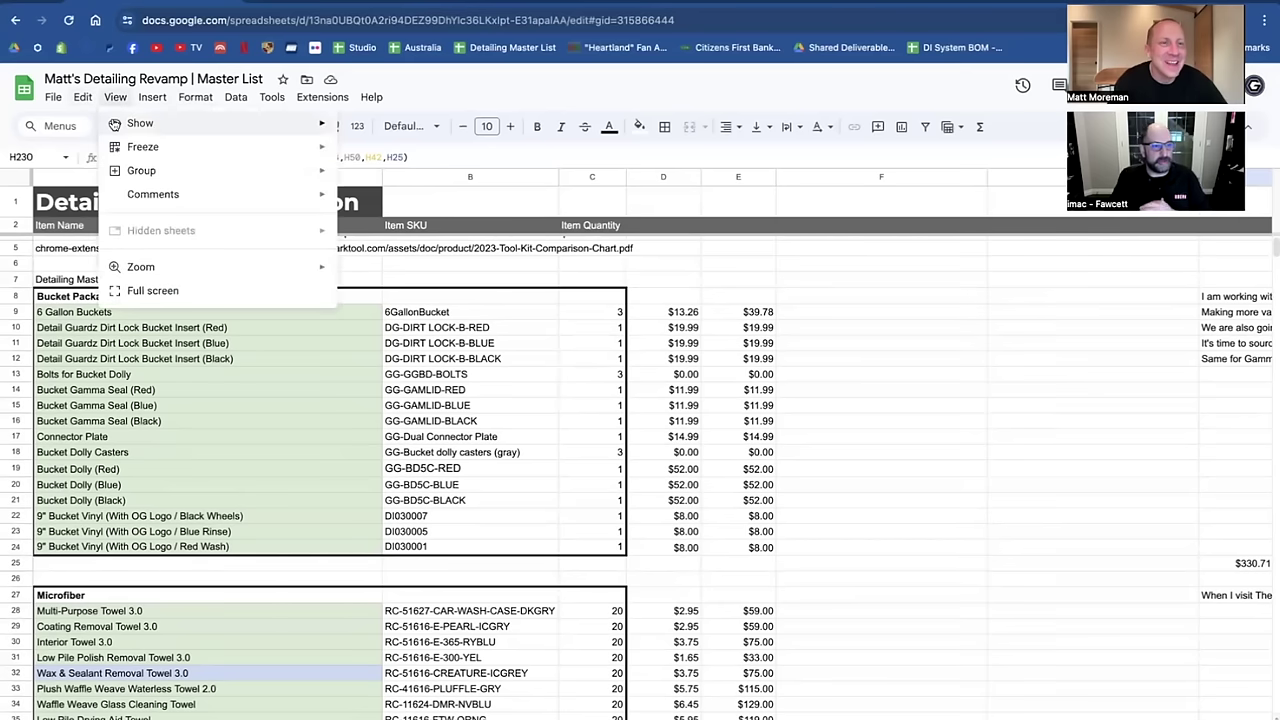
mouse_move(139, 267)
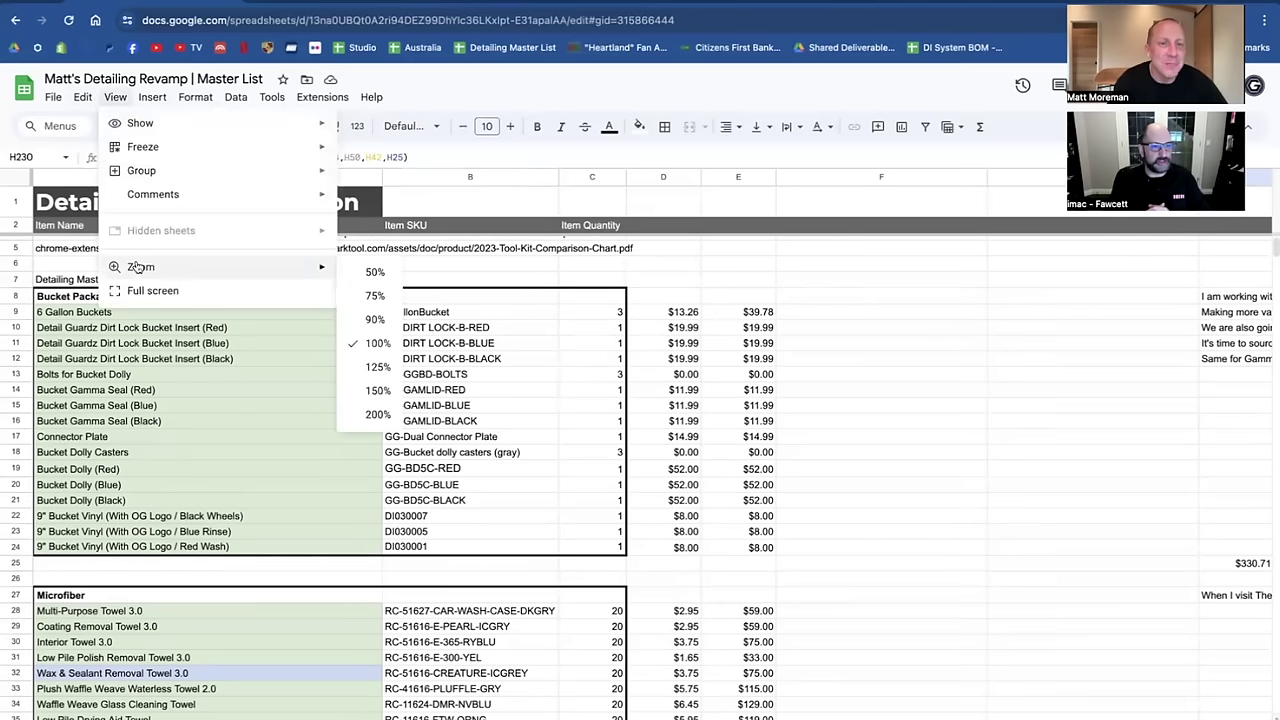
left_click(368, 366)
scroll(540, 282, "down", 1)
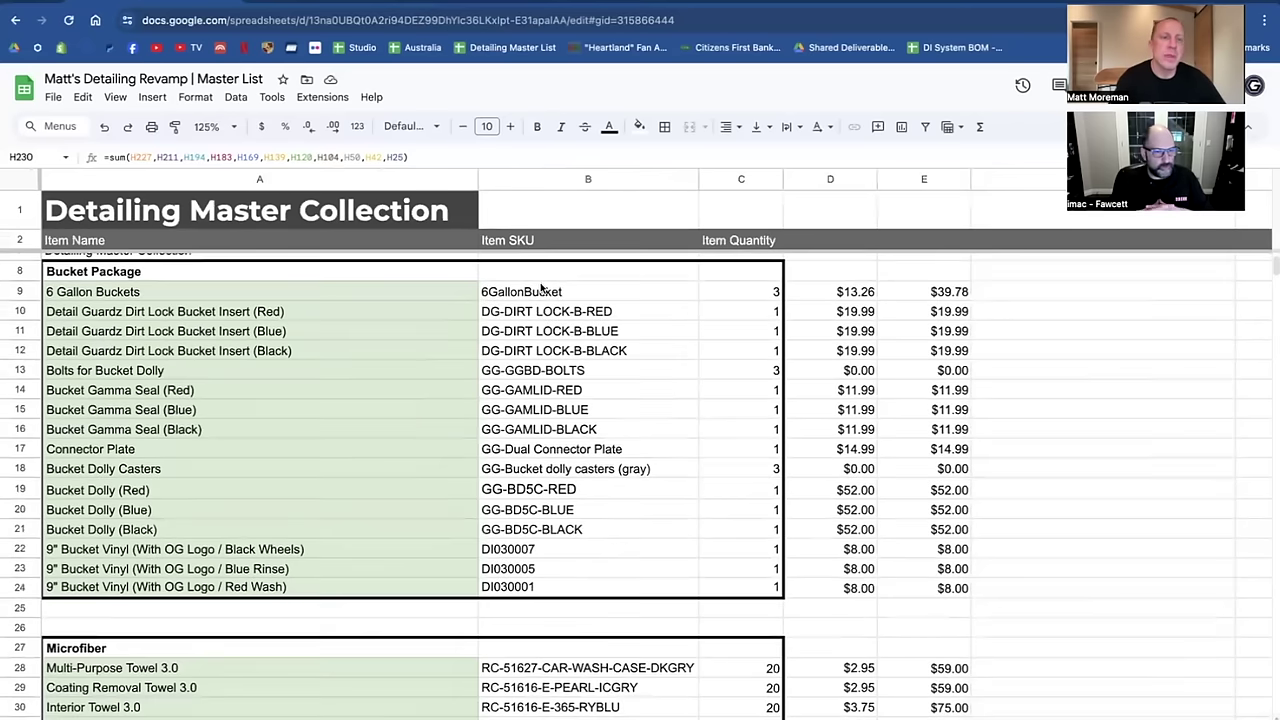
Switch to the Obsessed Garage website and open the Ultimate Bucket Solution product page.
left_click(361, 4)
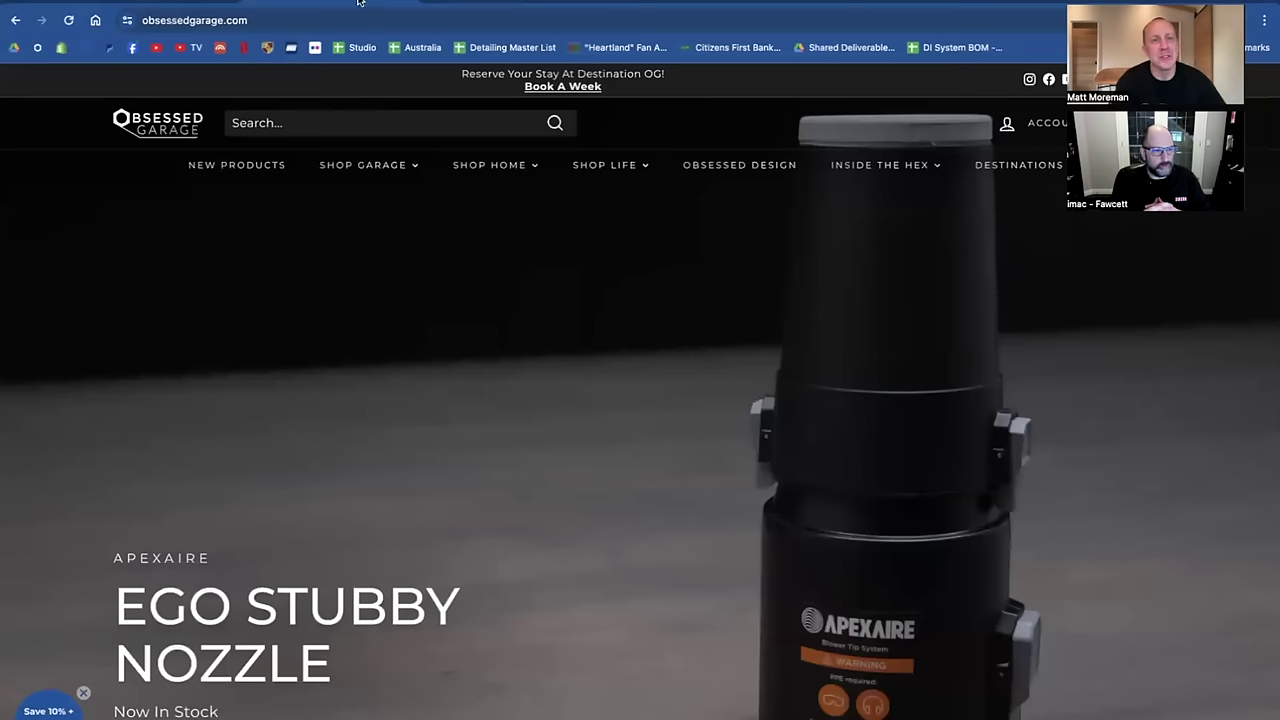
mouse_move(362, 168)
left_click(428, 211)
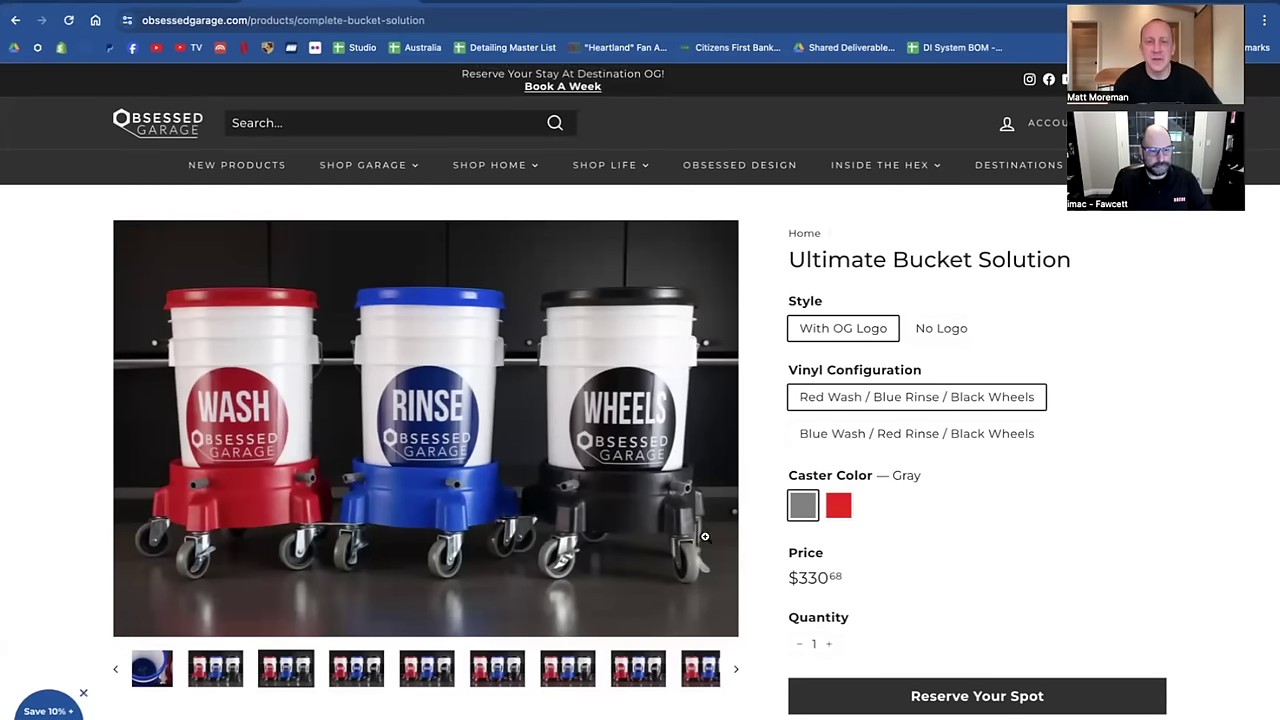
Preview both vinyl configurations of the Ultimate Bucket Solution and set its style to No Logo.
scroll(760, 420, "down", 1)
left_click(857, 408)
left_click(895, 384)
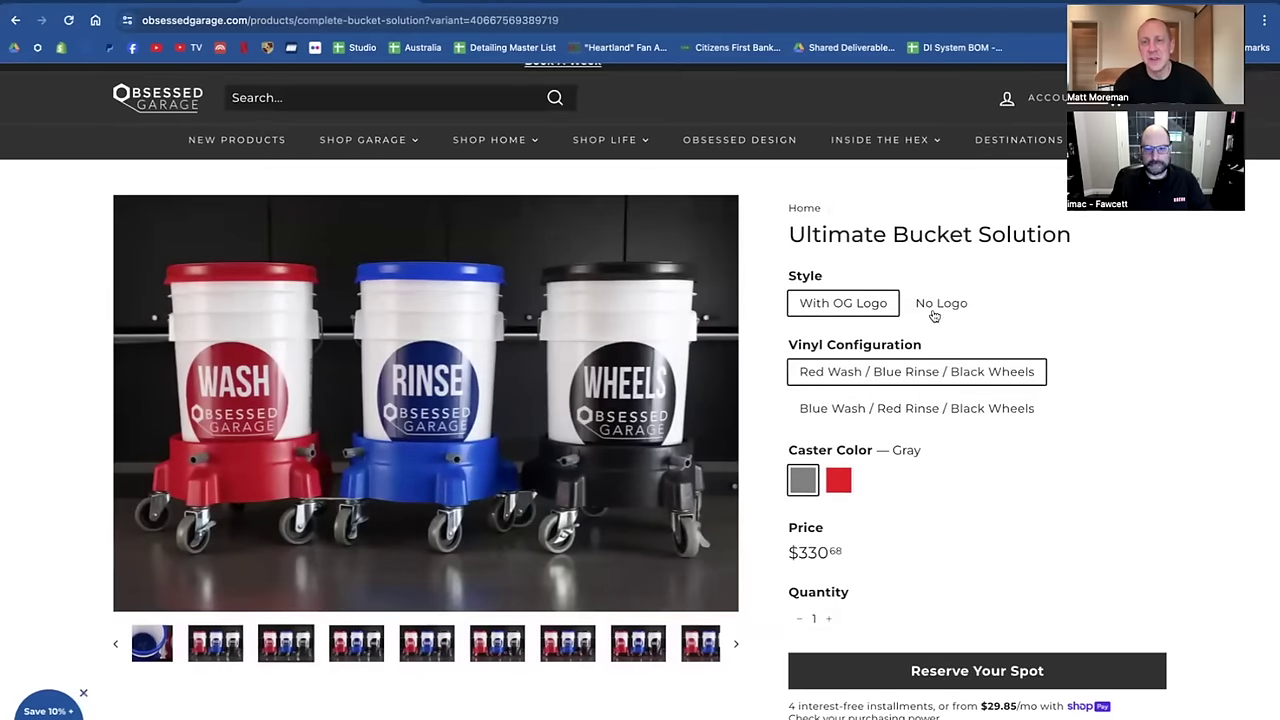
left_click(941, 303)
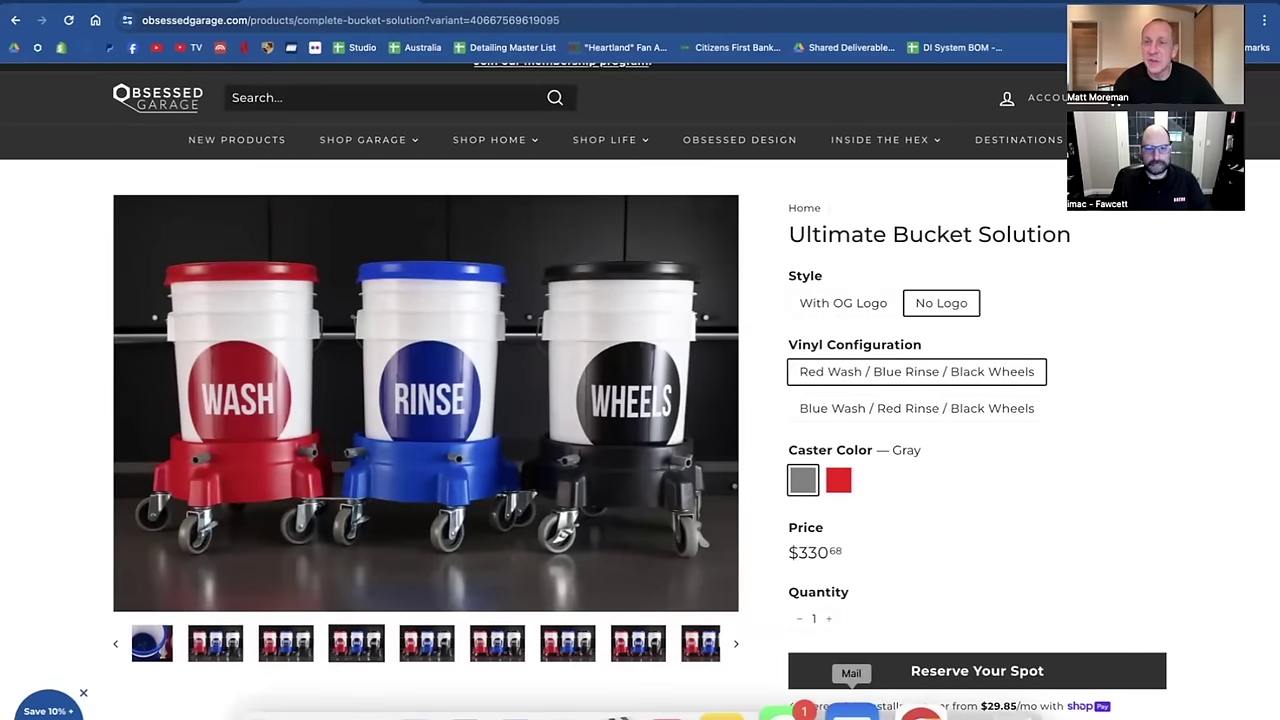
Switch to the Mail app, look through the inbox messages and open the Products mailbox.
left_click(851, 712)
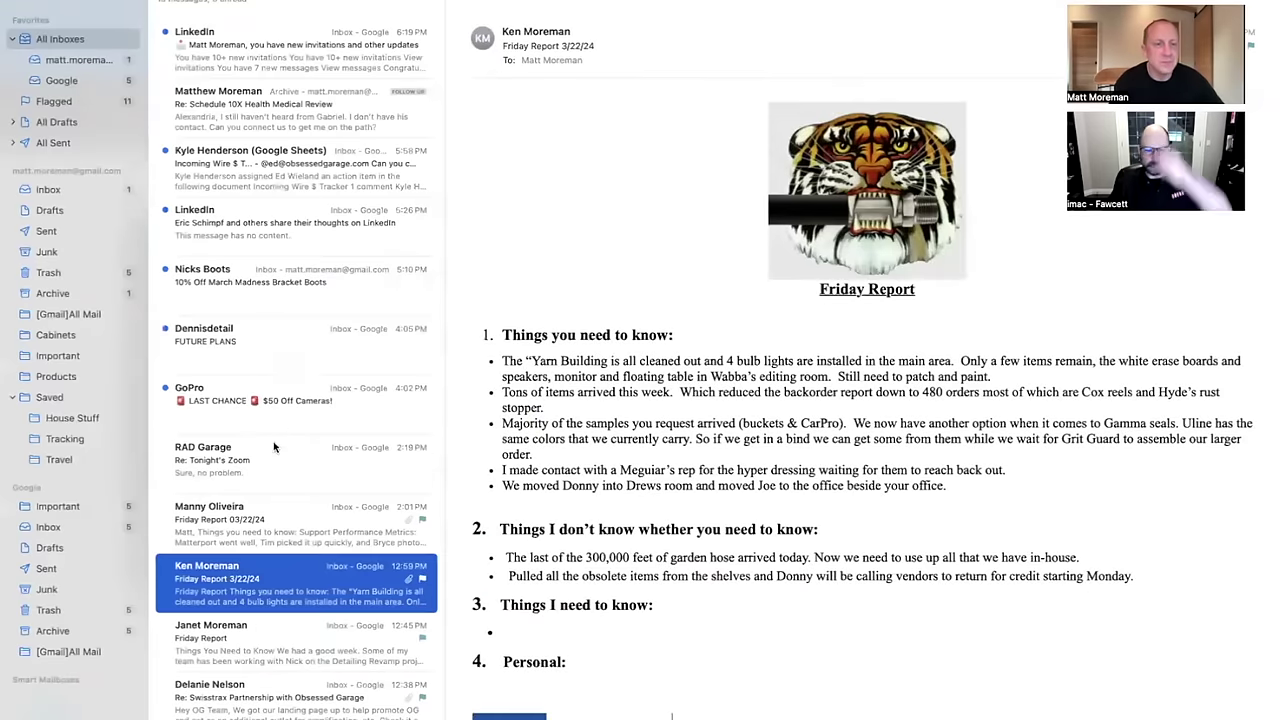
scroll(274, 447, "down", 8)
scroll(268, 456, "up", 7)
scroll(268, 456, "down", 7)
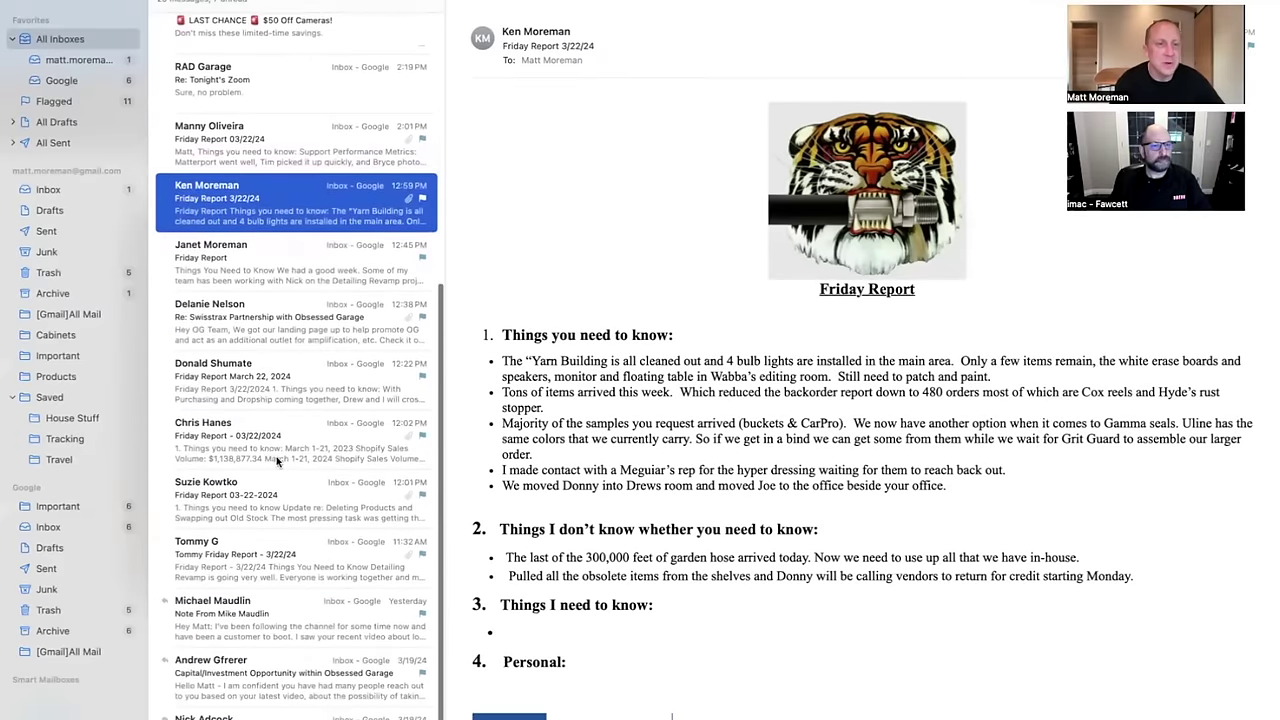
left_click(58, 378)
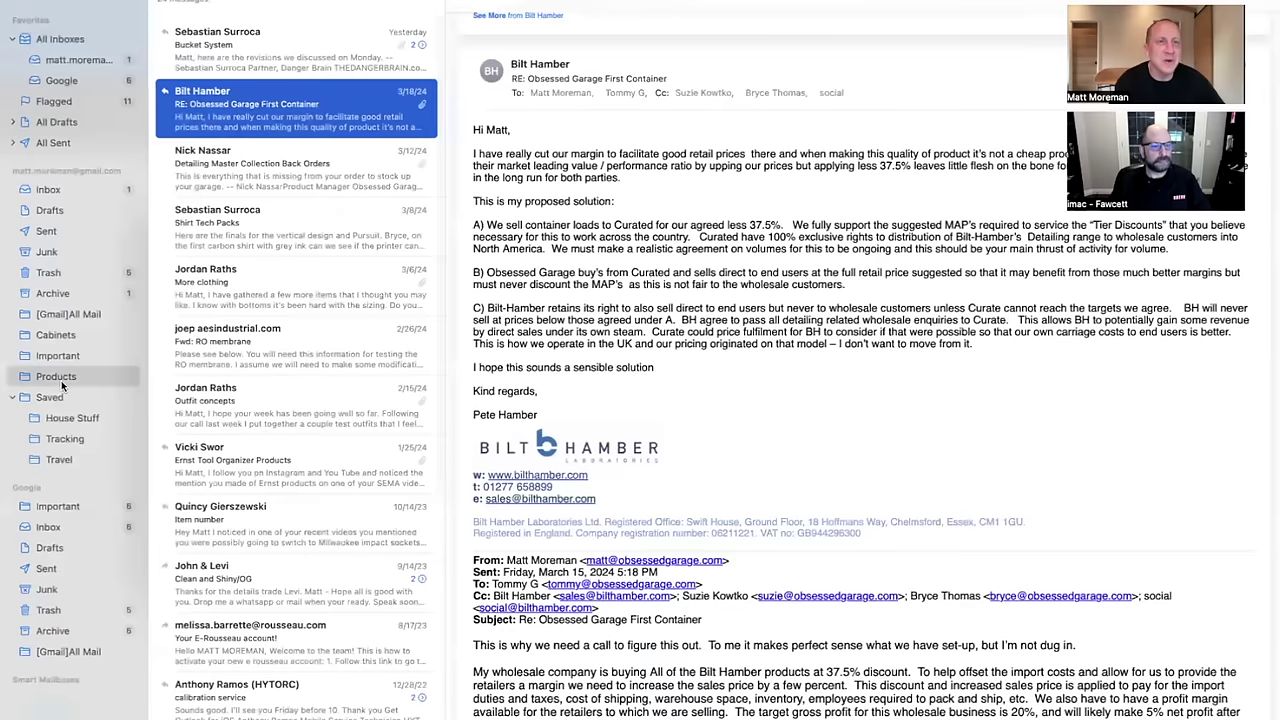
Open the Bucket System e-mail and examine the revised bucket design drawings.
left_click(303, 60)
scroll(697, 243, "down", 5)
scroll(697, 243, "down", 10)
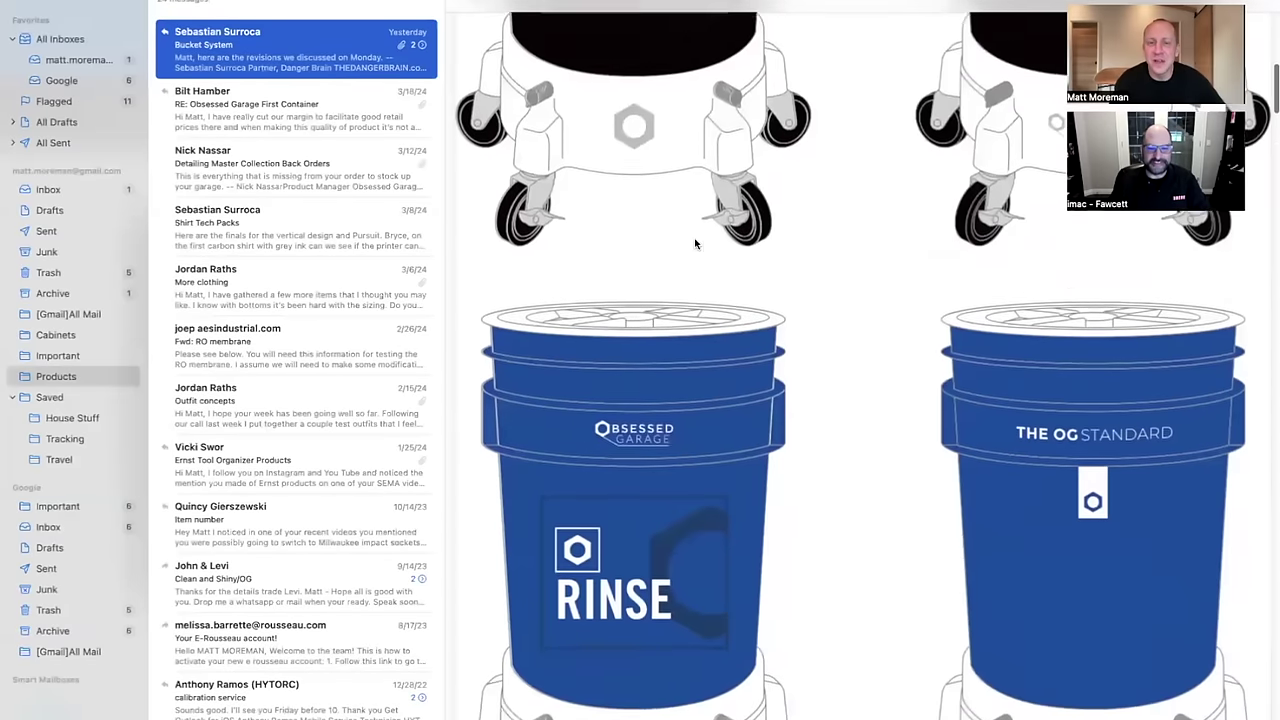
Examine the remaining colour variants of the wash, rinse and wheels bucket drawings in the Bucket System e-mail.
scroll(697, 243, "down", 2)
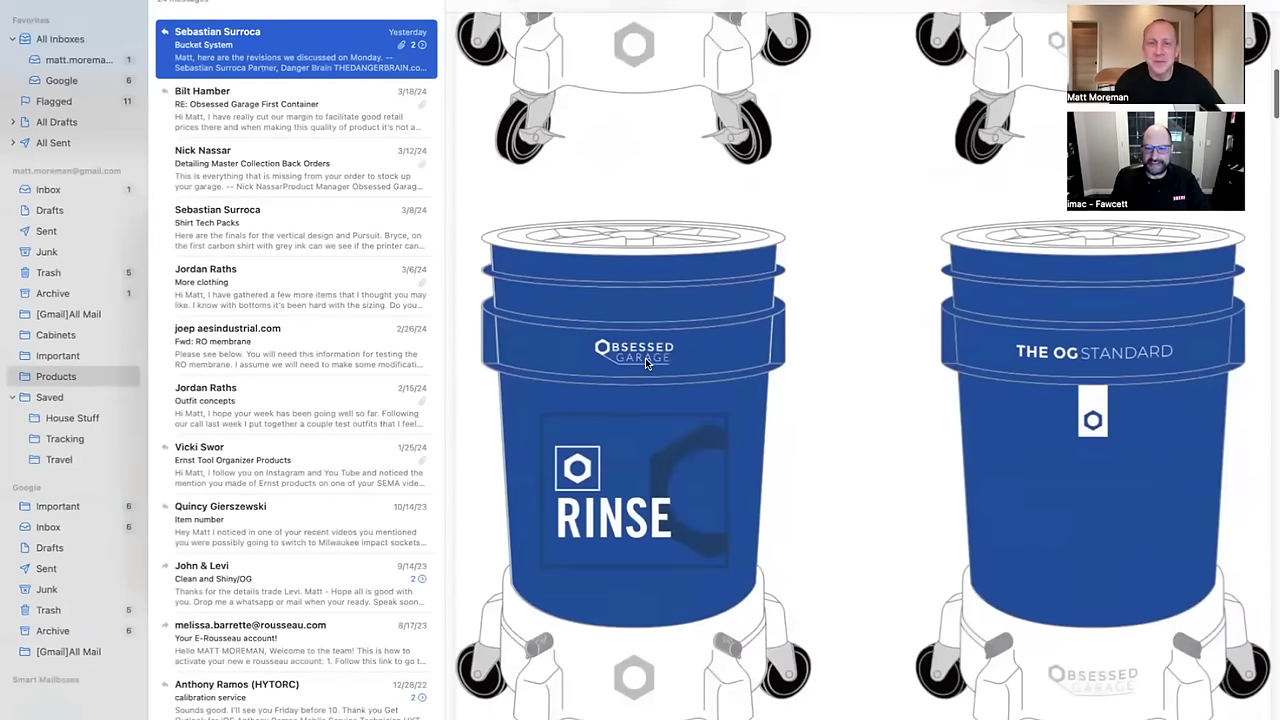
scroll(645, 358, "down", 3)
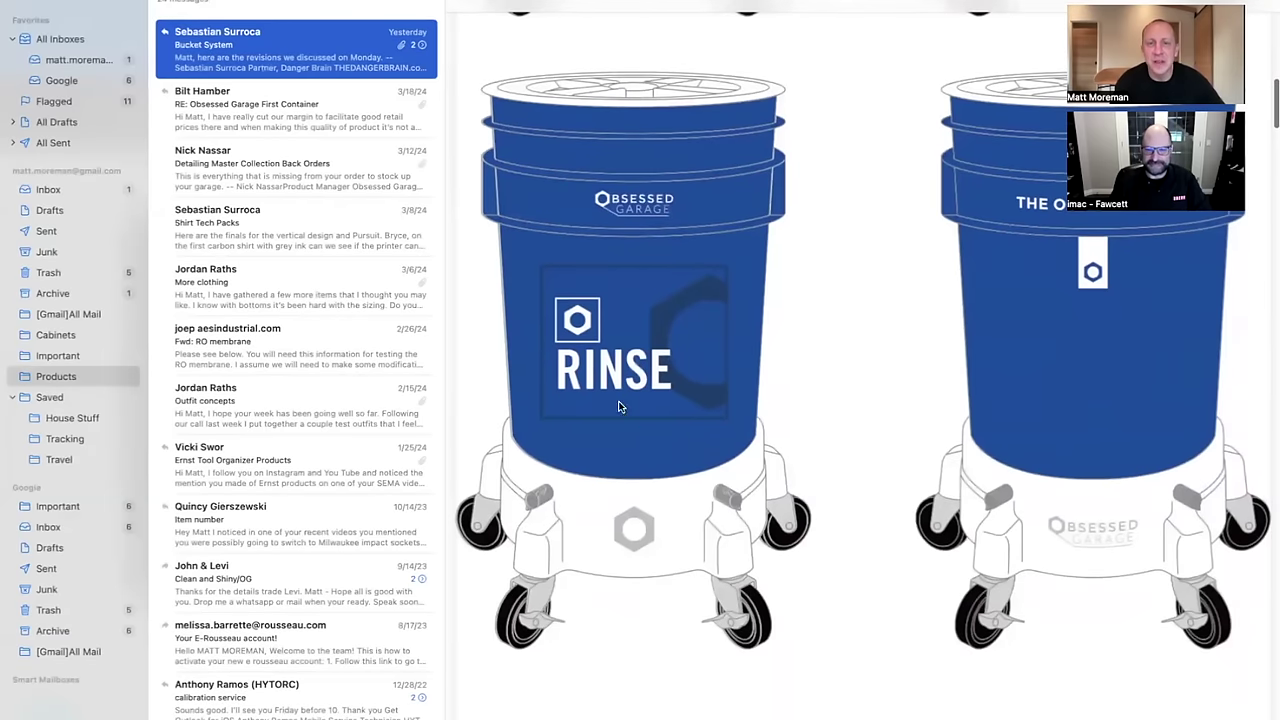
scroll(640, 410, "down", 10)
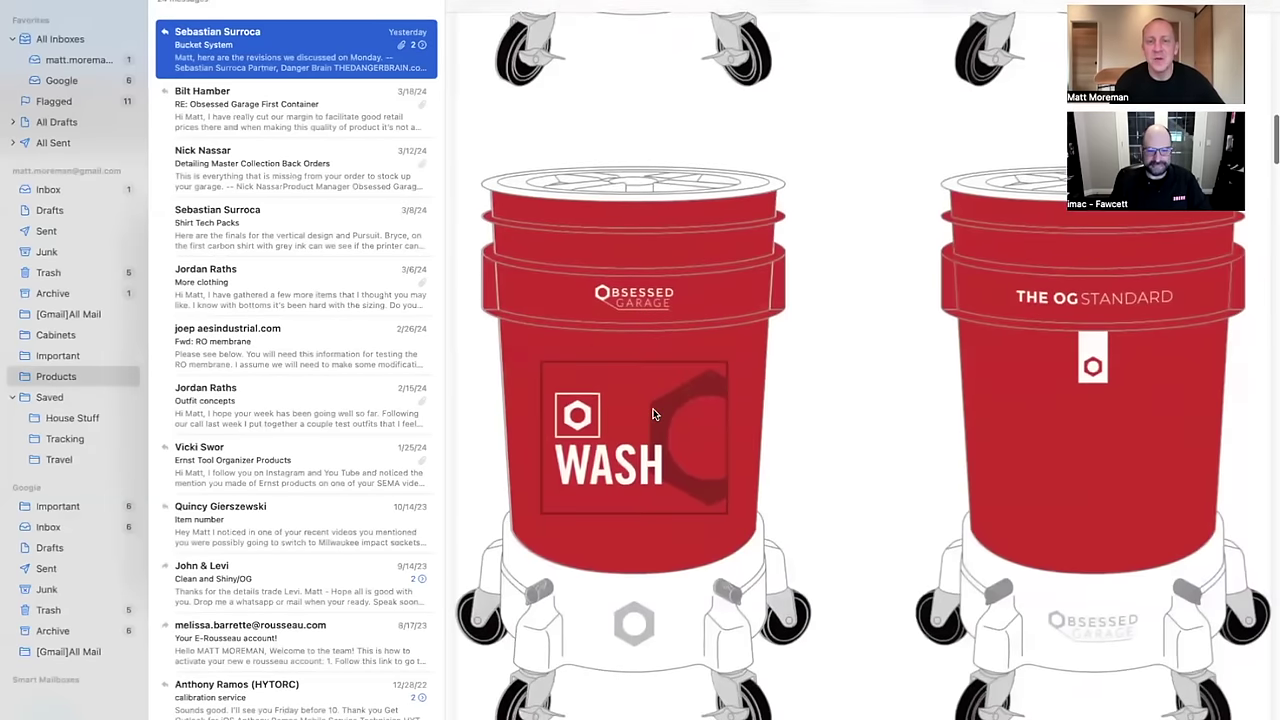
scroll(652, 414, "down", 10)
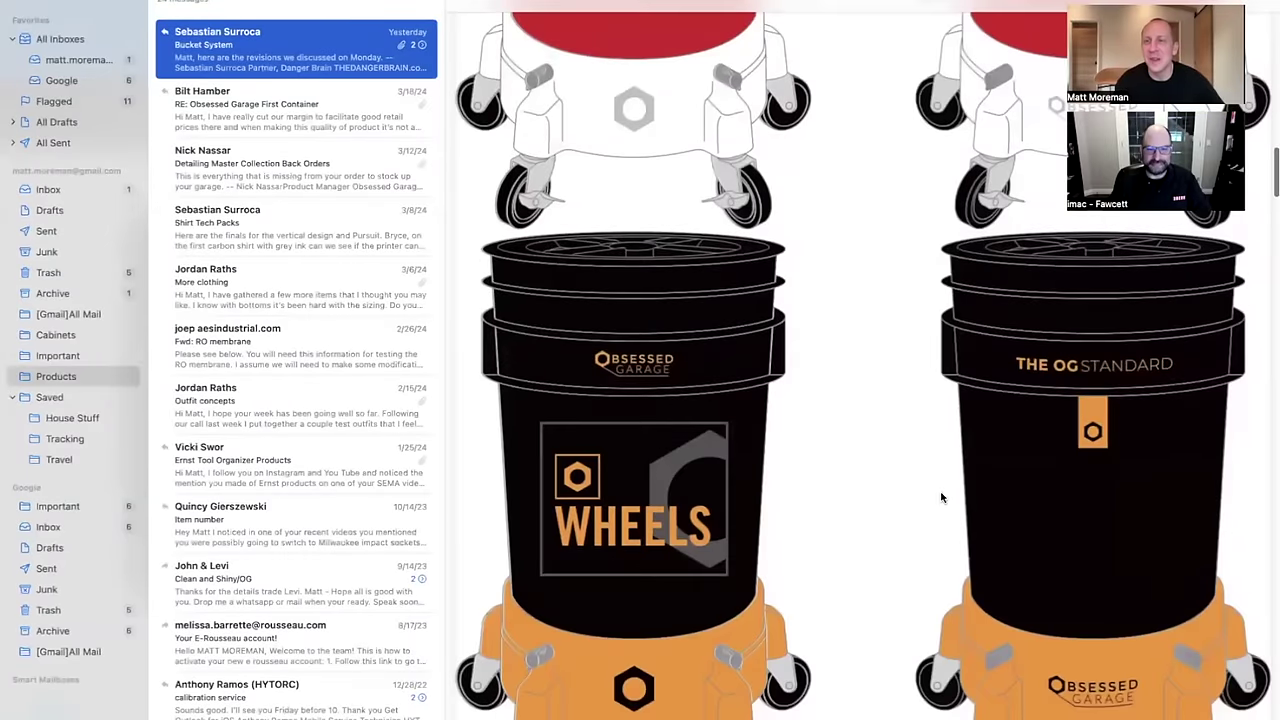
scroll(940, 497, "down", 10)
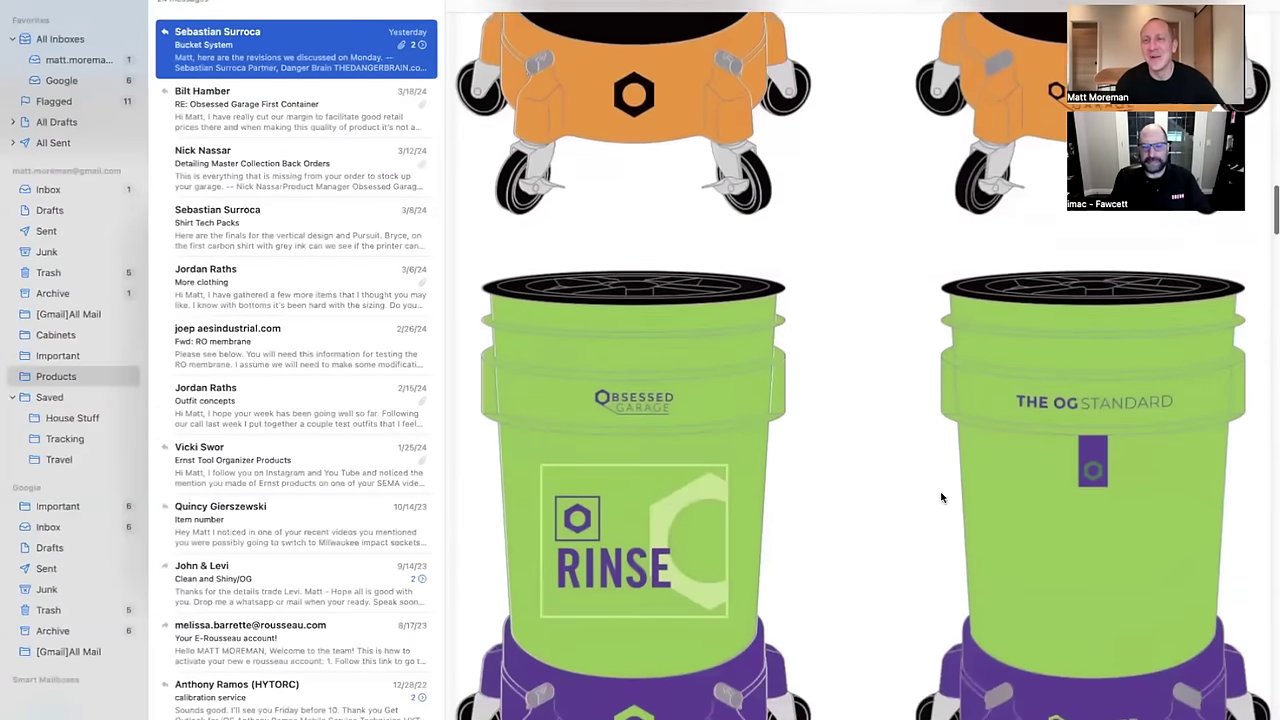
scroll(940, 497, "down", 10)
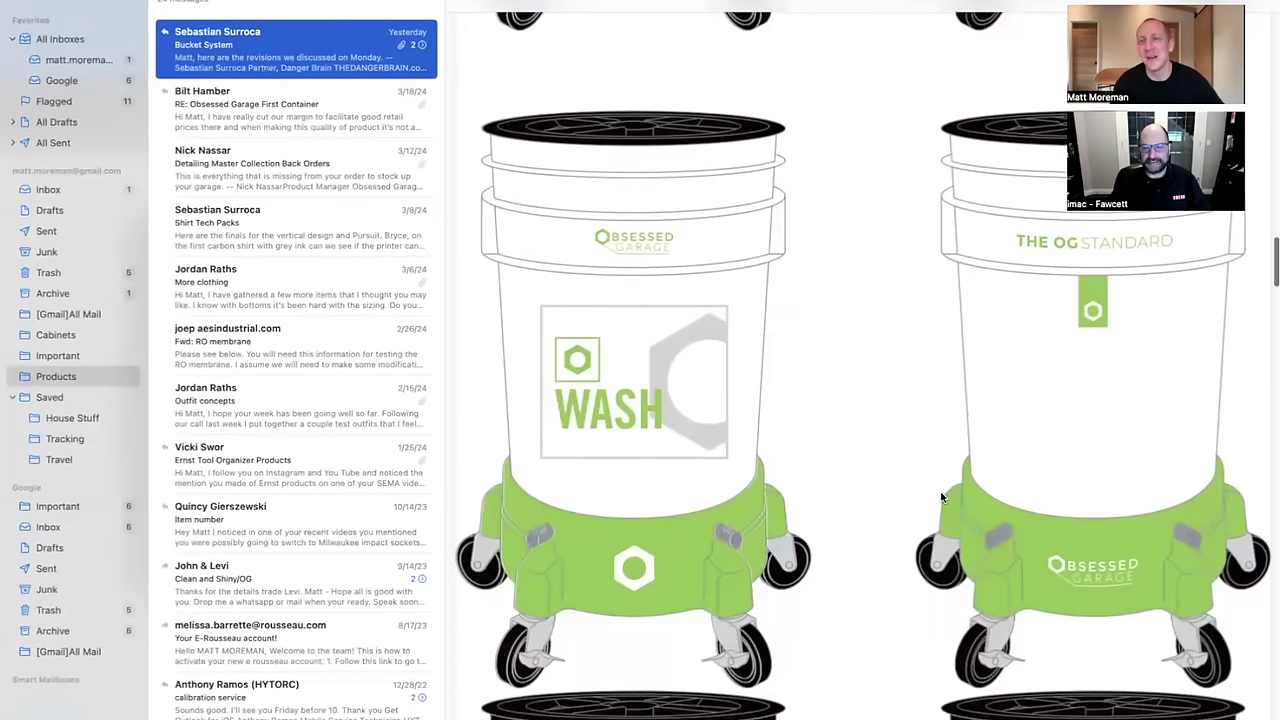
scroll(940, 497, "down", 10)
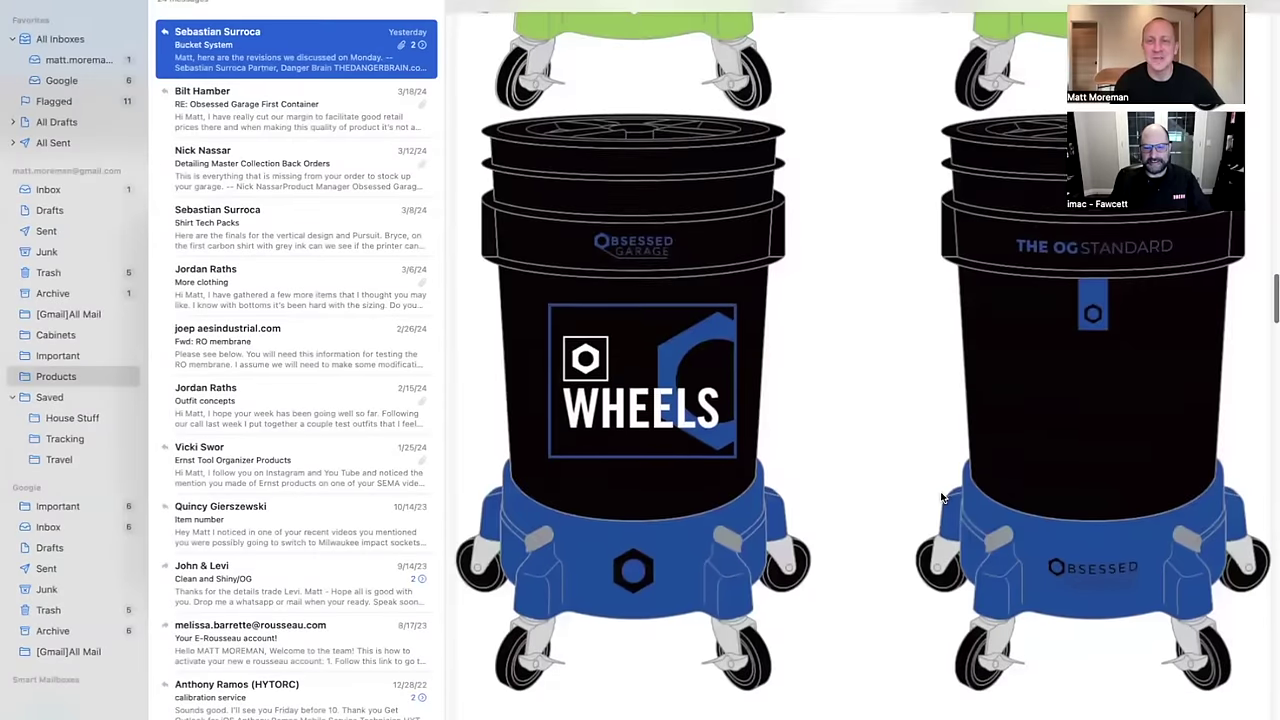
scroll(940, 497, "down", 3)
scroll(940, 491, "up", 3)
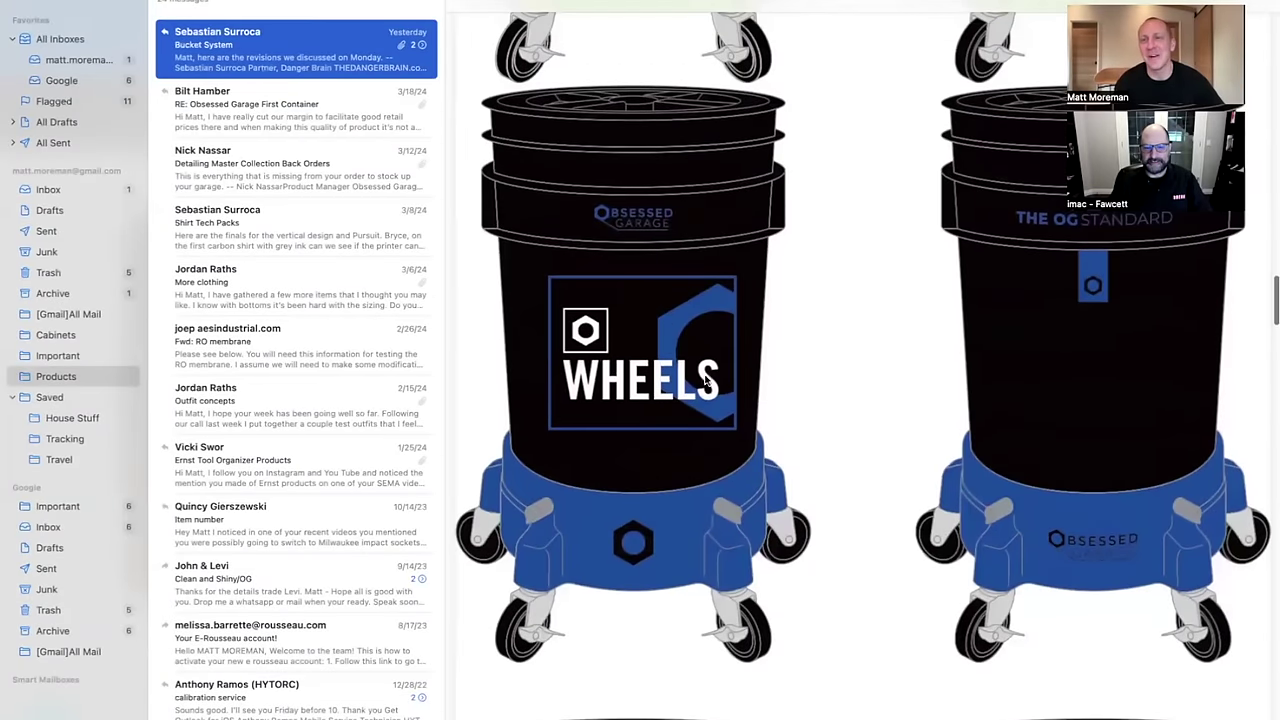
scroll(1046, 436, "down", 2)
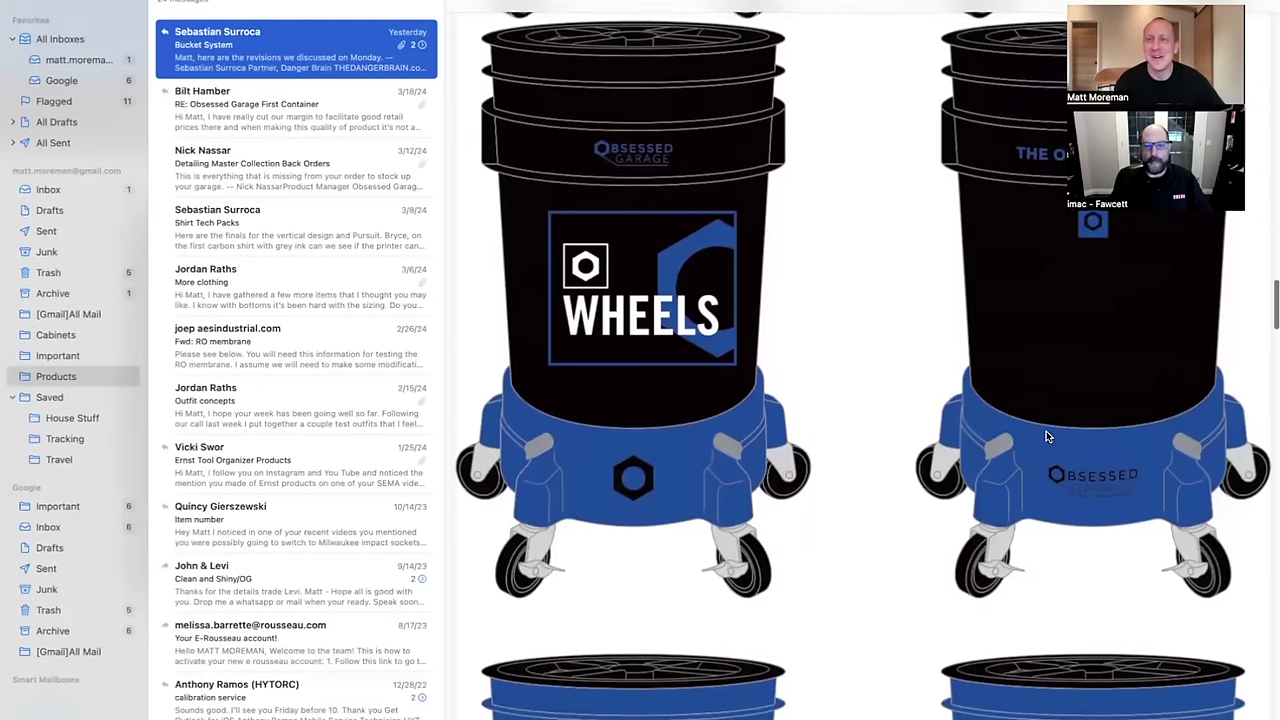
scroll(1046, 436, "down", 8)
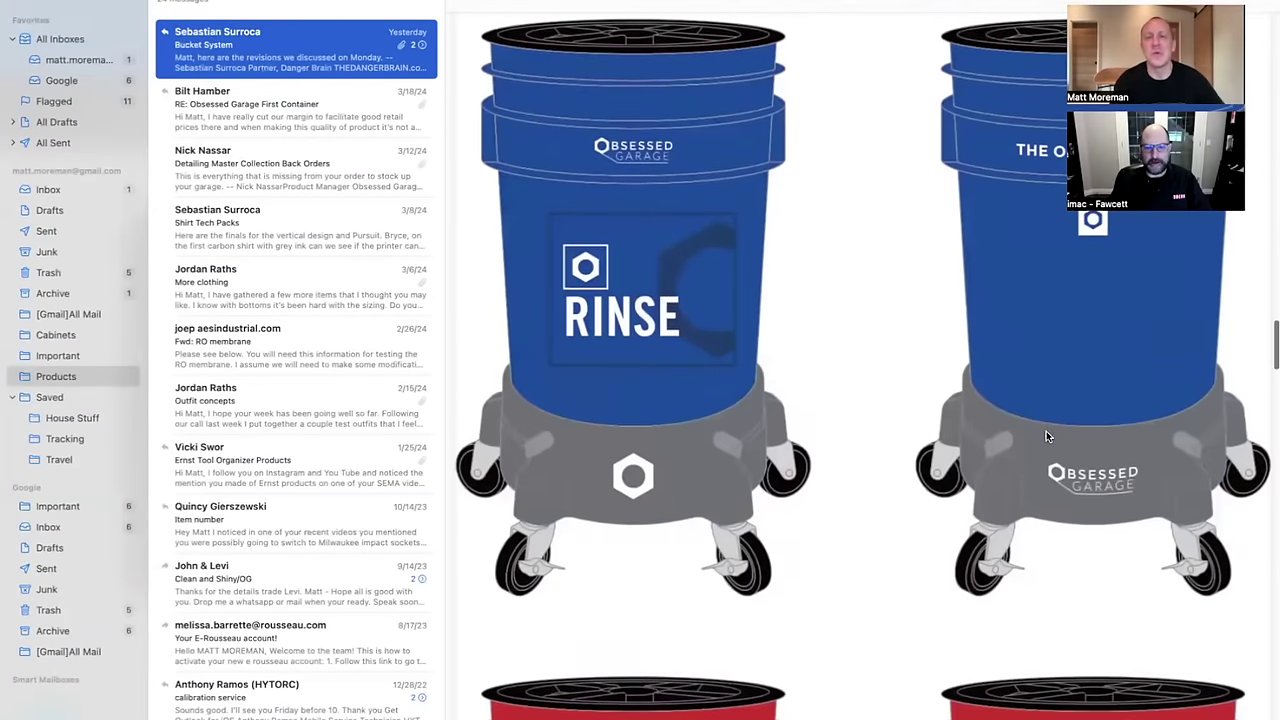
Switch from Mail back to the browser and search Google for "gritguard" in place of the tool kit comparison chart.
mouse_move(500, 714)
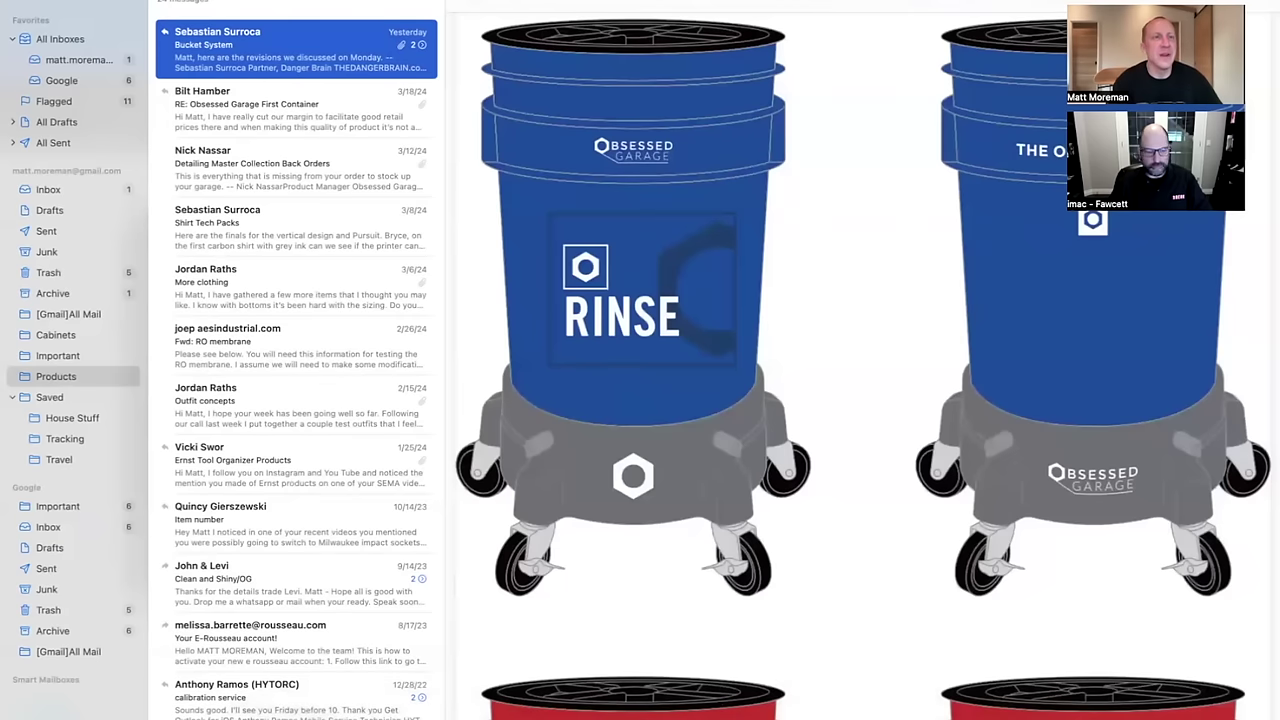
left_click(30, 2)
left_click(57, 156)
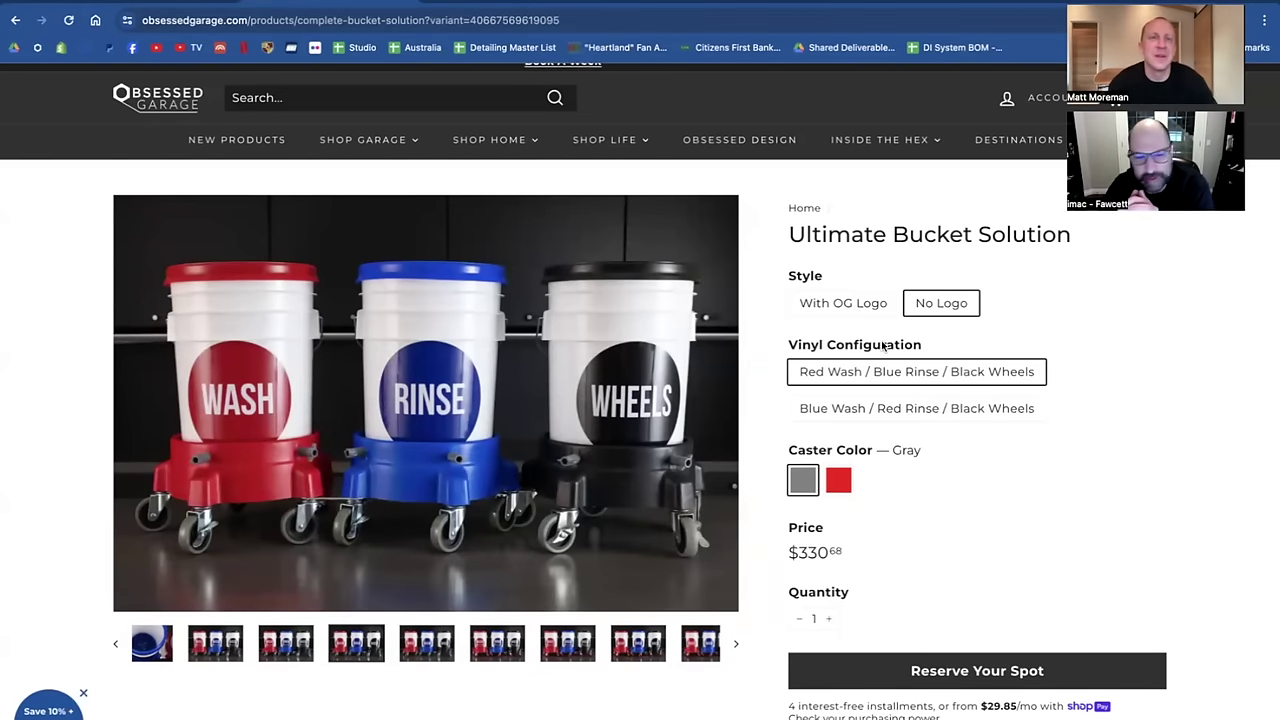
left_click(498, 4)
left_click(460, 20)
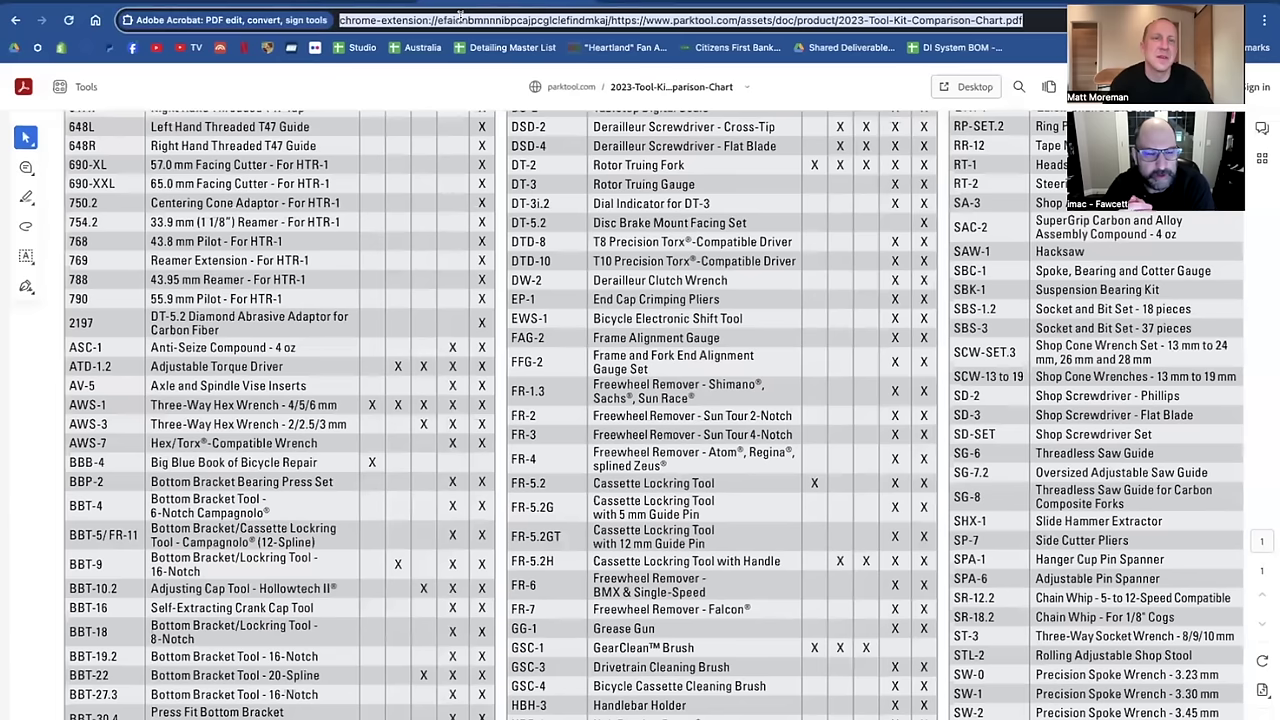
type("gritguard")
key("Return")
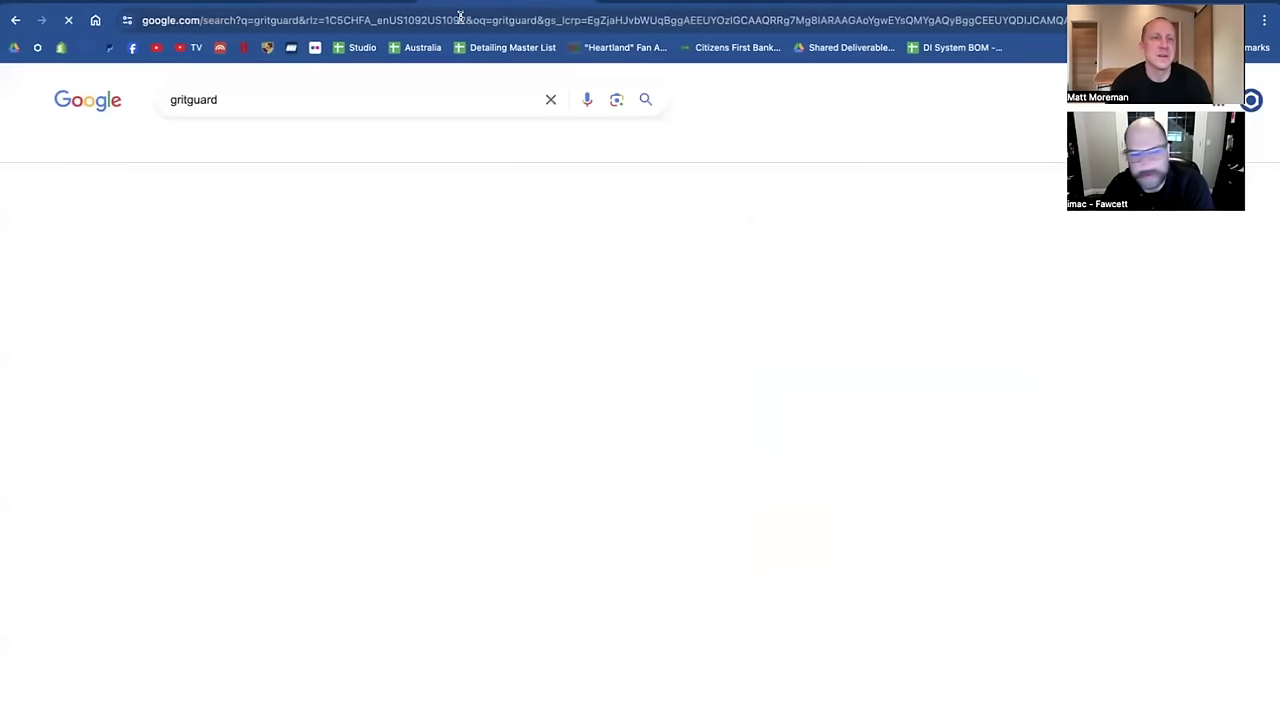
Open the Grit Guard website and find the Snappy Grip product page among its shop collections.
scroll(306, 476, "down", 2)
scroll(306, 476, "down", 3)
left_click(269, 531)
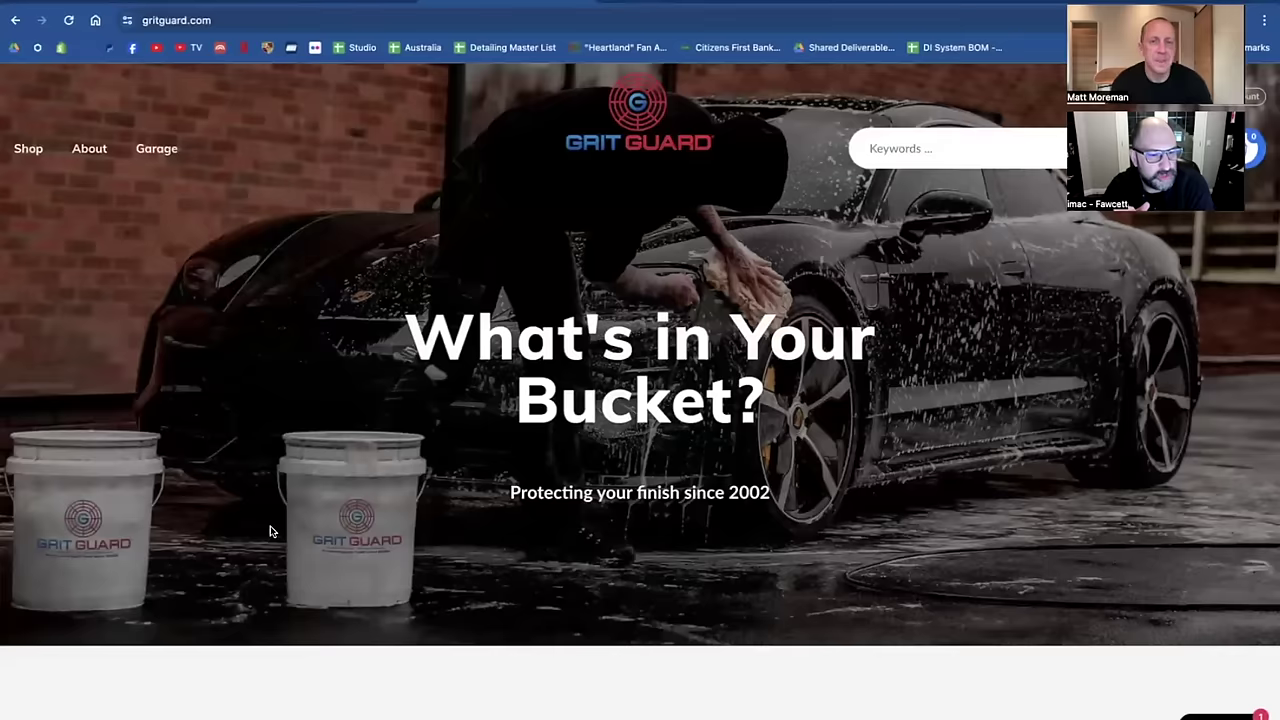
left_click(38, 153)
scroll(584, 285, "down", 4)
scroll(584, 285, "down", 10)
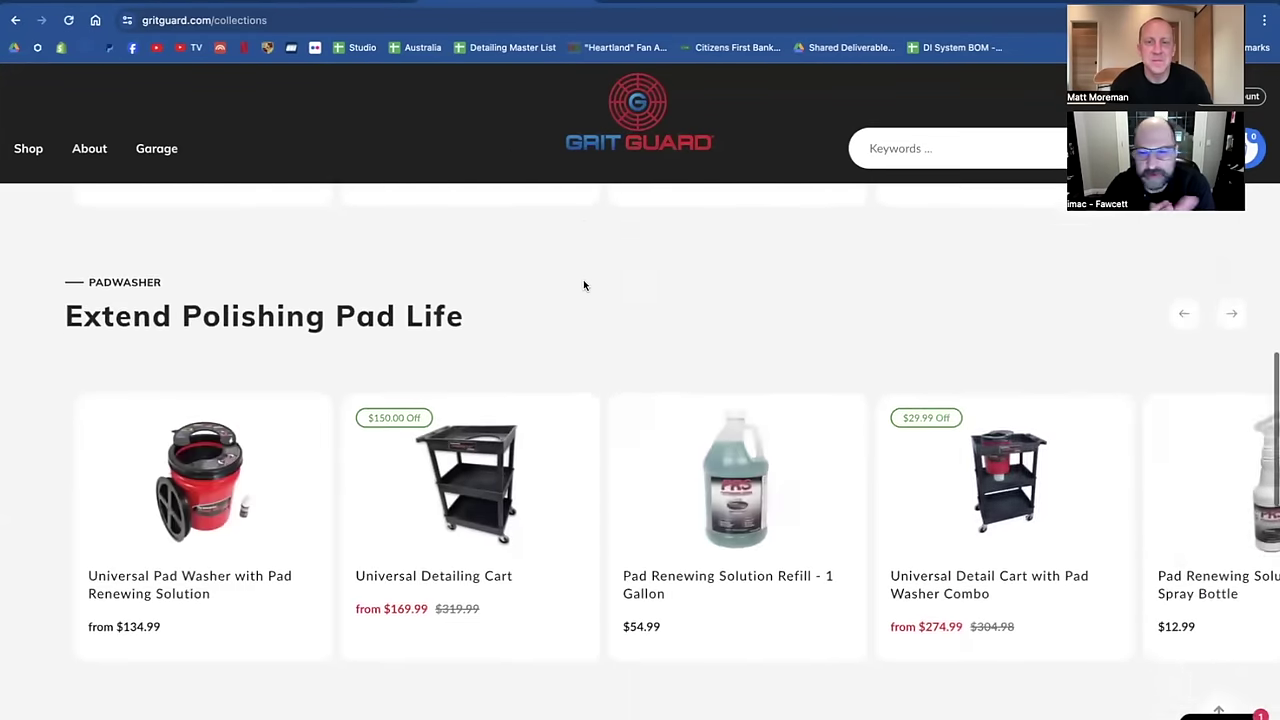
scroll(584, 285, "down", 5)
left_click(264, 429)
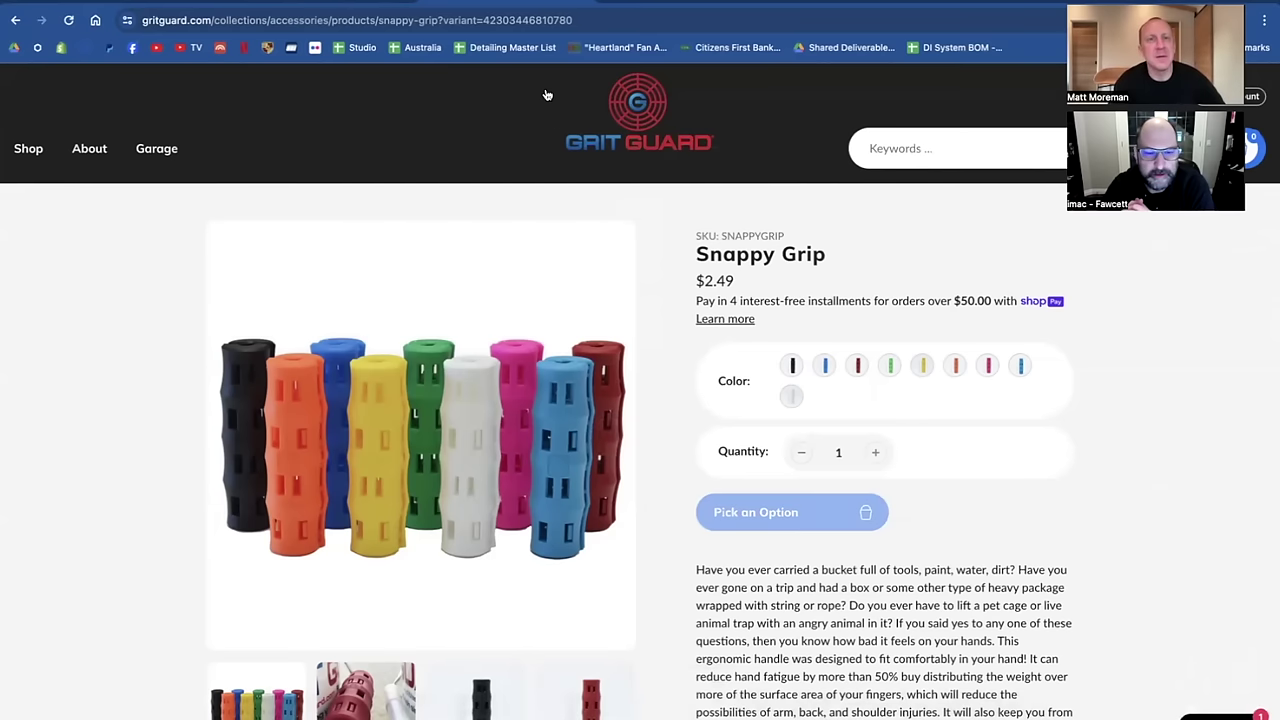
Select cell F9 beside 6 Gallon Buckets in the spreadsheet and view the Snappy Grip handle close-up on its product page.
left_click(665, 3)
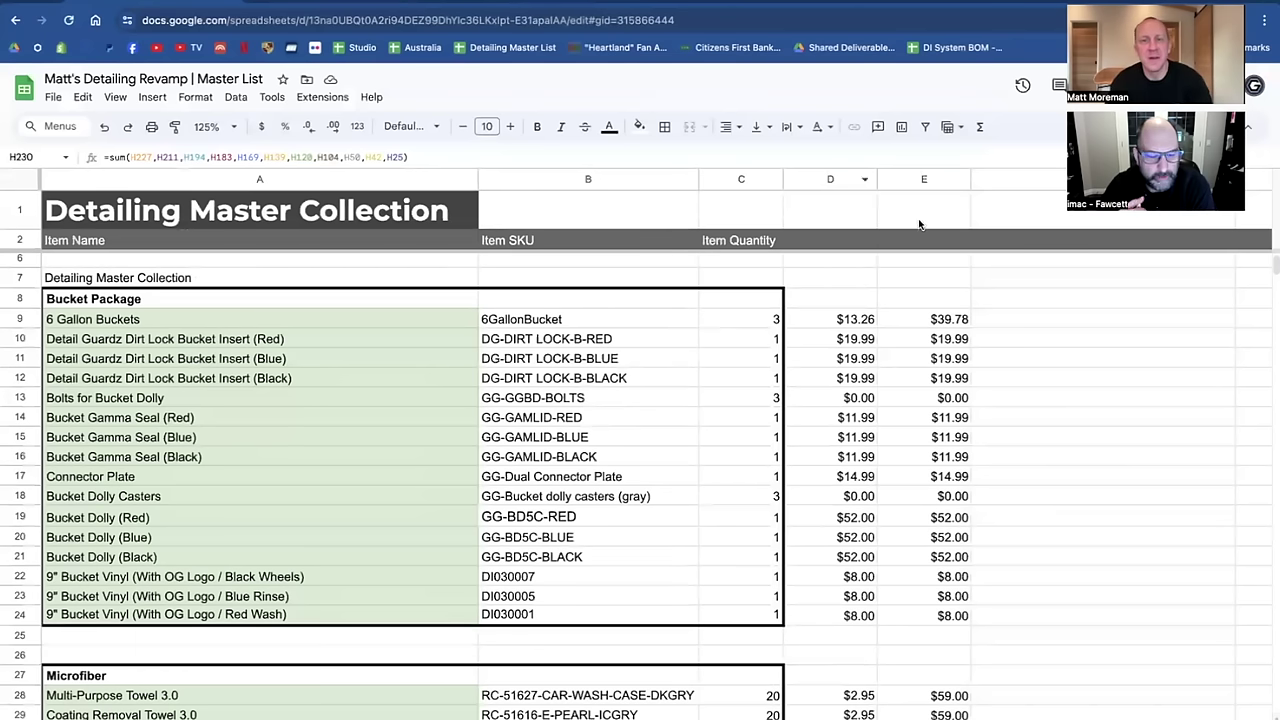
left_click(1017, 320)
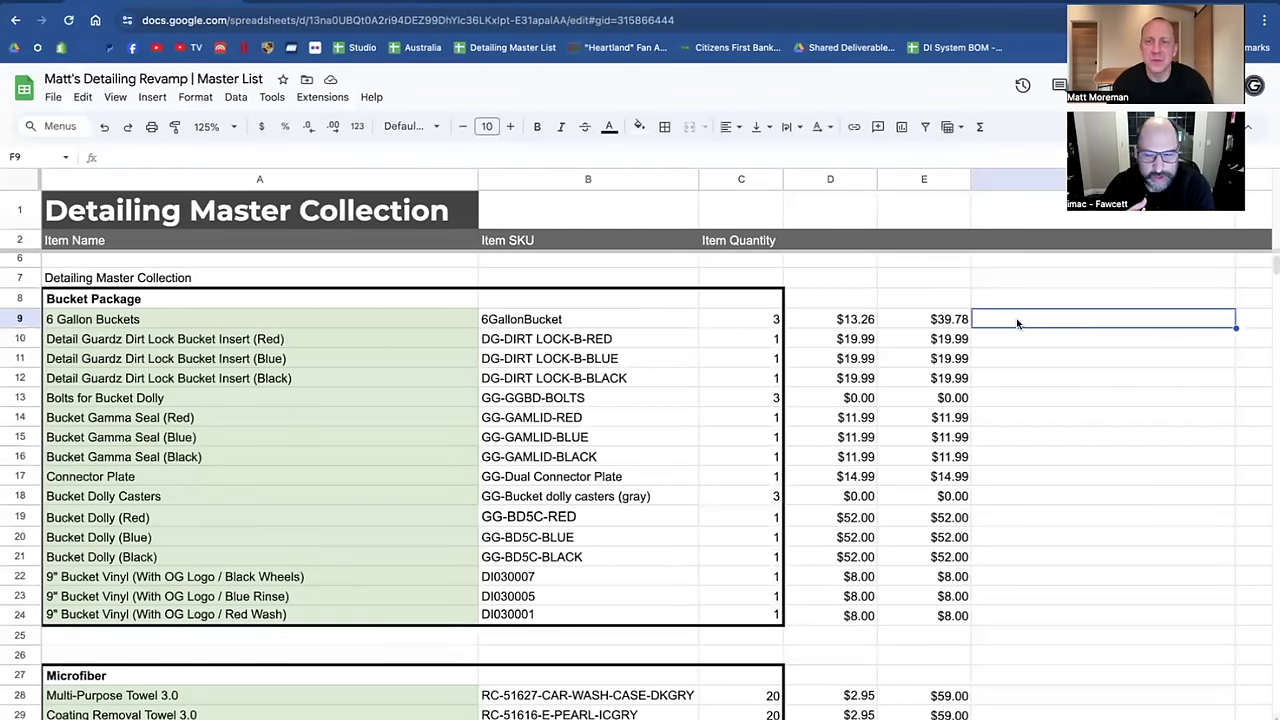
left_click(560, 3)
scroll(543, 463, "down", 2)
left_click(385, 535)
scroll(435, 410, "up", 2)
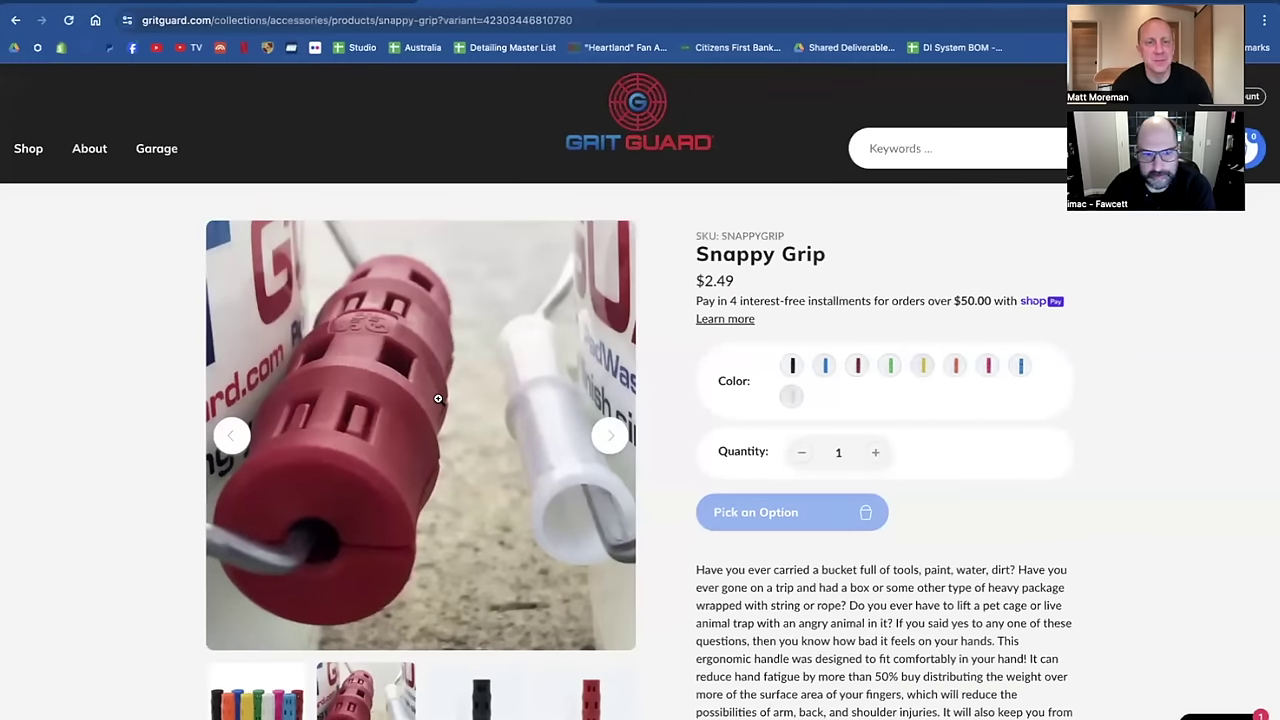
Enter the note "Snappy Guards" in cell F9 of the Detailing Master Collection spreadsheet.
left_click(300, 4)
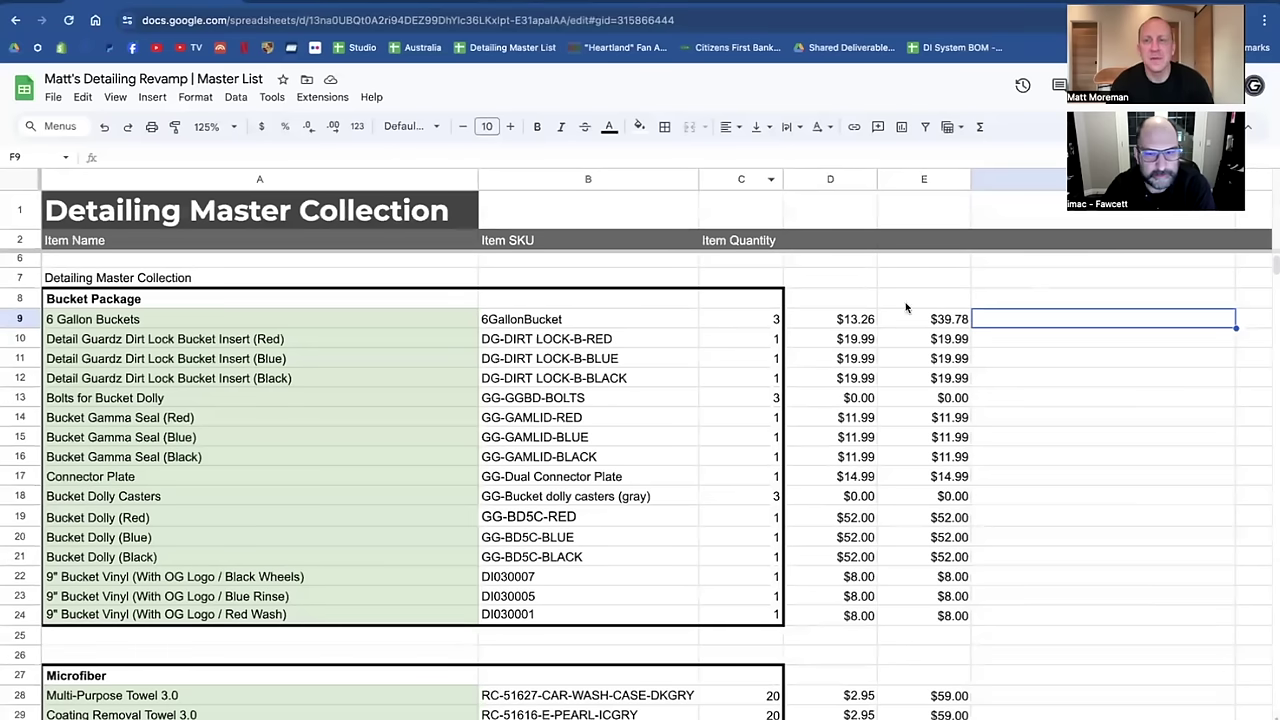
type("Snappy Guards")
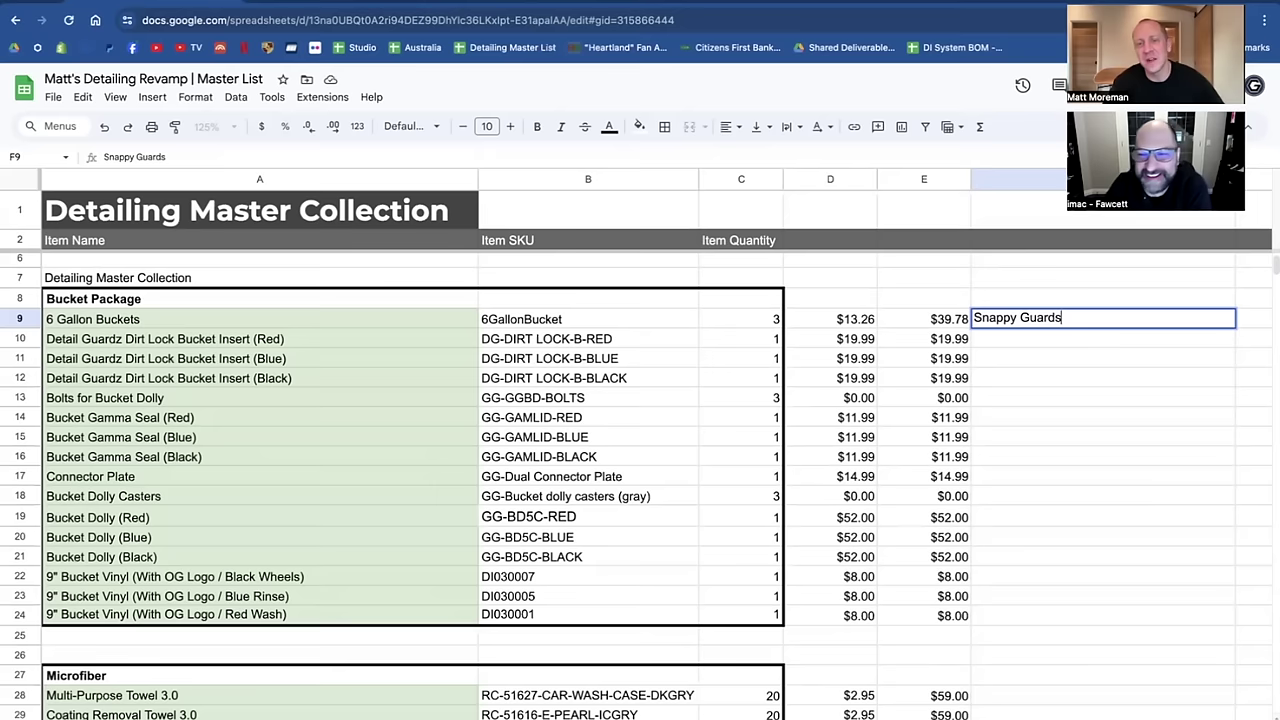
key("Return")
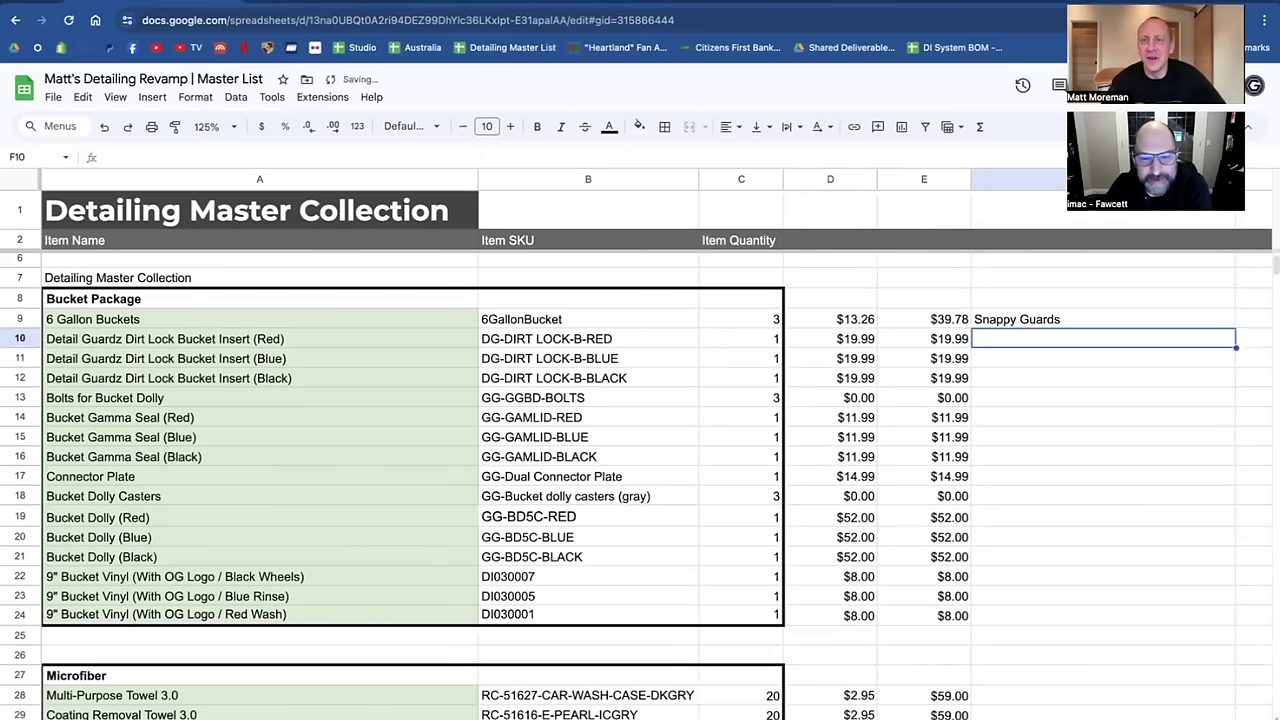
Review the spreadsheet's Microfiber section and view the towel photos on Obsessed Garage's Microfiber Solution v3.0 product page.
scroll(772, 478, "down", 5)
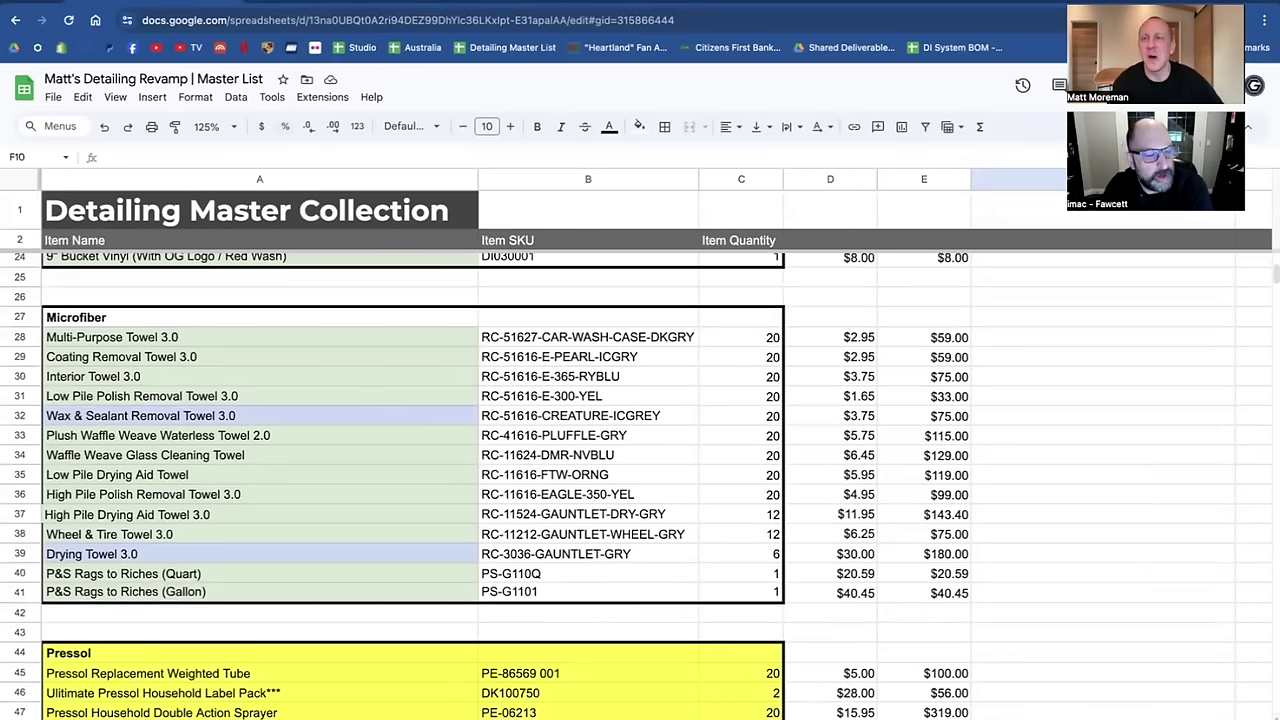
left_click(330, 3)
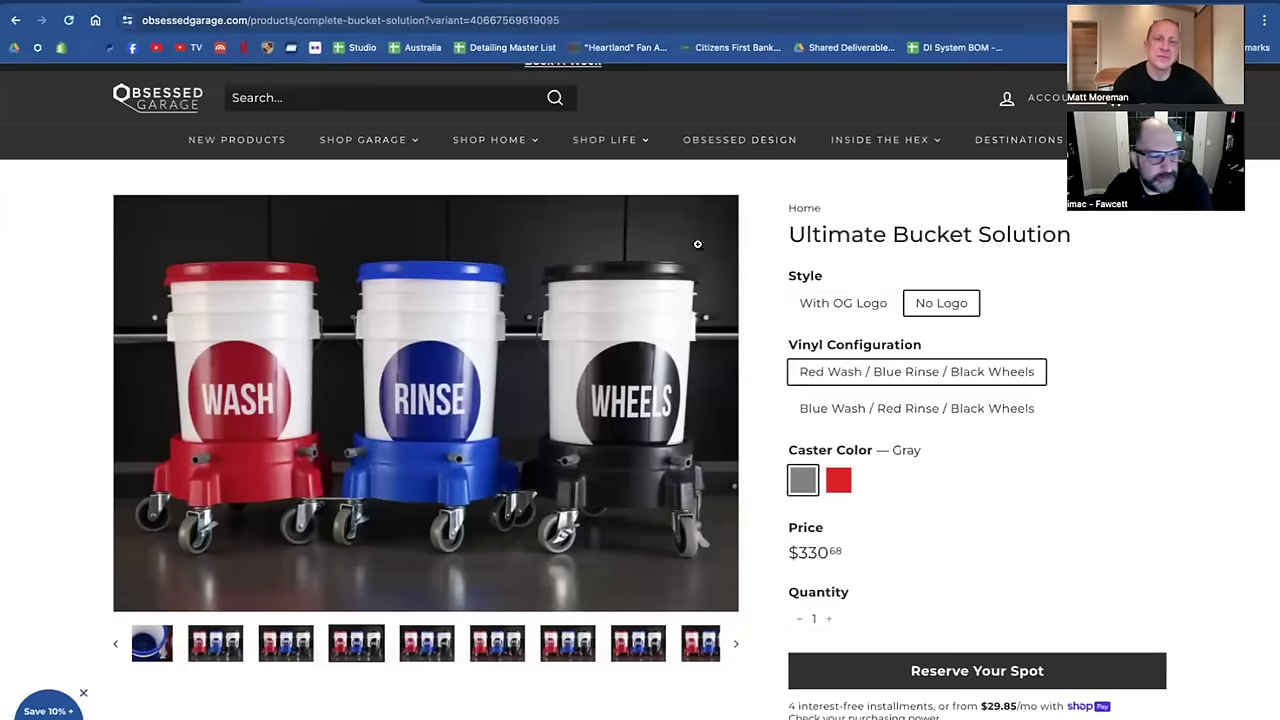
mouse_move(355, 143)
left_click(428, 203)
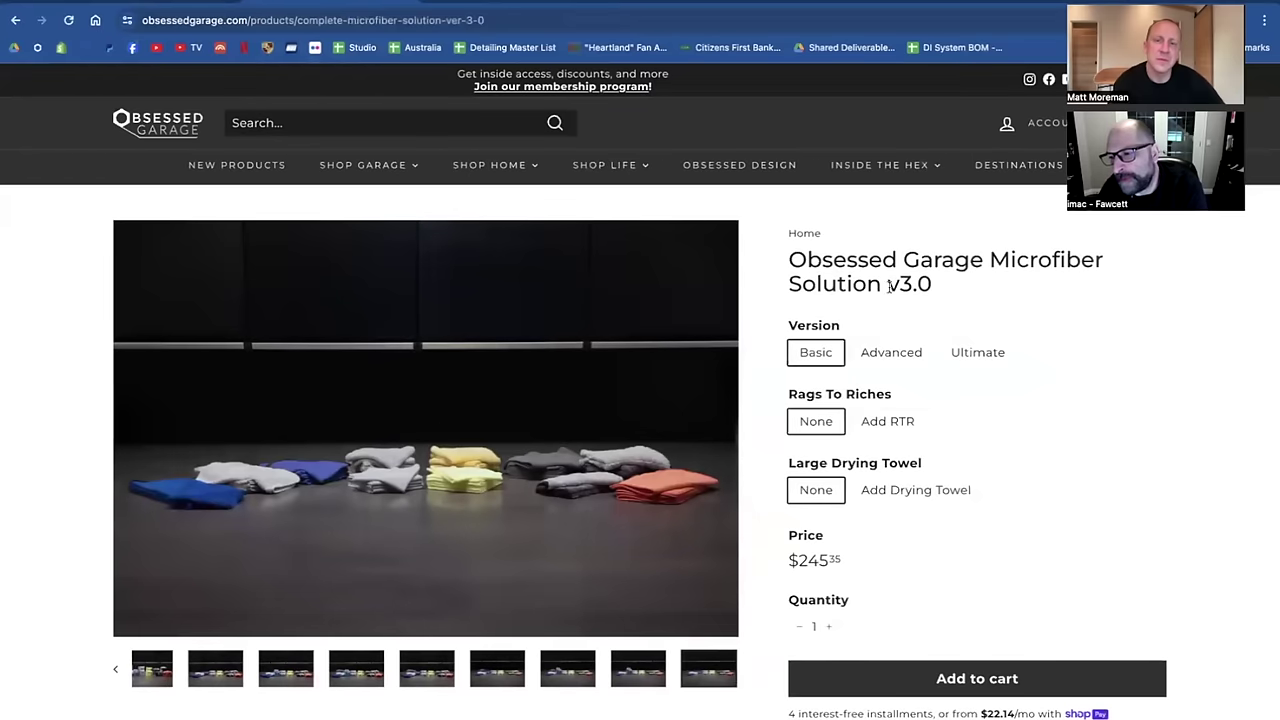
scroll(862, 338, "down", 1)
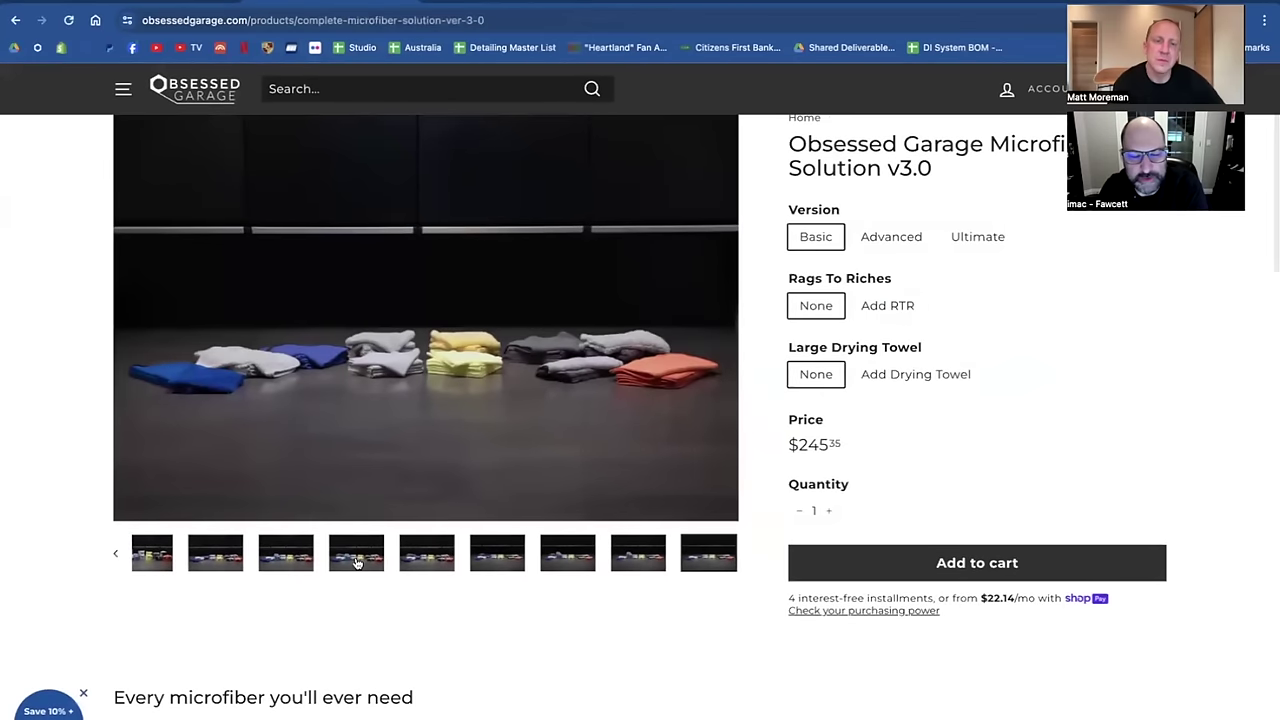
left_click(356, 562)
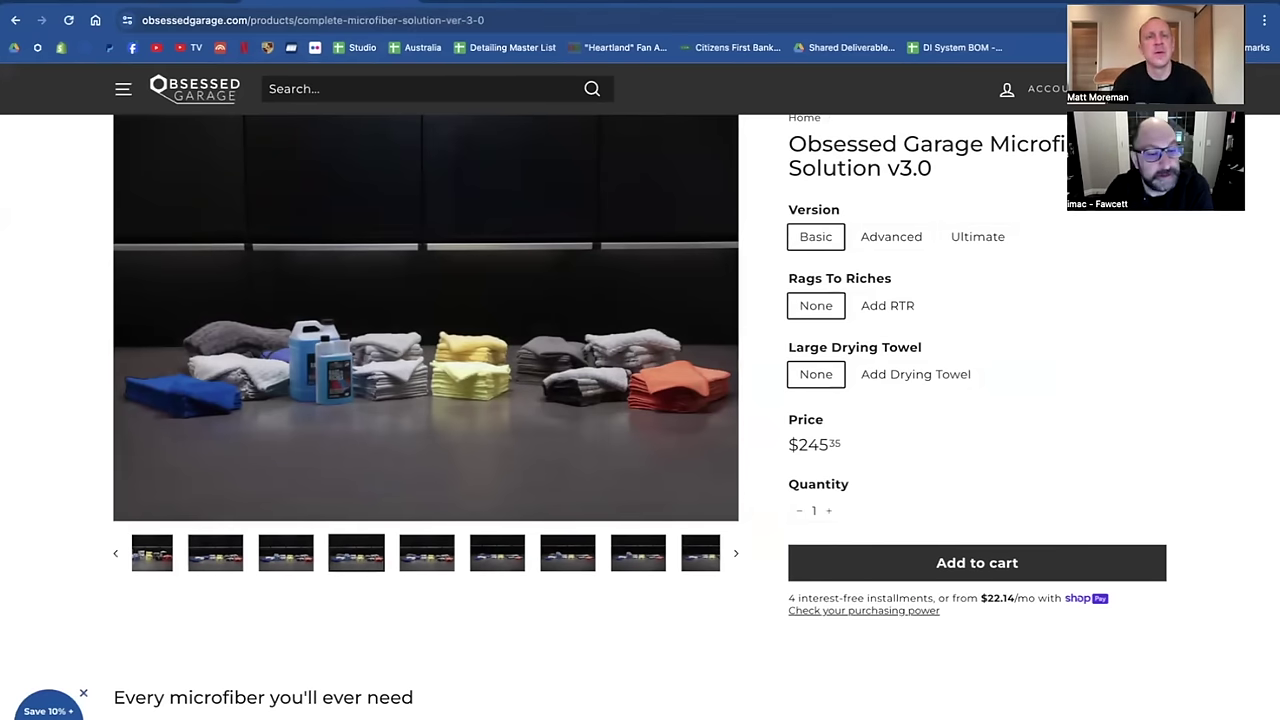
Search Google for "fiber factory microfiber towels" in the tab showing the Snappy Grip page.
left_click(452, 8)
left_click(452, 10)
type("fiber")
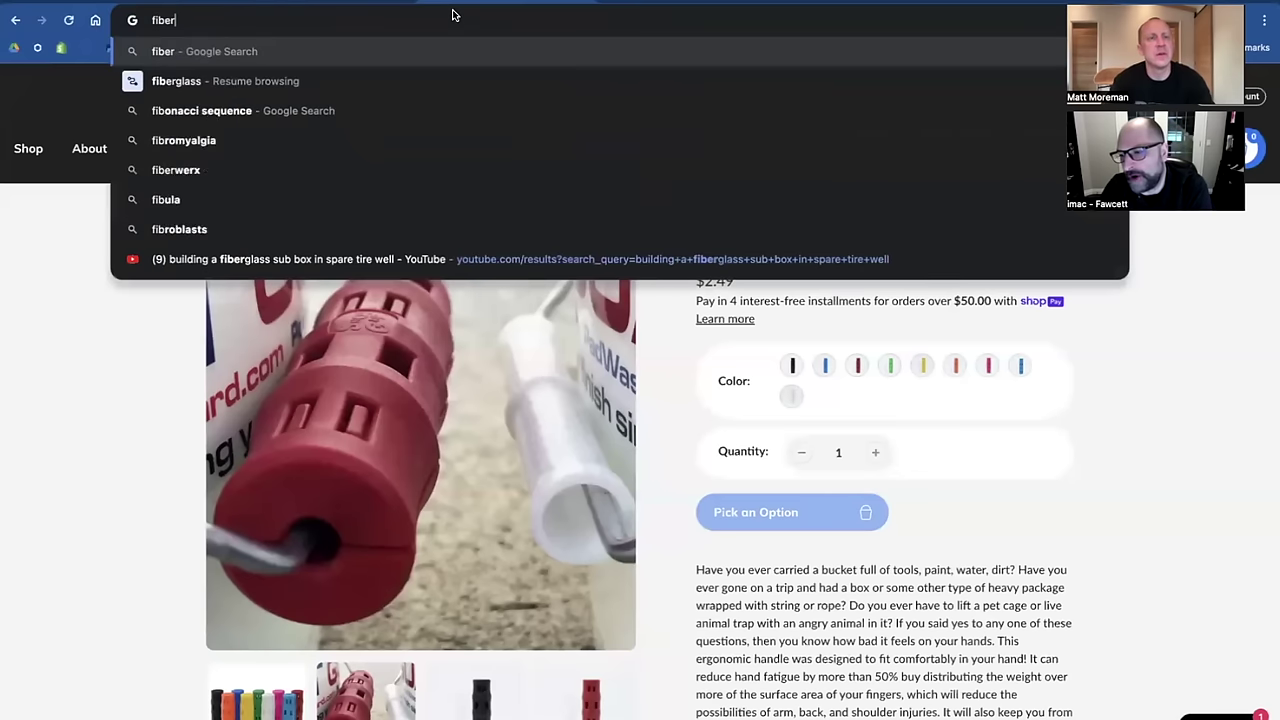
type(" factory ")
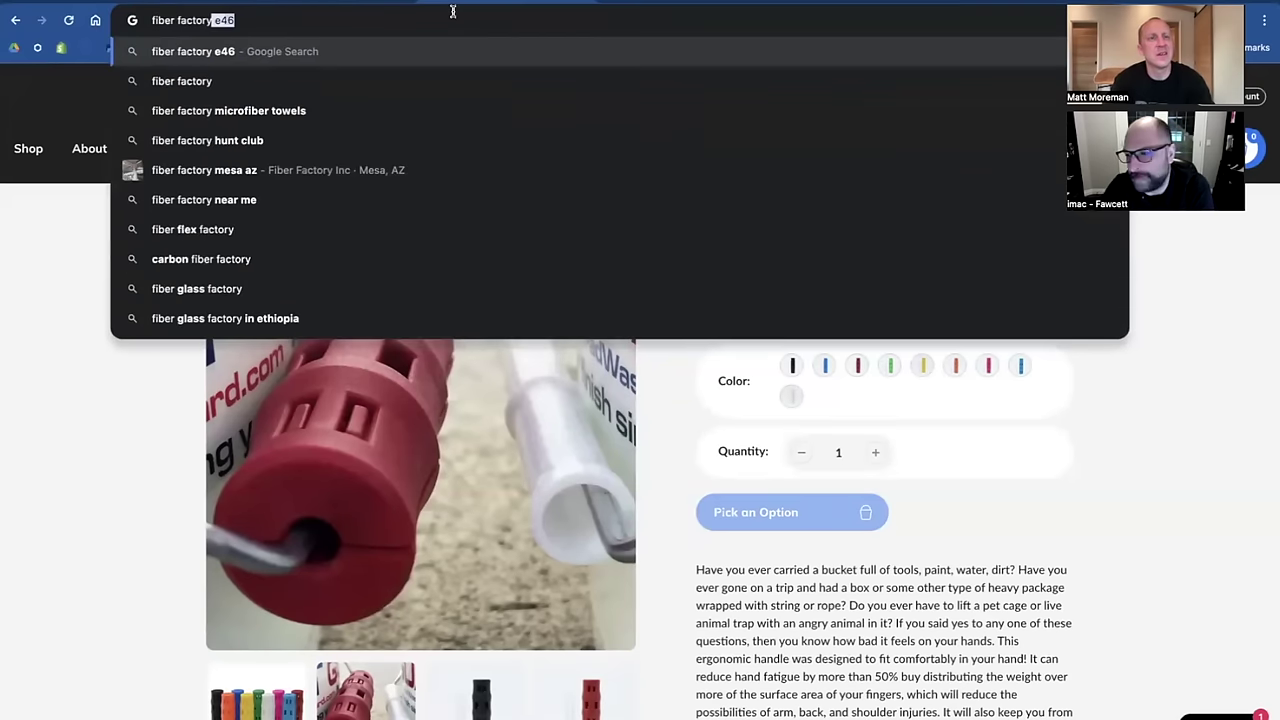
type("microfi")
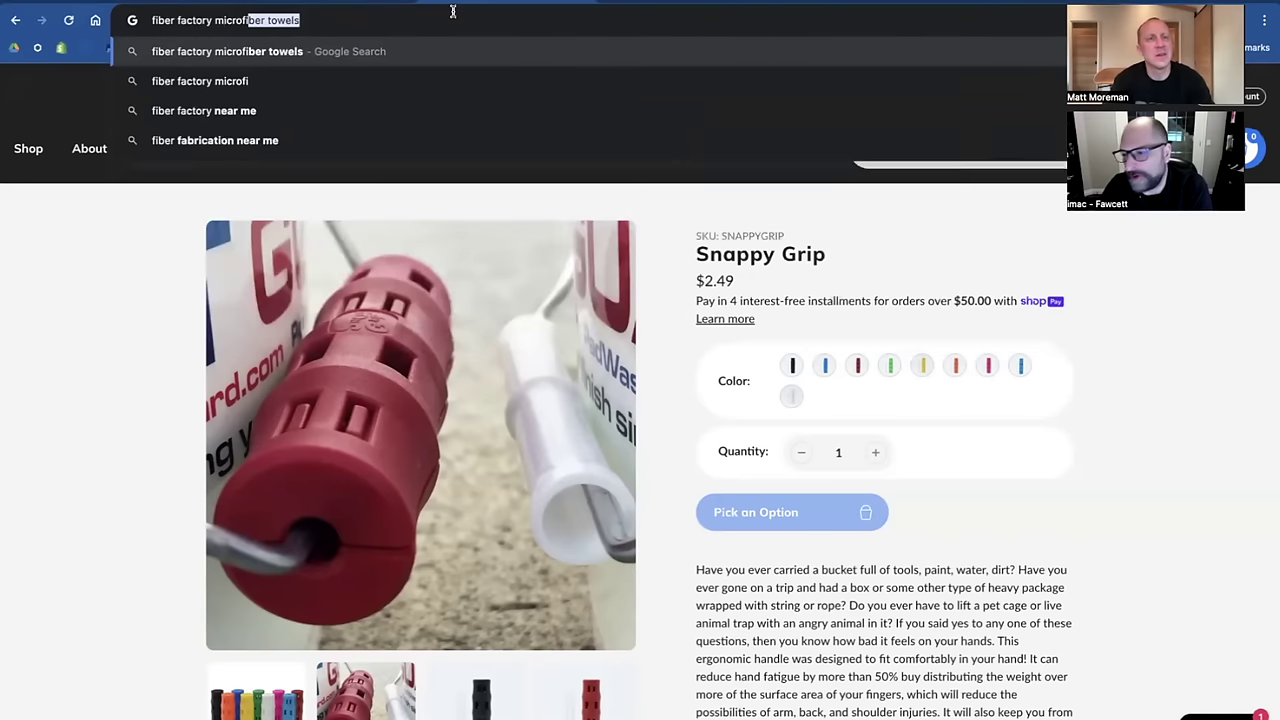
type("ber")
key("Return")
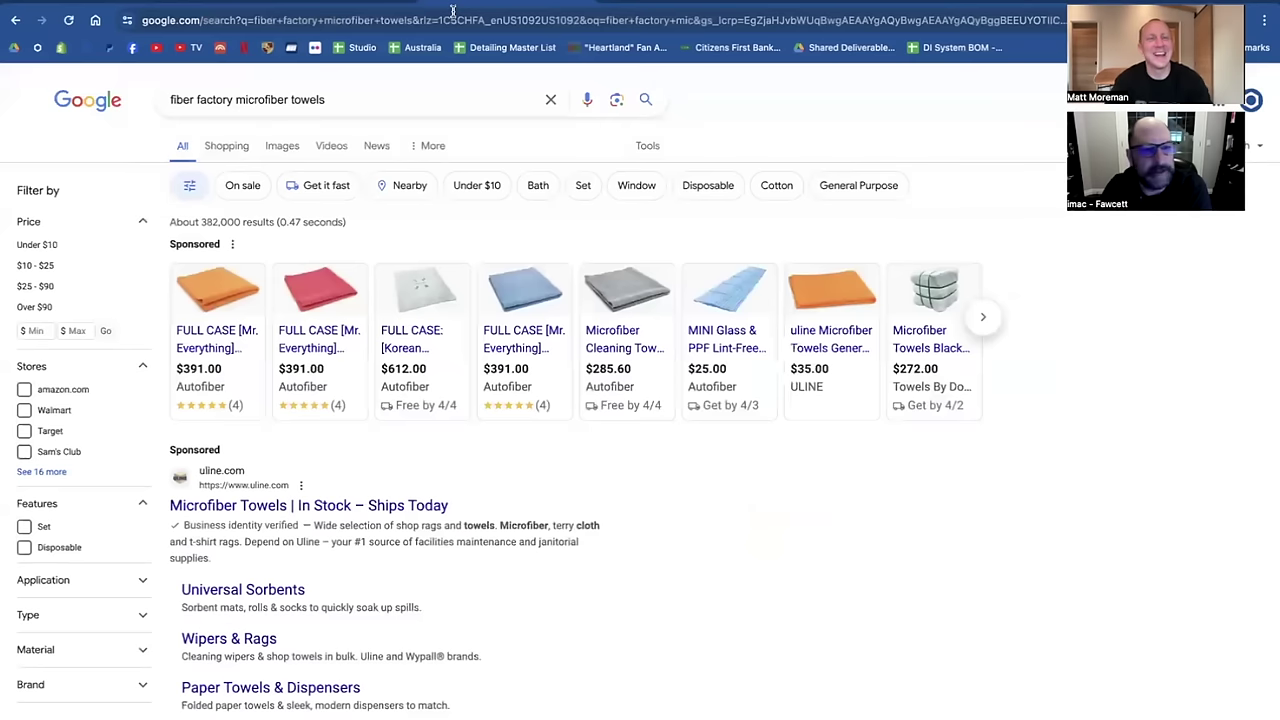
Open The Fiber Factory store from the search results and examine its featured microfiber towels.
scroll(391, 358, "down", 5)
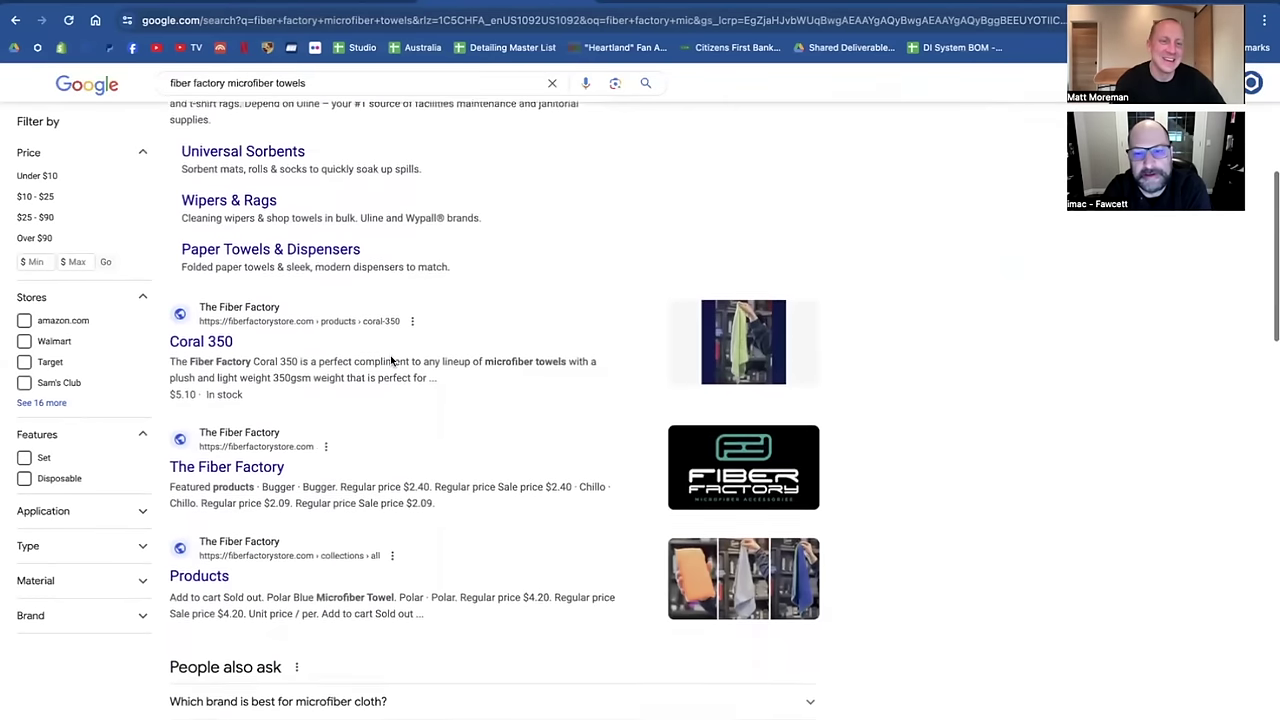
left_click(198, 366)
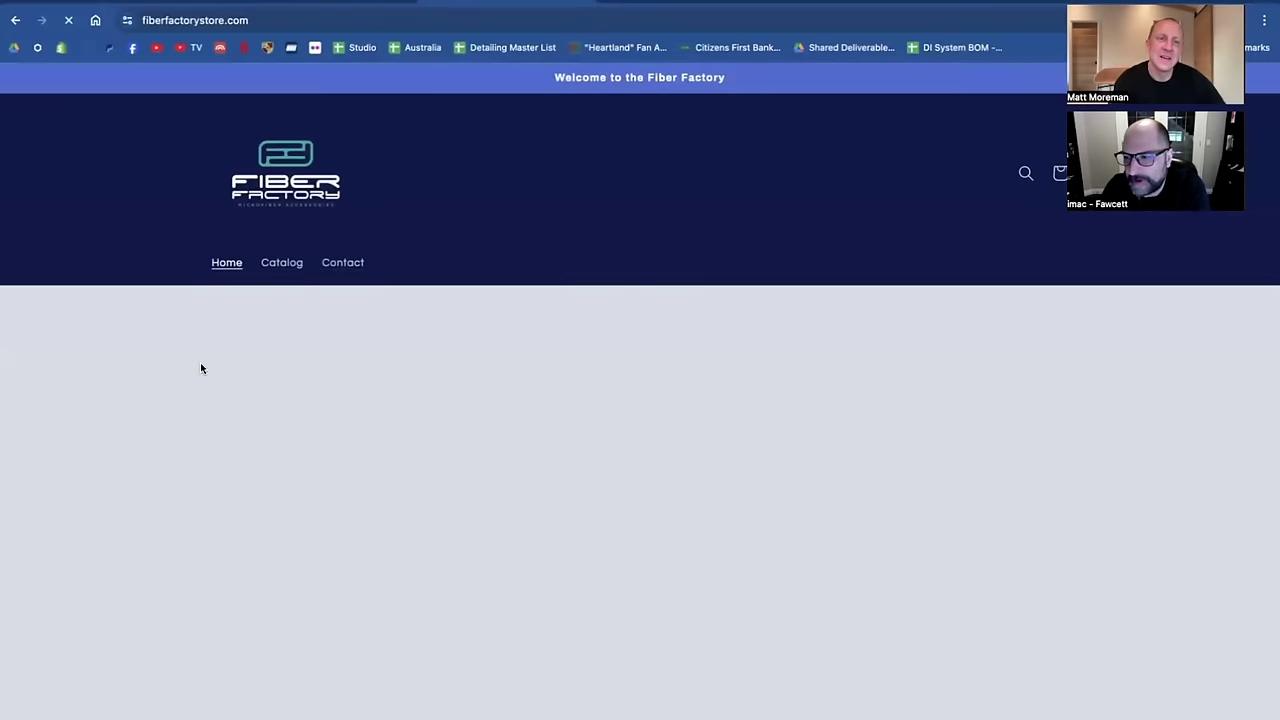
scroll(365, 297, "down", 2)
scroll(365, 300, "down", 8)
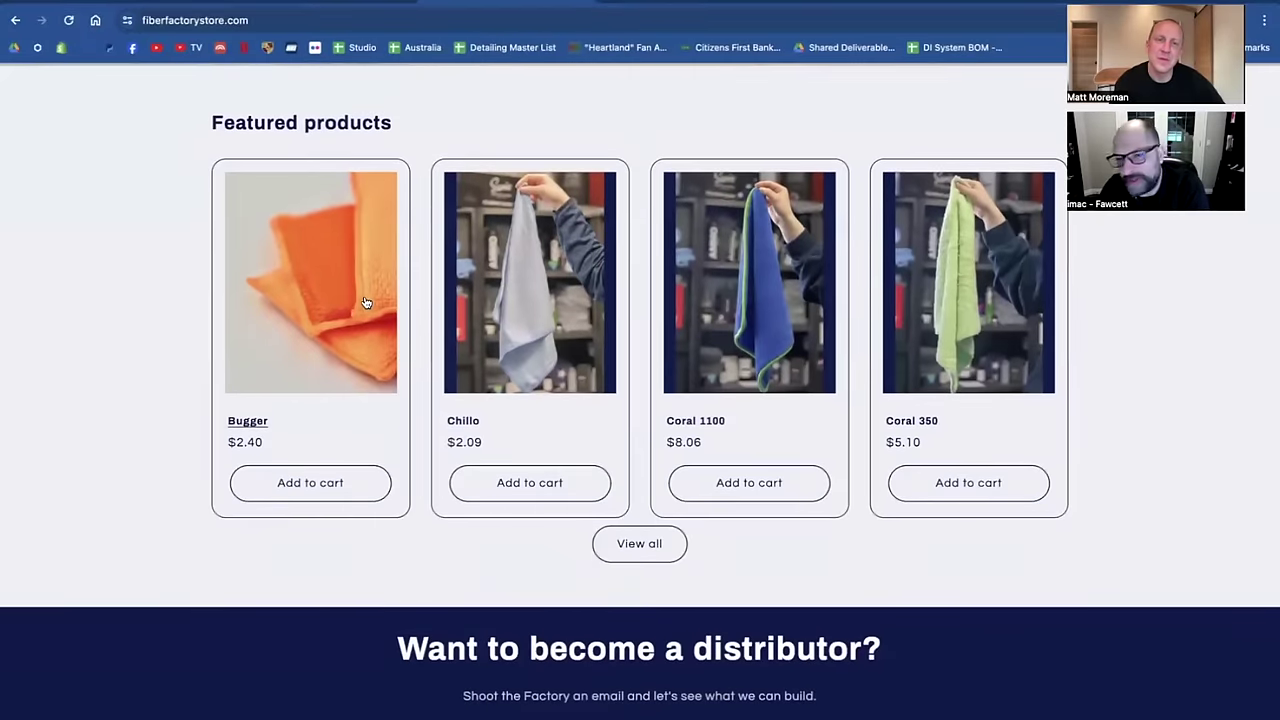
Open The Fiber Factory's full product collection and browse all its towels down to the Zone 360.
left_click(649, 523)
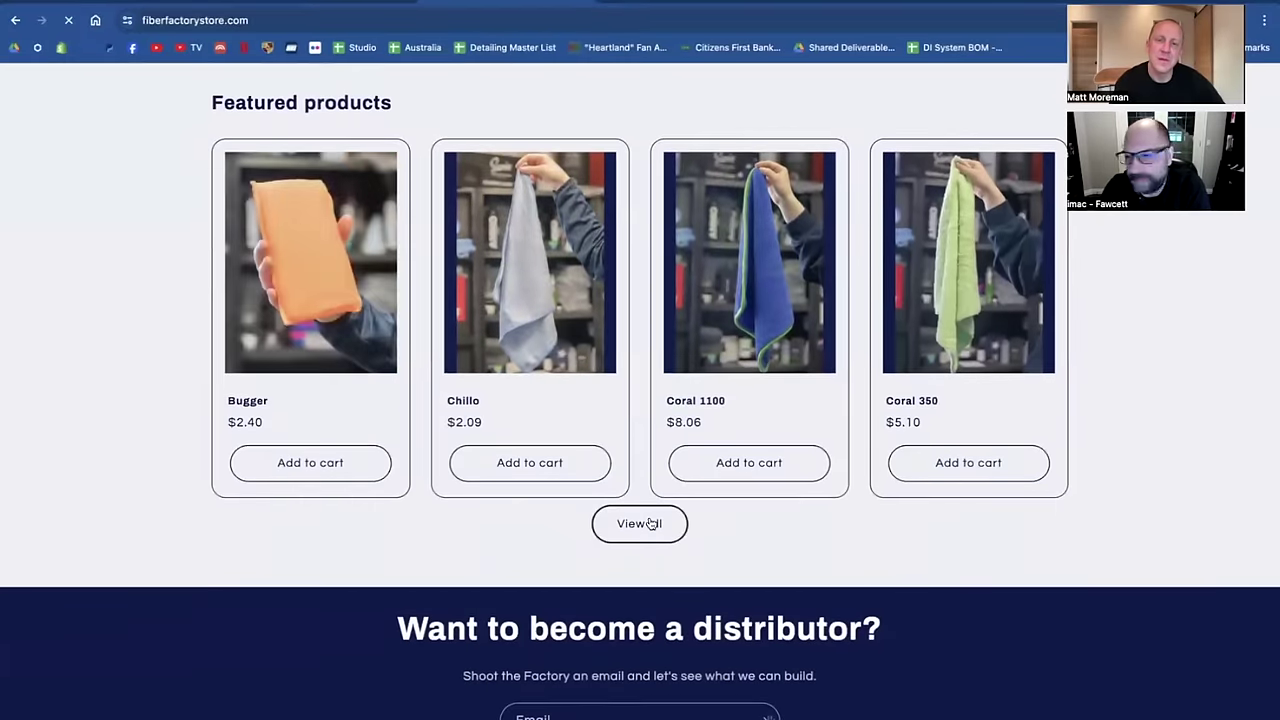
scroll(730, 460, "down", 7)
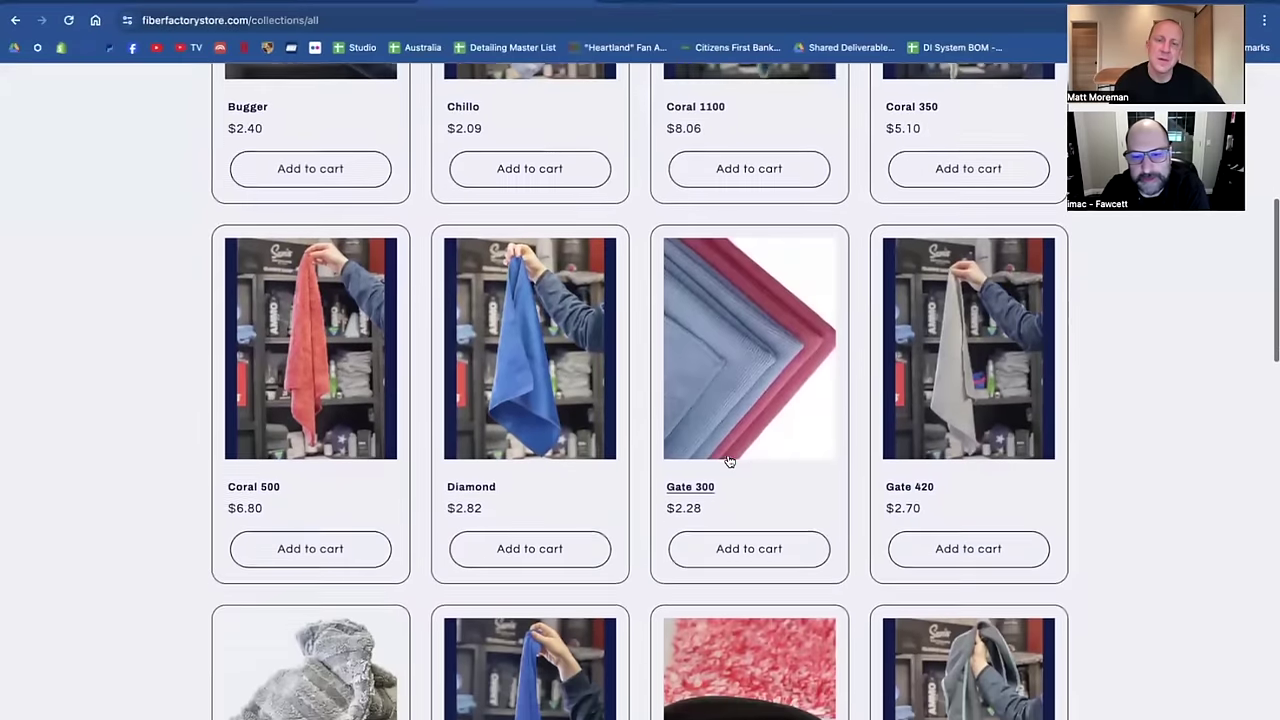
scroll(730, 460, "down", 6)
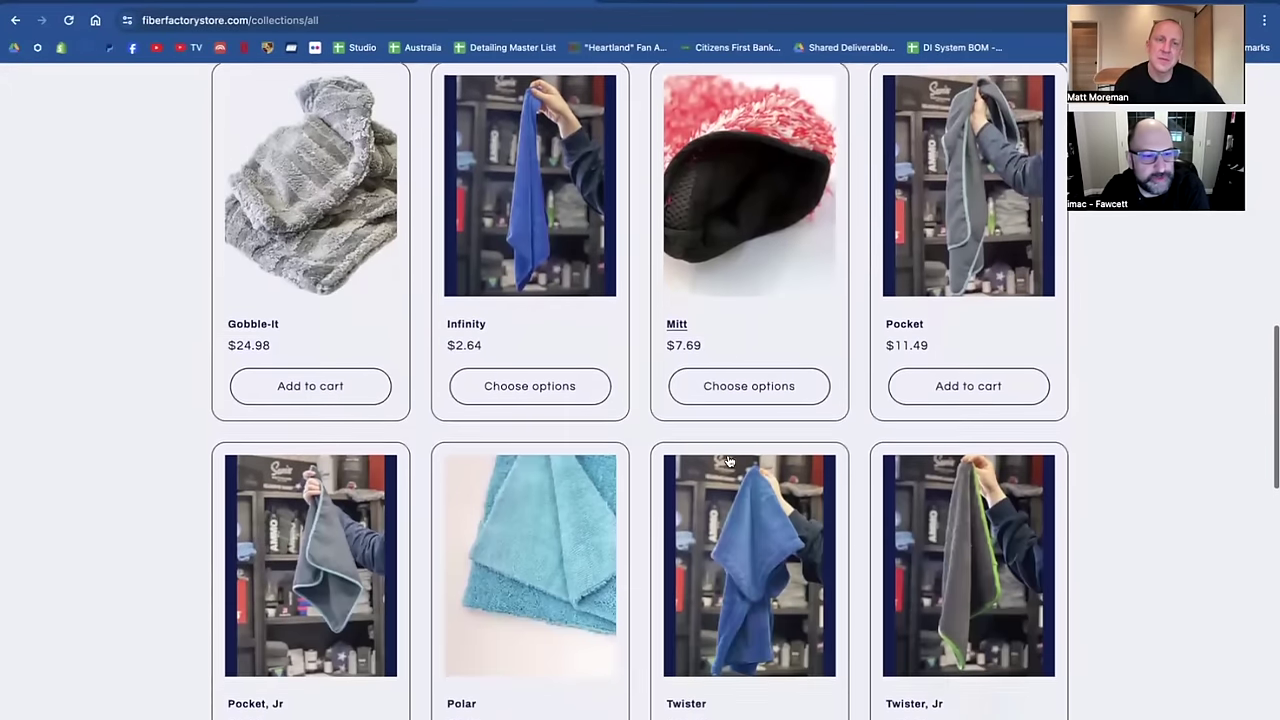
scroll(729, 460, "down", 6)
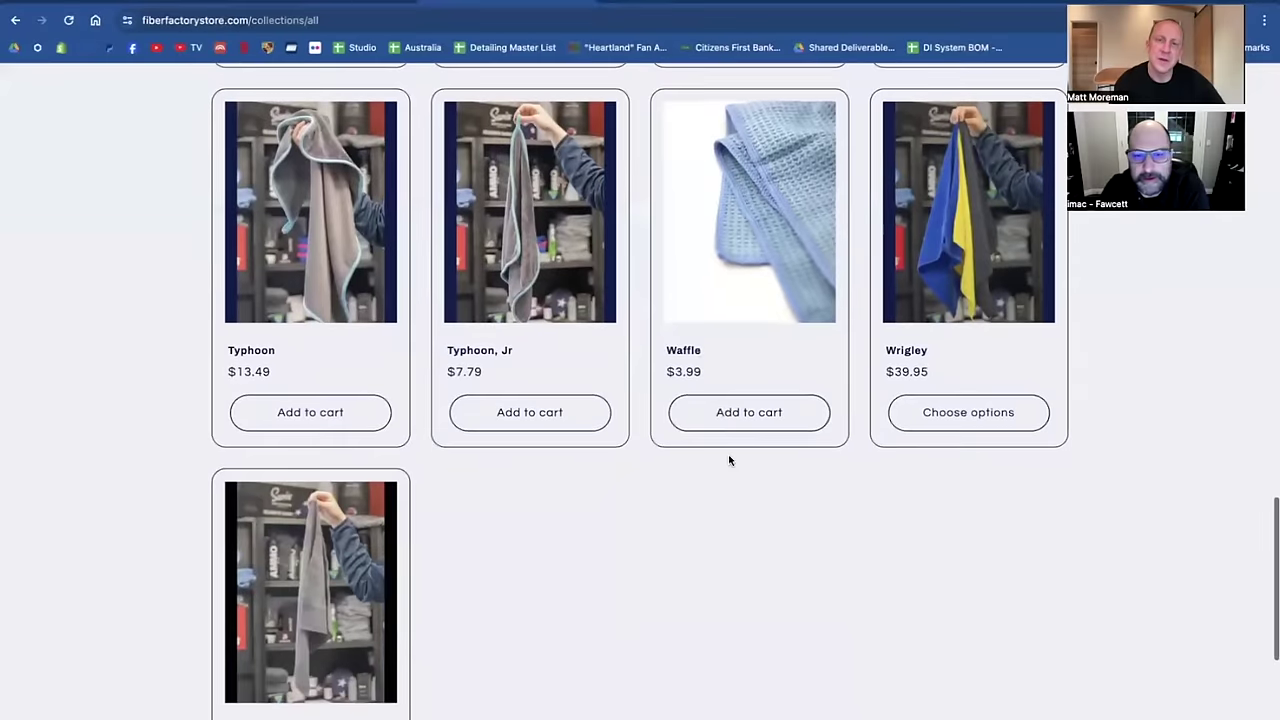
scroll(728, 460, "down", 1)
mouse_move(652, 712)
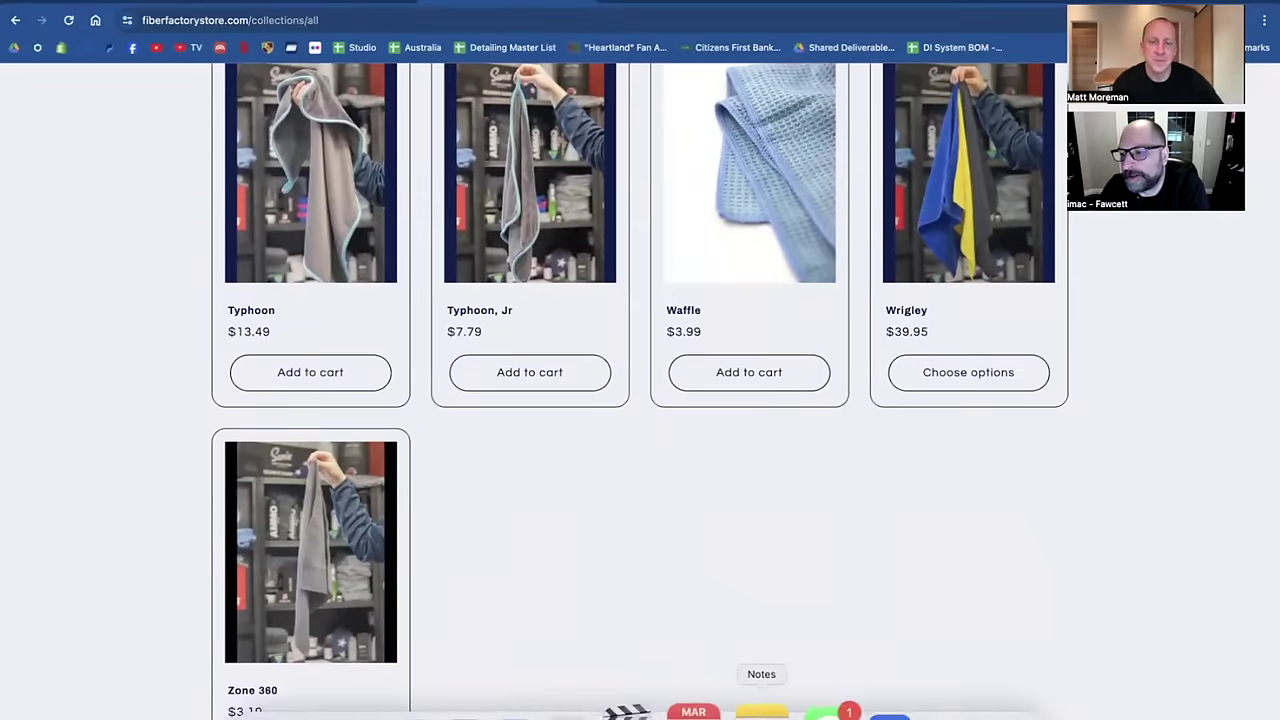
left_click(657, 712)
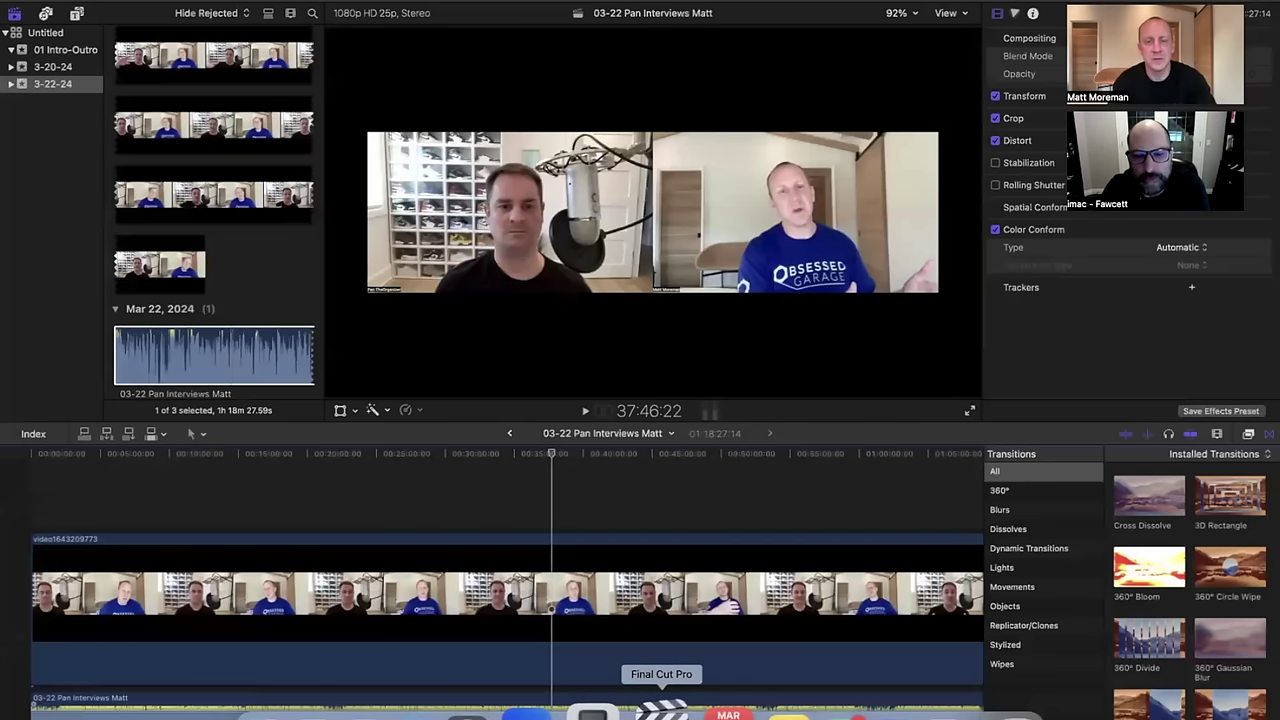
right_click(657, 712)
left_click(656, 676)
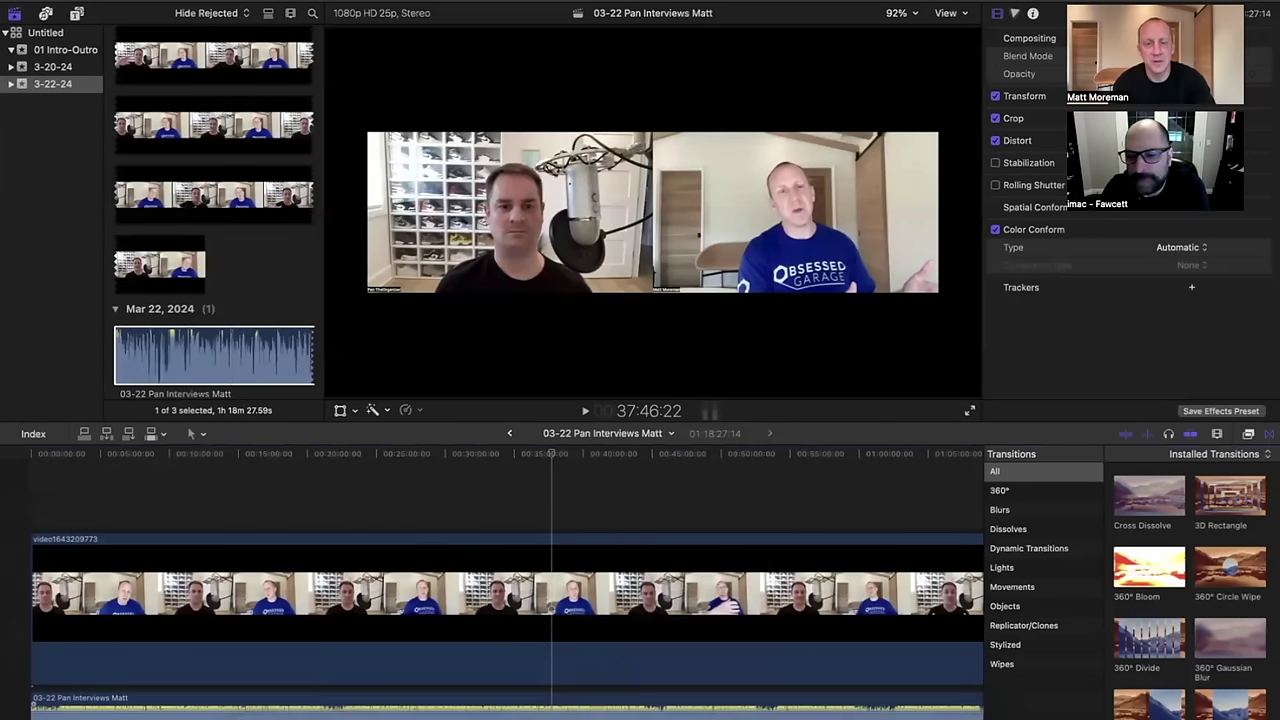
mouse_move(396, 712)
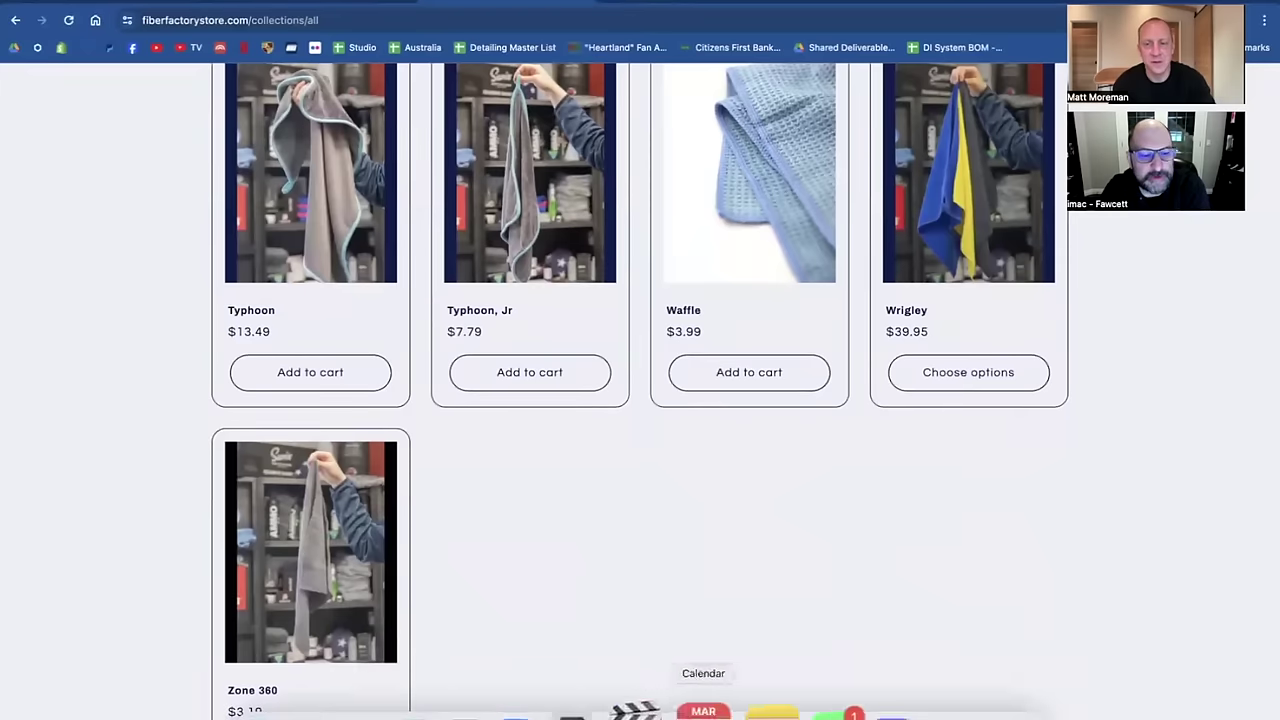
left_click(910, 712)
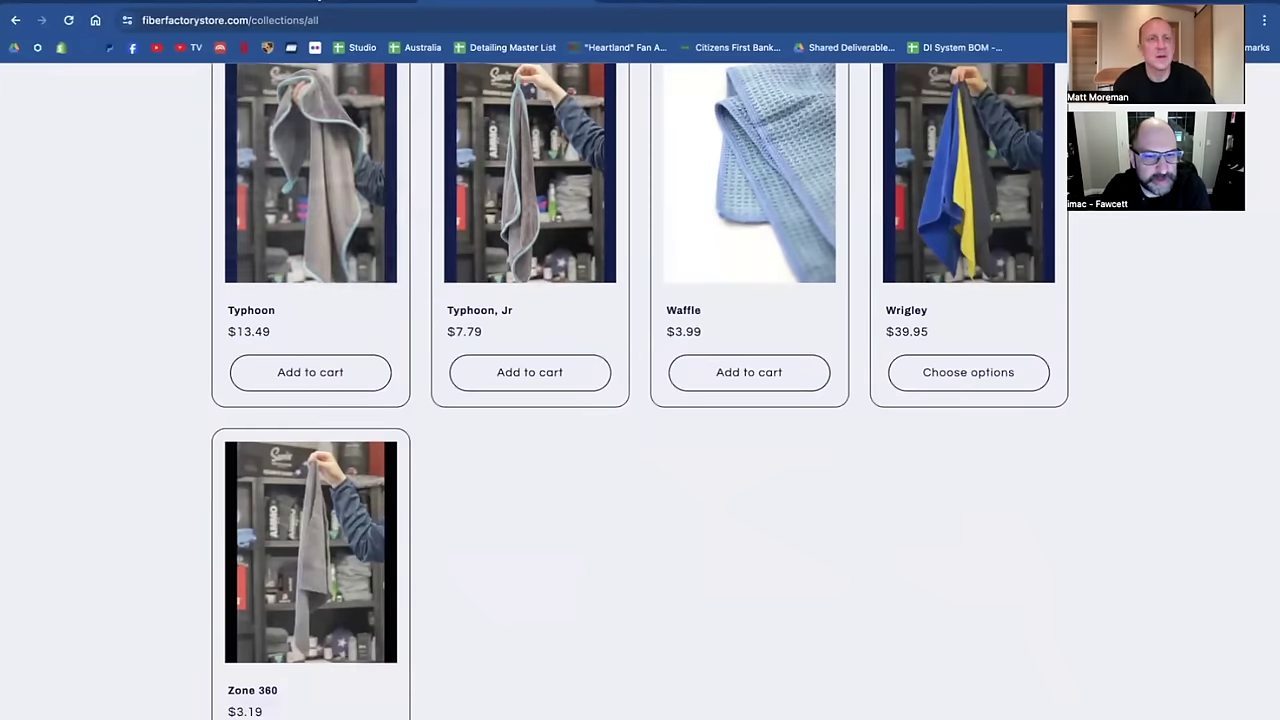
Enter the note "Consider Fiber Factory" beside Multi-Purpose Towel 3.0 in cell F28 of the Detailing Master Collection spreadsheet.
key("ctrl+Tab")
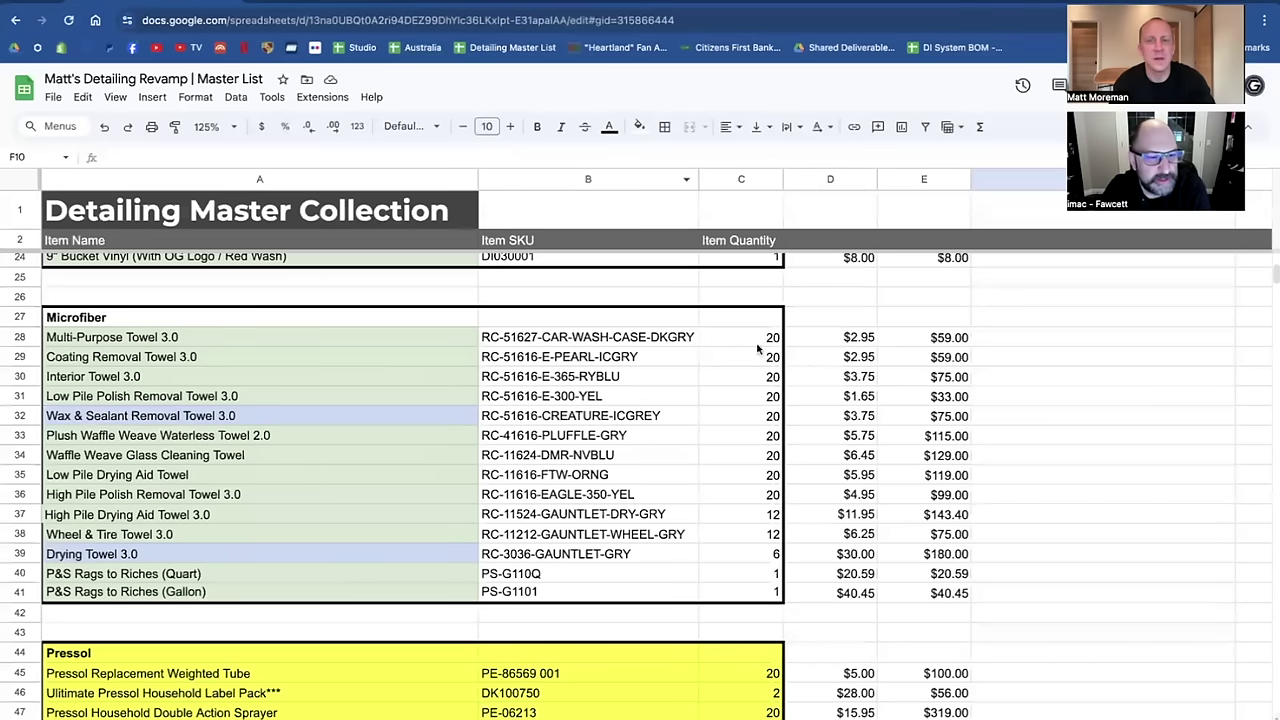
left_click(1027, 340)
type("Con")
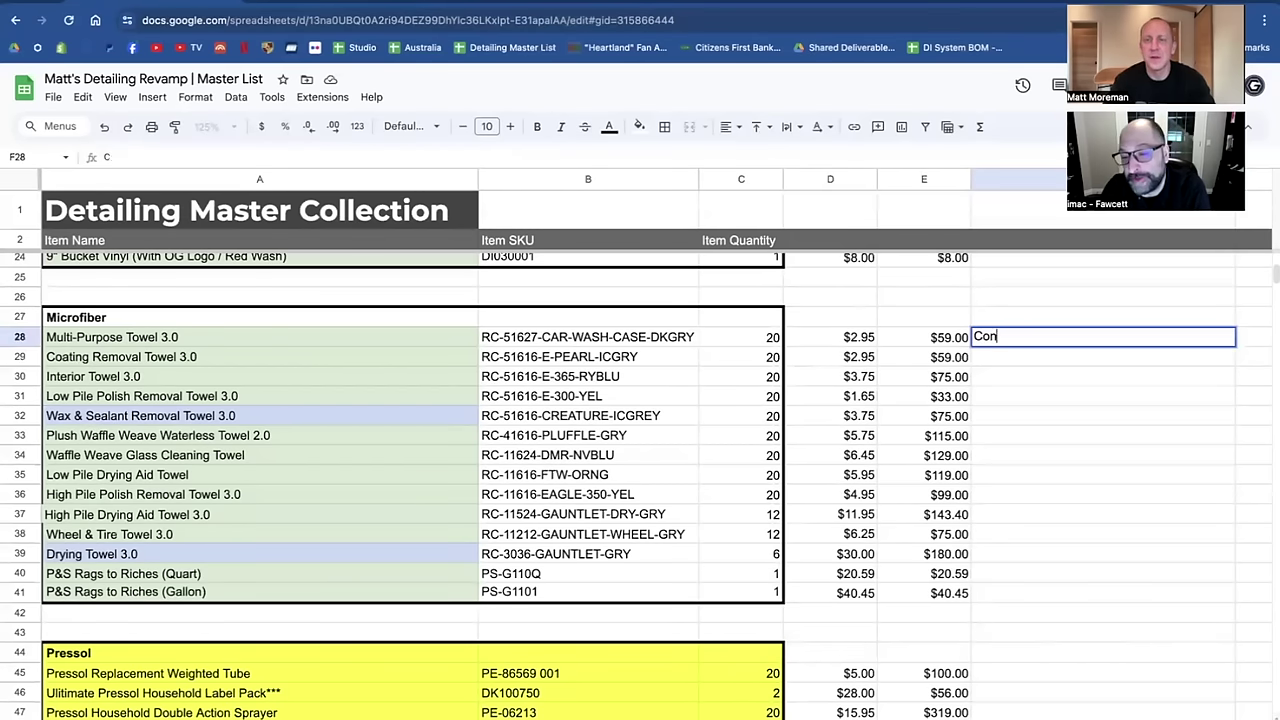
type("sider Fiber Factory")
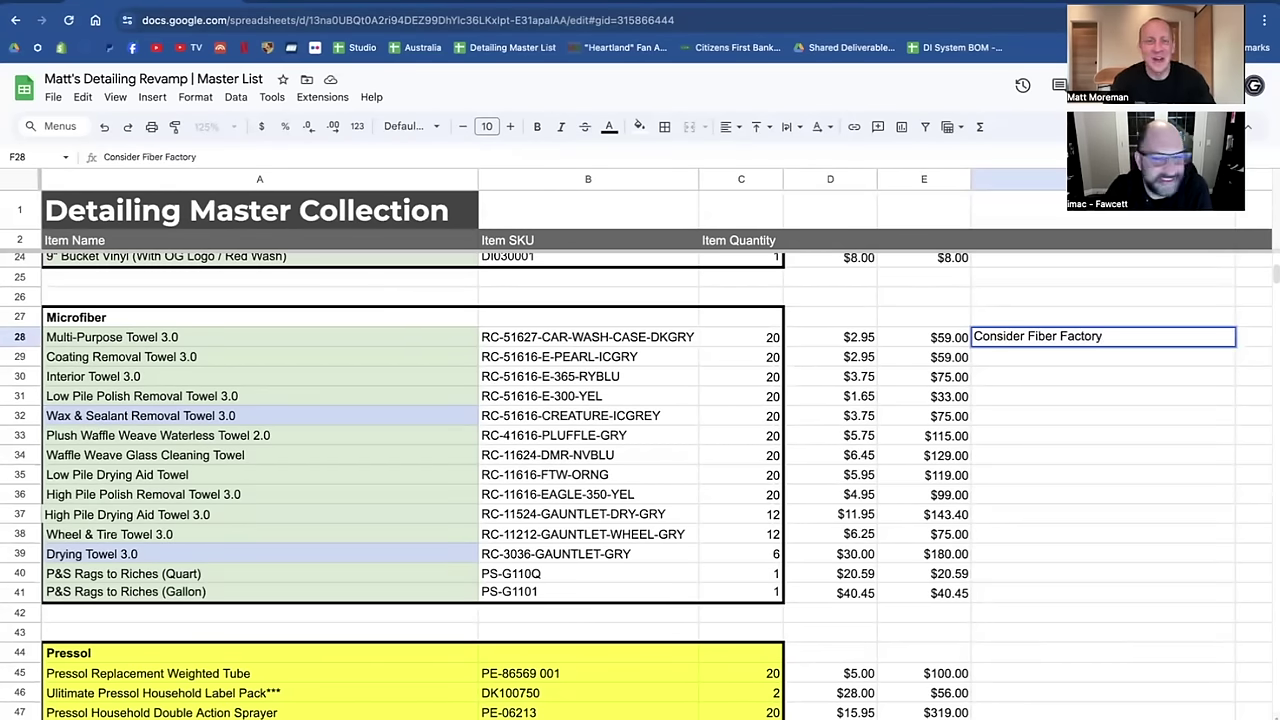
key("Return")
key("Down")
key("Down")
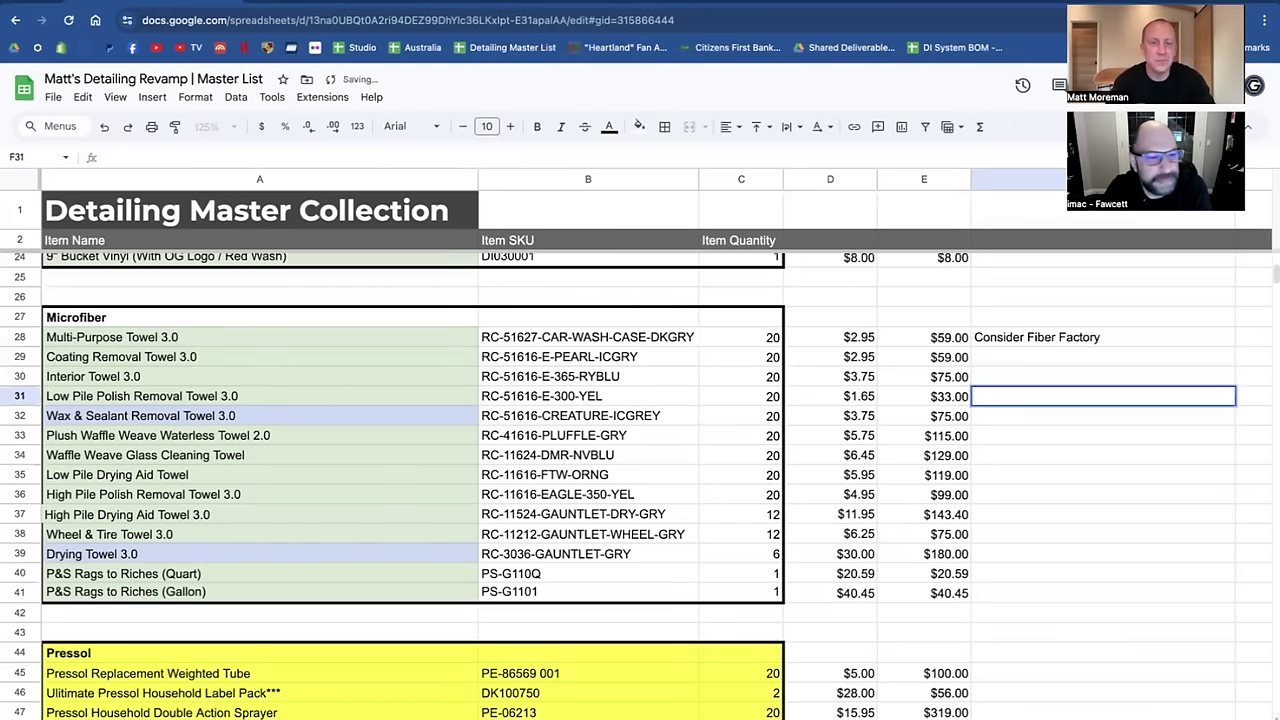
Examine the Pressol section starting at Pressol Replacement Weighted Tube, and move the floating video-call window off the sheet's sharing controls.
scroll(640, 480, "down", 5)
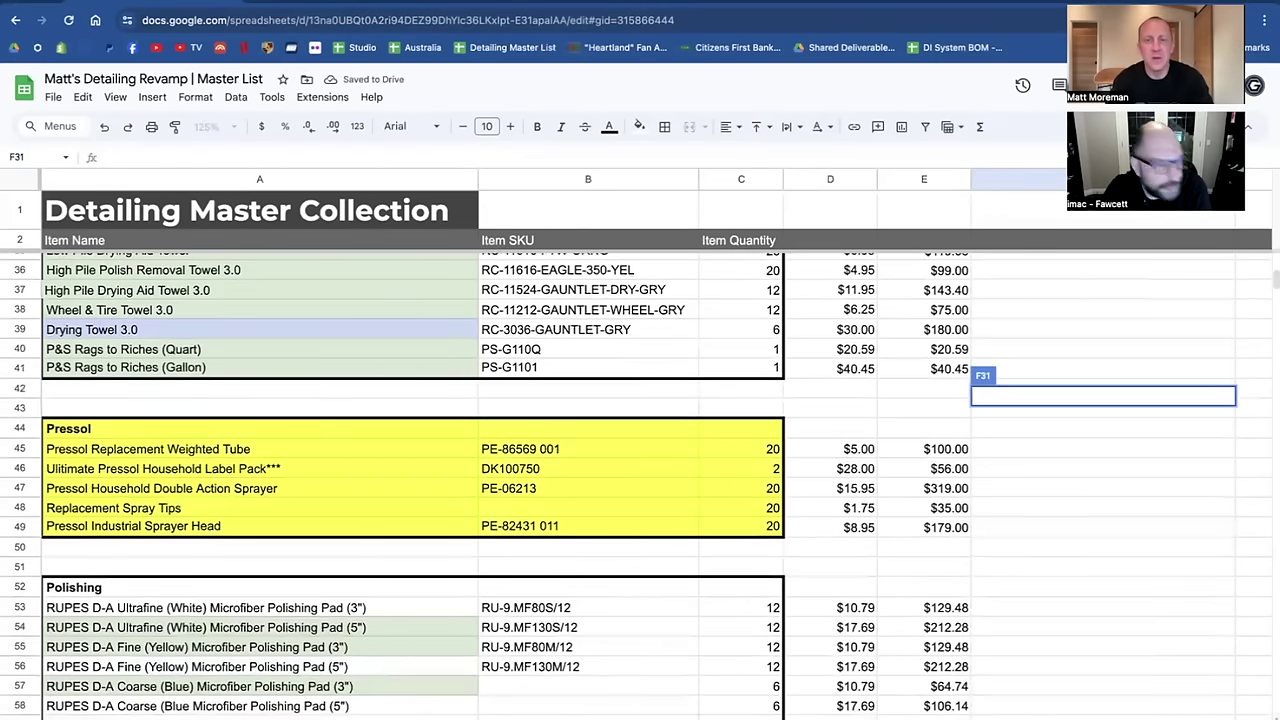
key("Escape")
scroll(1036, 430, "down", 1)
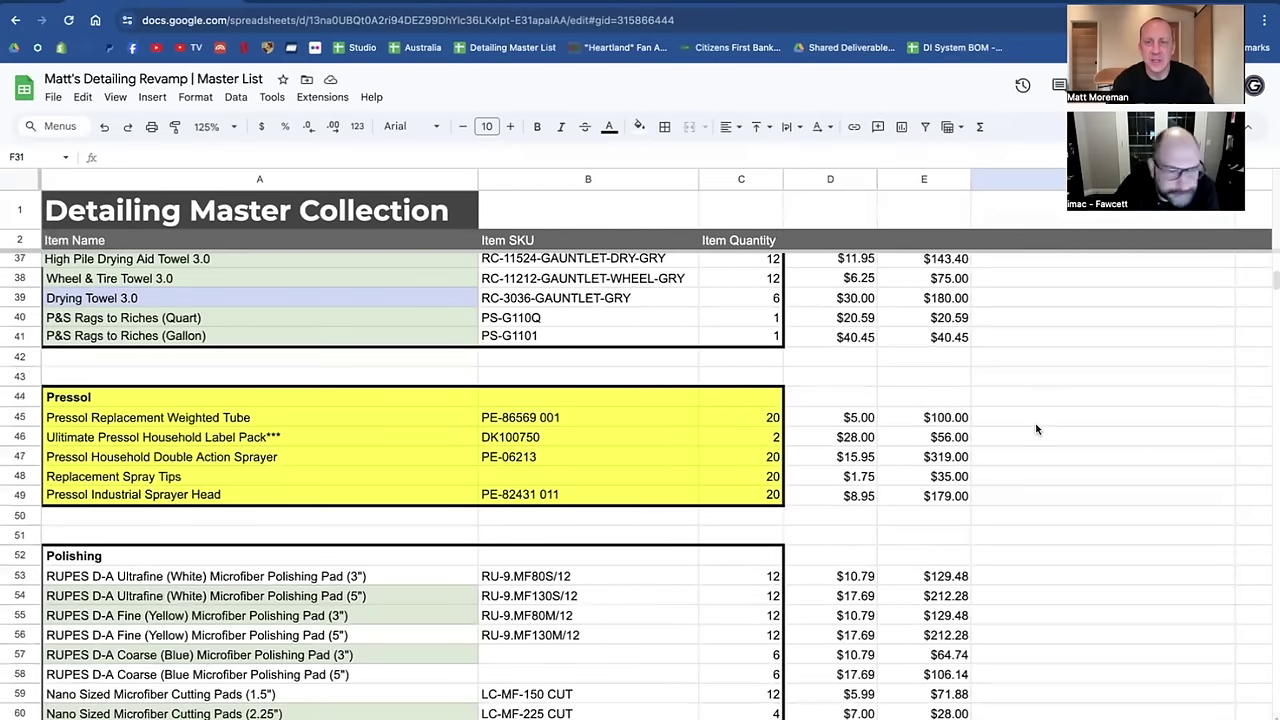
left_click(268, 420)
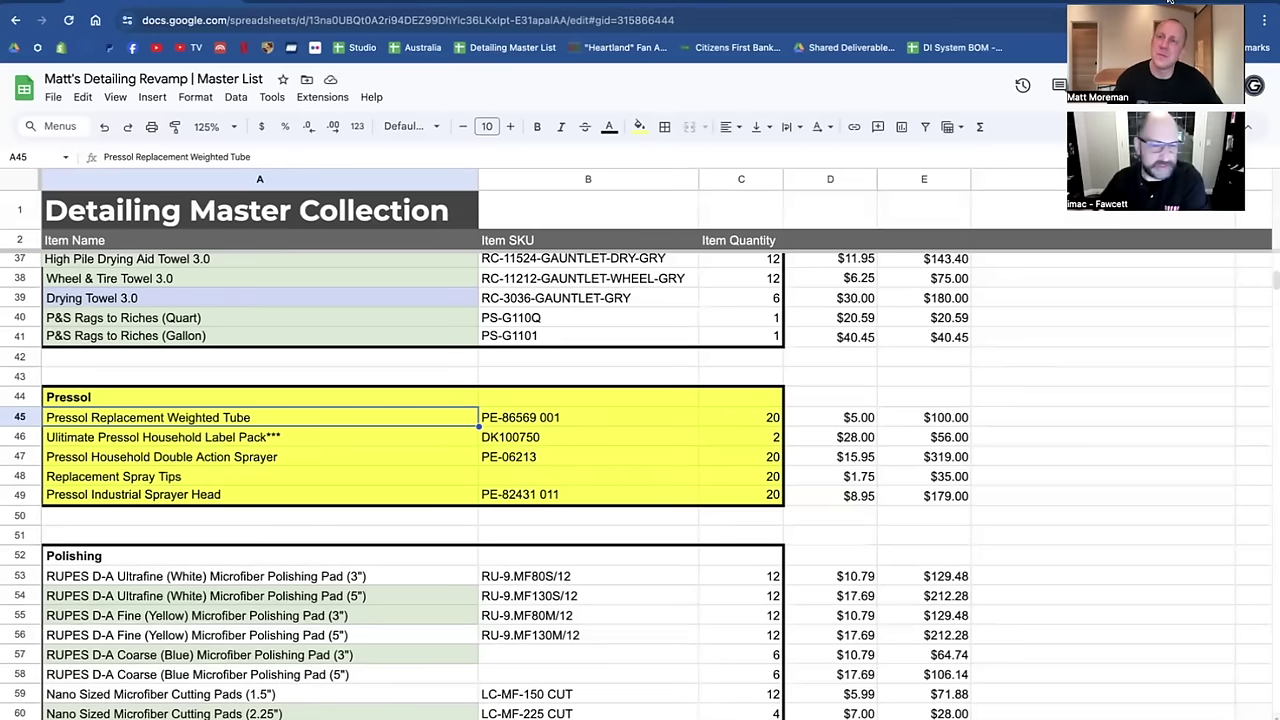
left_click_drag(1170, 3, 934, 98)
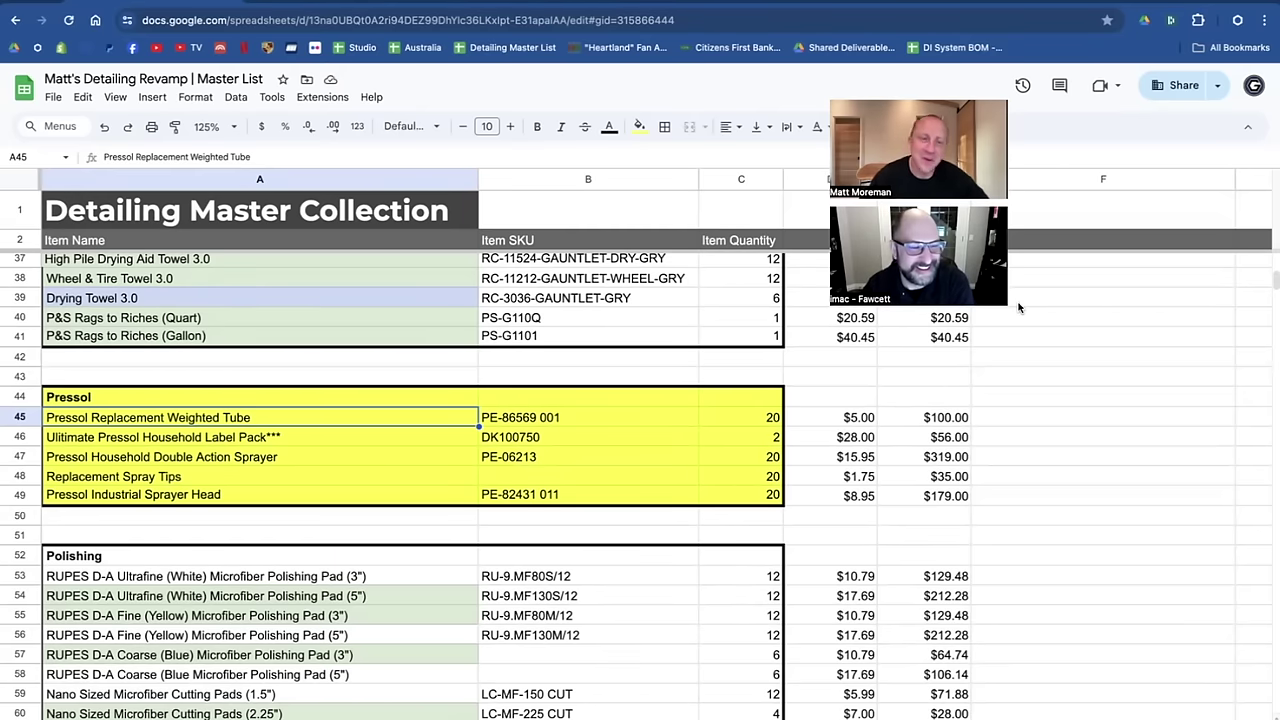
Examine the Polishing section, from the RUPES microfiber, foam and wool pads to the correcting compounds and masking tapes.
scroll(724, 418, "down", 5)
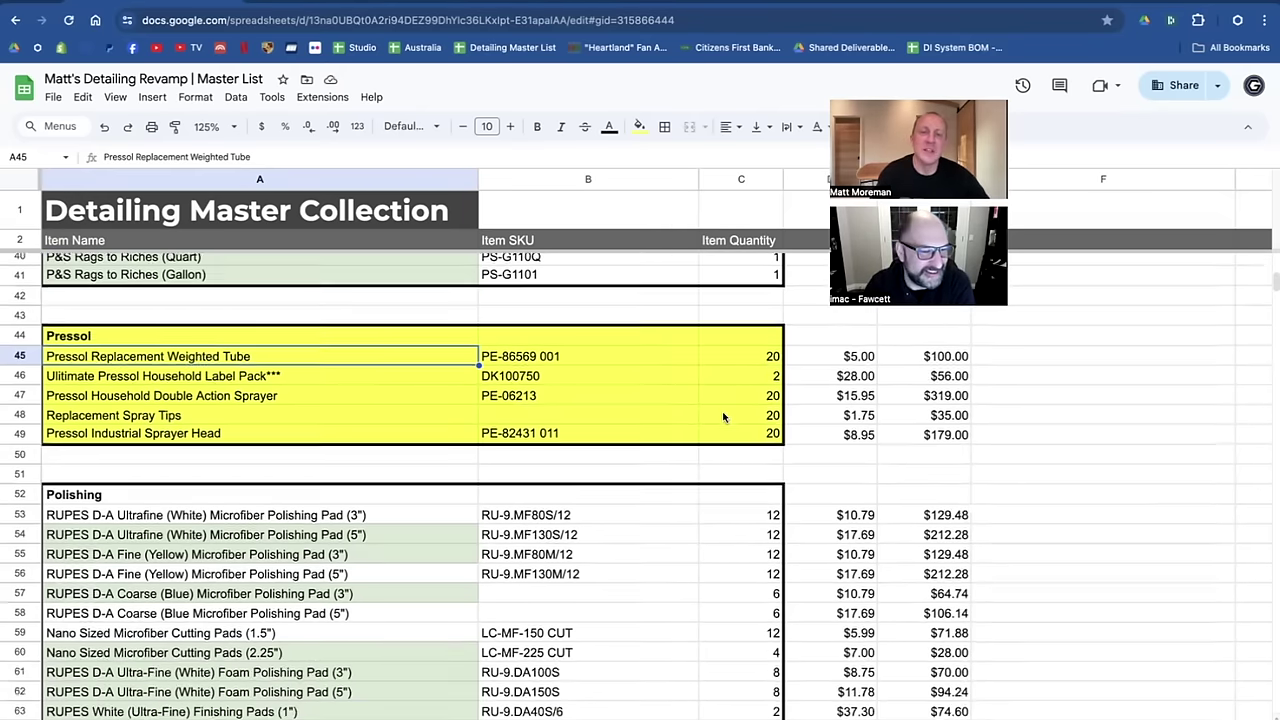
scroll(724, 418, "up", 1)
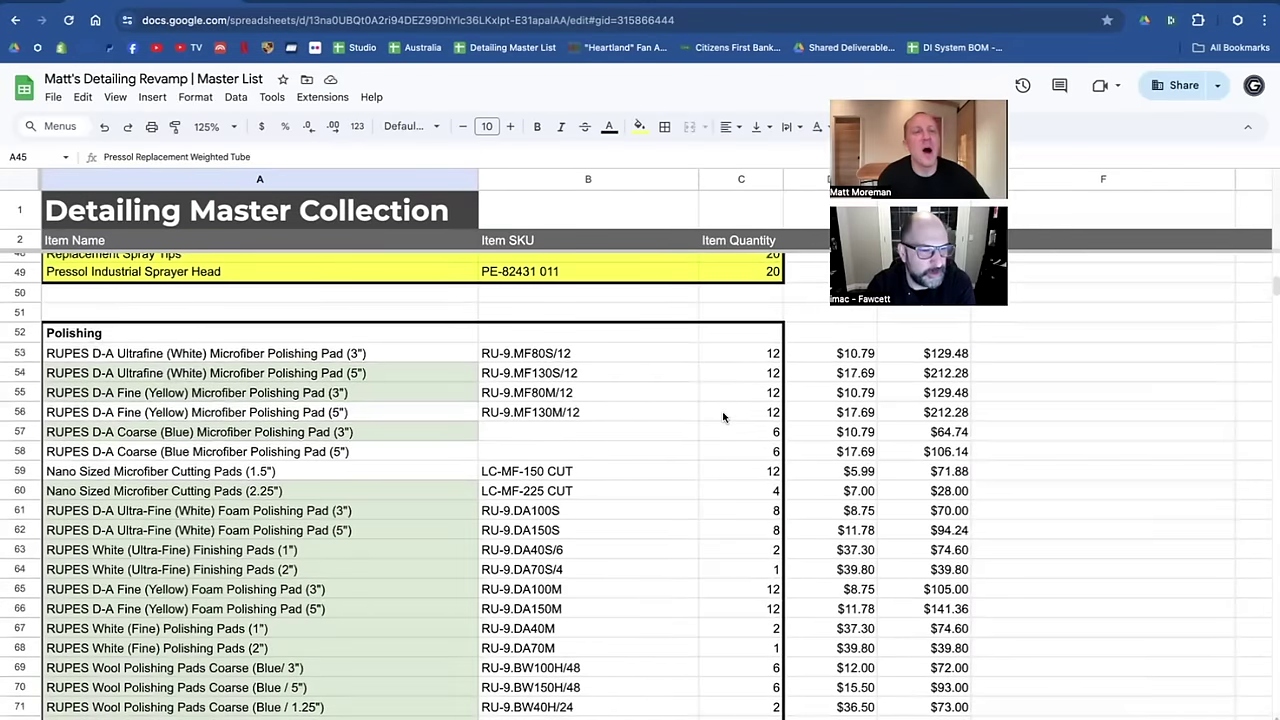
scroll(422, 385, "down", 1)
scroll(422, 385, "down", 7)
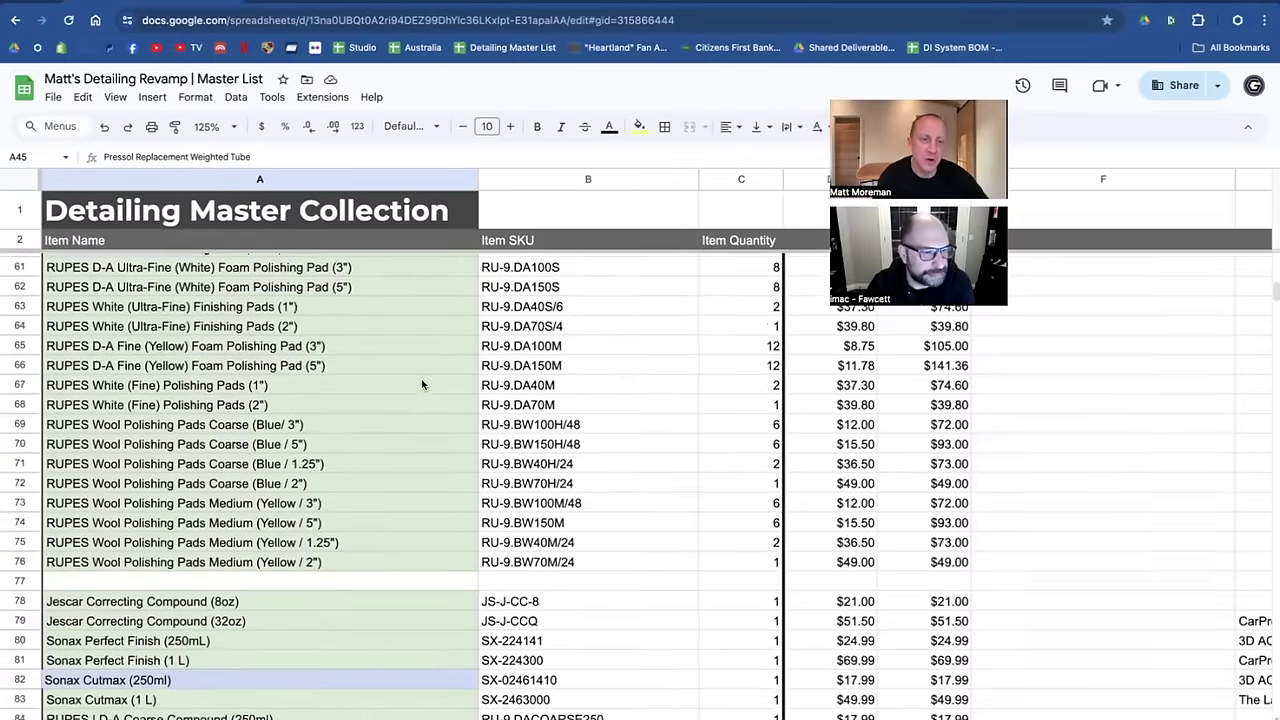
scroll(422, 385, "down", 2)
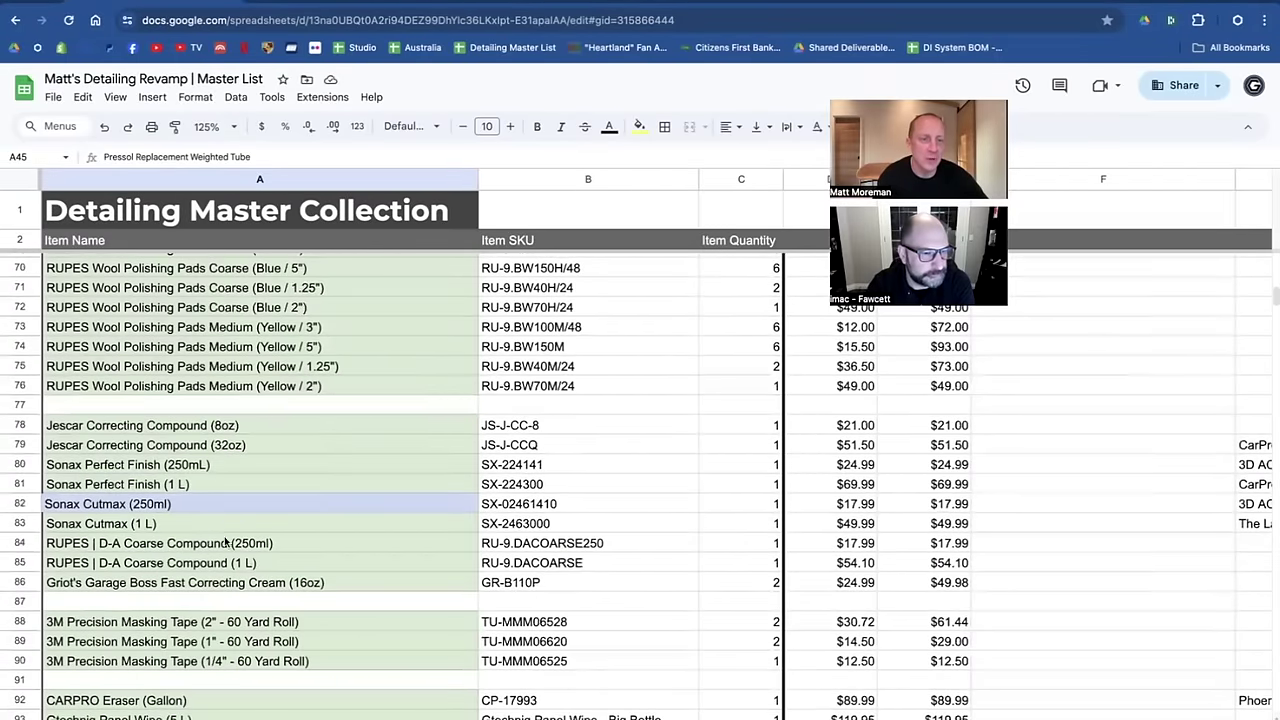
scroll(250, 571, "down", 1)
scroll(250, 571, "down", 5)
scroll(250, 571, "up", 13)
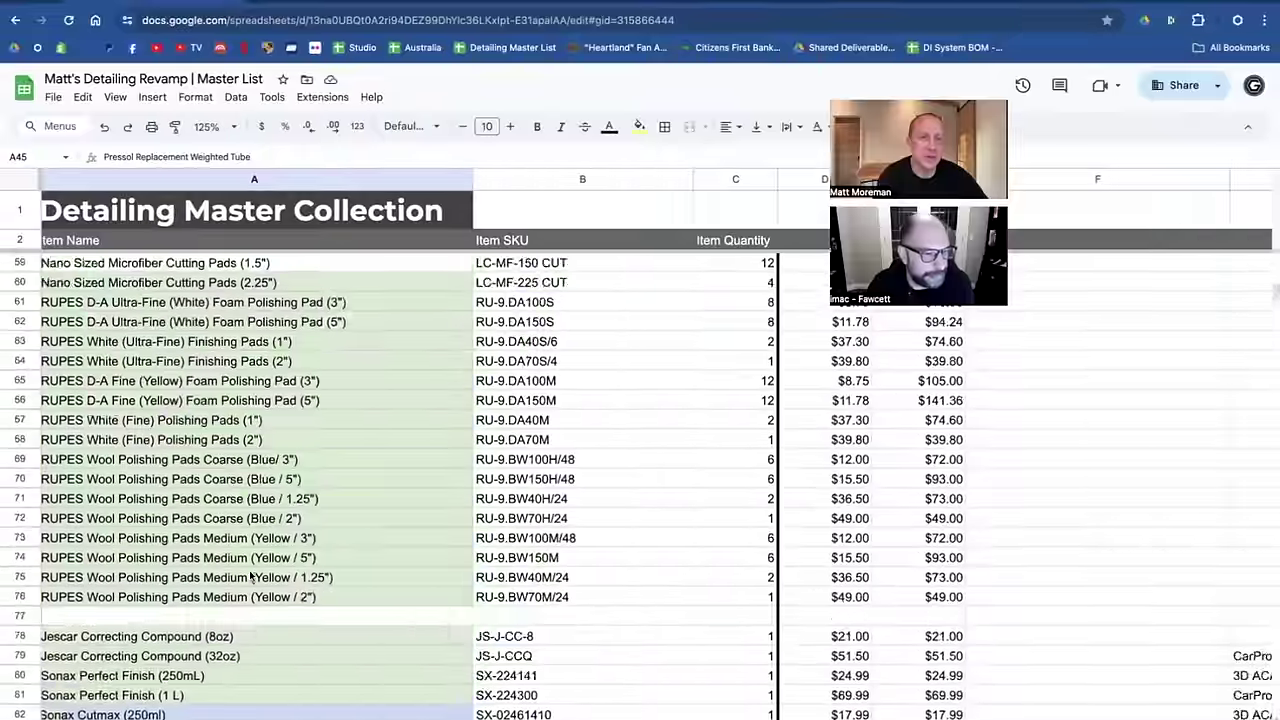
scroll(252, 578, "up", 3)
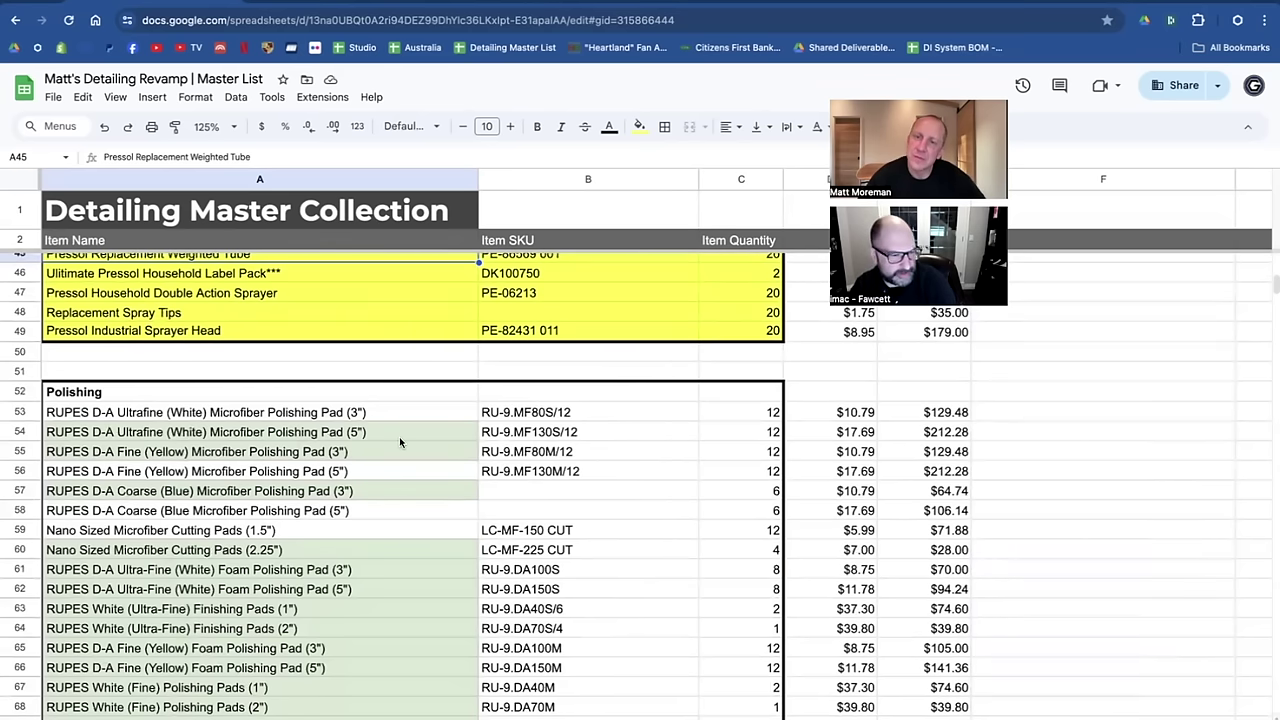
scroll(399, 436, "down", 6)
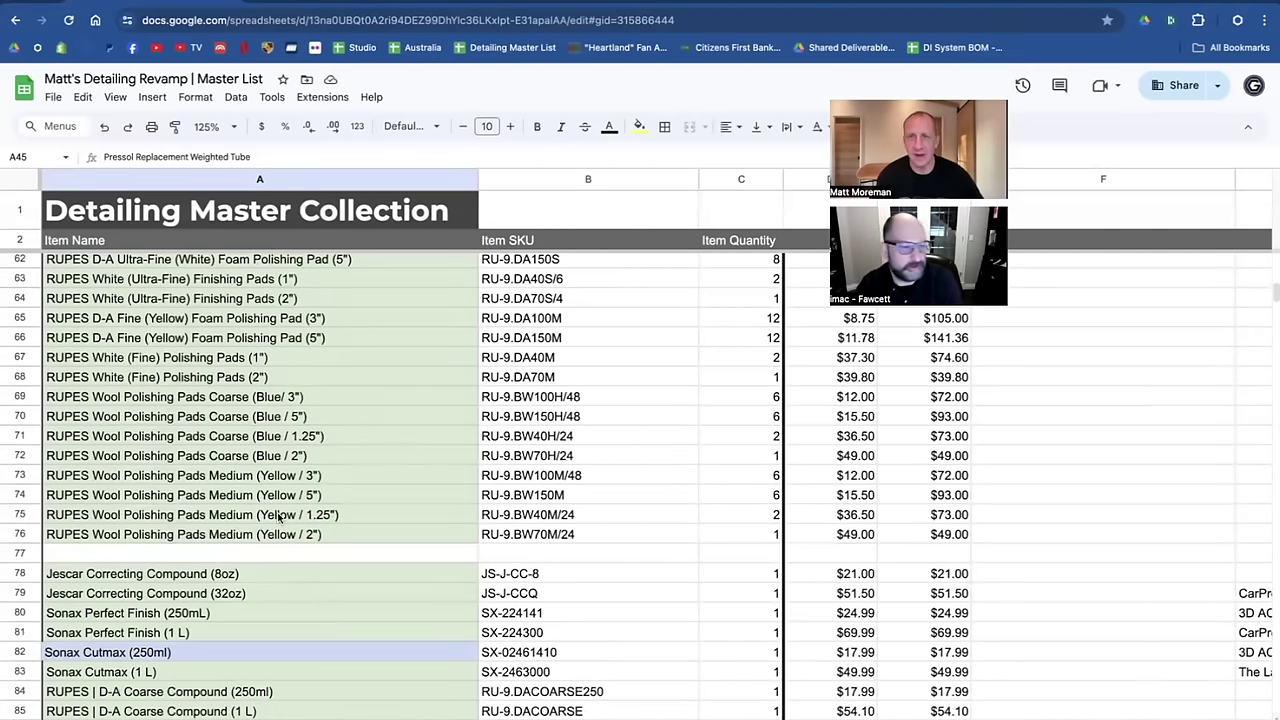
scroll(279, 516, "up", 2)
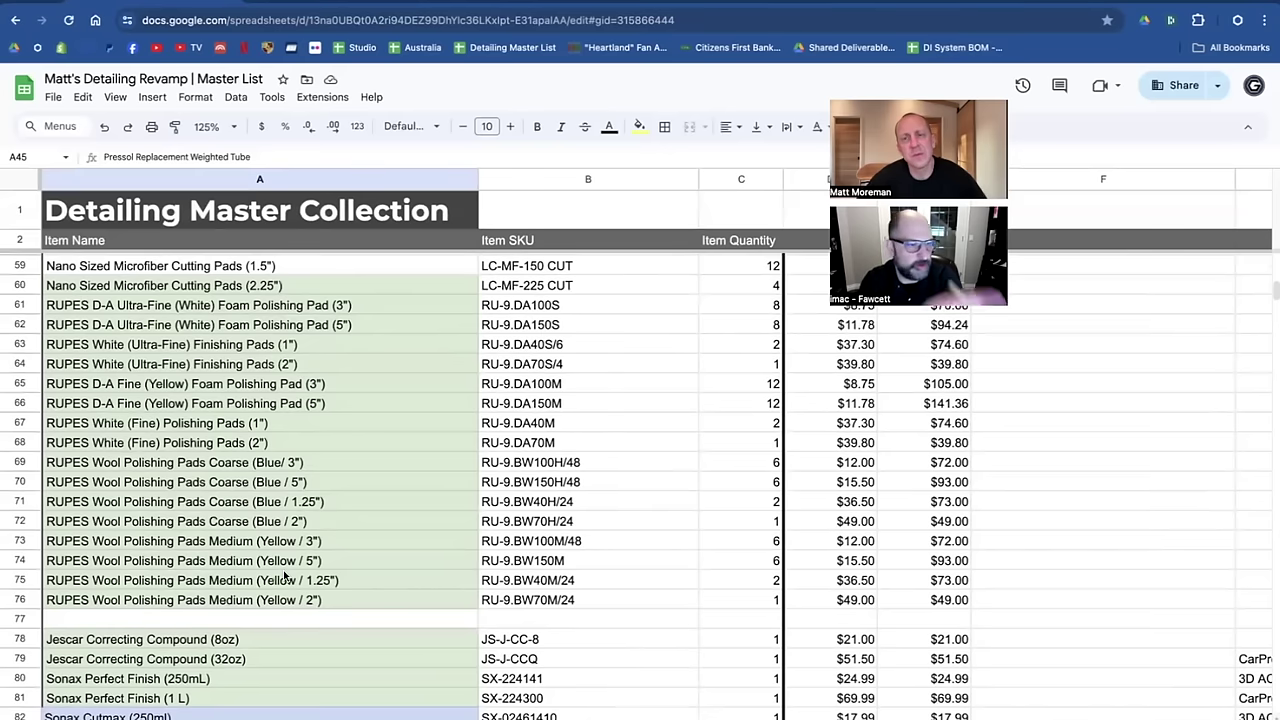
scroll(284, 577, "up", 3)
scroll(284, 577, "up", 1)
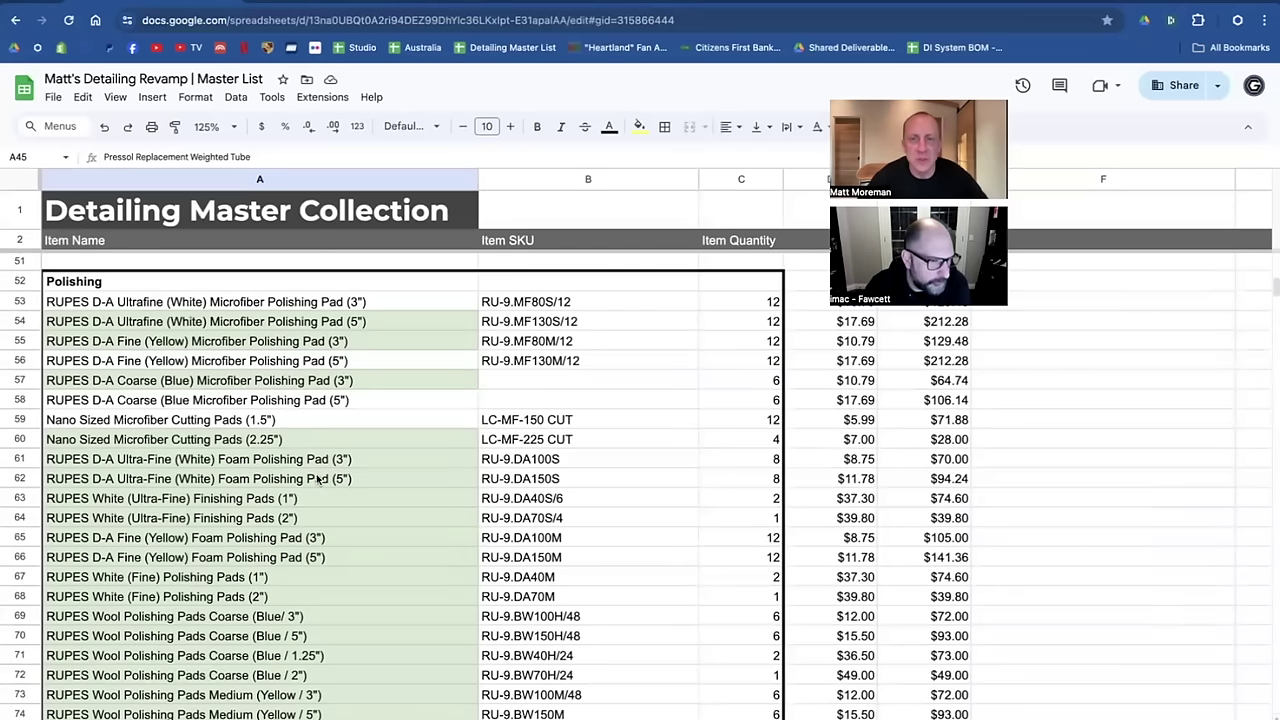
Check the quantities of the Coarse and Fine RUPES microfiber pads, and review the Nano Sized cutting pads and the remaining polishing pads.
left_click(758, 381)
left_click(744, 401)
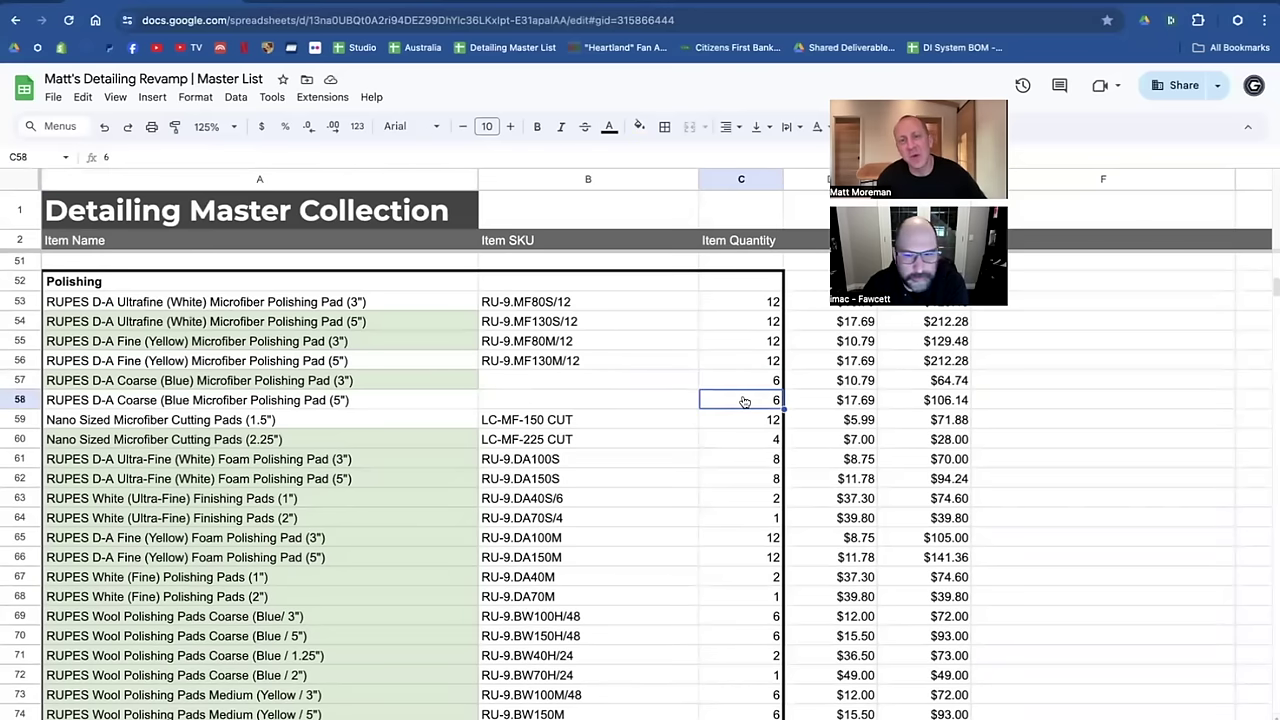
left_click(755, 382)
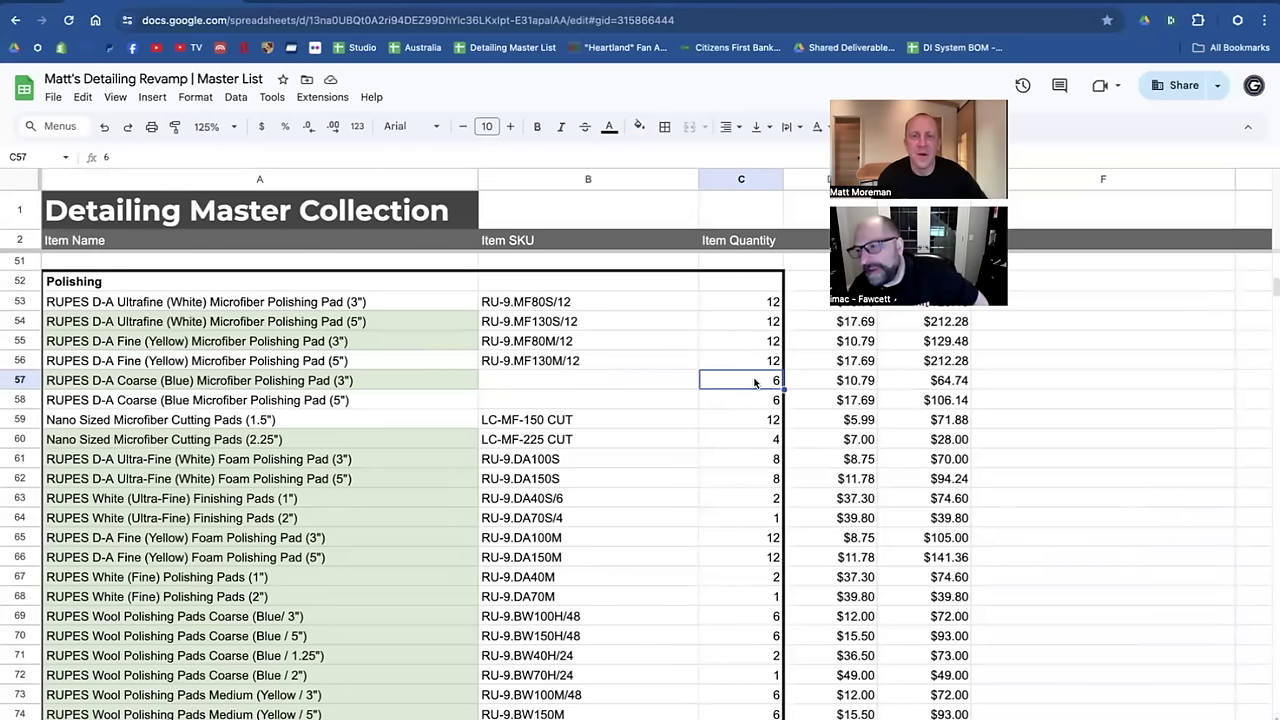
left_click(758, 364)
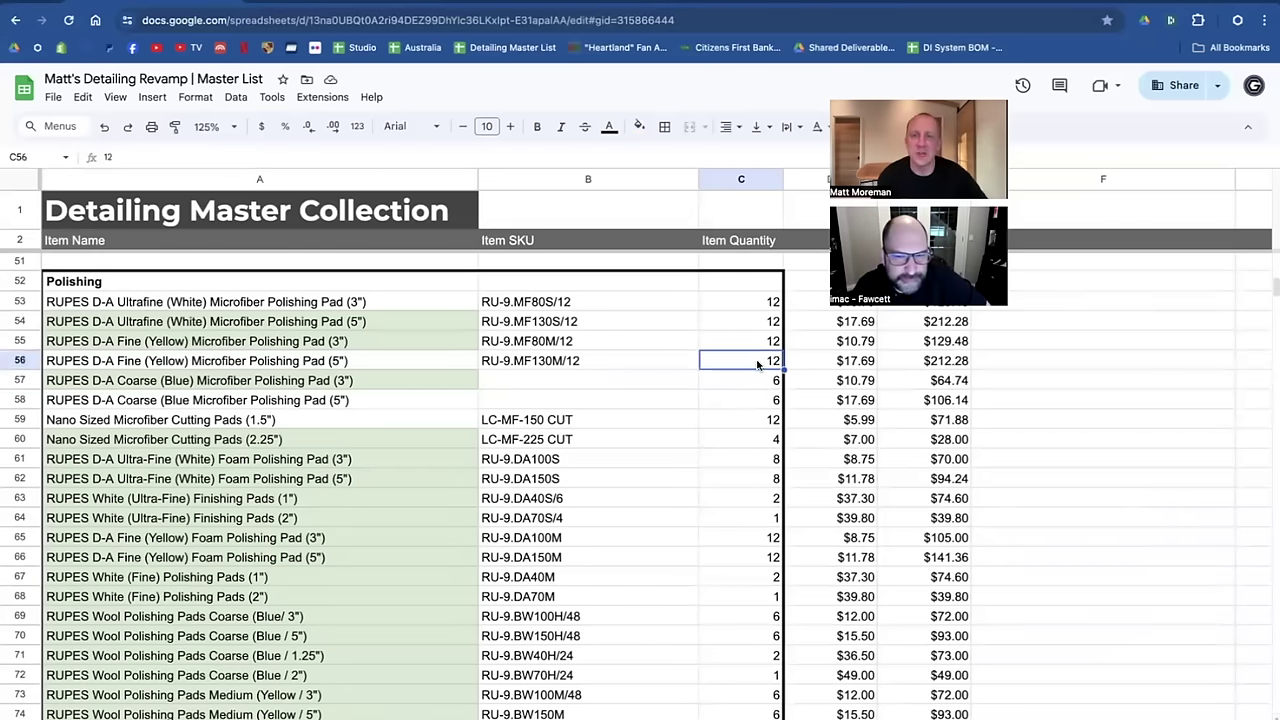
scroll(758, 364, "up", 3)
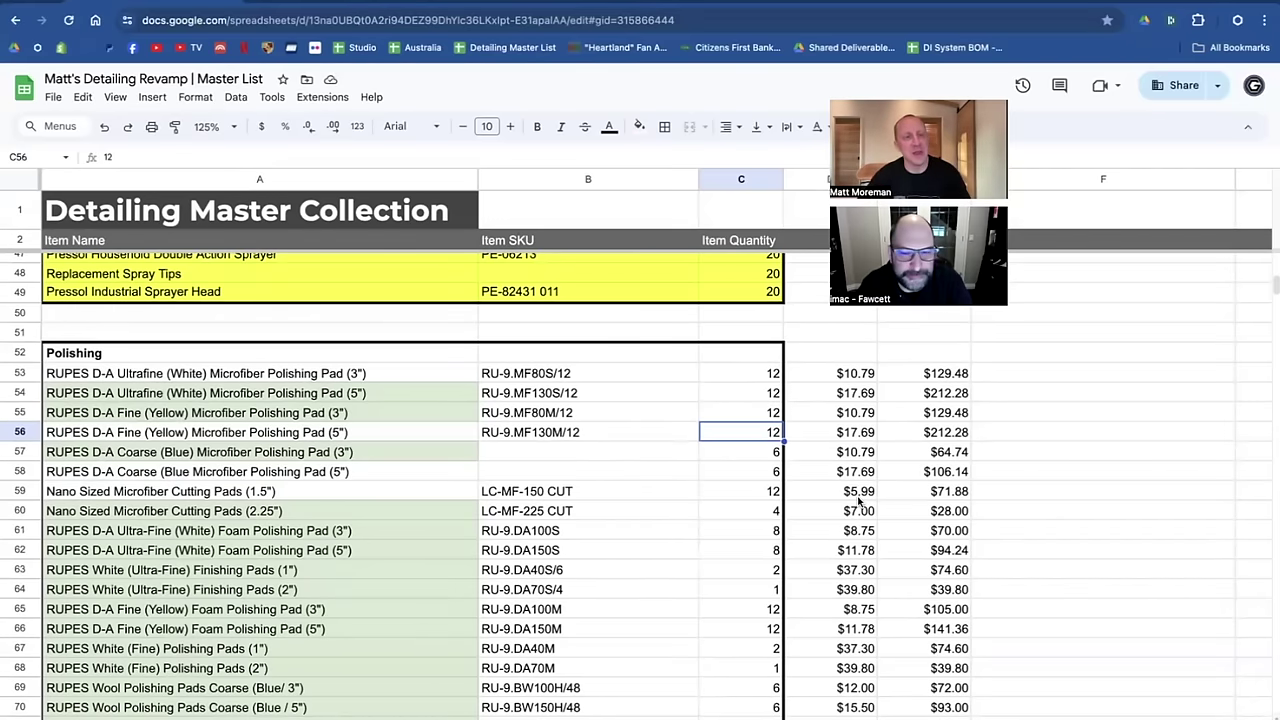
scroll(858, 500, "down", 2)
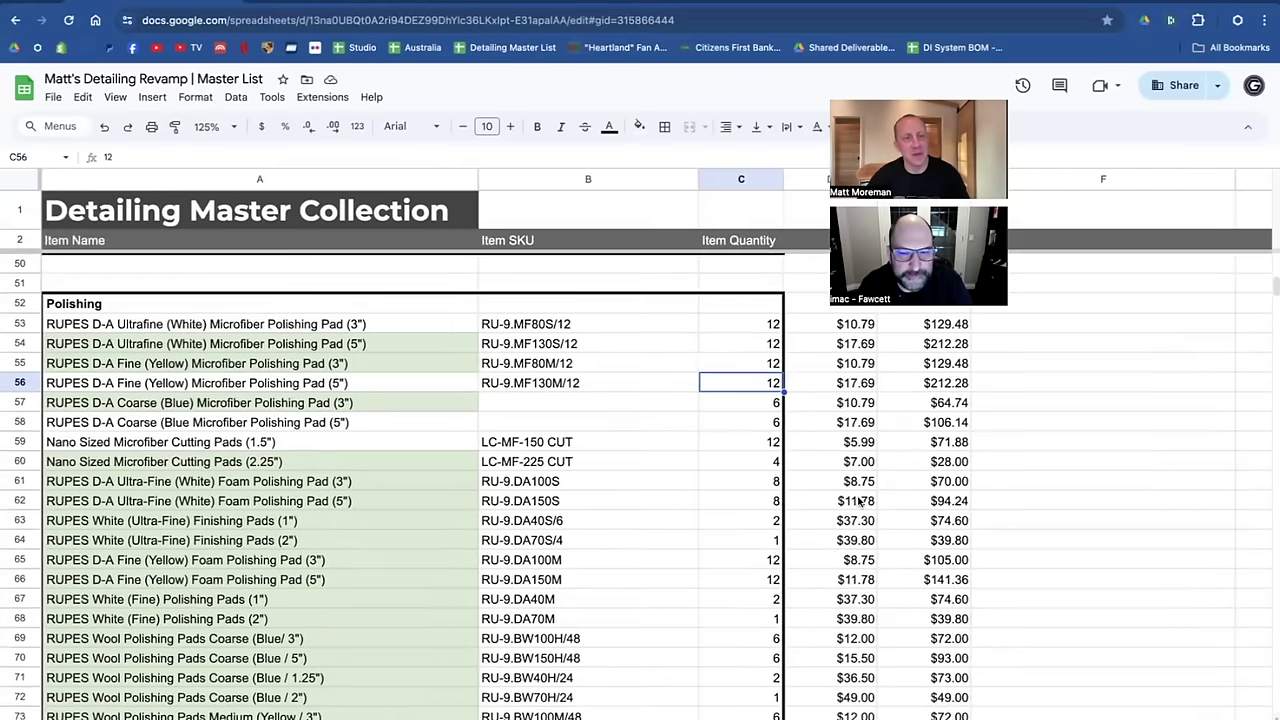
left_click(335, 445)
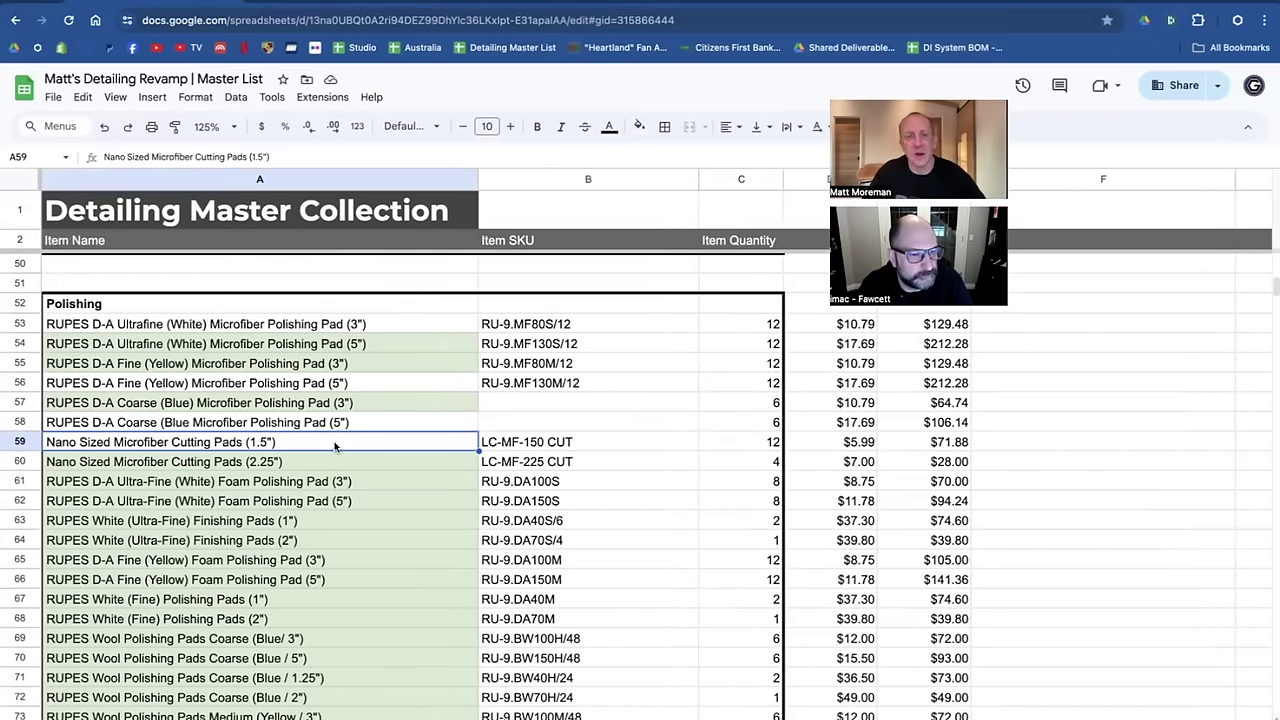
scroll(335, 447, "down", 2)
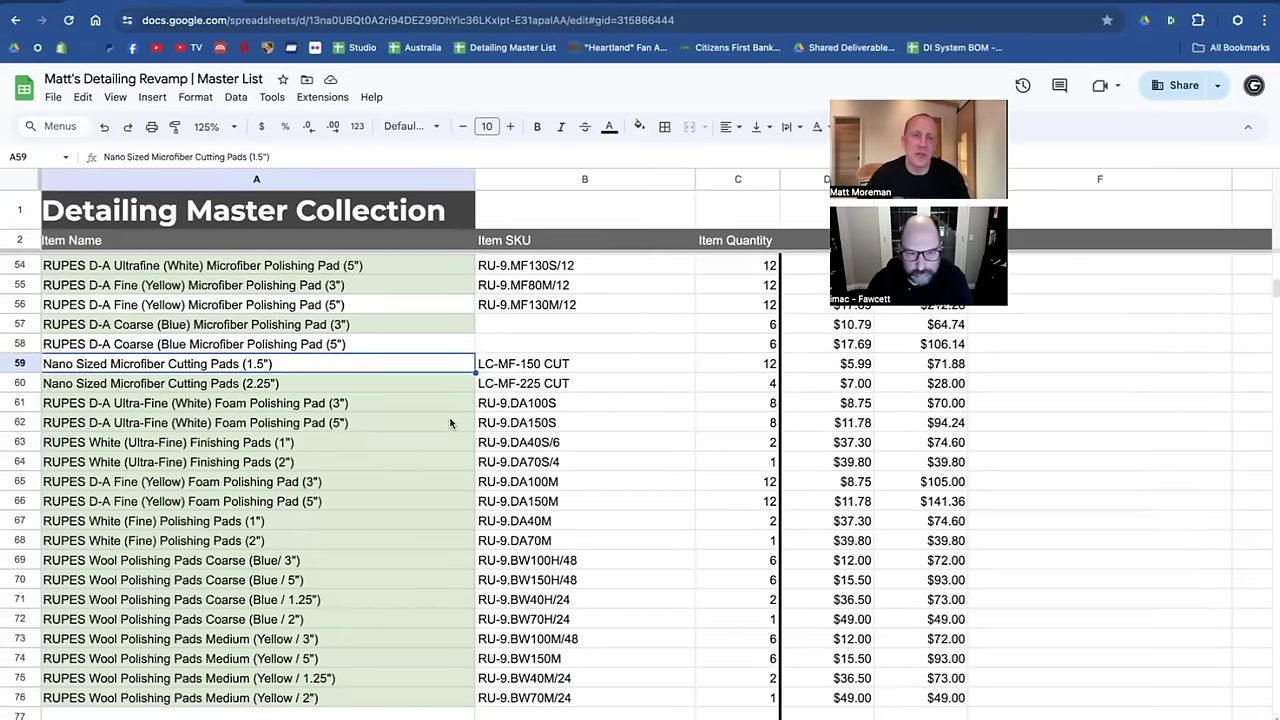
scroll(325, 383, "down", 2)
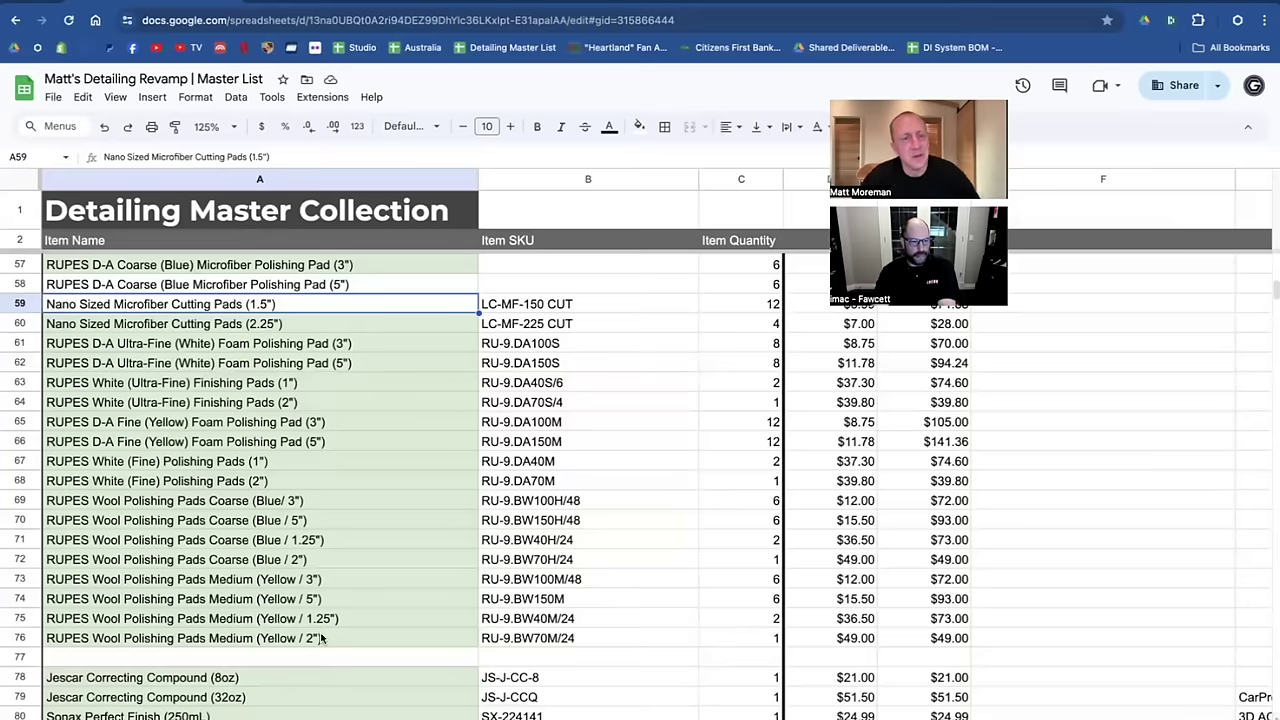
scroll(320, 637, "down", 3)
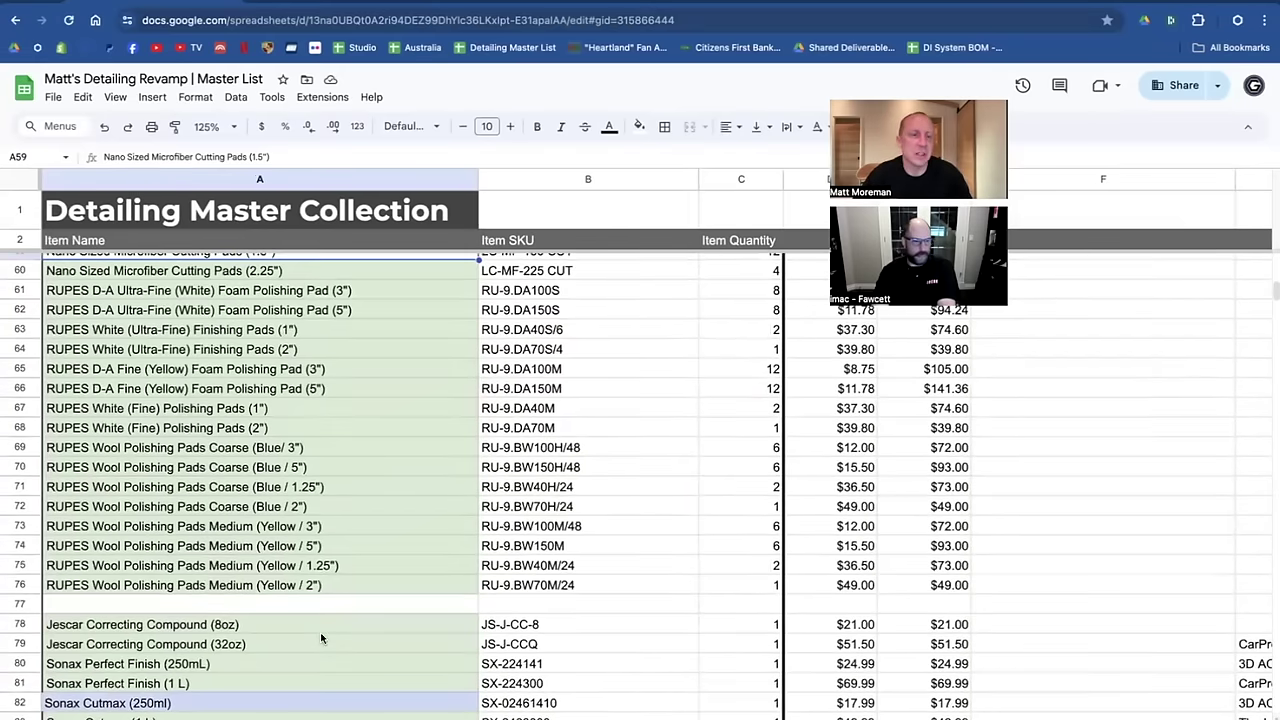
Review the RUPES pads and correcting compounds, and enter the note "Oberk Soul" beside Jescar Correcting Compound (8oz) in cell F78.
scroll(320, 632, "up", 5)
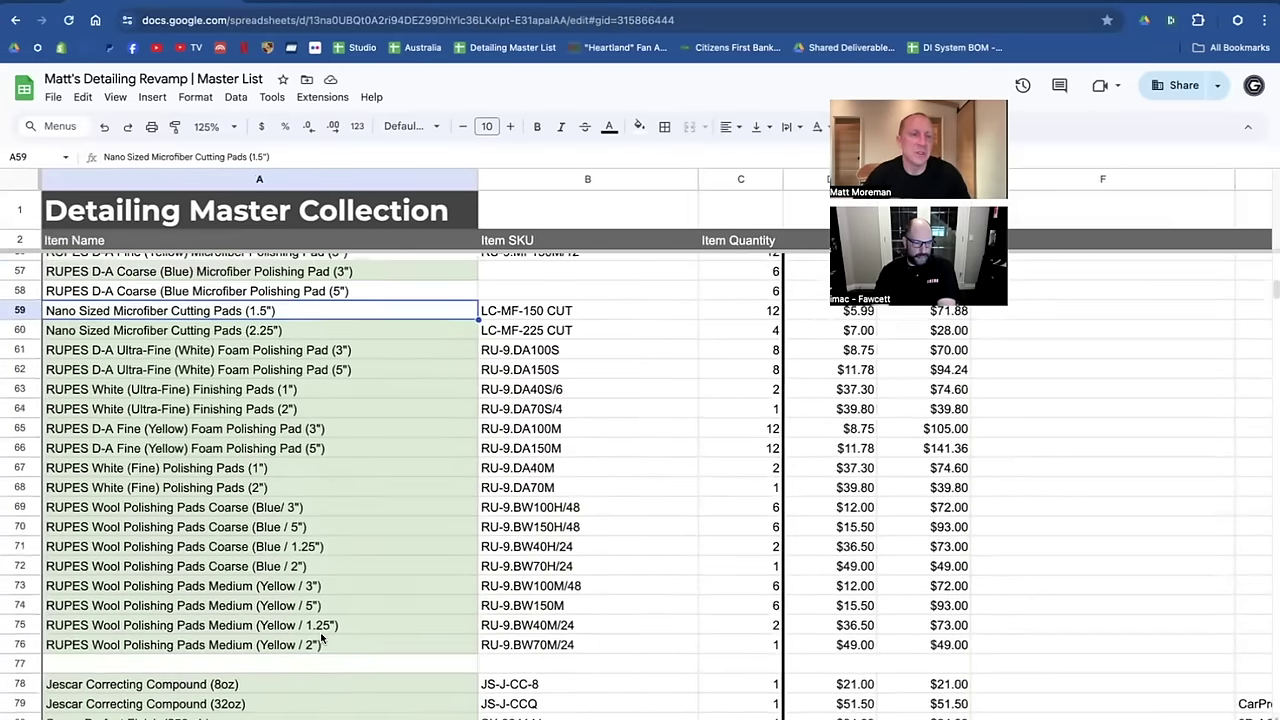
scroll(320, 632, "up", 2)
scroll(320, 632, "down", 4)
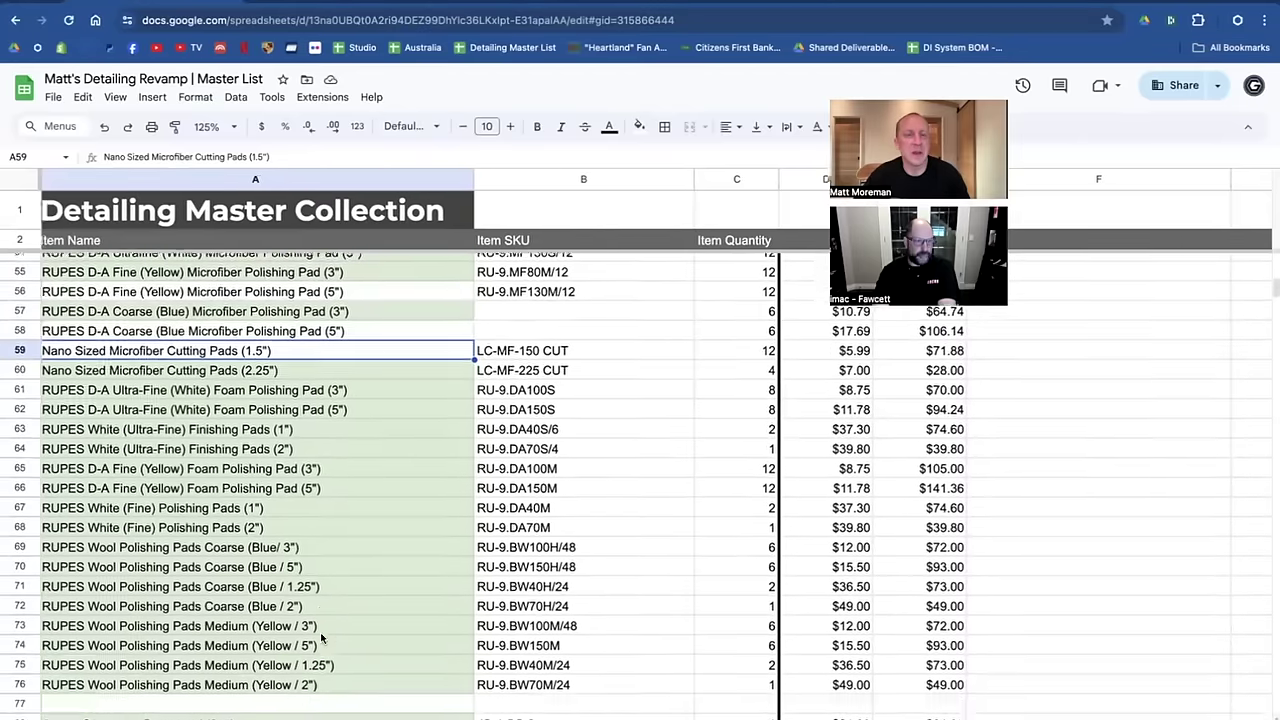
scroll(320, 637, "down", 4)
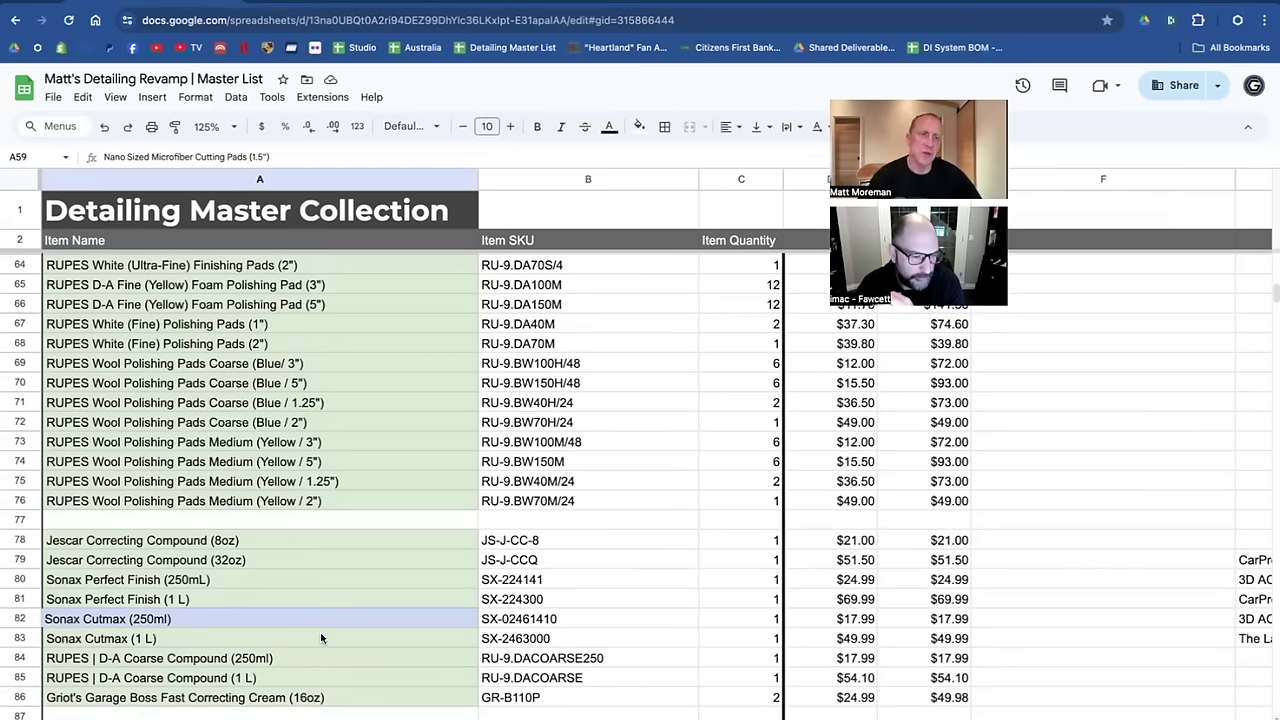
scroll(321, 637, "down", 3)
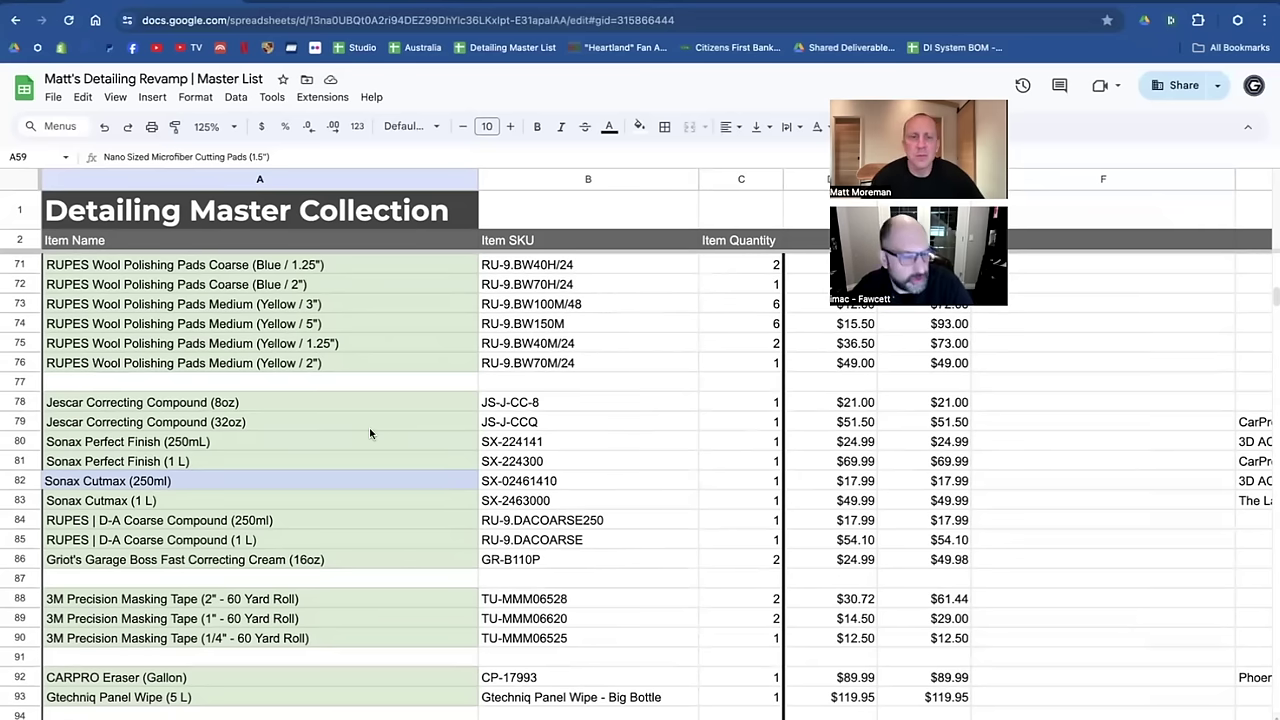
left_click(994, 399)
type("Oberk Soul")
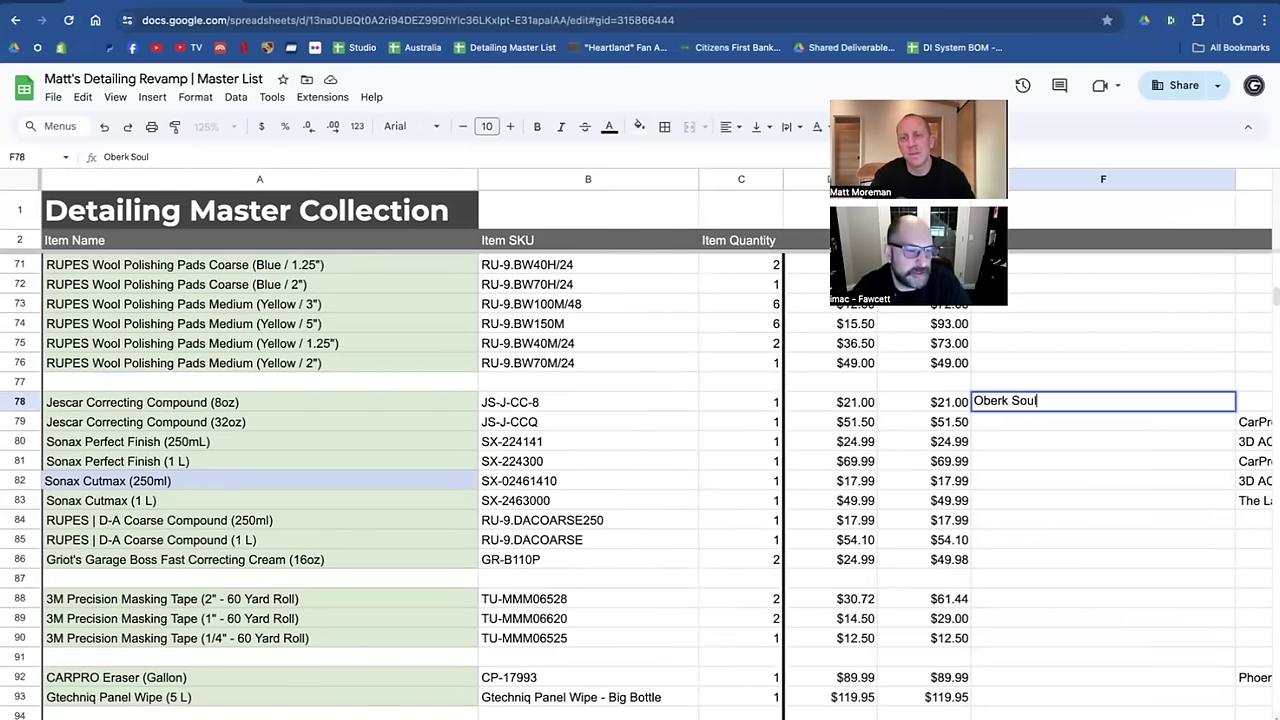
key("Return")
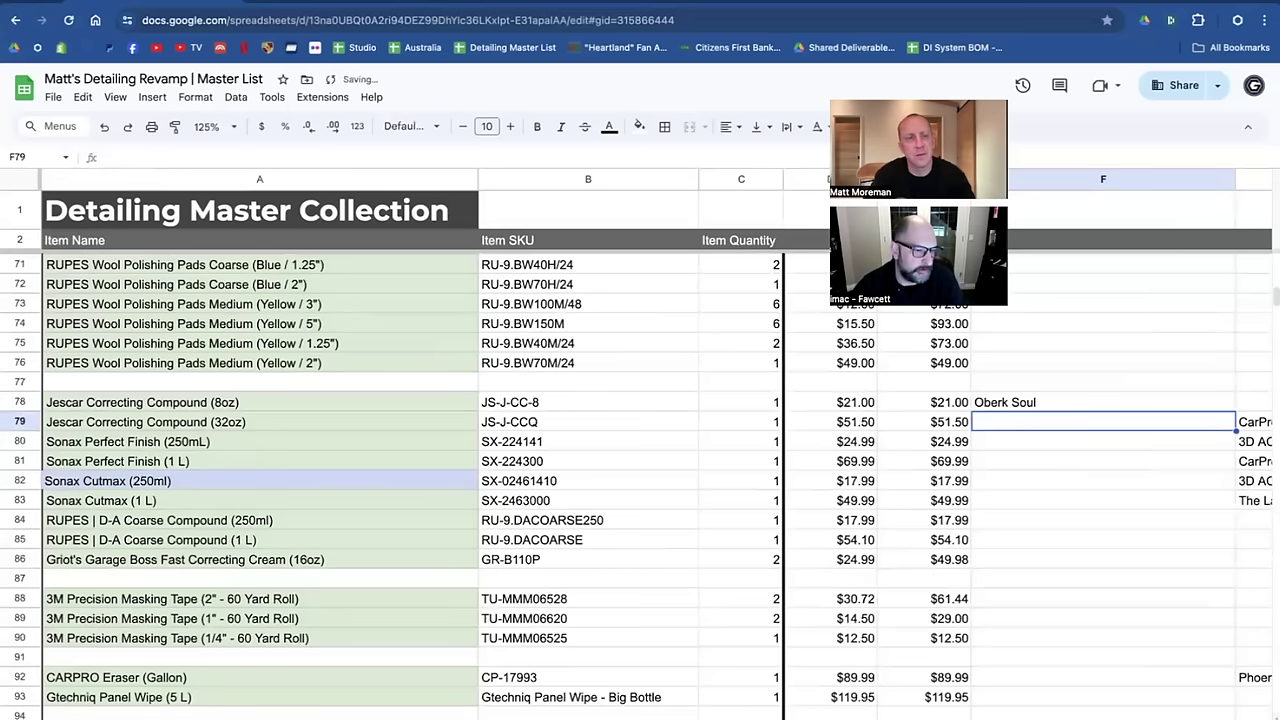
Enter the note "Tac System Refinish 2 (Blue)" beside Jescar Correcting Compound (32oz) in cell F79.
left_click(238, 554)
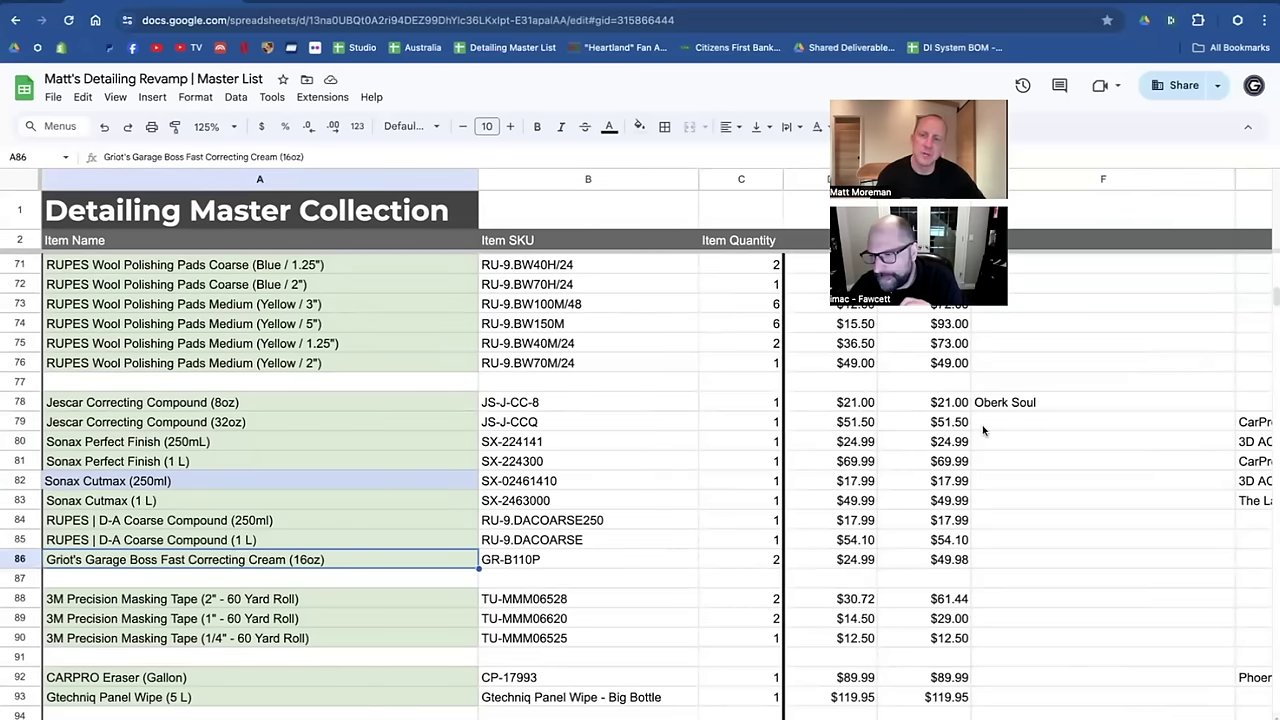
left_click(1018, 422)
type("Tac Syst")
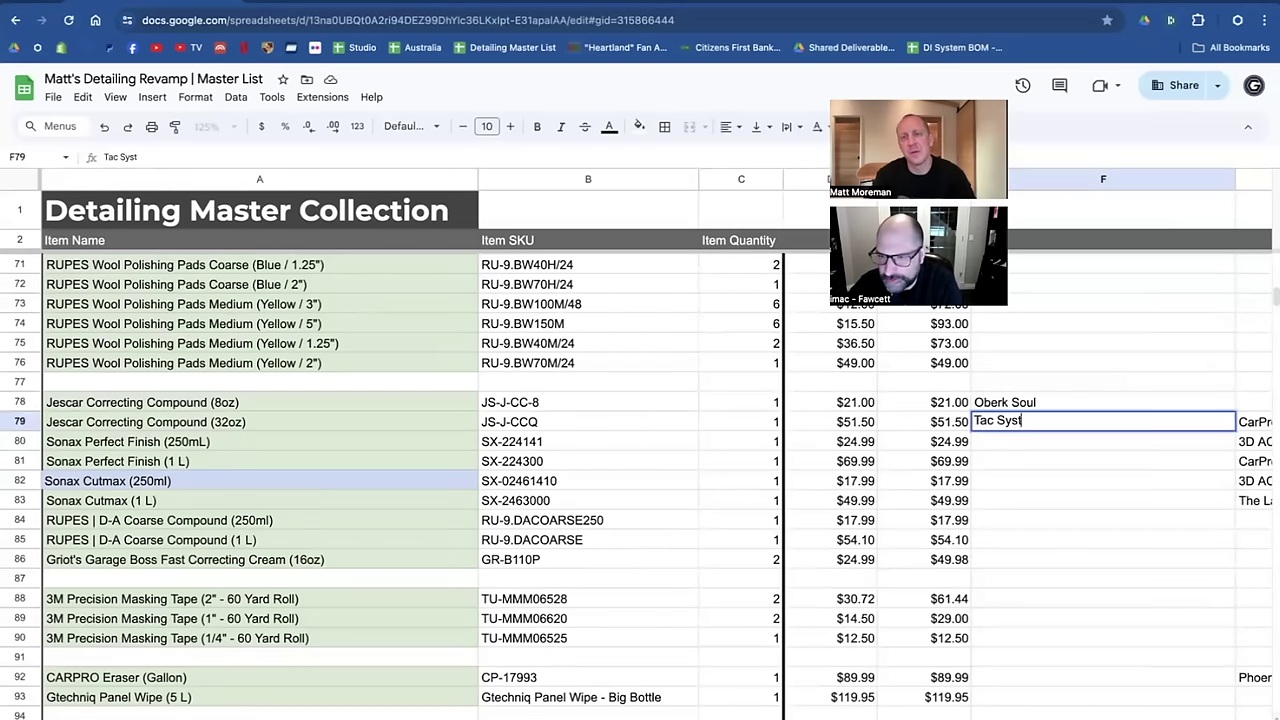
type("em R")
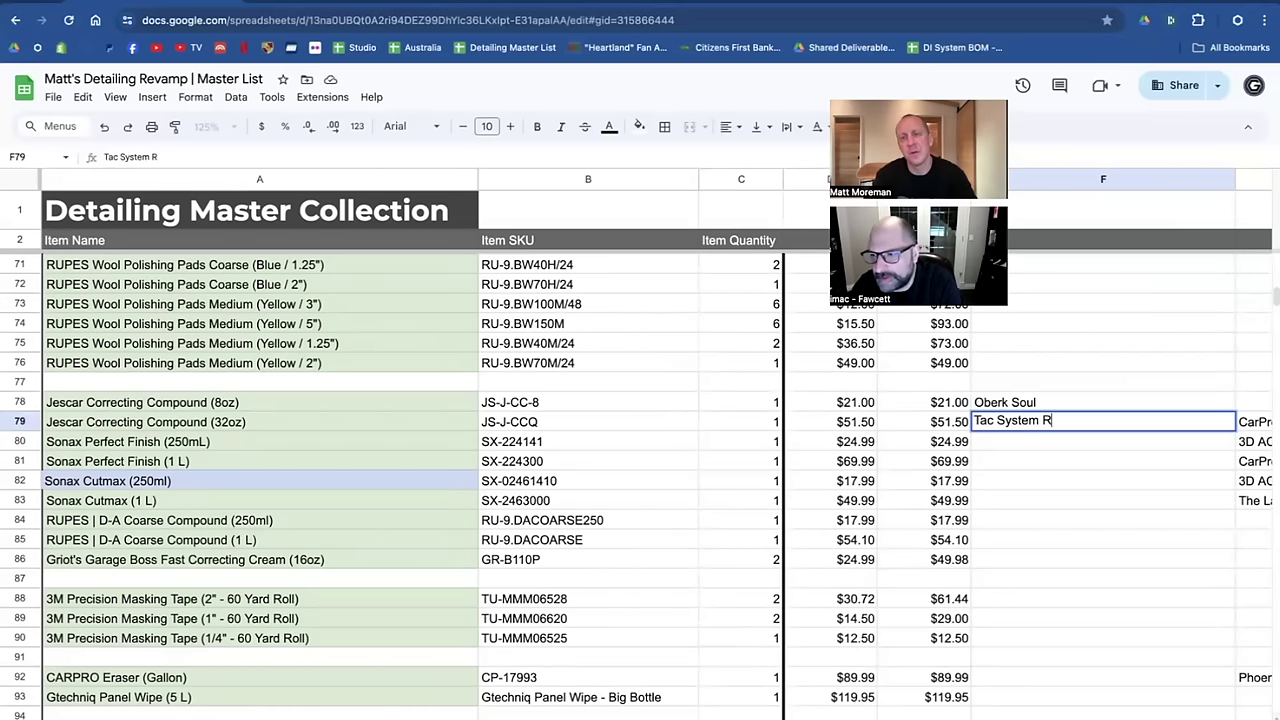
type("efi")
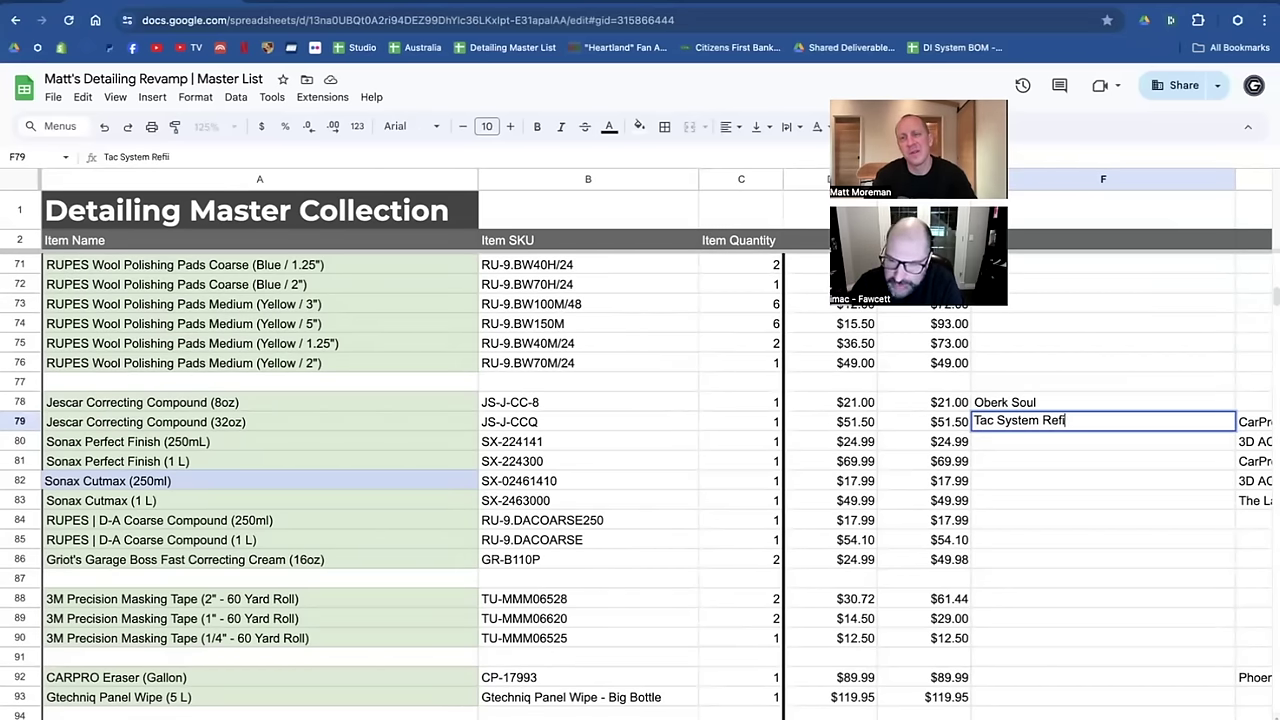
type("nish ")
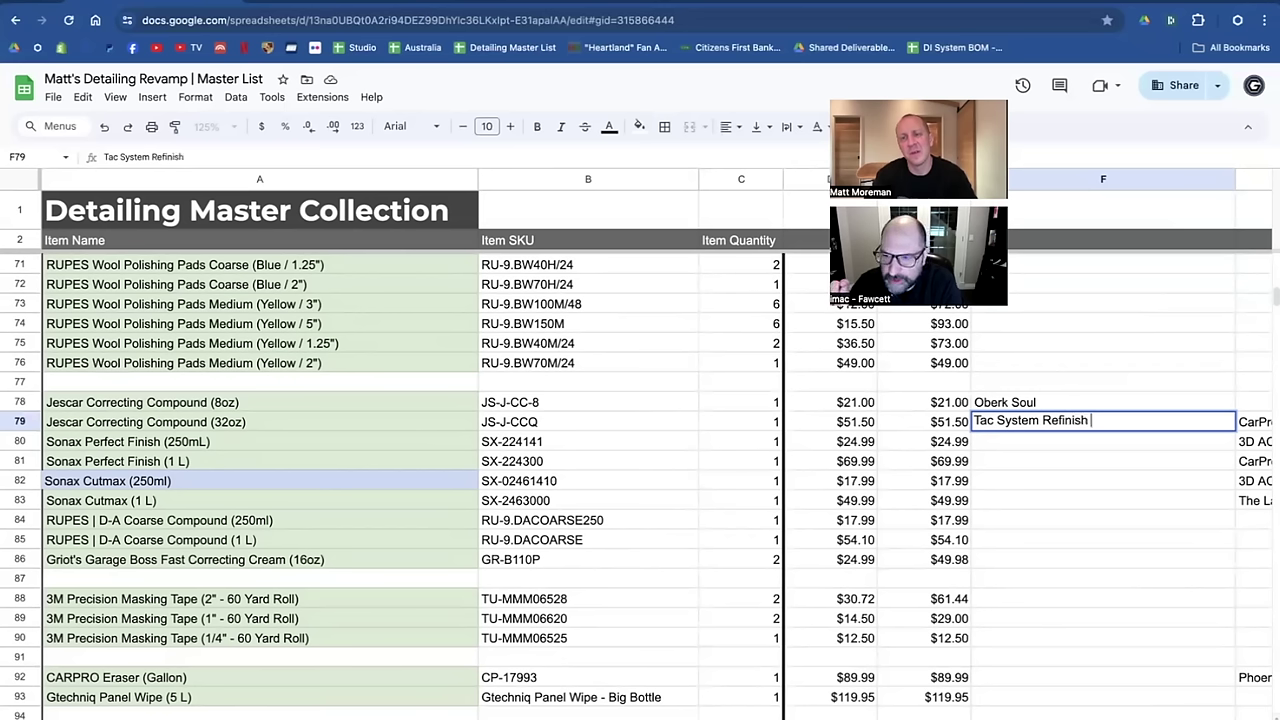
type("2 (blu")
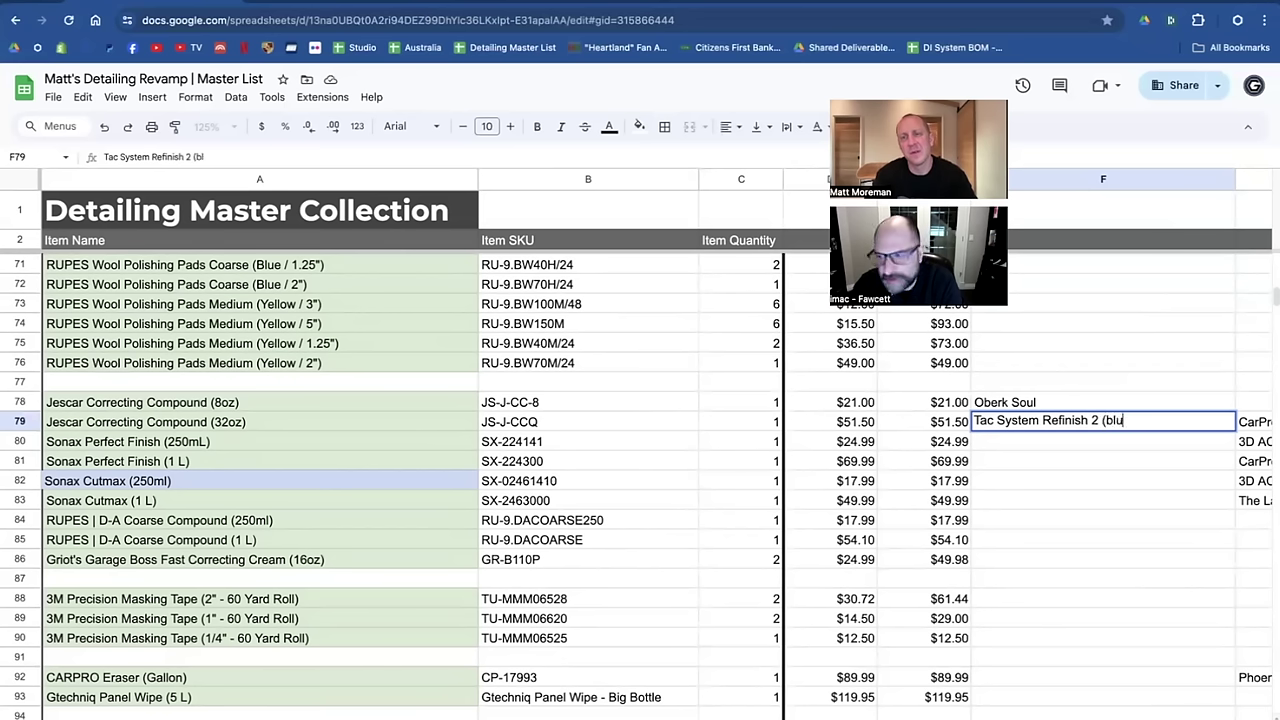
key("BackSpace")
key("BackSpace")
key("BackSpace")
type("Blue)")
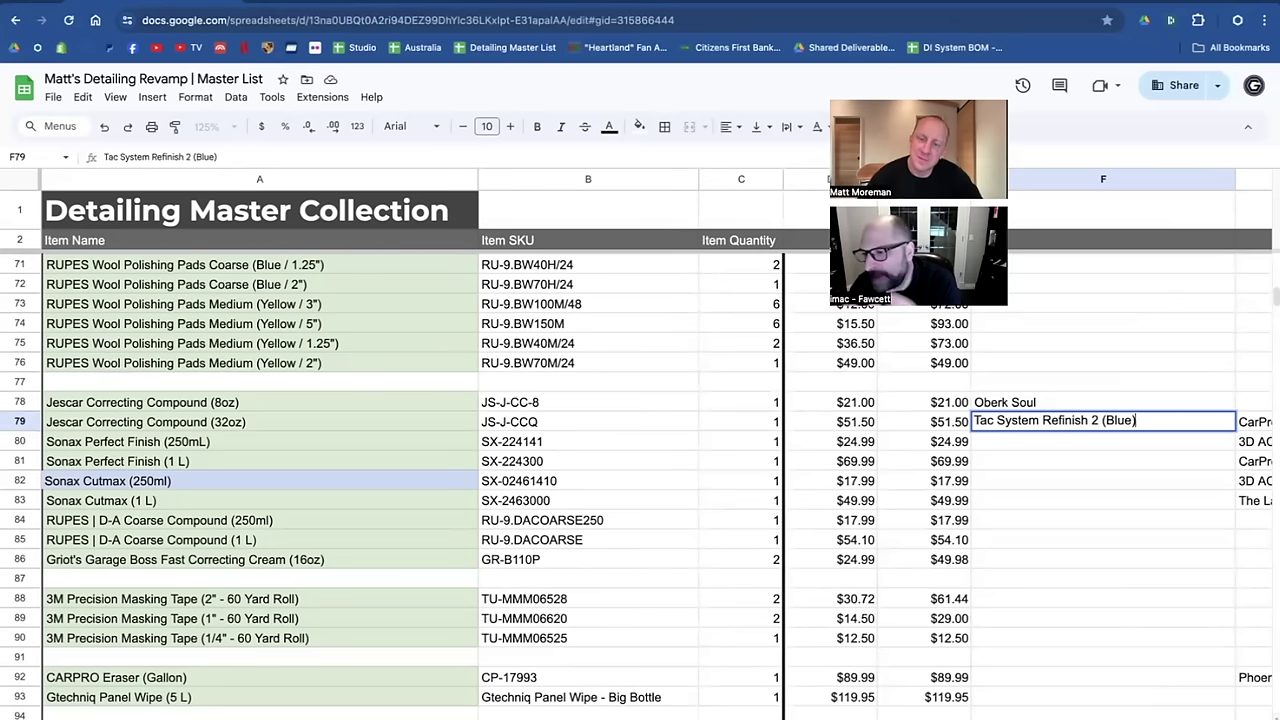
key("Return")
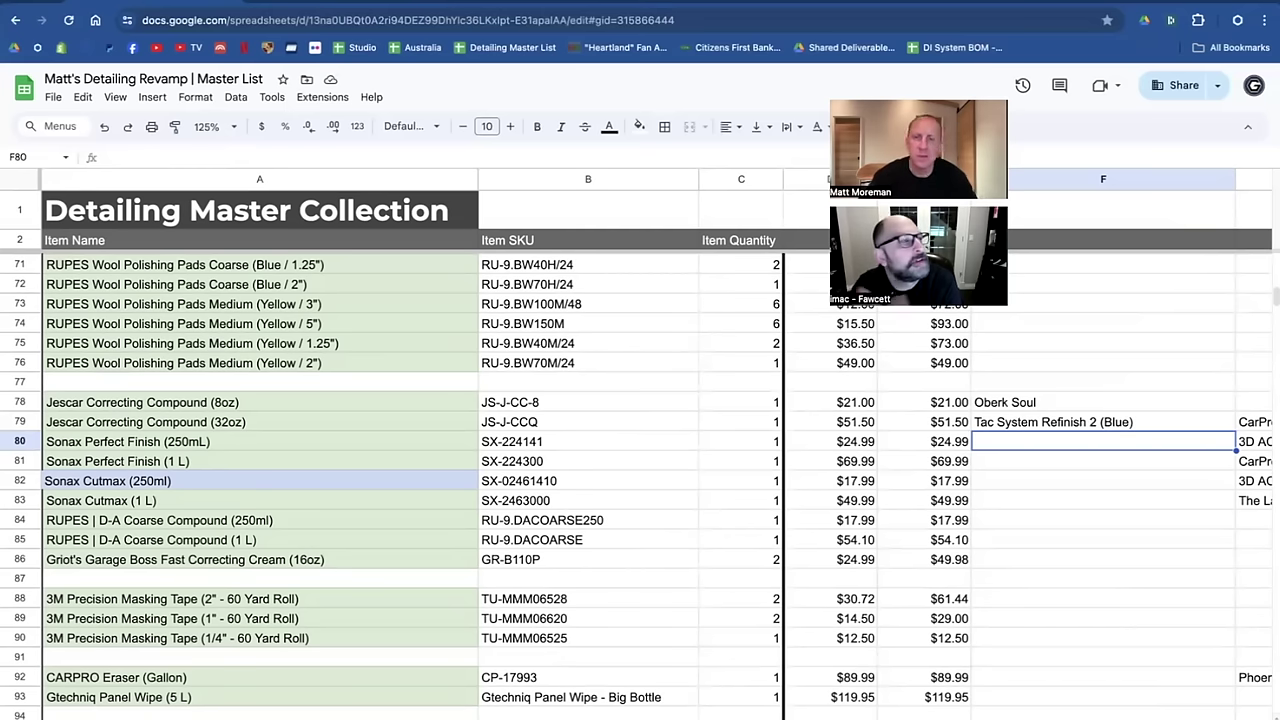
Enter the note "The Swirl Killer 2.0 (Turbo Wax)" beside Sonax Perfect Finish (250mL) in cell F80.
type("The Swirl Killer 2.0")
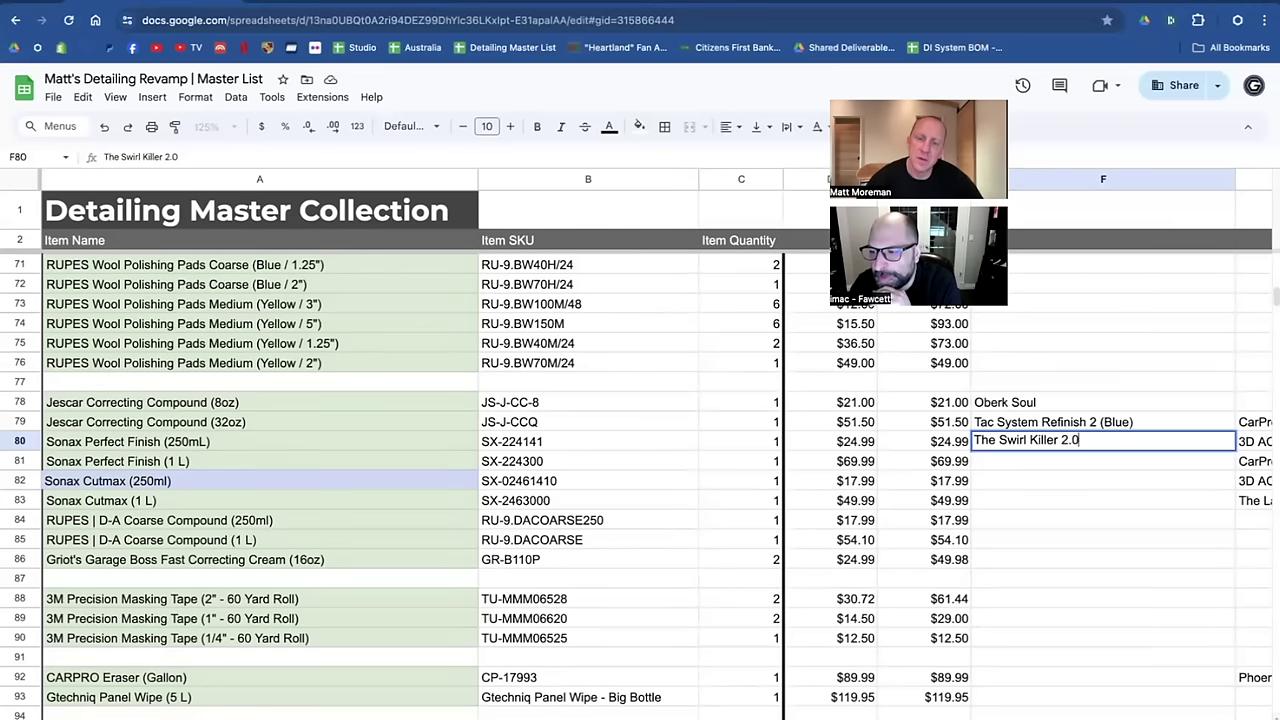
type("(Turbo Wax)")
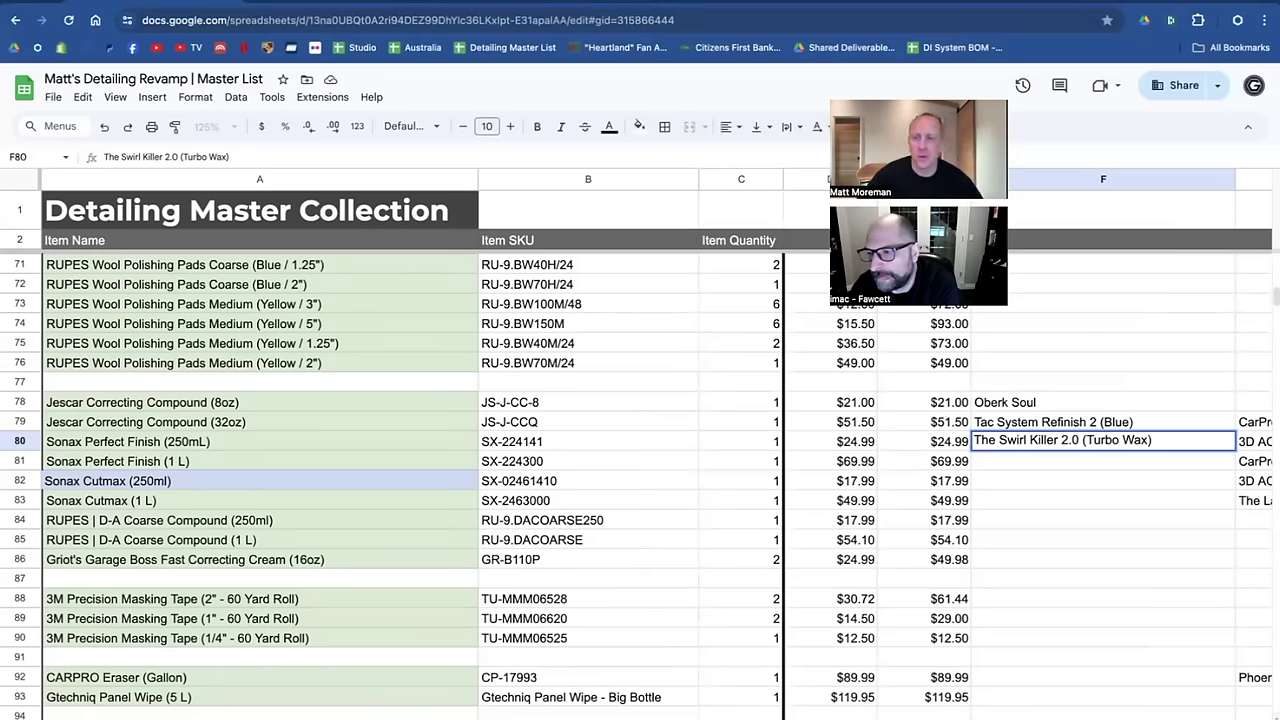
scroll(640, 480, "right", 4)
scroll(640, 480, "up", 1)
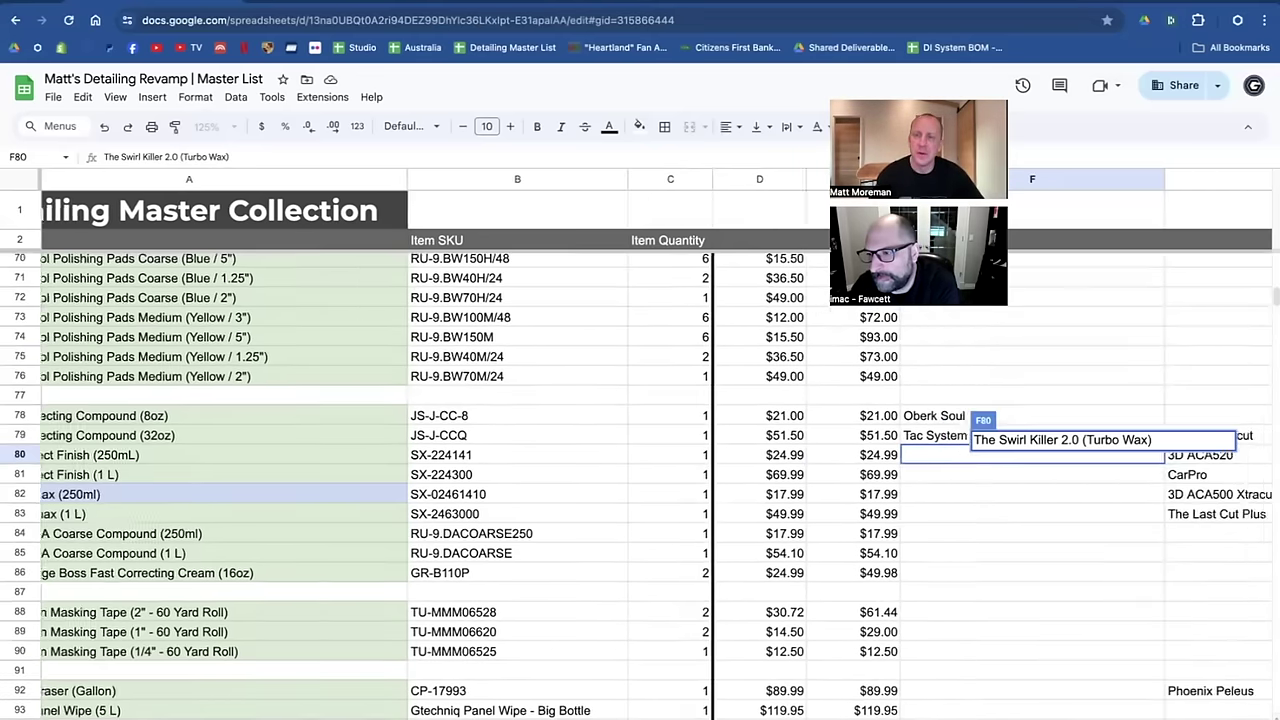
key("Return")
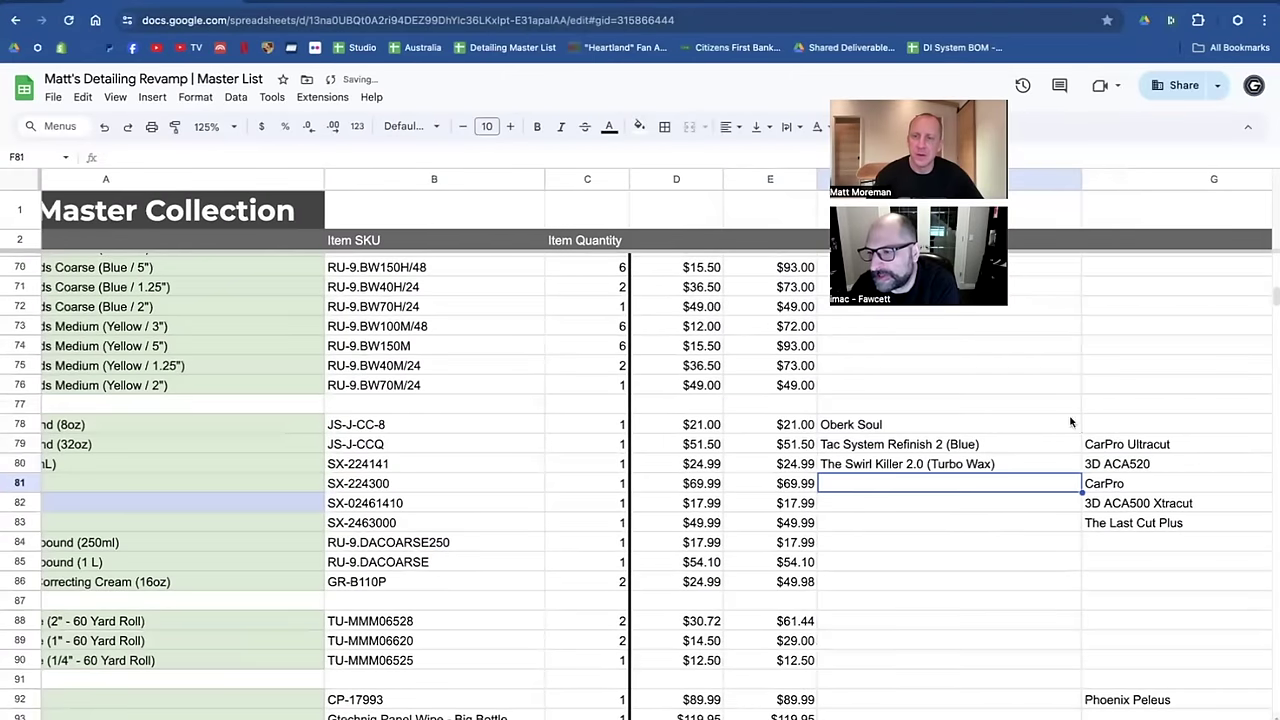
Compare the alternative polishing compounds noted in column G with the listed compounds and the new notes in column F.
left_click(1122, 444)
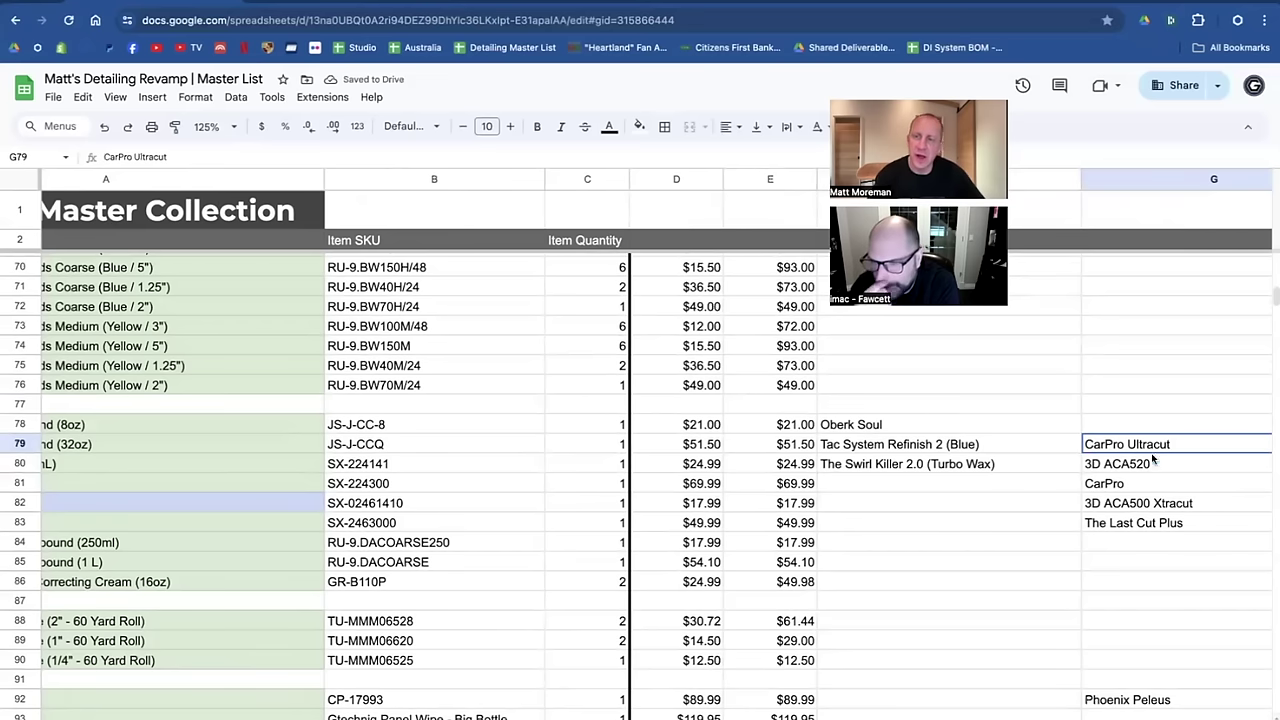
left_click(956, 483)
scroll(956, 483, "left", 1)
scroll(956, 483, "up", 1)
scroll(956, 483, "left", 2)
scroll(956, 483, "down", 1)
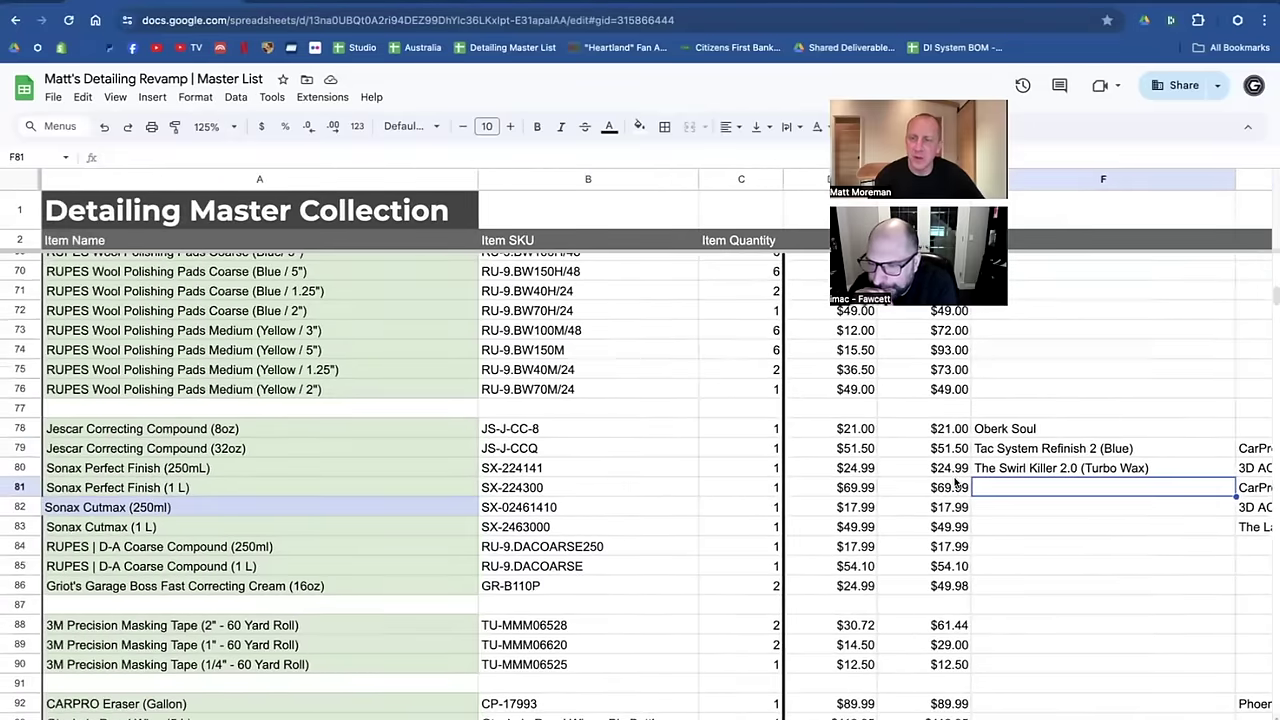
scroll(956, 483, "right", 2)
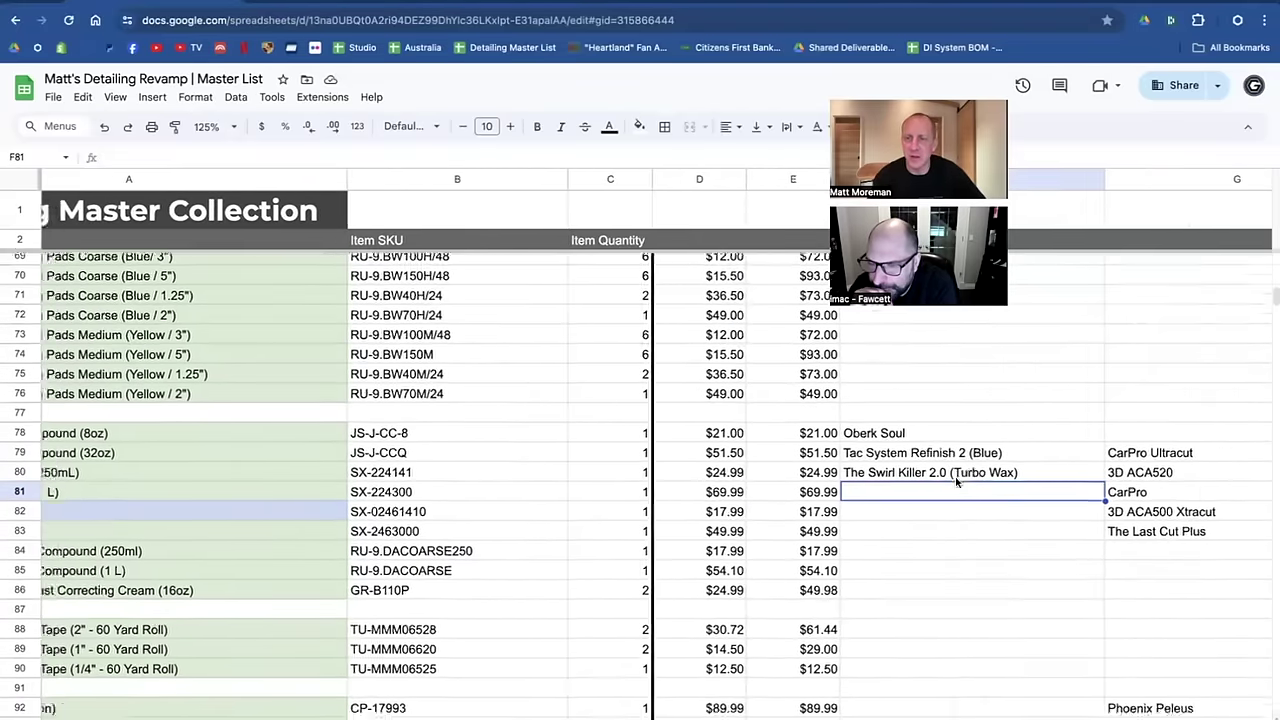
scroll(1154, 496, "right", 2)
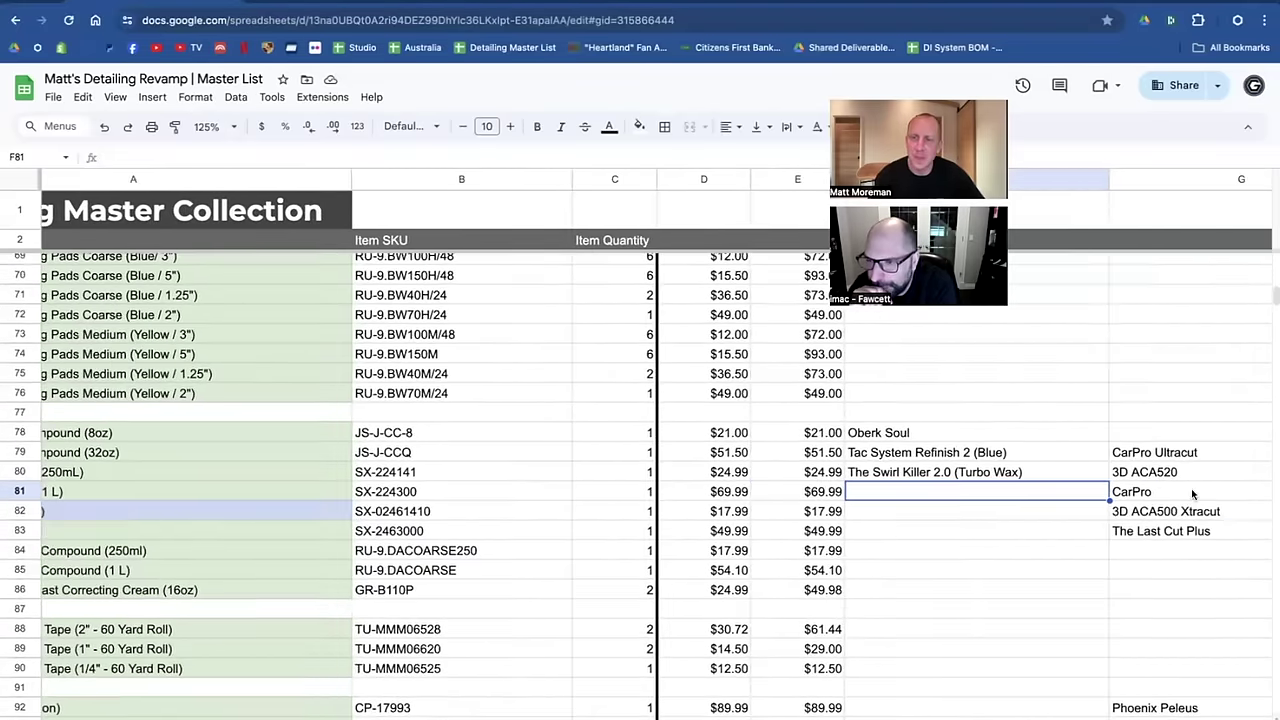
Complete the CarPro entry in cell G81 so it reads "CarPro Fine Finish".
left_click(1192, 492)
double_click(1192, 492)
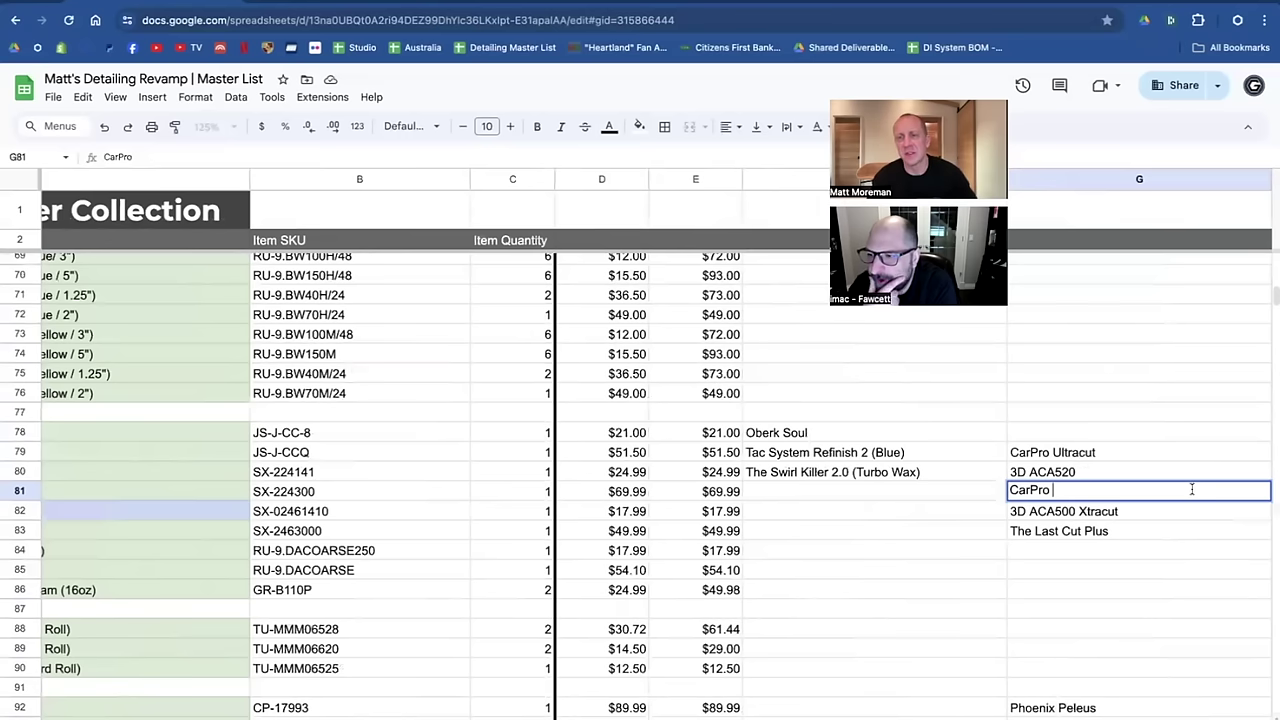
type("Fine fin")
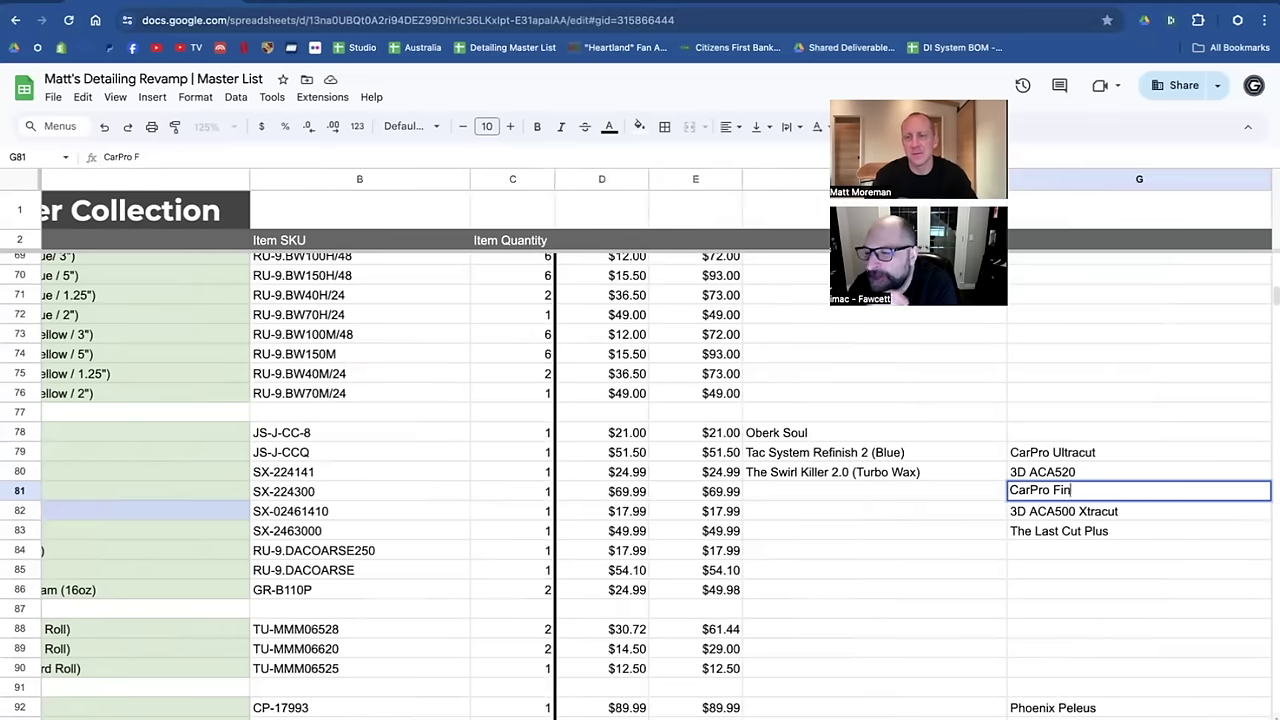
key("BackSpace")
key("BackSpace")
key("BackSpace")
type("Finsh")
key("BackSpace")
key("BackSpace")
type("ish")
left_click(836, 501)
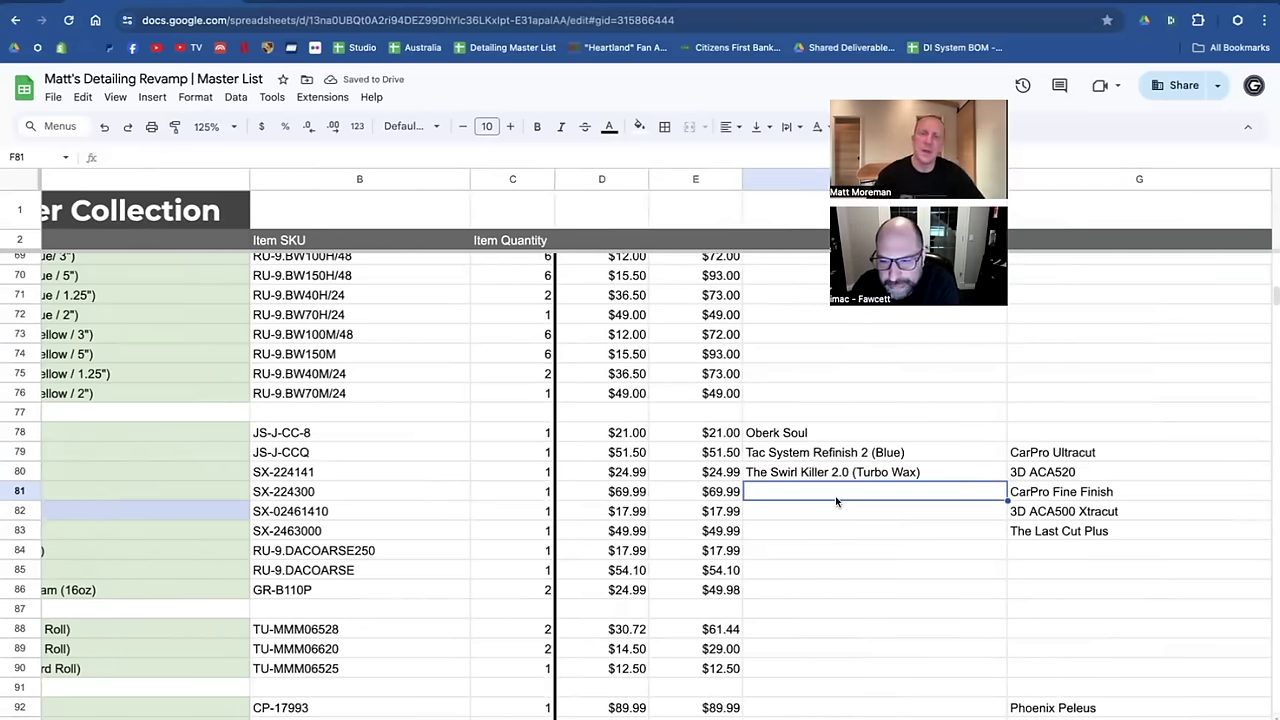
Enter the note "CarPro Red" beside the 2" 3M Precision Masking Tape in cell F88.
scroll(835, 496, "left", 5)
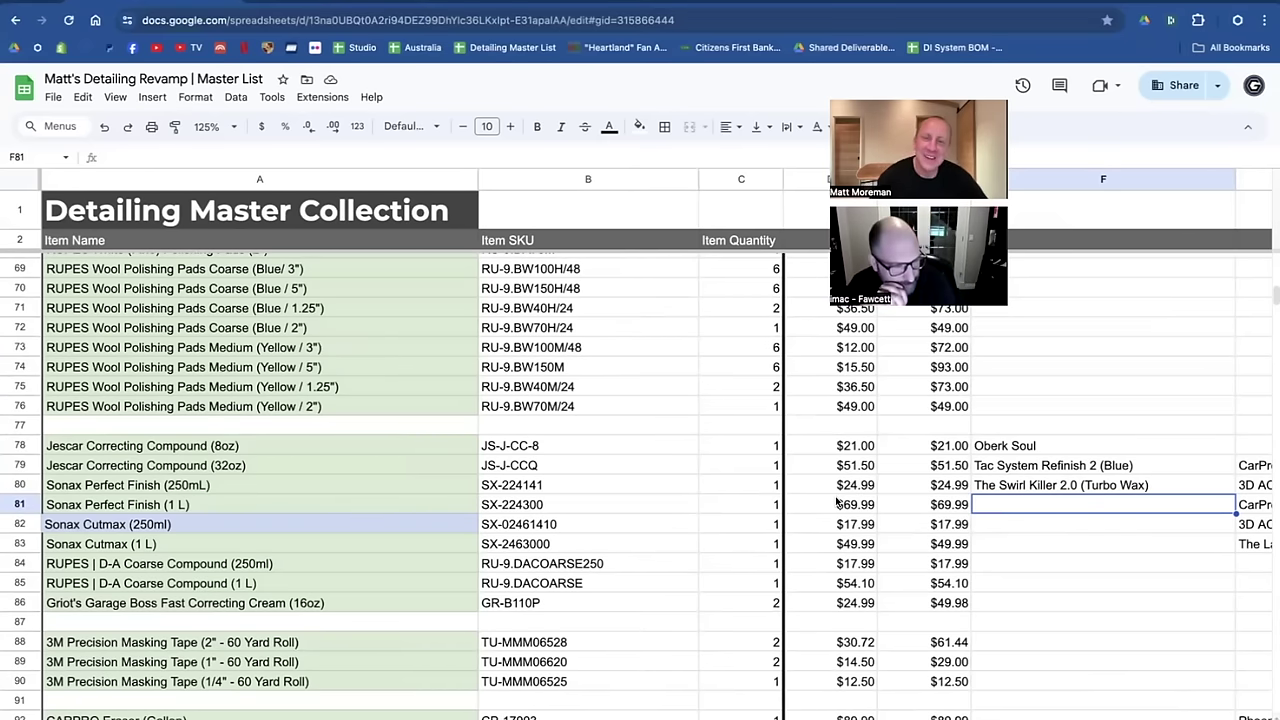
scroll(836, 503, "down", 5)
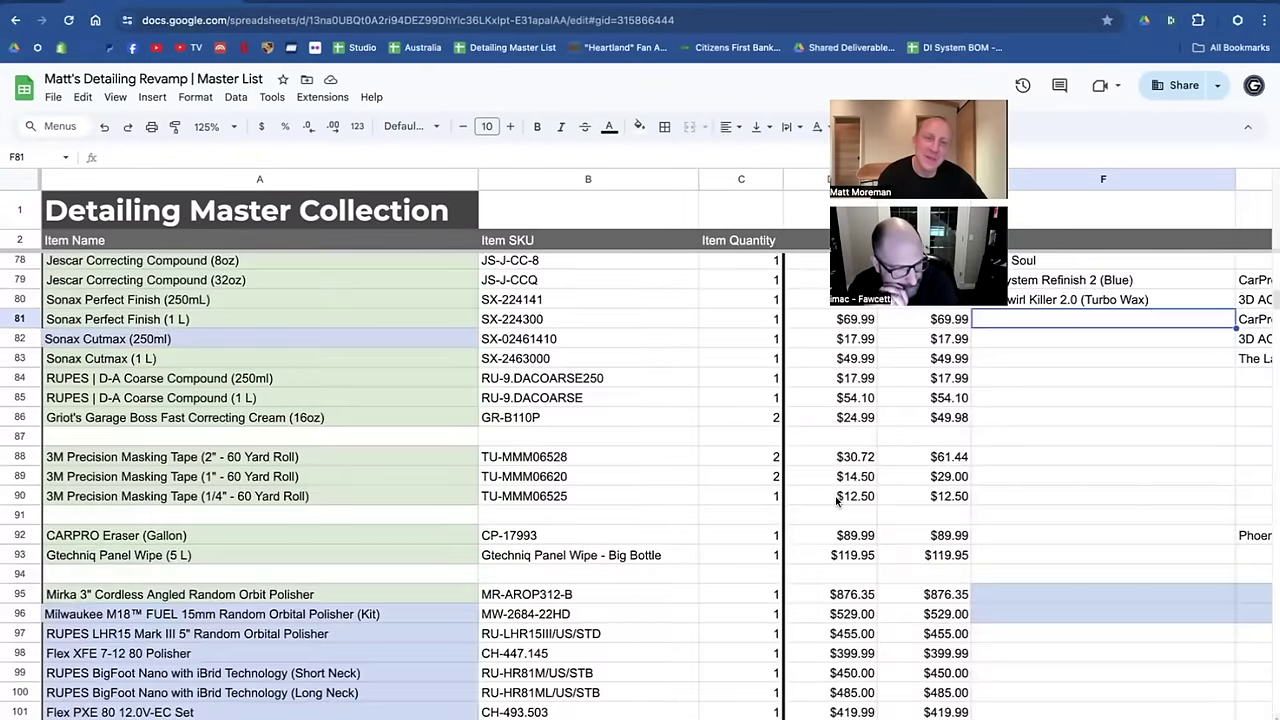
scroll(836, 503, "down", 2)
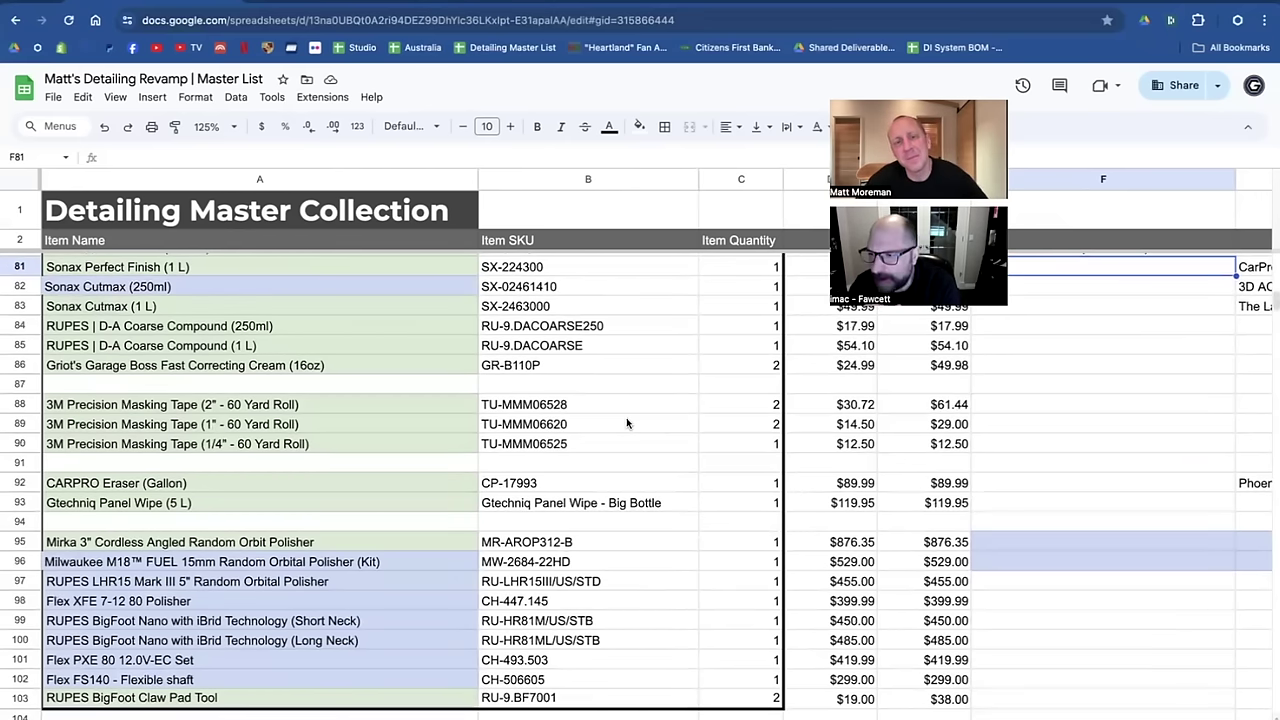
left_click(989, 402)
type("Carp")
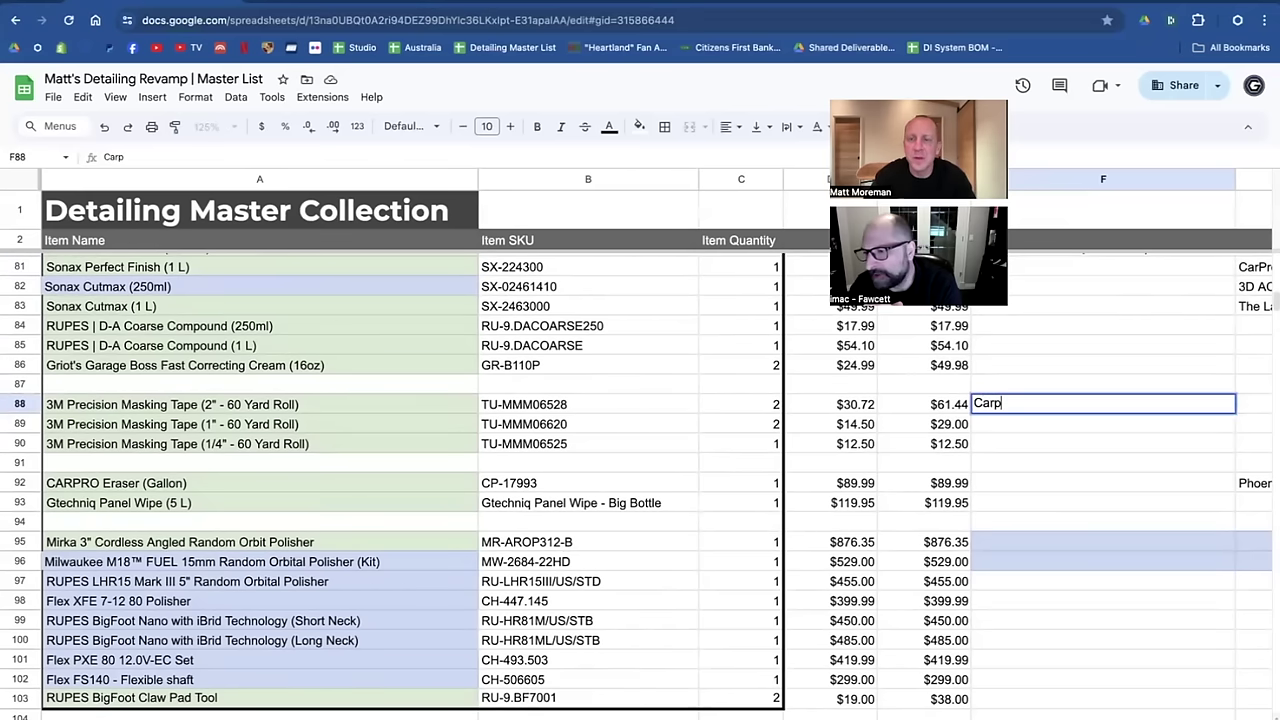
key("BackSpace")
type("Pro Red")
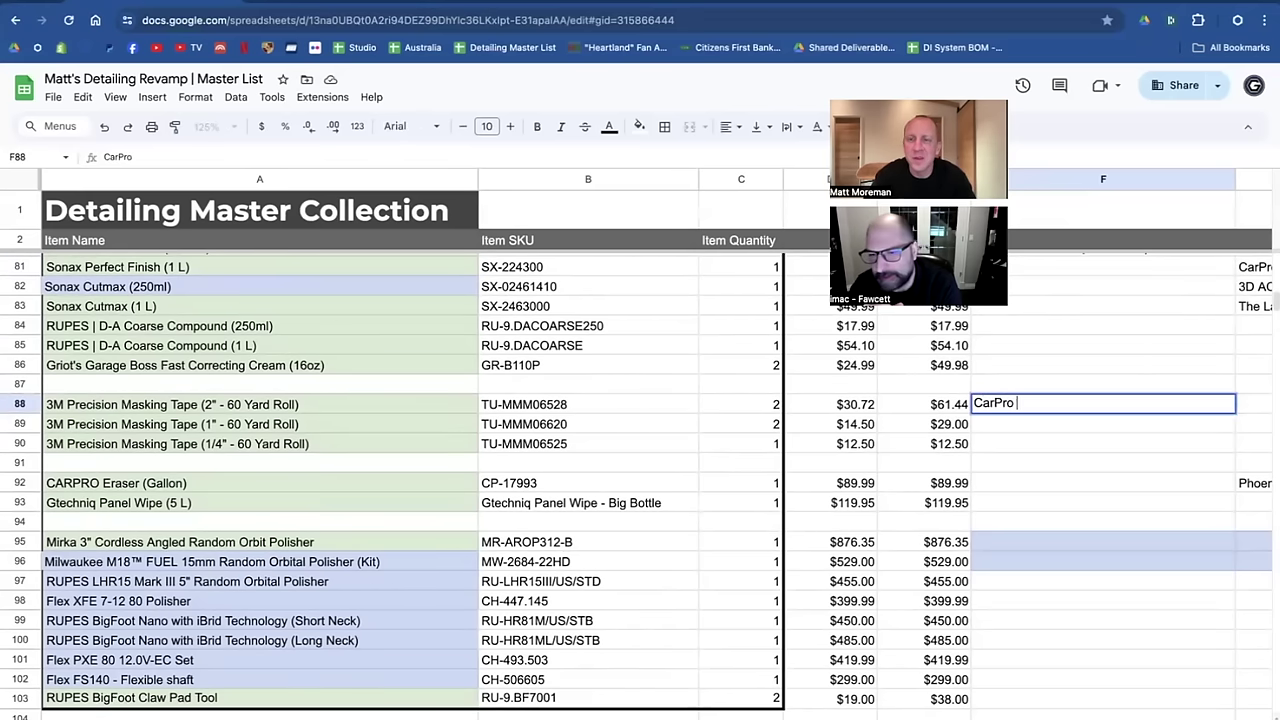
key("Return")
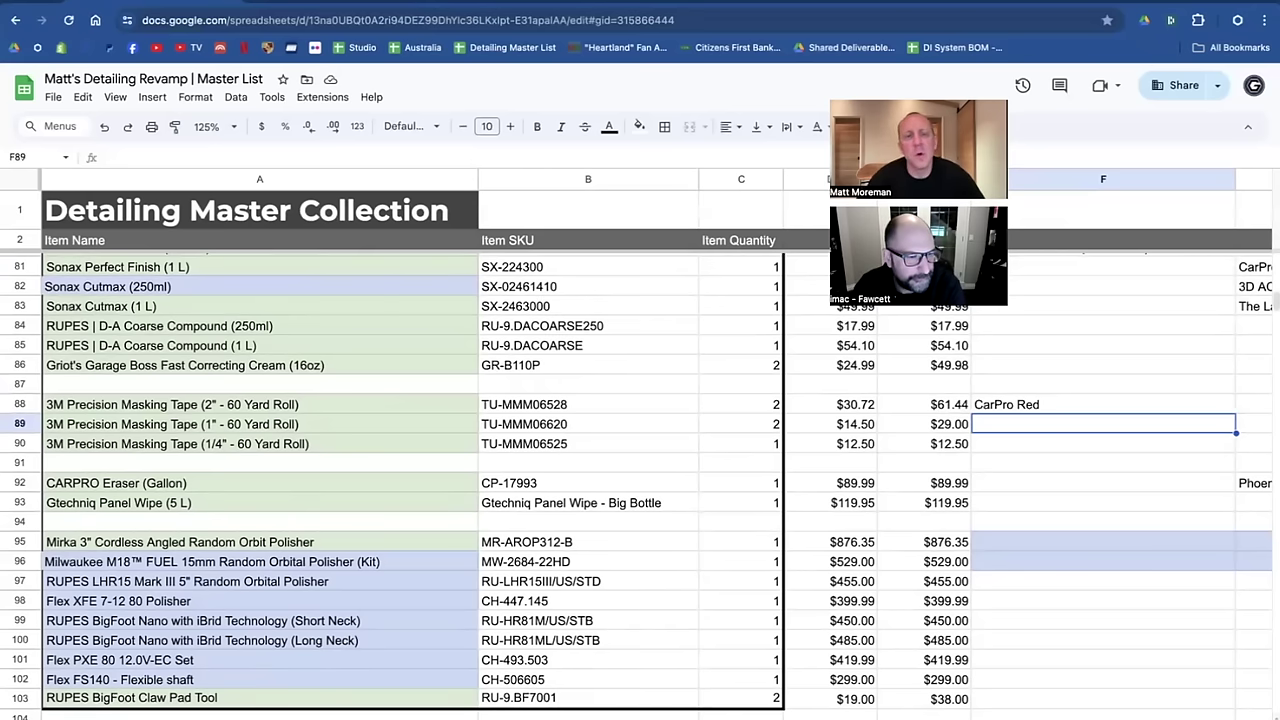
Check the CARPRO Eraser and Gtechniq Panel Wipe rows, and select the note cell F92 beside CARPRO Eraser (Gallon).
left_click(18, 483)
left_click(16, 501)
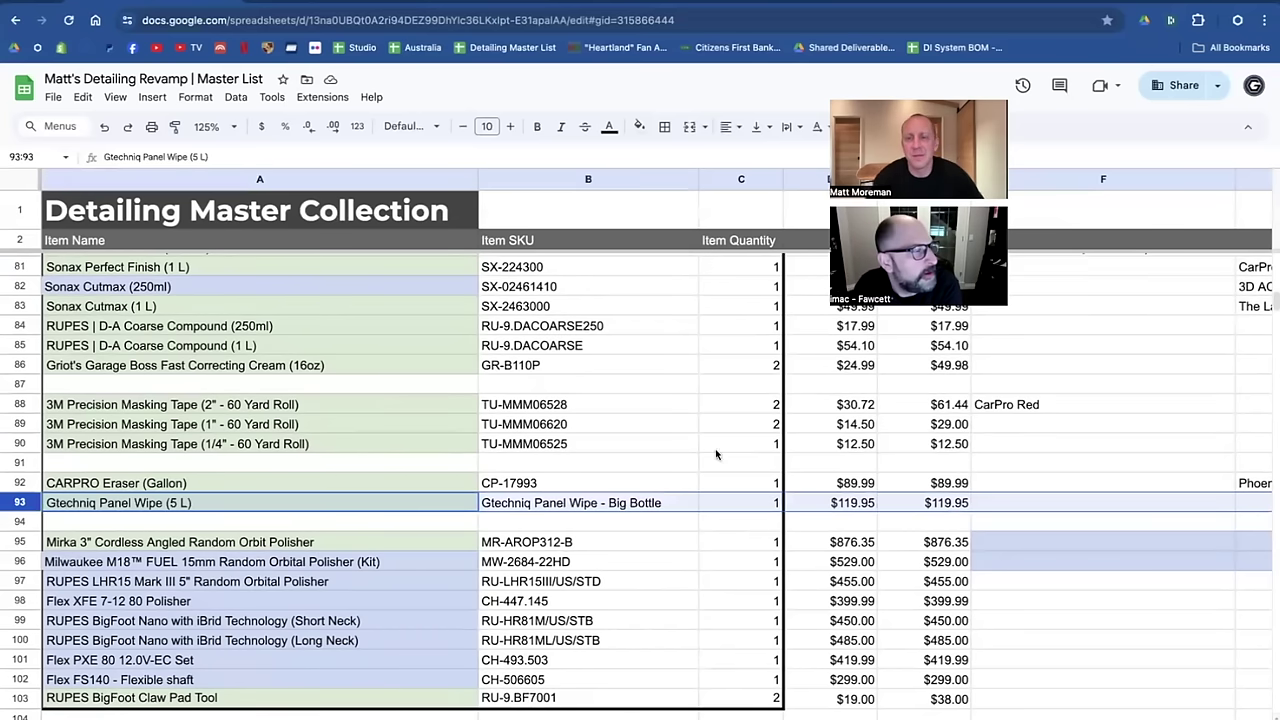
left_click(1000, 483)
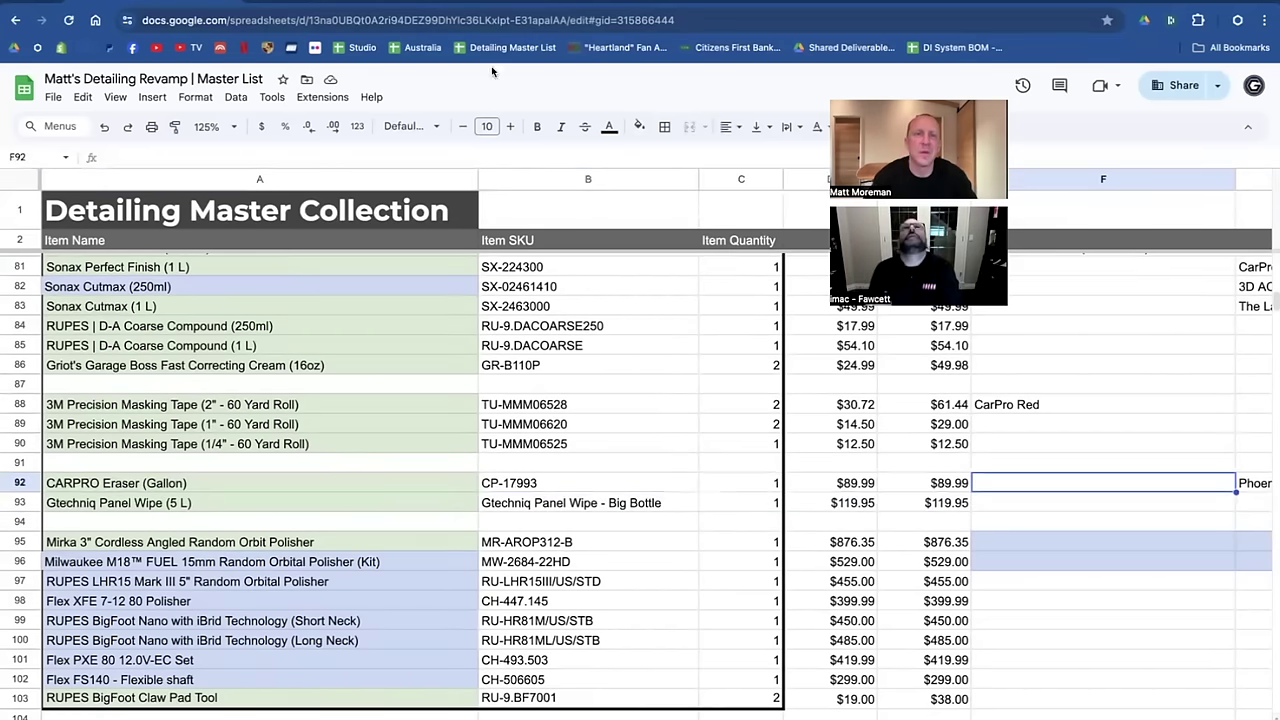
Search the web for "fireball surface prep" and open the Fireball USA product page for Reborn.
key("ctrl+Tab")
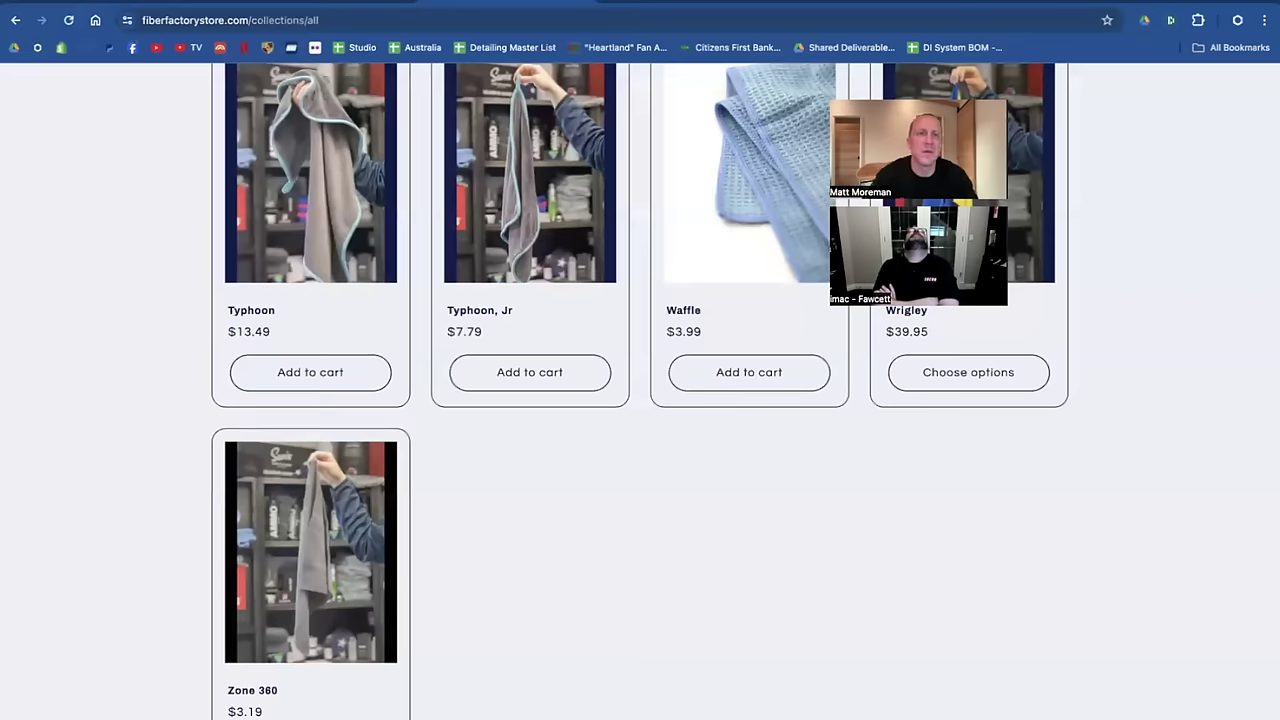
left_click(440, 18)
type("fireball surfac")
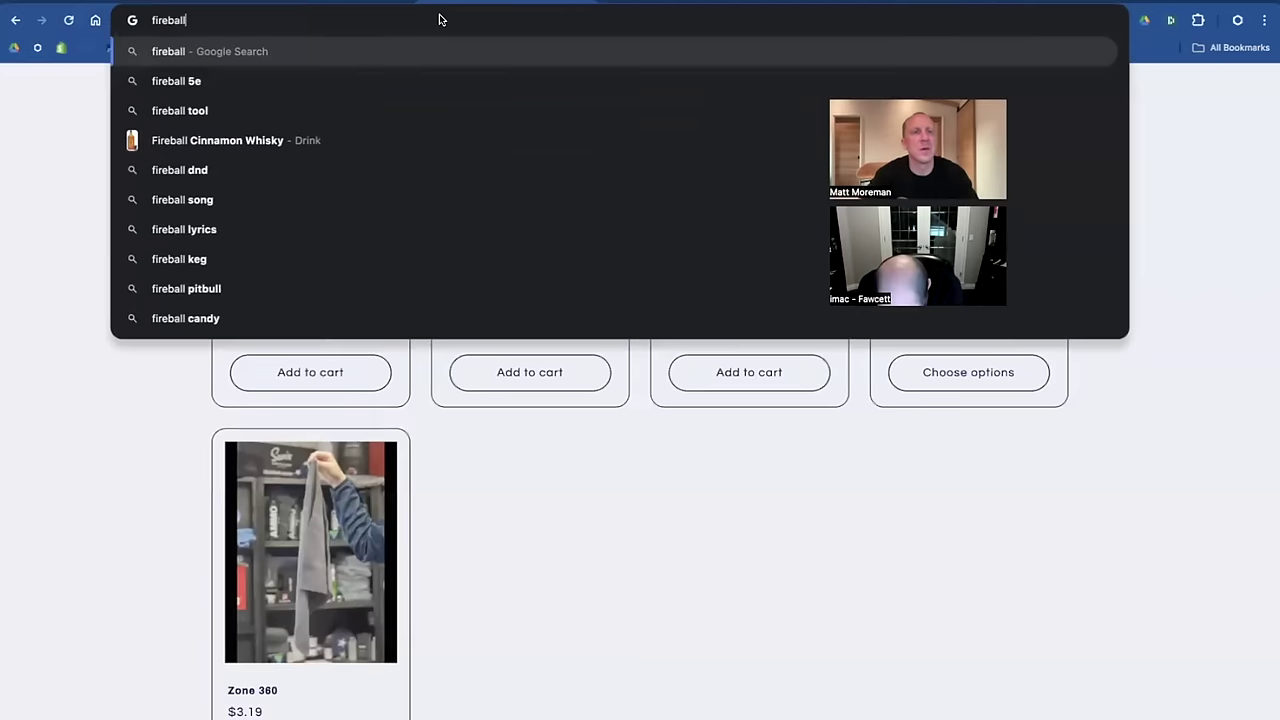
type("e prep")
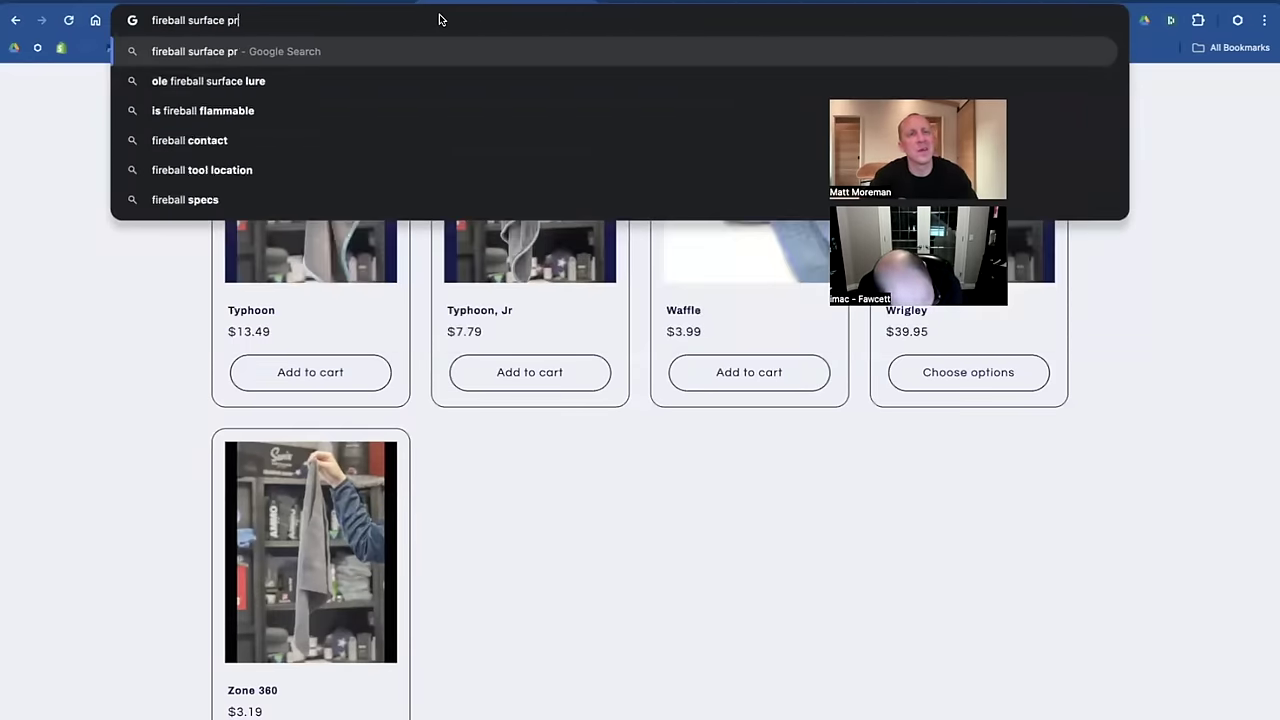
key("Return")
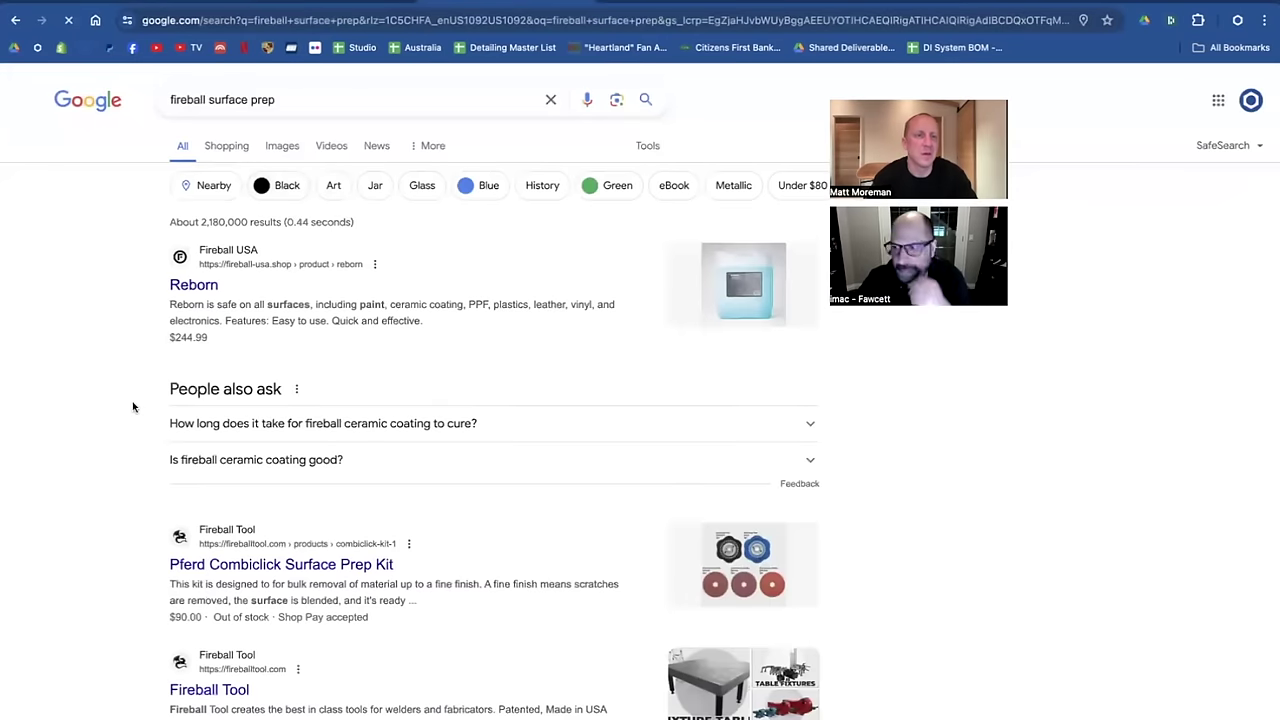
scroll(171, 368, "down", 1)
left_click(195, 240)
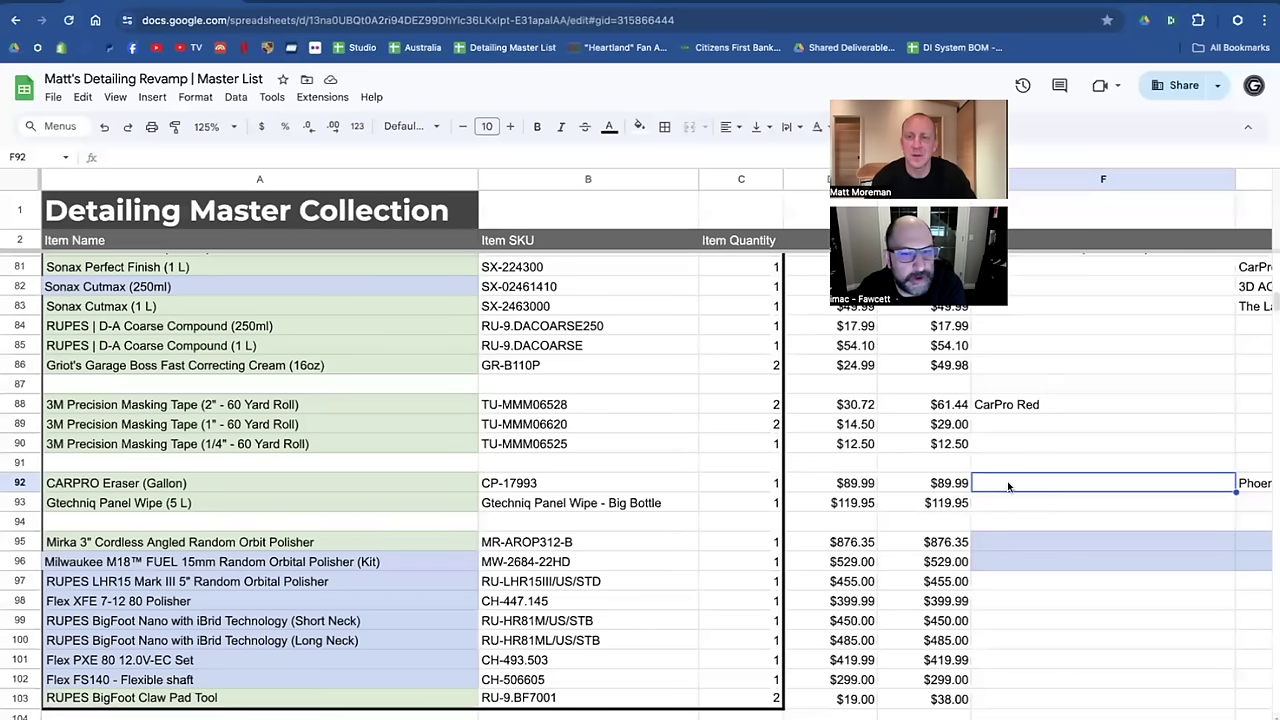
Begin the note "Fireball Reborn, DIY Detail" beside CARPRO Eraser (Gallon) in cell F92.
type("Fireball Reb orn")
key("BackSpace")
key("BackSpace")
key("BackSpace")
key("BackSpace")
type("orn, DIY Detail")
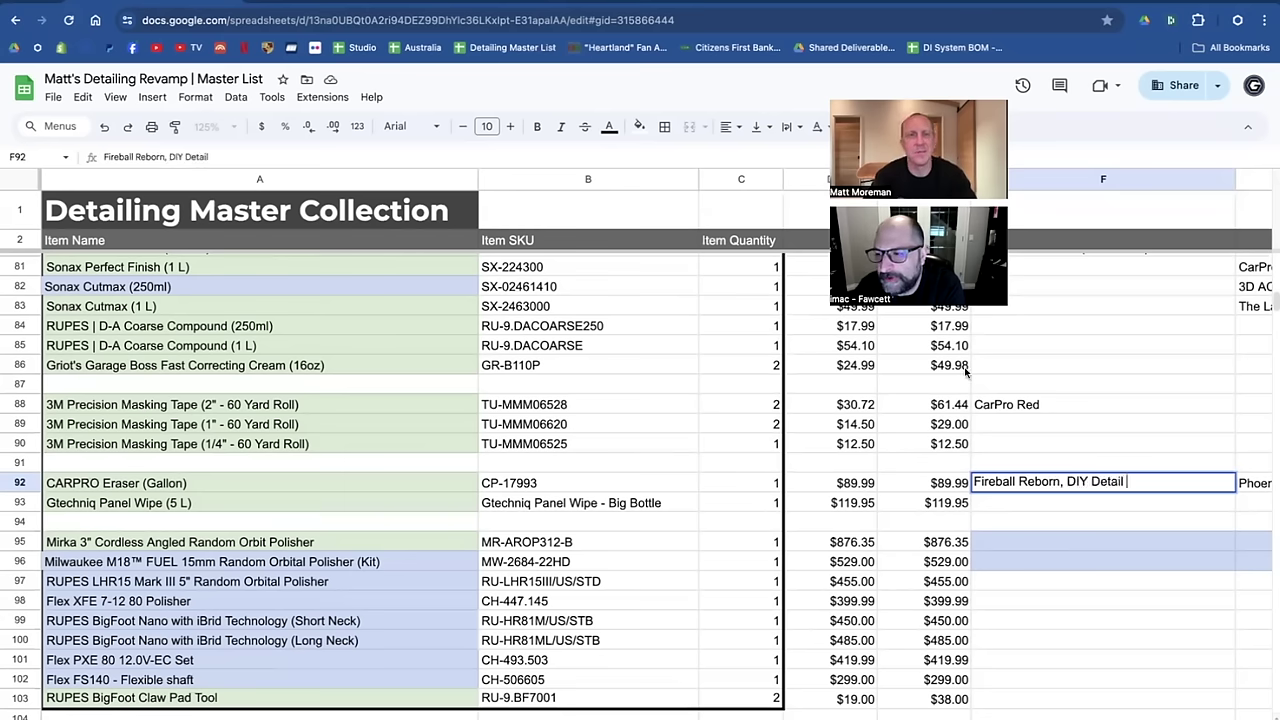
Search the web for "diy detail surface prep" and open the DIY Detail Panel Prep product result.
left_click(490, 5)
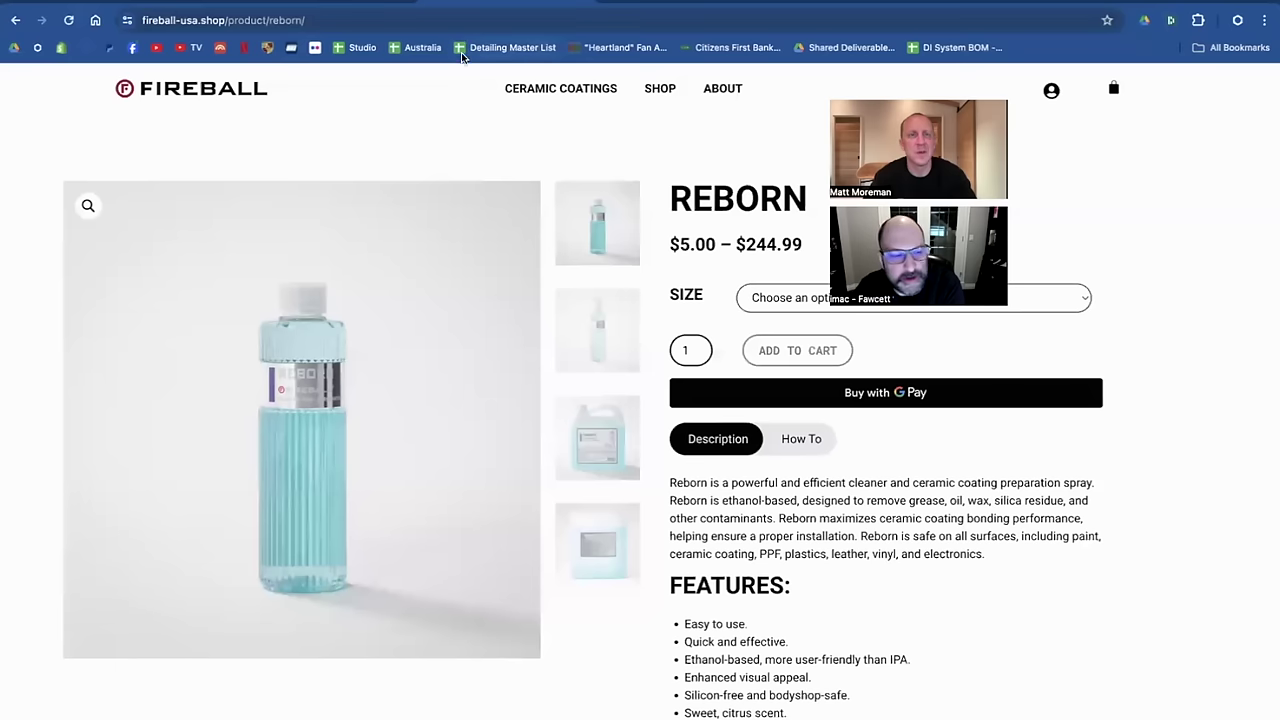
left_click(429, 18)
type("diy d")
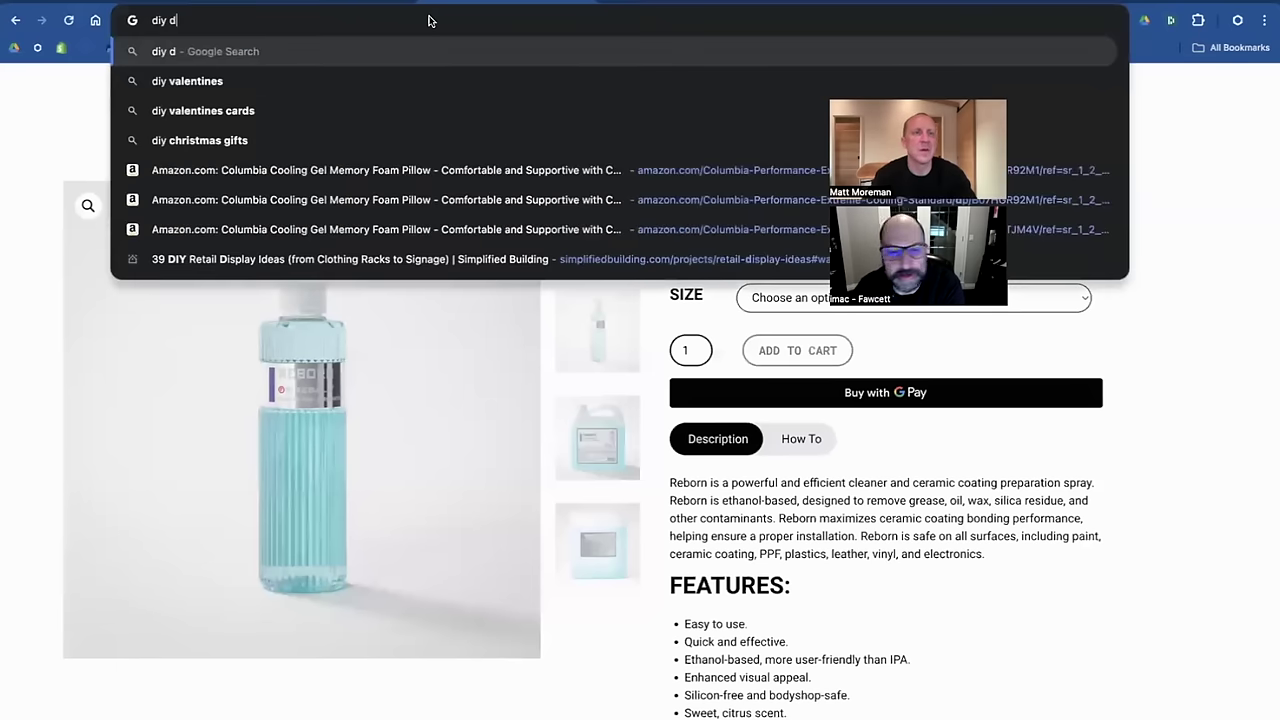
type("etail sur")
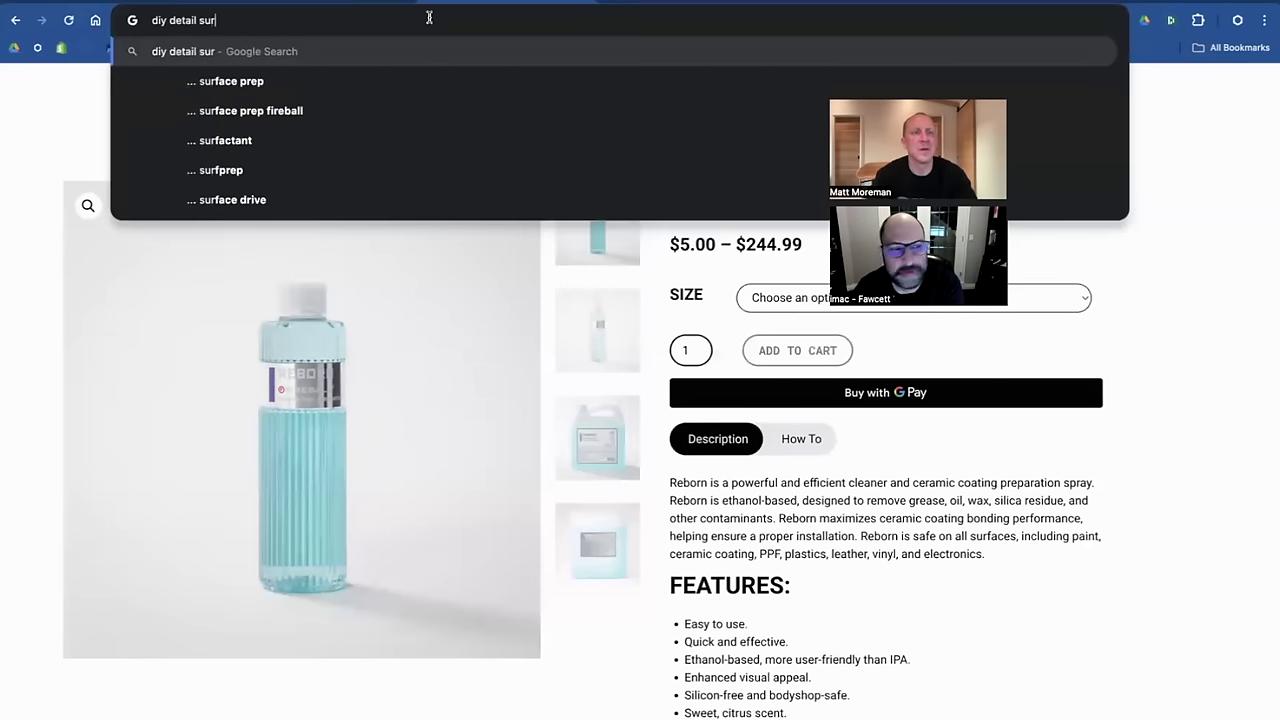
type("face prep")
key("Return")
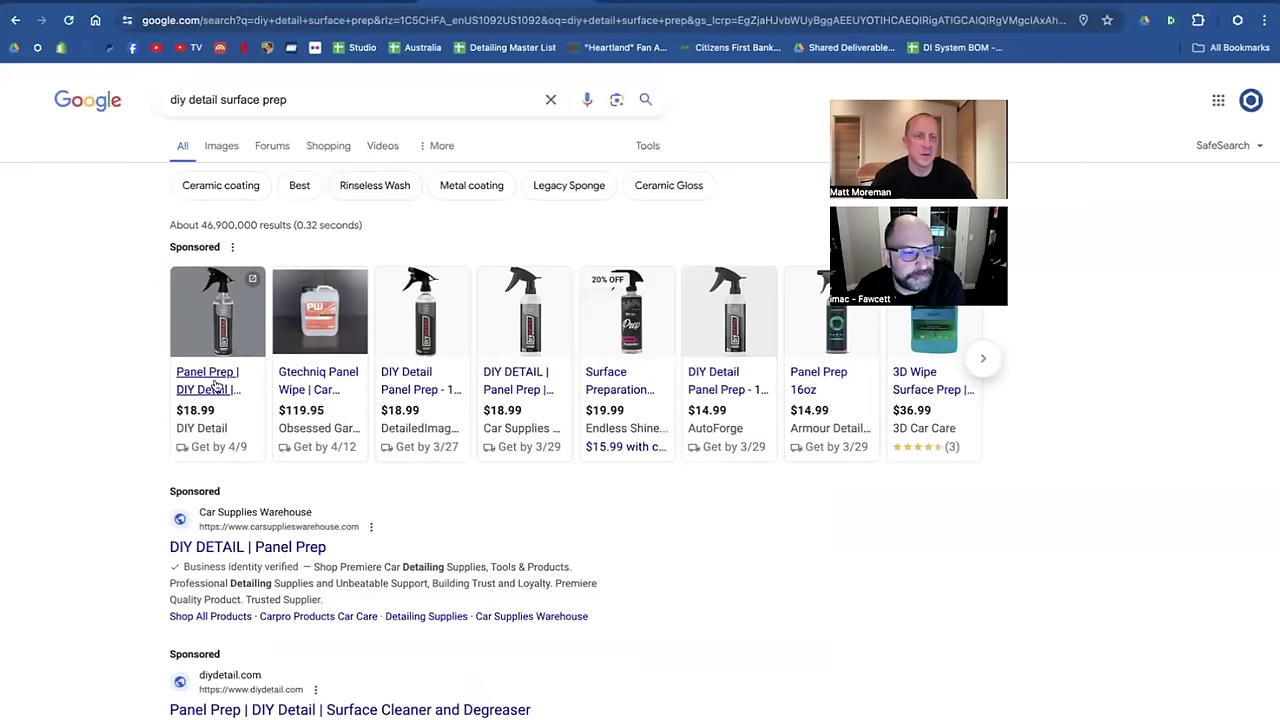
left_click(210, 388)
Return to the spreadsheet and complete the note in F92 so it reads "Fireball Reborn, DIY Detail Panel Prep".
key("ctrl+shift+Tab")
type("Panel P")
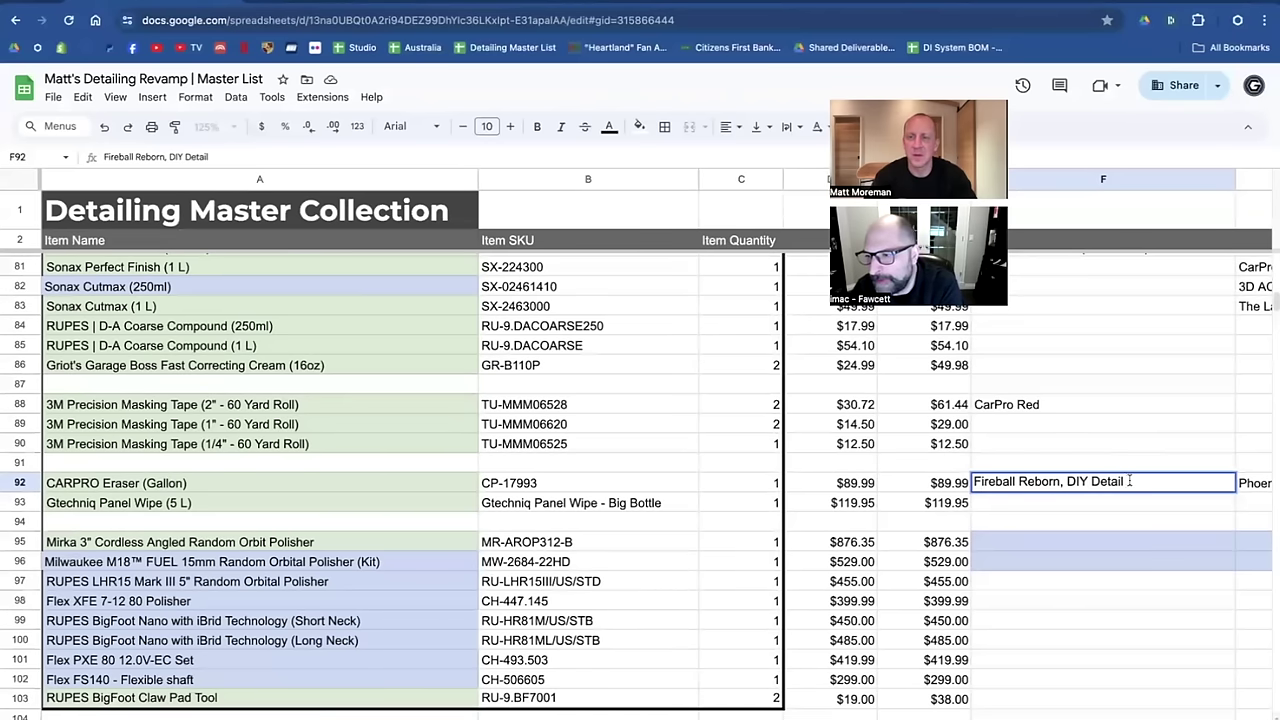
type("rep")
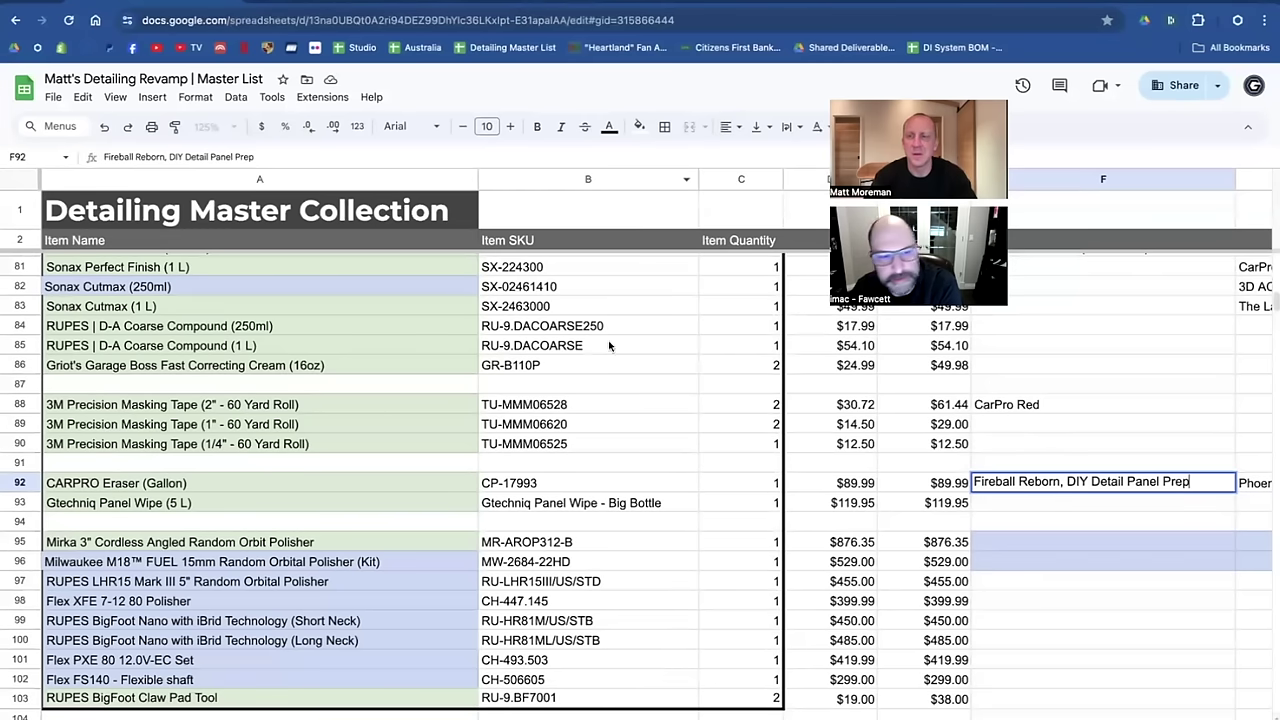
Enter the note "Armour Detail Supply Prep" beside Gtechniq Panel Wipe (5 L) in cell F93.
left_click(1035, 511)
type("Aro")
key("BackSpace")
type("m")
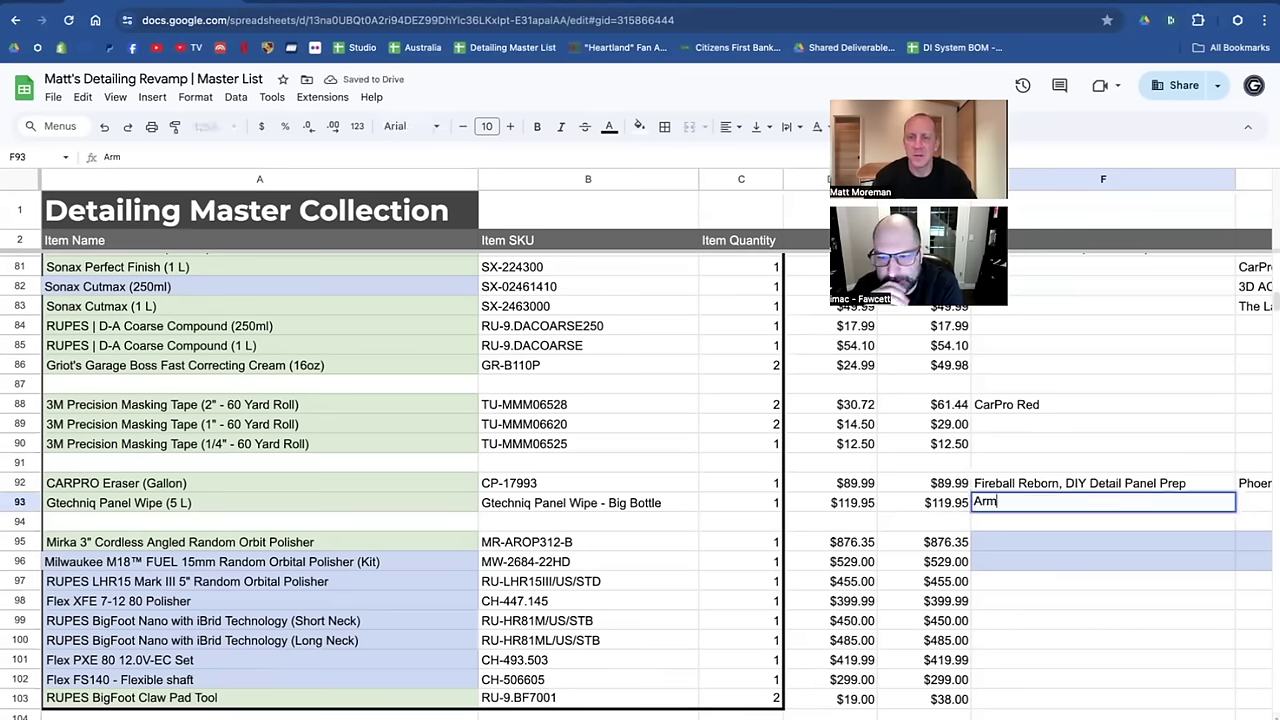
type("our Detail Supply")
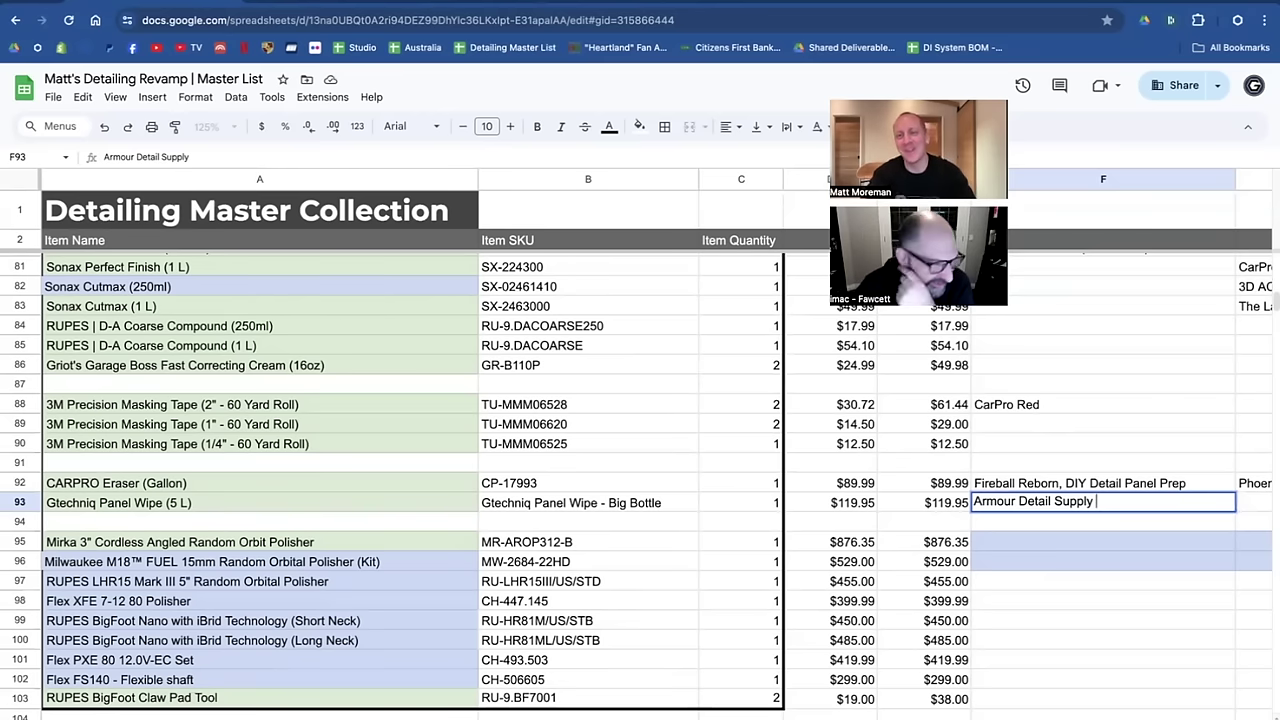
type("Prep")
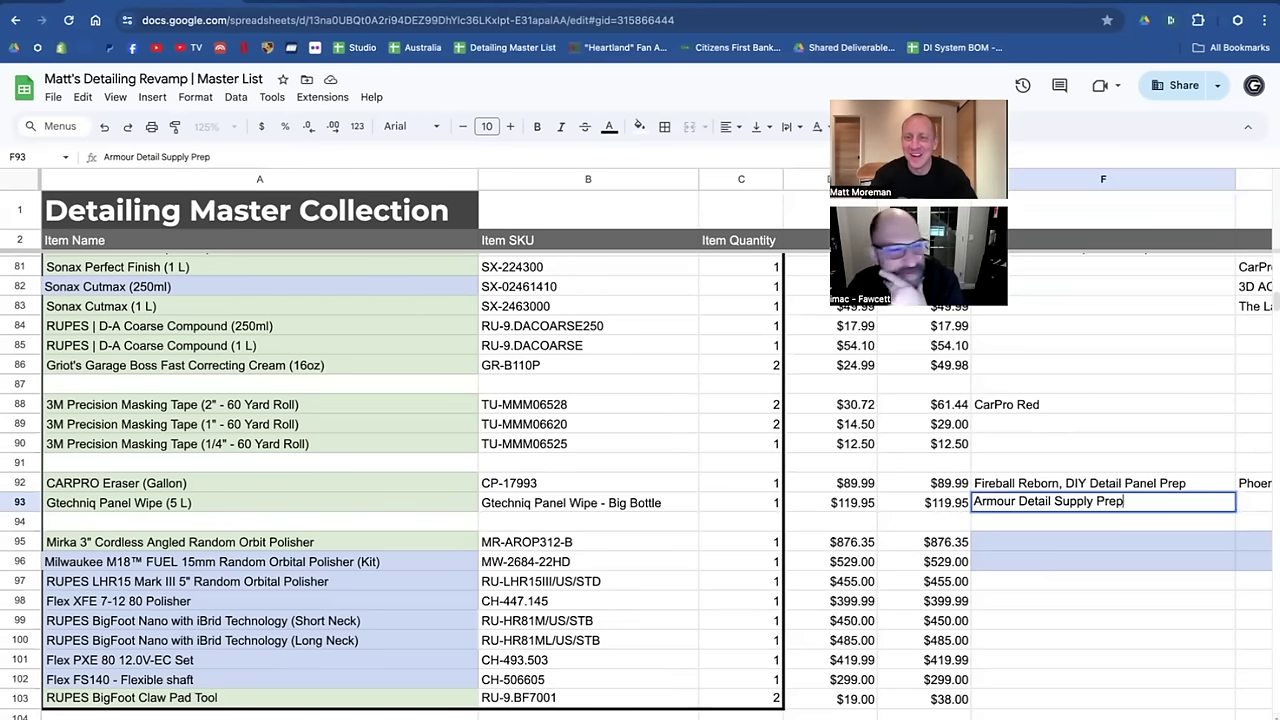
key("Return")
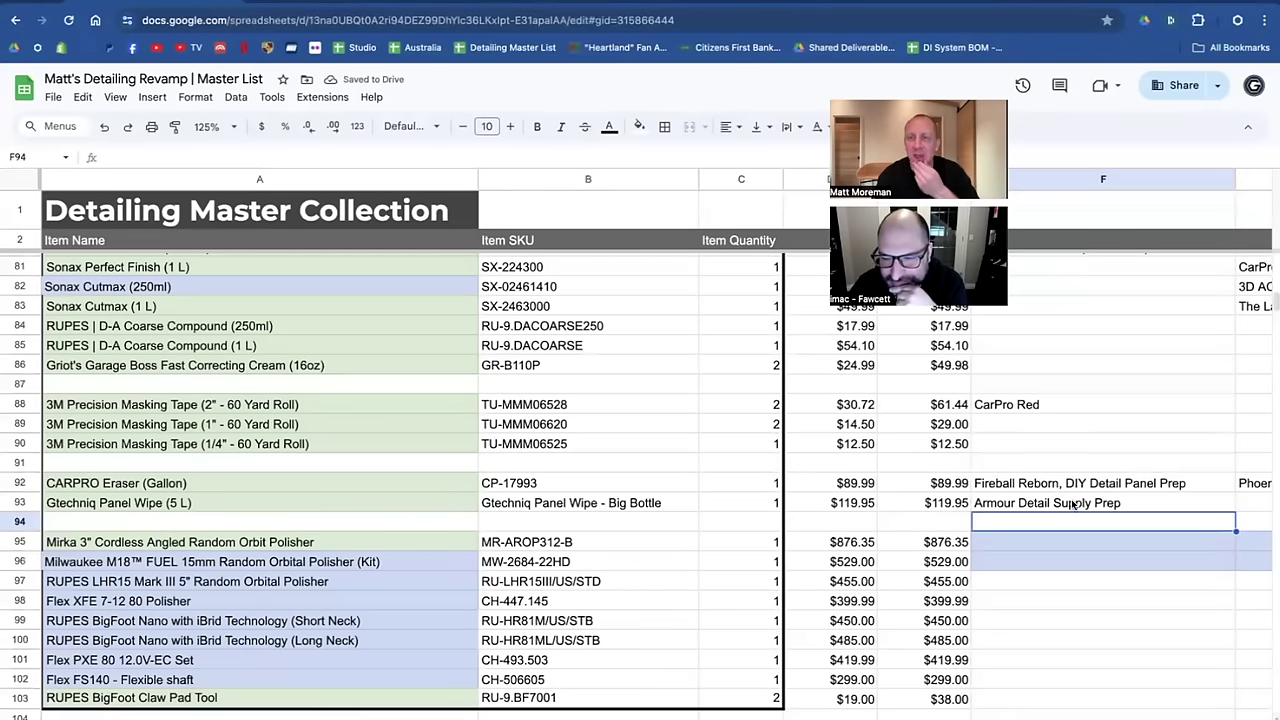
Switch to Notes to check the New Products list, quit Notes, and return to cell E94 of the spreadsheet.
scroll(1089, 469, "right", 3)
scroll(1089, 475, "left", 3)
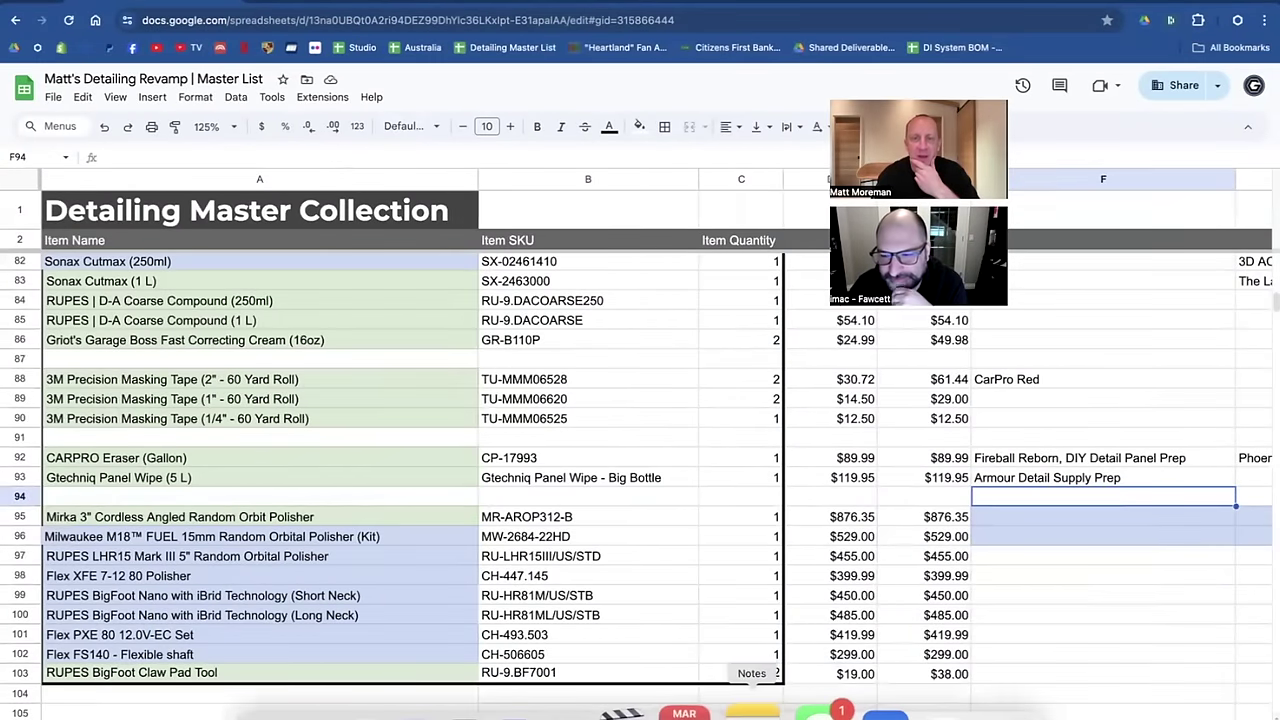
left_click(748, 712)
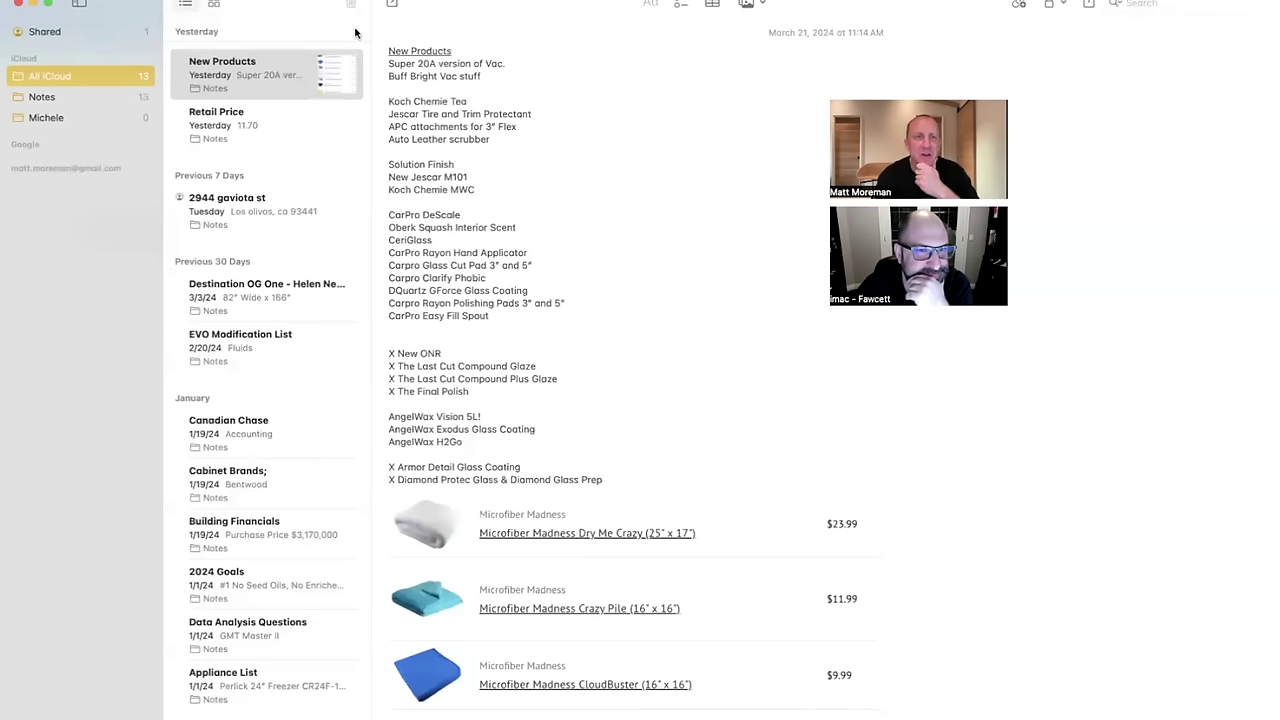
left_click(55, 0)
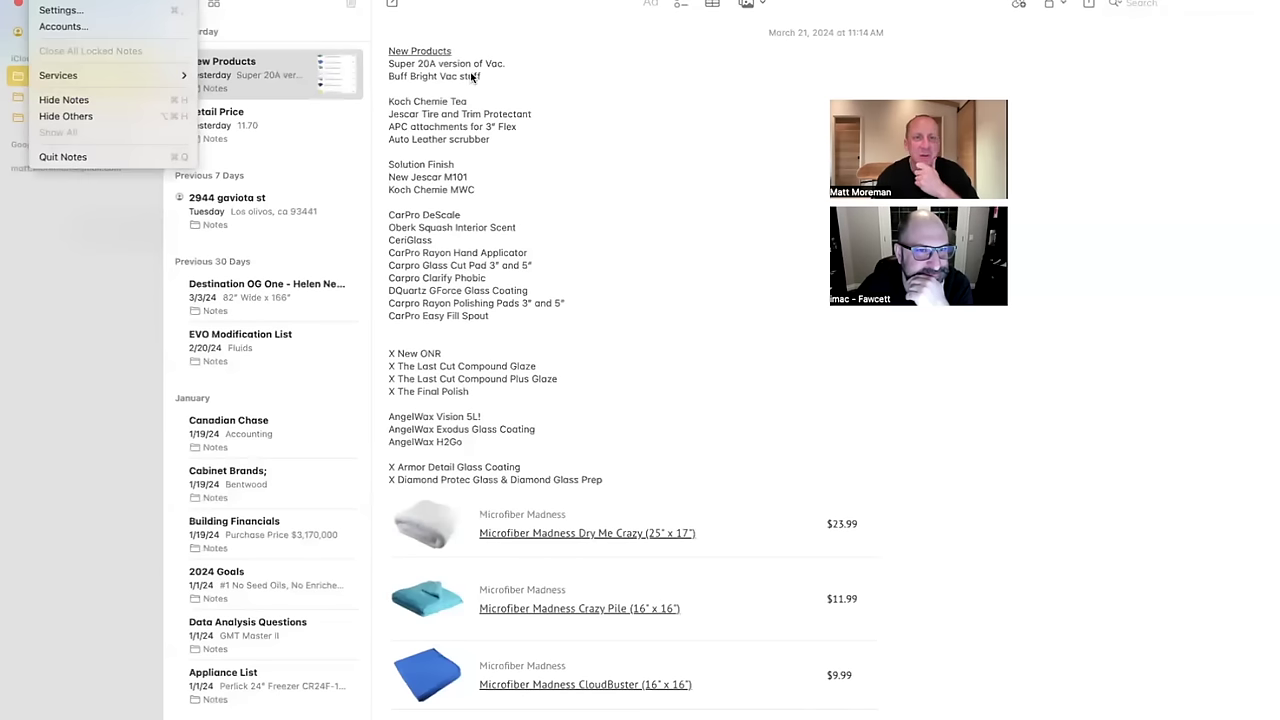
left_click(92, 157)
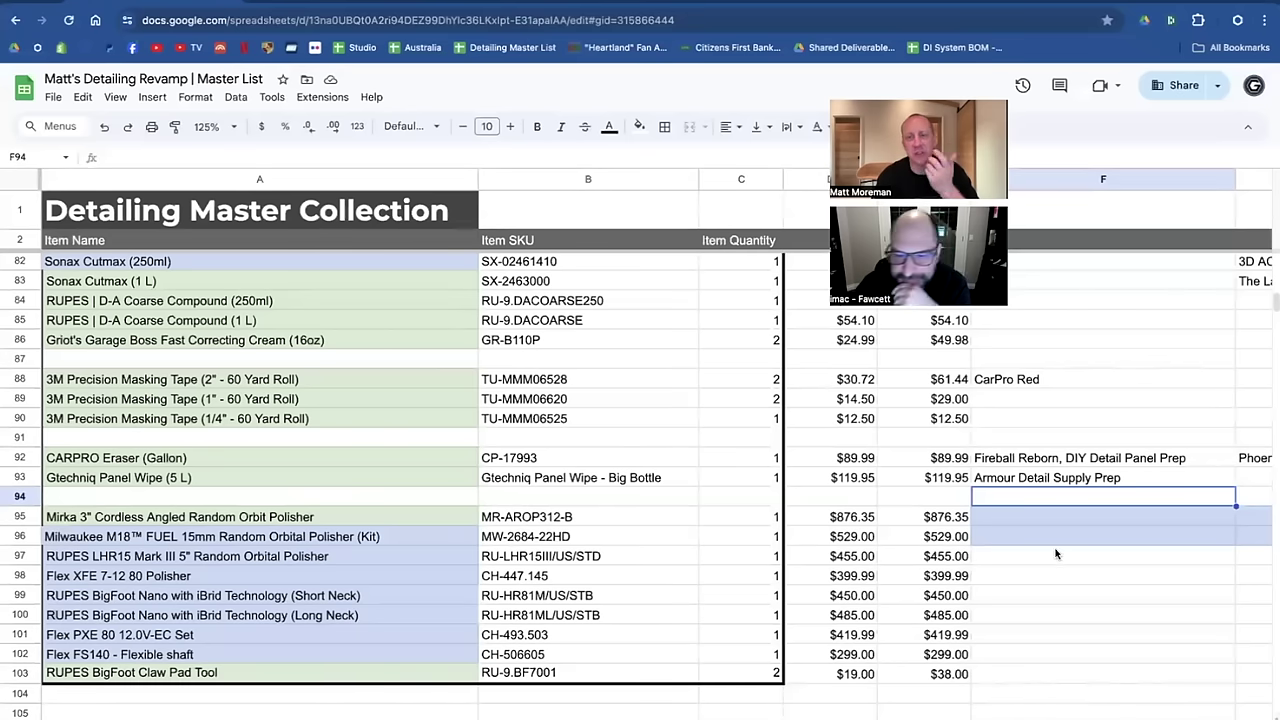
left_click(933, 498)
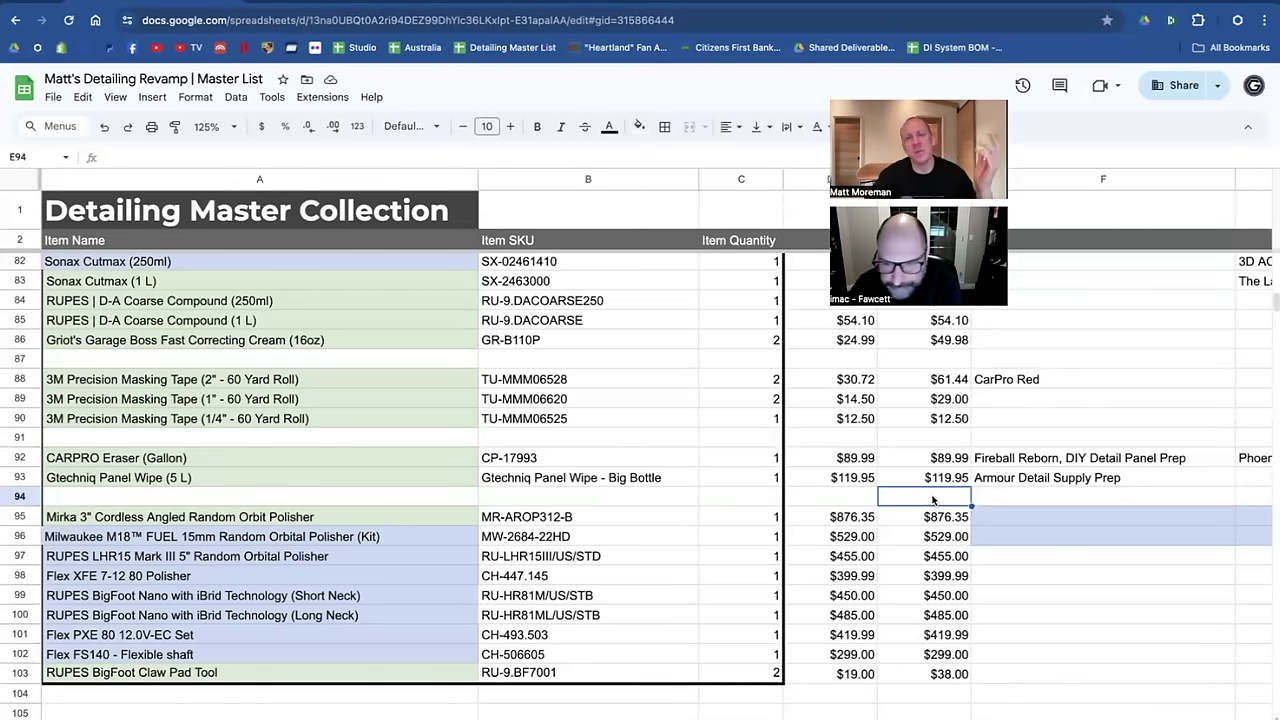
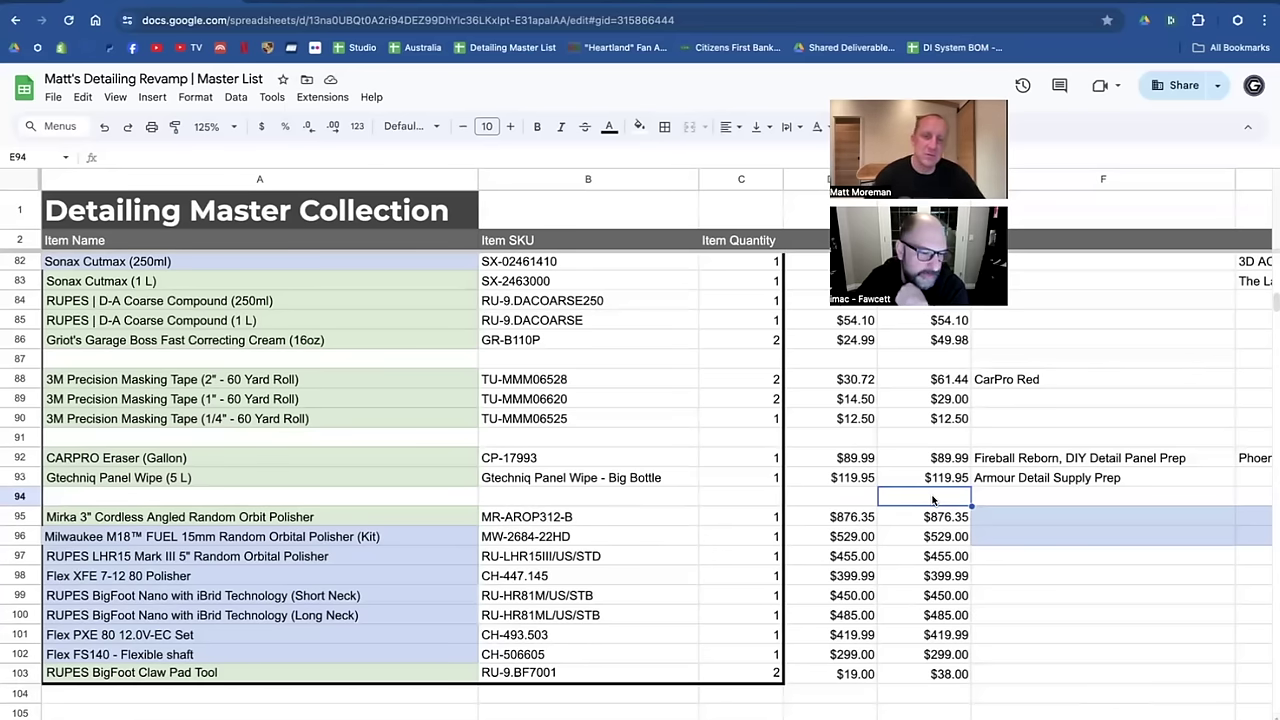
Look over the remaining polisher rows down to the RUPES BigFoot Claw Pad Tool and the items in the Car Washing section.
scroll(437, 676, "down", 3)
left_click(773, 525)
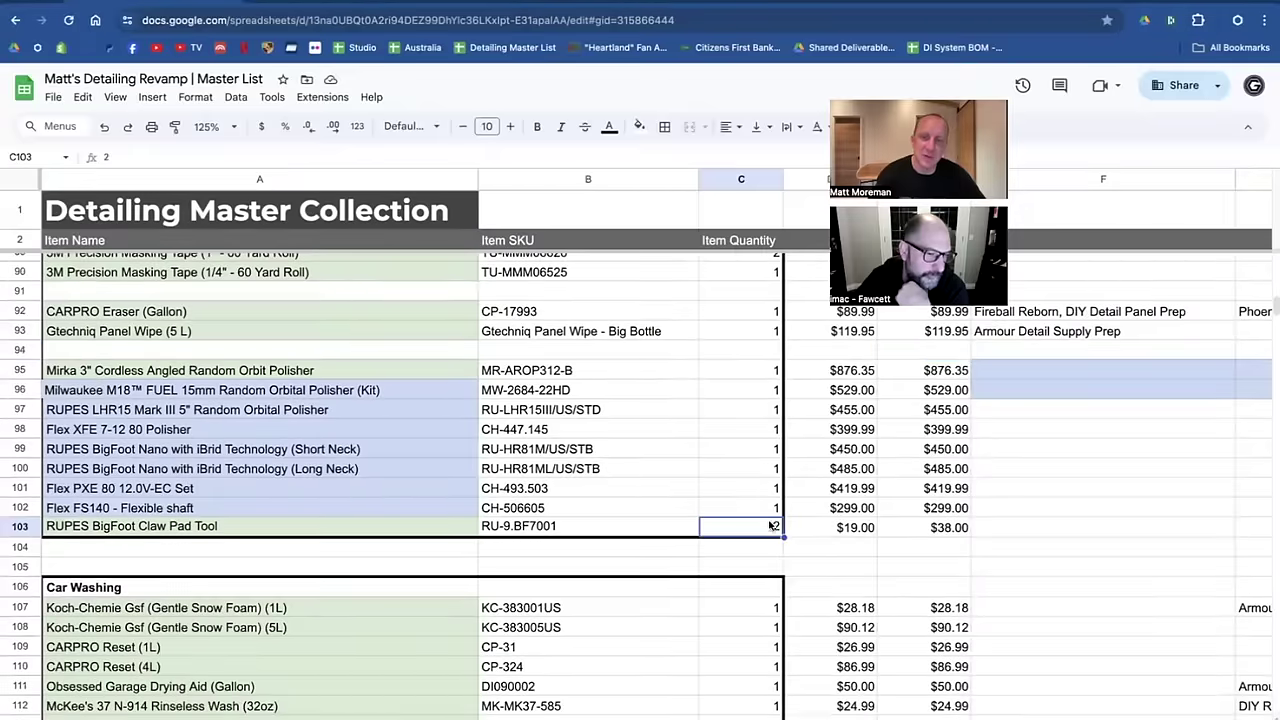
scroll(868, 470, "down", 3)
scroll(868, 470, "right", 1)
scroll(867, 468, "up", 1)
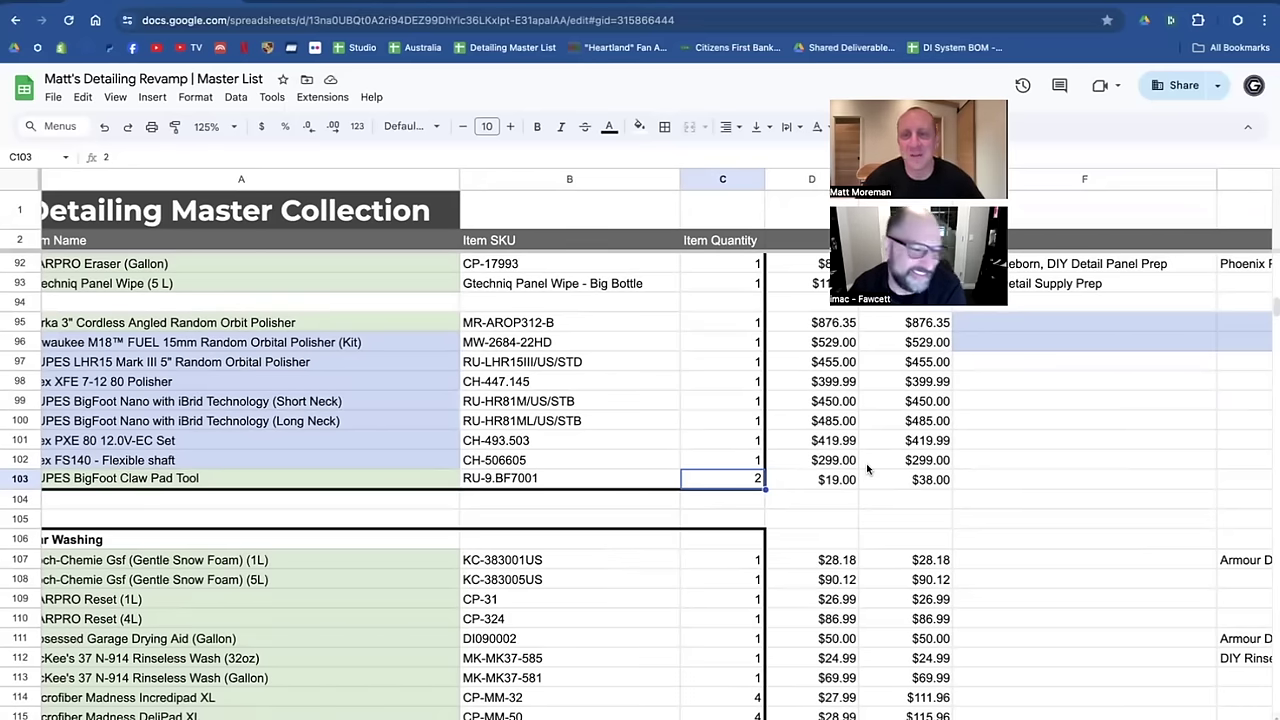
scroll(866, 463, "left", 1)
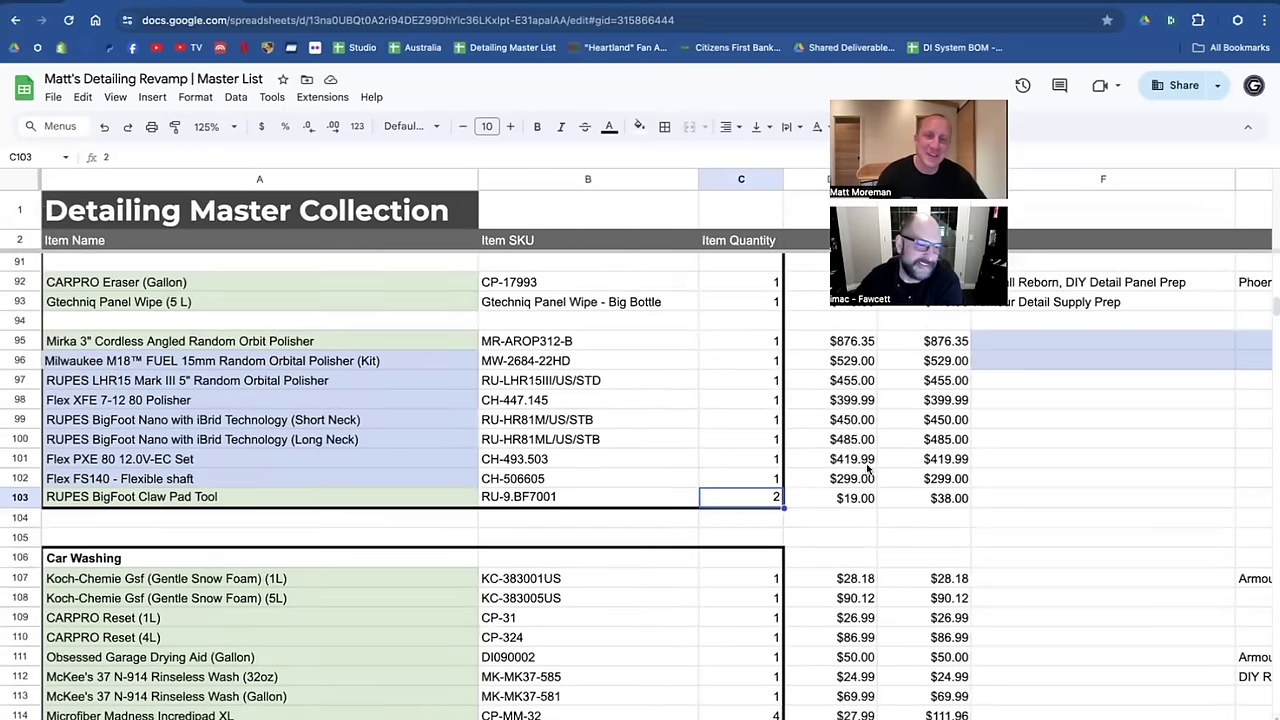
scroll(868, 466, "down", 5)
scroll(868, 466, "down", 2)
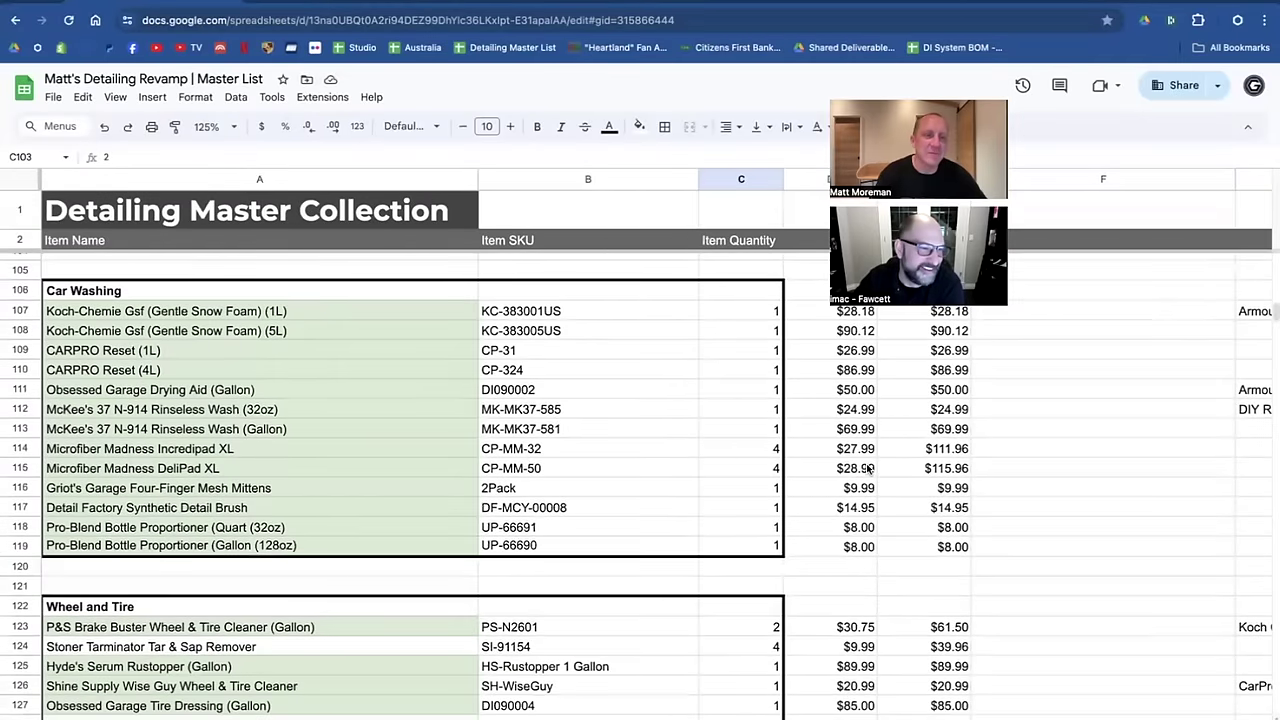
scroll(1034, 406, "up", 1)
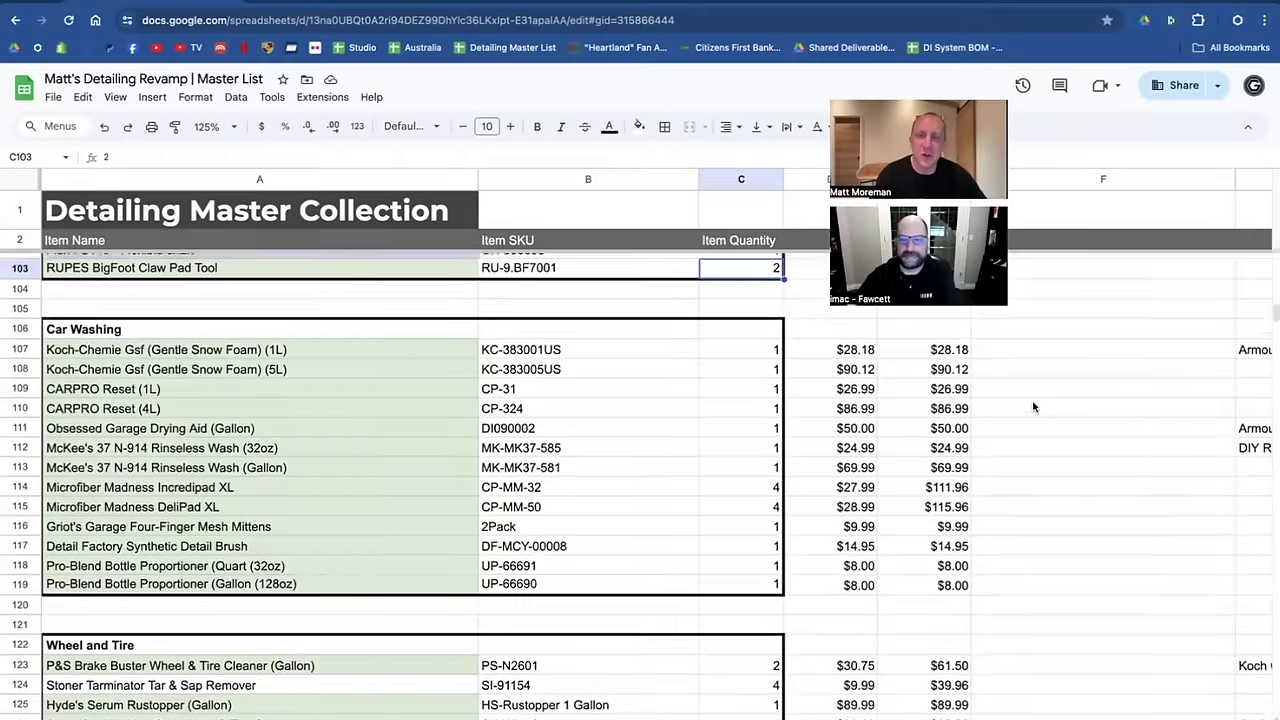
scroll(1034, 406, "down", 1)
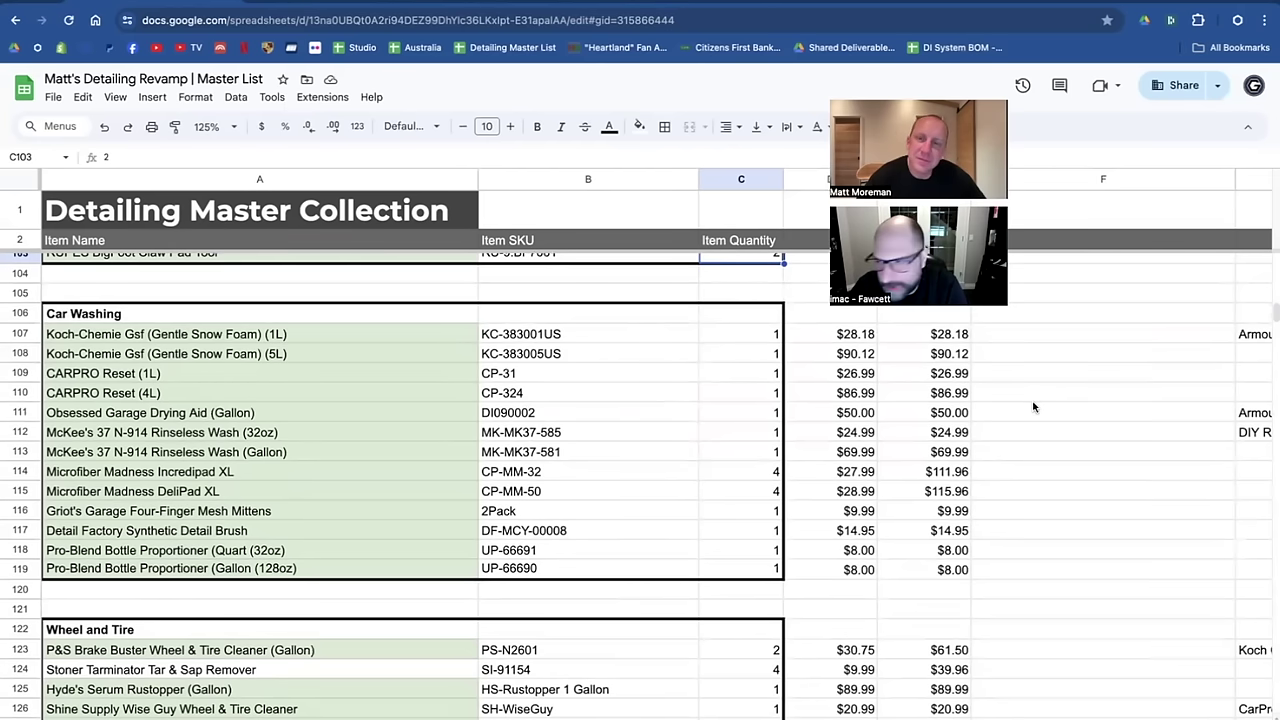
Enter the note "Oberk APS" beside Koch-Chemie Gsf (Gentle Snow Foam) (1L) in cell F107.
left_click(1014, 340)
type("Oberk APS")
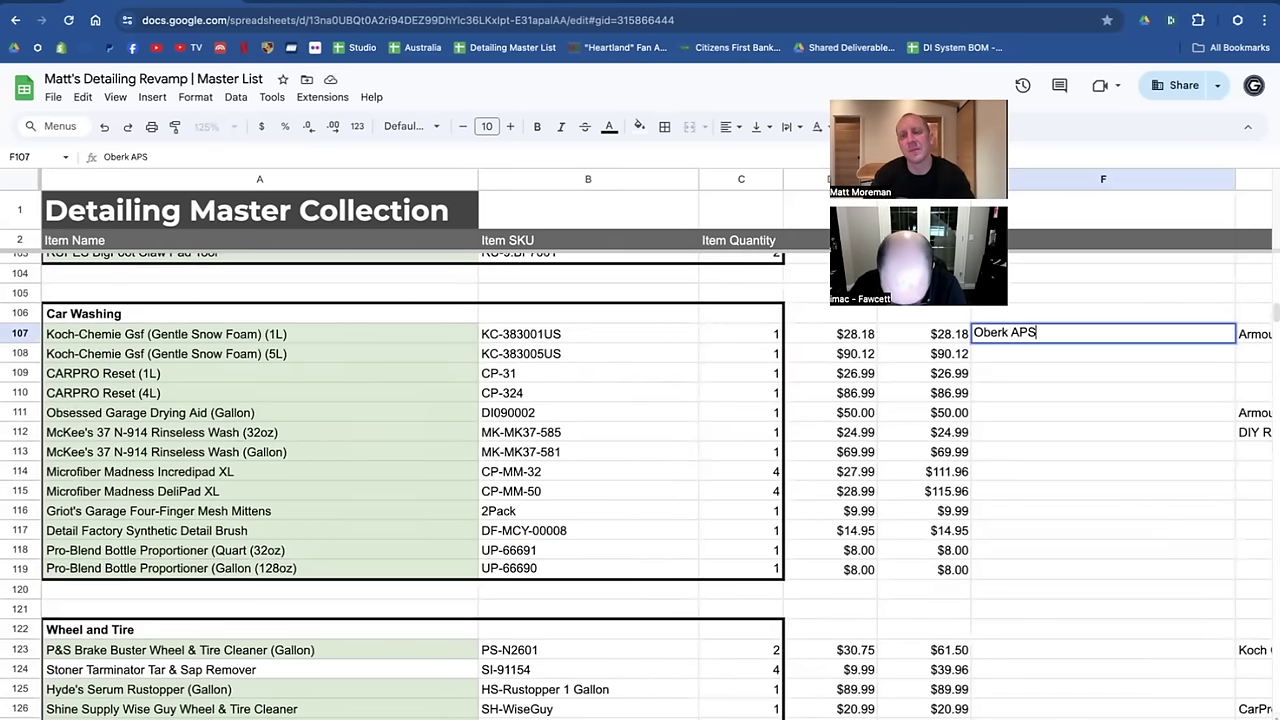
key("Return")
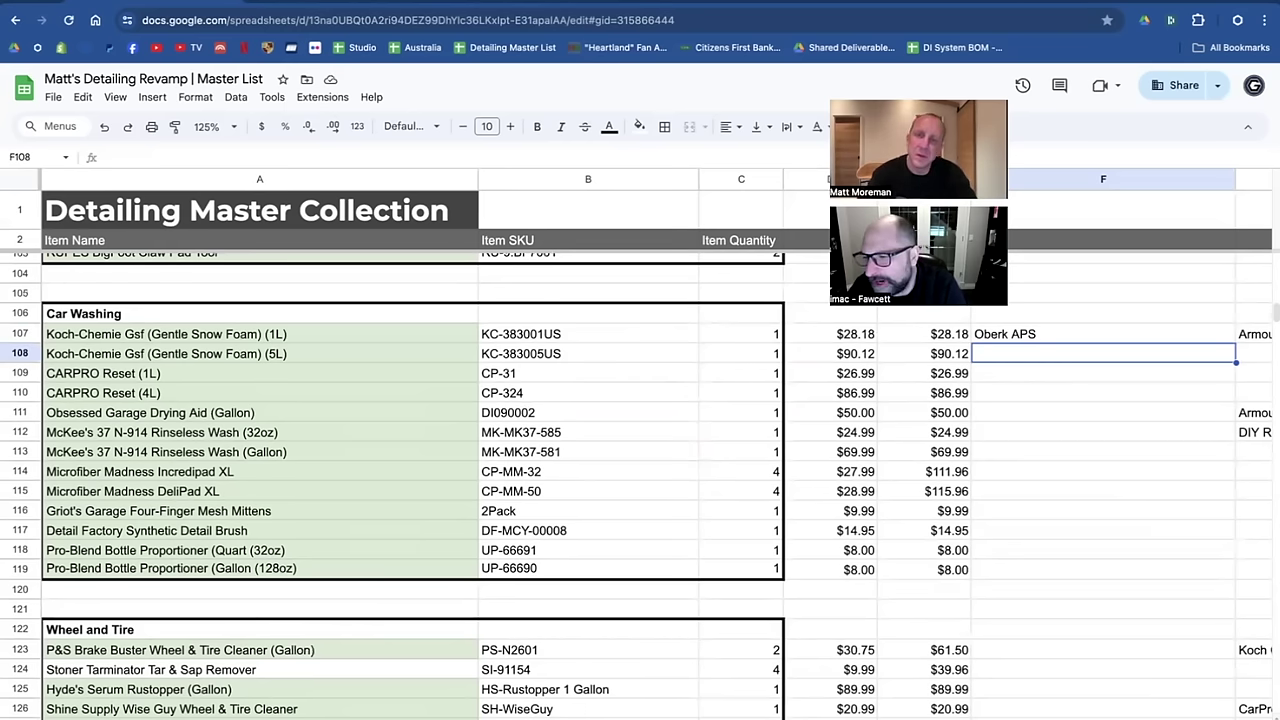
Enter the note "NV Snow" beside Koch-Chemie Gsf (Gentle Snow Foam) (5L) in cell F108.
type("NV")
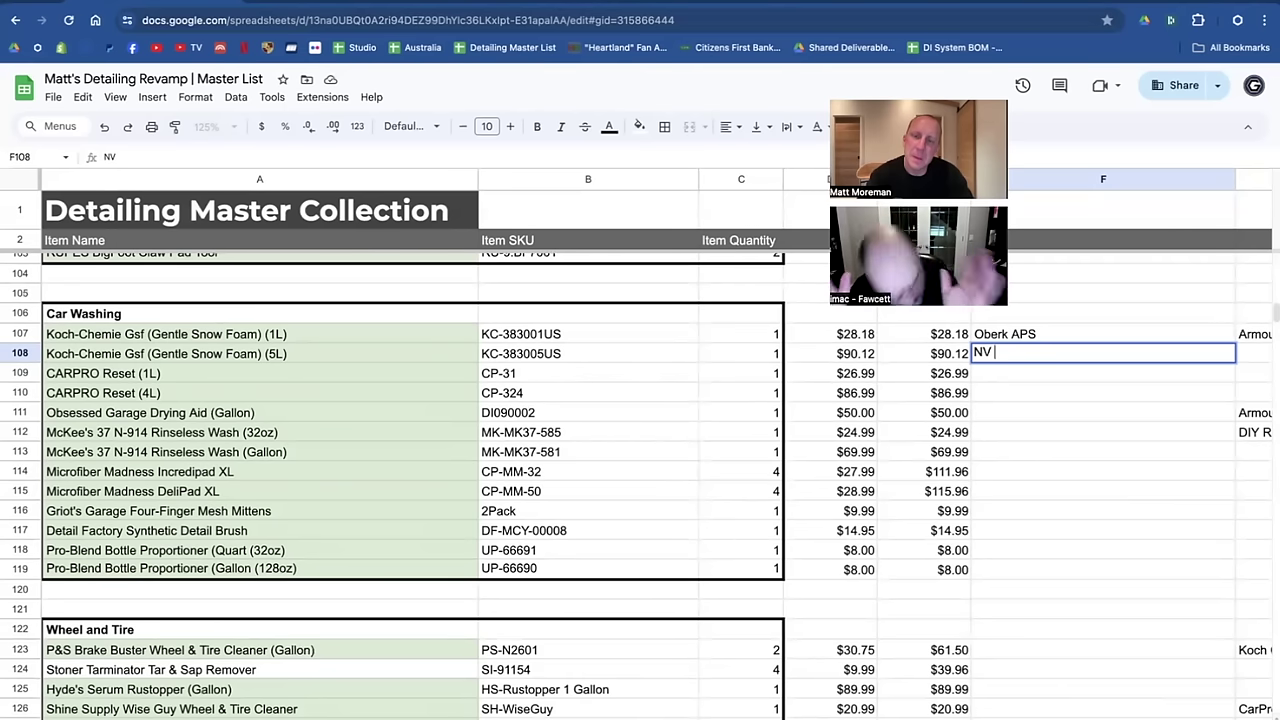
type("Car")
key("BackSpace")
key("BackSpace")
key("BackSpace")
type("Snow")
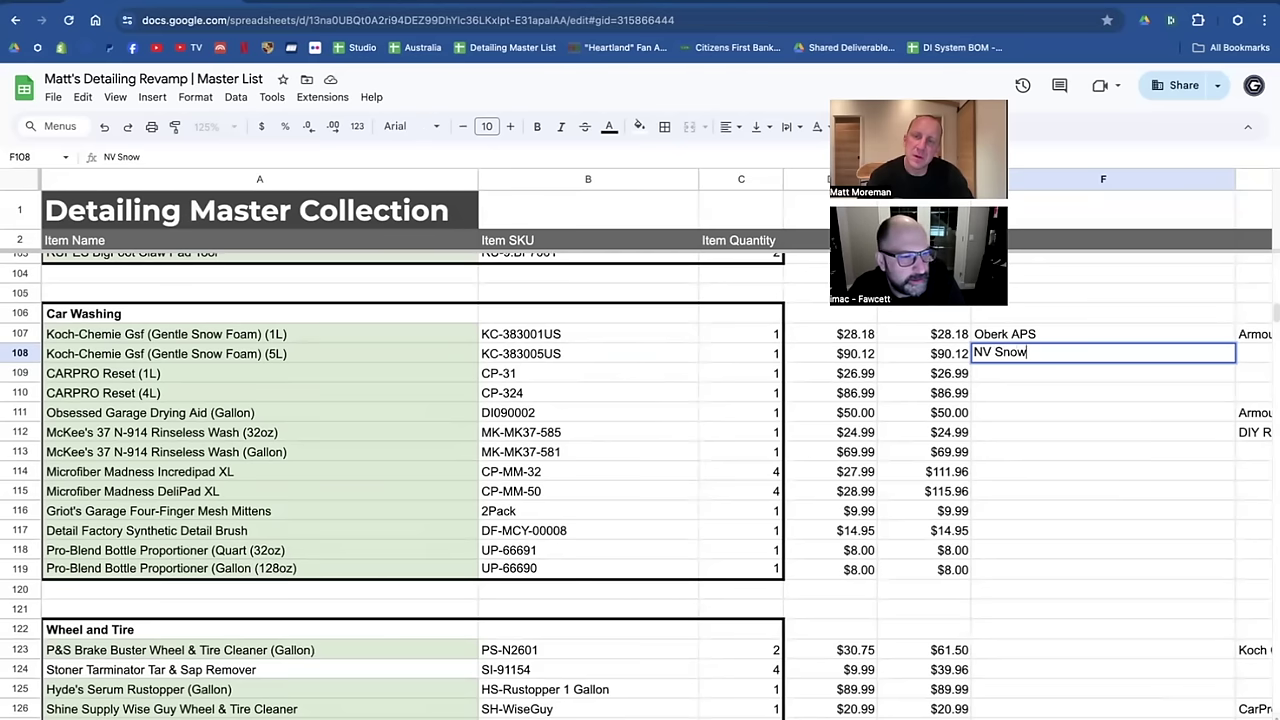
key("Return")
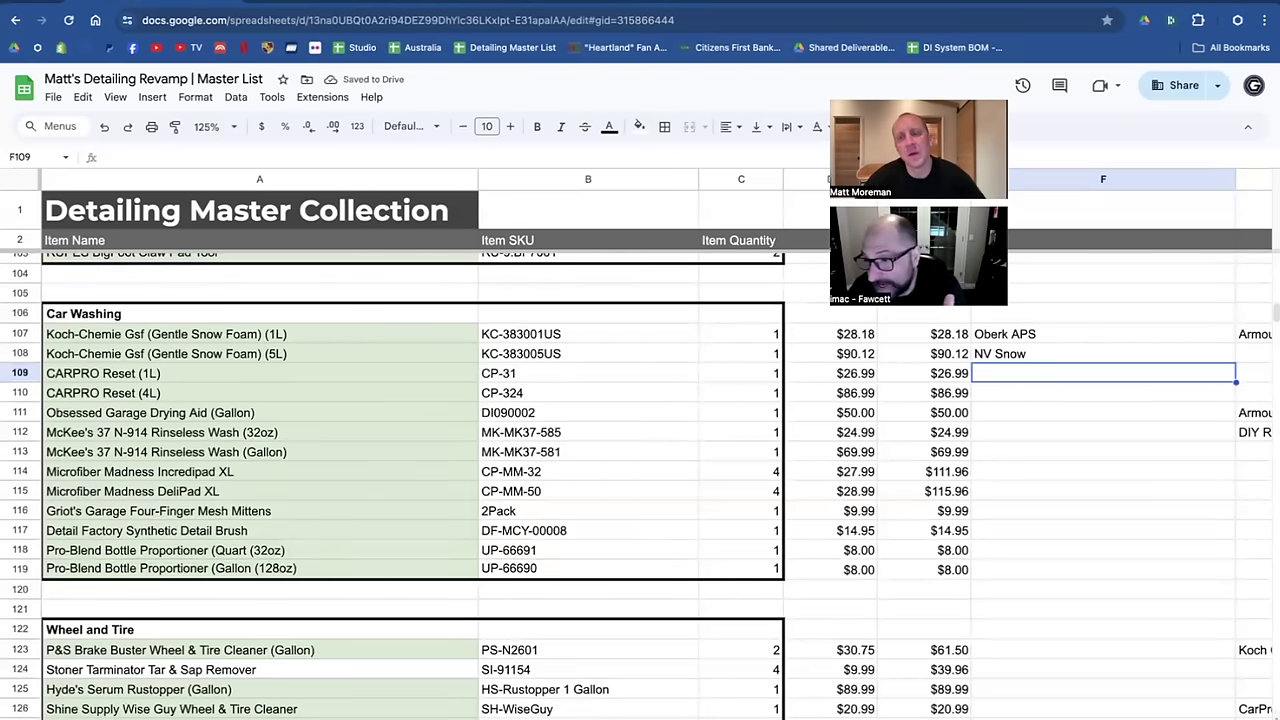
Copy the "Armour Detail Supply Shampoo Plus" suggestion from cell G107 into cell F109, beside CARPRO Reset (1L), and move to cell F110.
scroll(1200, 360, "right", 2)
scroll(1200, 360, "up", 1)
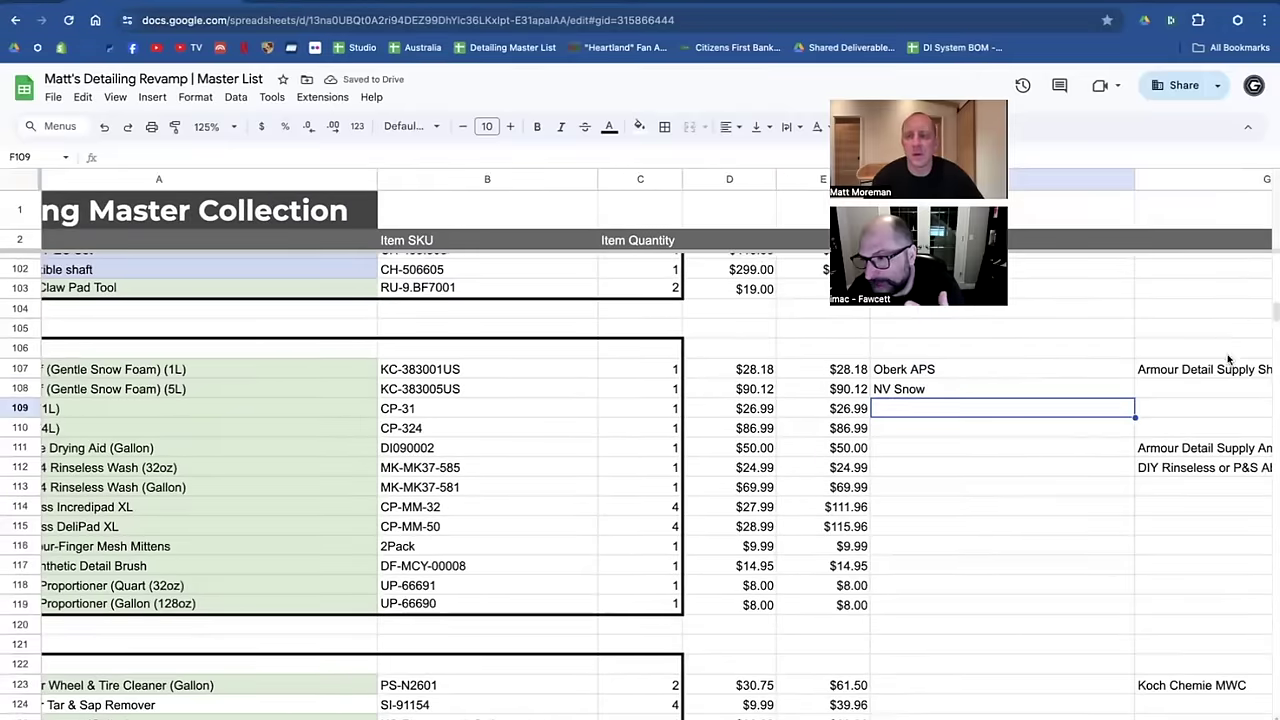
left_click(1215, 369)
key("ctrl+c")
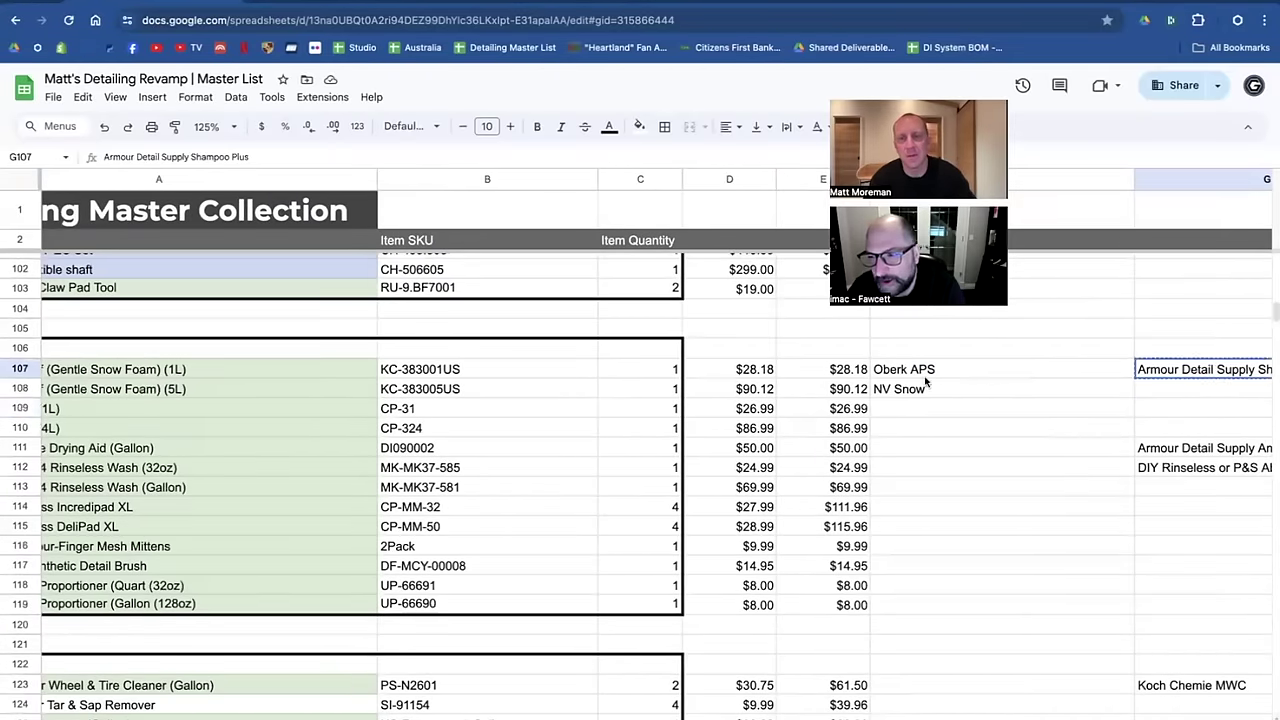
left_click(912, 410)
key("ctrl+v")
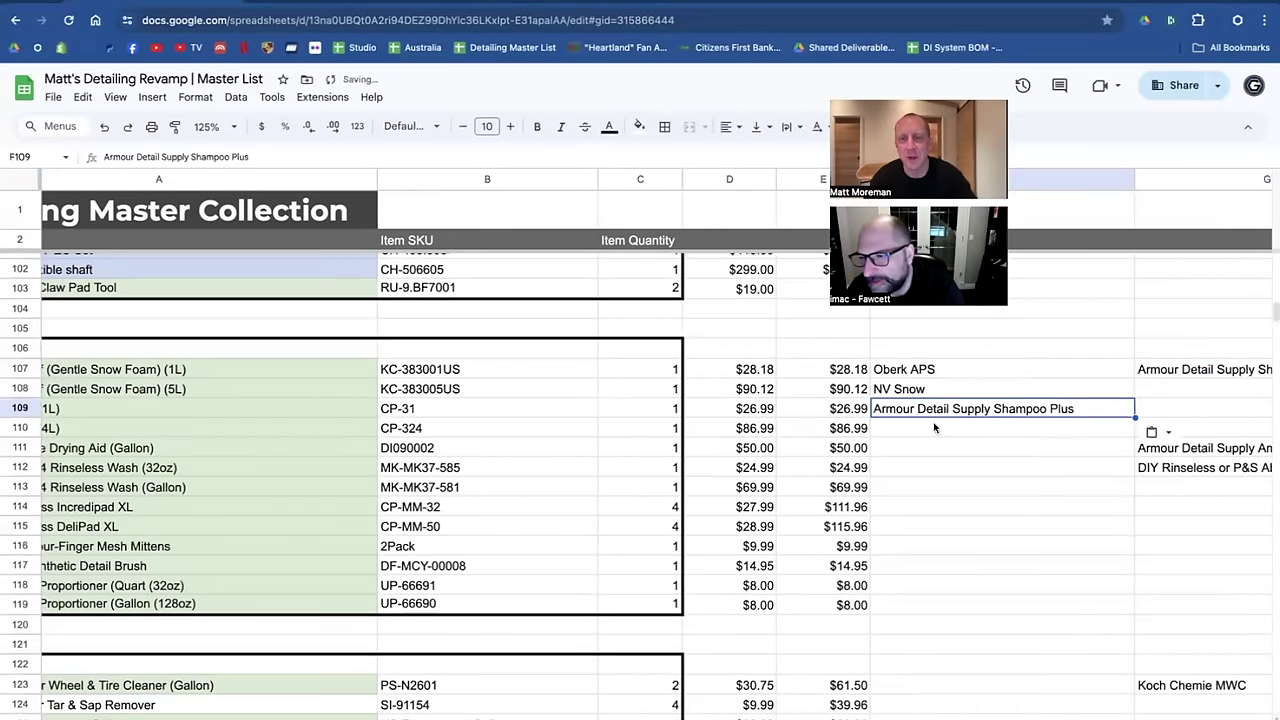
left_click(937, 428)
scroll(1035, 415, "left", 3)
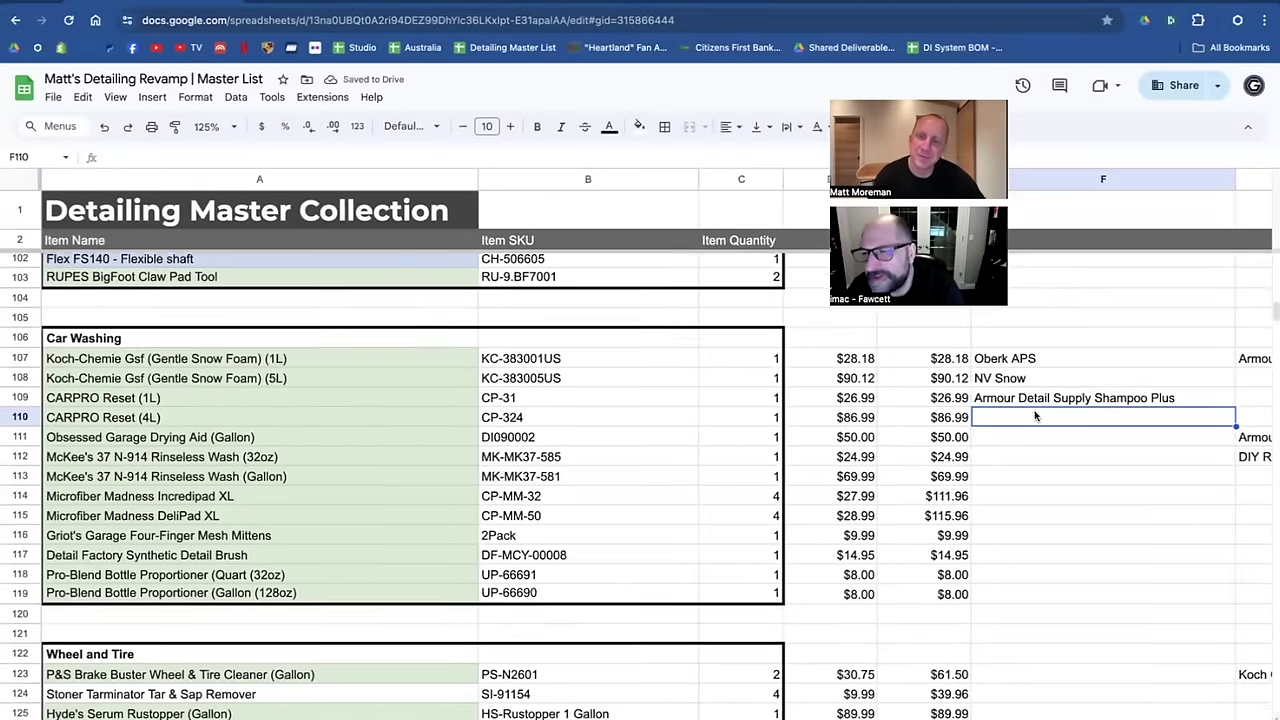
Look over the suggestion columns from the first rows of the sheet down past row 160, and return to the Car Washing section.
scroll(1035, 415, "down", 2)
scroll(1035, 415, "up", 4)
scroll(1035, 415, "down", 1)
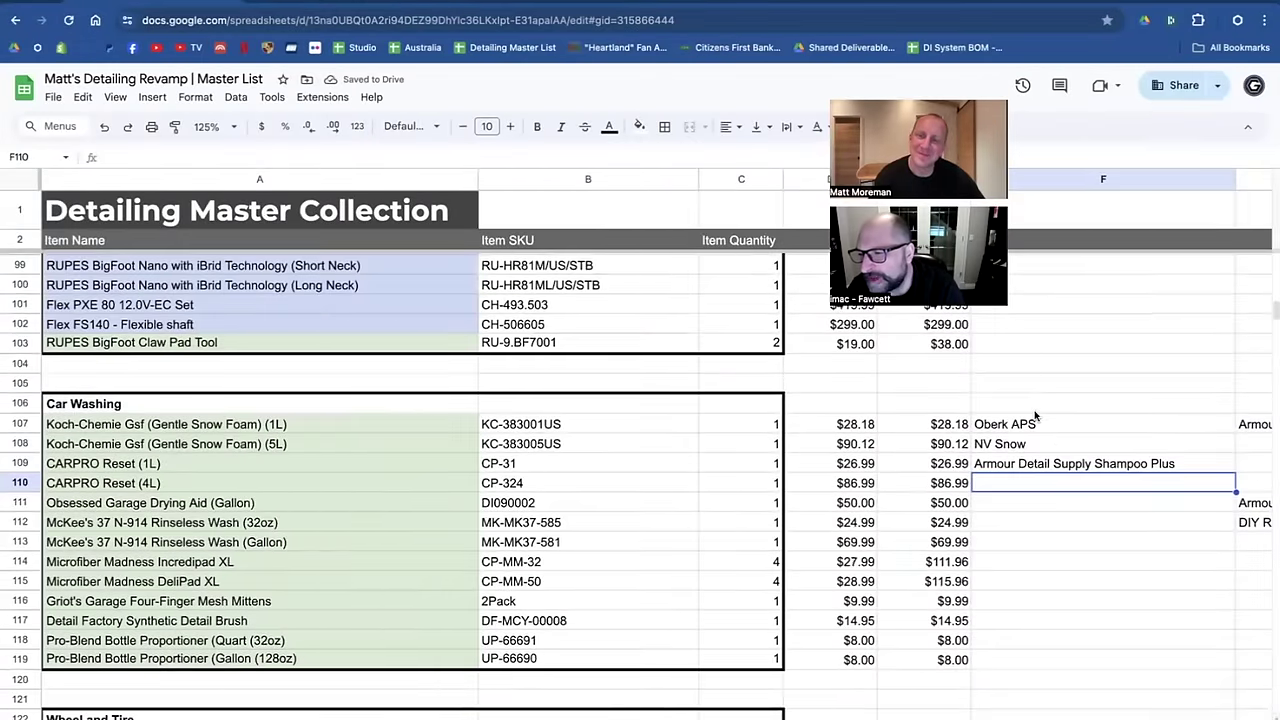
scroll(1035, 415, "right", 2)
scroll(1035, 415, "up", 20)
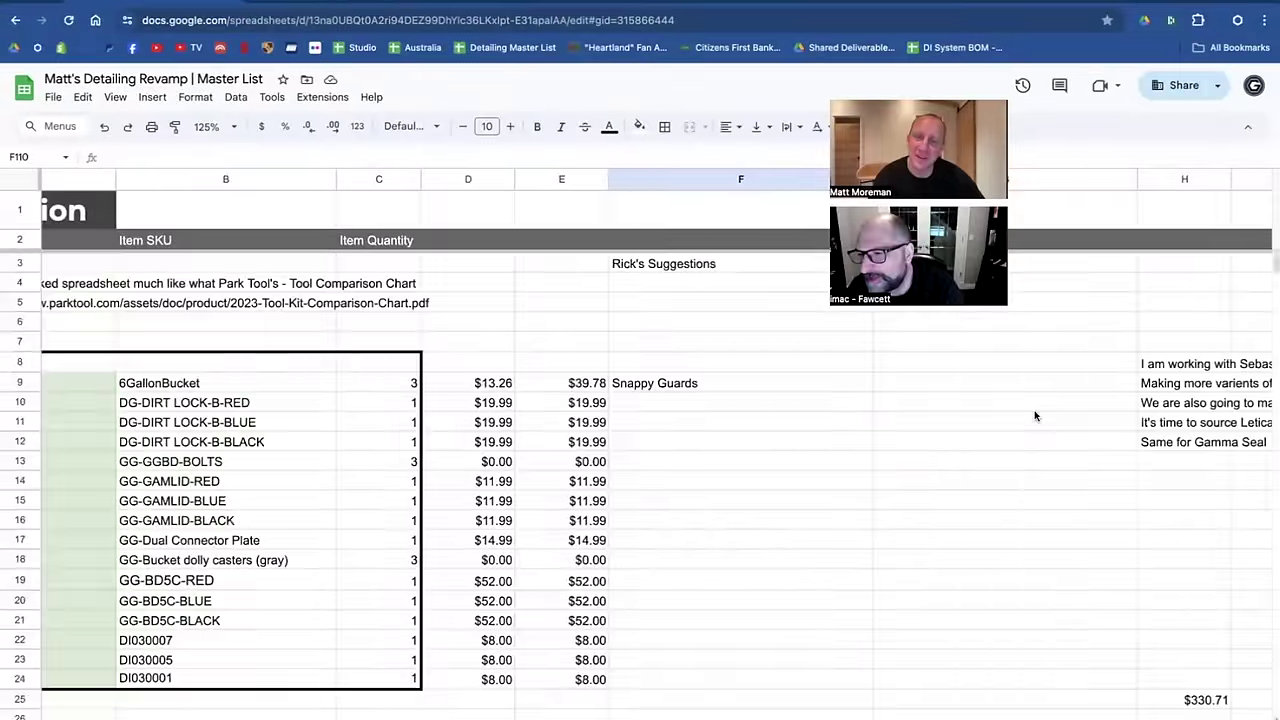
scroll(1035, 415, "down", 20)
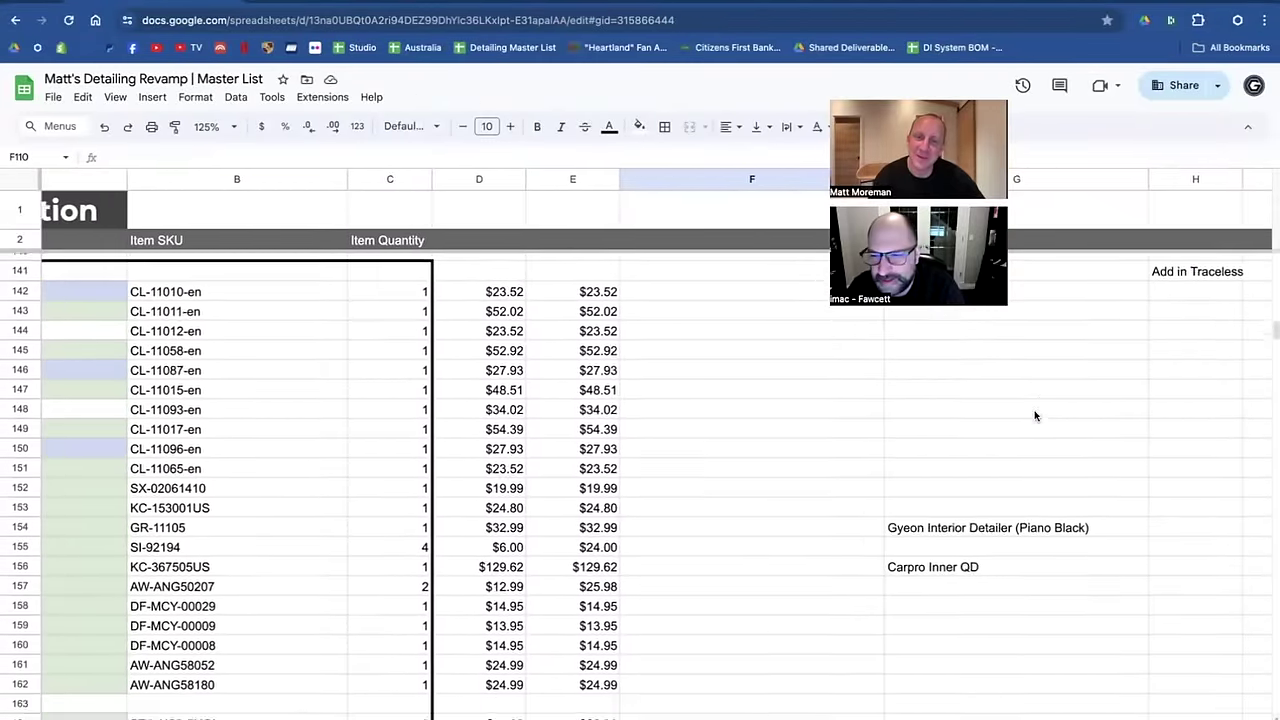
scroll(1035, 415, "left", 2)
scroll(1035, 415, "up", 8)
scroll(1035, 415, "left", 2)
scroll(1035, 415, "up", 5)
scroll(1035, 415, "down", 1)
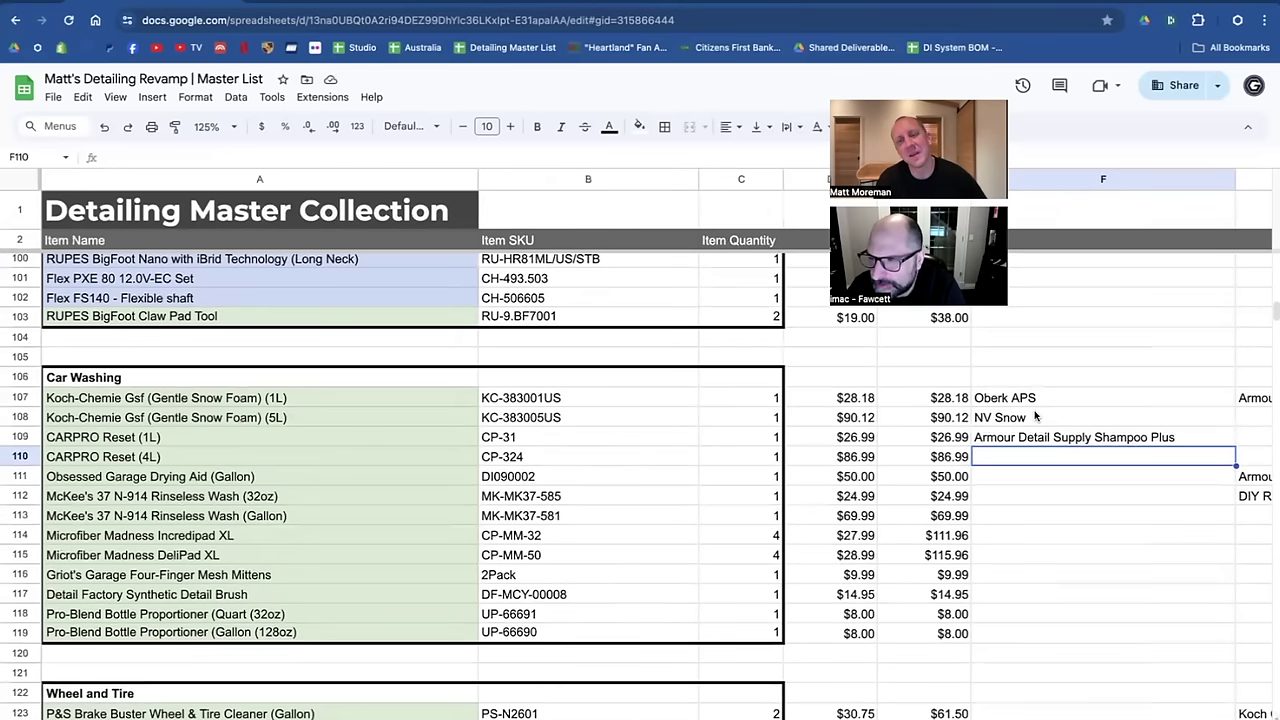
Enter the note "Sternagloss Sno, Adam's Strip Wash" beside CARPRO Reset (4L) in cell F110.
type("S")
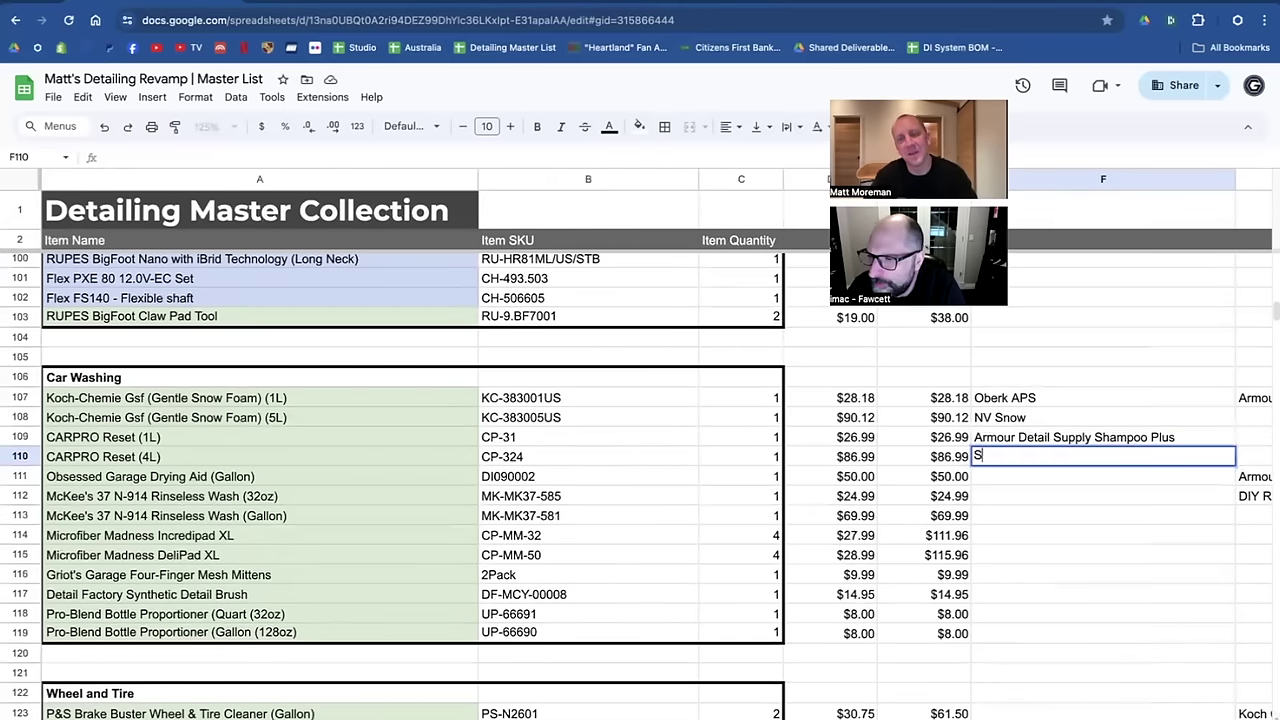
type("tel")
key("BackSpace")
key("BackSpace")
type("ernagloss")
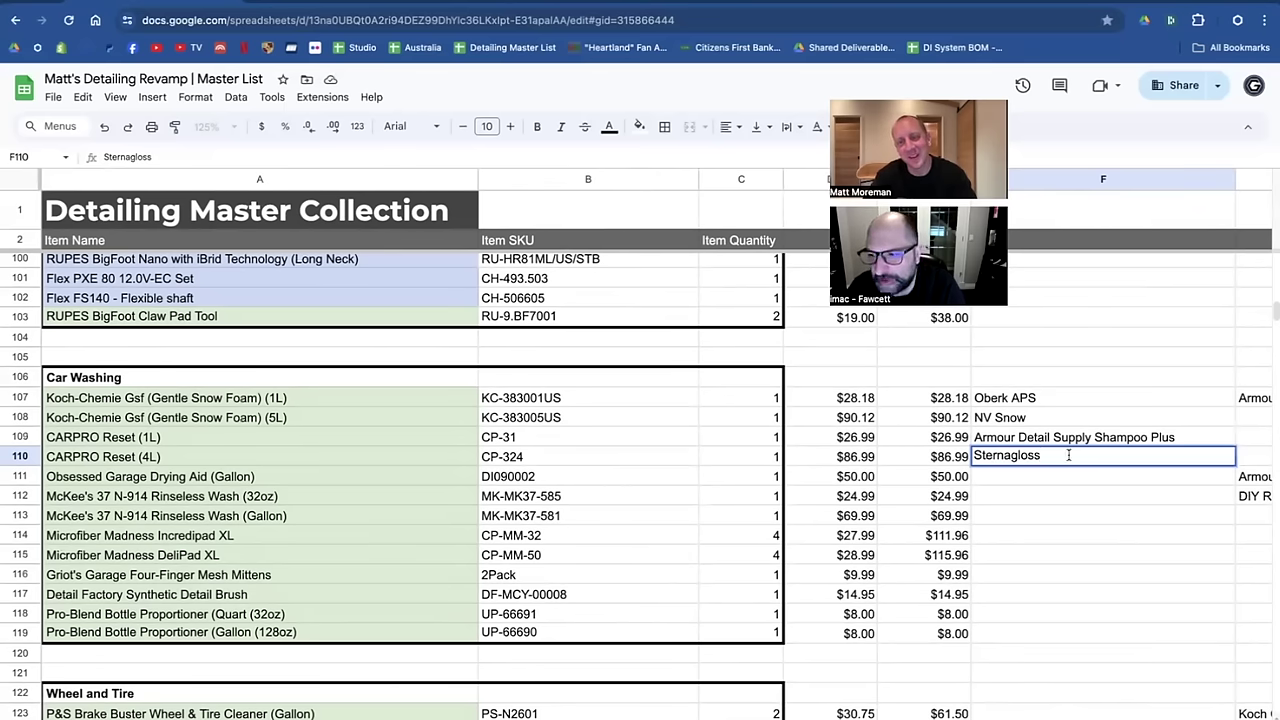
type(" ish")
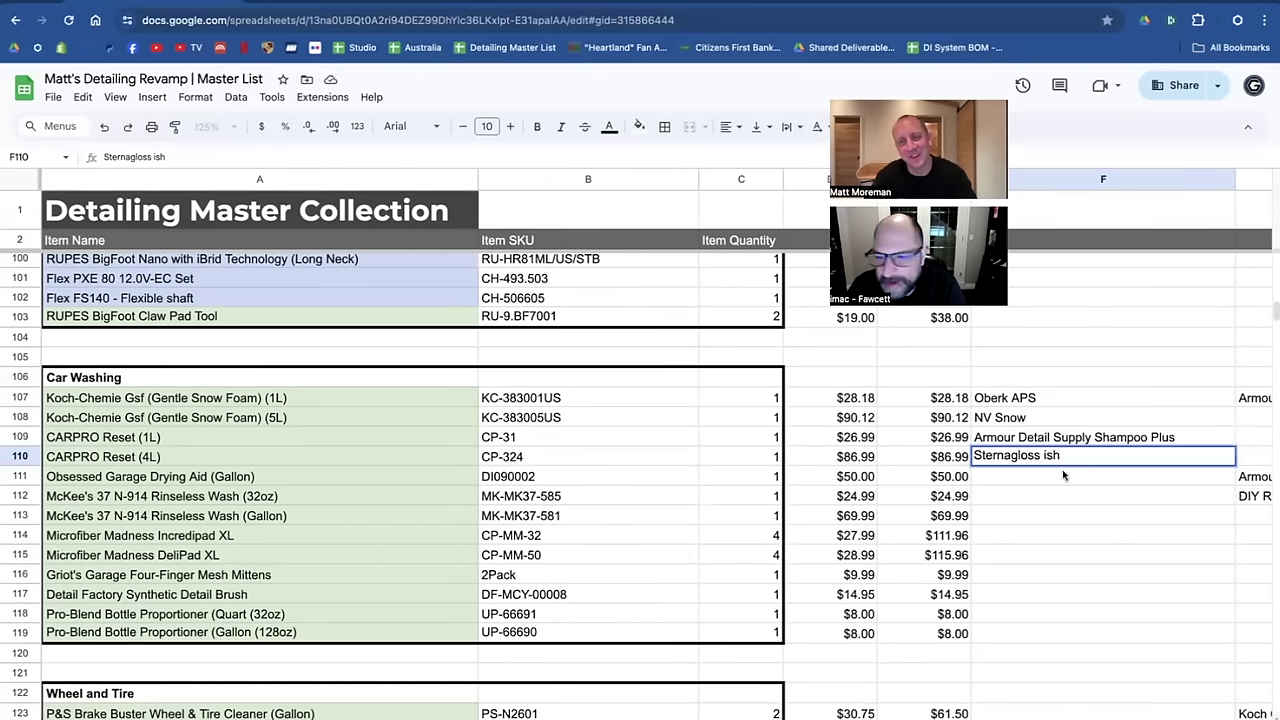
key("BackSpace")
key("BackSpace")
key("BackSpace")
type("Sno")
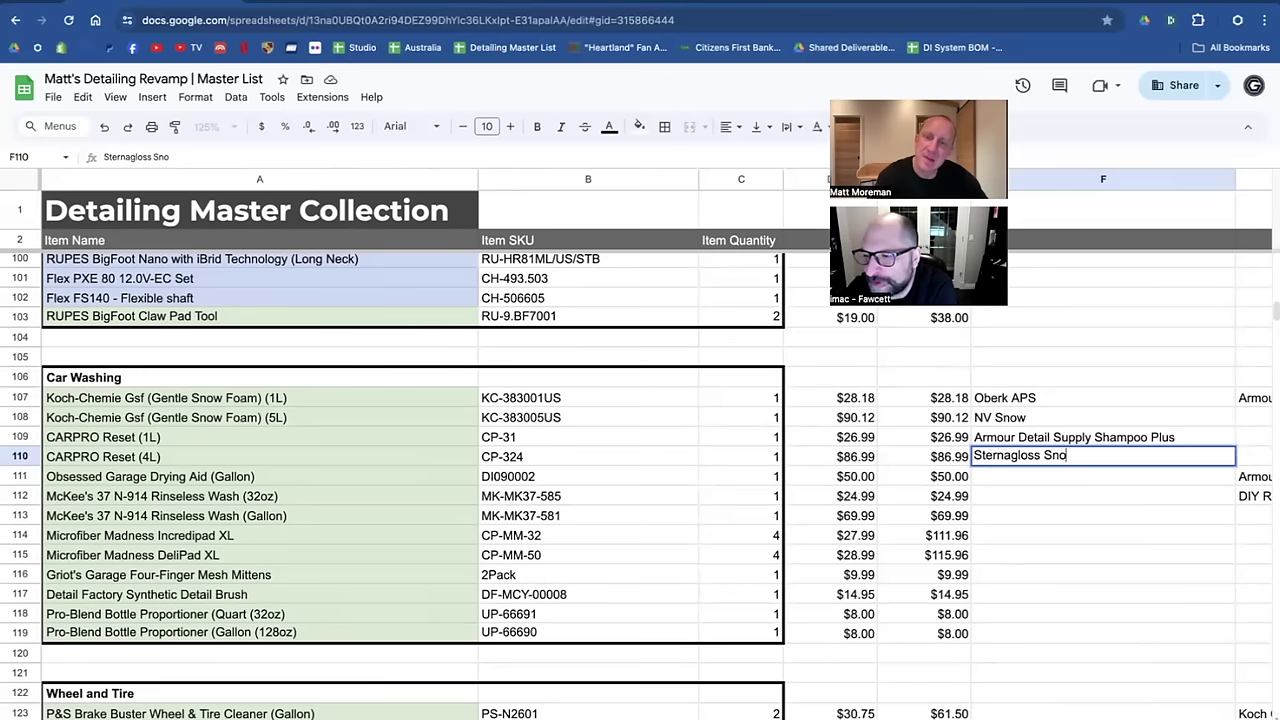
type(", A")
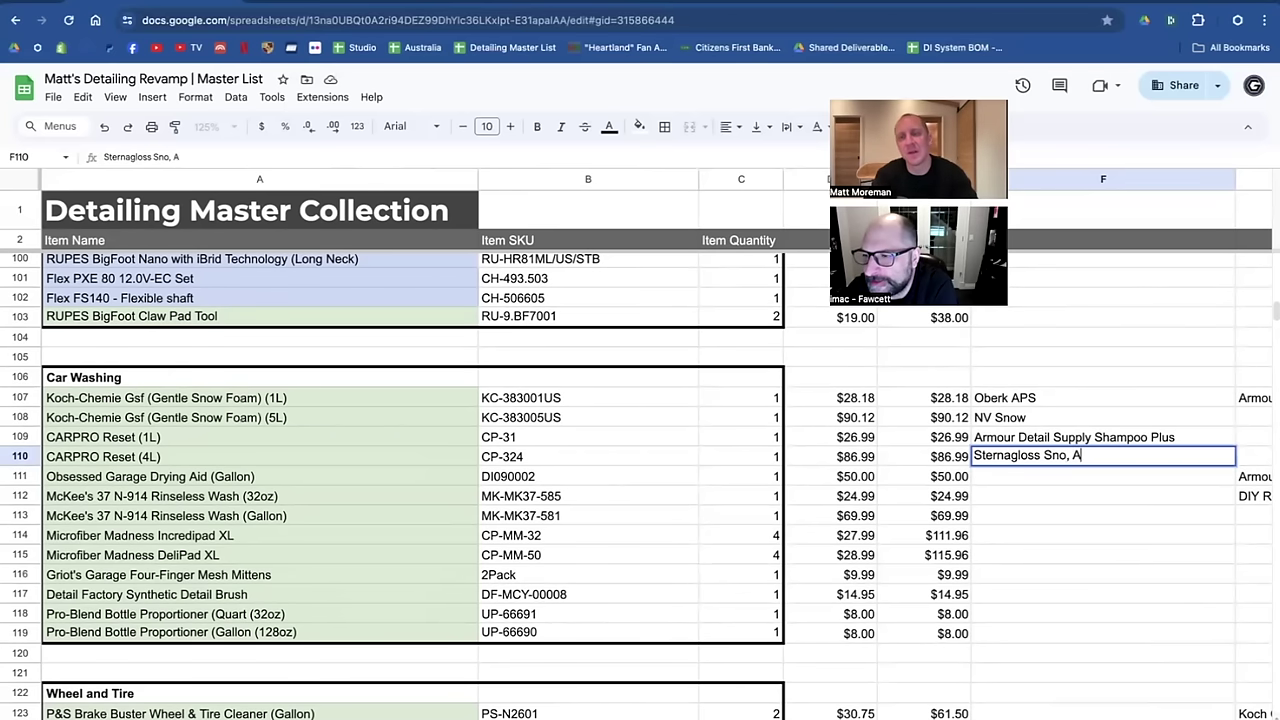
type("dam's Strip Wash")
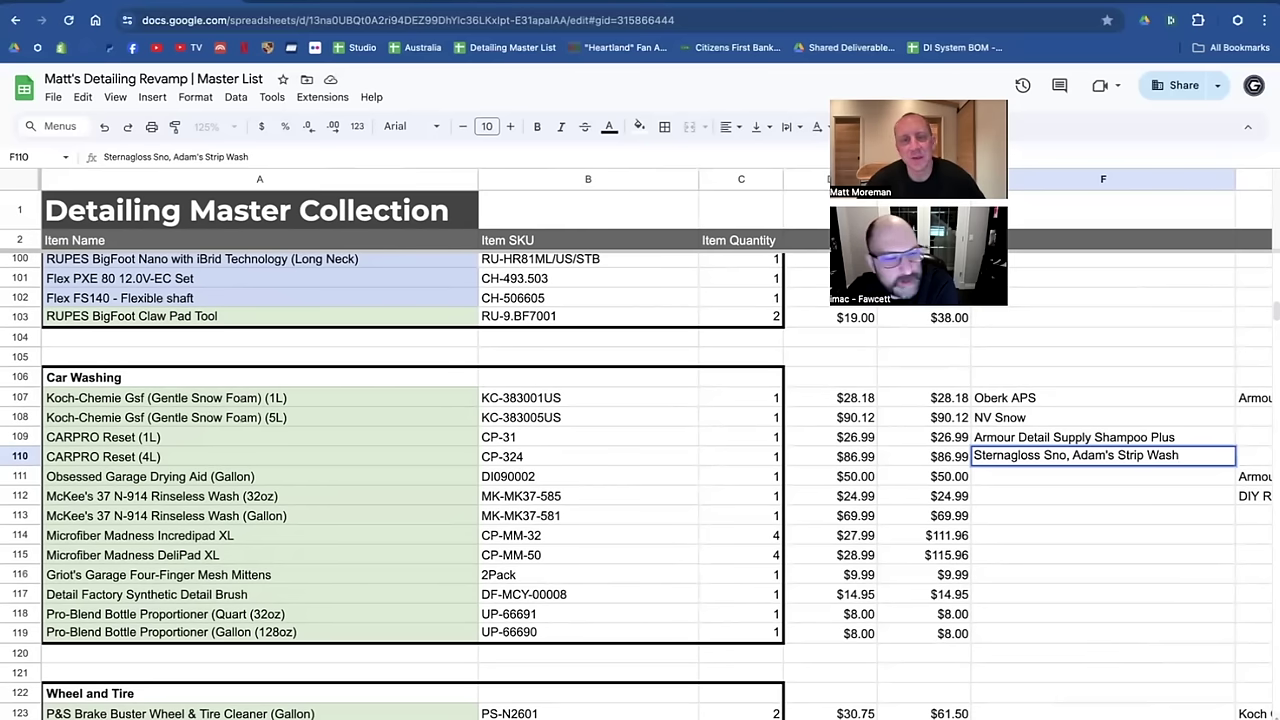
key("Return")
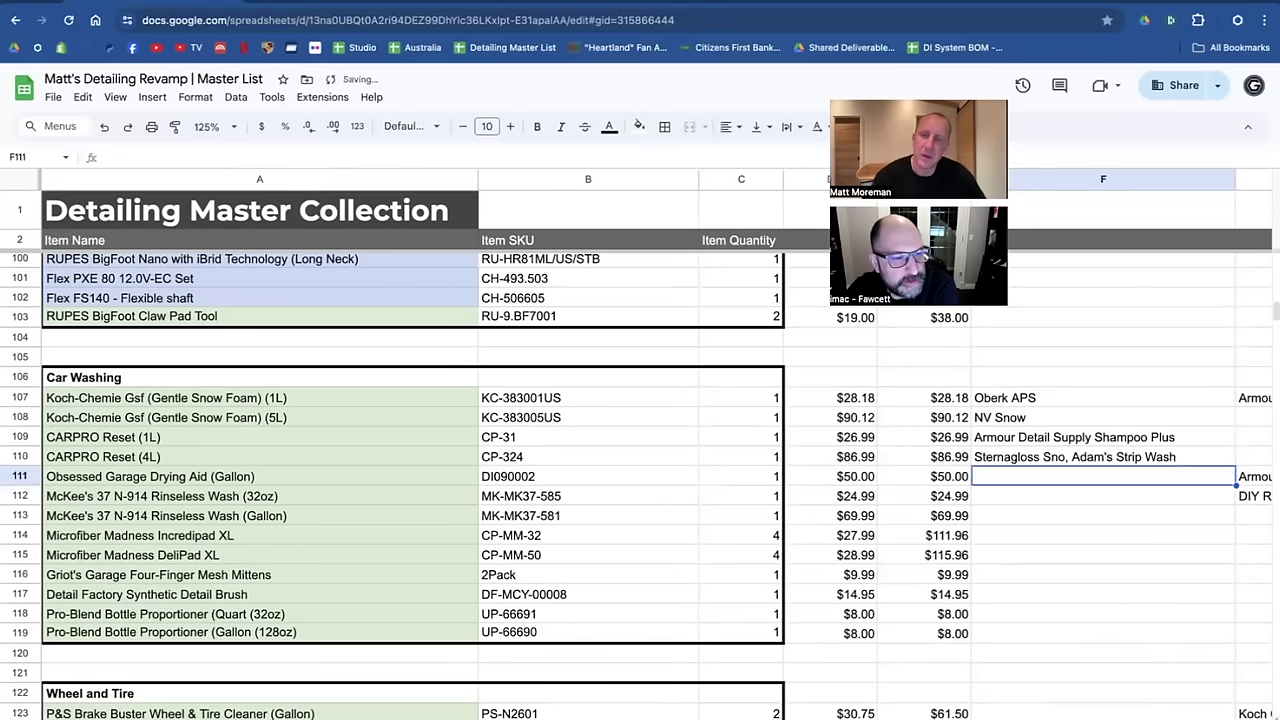
Enter the note "Detail Firm Defend" beside Obsessed Garage Drying Aid (Gallon) in cell F111.
key("Left")
key("Left")
key("Left")
key("Left")
key("Left")
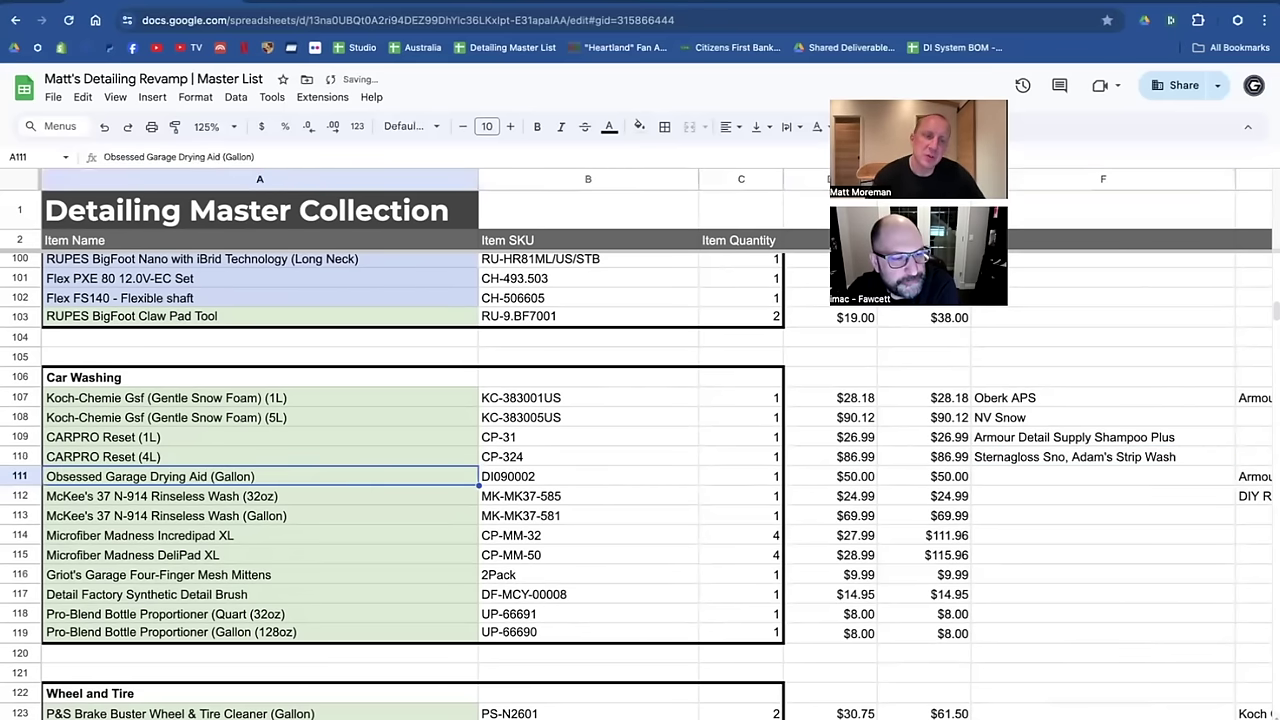
key("Right")
key("Right")
key("Right")
key("Right")
key("Right")
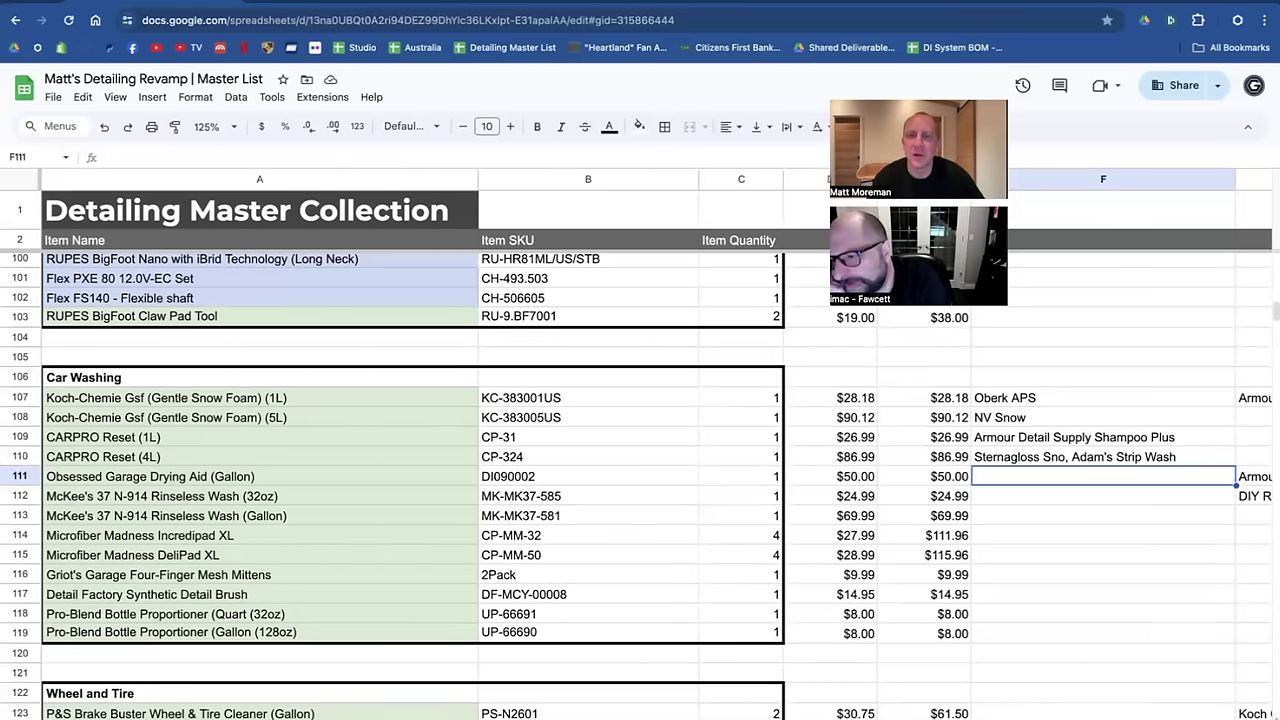
type("Detail Firm Defend")
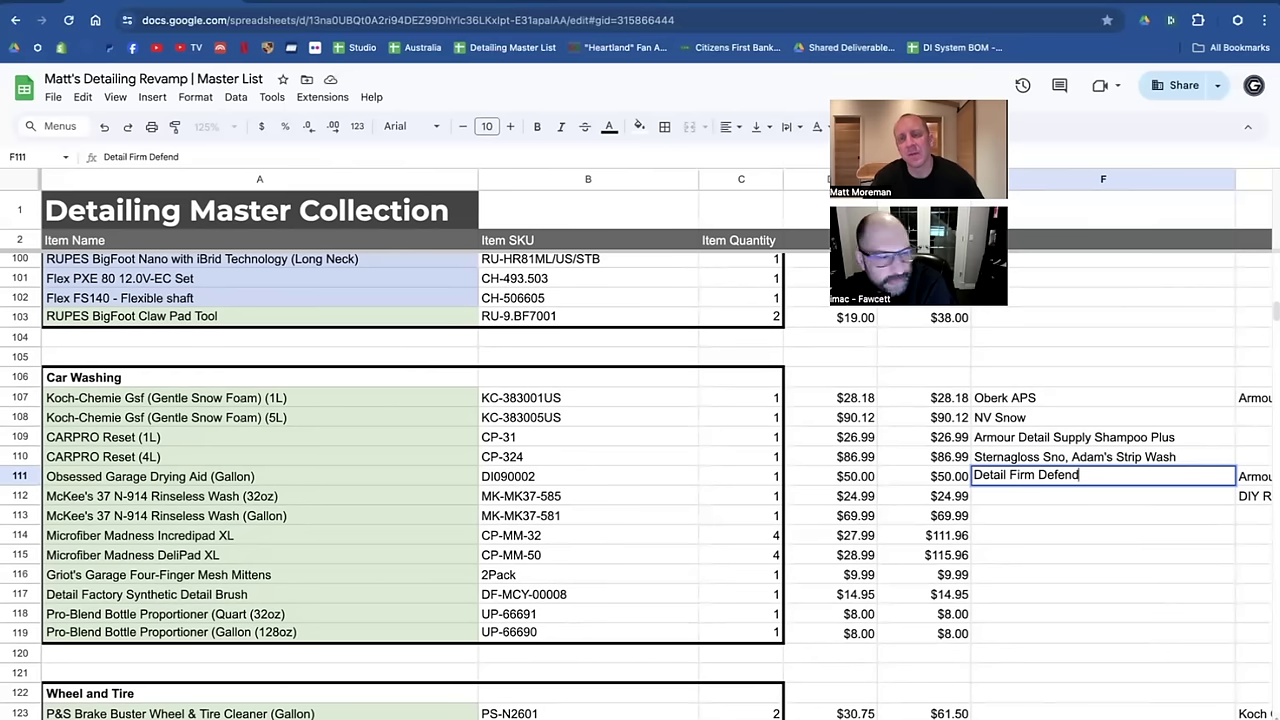
key("Return")
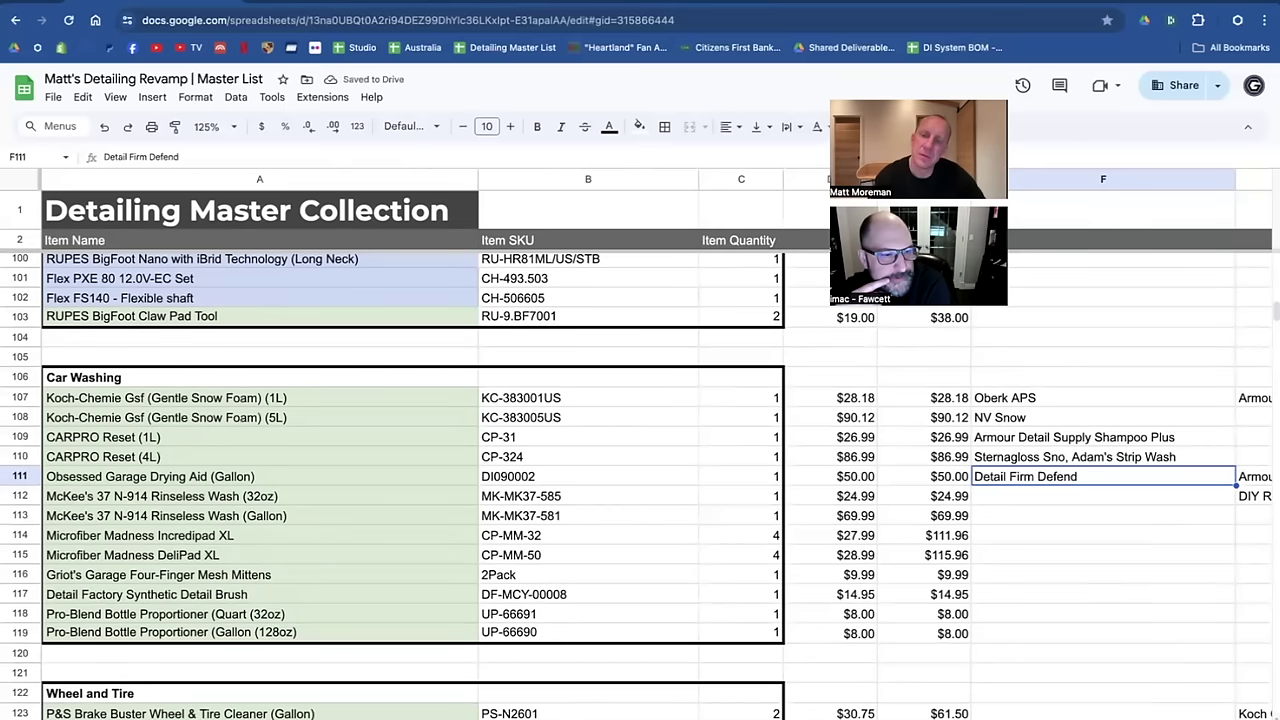
Go over the Obsessed Garage Drying Aid row and the two McKee's 37 N-914 Rinseless Wash rows.
key("Left")
key("Left")
key("Left")
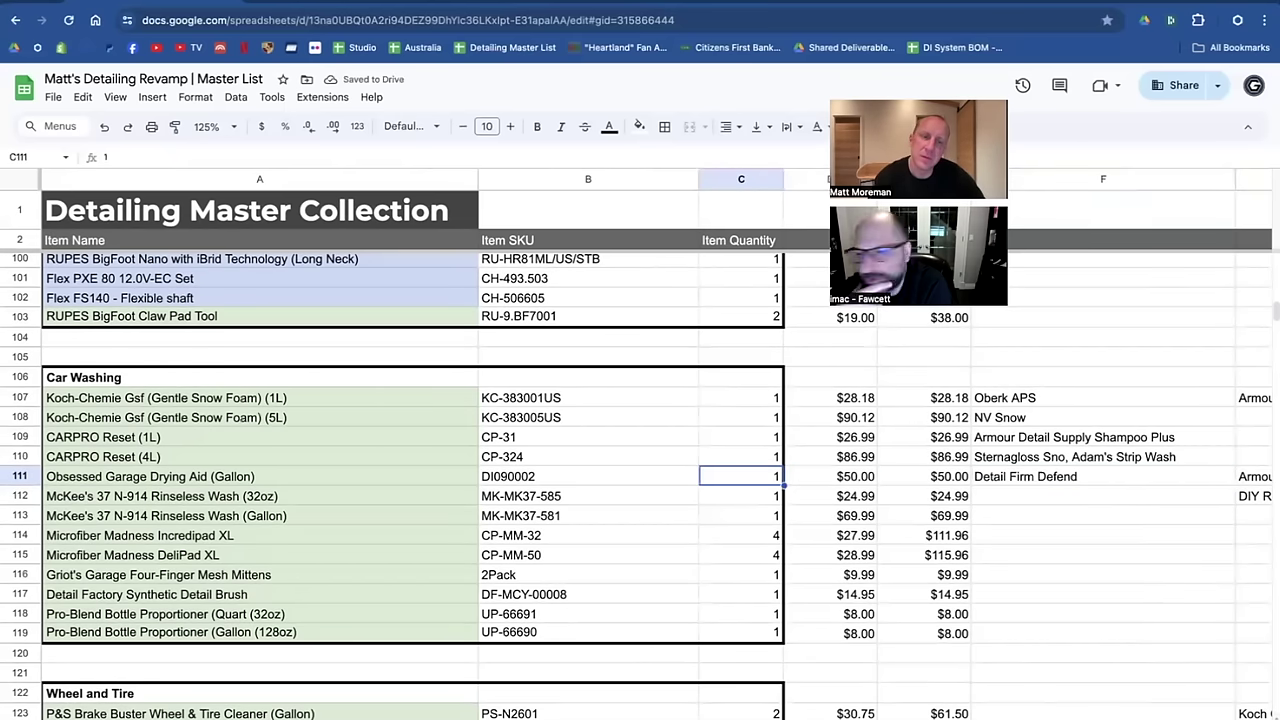
key("Left")
key("Left")
key("Right")
key("Right")
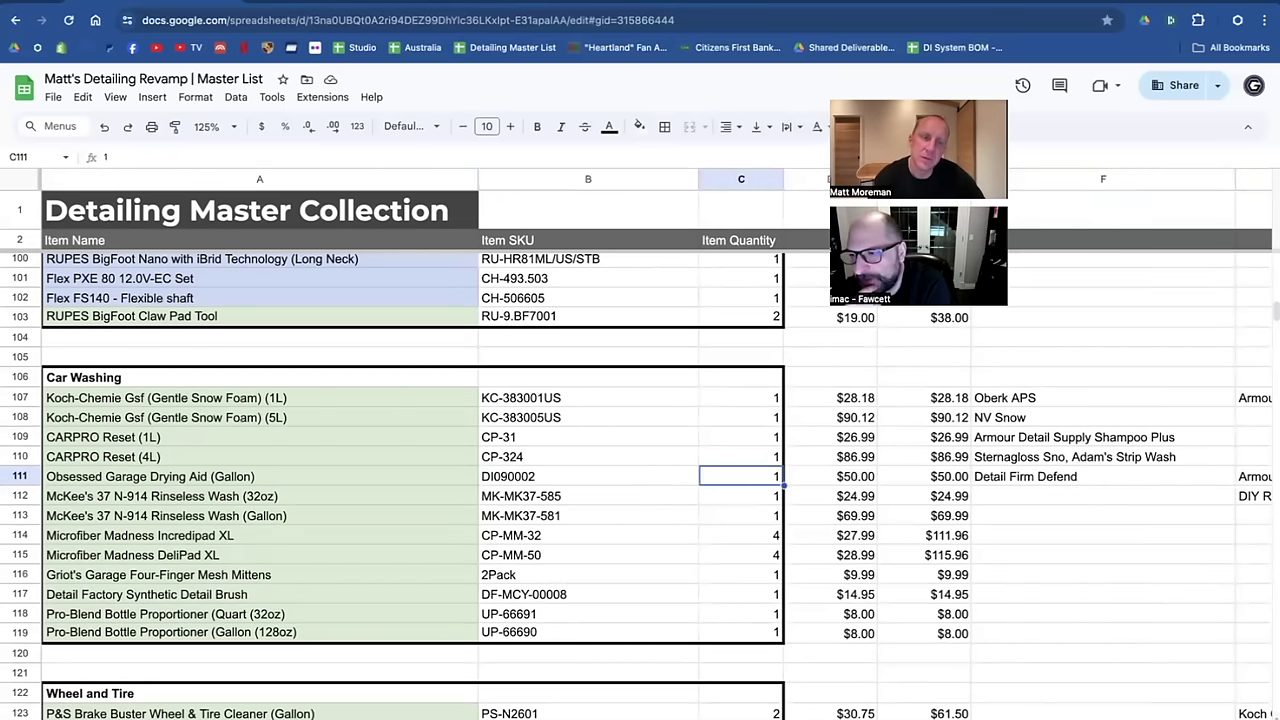
key("Left")
key("Left")
key("Down")
key("Down")
key("Up")
key("Up")
key("Down")
key("Down")
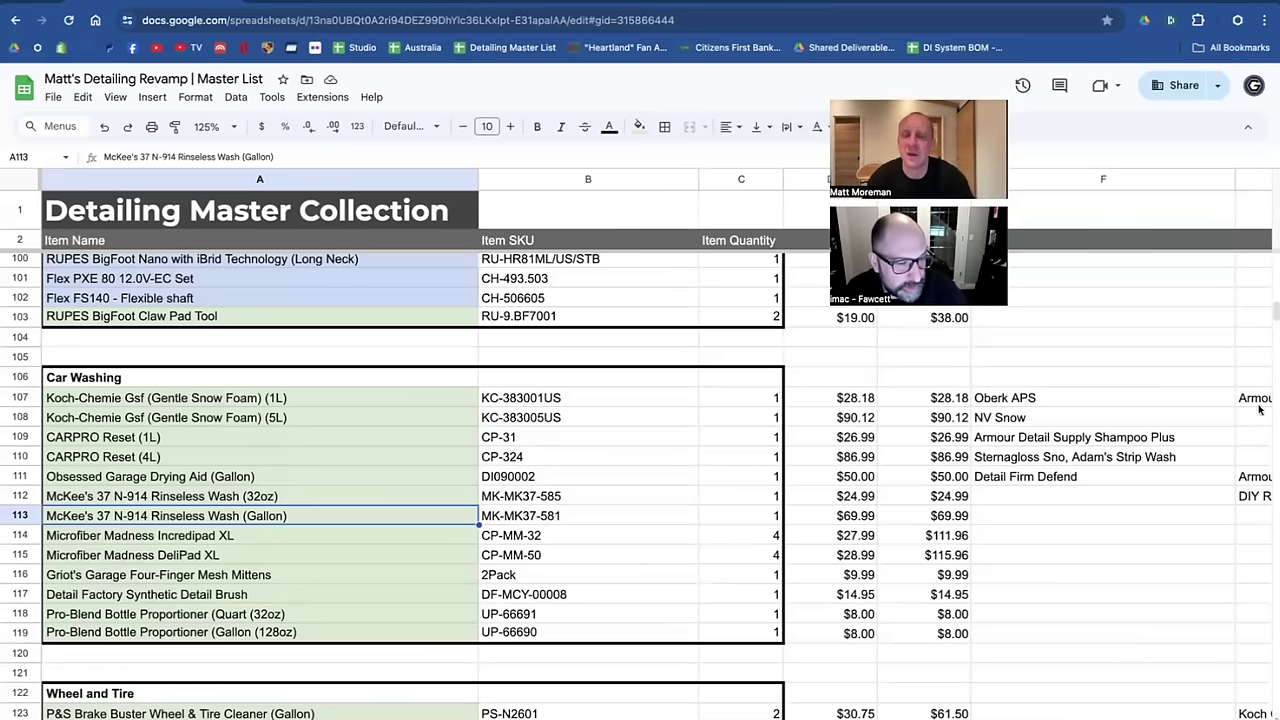
Enter the note "Carpro Merino Wool" beside McKee's 37 N-914 Rinseless Wash (32oz) in cell F112.
left_click(1055, 498)
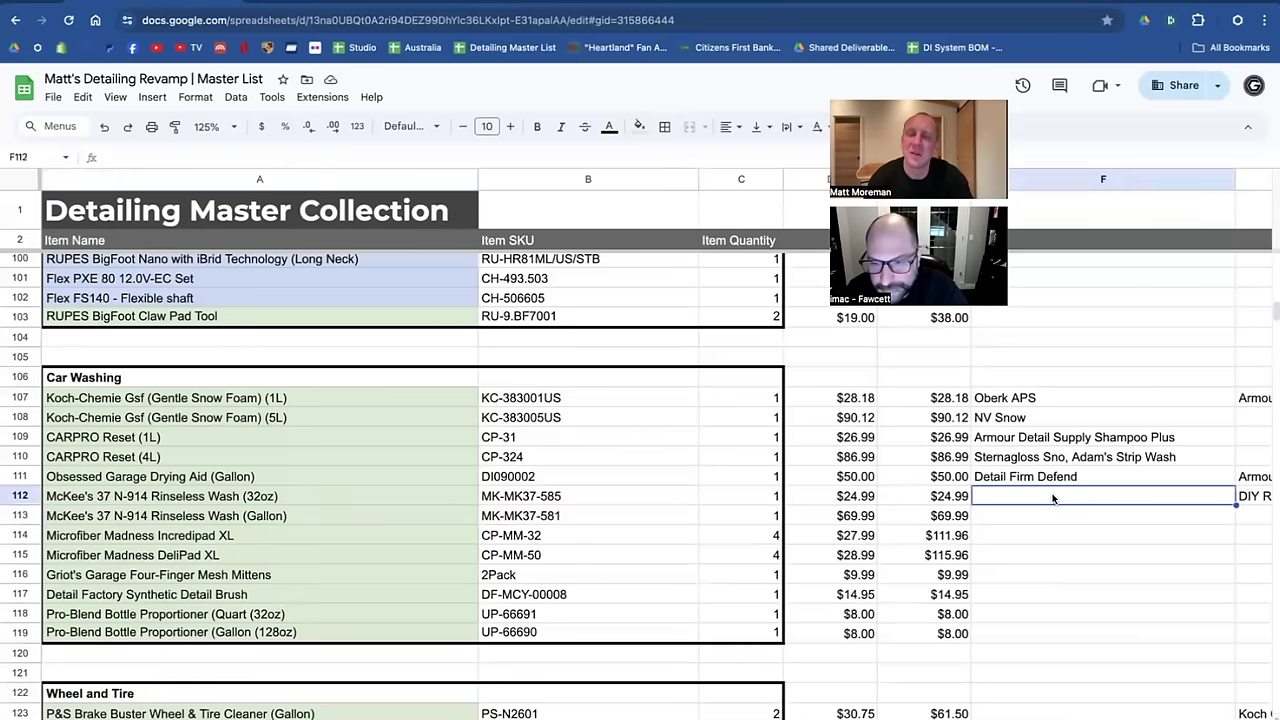
type("Carpro Merino")
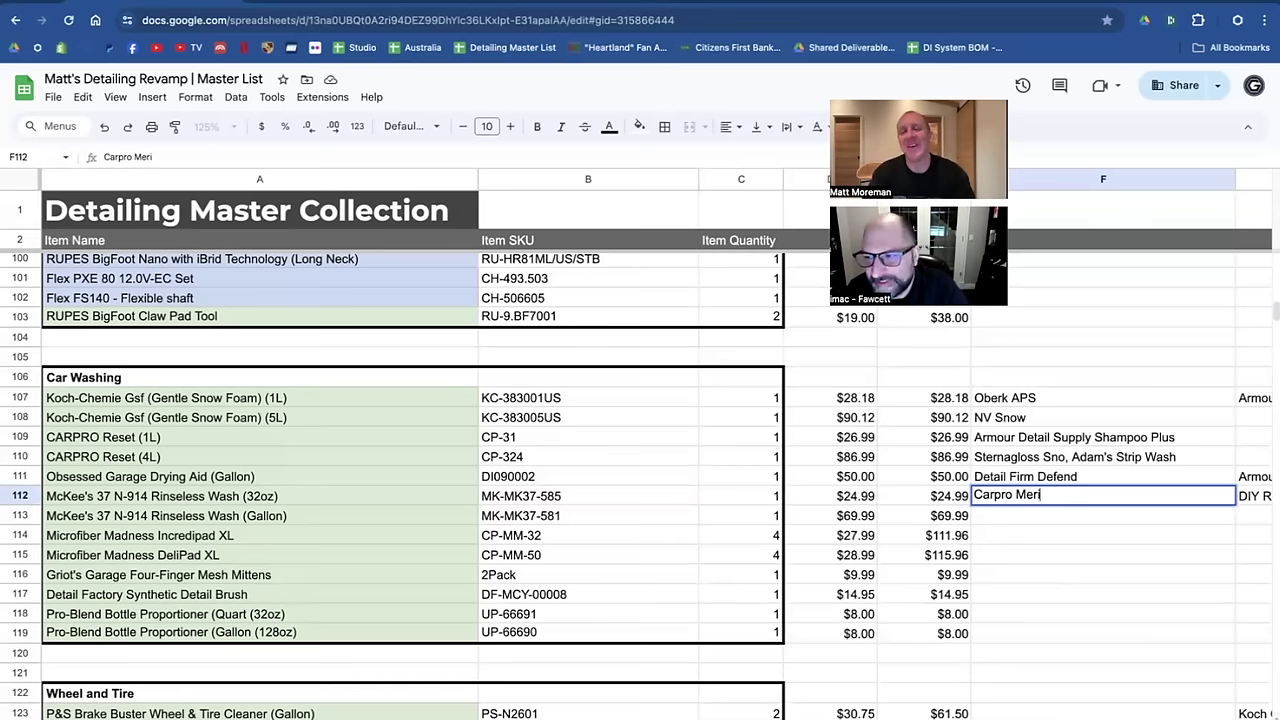
key("Return")
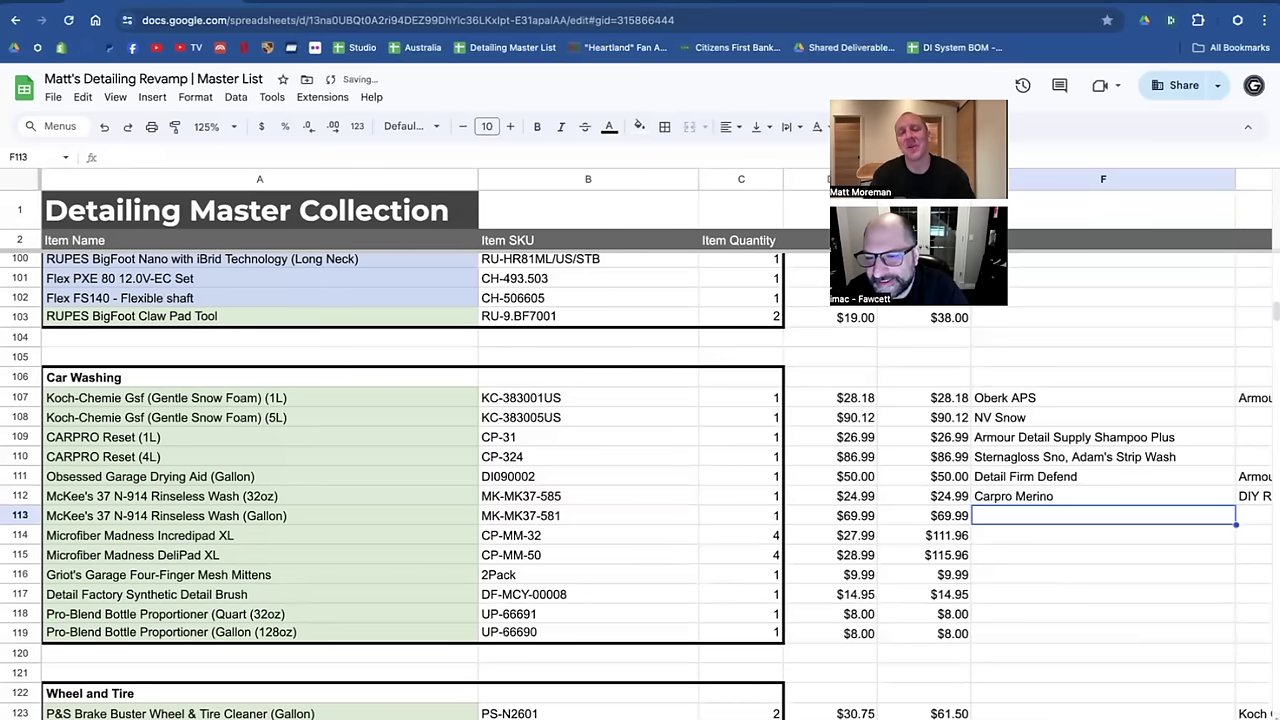
left_click(1083, 497)
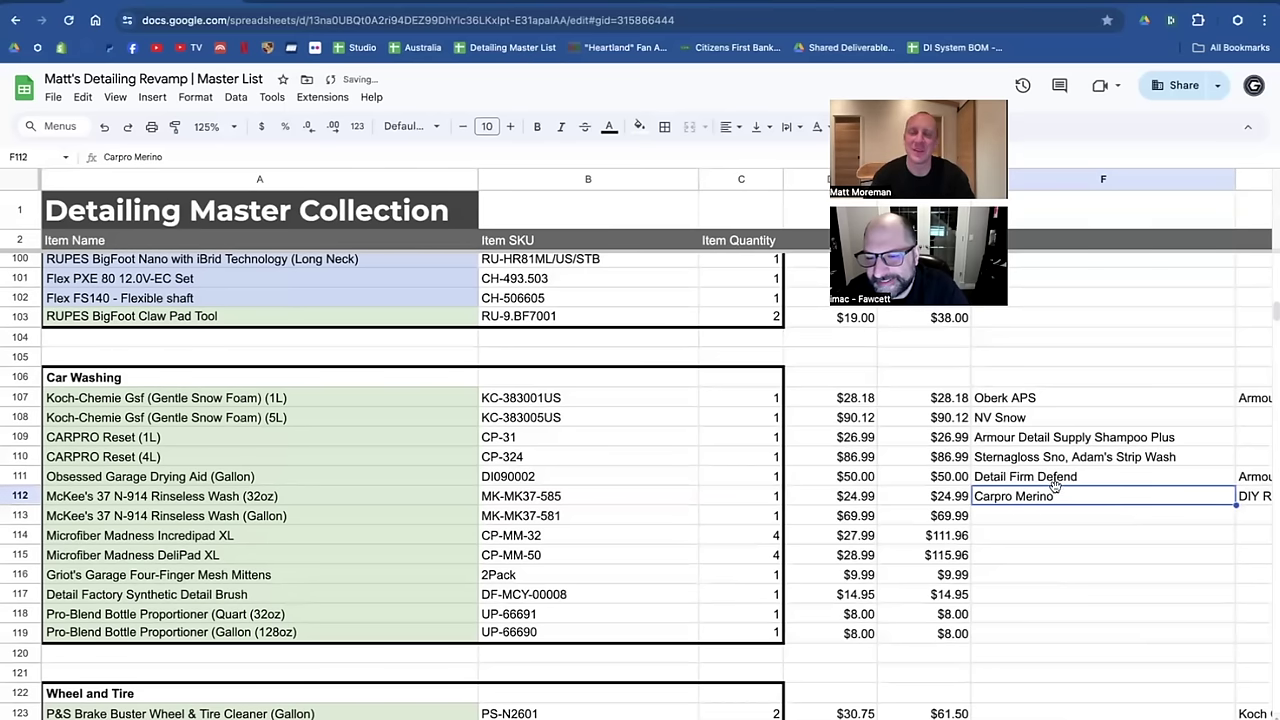
triple_click(1062, 494)
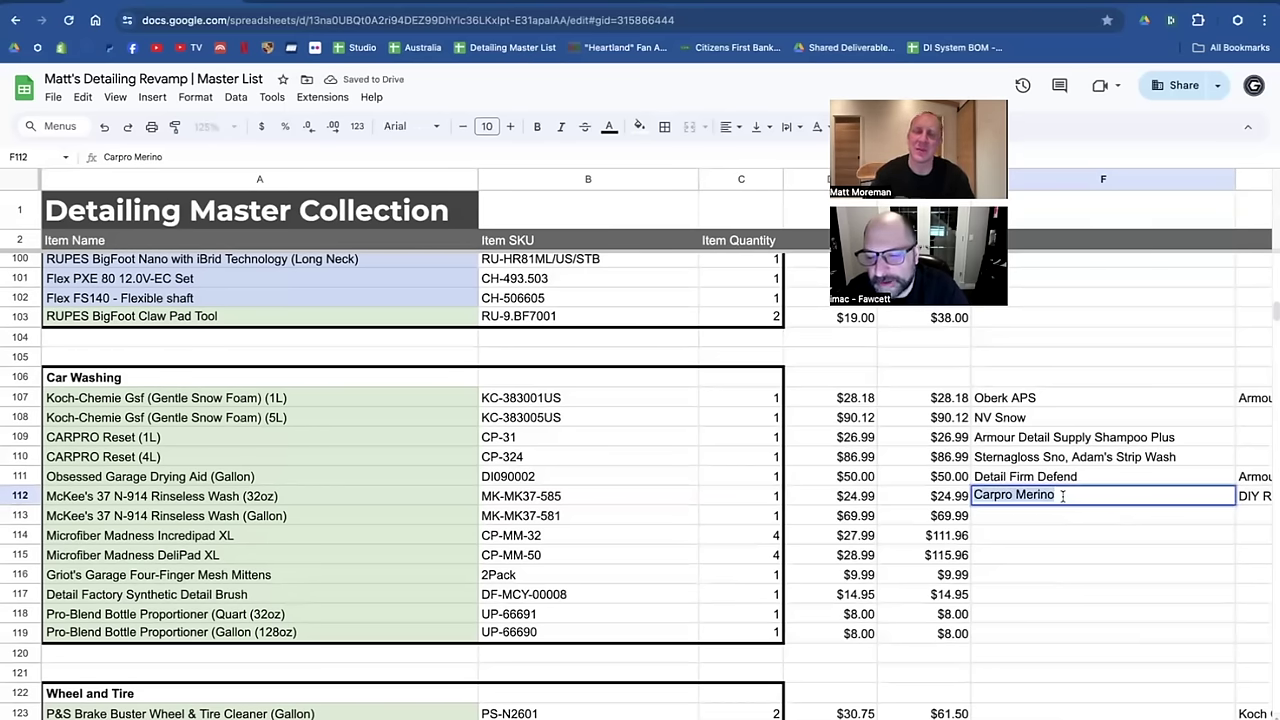
left_click(1062, 494)
type("Wool")
key("Return")
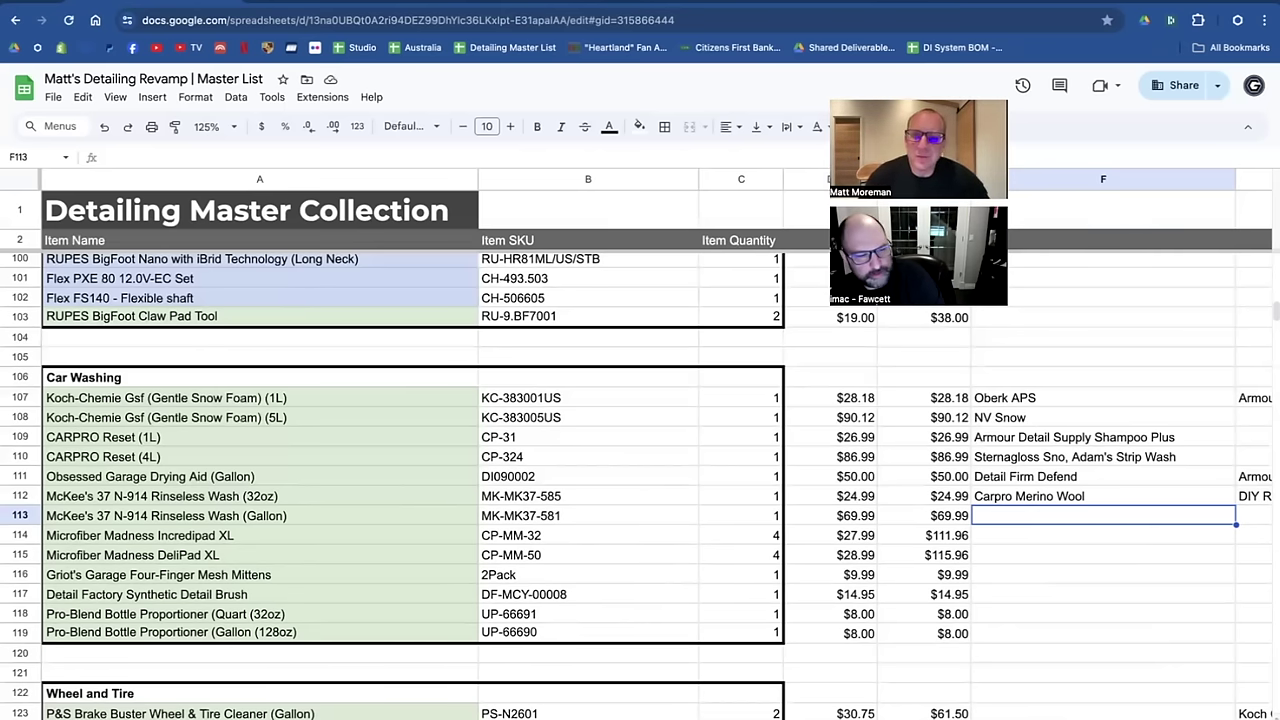
Go over the Car Washing items around Griot's Garage Four-Finger Mesh Mittens, ending on Detail Factory Synthetic Detail Brush in row 117.
key("Down")
key("Down")
key("Down")
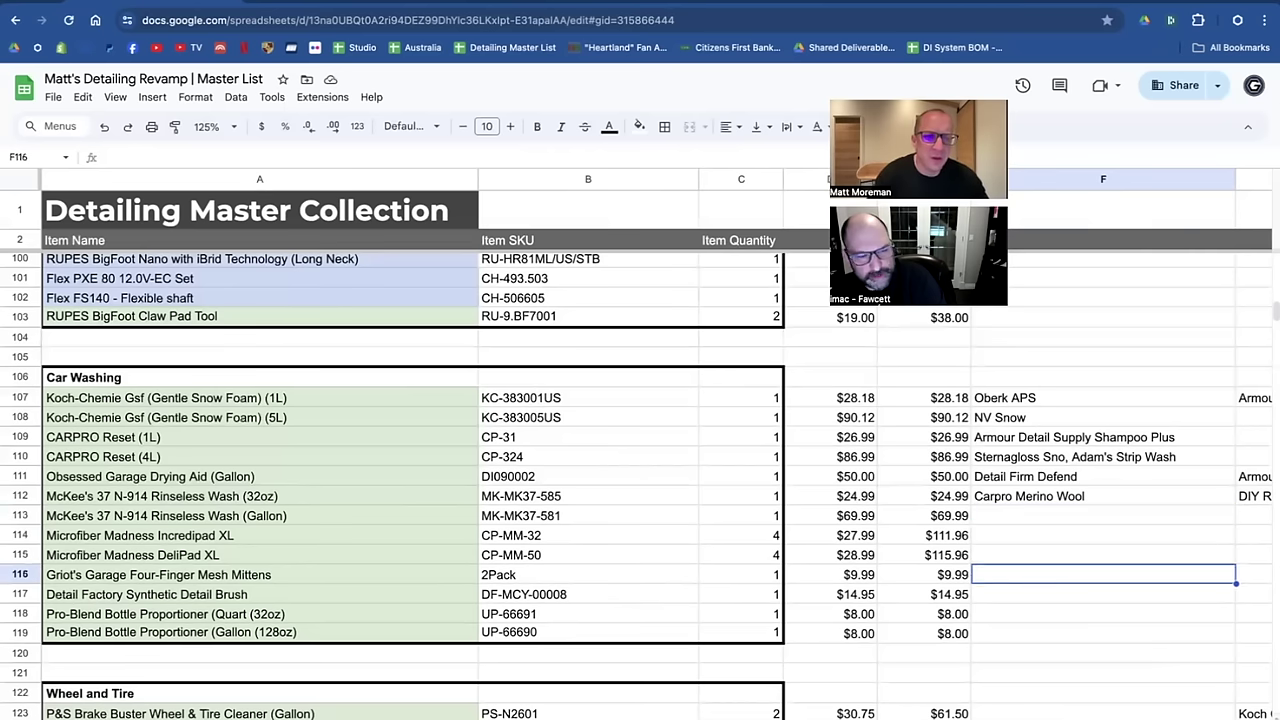
key("Left")
key("Left")
key("Left")
key("Left")
key("Left")
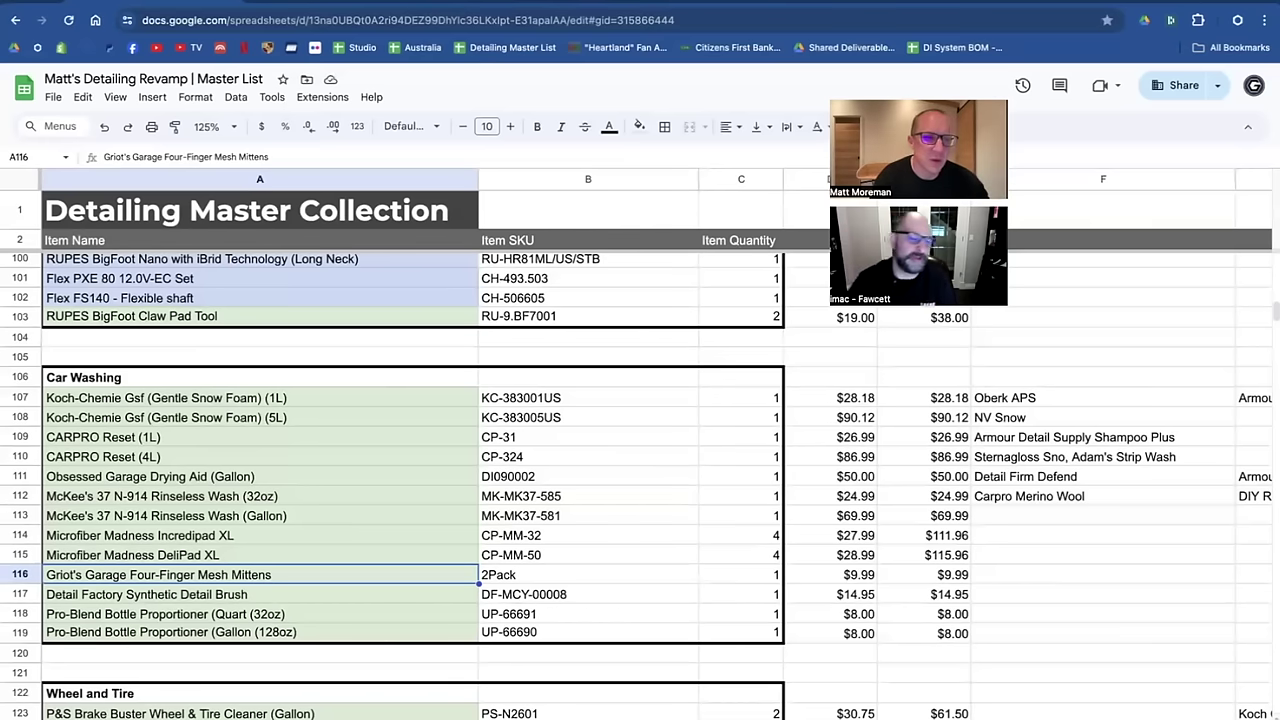
key("Up")
key("Down")
key("Down")
key("Up")
key("Down")
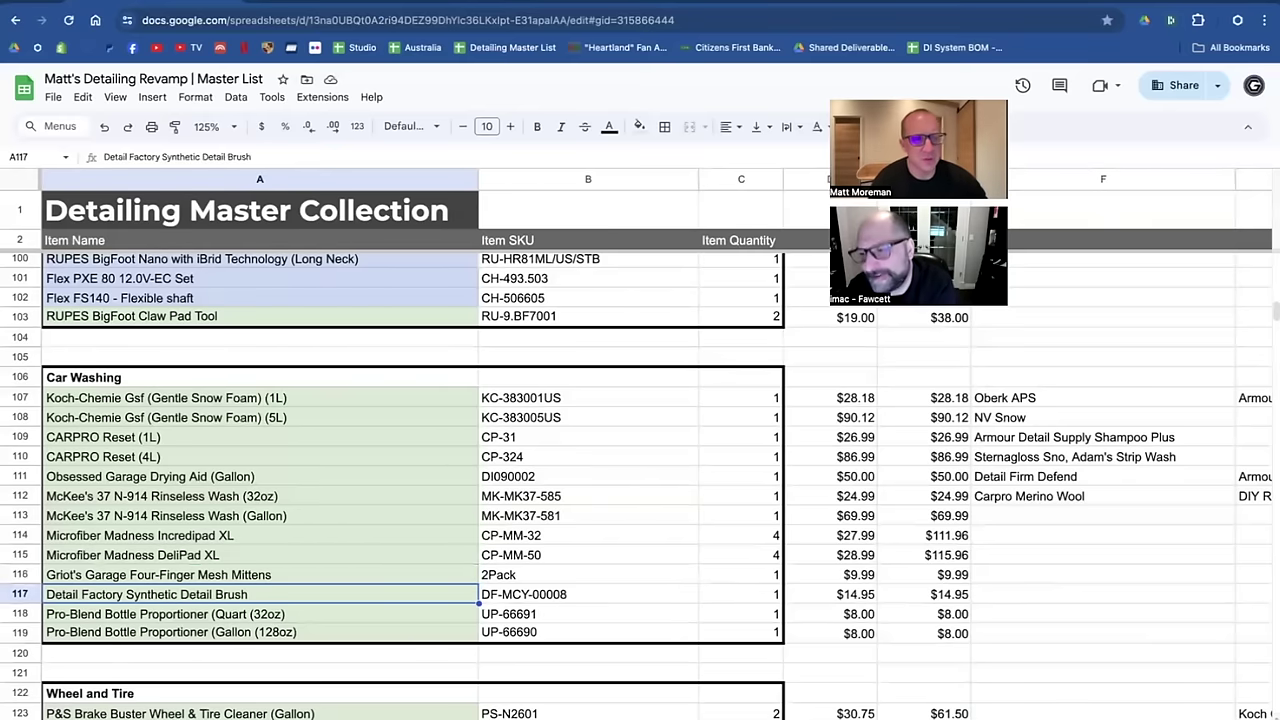
Check the Wheel and Tire section, select the Lambskin Wheel Mitt row 133, and return to the Car Washing items.
scroll(636, 486, "down", 5)
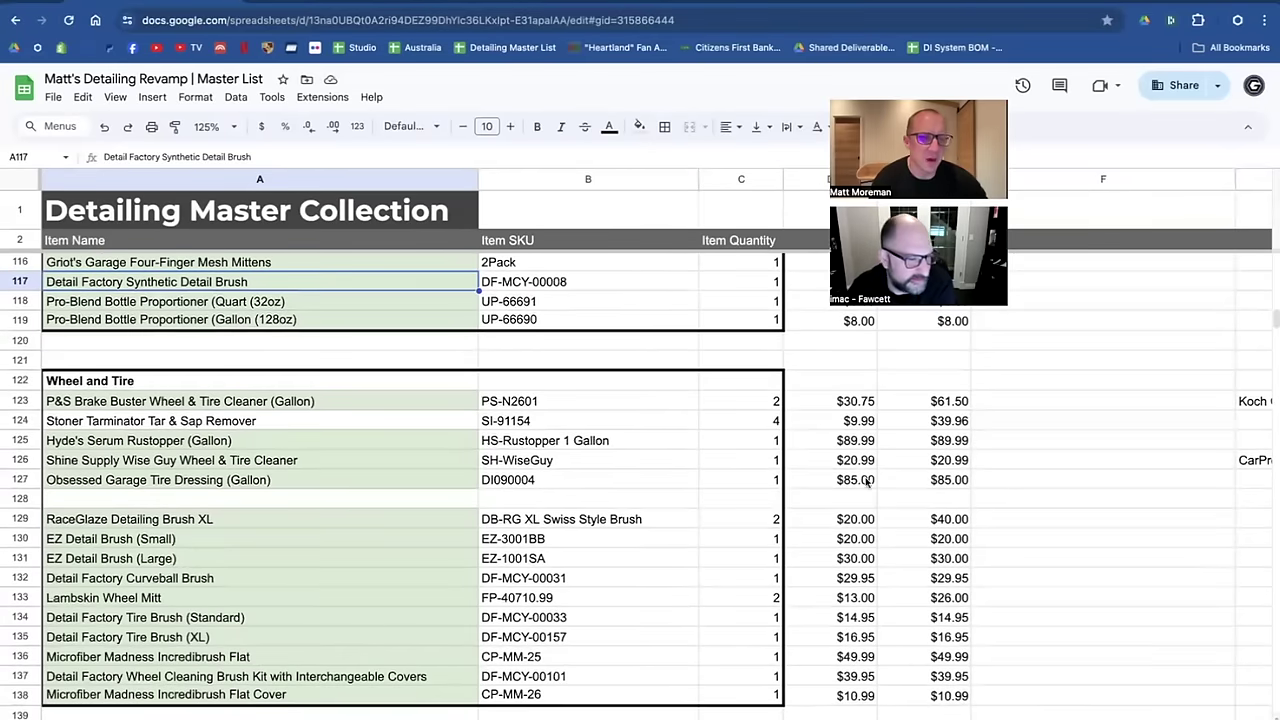
left_click(17, 597)
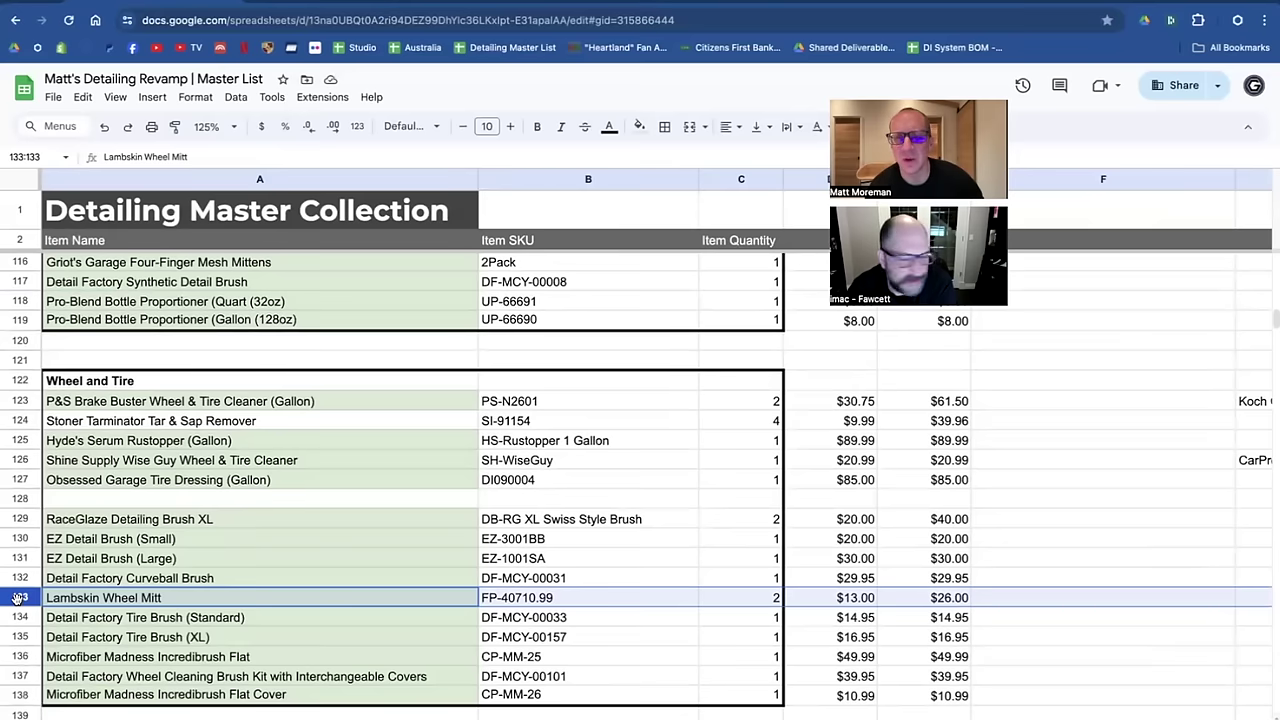
scroll(17, 597, "up", 1)
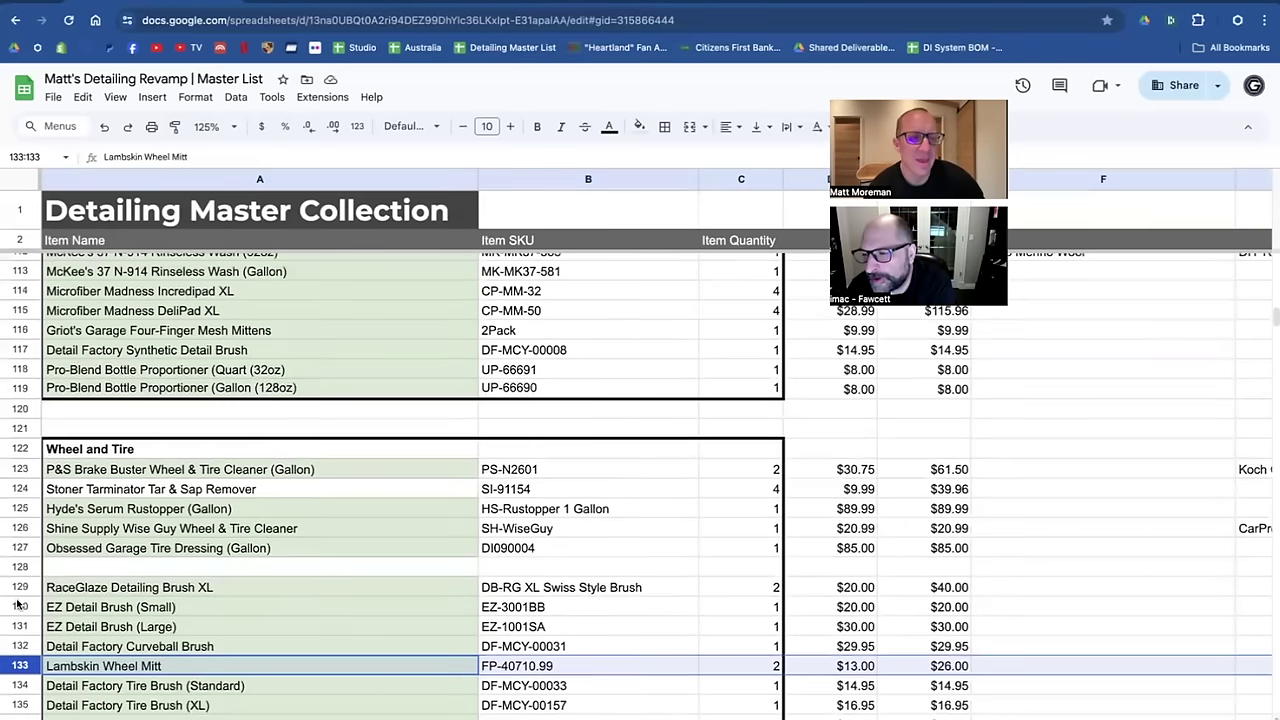
scroll(17, 602, "up", 1)
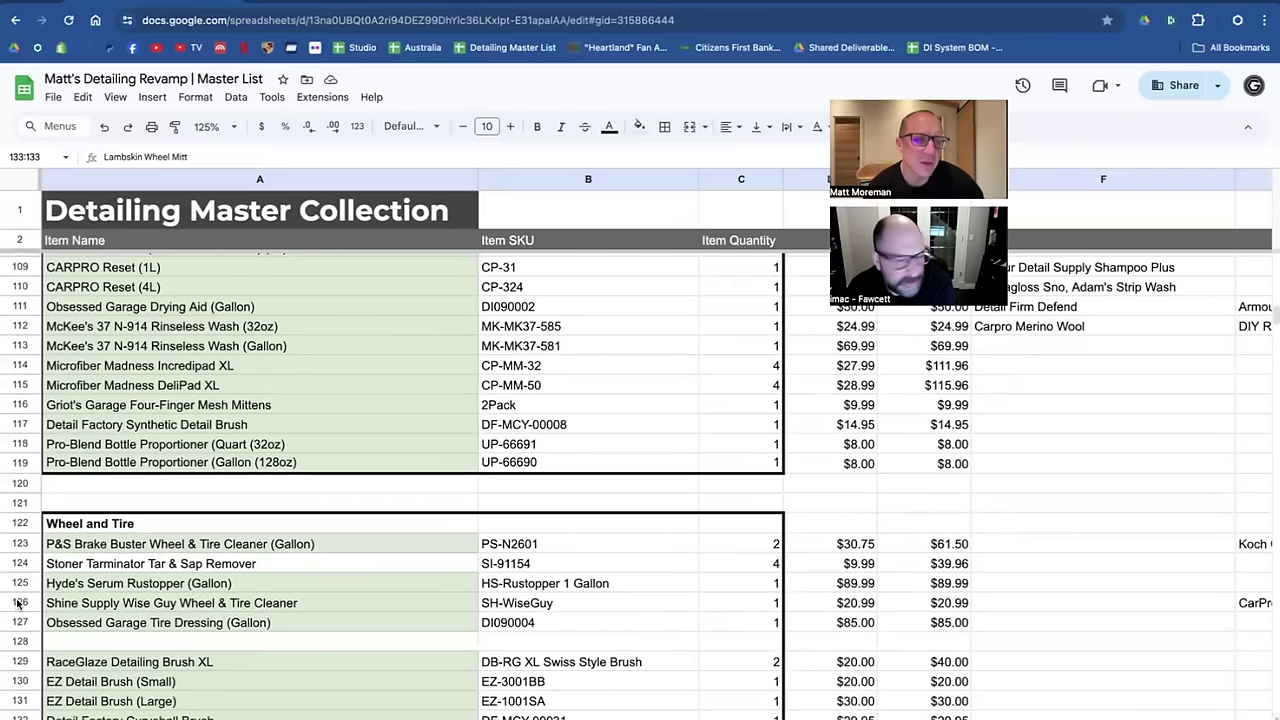
Search the Obsessed Garage store for "griots mitt", view the Griot's Garage Four-Finger Mesh Mittens page, and return to the spreadsheet.
left_click(161, 405)
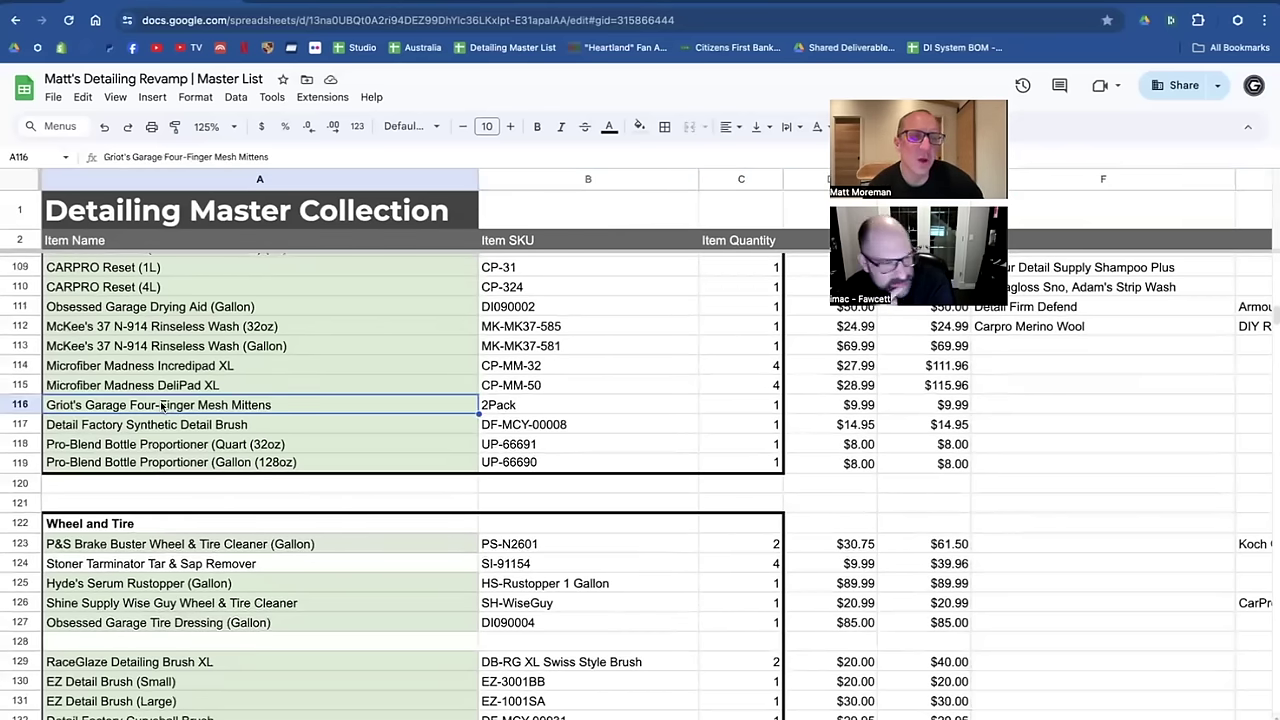
left_click(240, 8)
left_click(366, 91)
type("griots mitt")
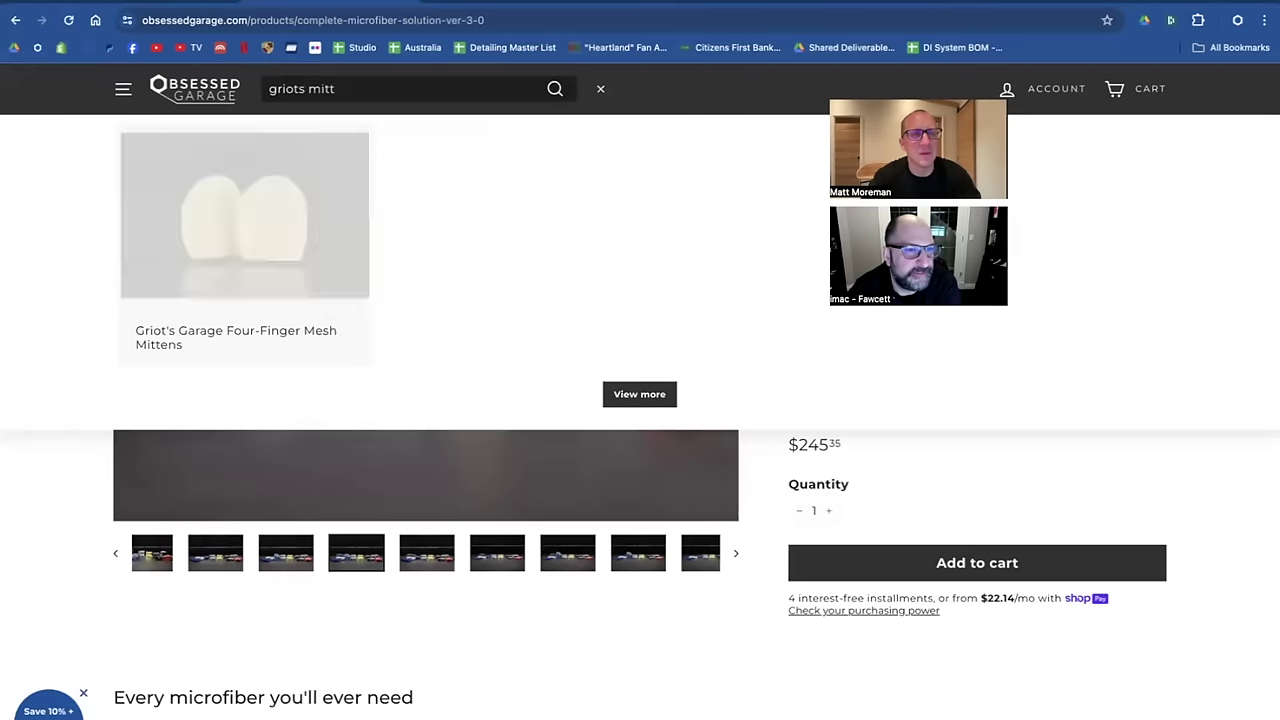
left_click(266, 240)
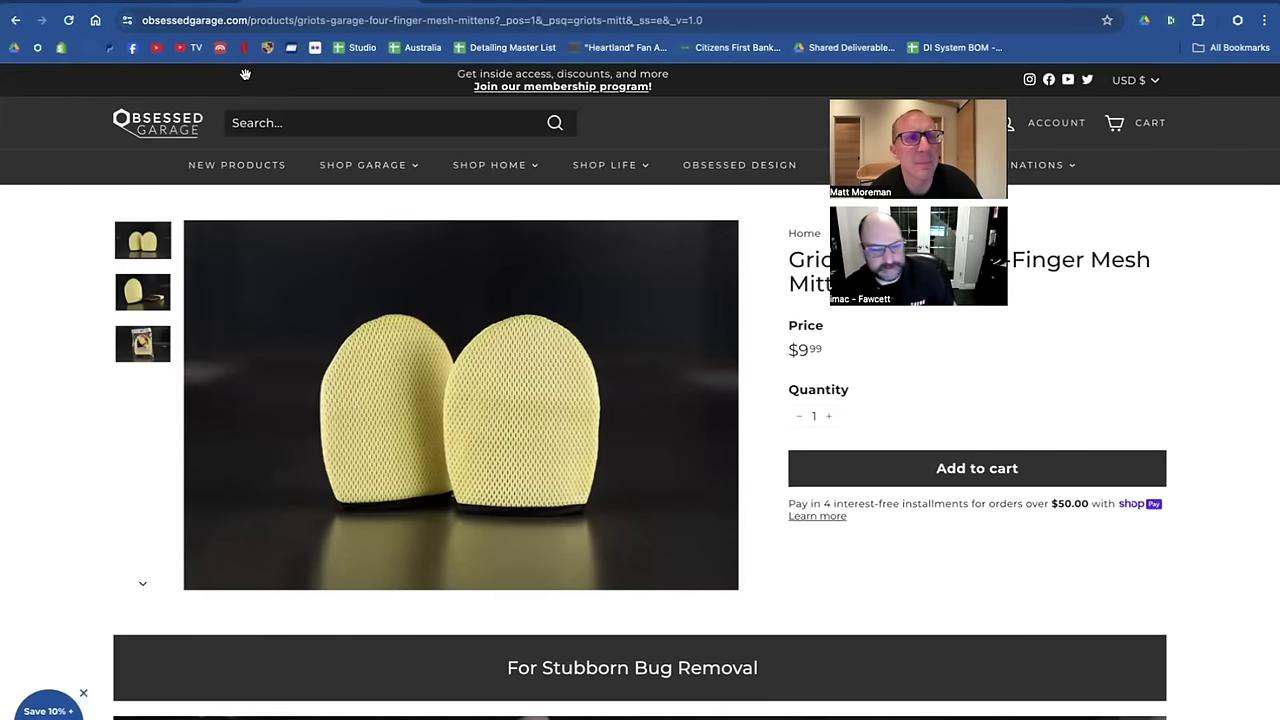
key("ctrl+Tab")
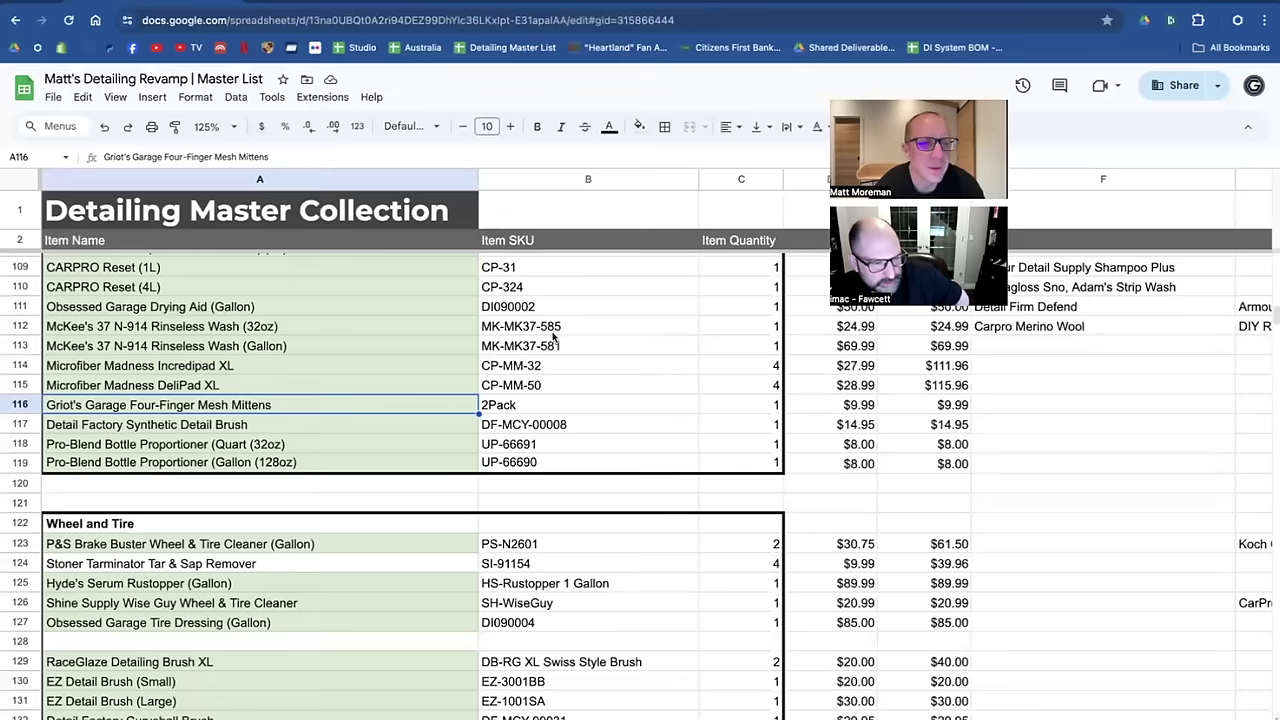
Enter "Adam's Wheel and Tire Cleaner" in column F of the P&S Brake Buster row in the Wheel and Tire section.
scroll(173, 420, "down", 3)
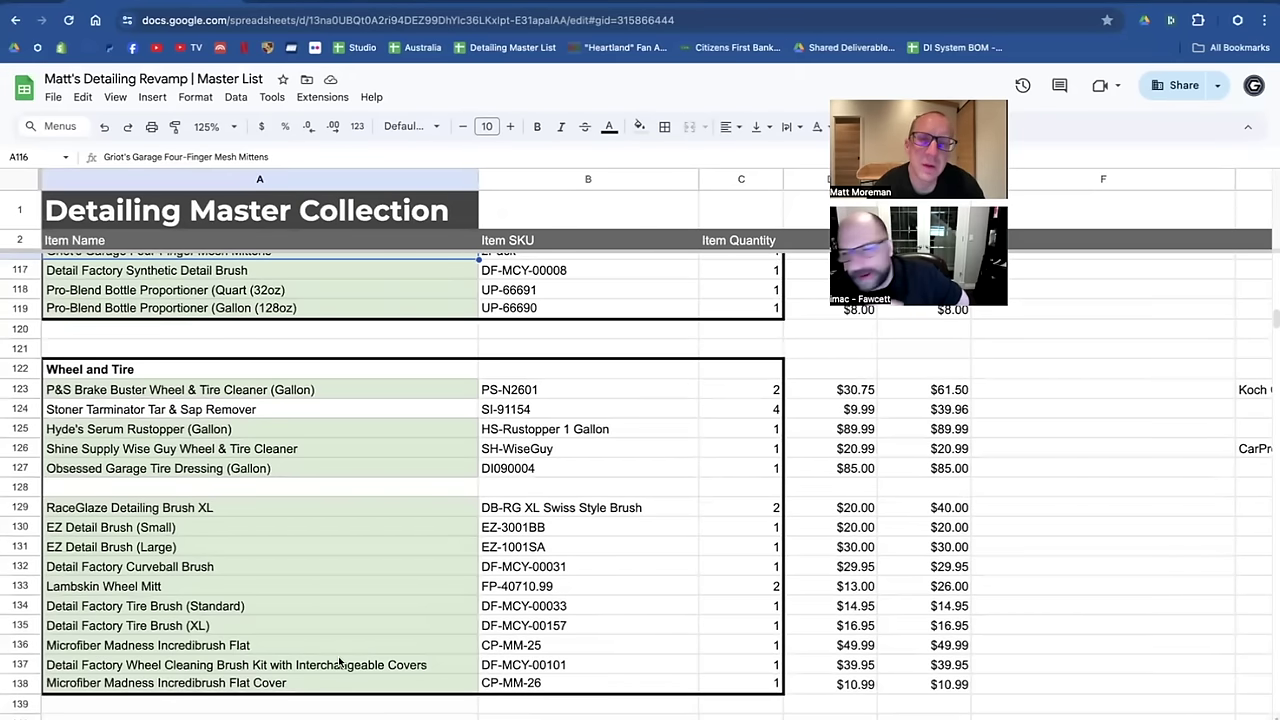
scroll(338, 661, "down", 3)
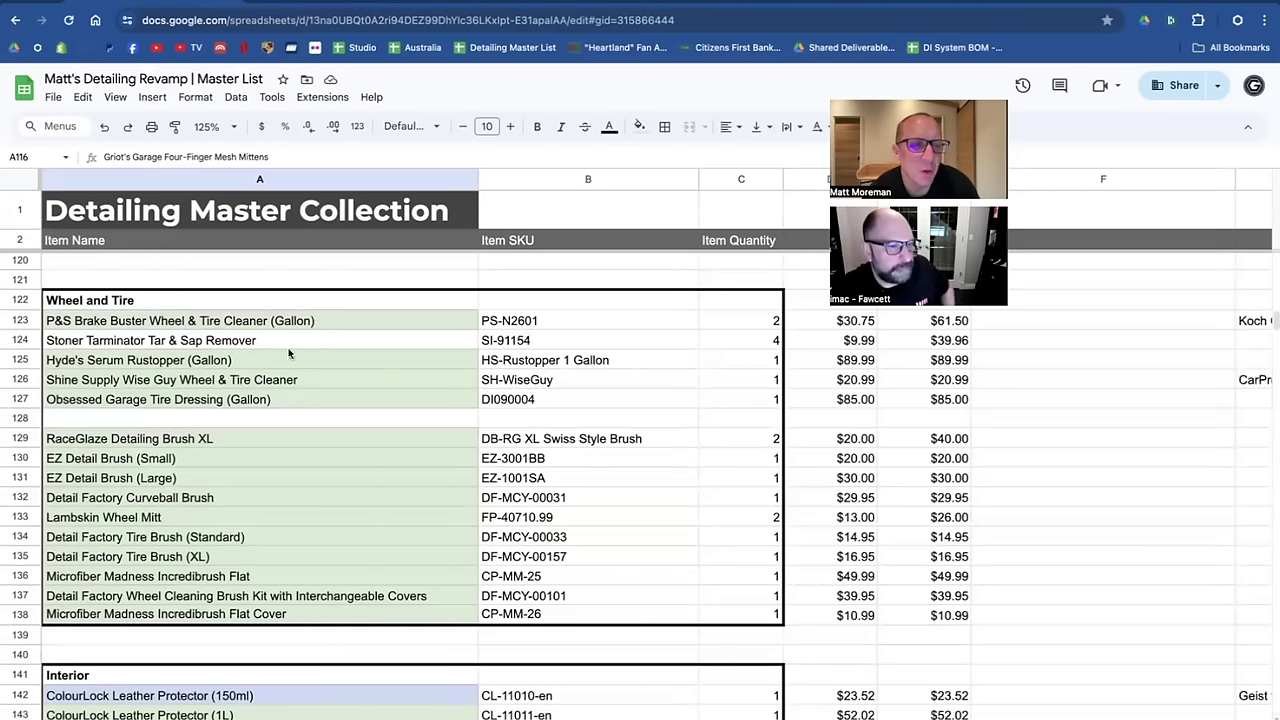
scroll(381, 322, "up", 2)
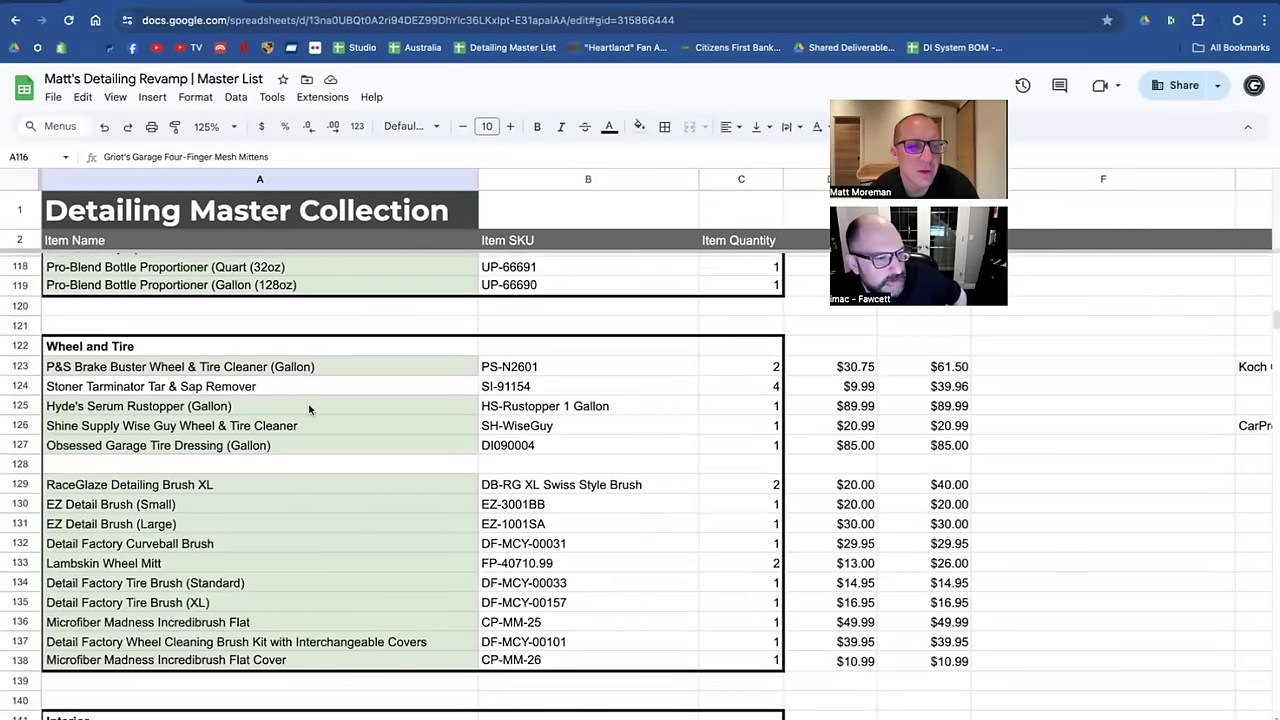
left_click(1007, 369)
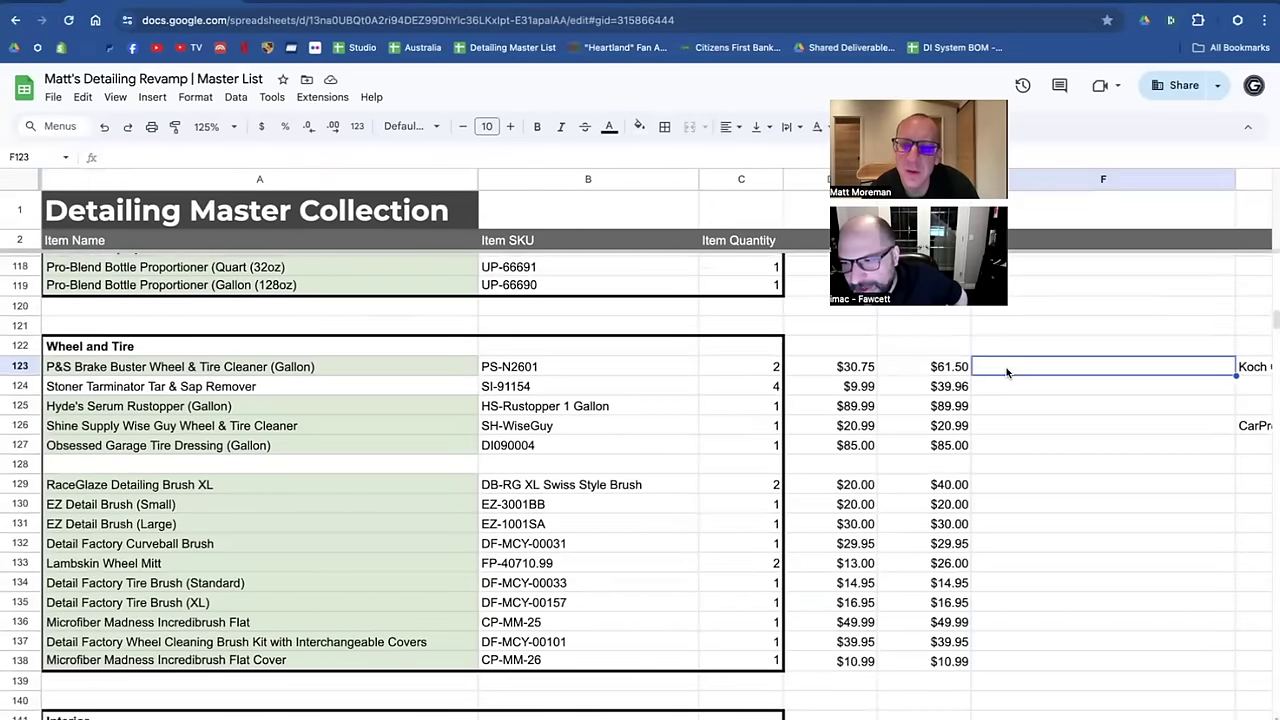
type("Adam's ")
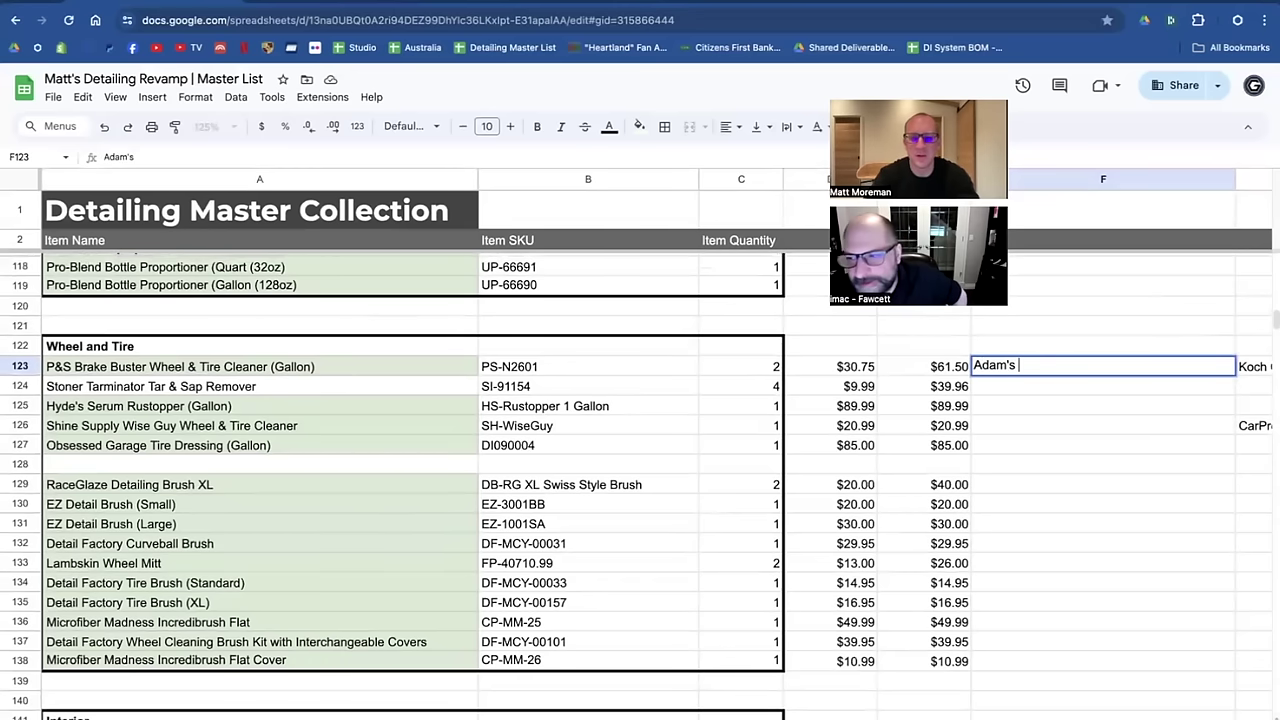
type("Wheel and Tire Cleaner")
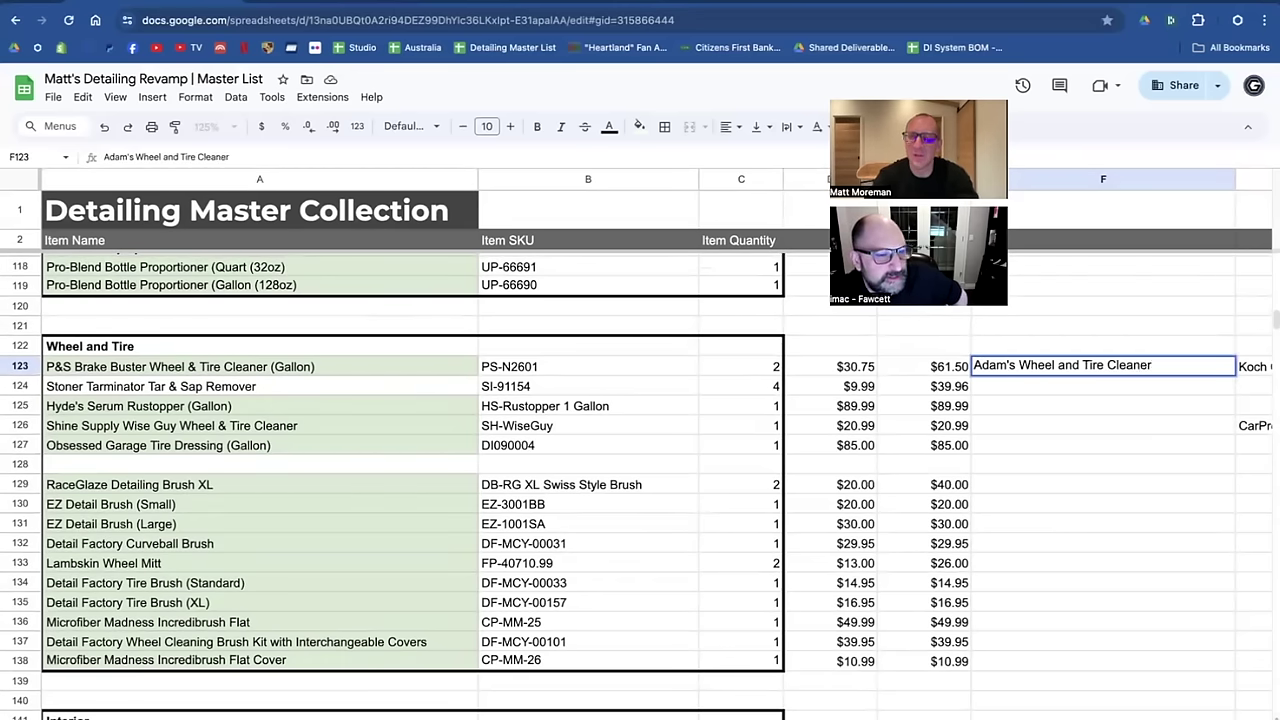
key("Return")
key("Up")
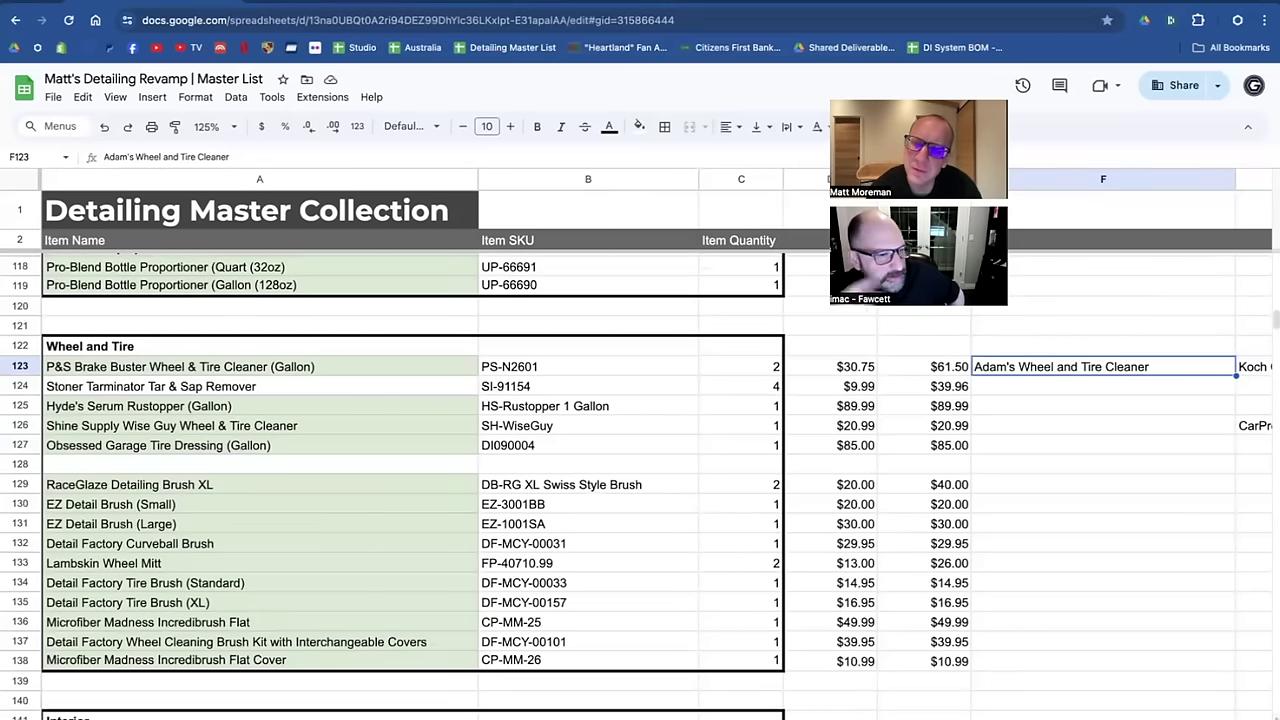
key("Return")
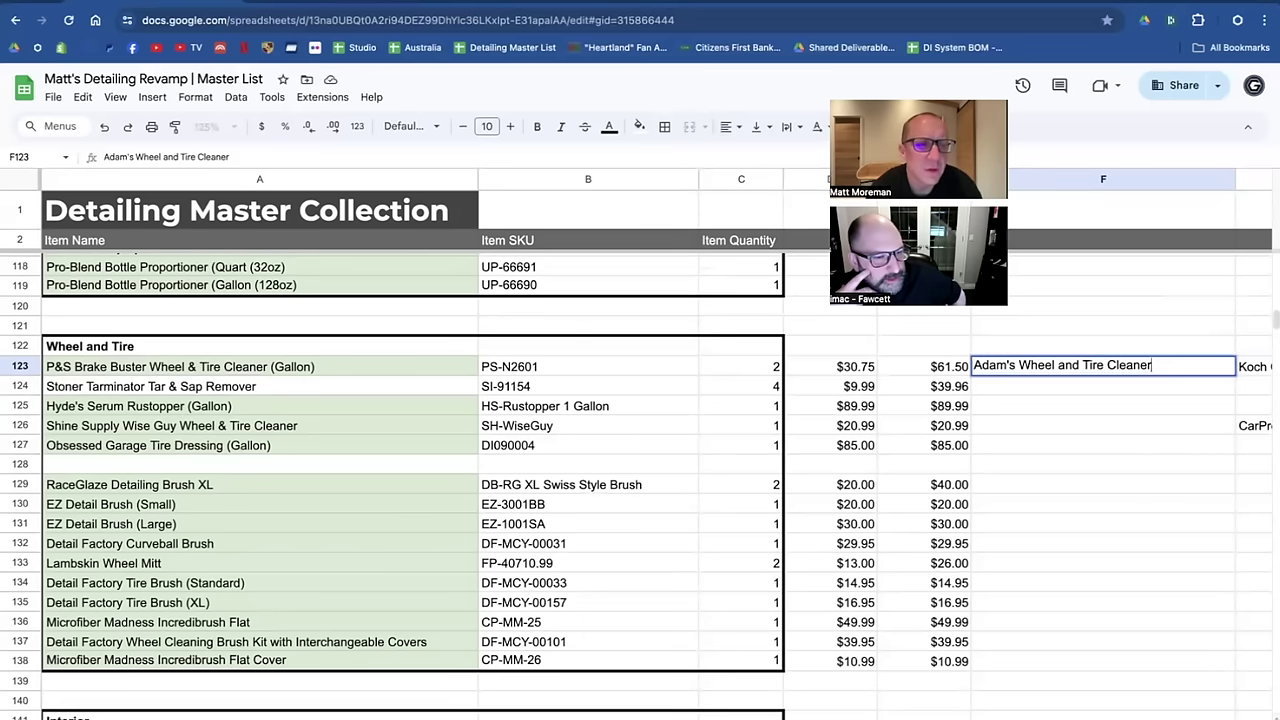
key("Return")
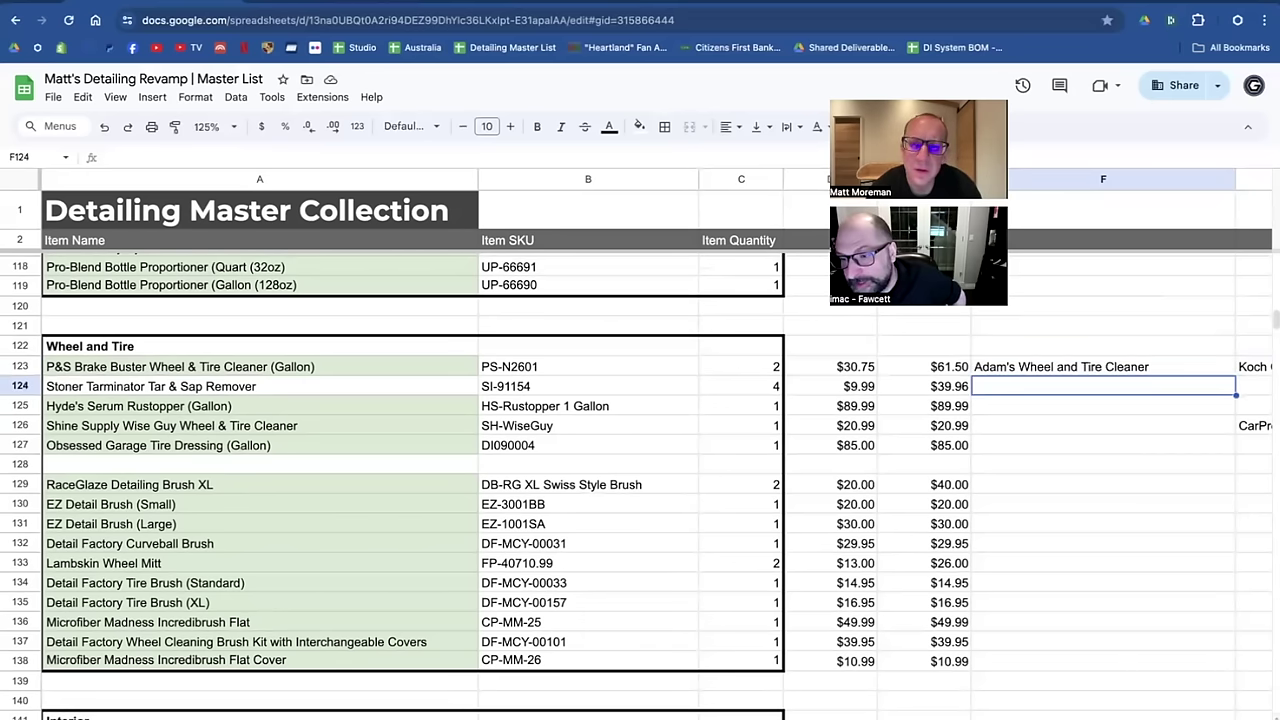
Enter "ADS Wheel, Maniac Line" in cell F124, beside the Stoner Tarminator Tar & Sap Remover.
type("ADS Wheel")
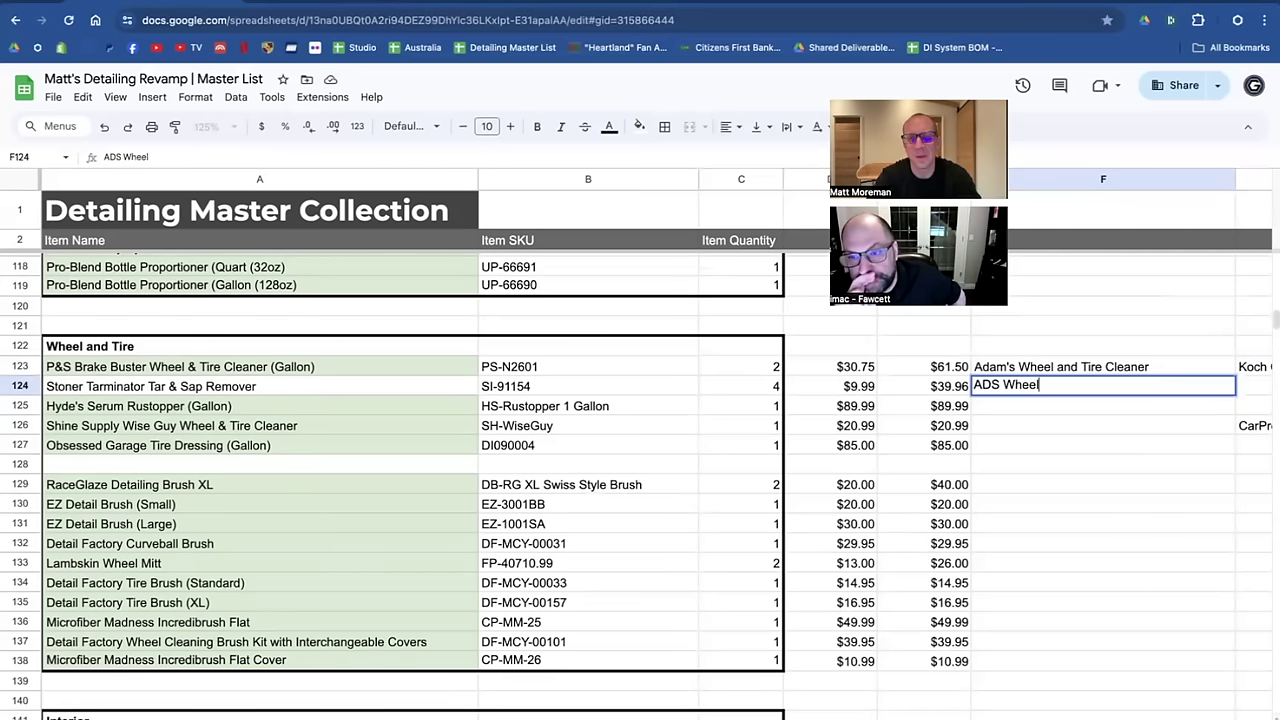
key("Return")
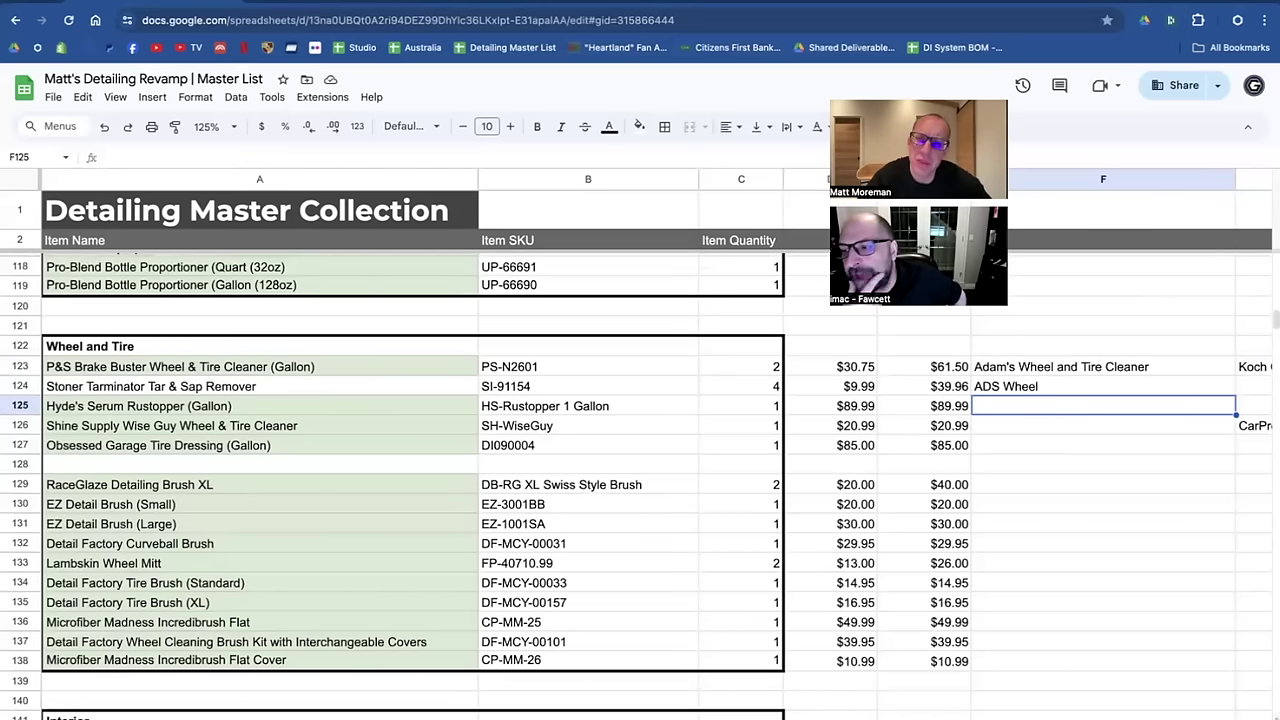
double_click(1062, 385)
type(", ")
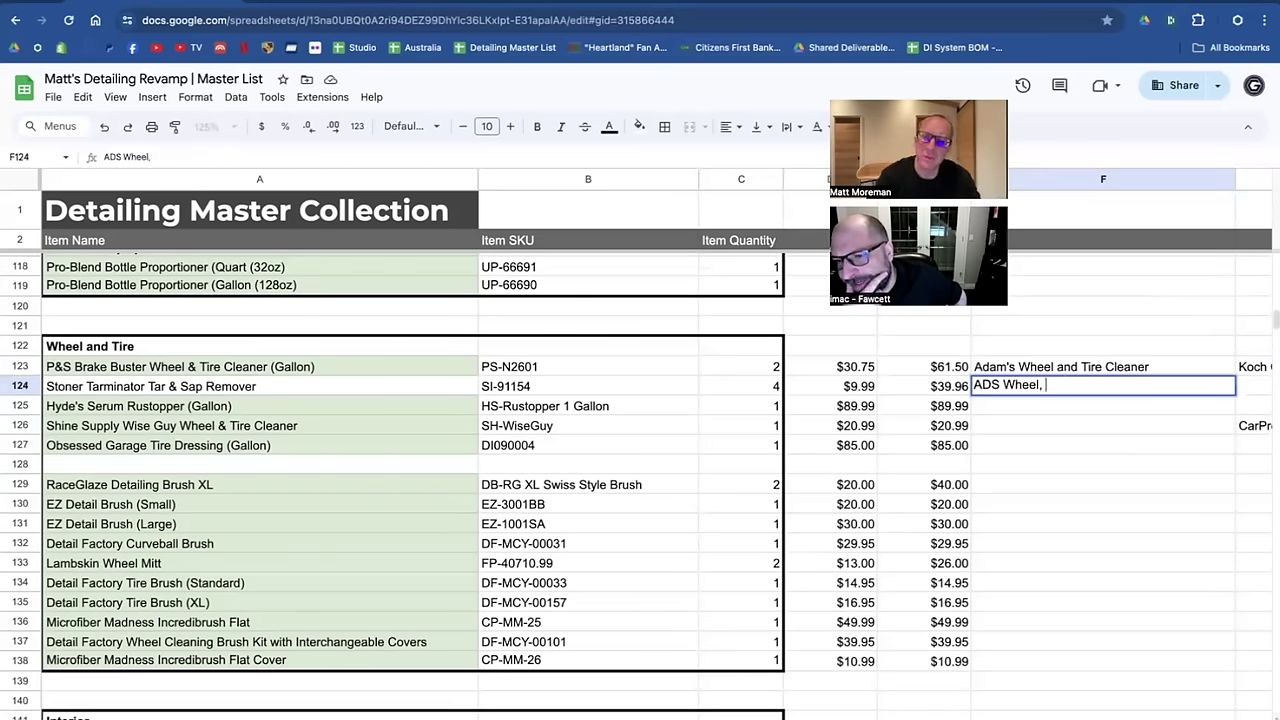
type("Maniac ")
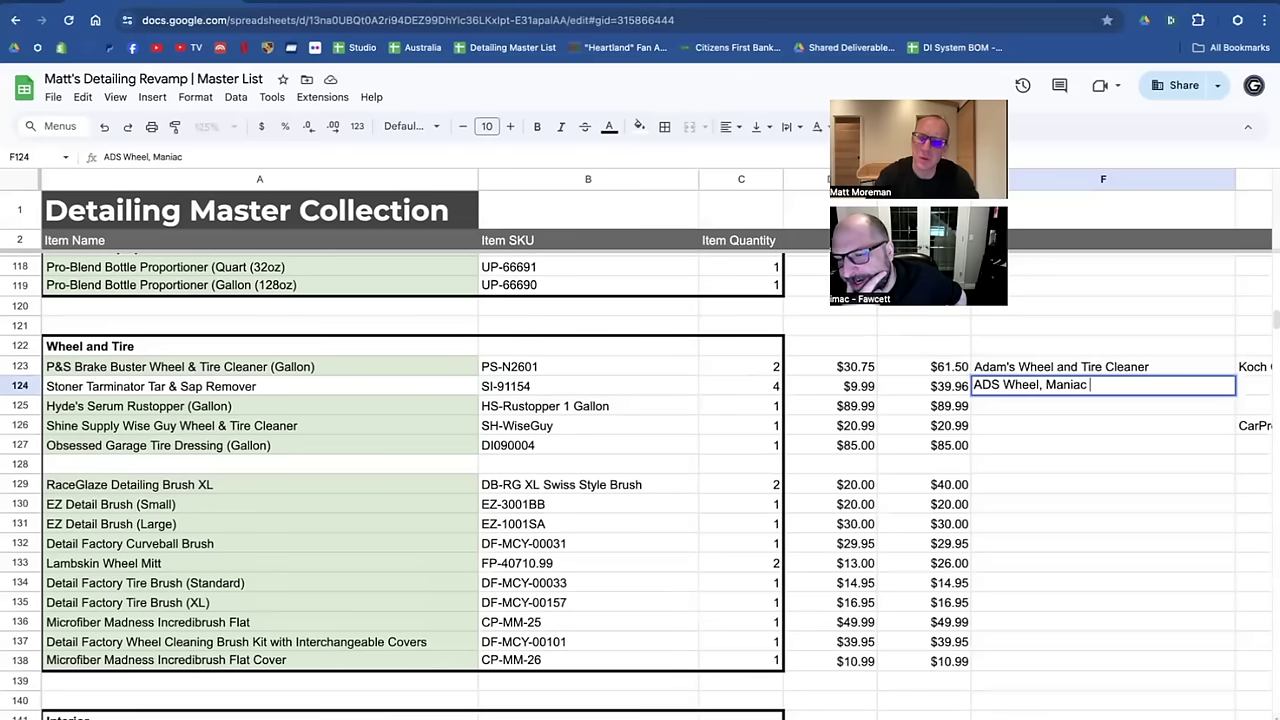
type("Line")
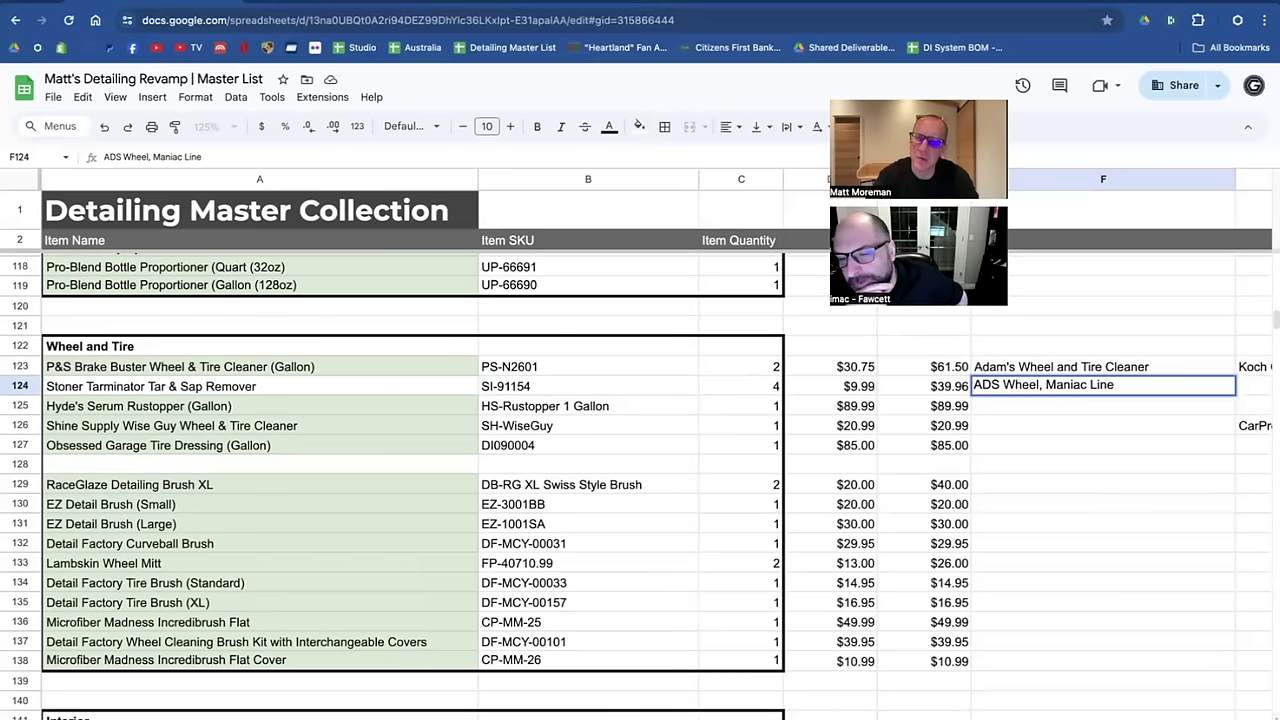
key("Return")
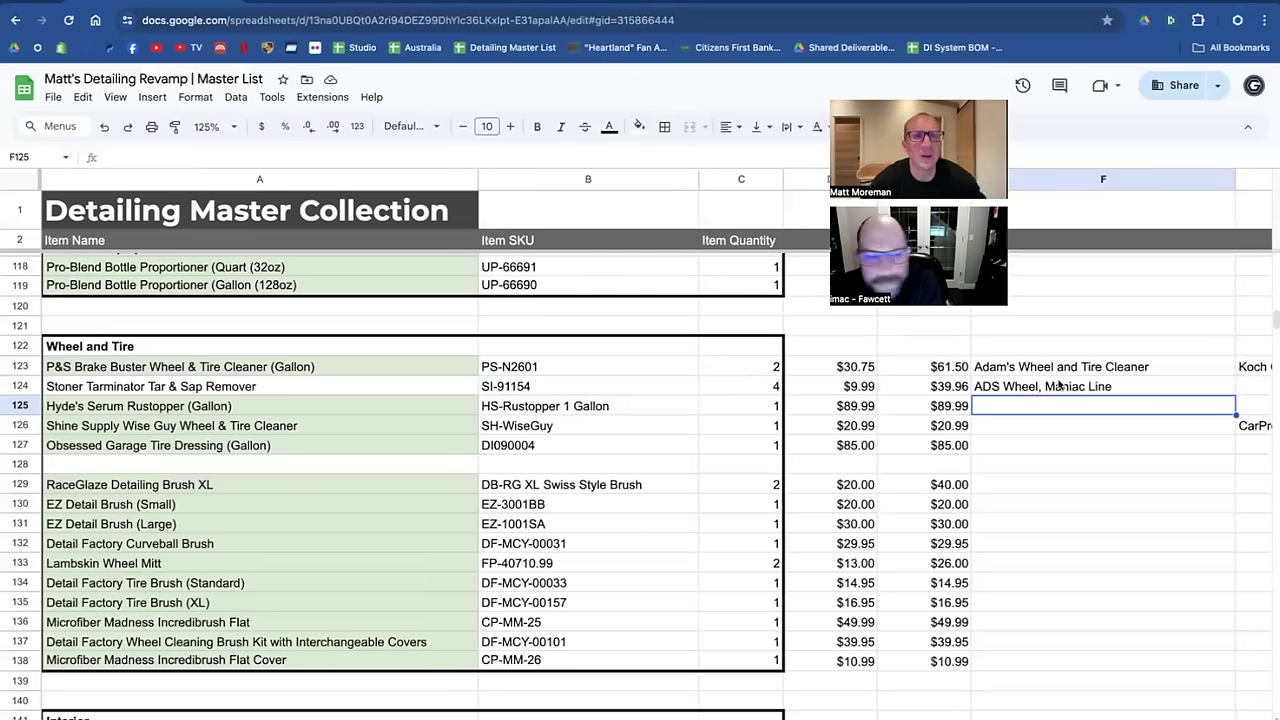
Switch to the Google search page and search for "maniac line detailing".
key("ctrl+Tab")
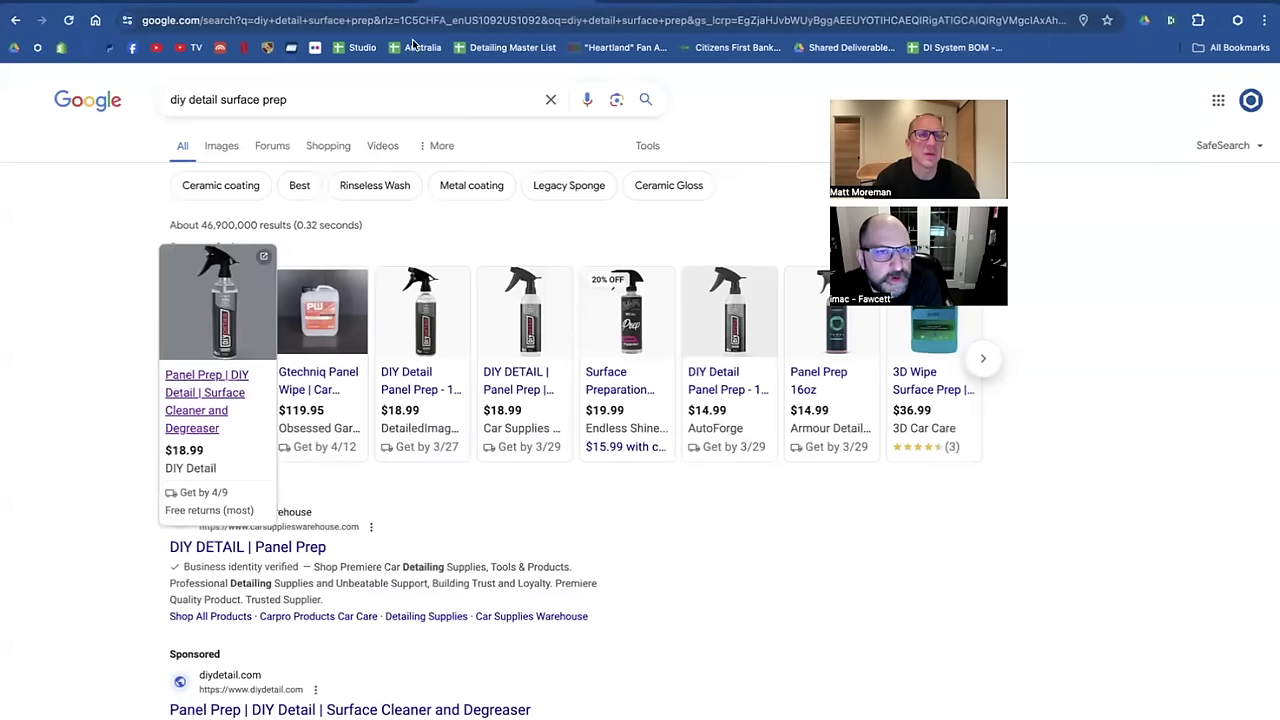
left_click(317, 101)
key("super+a")
key("BackSpace")
type("man")
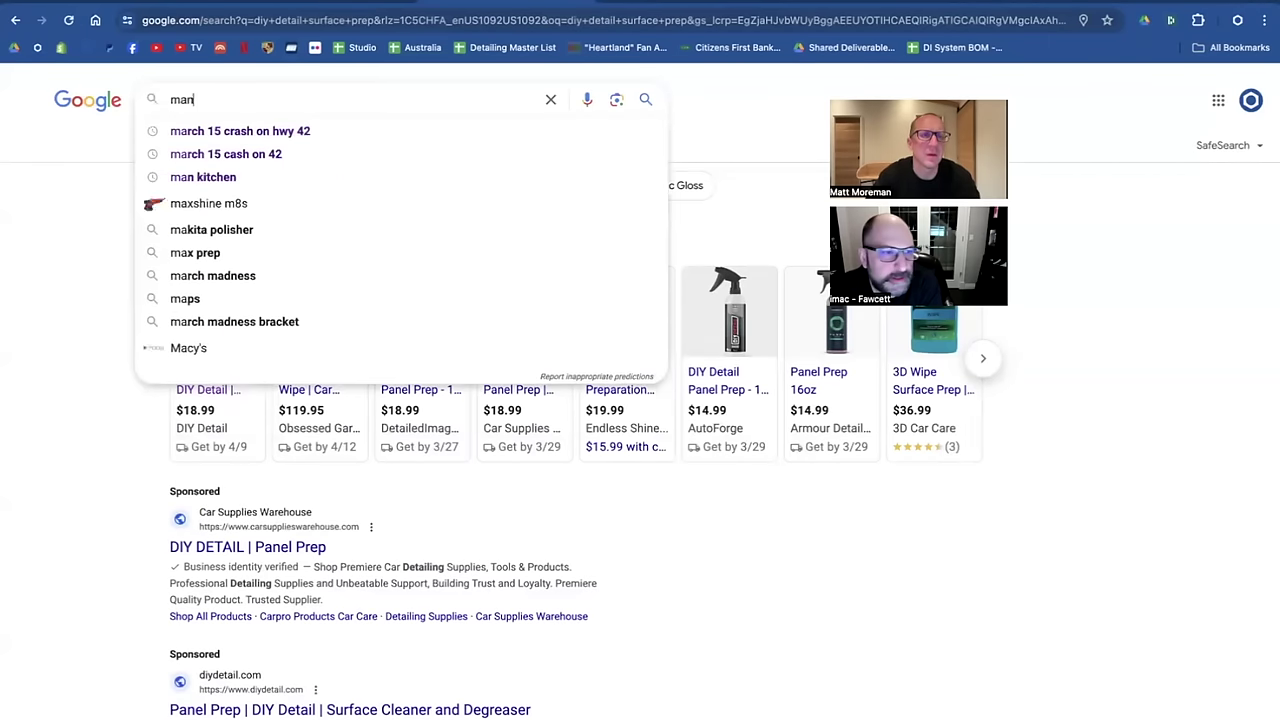
type("iac line detailing")
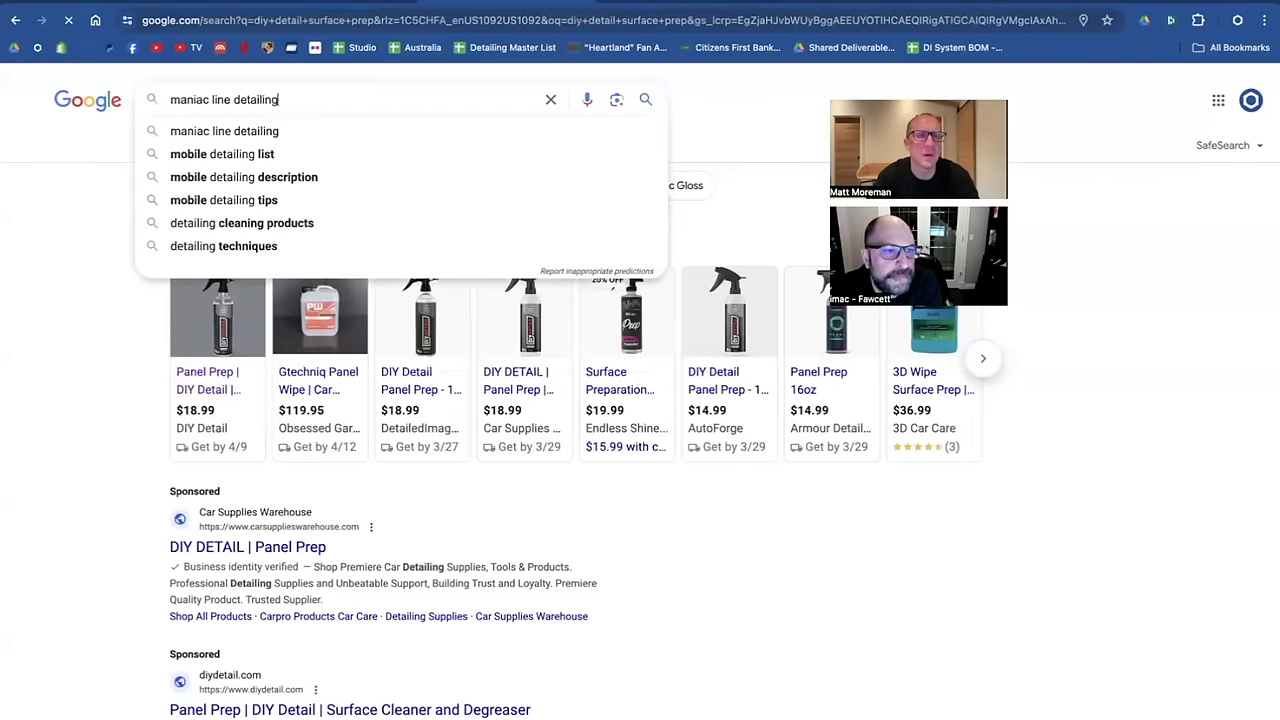
key("Return")
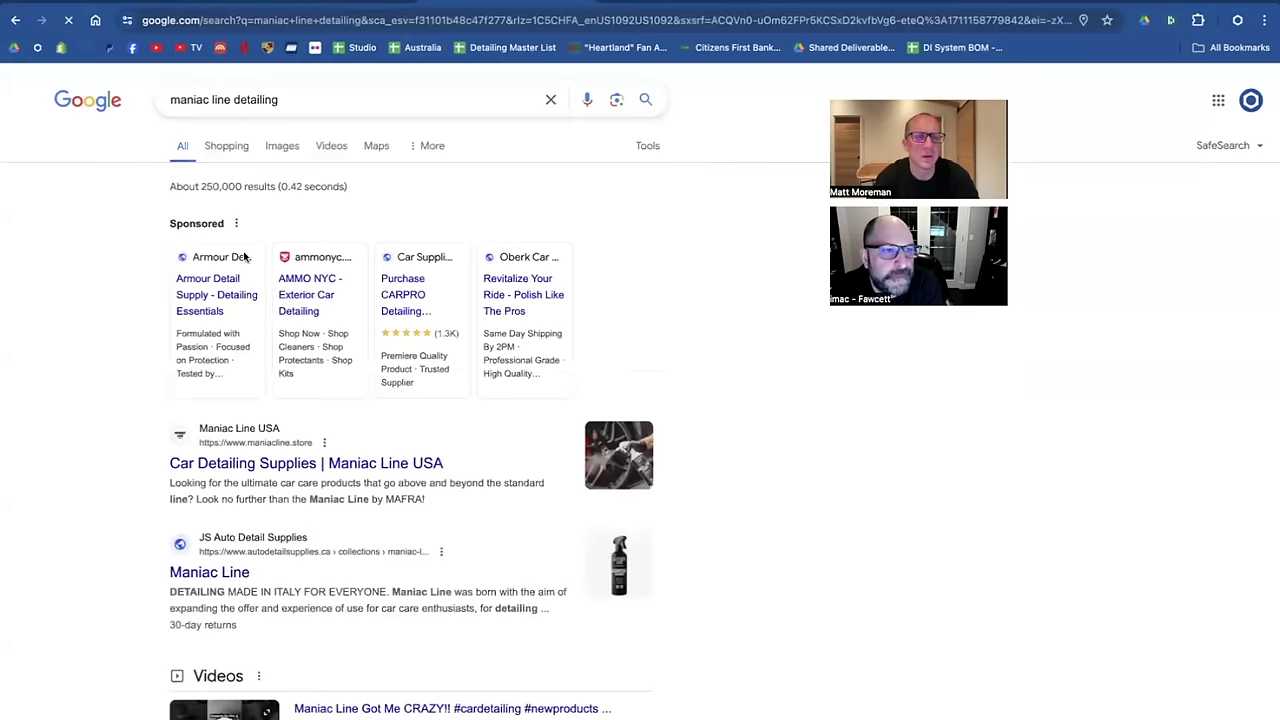
Open the Maniac Line USA store from the search results and look through its home page.
scroll(140, 470, "down", 1)
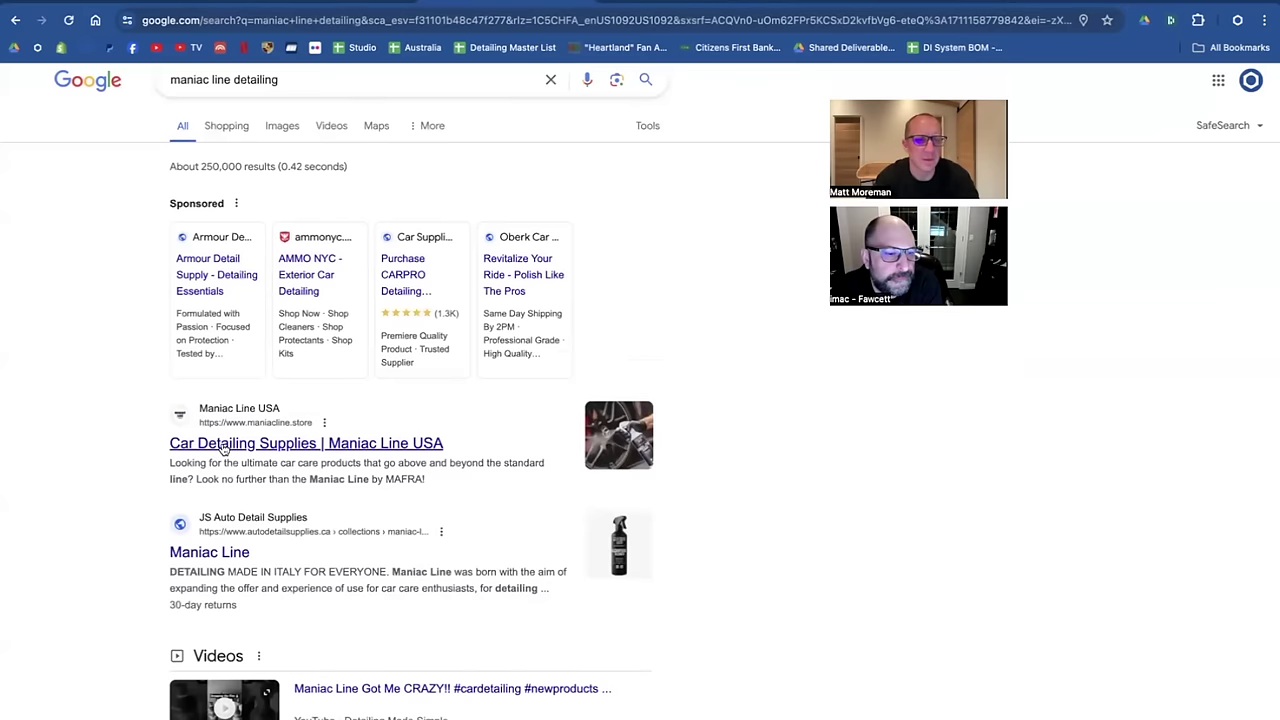
scroll(222, 449, "down", 2)
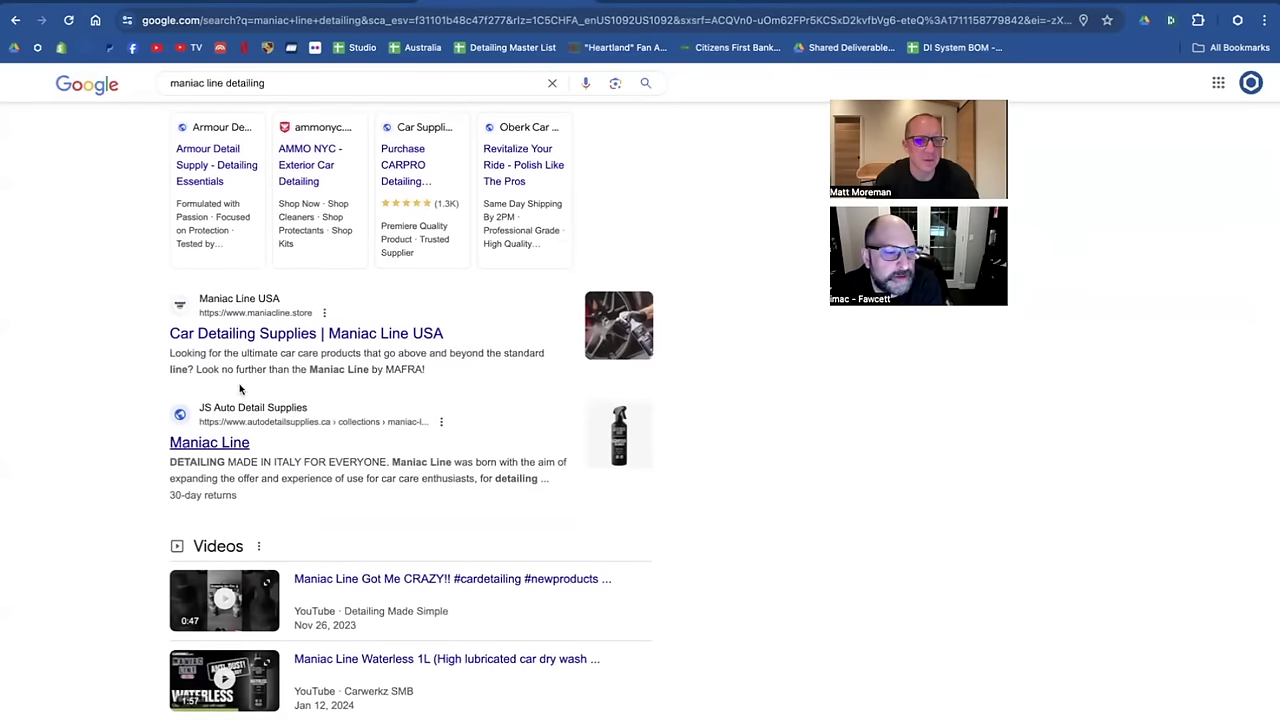
left_click(258, 338)
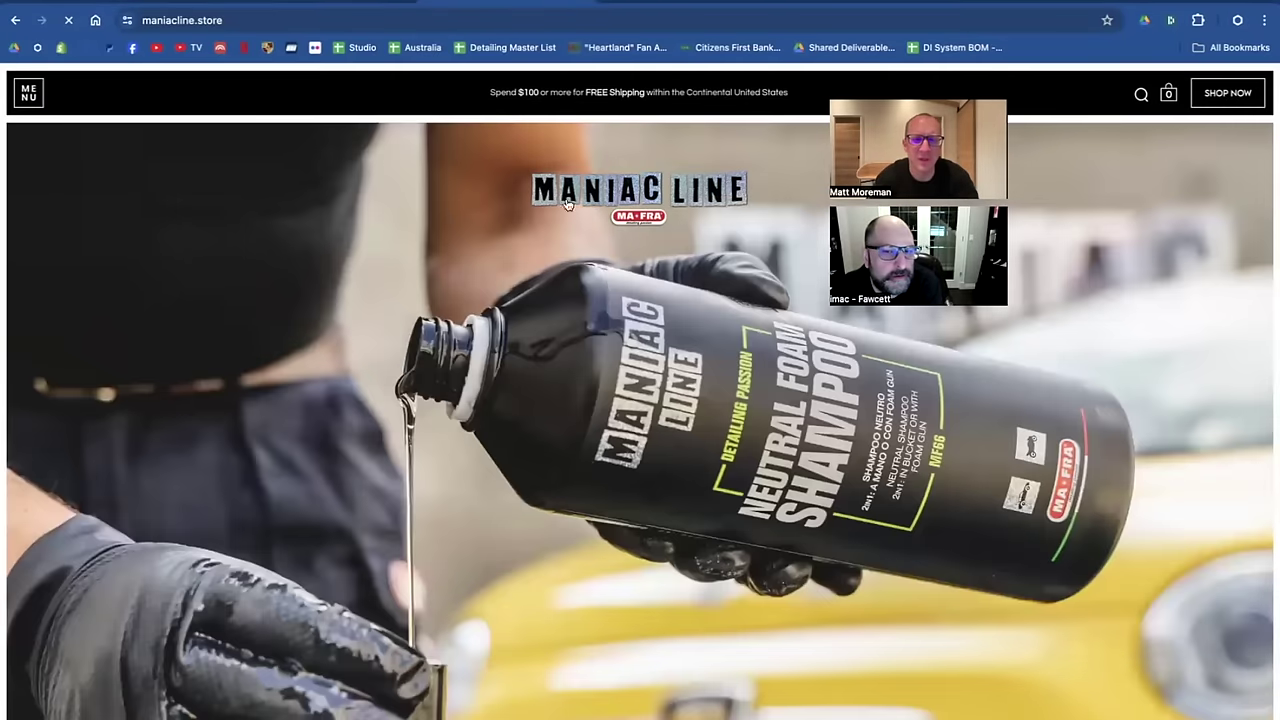
scroll(690, 390, "down", 8)
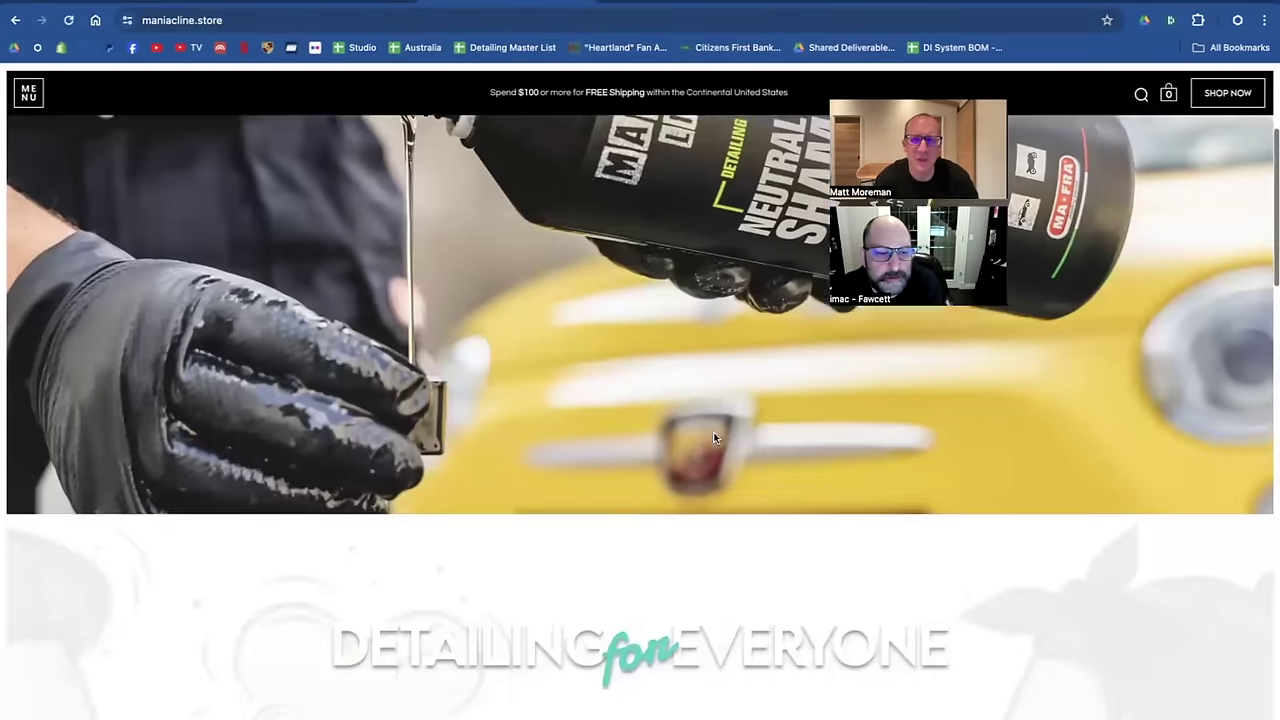
scroll(714, 437, "down", 6)
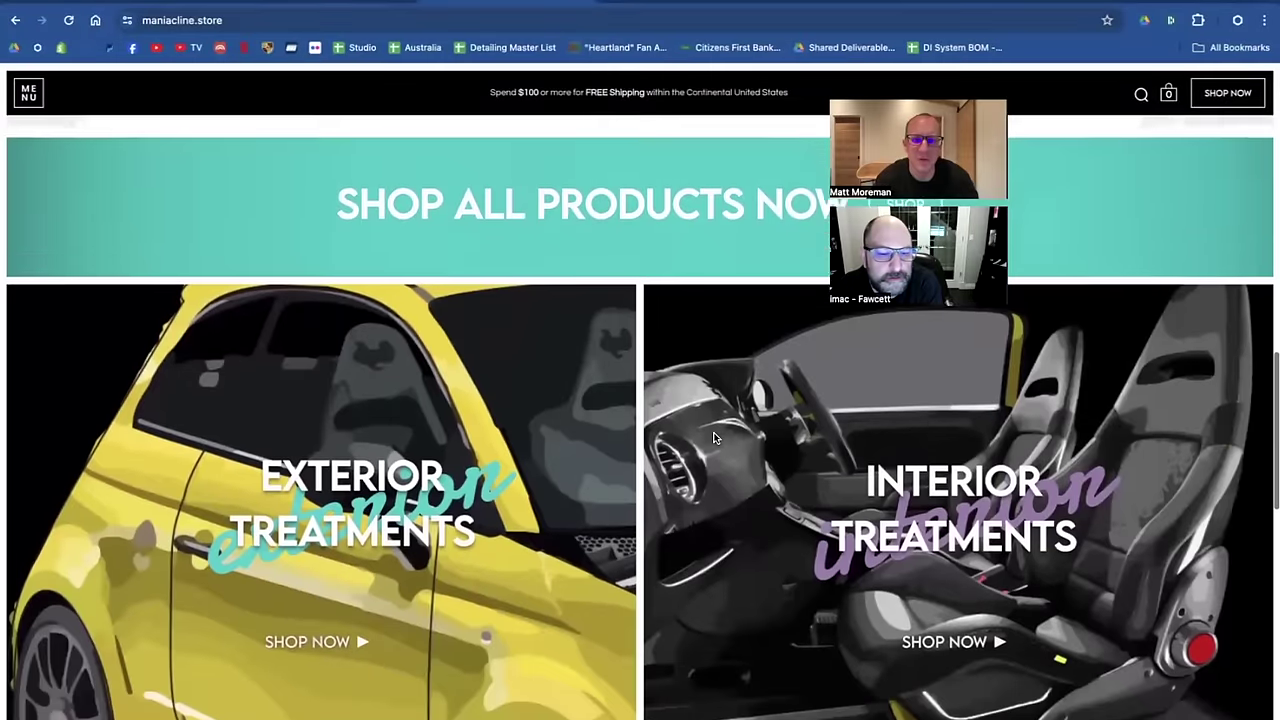
scroll(714, 437, "up", 6)
scroll(714, 437, "up", 8)
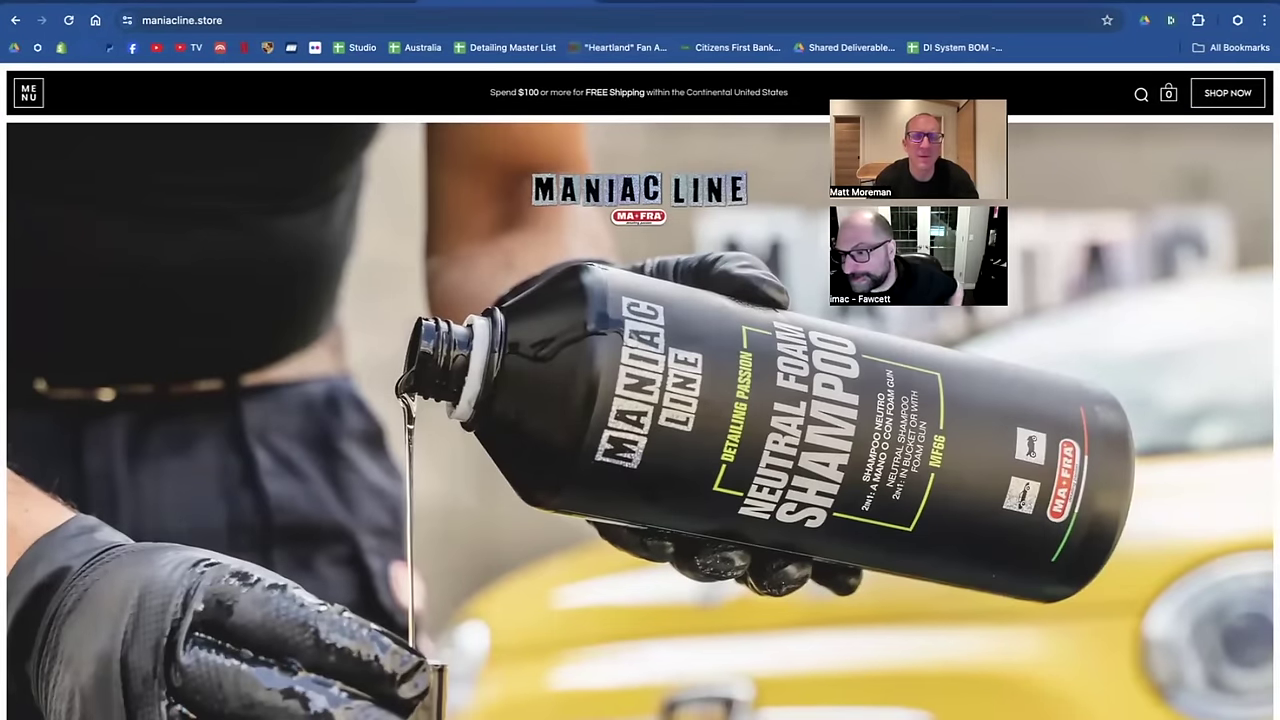
Return to the Master List spreadsheet at the Wheel and Tire section.
key("ctrl+Tab")
scroll(562, 315, "down", 1)
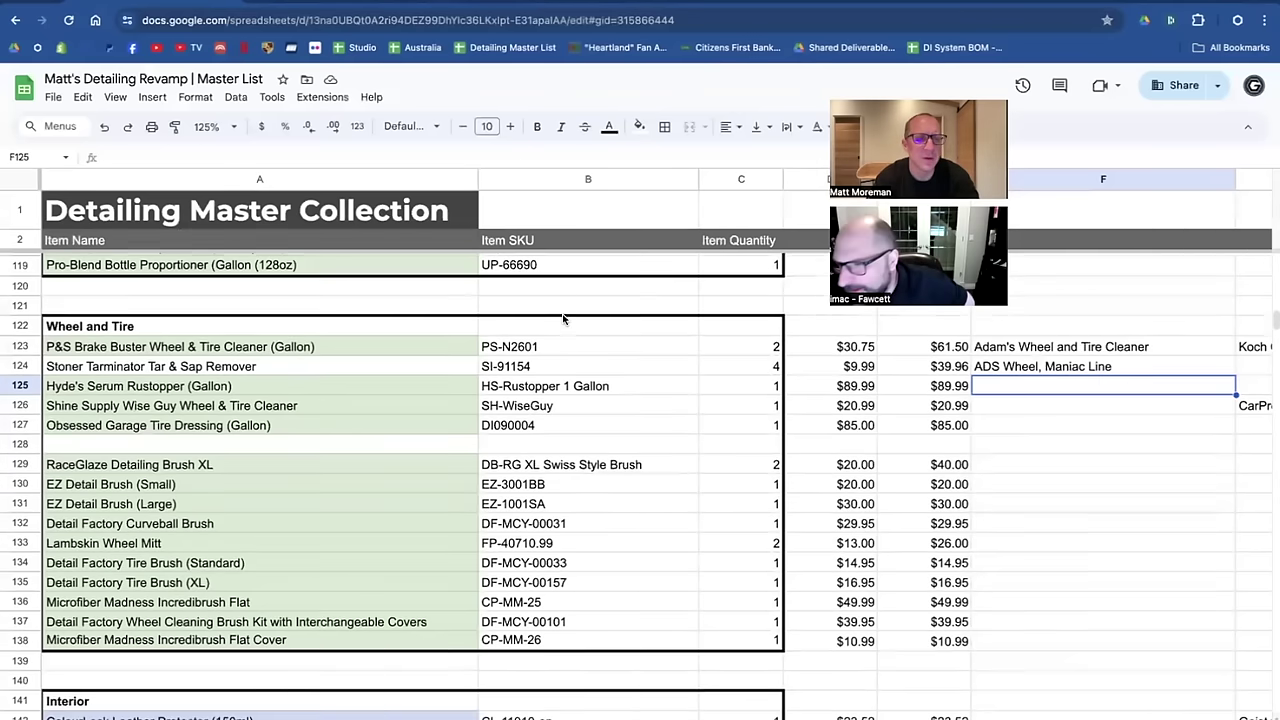
scroll(562, 318, "up", 1)
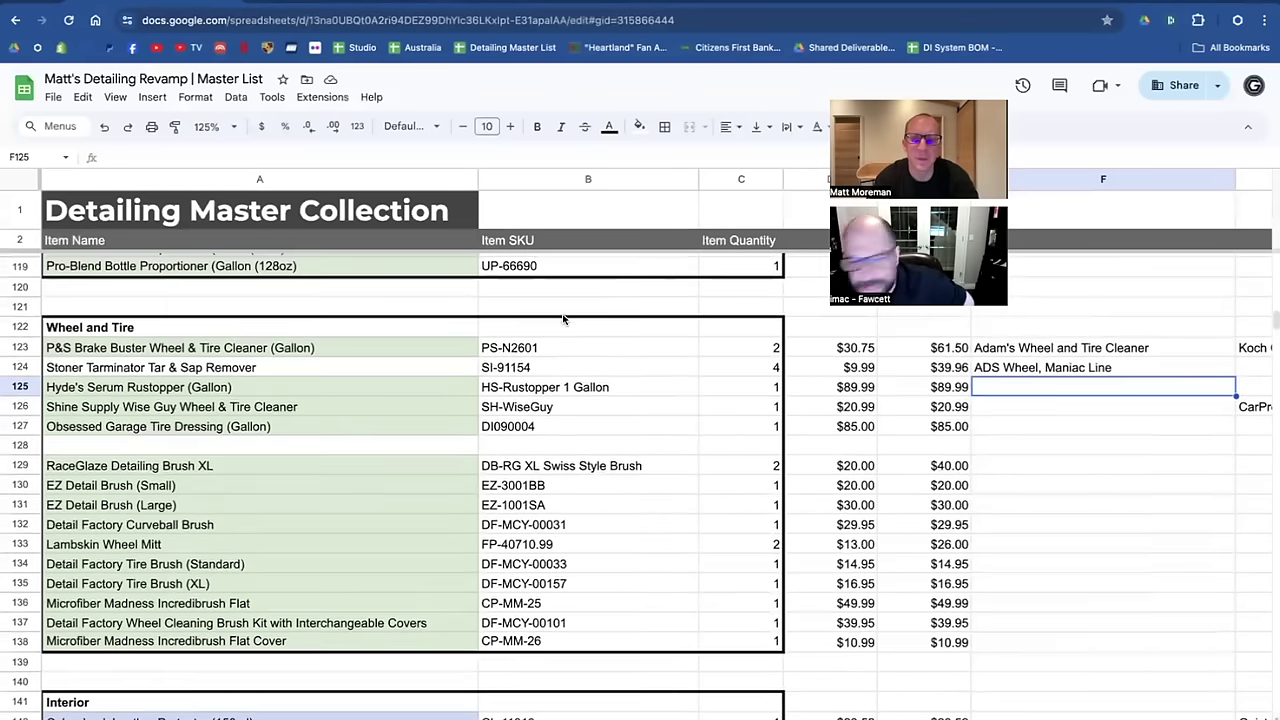
type("L")
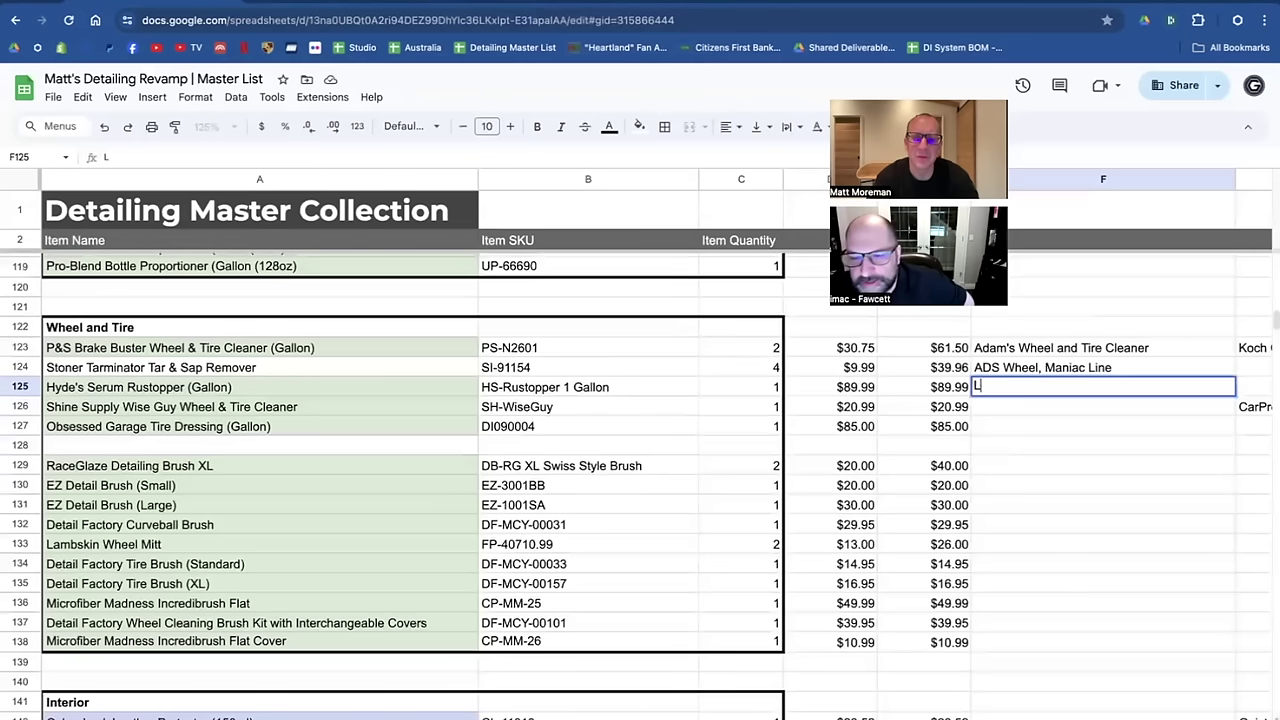
type("ake")
key("BackSpace")
key("BackSpace")
key("BackSpace")
key("BackSpace")
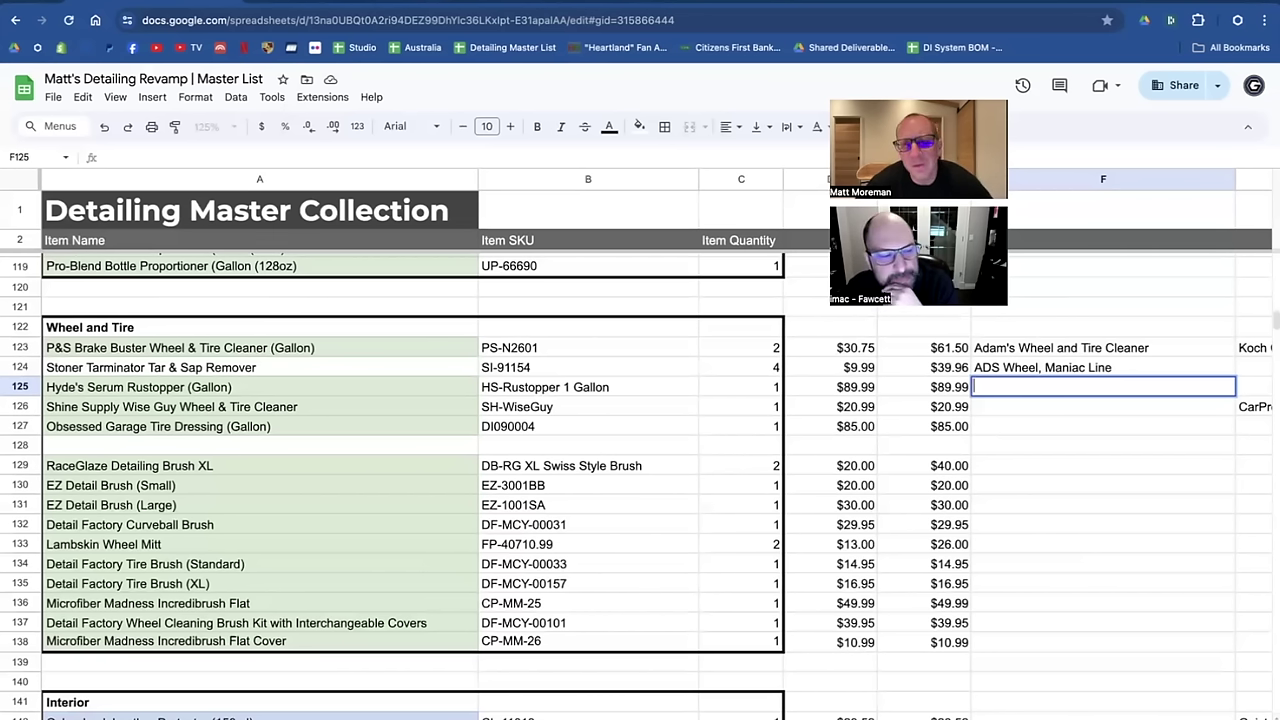
key("Return")
Enter "Detail Firm Trim and Tire Care, ADS, NV Onyx" in cell F127, beside the Obsessed Garage Tire Dressing.
key("Down")
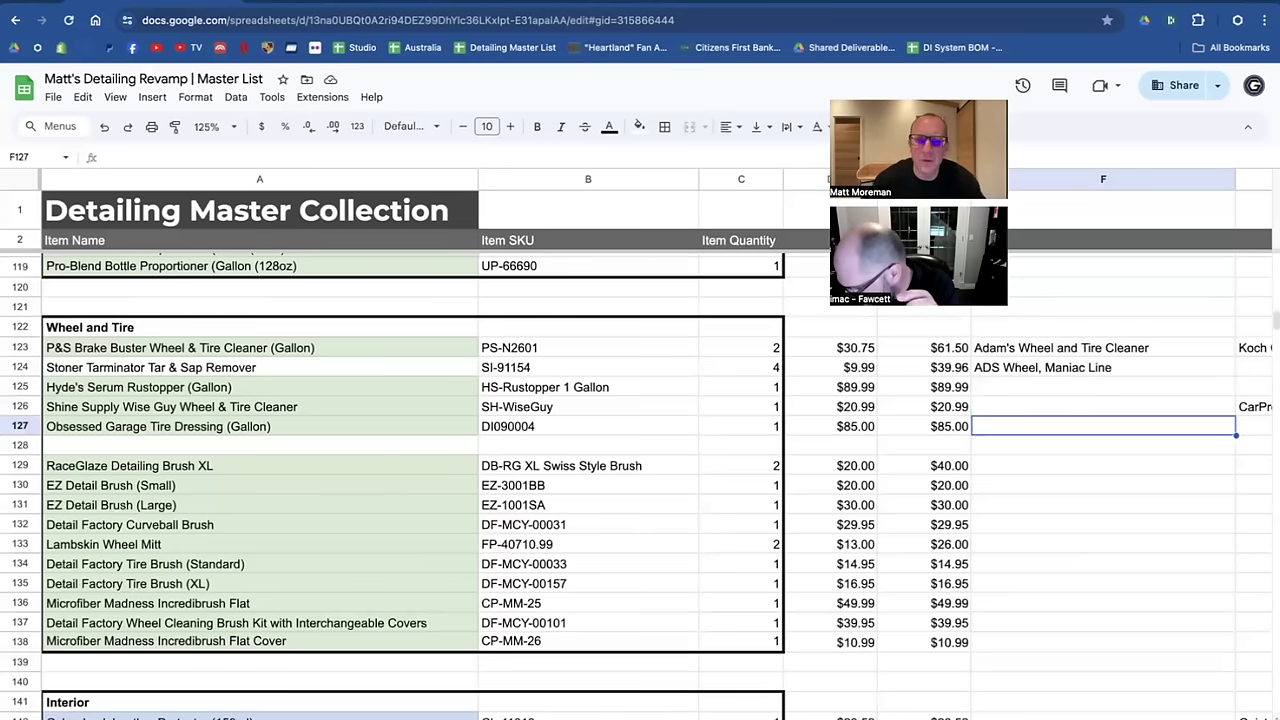
type("Det")
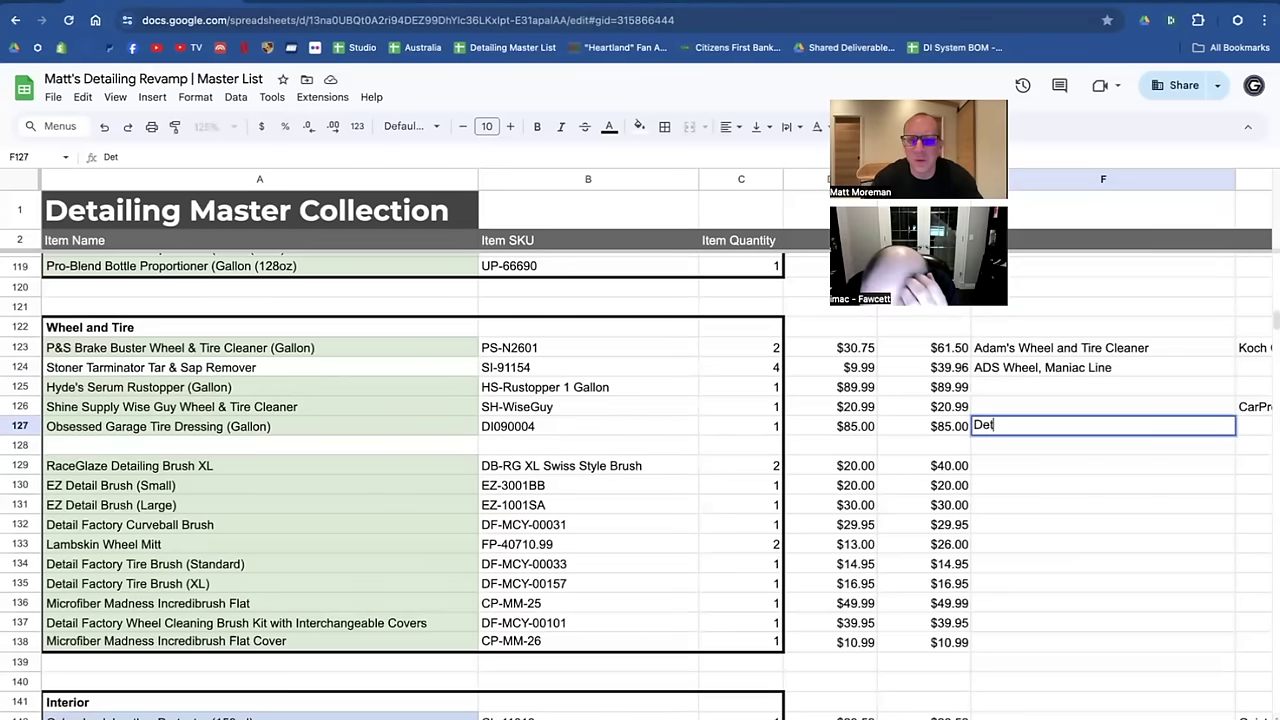
type("ail Fir")
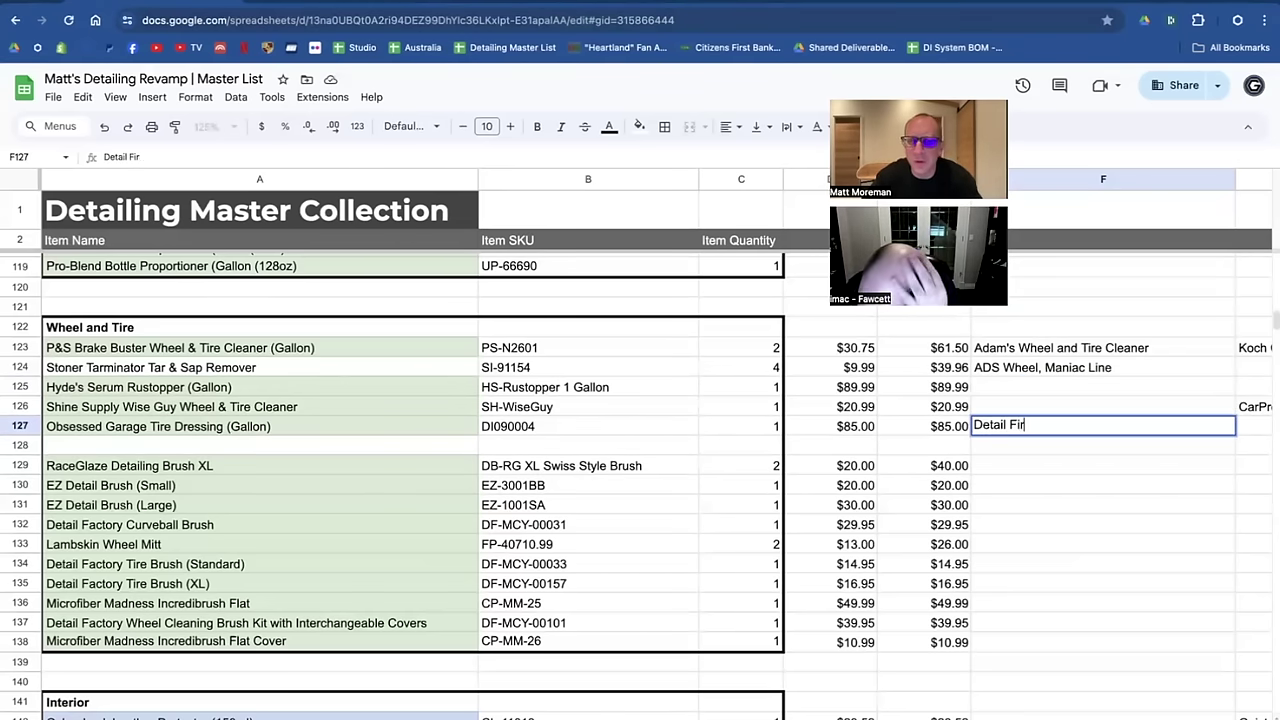
type("m Trim and T")
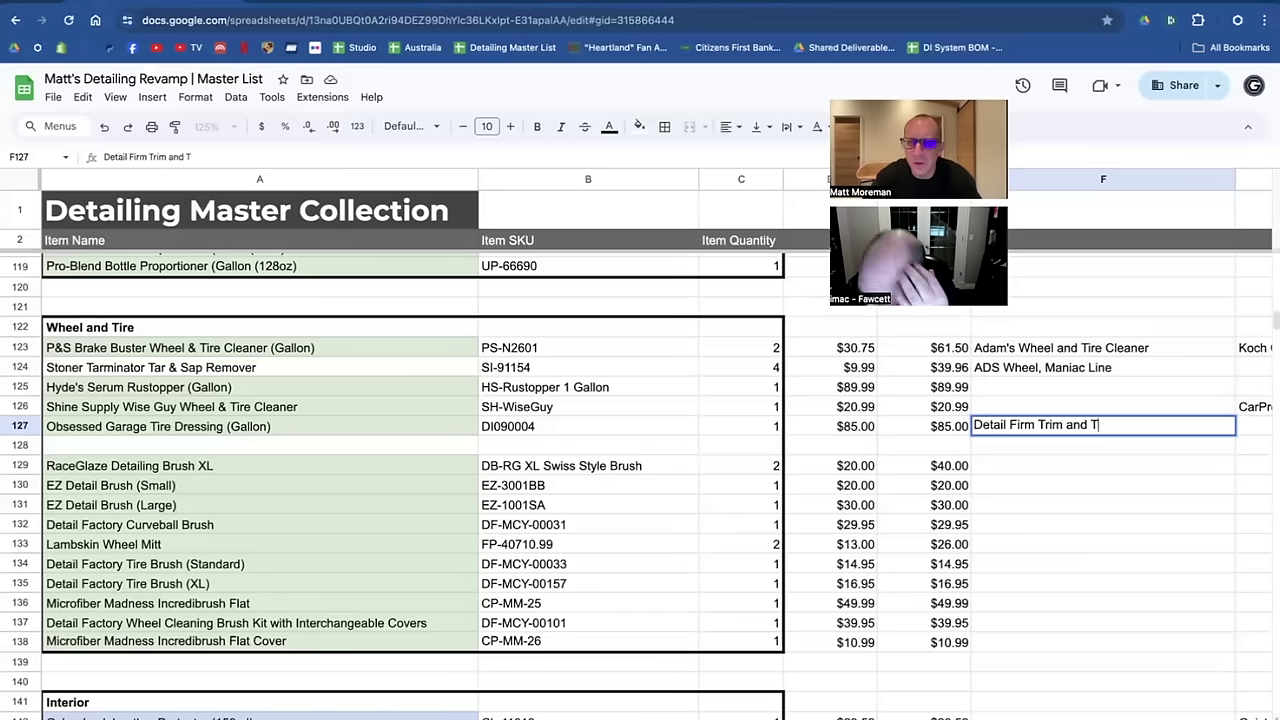
type("ire Care")
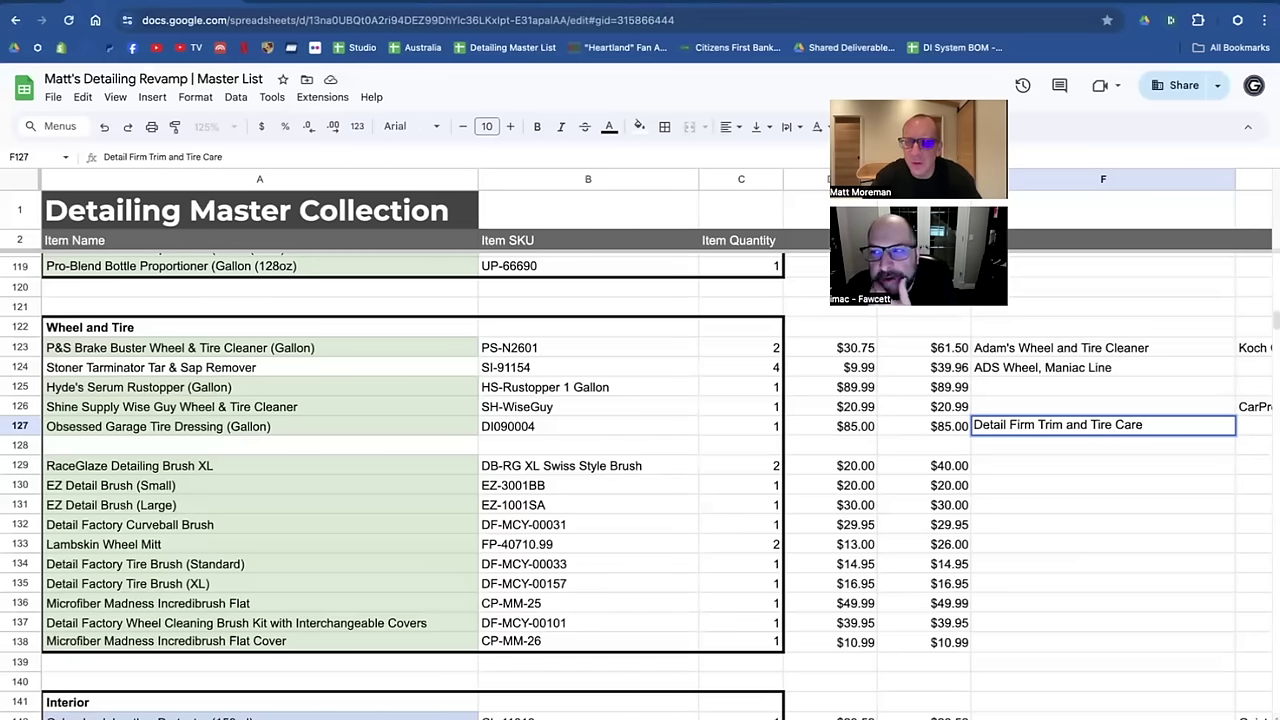
type(", ADS")
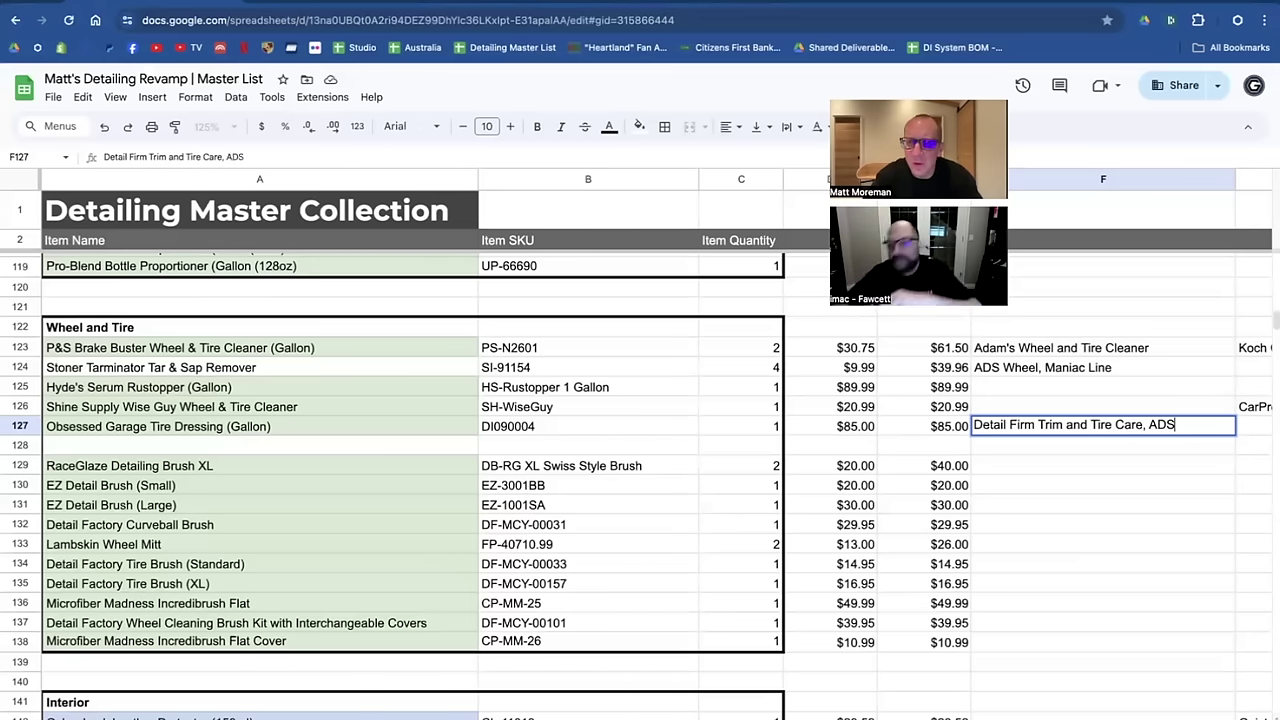
type(", NV Onyx")
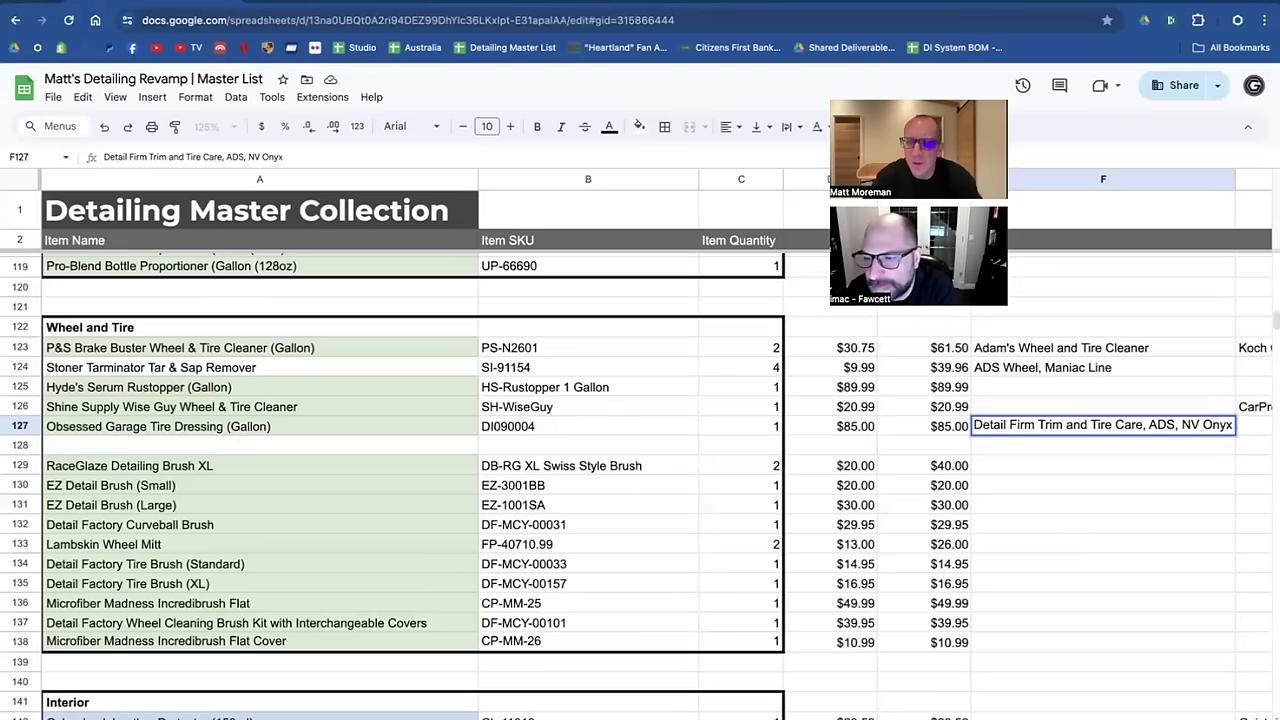
key("Return")
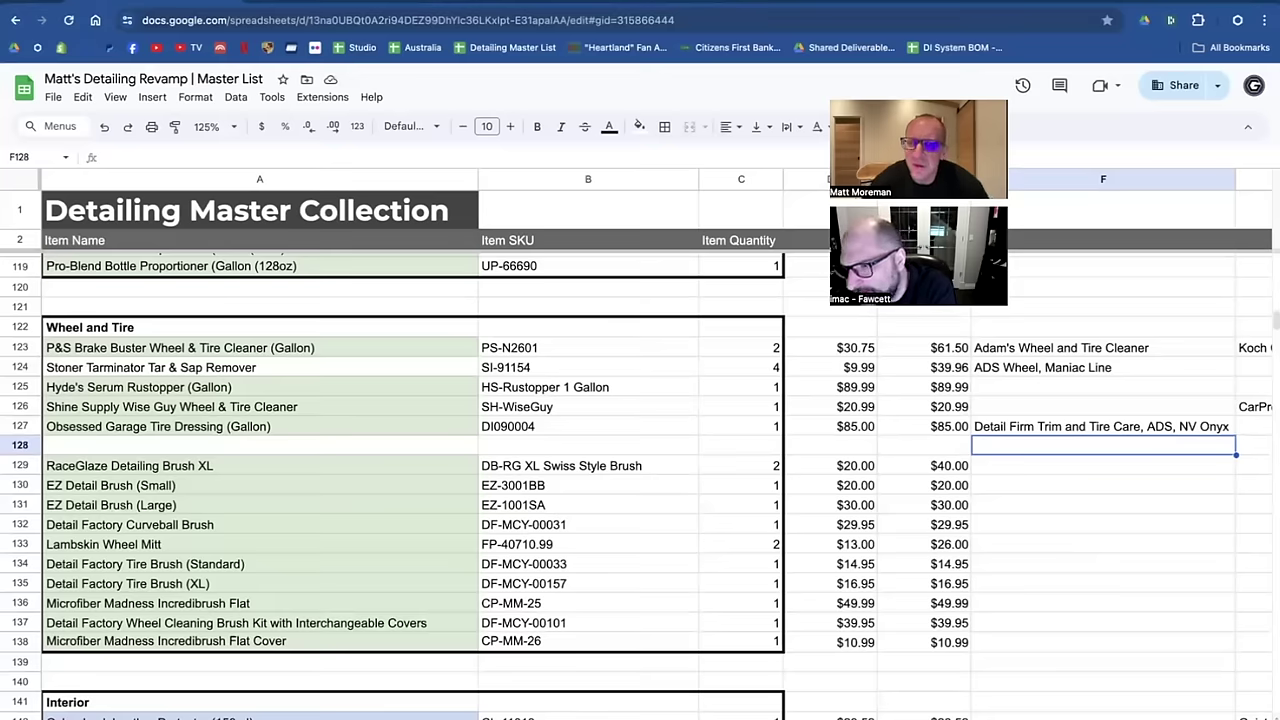
Review the Wheel and Tire section, including the alternatives and notes in columns F to H and the remaining brush items.
scroll(640, 450, "up", 1)
scroll(640, 450, "right", 5)
scroll(640, 450, "left", 5)
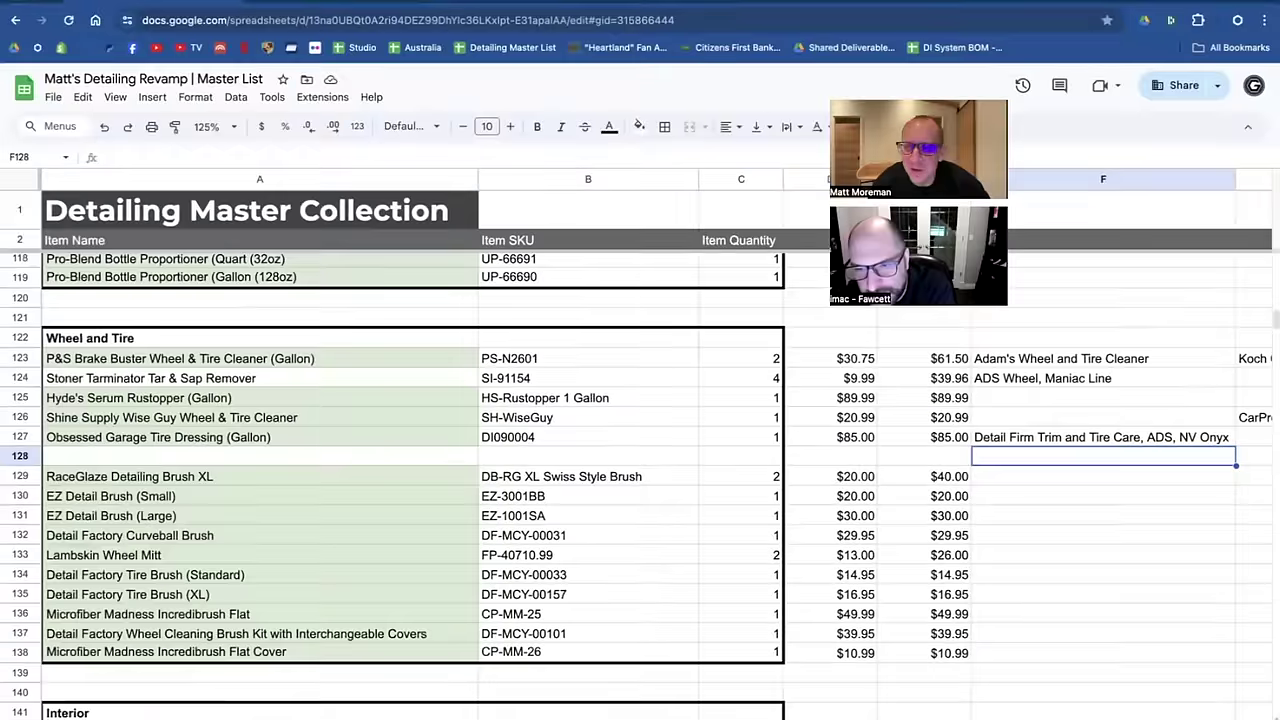
scroll(640, 450, "right", 5)
scroll(640, 450, "down", 1)
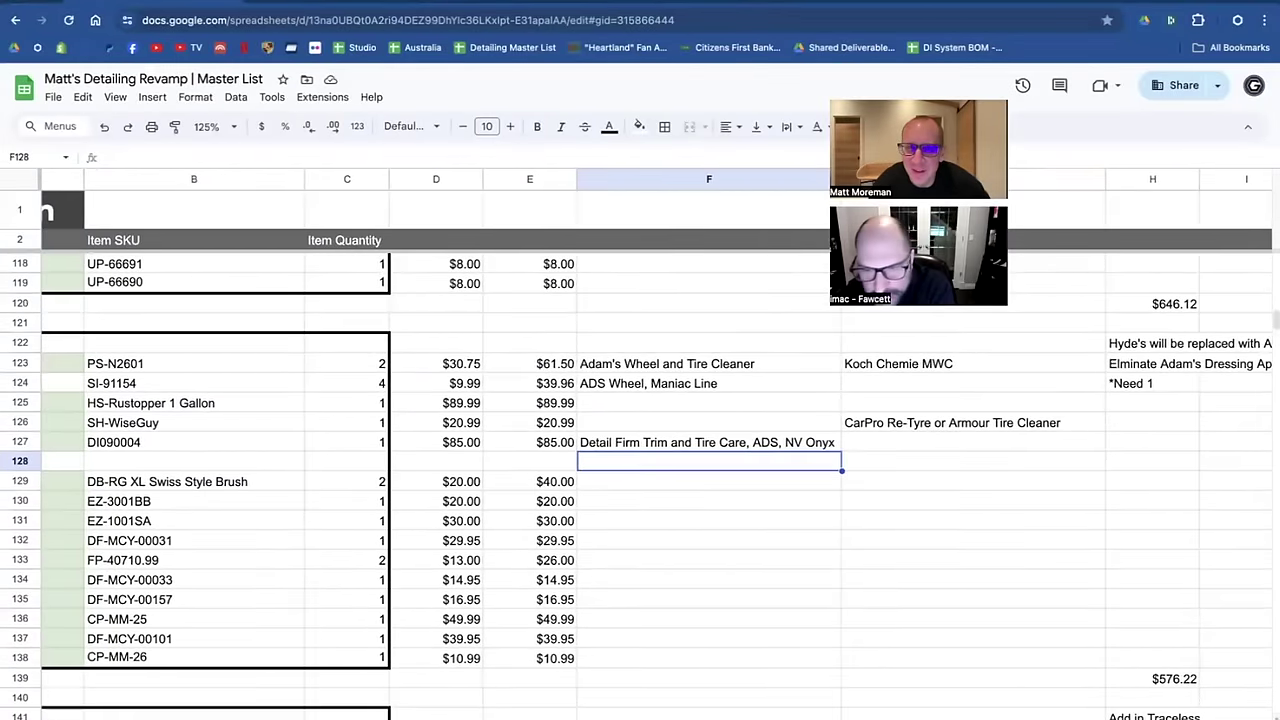
scroll(640, 450, "left", 3)
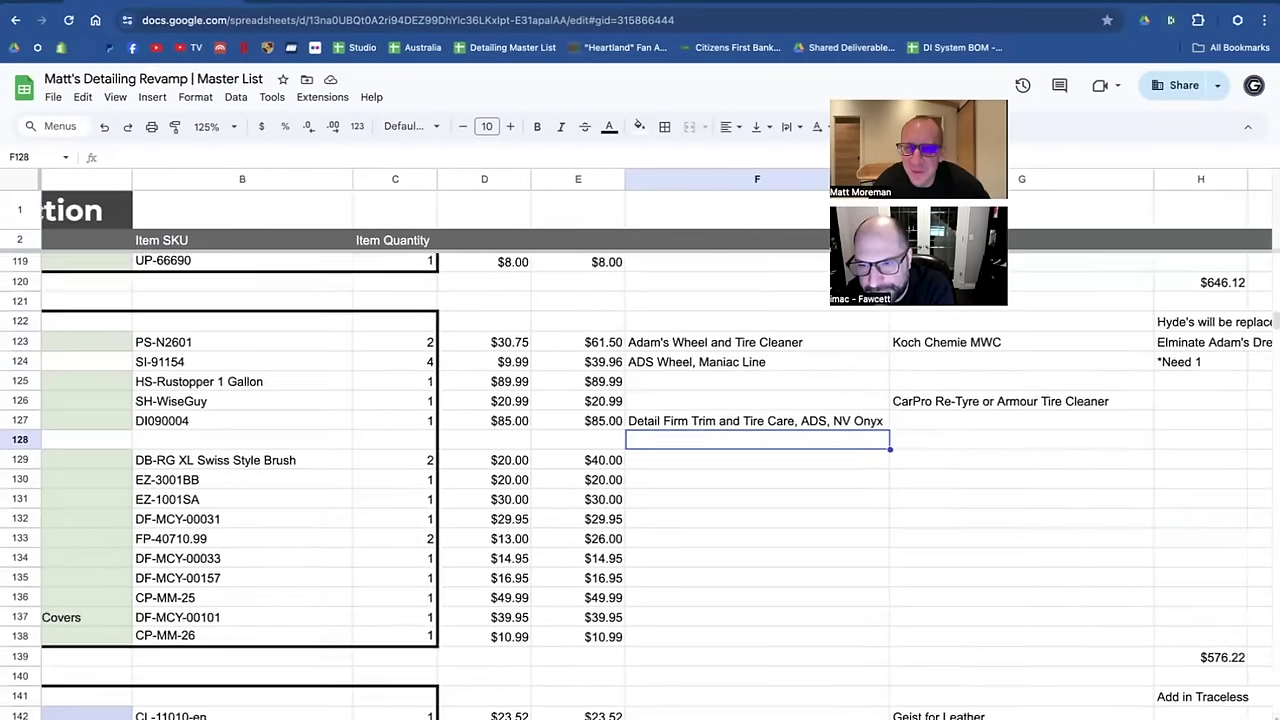
scroll(640, 450, "left", 3)
scroll(640, 450, "down", 2)
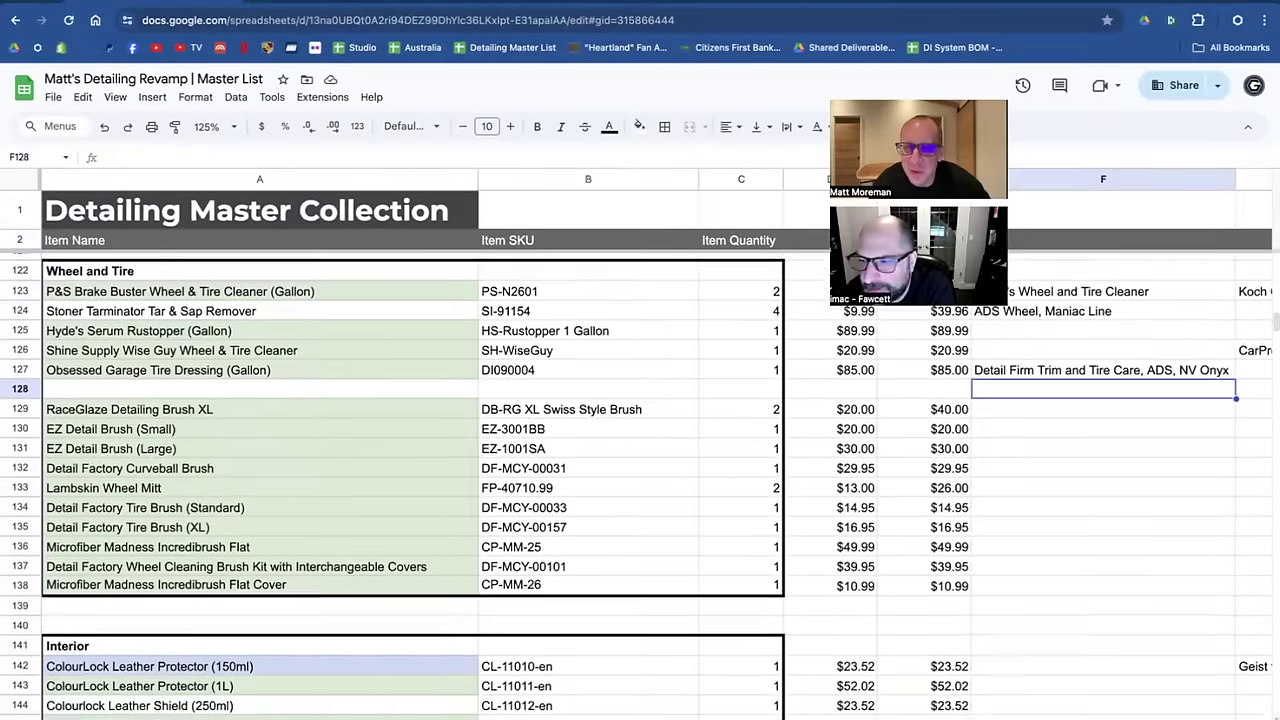
scroll(640, 450, "up", 4)
scroll(640, 486, "down", 4)
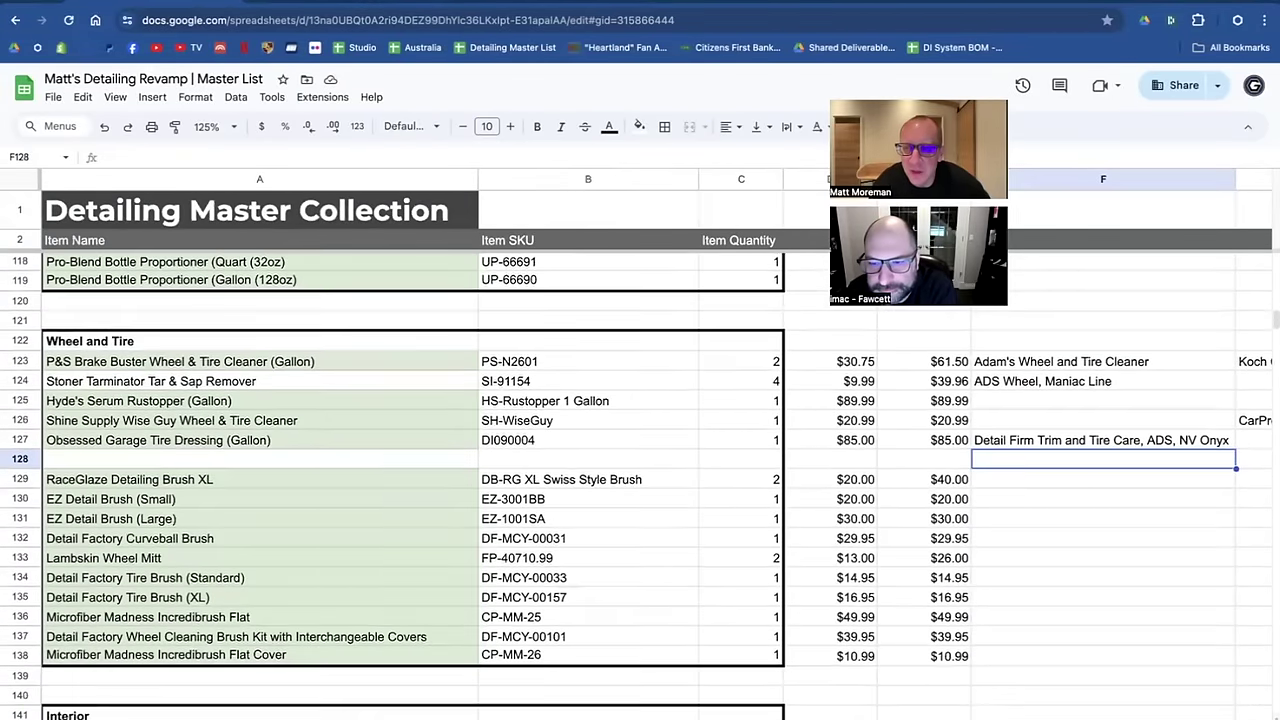
scroll(640, 486, "down", 1)
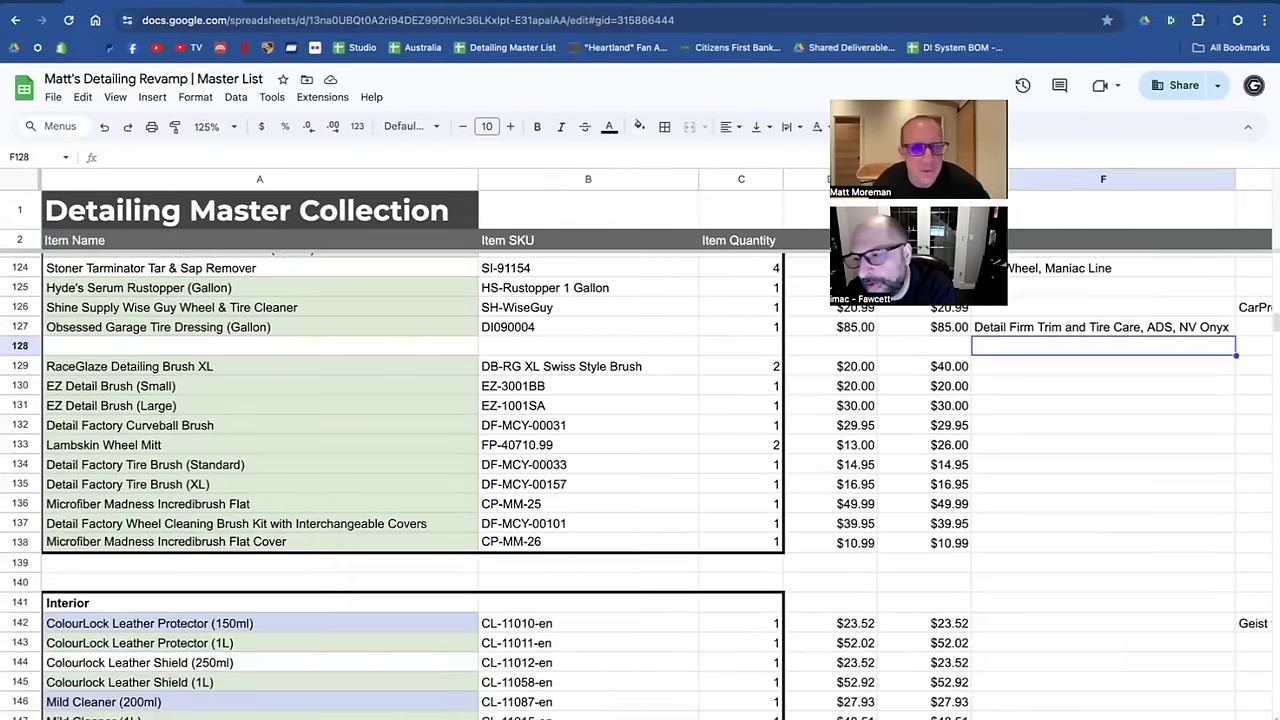
scroll(640, 486, "up", 1)
scroll(640, 486, "down", 1)
In the Interior section, enter "Gyeon" in cell F142, beside the ColourLock Leather Protector (150ml).
scroll(640, 486, "down", 5)
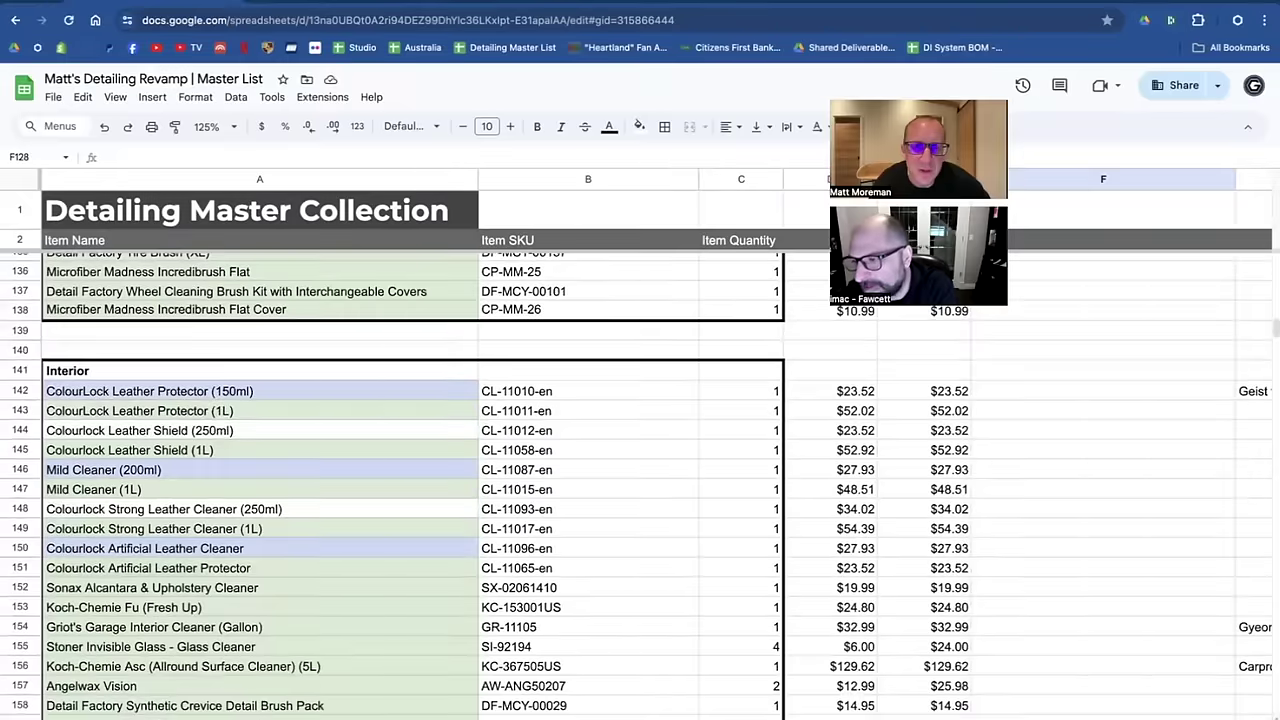
scroll(640, 486, "down", 2)
scroll(640, 486, "up", 1)
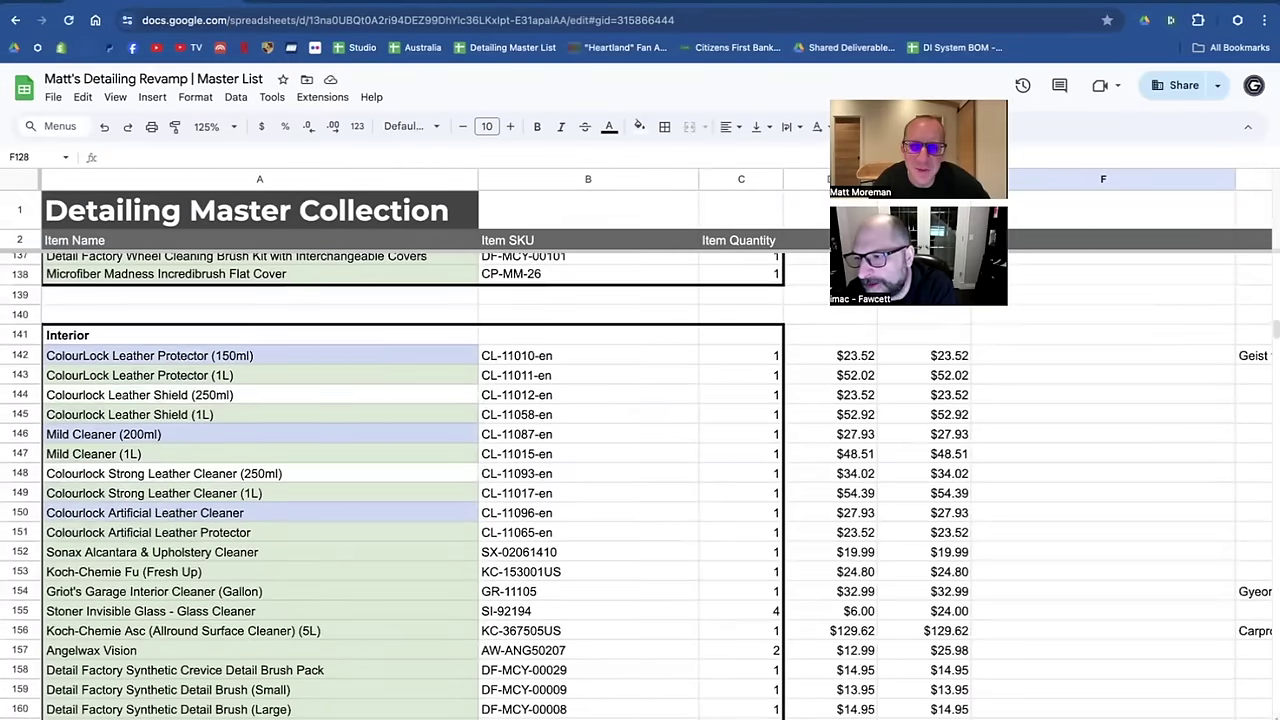
scroll(640, 486, "down", 1)
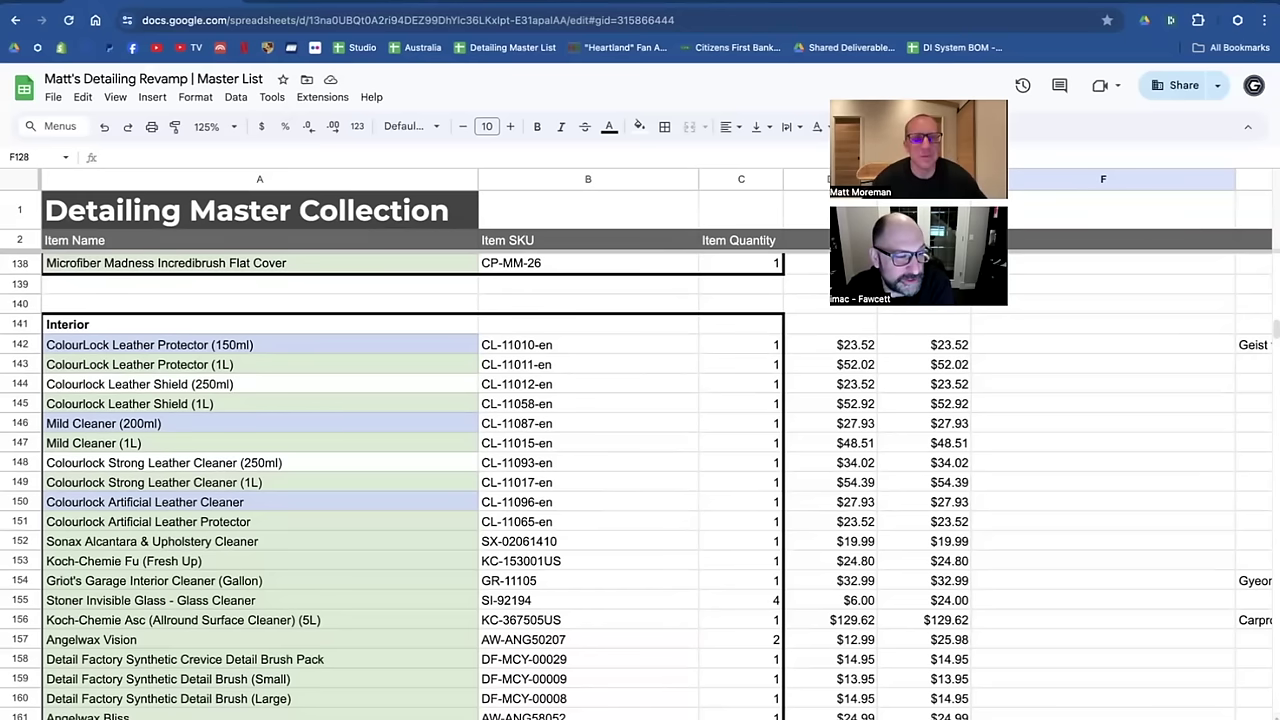
left_click(1046, 346)
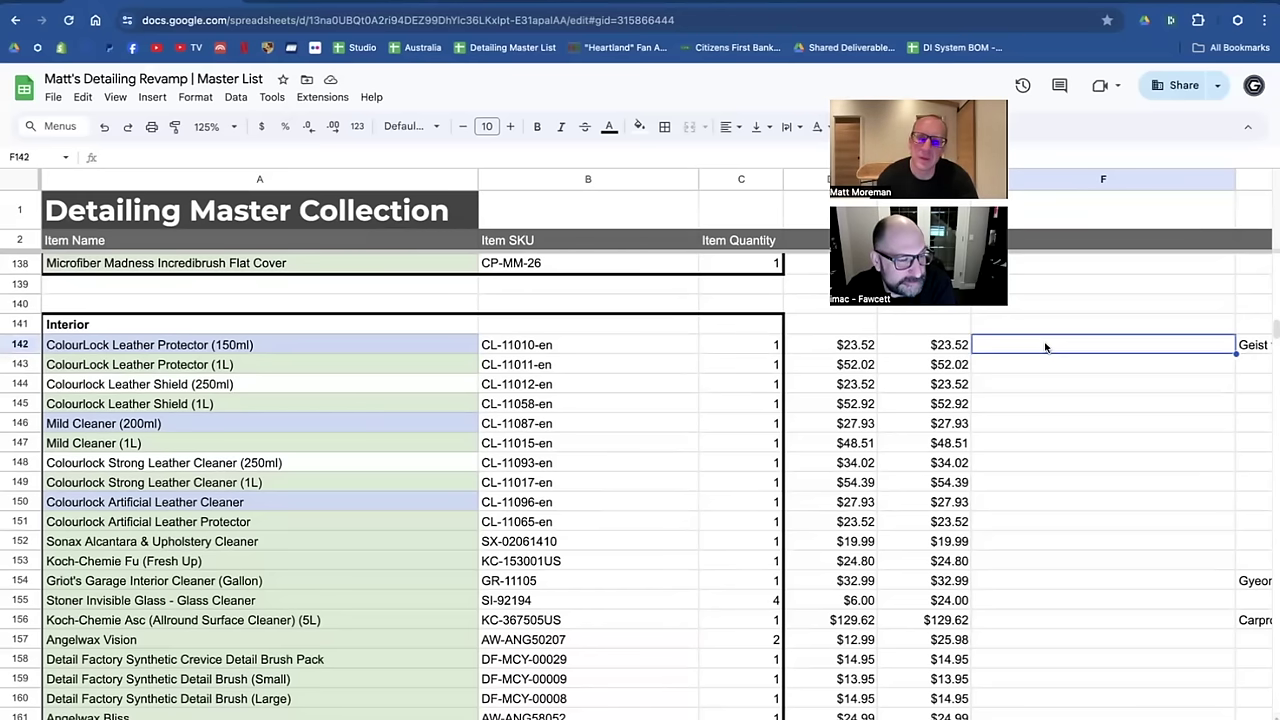
type("Gyeon")
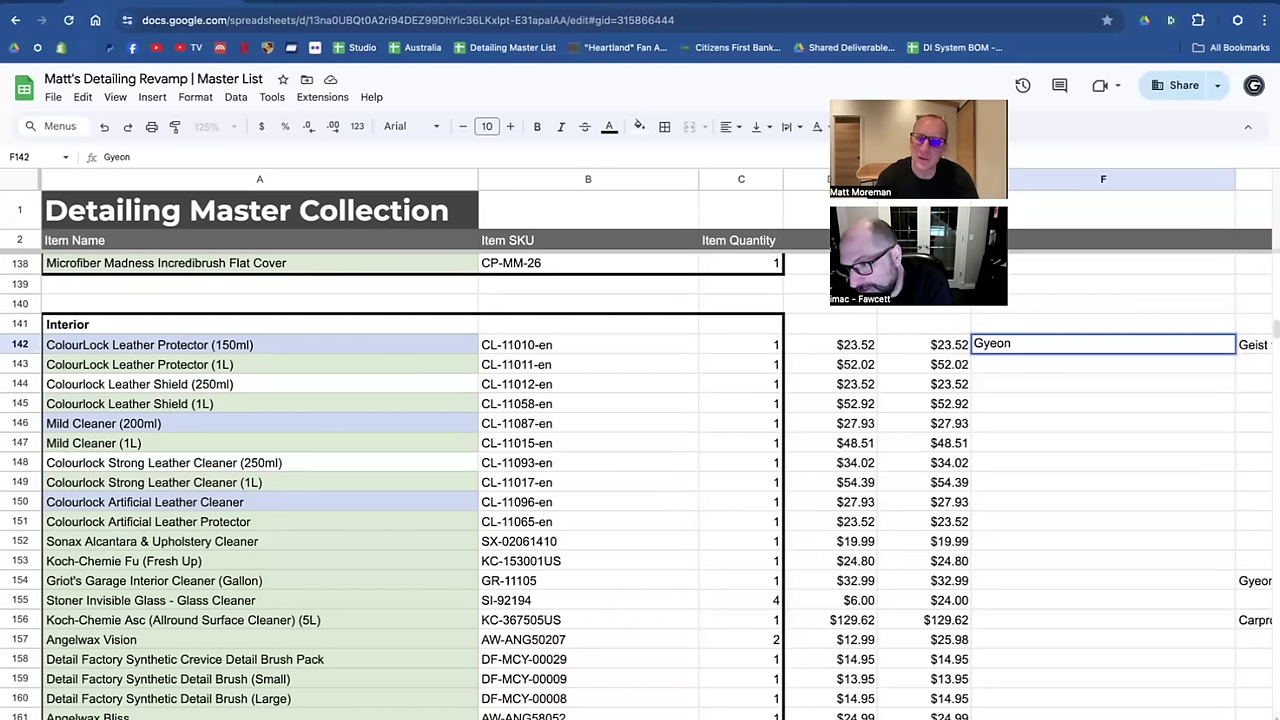
key("Tab")
key("Left")
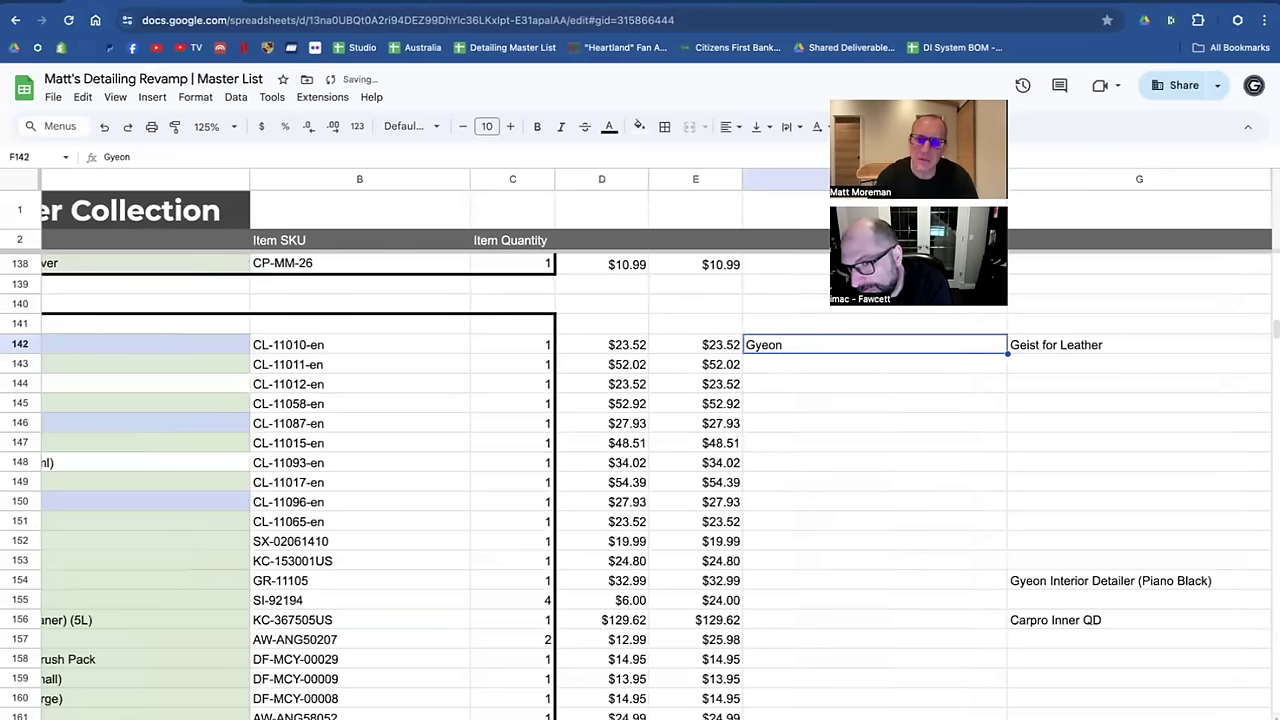
Extend the alternative in cell F142 to read "Gyeon Leather Cleaner".
double_click(807, 343)
double_click(804, 342)
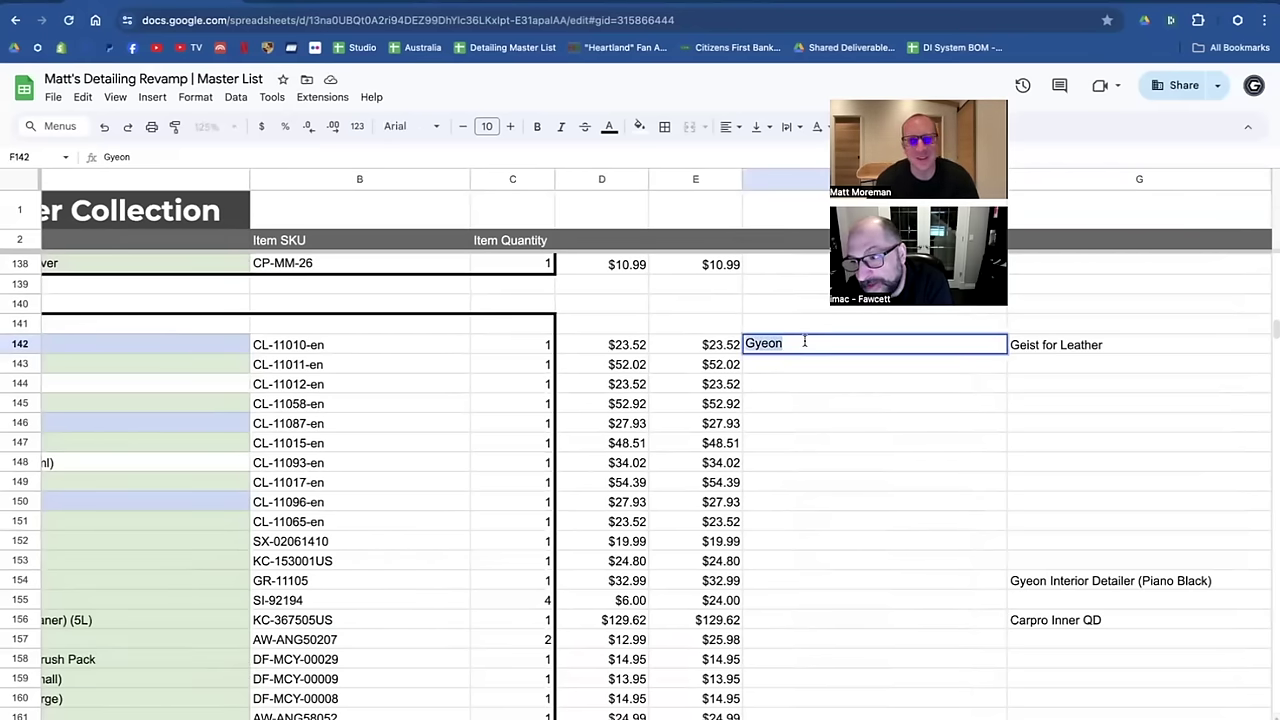
left_click(804, 342)
type("Leather Cleaner")
key("Return")
scroll(788, 345, "left", 2)
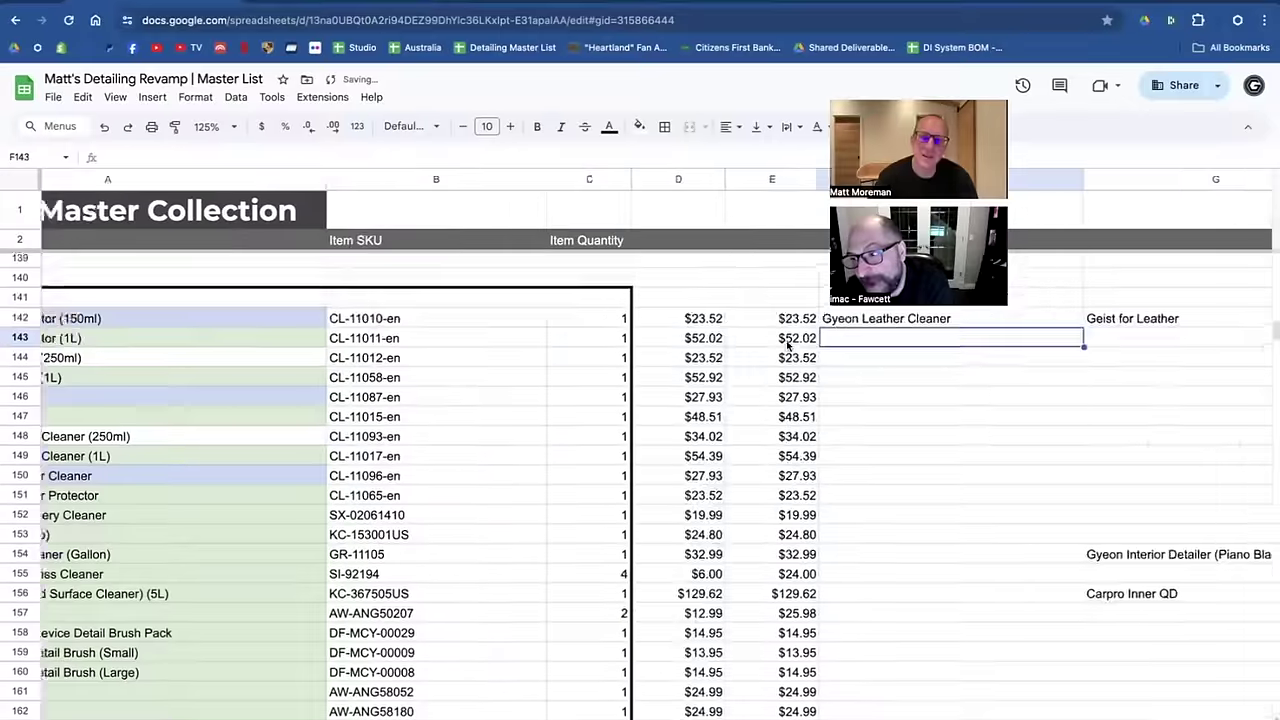
scroll(788, 345, "left", 3)
scroll(788, 345, "up", 2)
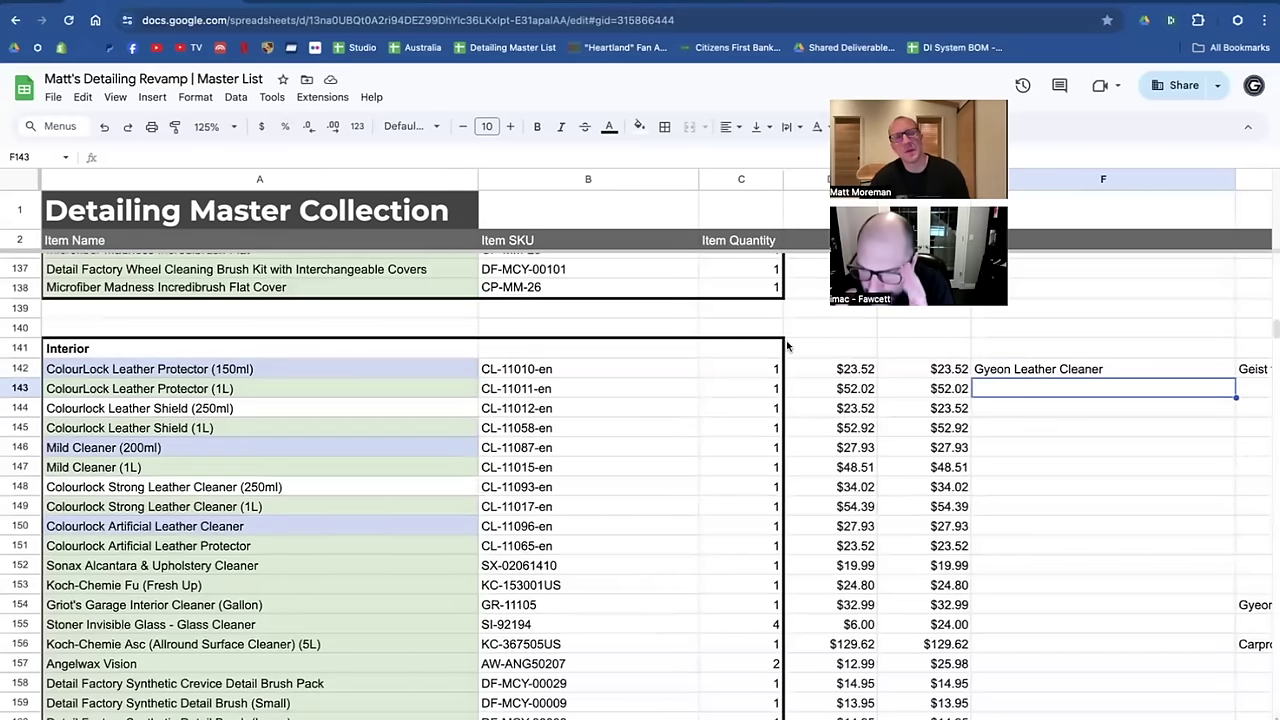
Review the Colourlock leather protectors, shields and cleaners in rows 142 to 151, highlighting the related rows in groups.
scroll(787, 345, "down", 2)
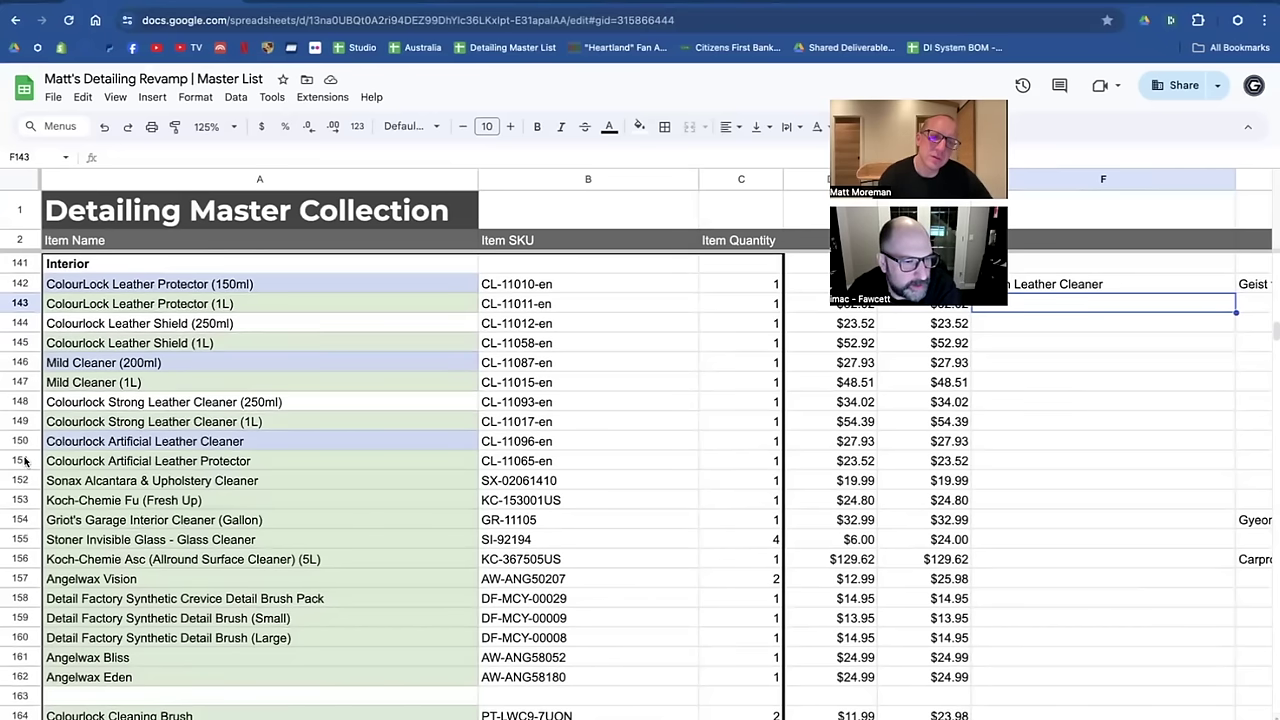
left_click_drag(25, 460, 20, 401)
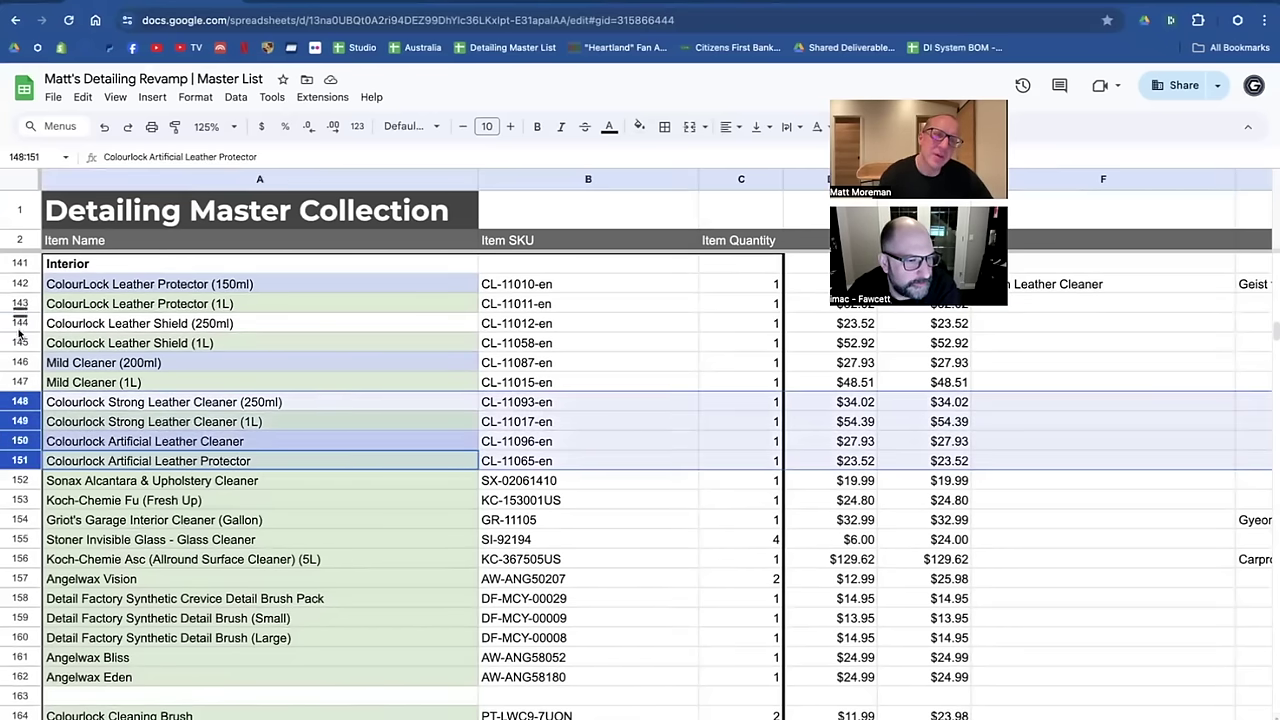
left_click_drag(18, 284, 15, 295)
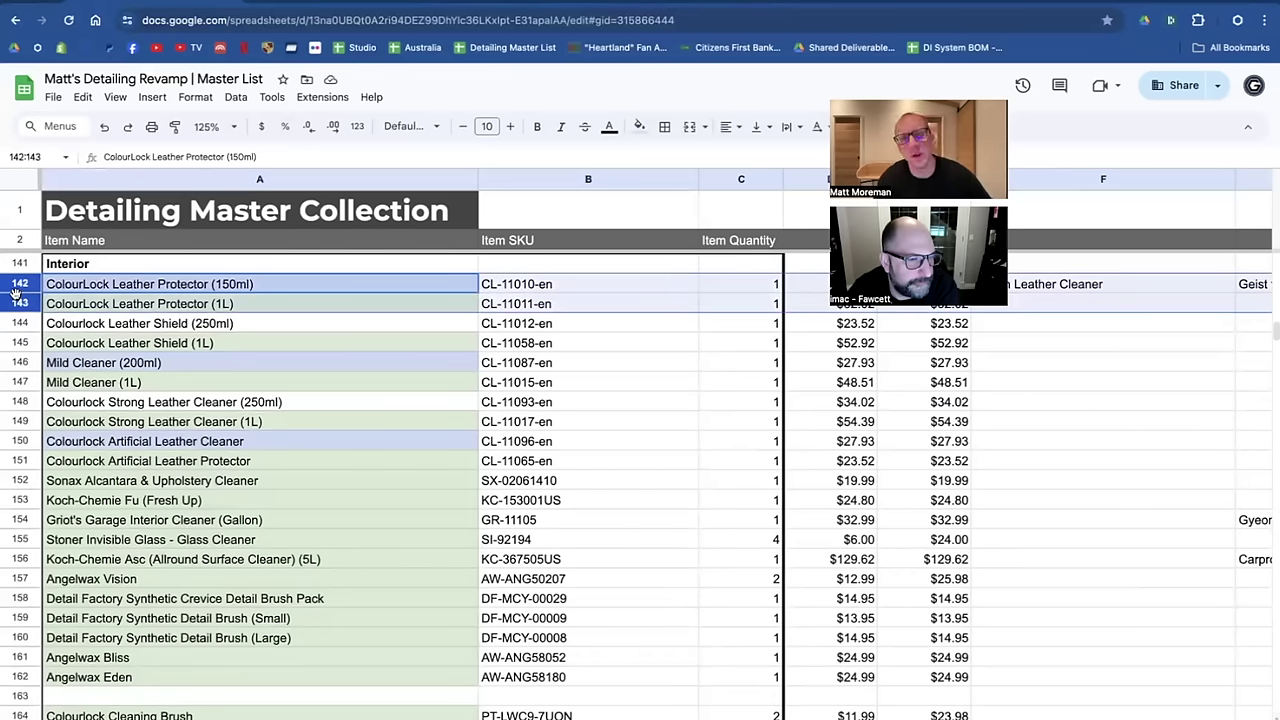
left_click(20, 362)
left_click_drag(20, 362, 17, 421)
left_click(18, 402)
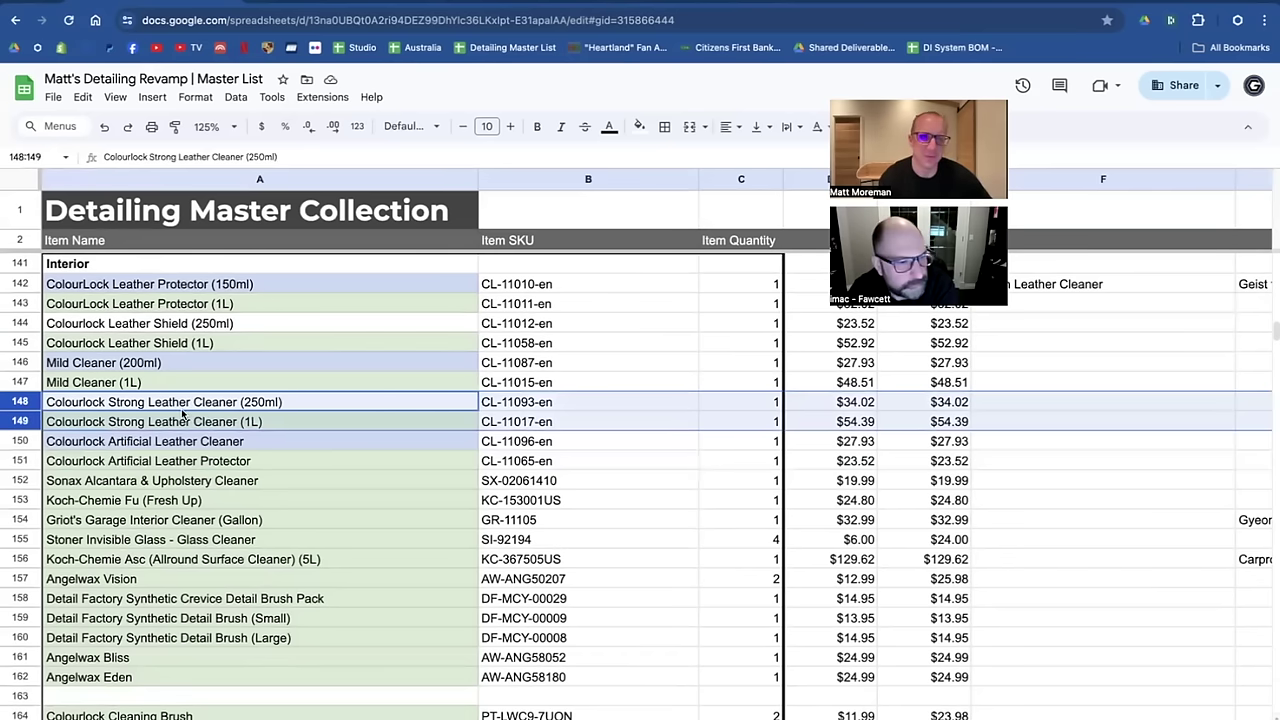
left_click_drag(22, 362, 24, 378)
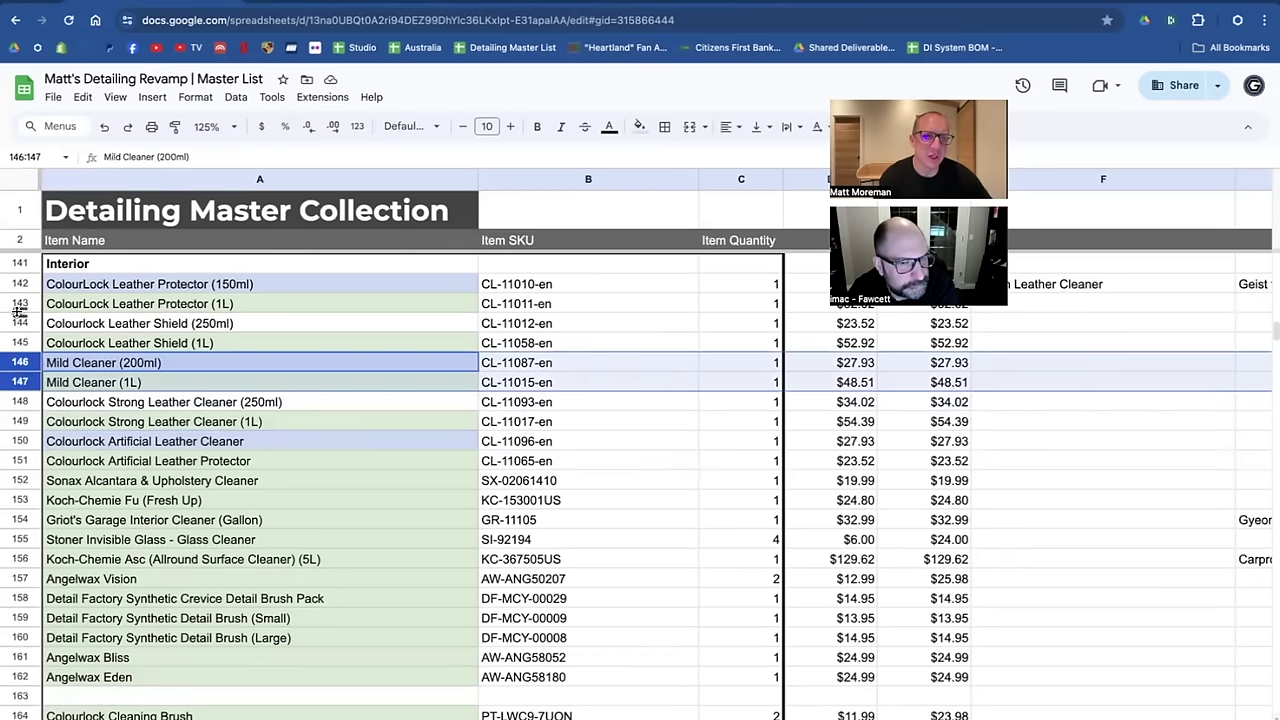
left_click_drag(18, 323, 18, 342)
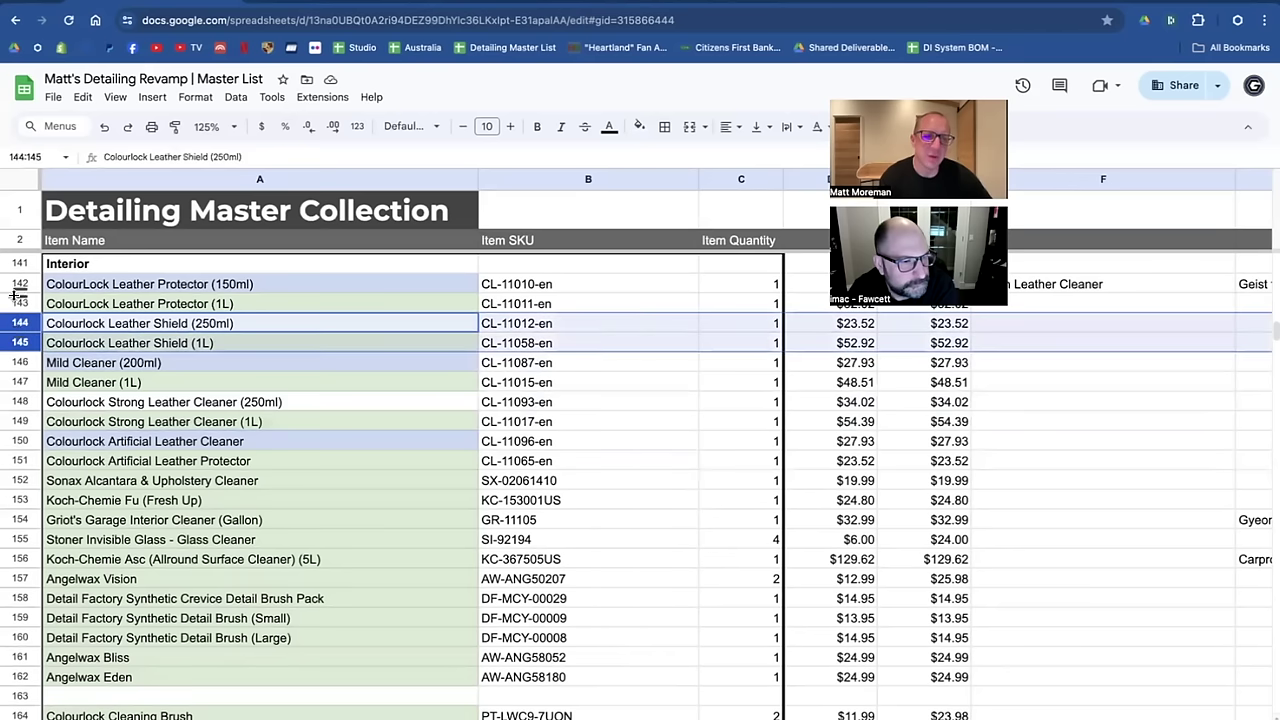
left_click_drag(18, 284, 18, 338)
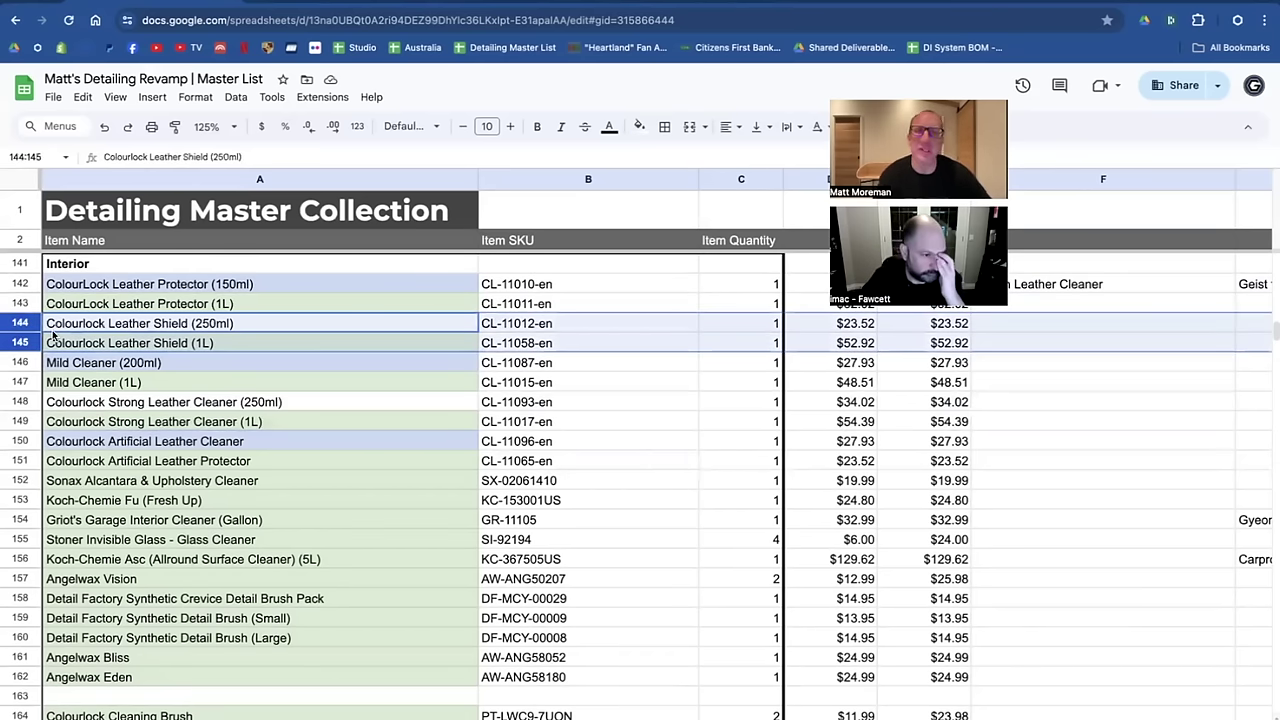
left_click(28, 441)
left_click_drag(28, 441, 22, 460)
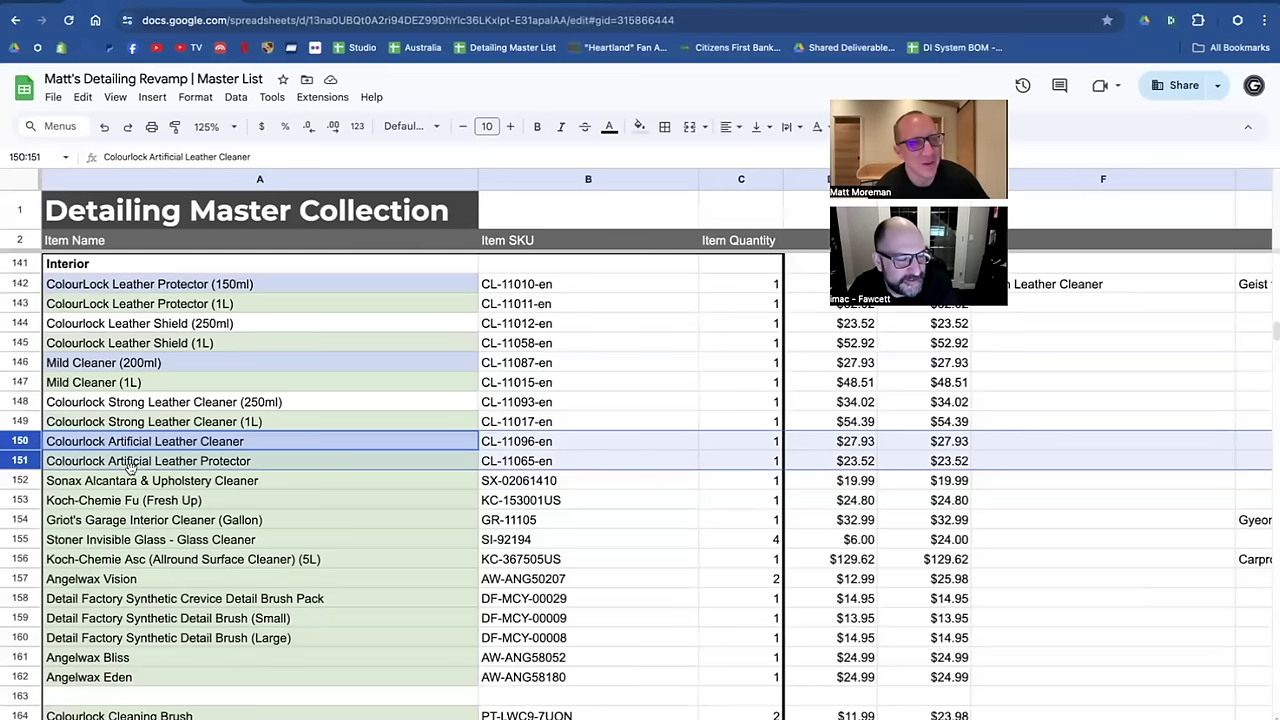
Enter "Maniac Alcantara" in cell F152 as the alternative to the Sonax Alcantara & Upholstery Cleaner.
scroll(130, 468, "down", 1)
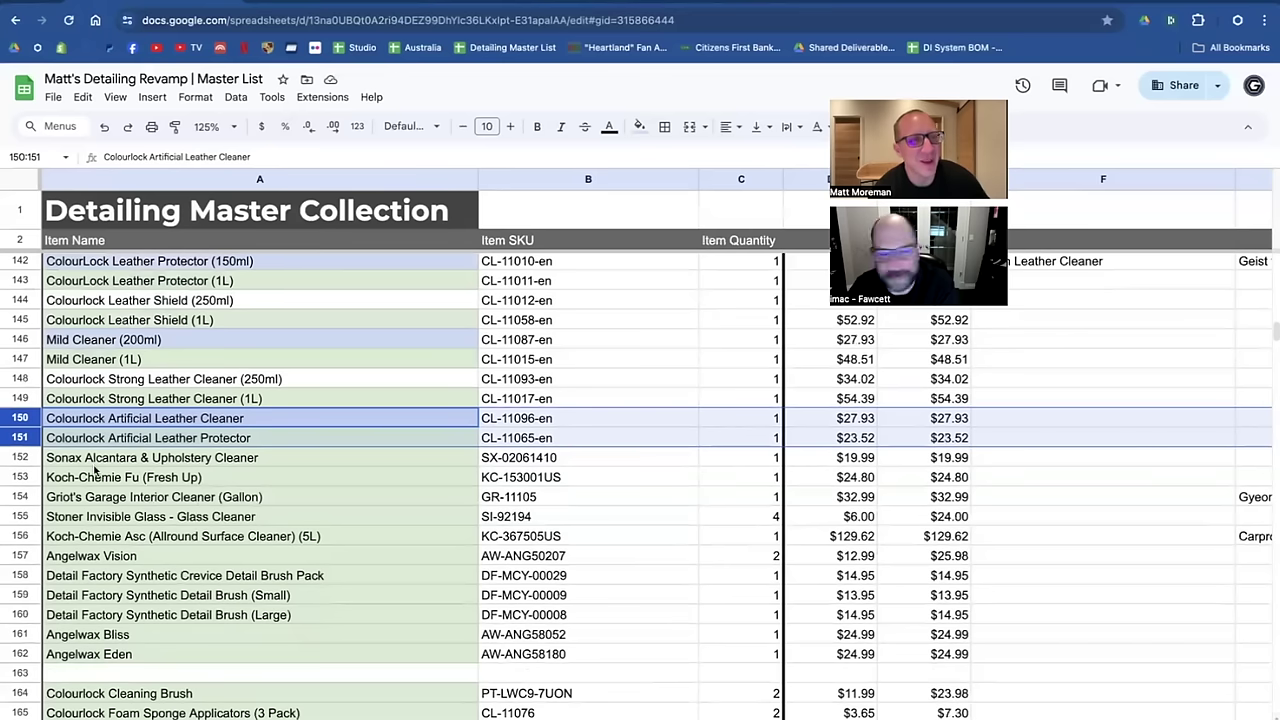
left_click(24, 457)
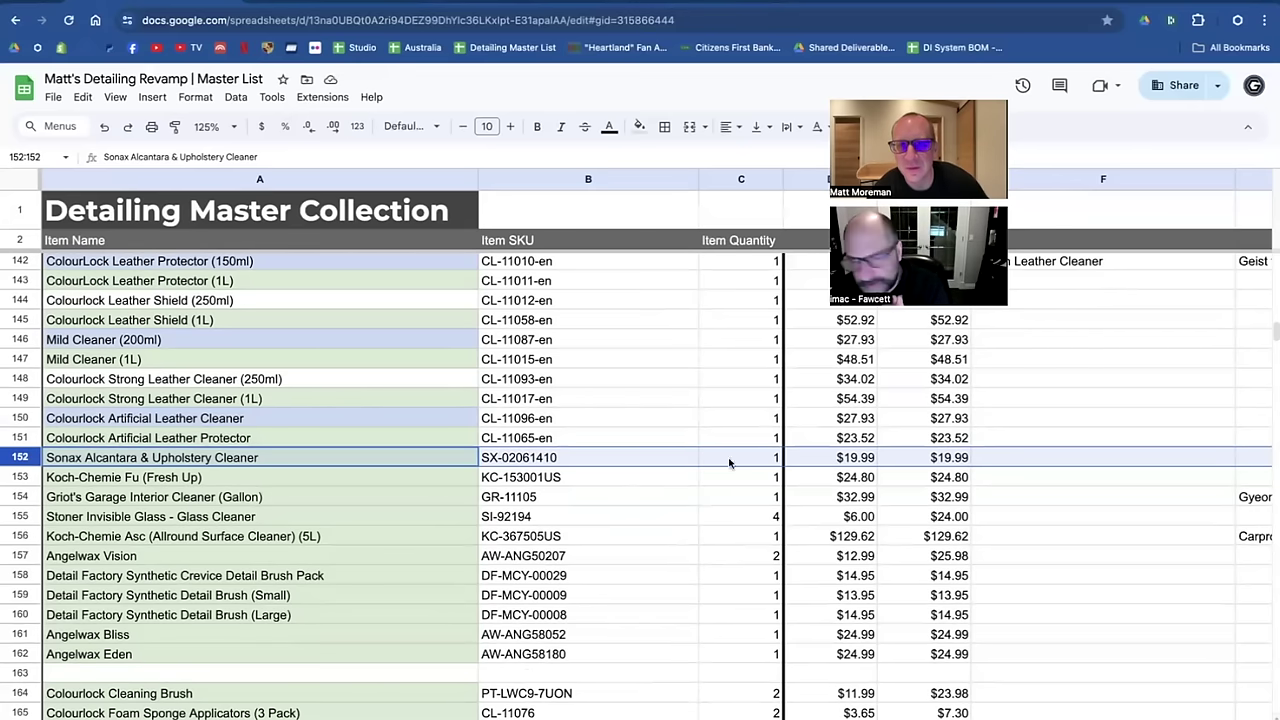
left_click(982, 457)
type("Maniac")
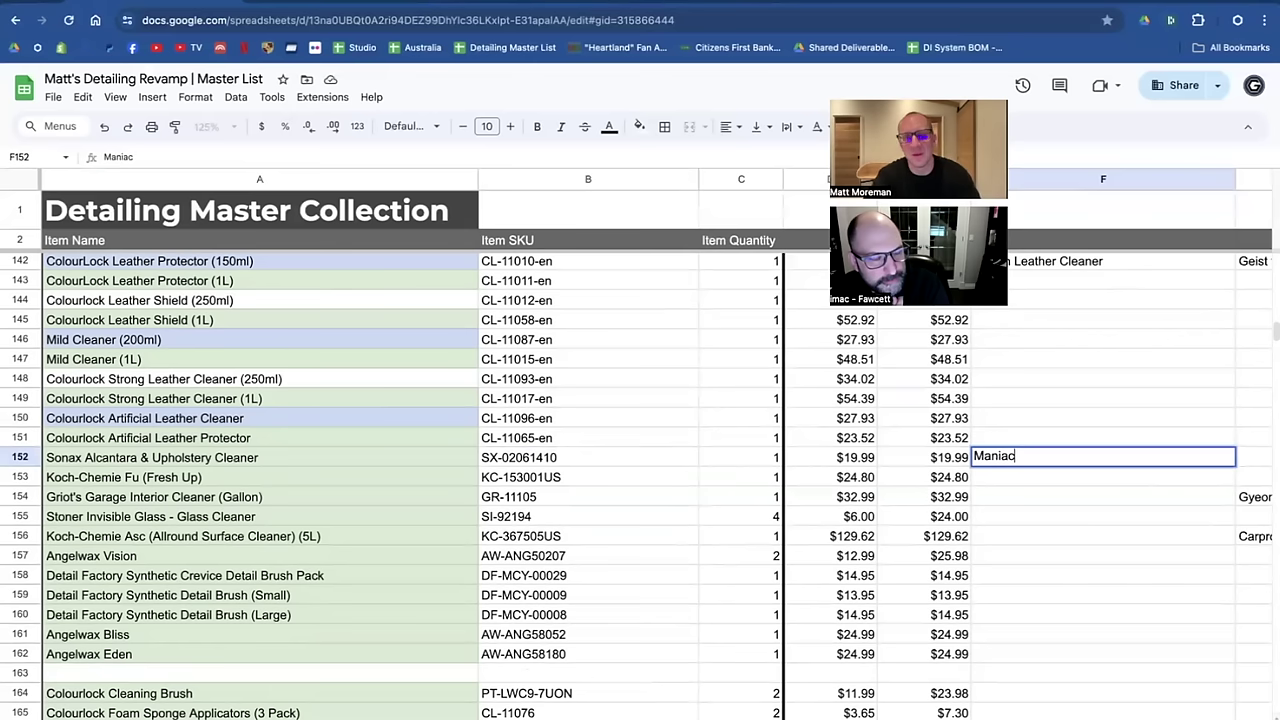
type(" Alcantara")
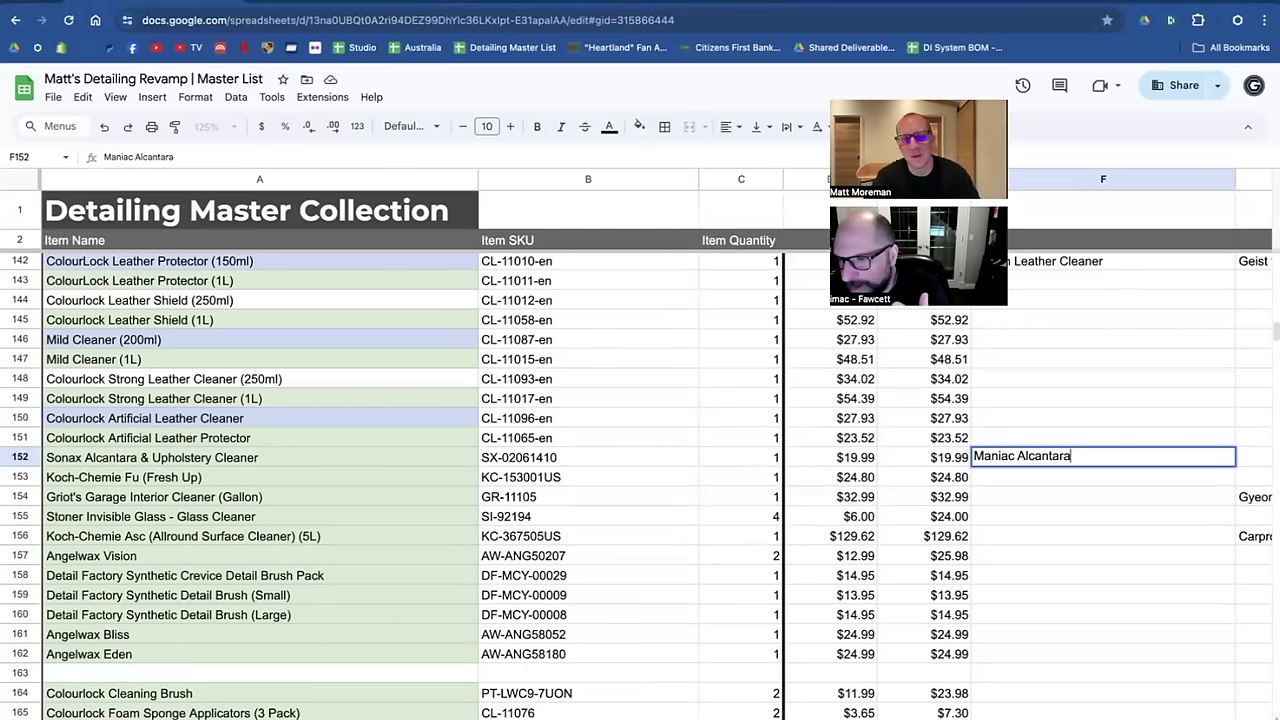
key("Return")
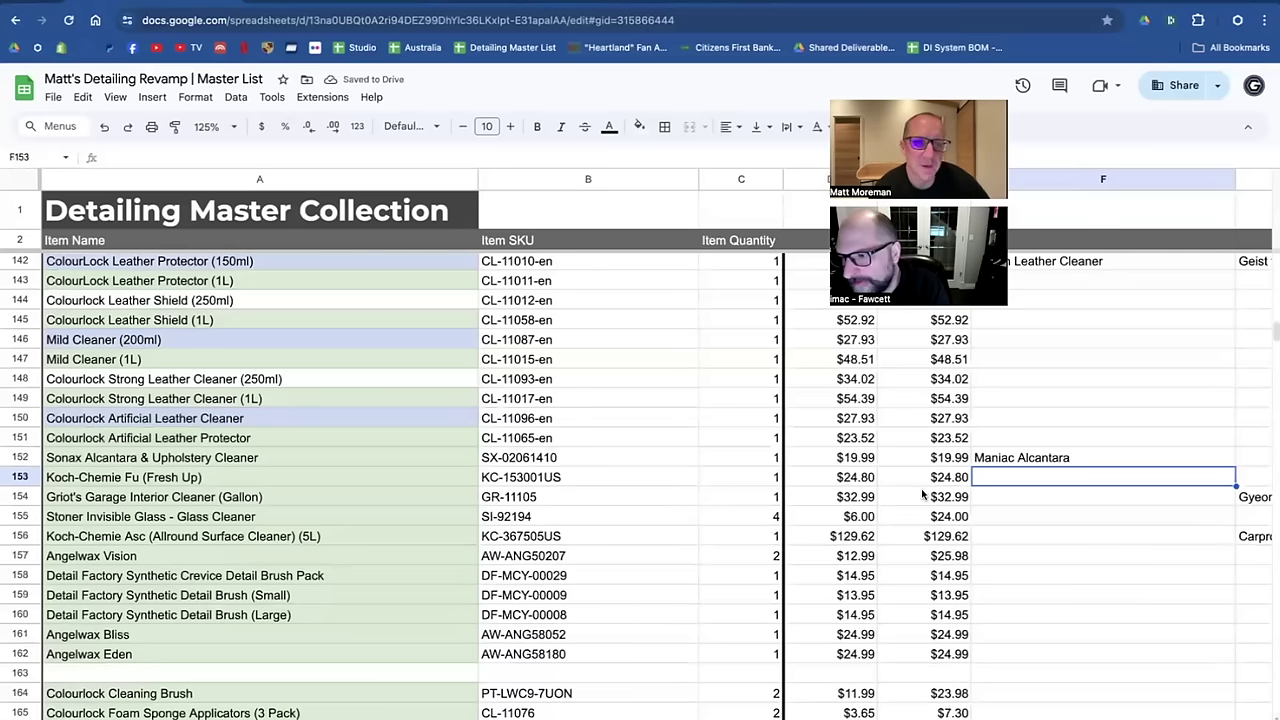
Enter "Koch Chemie Polstar and Topstar" in cell F153, beside Koch-Chemie Fu (Fresh Up).
type("Koc")
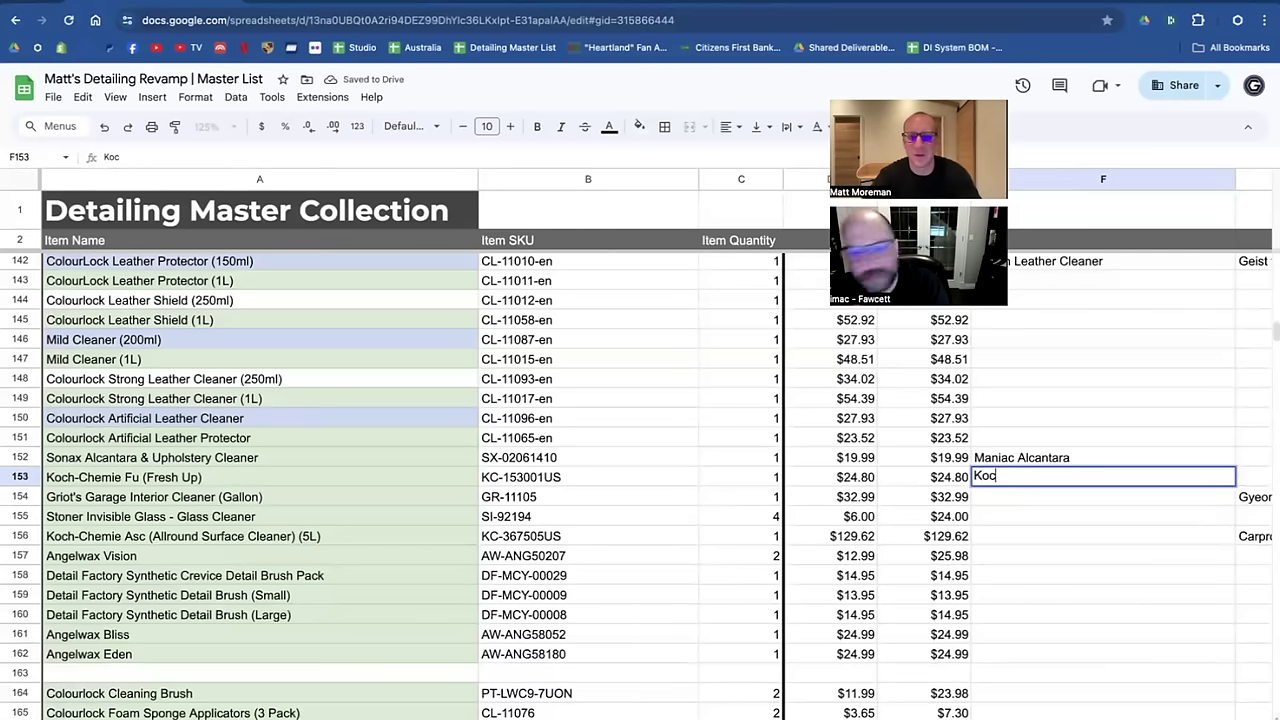
type("h Chem")
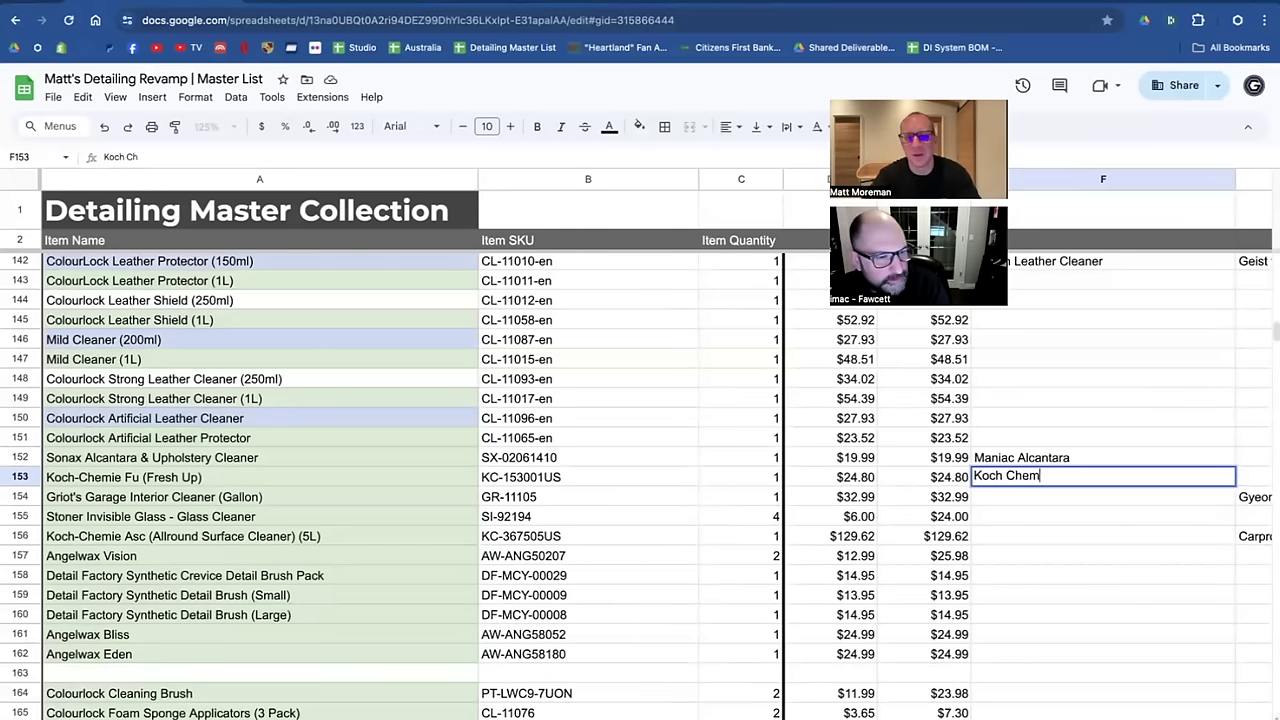
type("ie Polstar and")
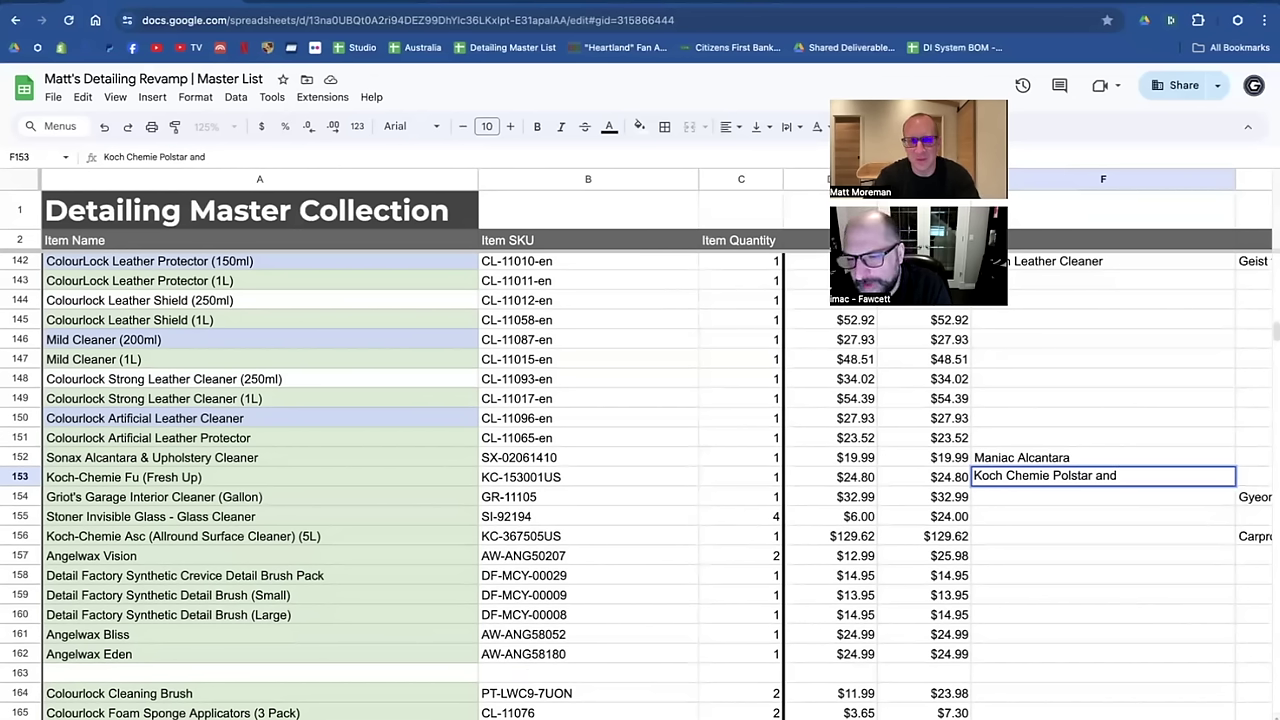
type("Topstar")
key("Return")
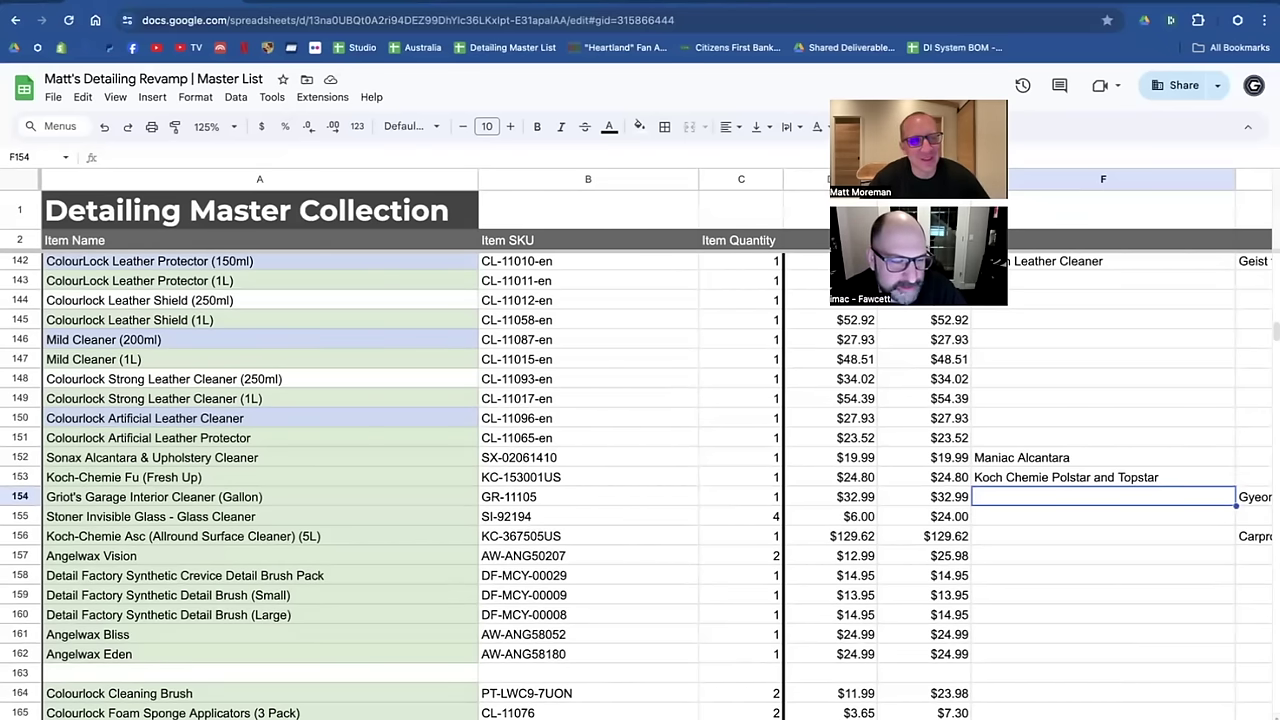
Enter "Adam's Rubber Mat and Vinyl Cleaner" in cell F155, on the Stoner Invisible Glass row of the Interior section.
left_click(126, 538)
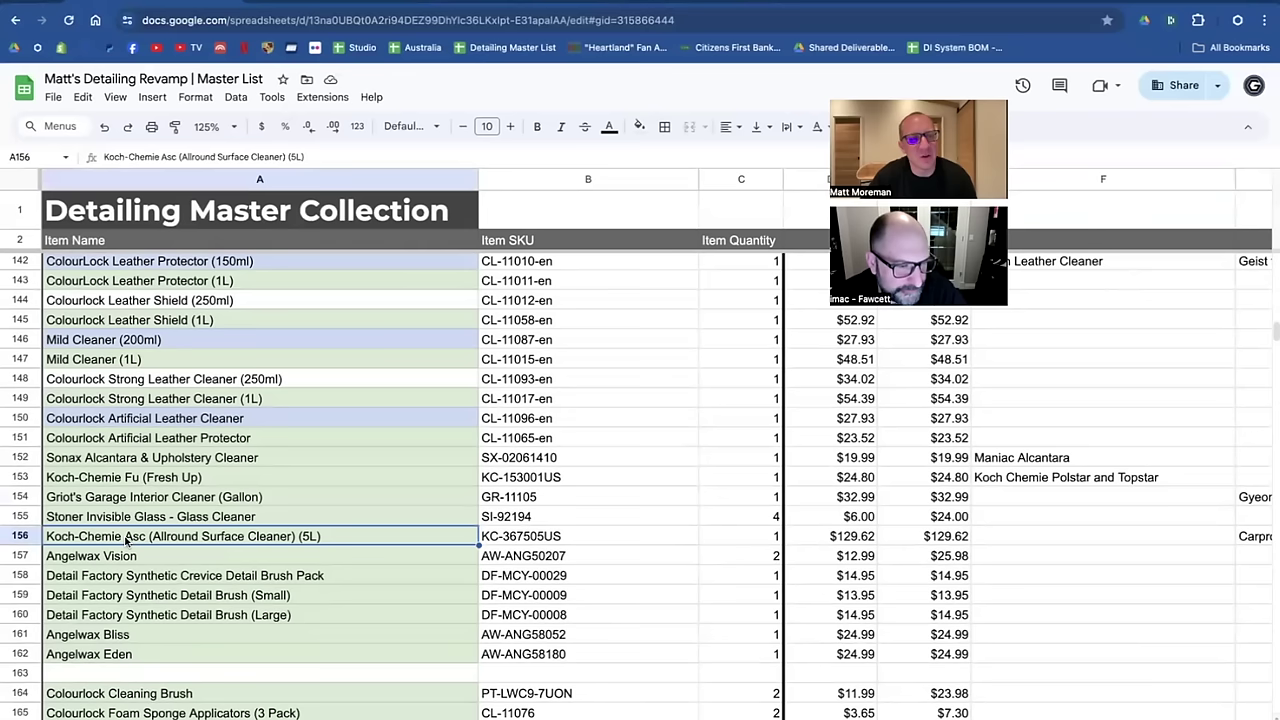
left_click(118, 479)
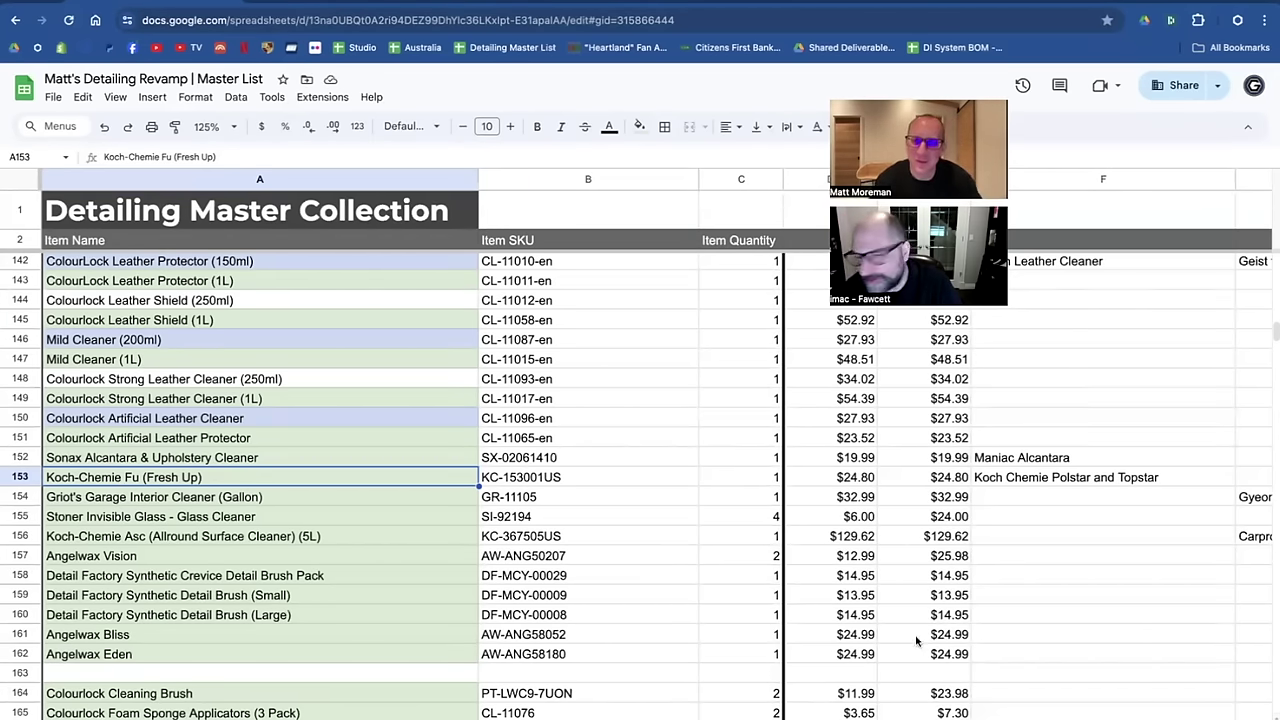
left_click(992, 521)
type("Adam")
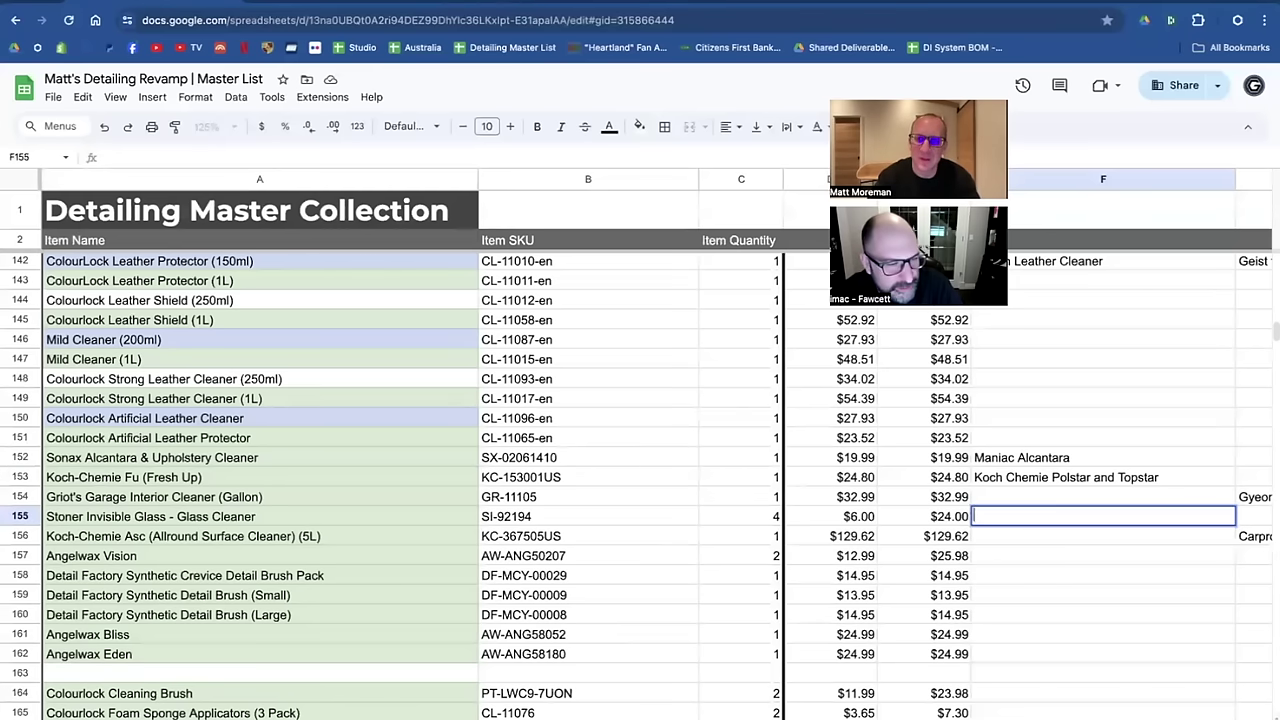
type("'s Ru")
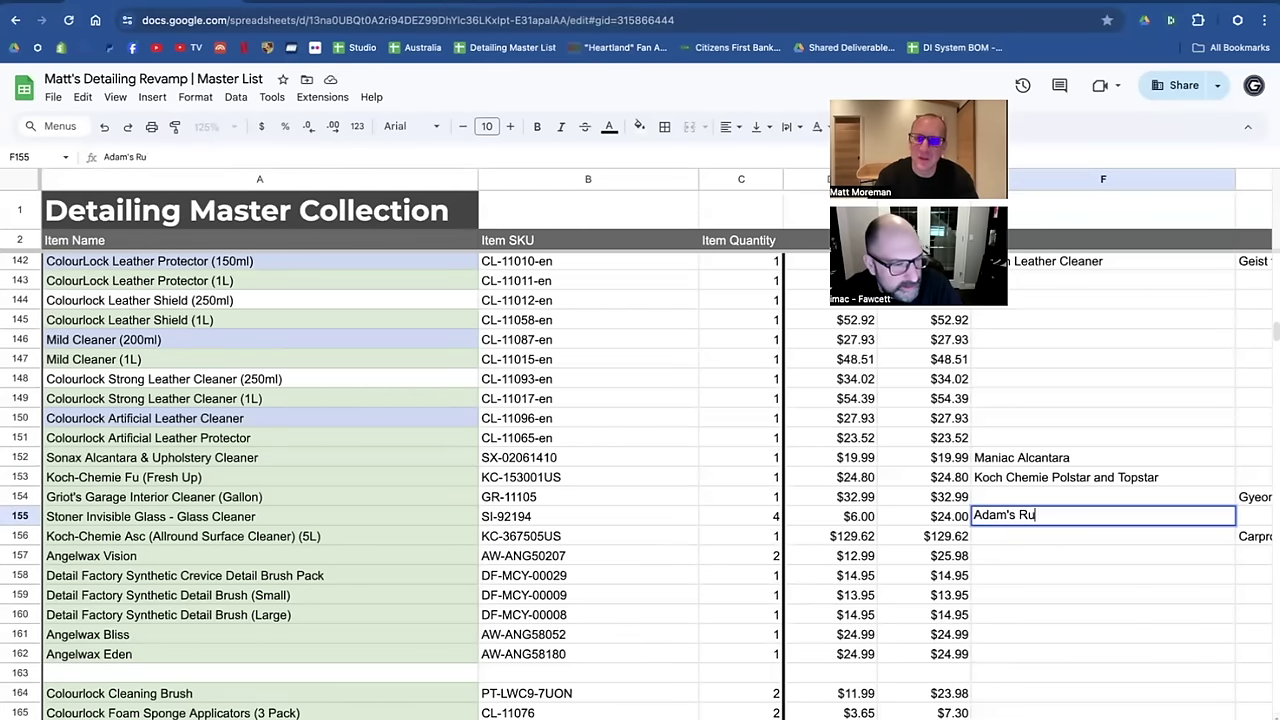
type("bber Mat")
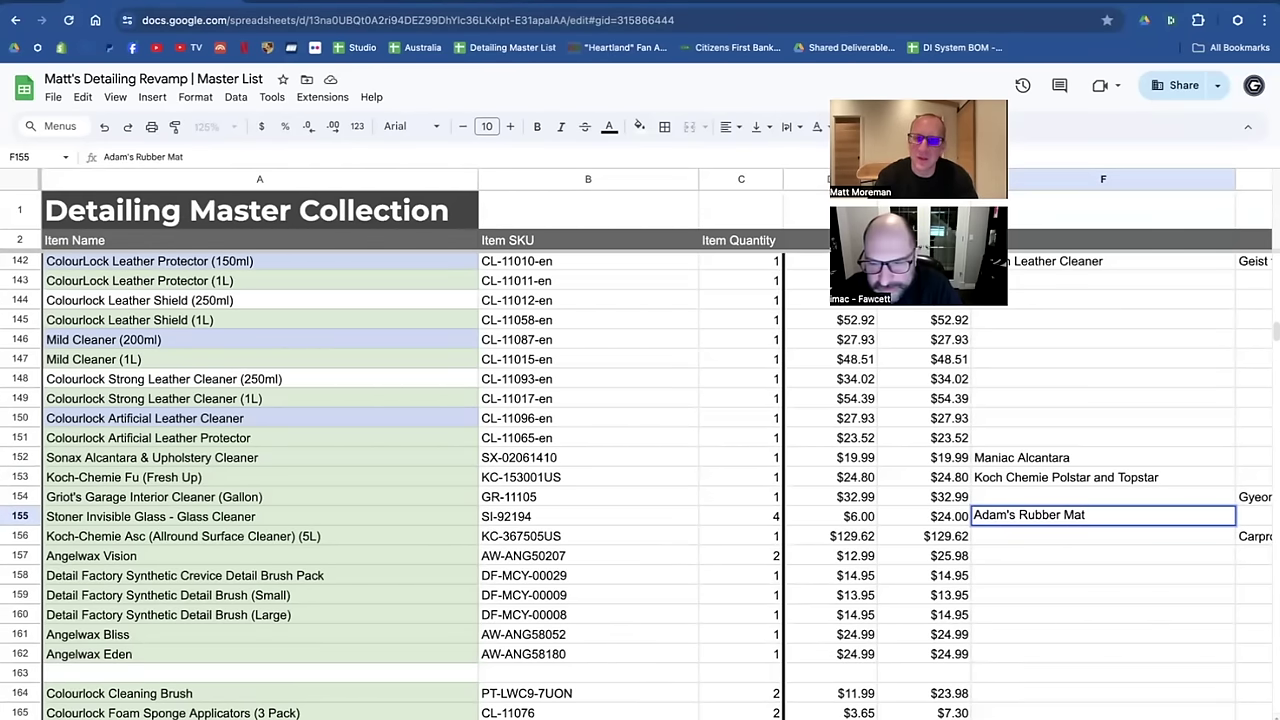
type(" and Vinyl")
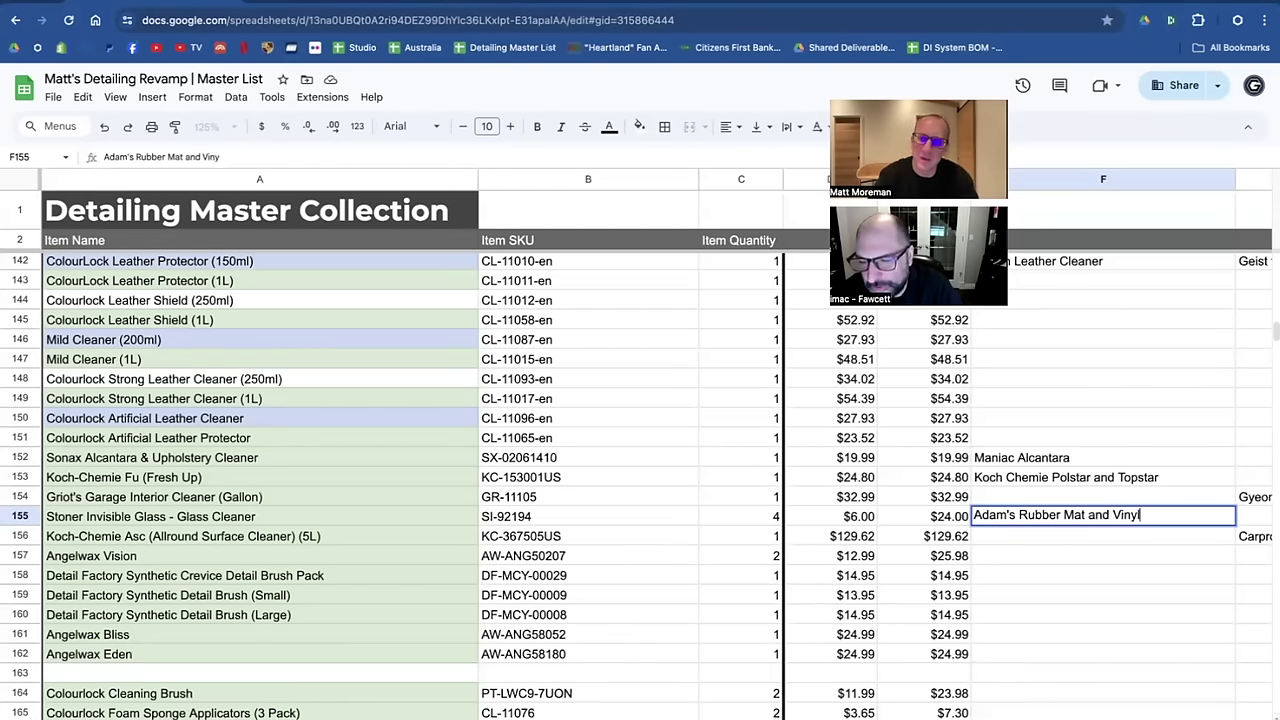
type(" Cleaner")
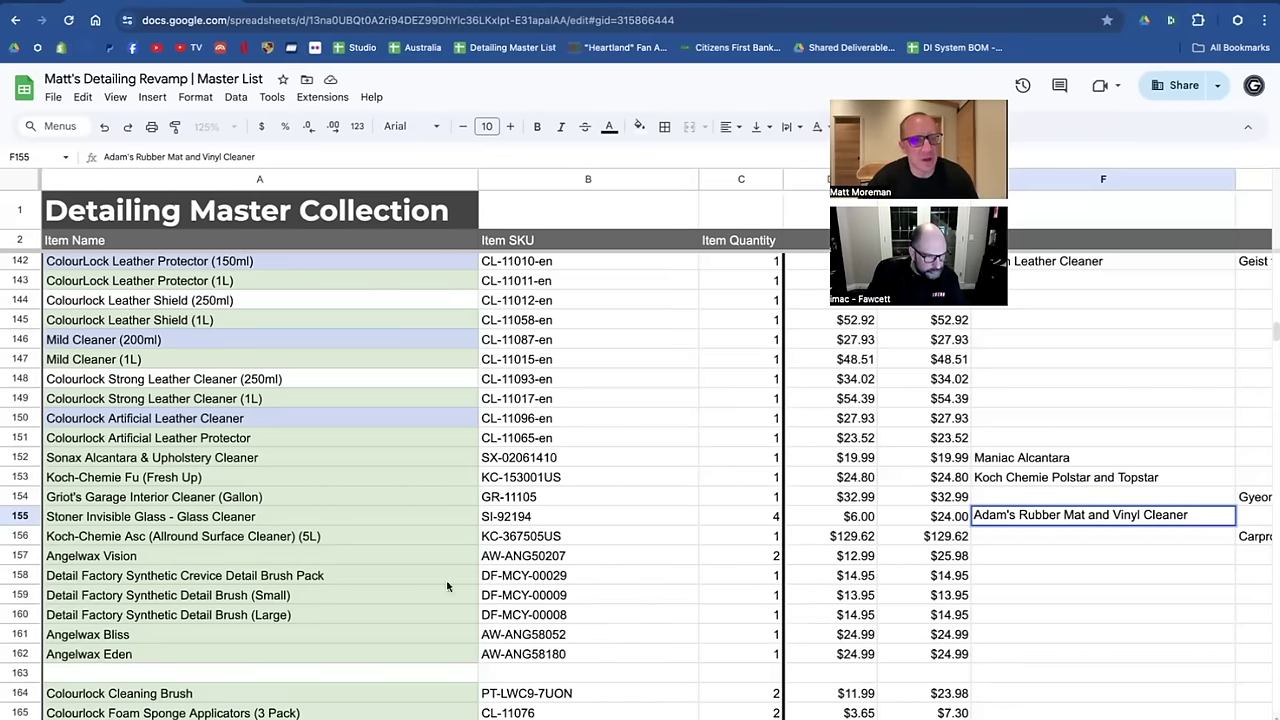
scroll(227, 641, "down", 5)
scroll(210, 549, "up", 1)
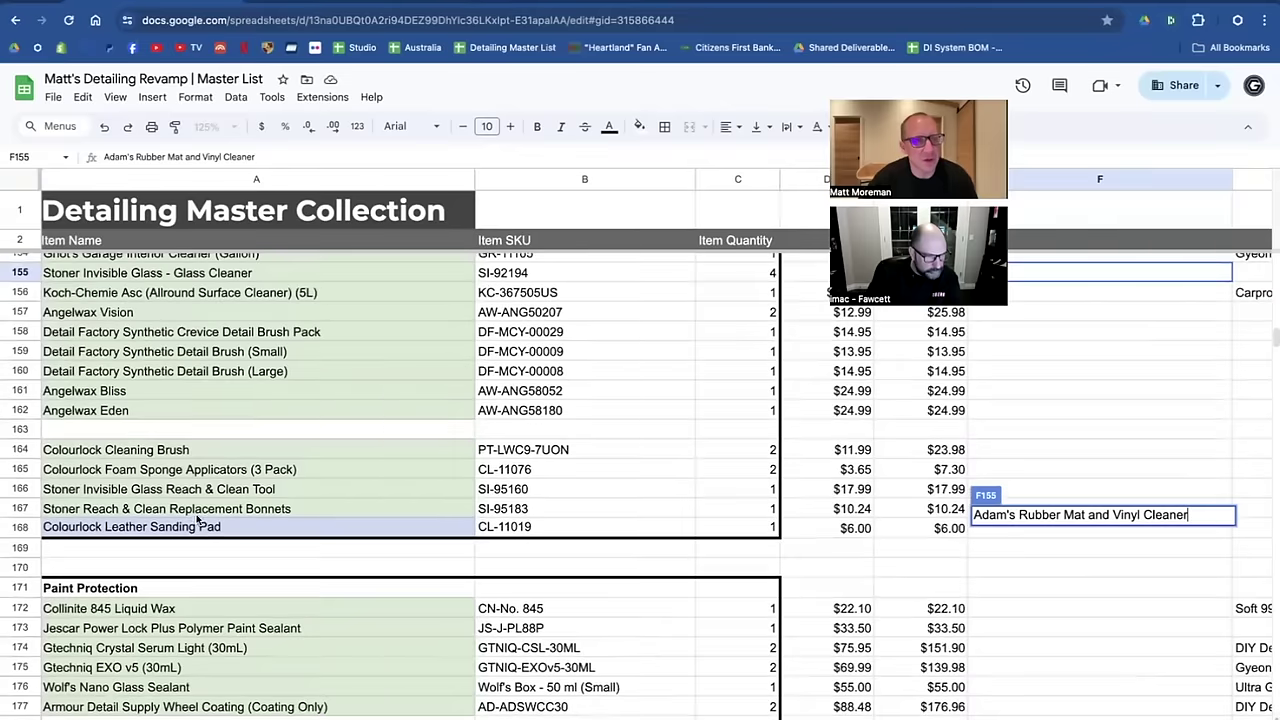
left_click(156, 490)
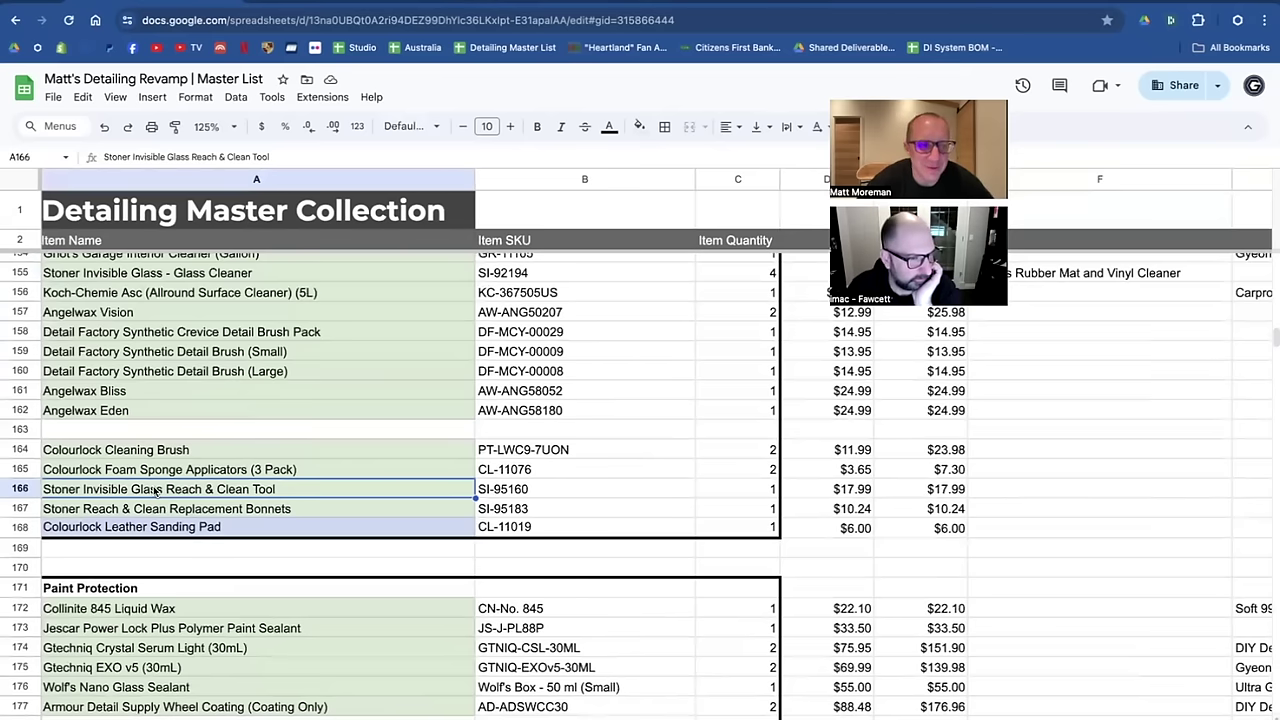
Review the Paint Protection items in rows 172 to 182, highlighting the Armour Detail Supply wheel coating and the Wolf's Nano Glass Sealant.
scroll(155, 491, "down", 3)
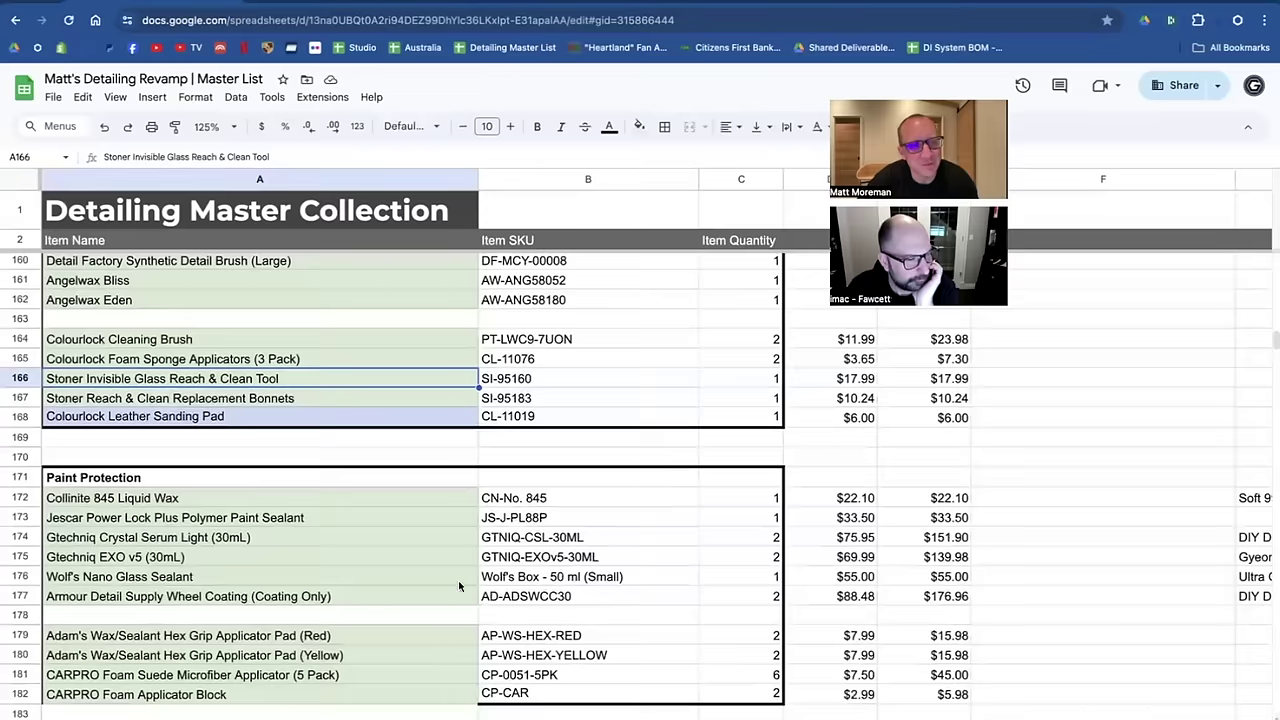
scroll(458, 580, "down", 1)
scroll(459, 586, "left", 1)
scroll(459, 586, "down", 2)
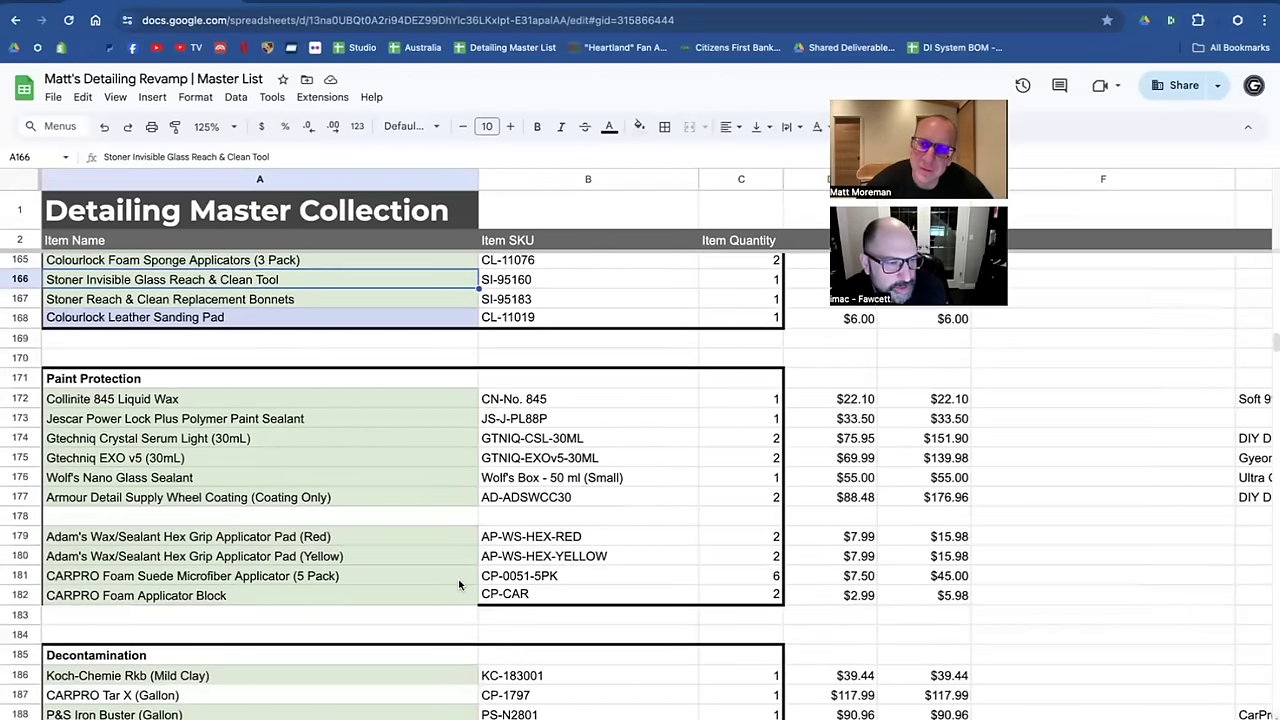
left_click(1012, 404)
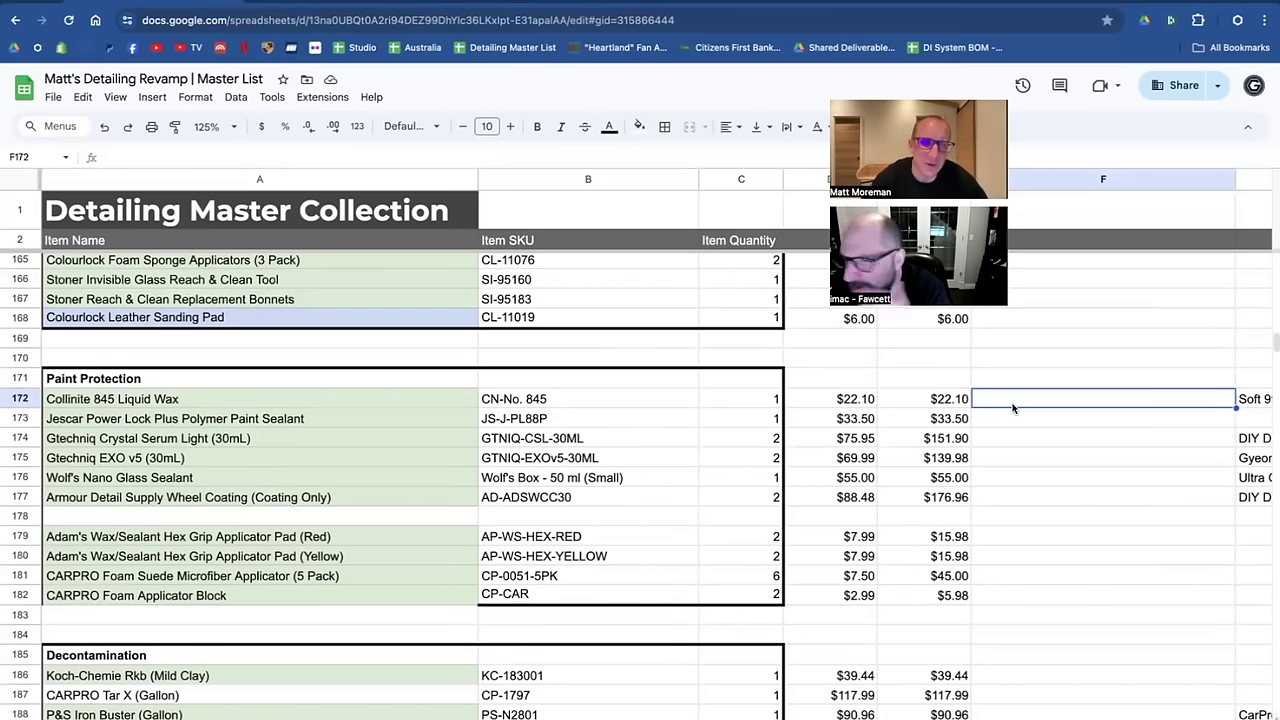
left_click(22, 497)
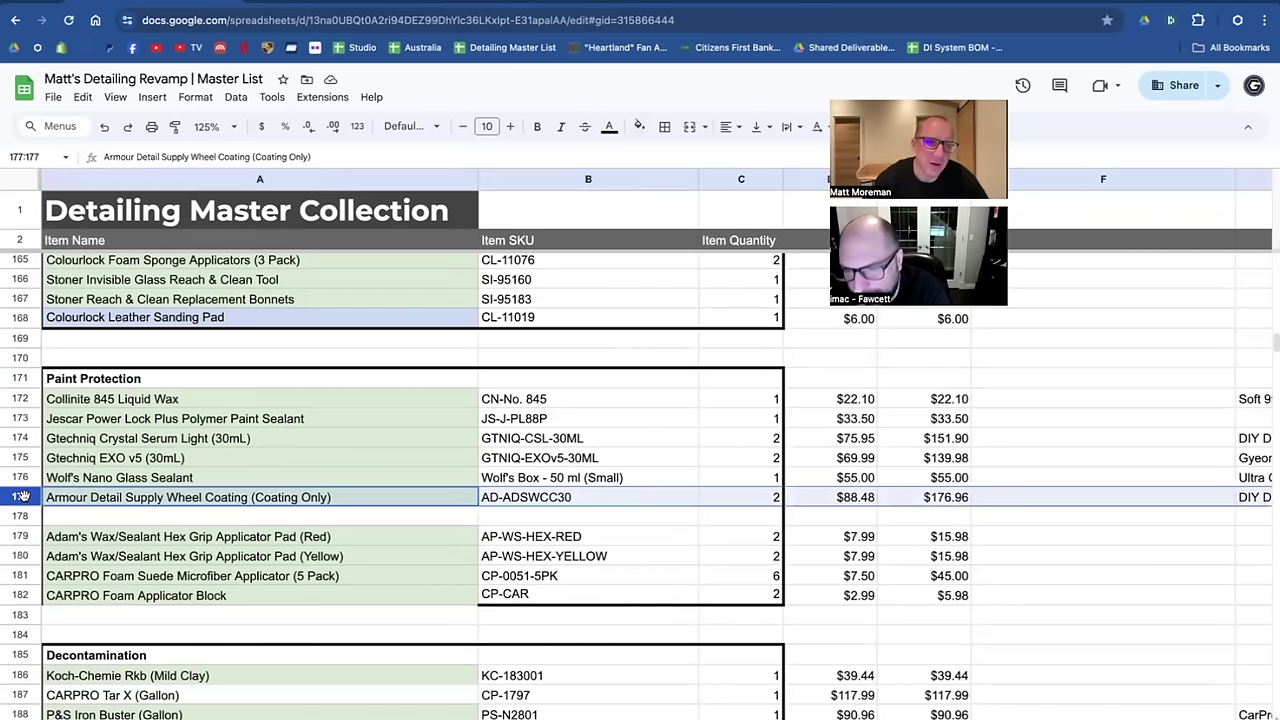
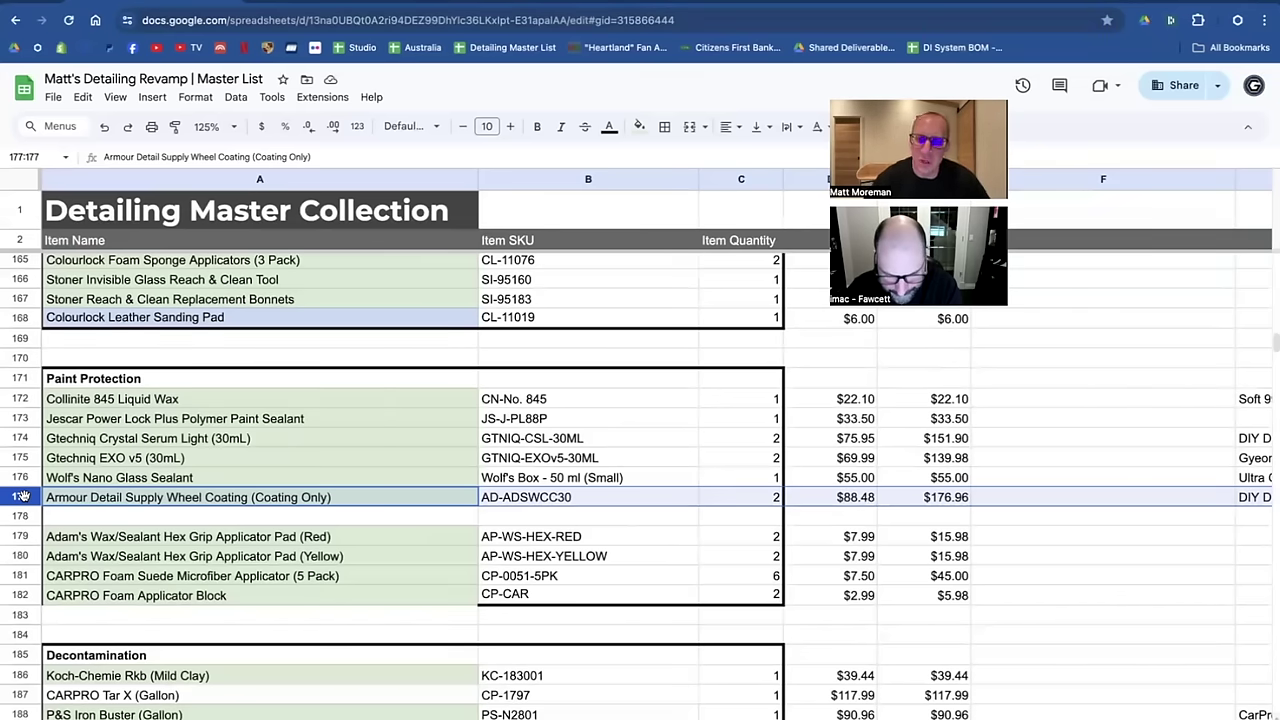
key("Up")
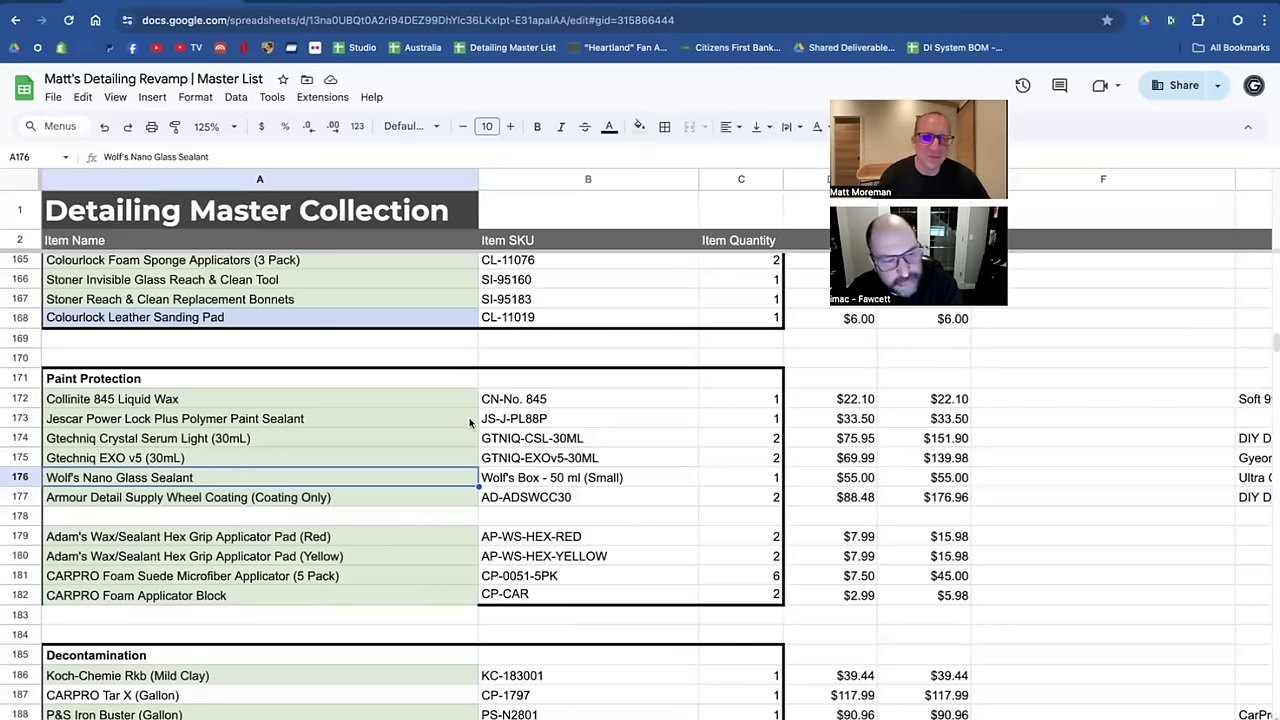
Enter "Art de Shine Glass Coating" in cell F176 as the alternative to Wolf's Nano Glass Sealant.
left_click(1031, 482)
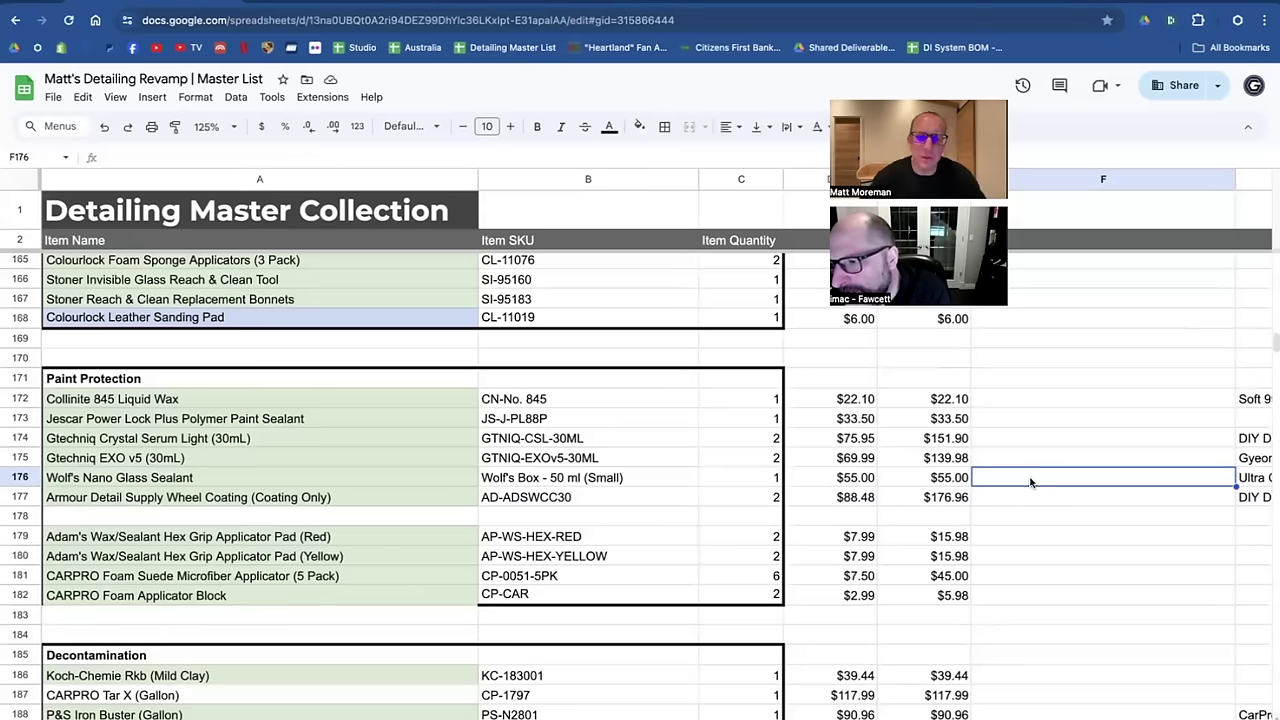
type("Art")
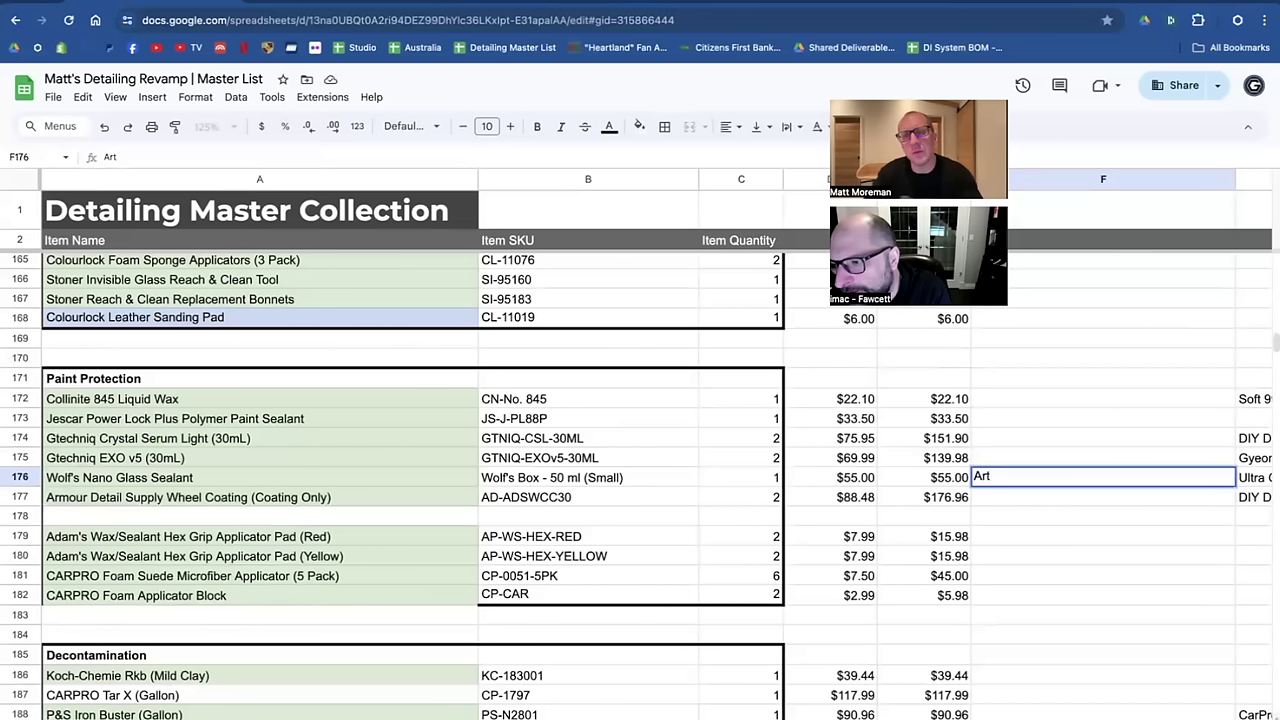
type(" de shine")
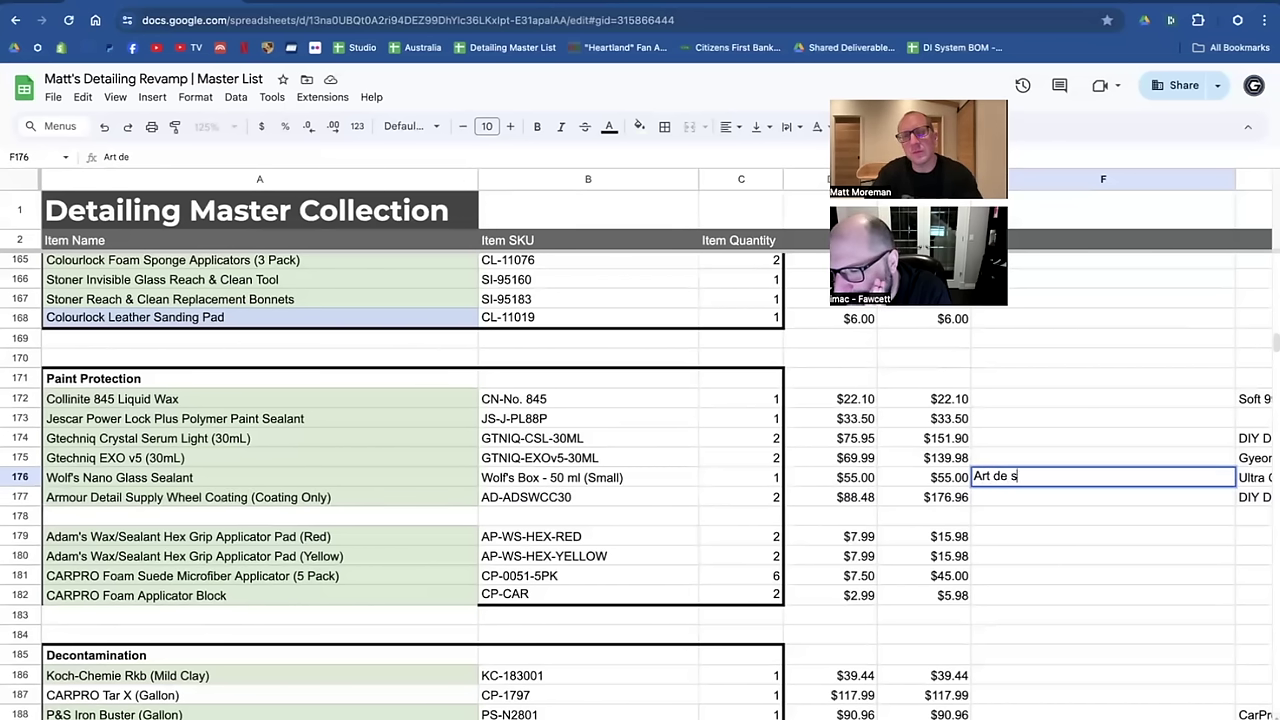
key("BackSpace")
key("BackSpace")
key("BackSpace")
key("BackSpace")
type("hin")
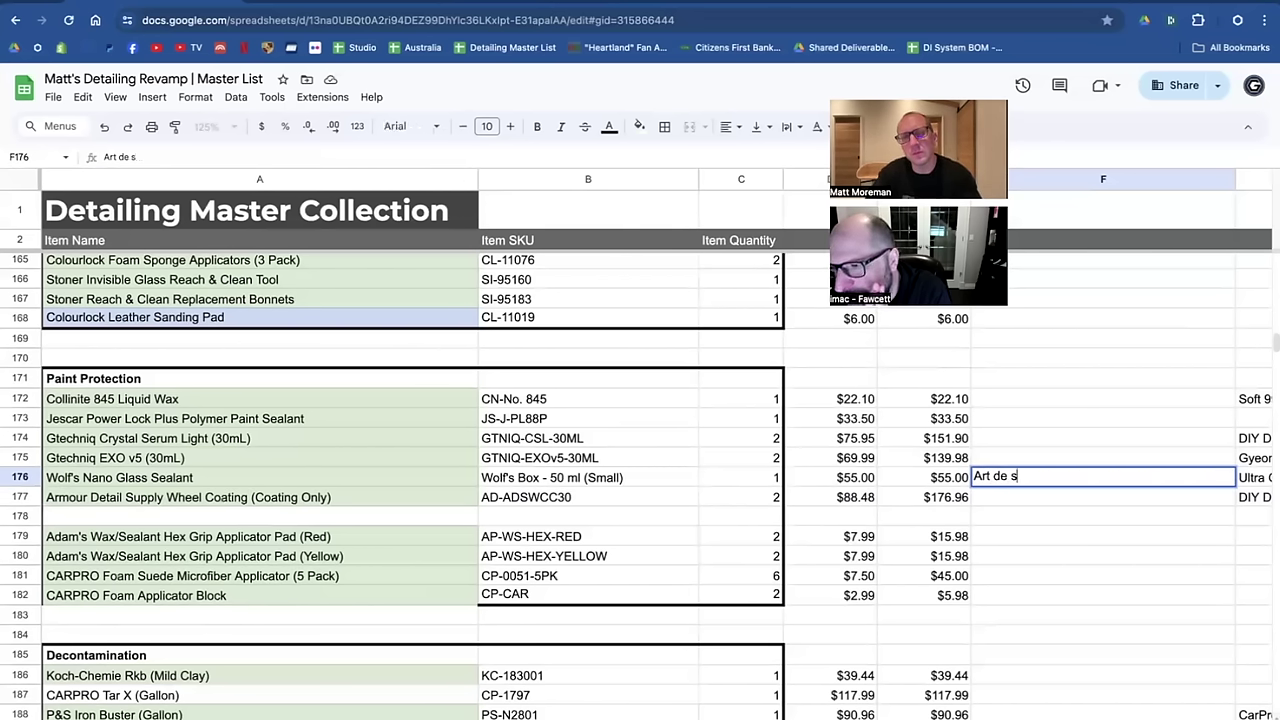
key("BackSpace")
key("BackSpace")
key("BackSpace")
key("BackSpace")
type("Shi")
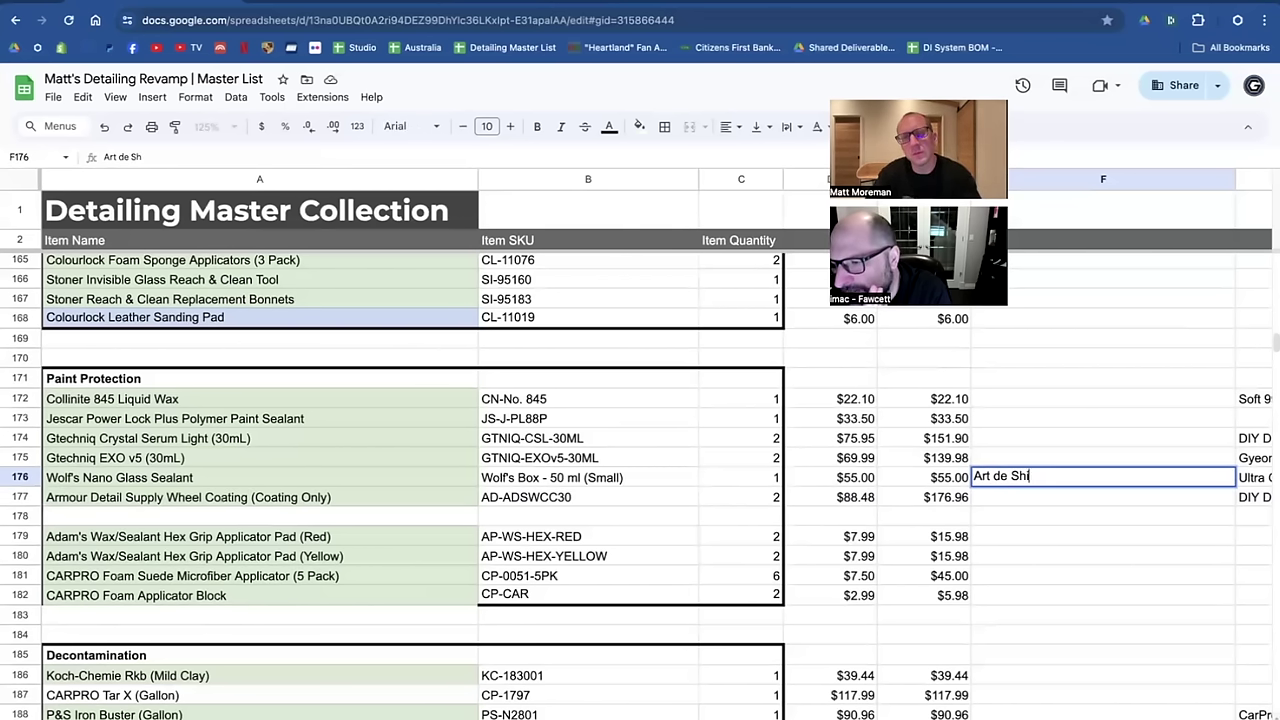
type("ne Glass Coating")
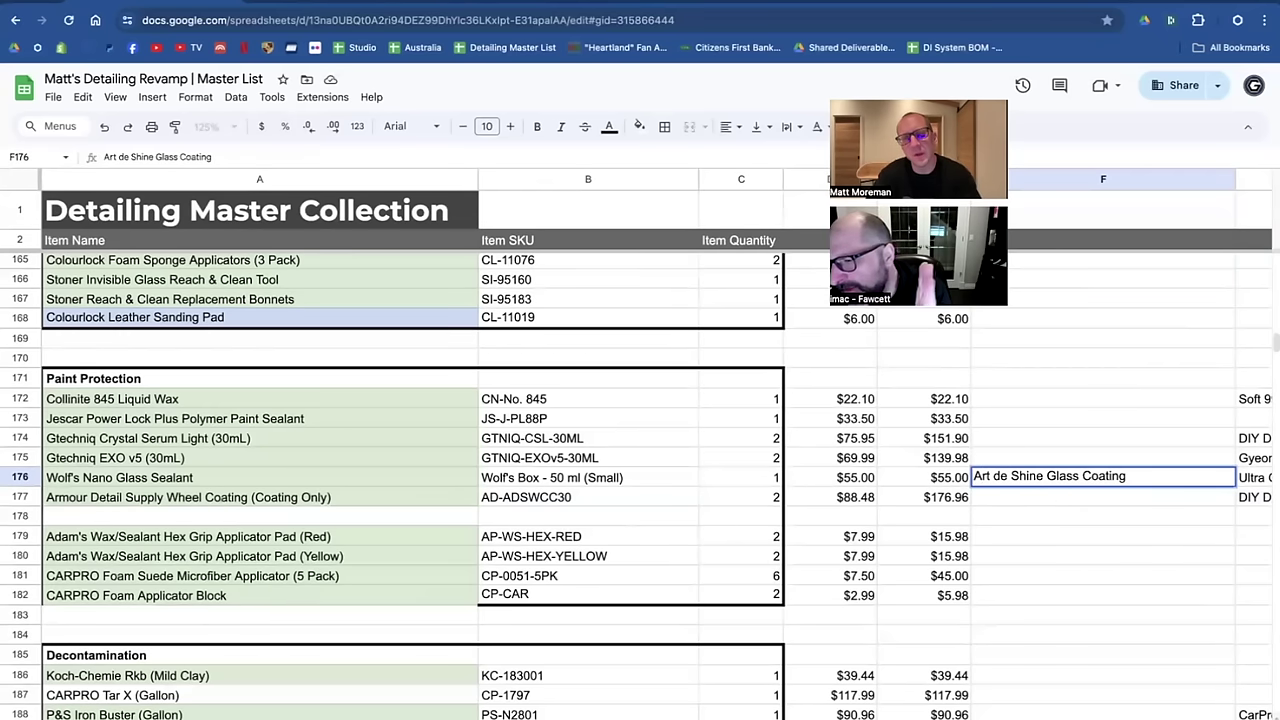
left_click(1031, 497)
left_click(1035, 485)
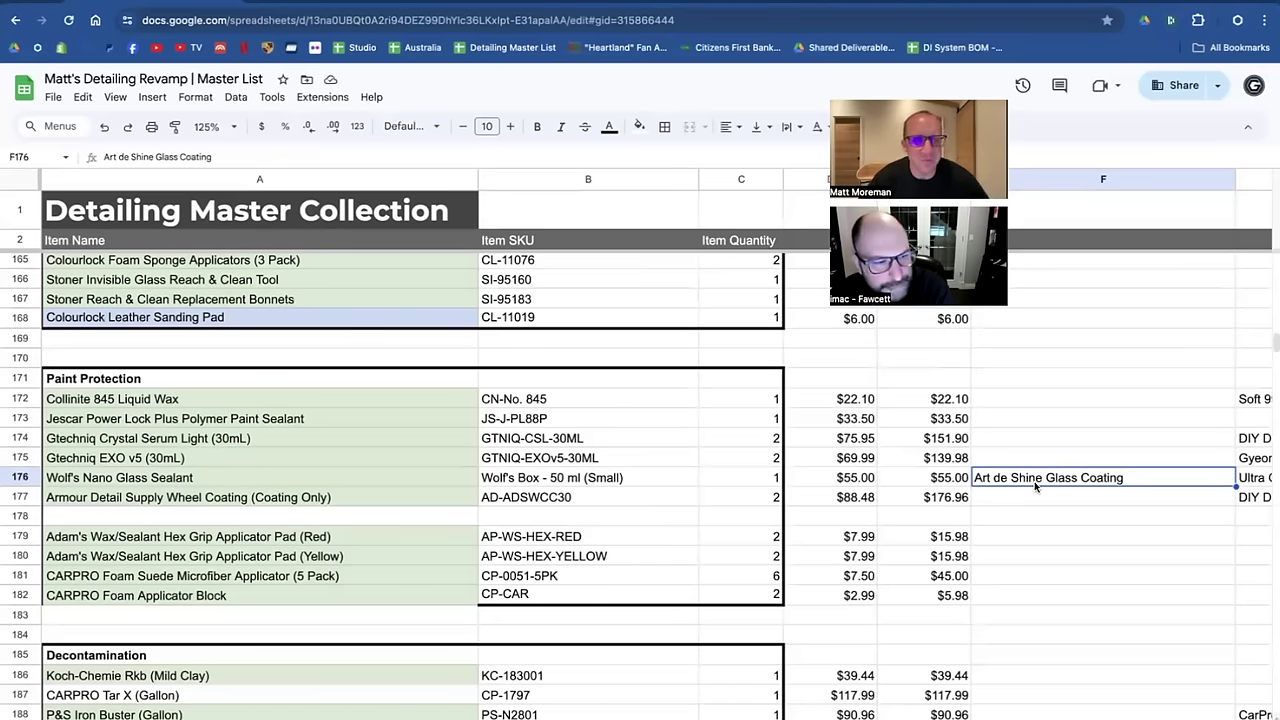
Review the Decontamination items in rows 186 to 193, including the clay, iron remover and decontamination soaps.
scroll(458, 531, "down", 5)
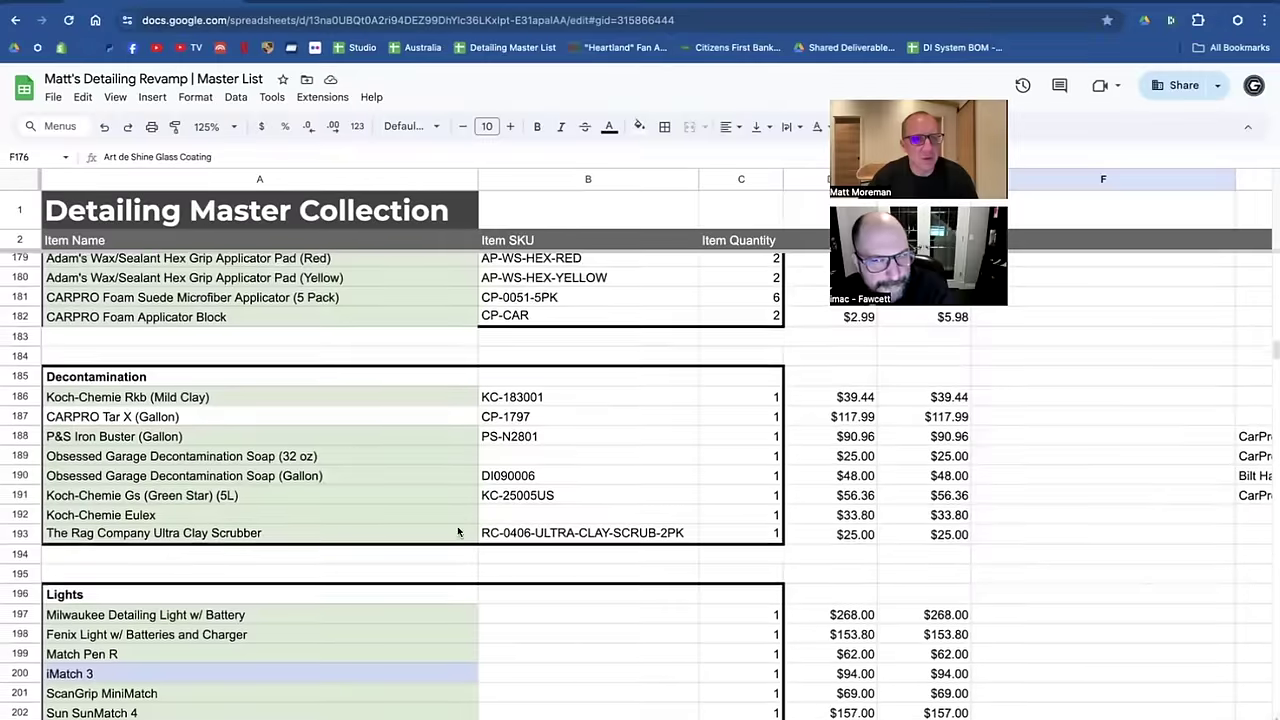
scroll(458, 531, "up", 1)
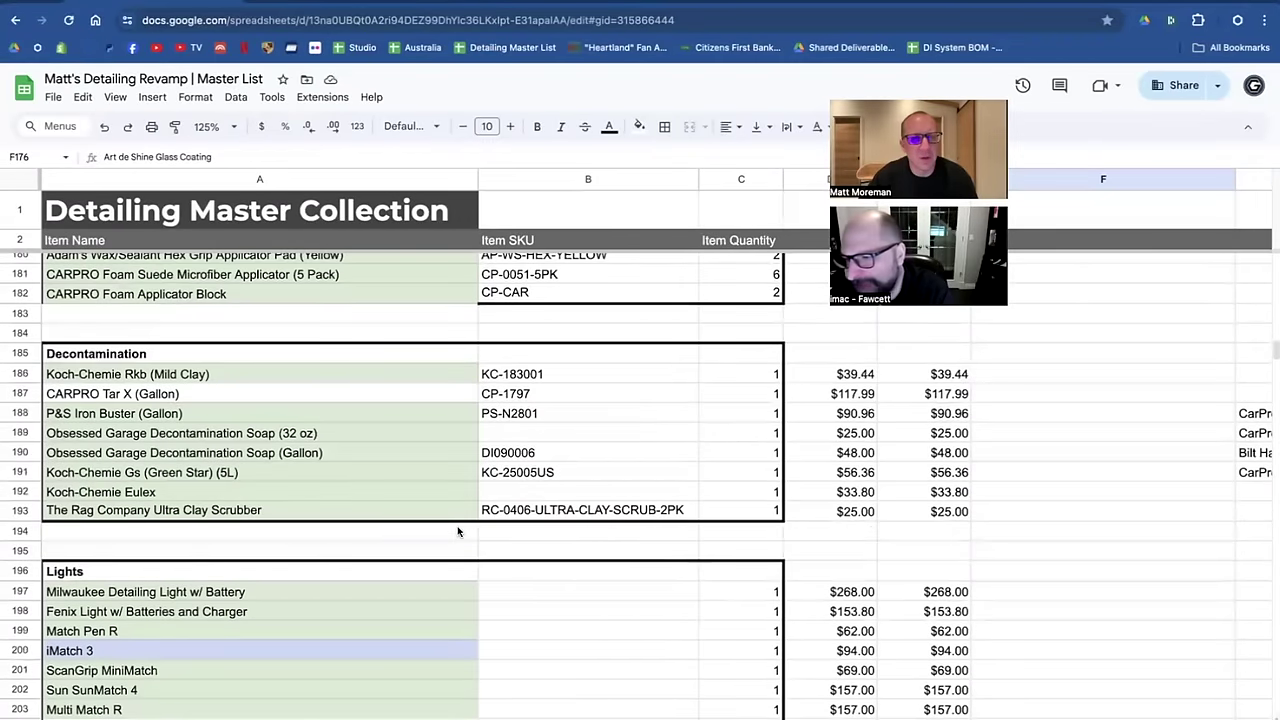
scroll(458, 531, "down", 1)
scroll(458, 531, "up", 3)
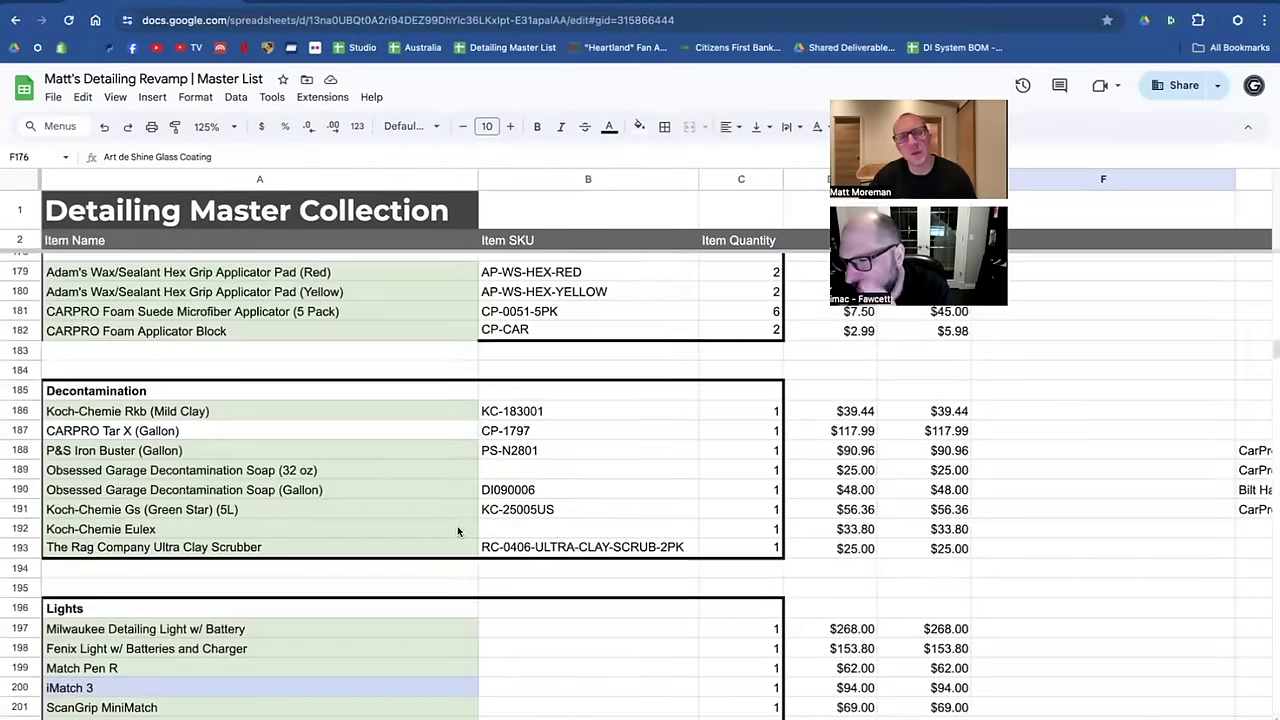
scroll(458, 531, "down", 1)
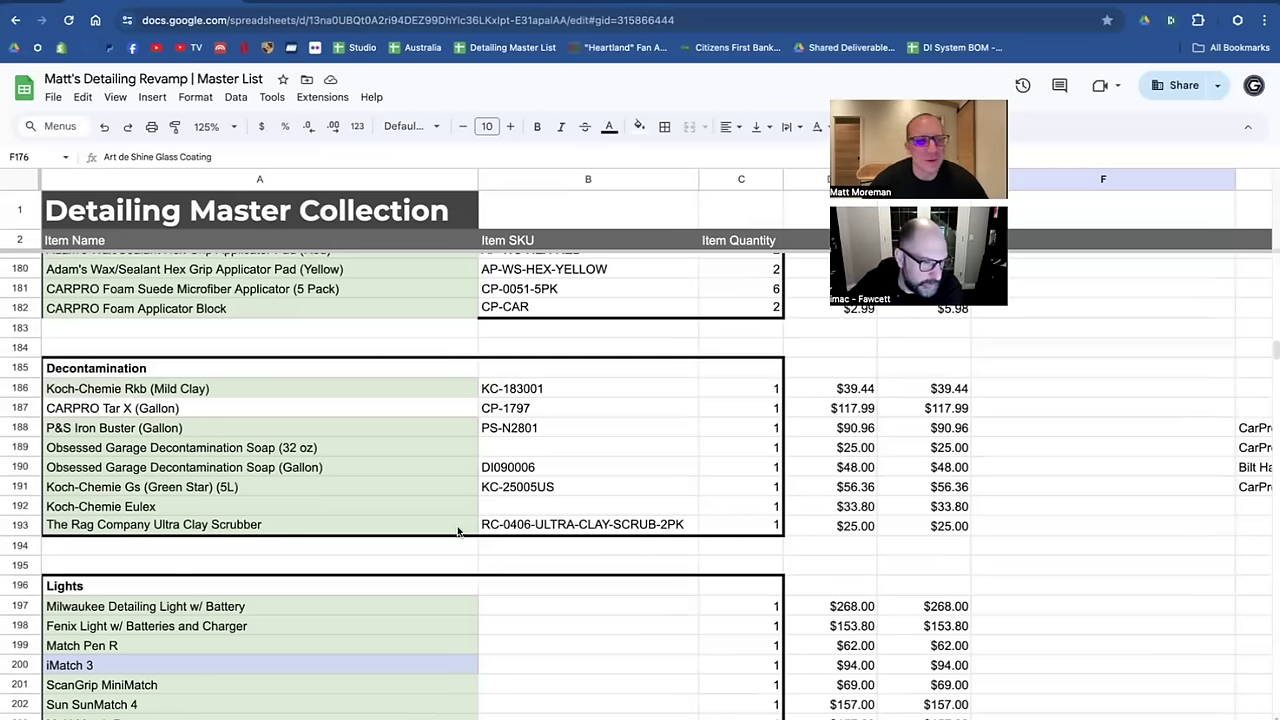
Look over the Lights items in rows 197 to 210 of the master list and search Google for "flex lighting".
scroll(458, 531, "down", 5)
scroll(458, 531, "up", 2)
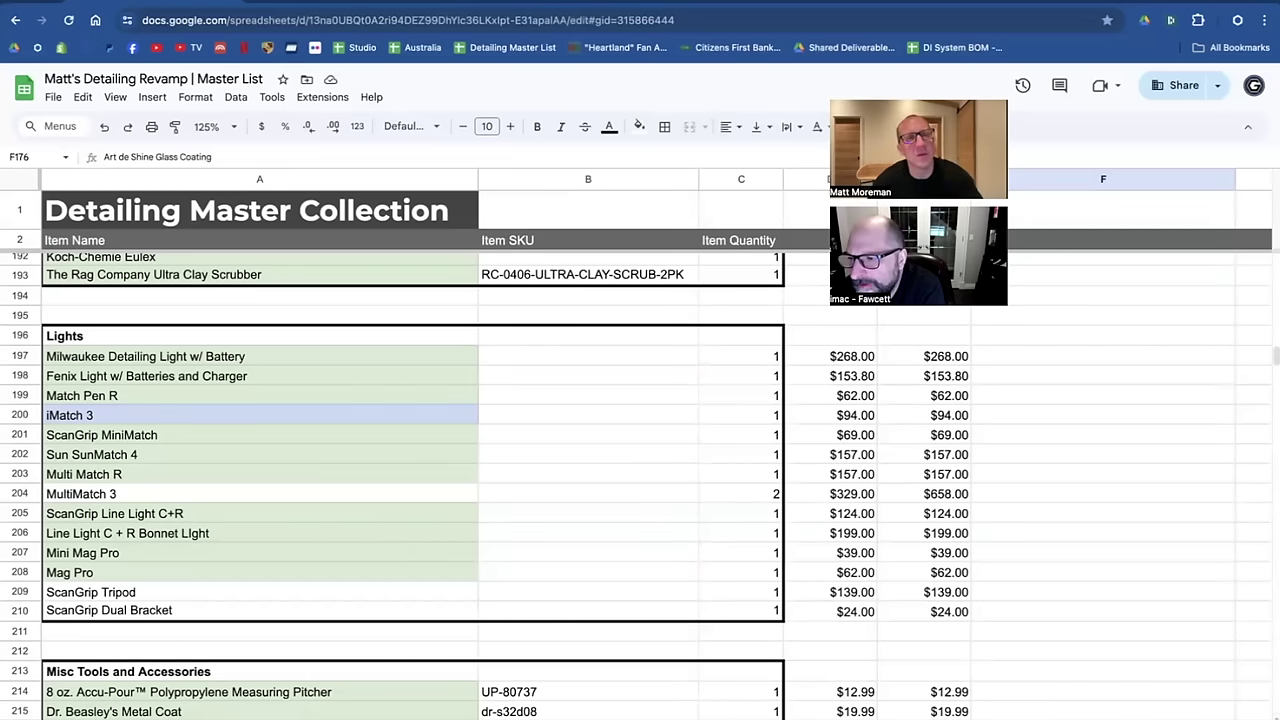
left_click(460, 5)
left_click(428, 34)
type("f")
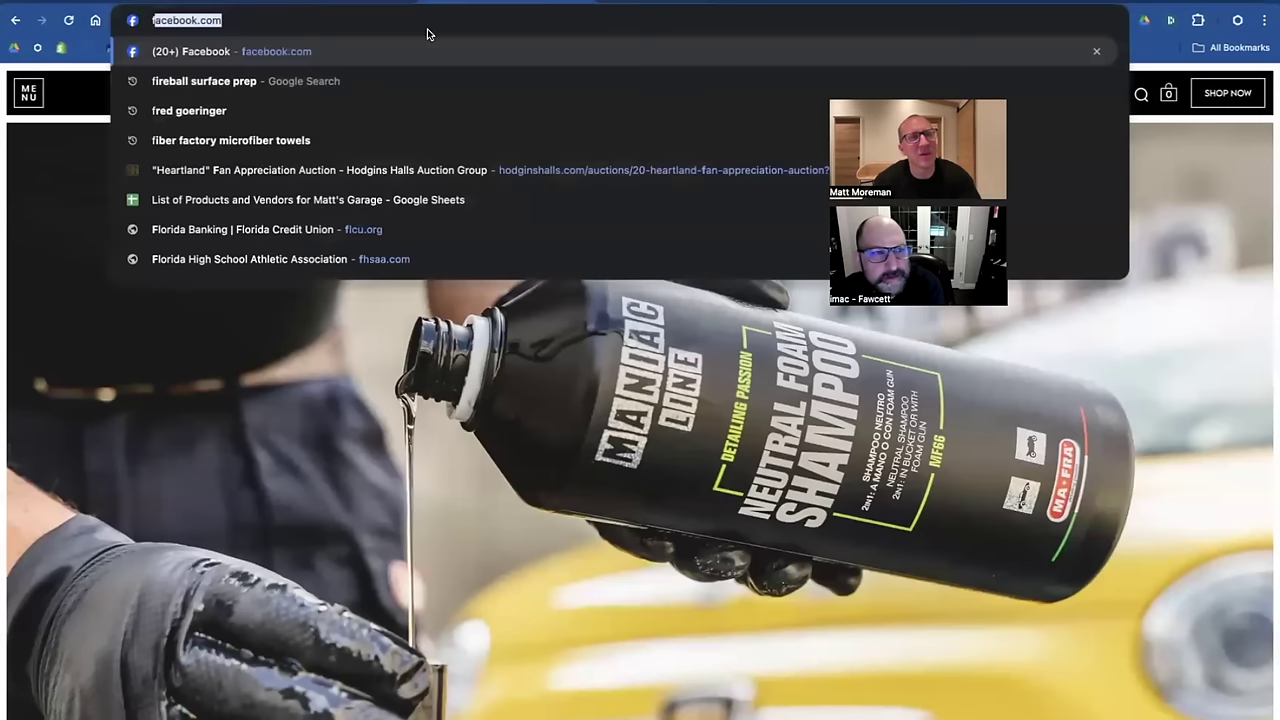
type("lex dt")
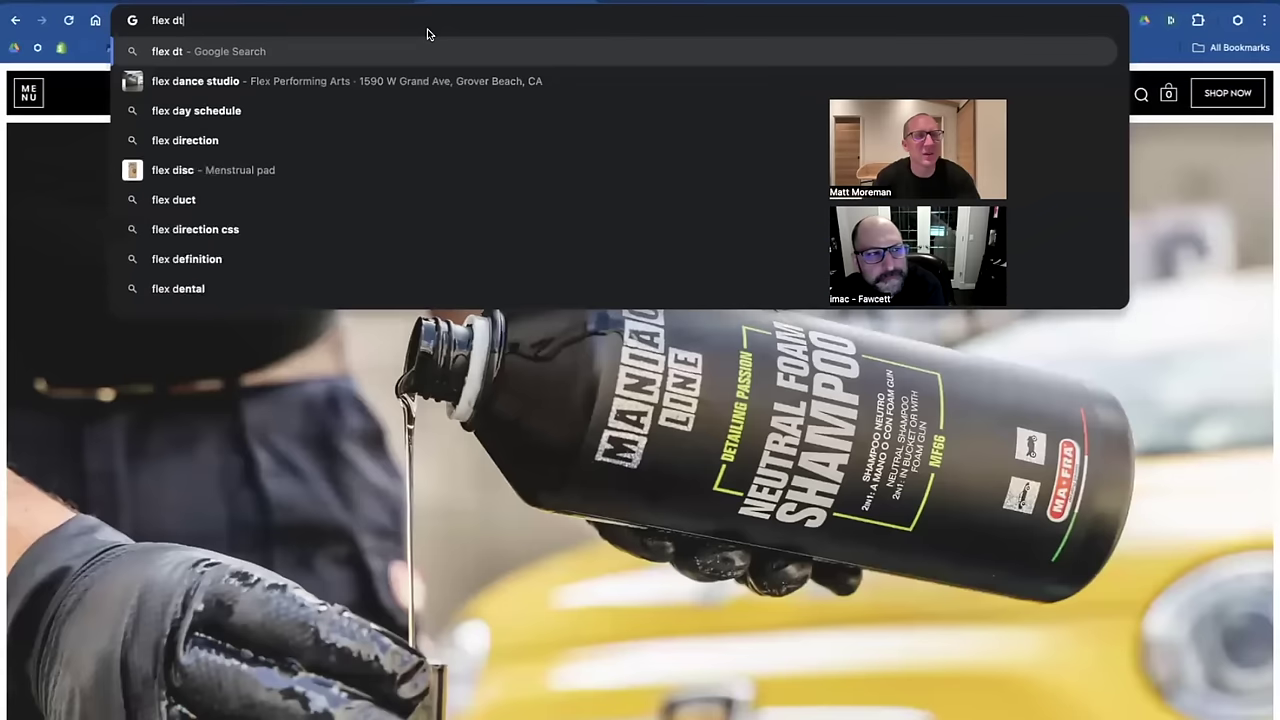
key("BackSpace")
key("BackSpace")
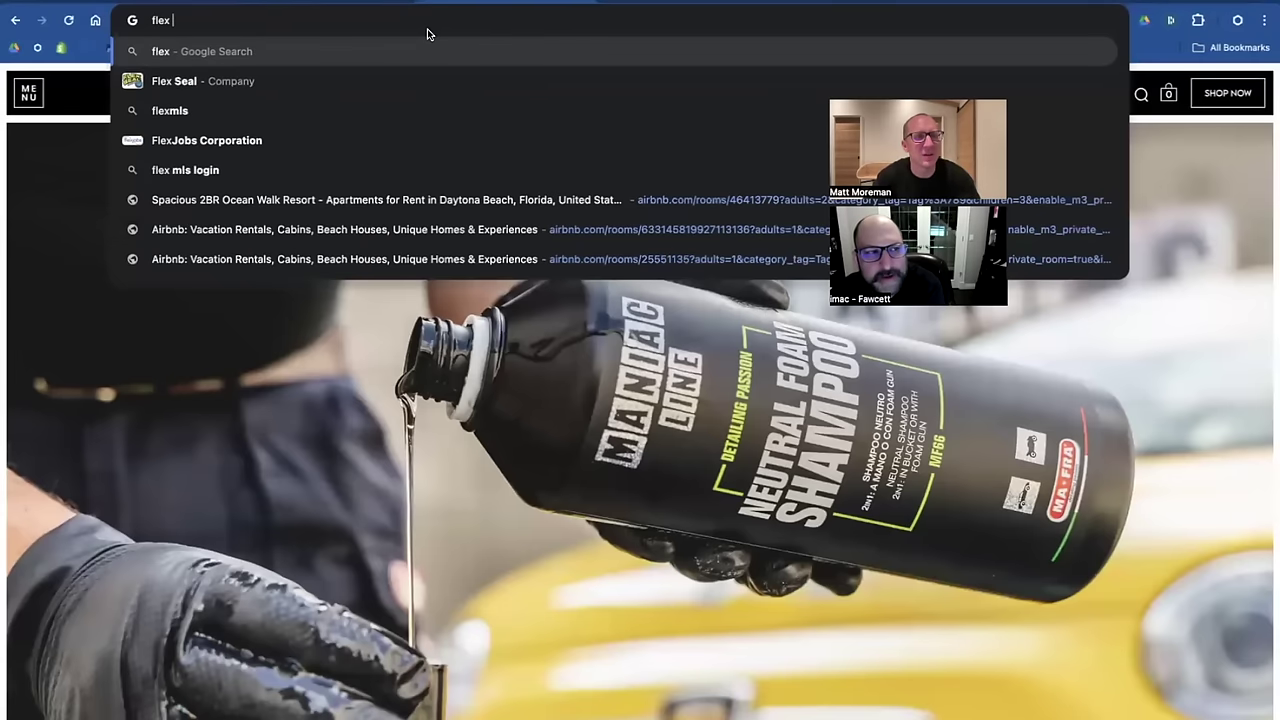
type("lighti")
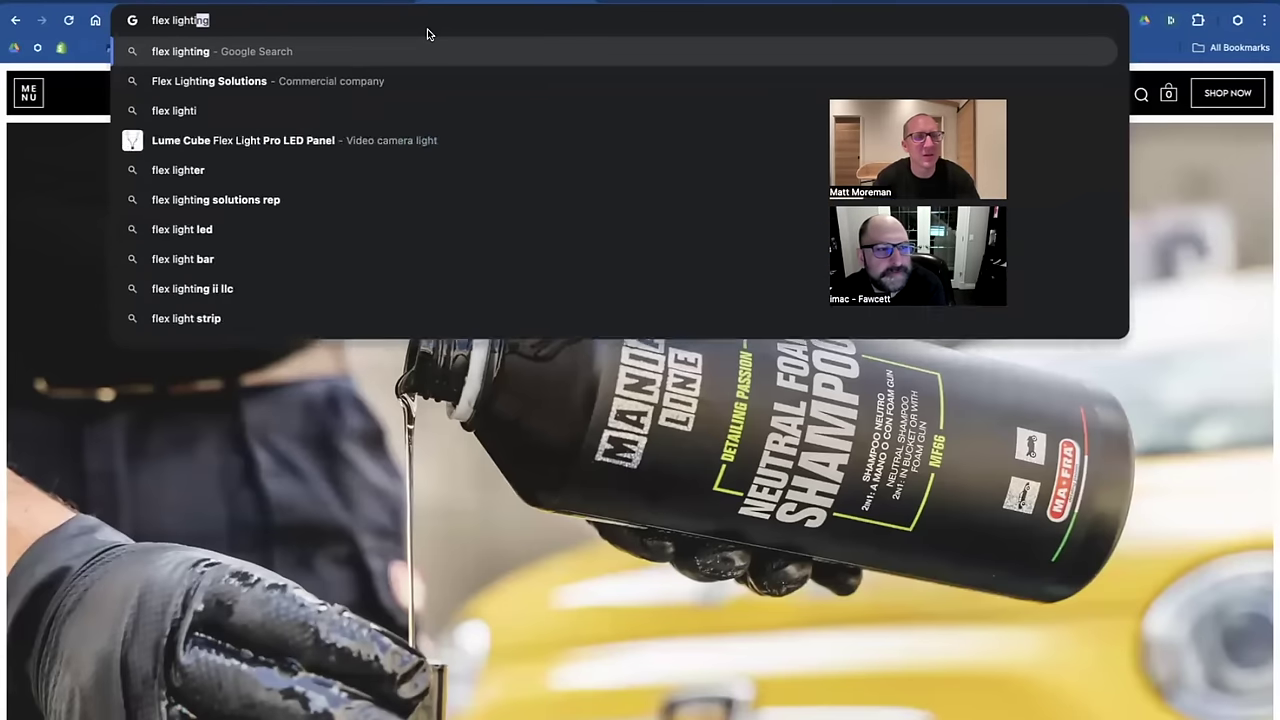
key("Return")
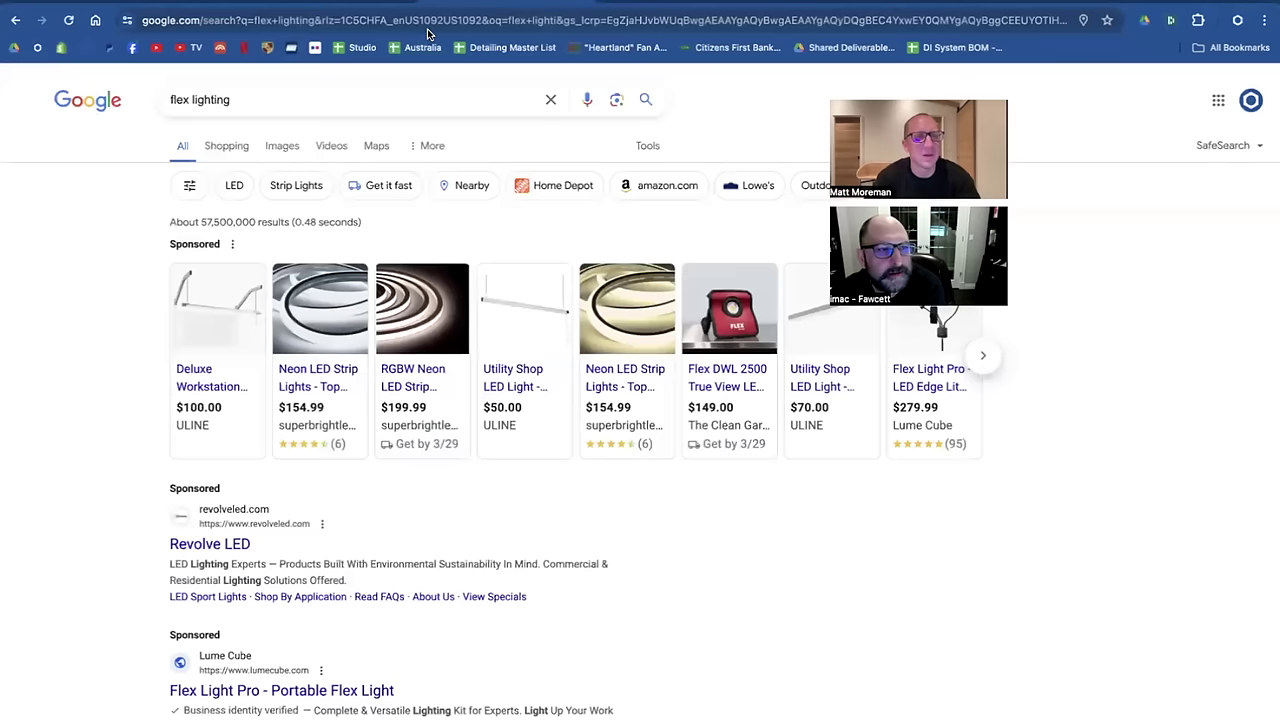
Try the Flexalighting North America search result and return to the list of results.
scroll(213, 553, "down", 2)
scroll(213, 553, "down", 3)
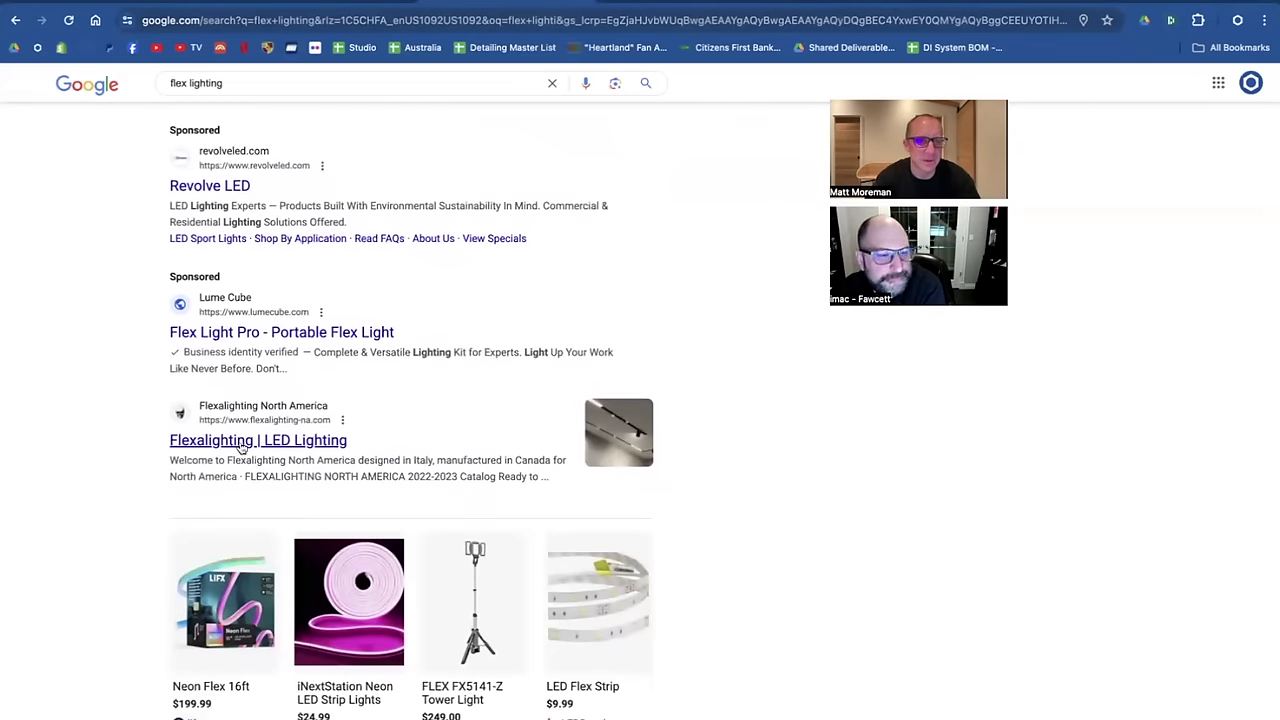
left_click(241, 444)
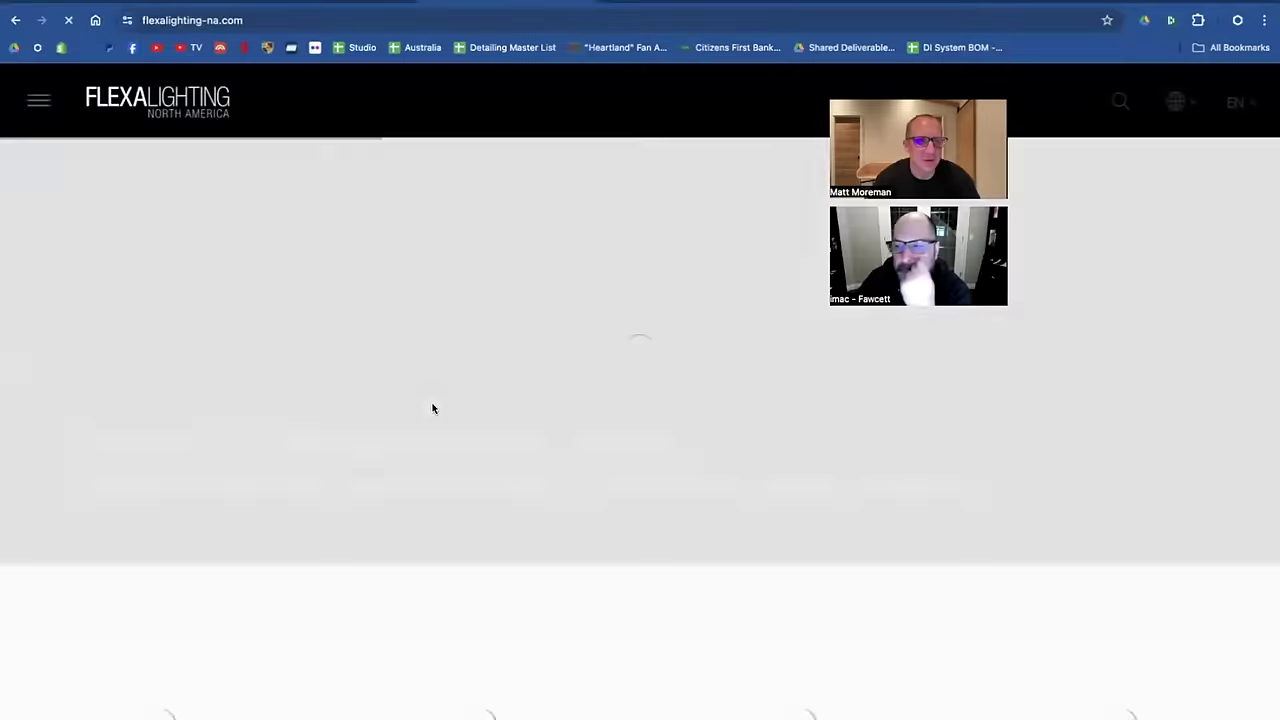
key("alt+Left")
scroll(433, 410, "down", 6)
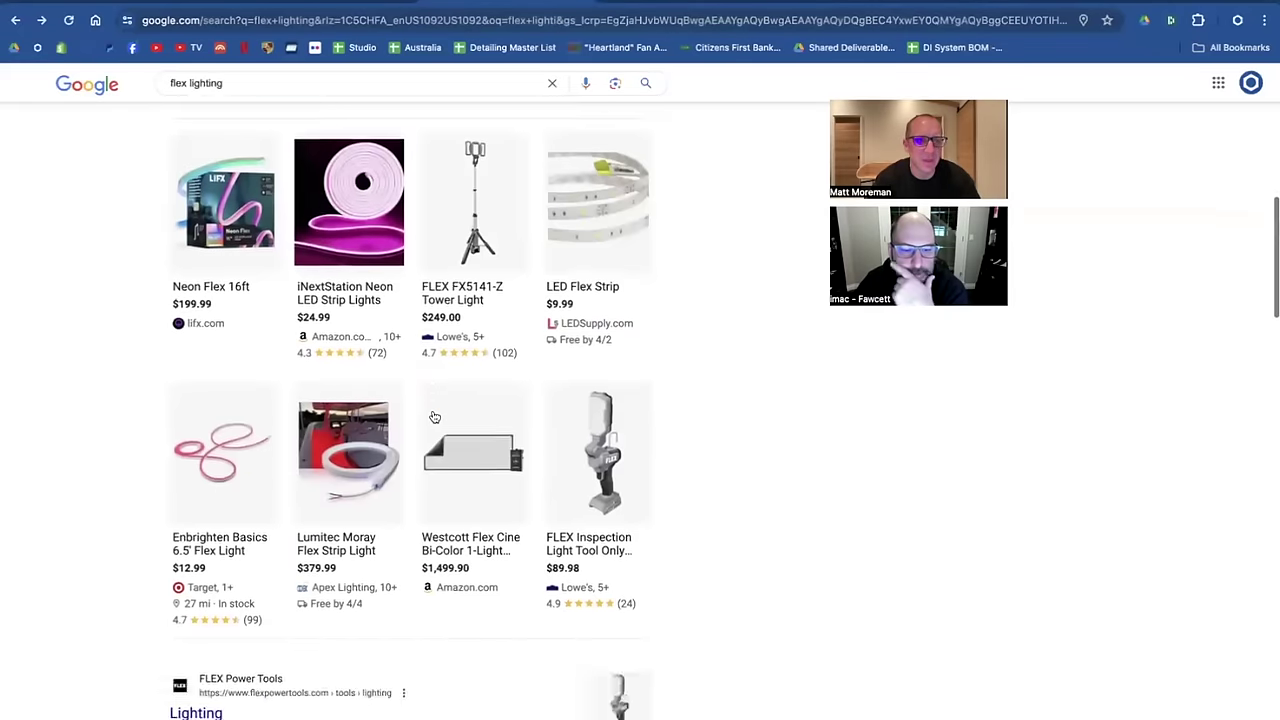
scroll(435, 417, "up", 8)
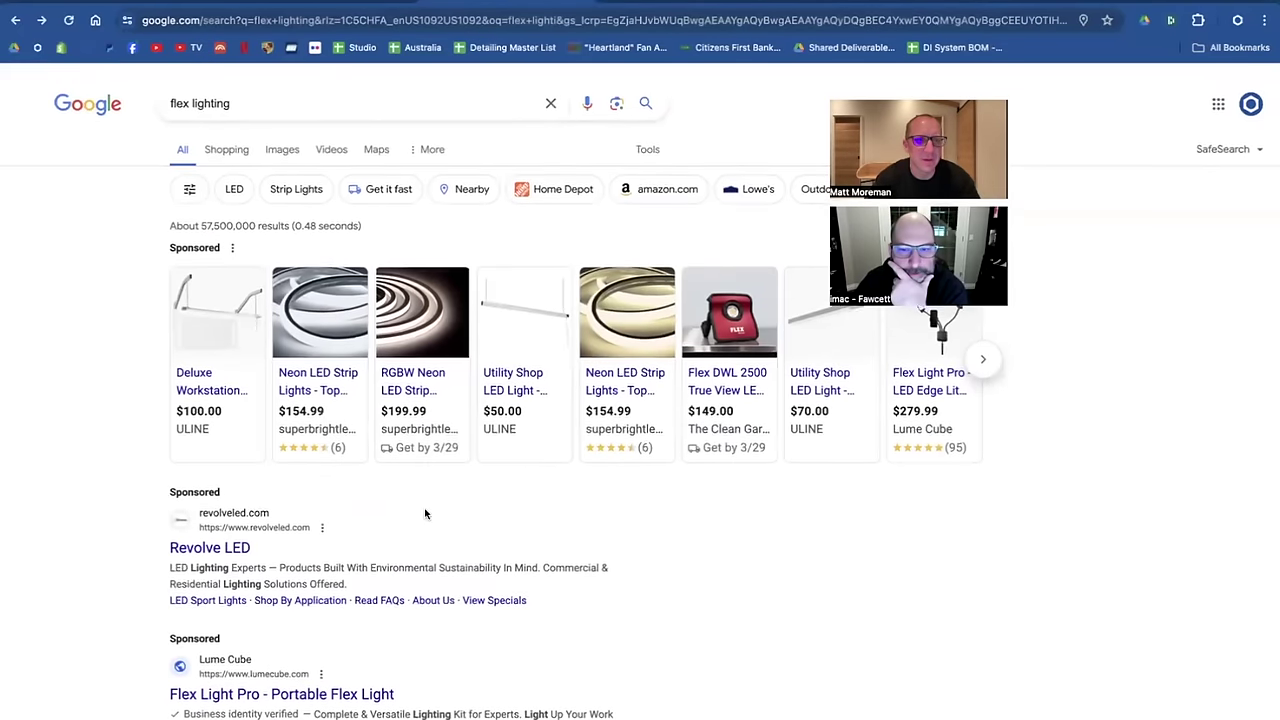
Search Google for "flex power tools" instead and open the Lighting page of the FLEX Power Tools site.
left_click(240, 103)
key("BackSpace")
key("BackSpace")
key("BackSpace")
key("BackSpace")
key("BackSpace")
key("BackSpace")
key("BackSpace")
key("BackSpace")
key("BackSpace")
type("p")
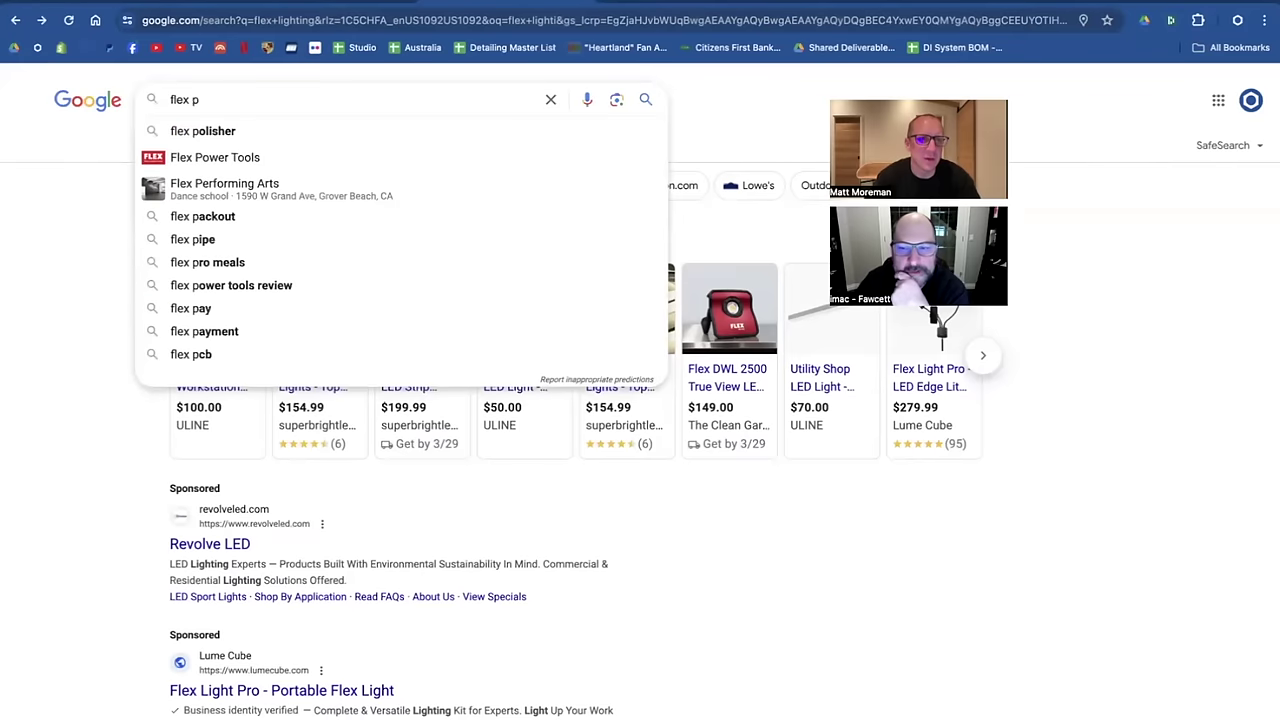
left_click(209, 157)
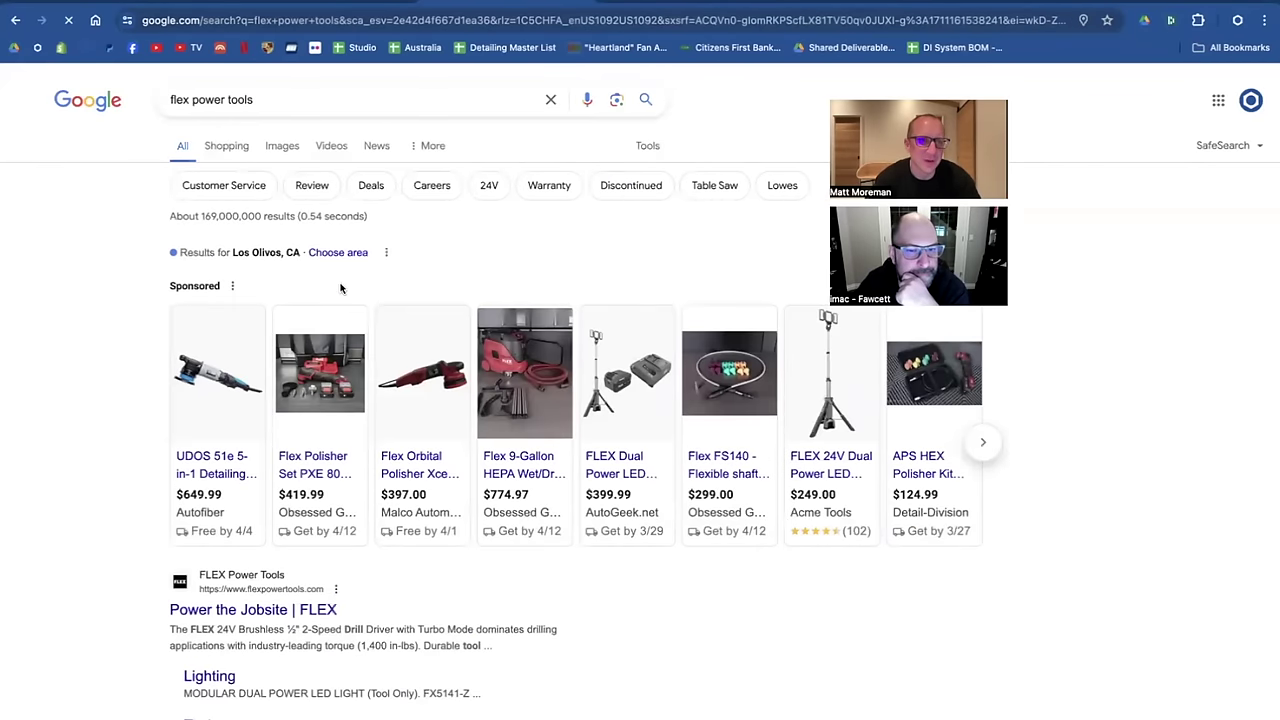
scroll(250, 318, "down", 2)
left_click(208, 566)
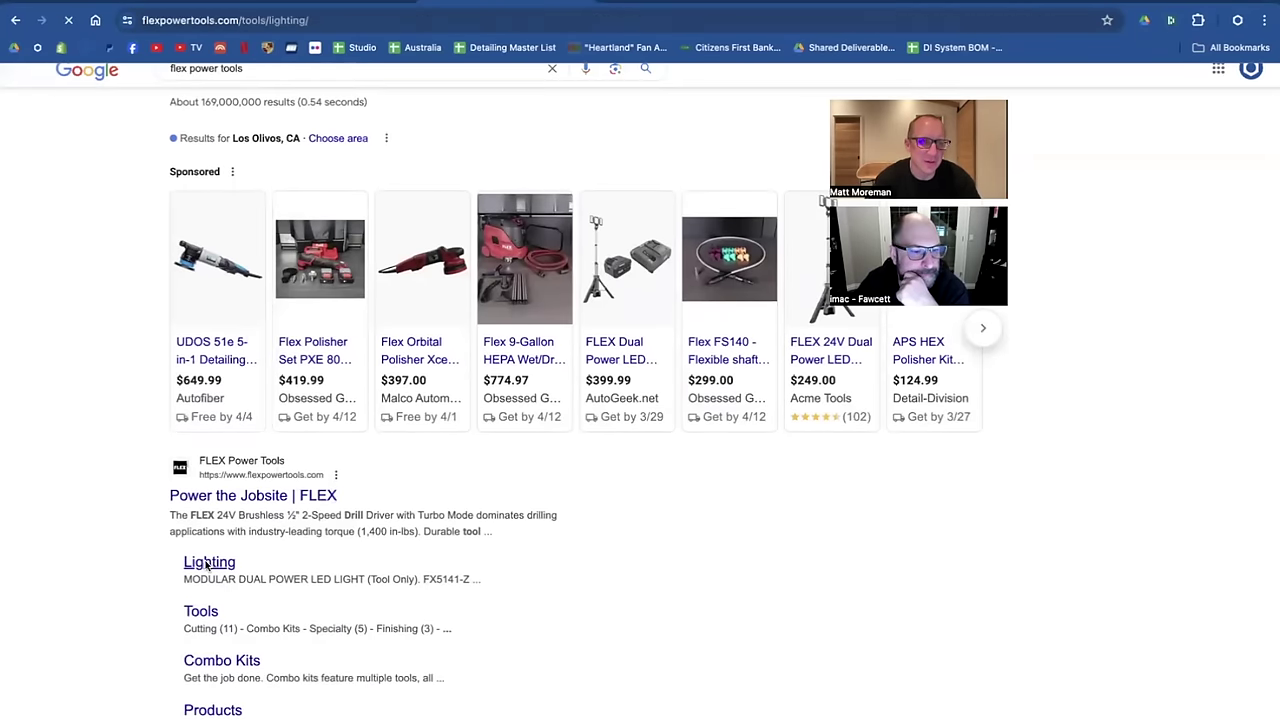
Examine the FLEX lighting products, including the inspection light, work light, flood light, 12V/18V LED Detailing Light and cordless spotlight.
scroll(801, 404, "down", 5)
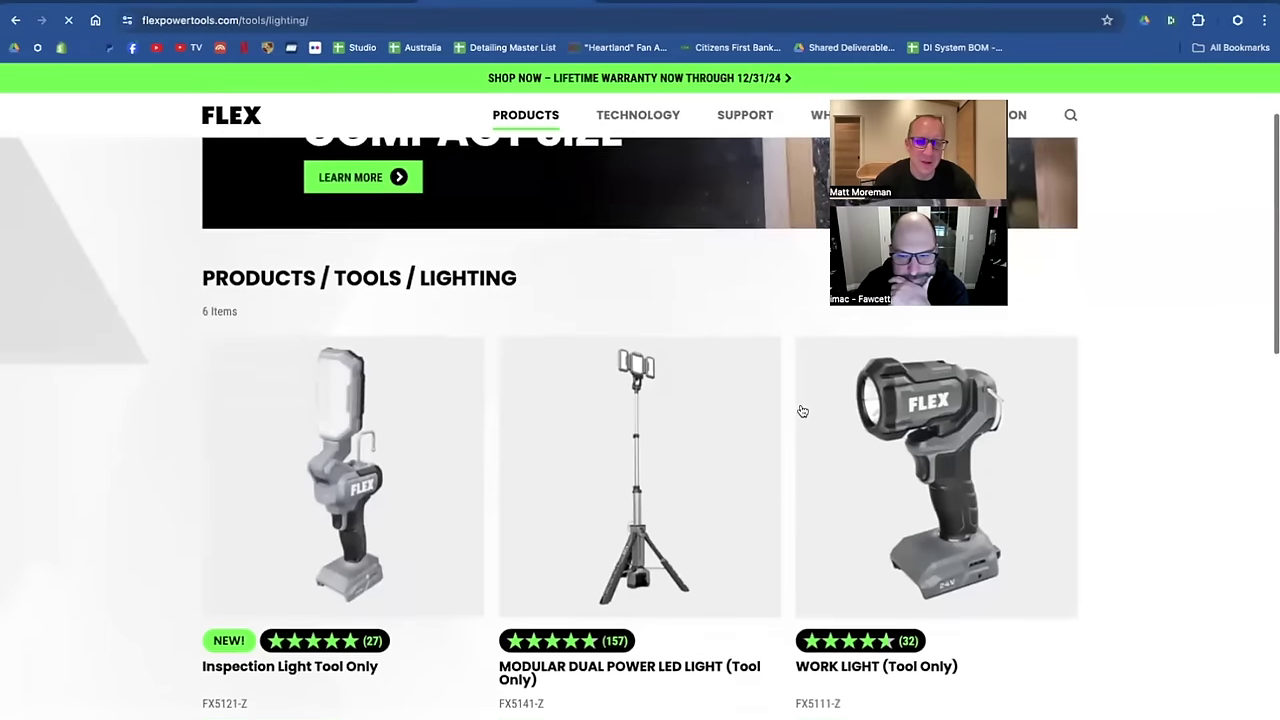
scroll(801, 409, "down", 4)
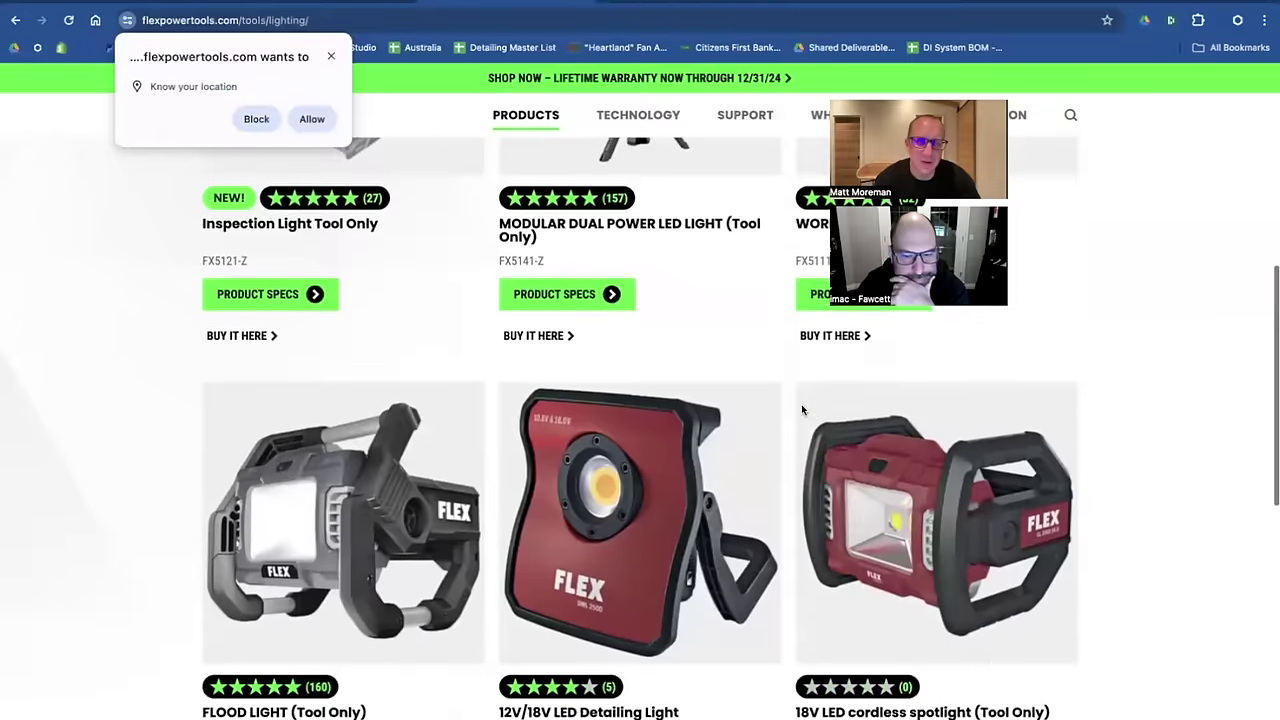
scroll(801, 415, "down", 2)
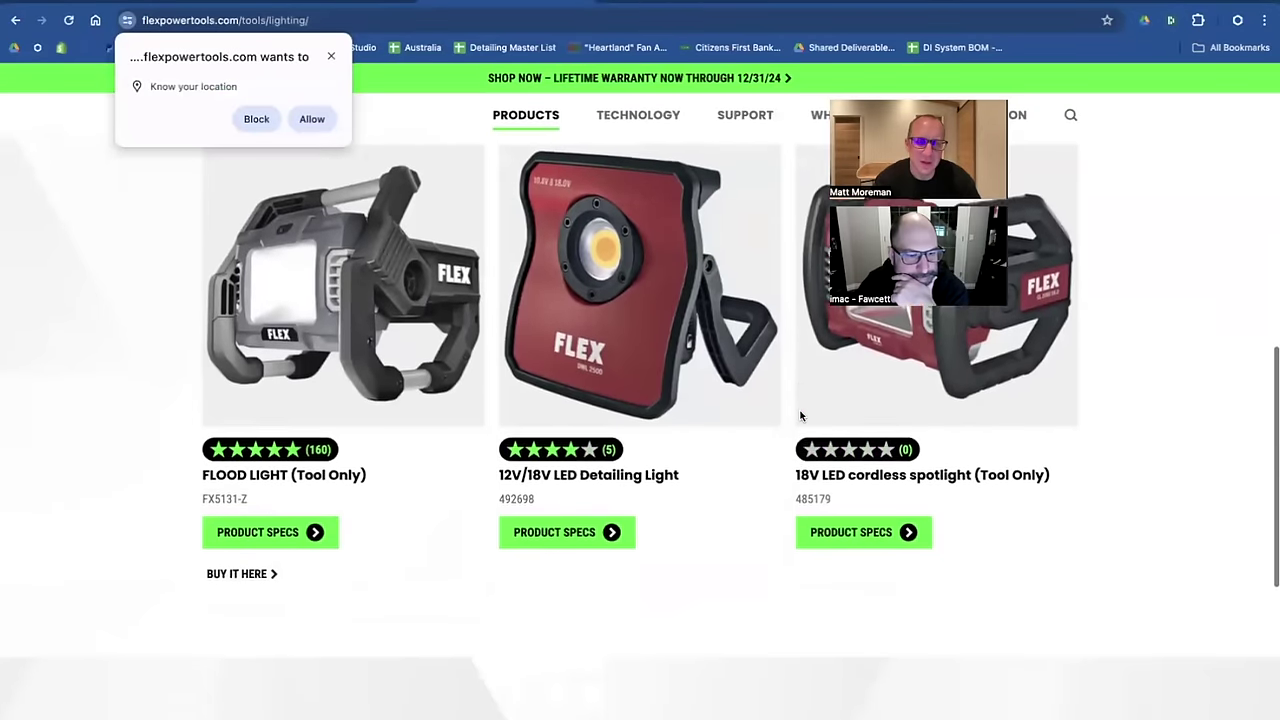
scroll(801, 415, "up", 5)
scroll(801, 416, "up", 5)
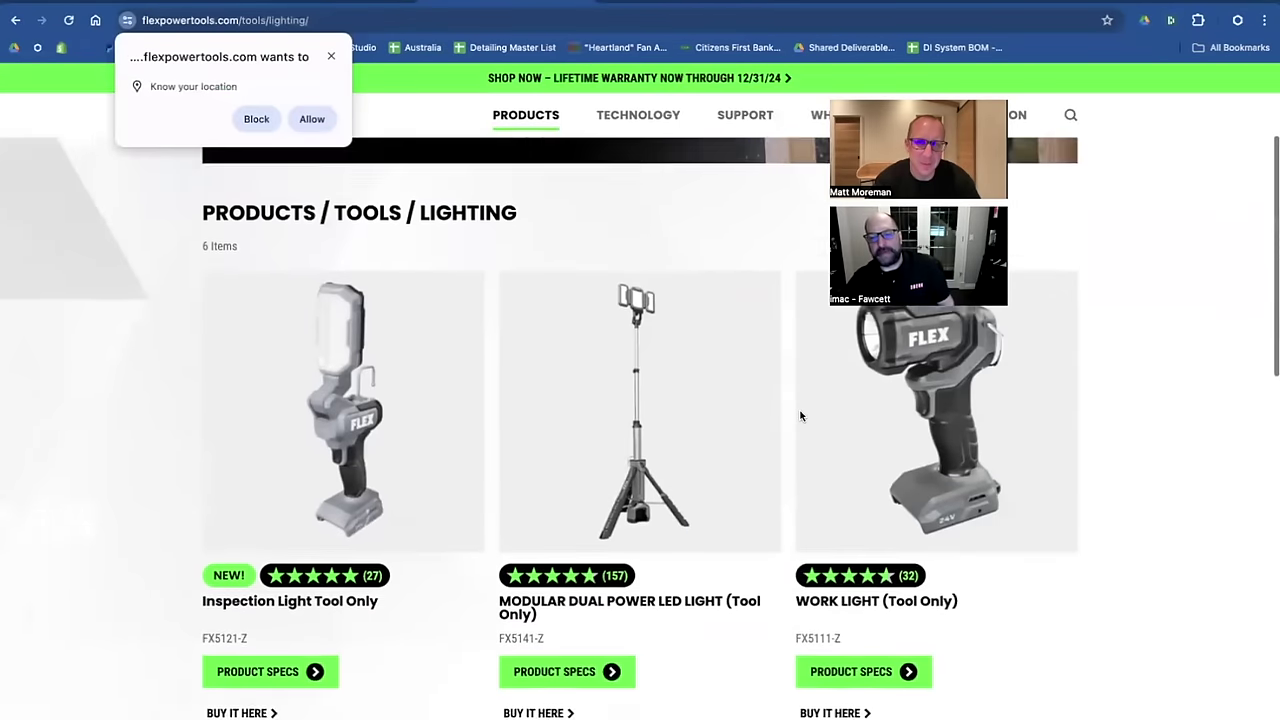
scroll(801, 416, "down", 3)
scroll(801, 416, "down", 3)
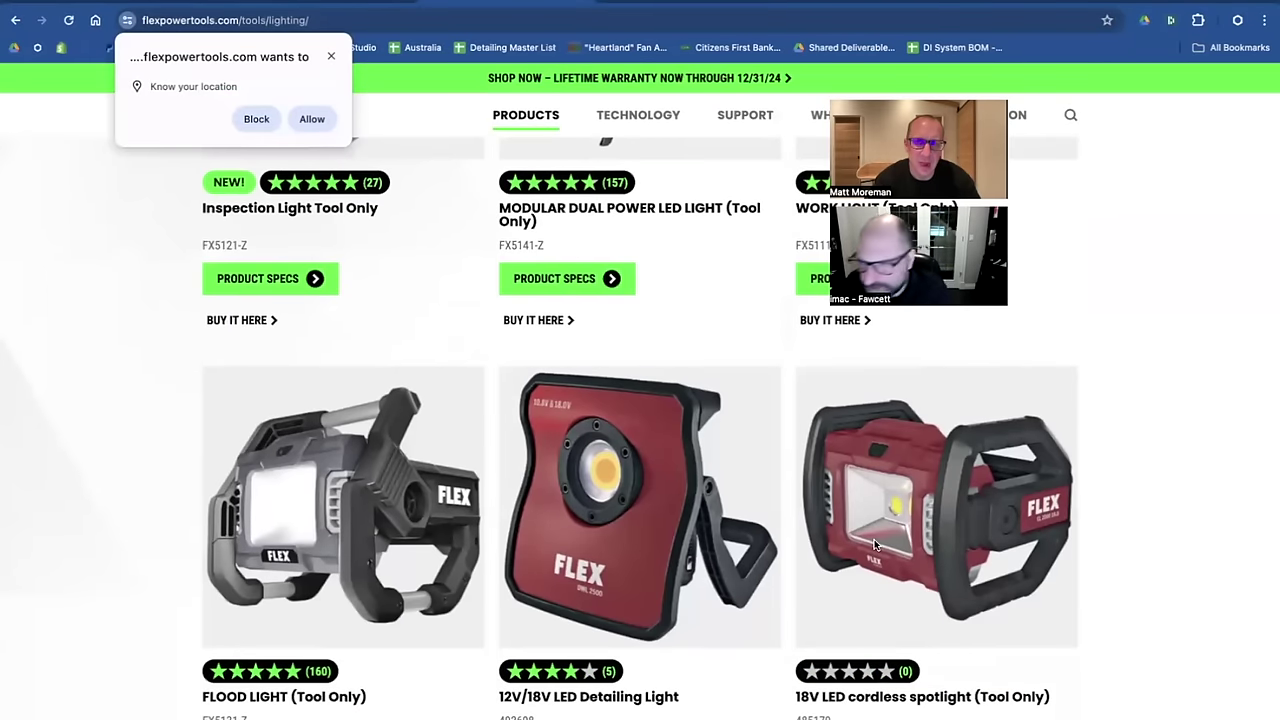
scroll(875, 545, "down", 3)
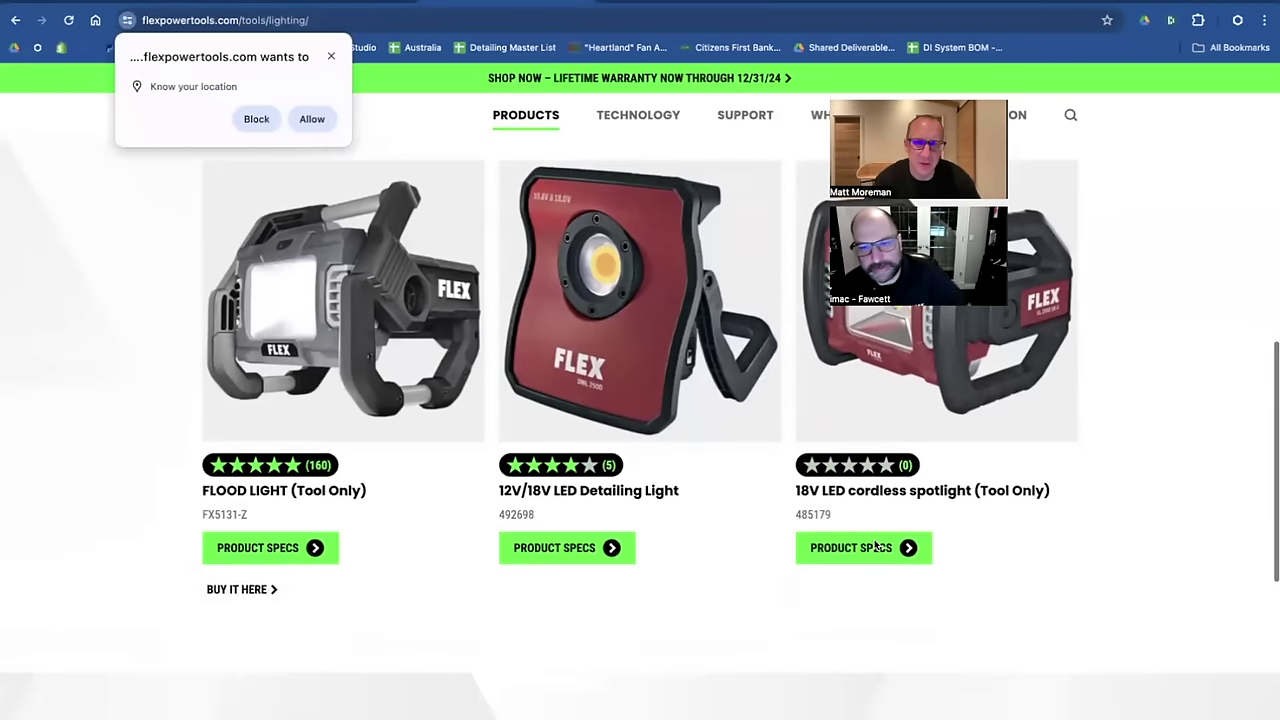
scroll(875, 545, "up", 5)
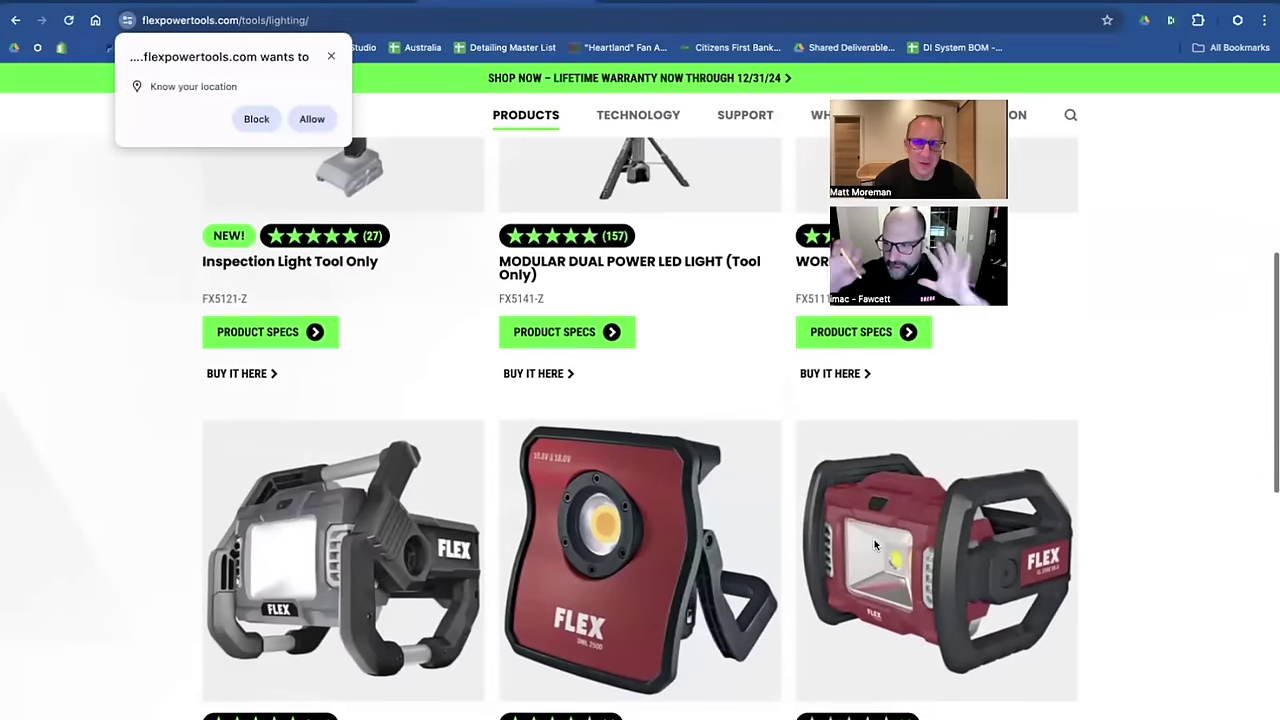
scroll(875, 545, "up", 4)
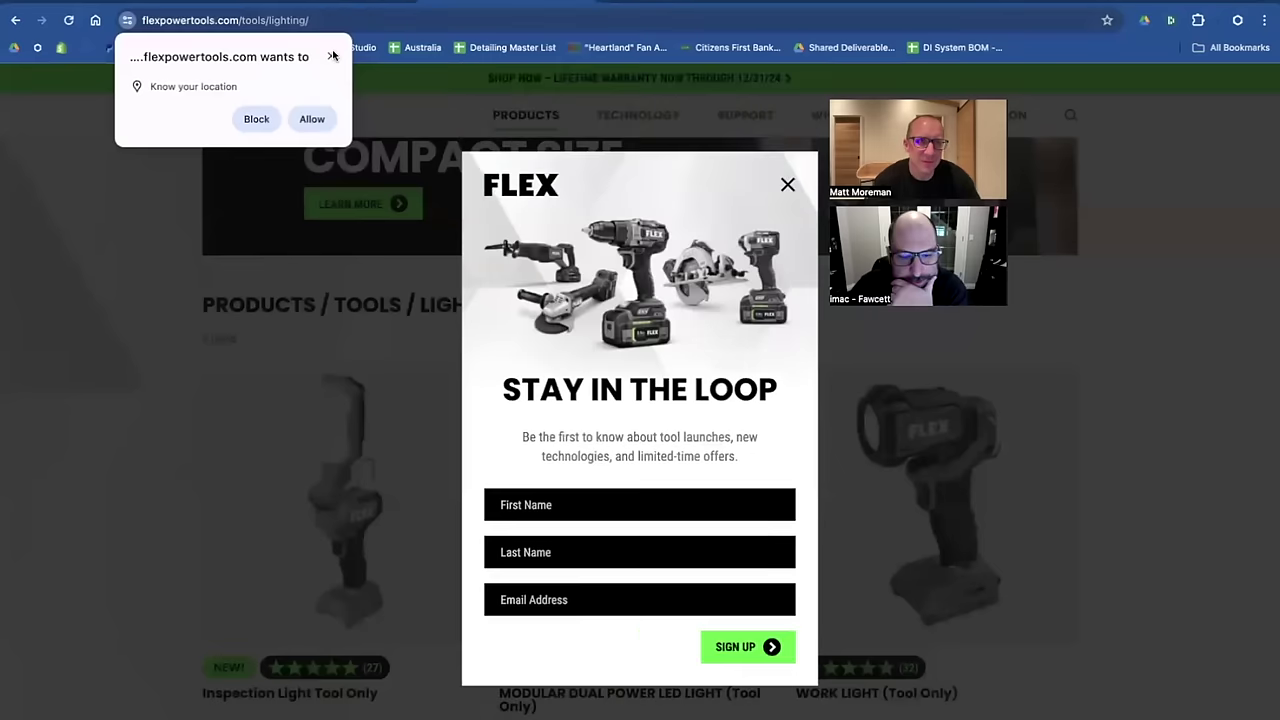
Dismiss the location request and the sign-up popup on the FLEX site, and return to the master list spreadsheet.
left_click(332, 57)
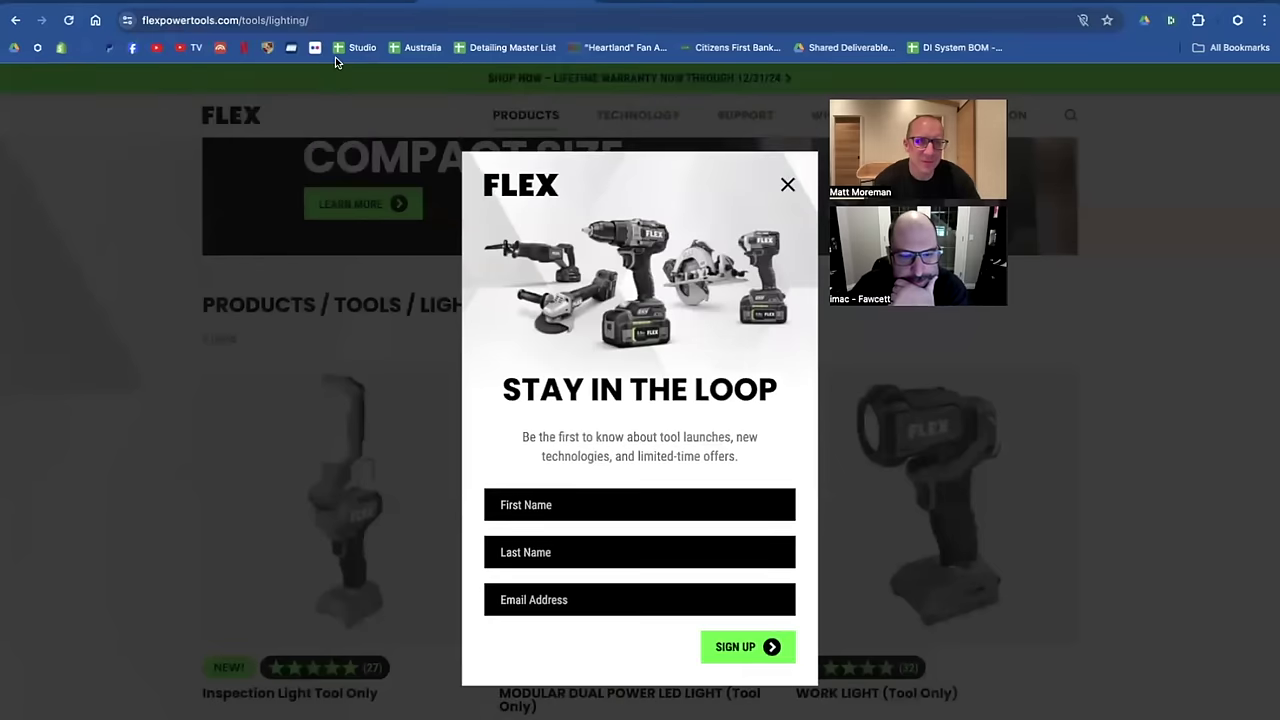
left_click(787, 185)
key("ctrl+Tab")
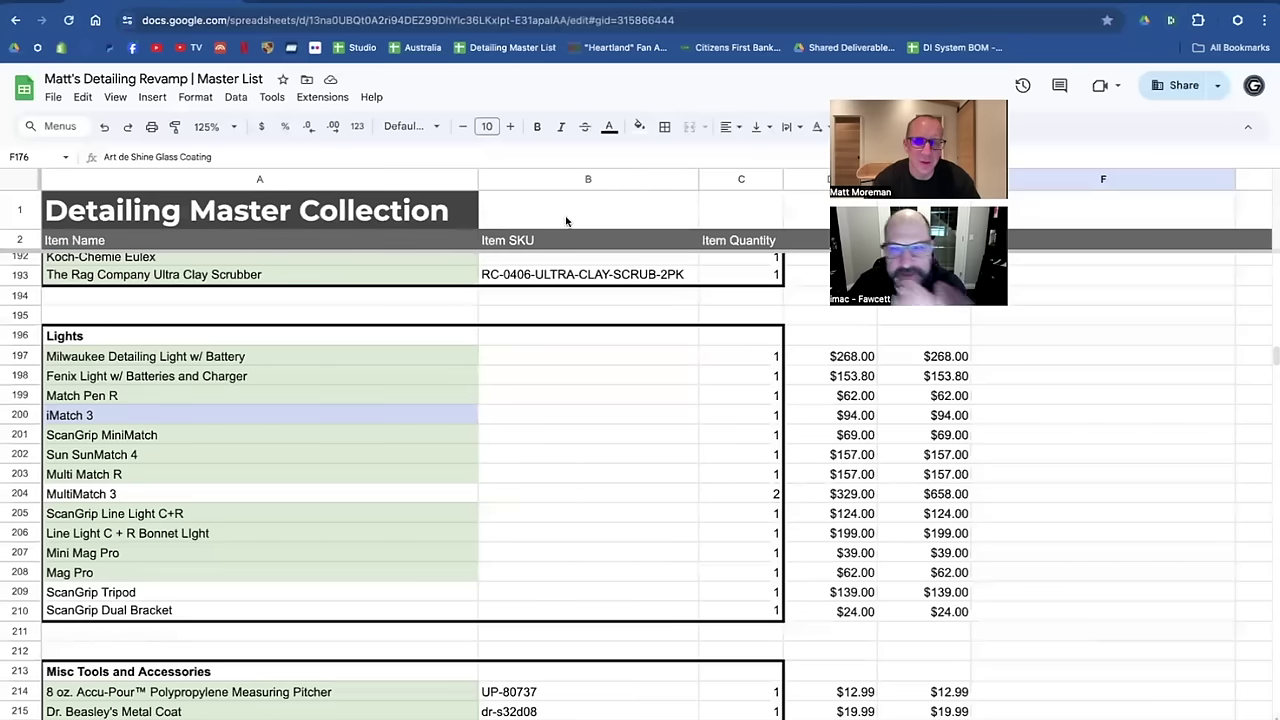
Review the Lights items in rows 197 to 210 and the Misc Tools and Accessories items in rows 214 to 226.
scroll(516, 414, "down", 1)
scroll(516, 414, "down", 1)
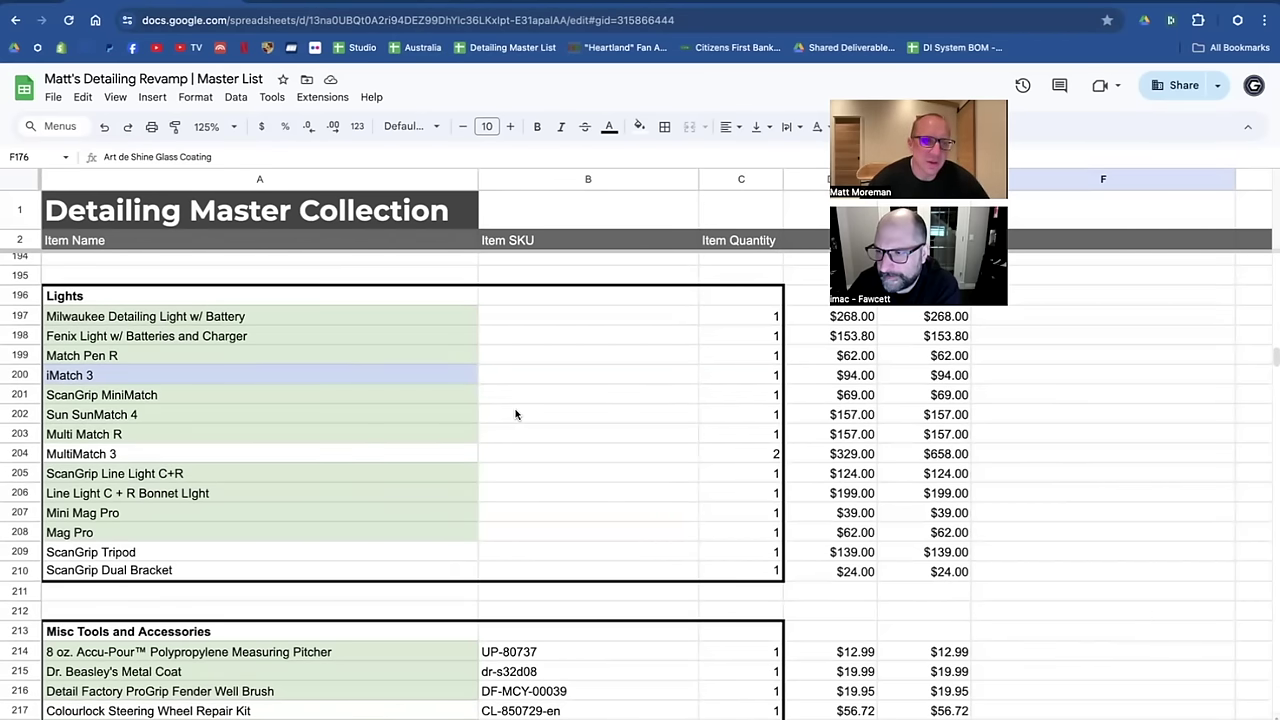
scroll(516, 414, "down", 1)
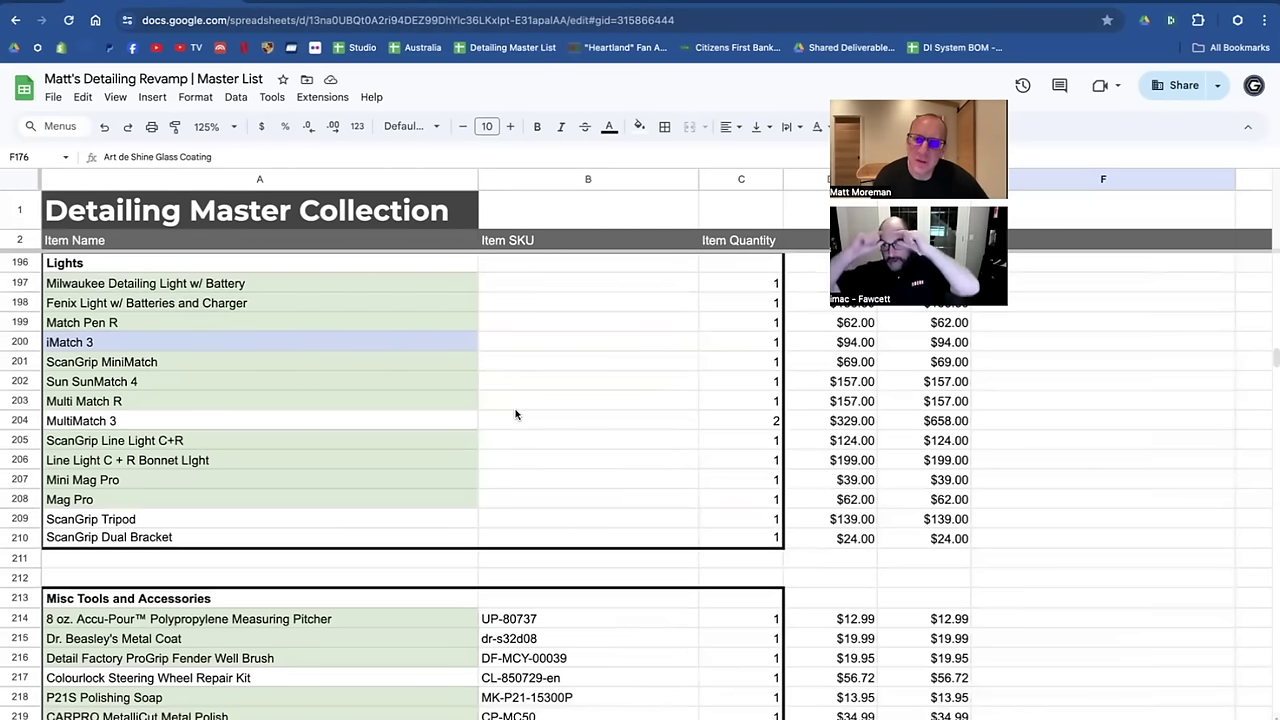
scroll(516, 414, "down", 1)
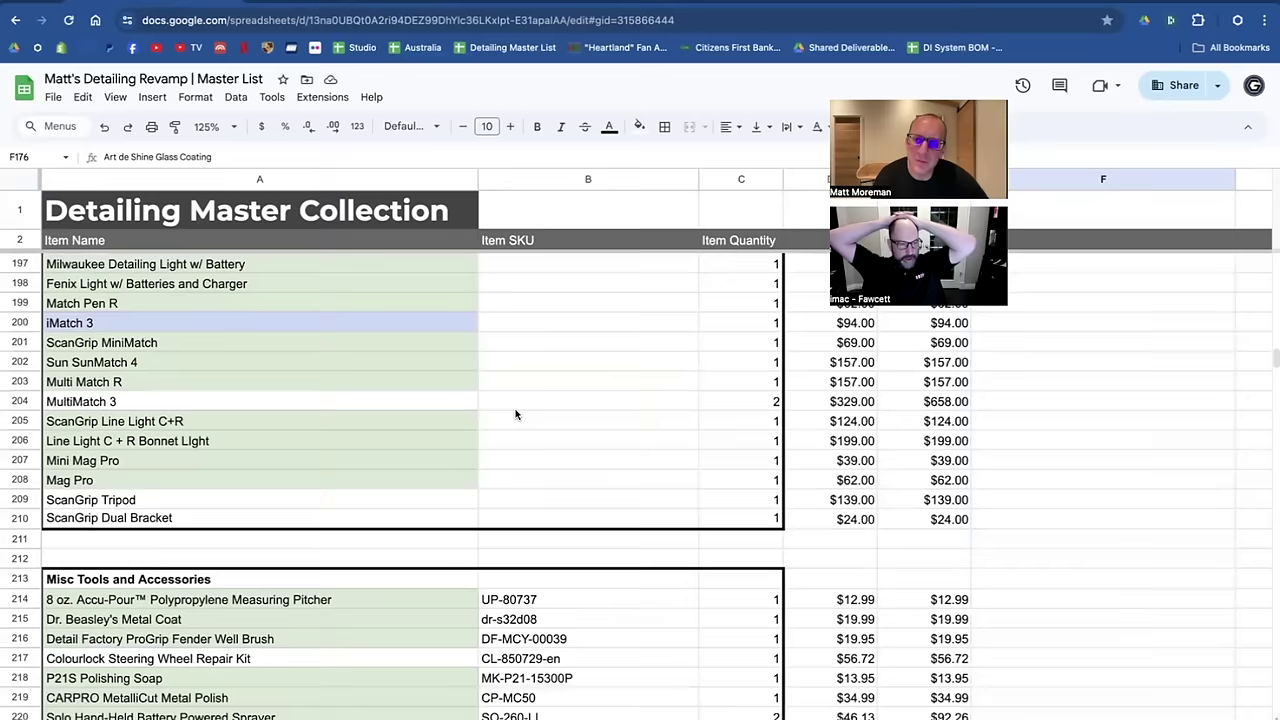
scroll(516, 414, "up", 2)
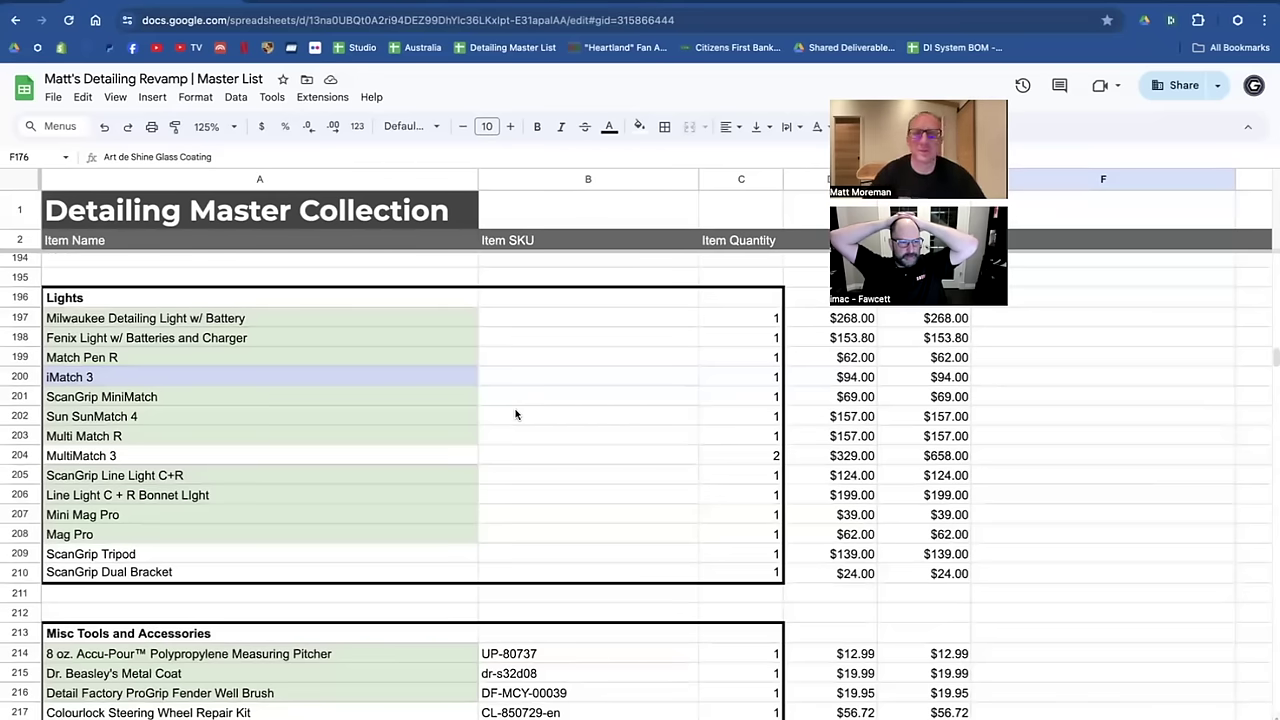
scroll(516, 414, "down", 6)
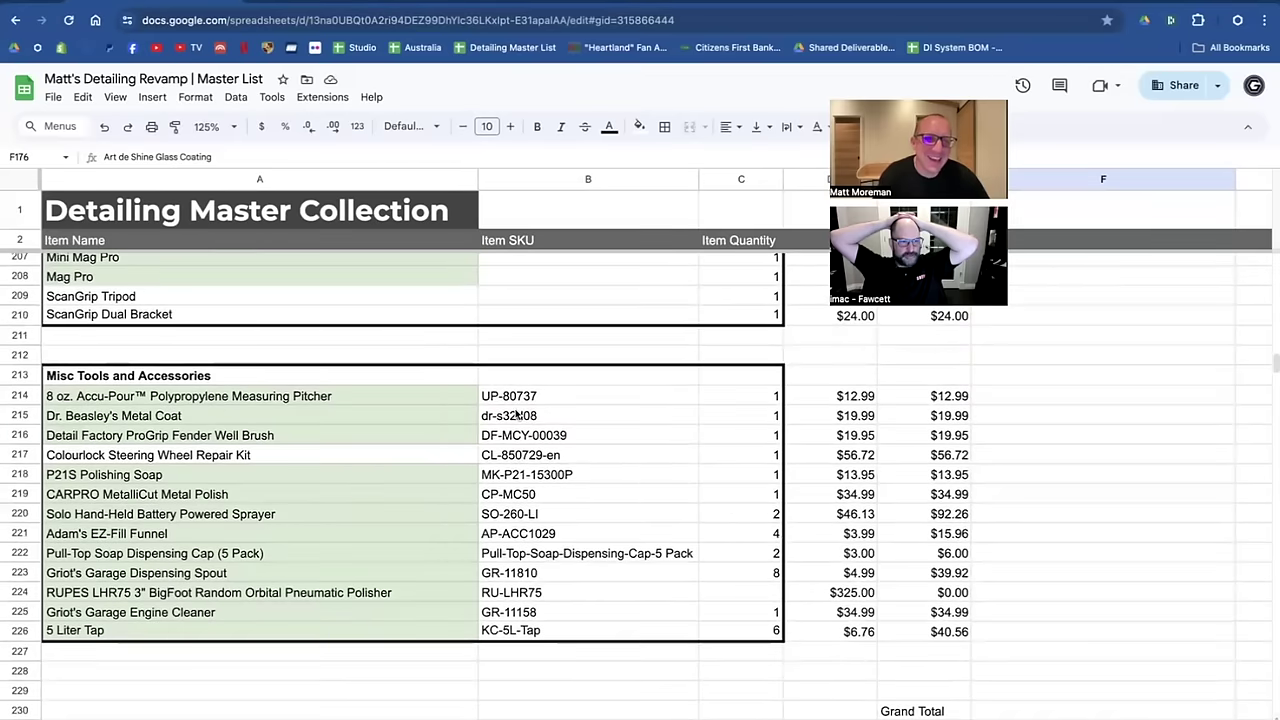
scroll(516, 414, "up", 5)
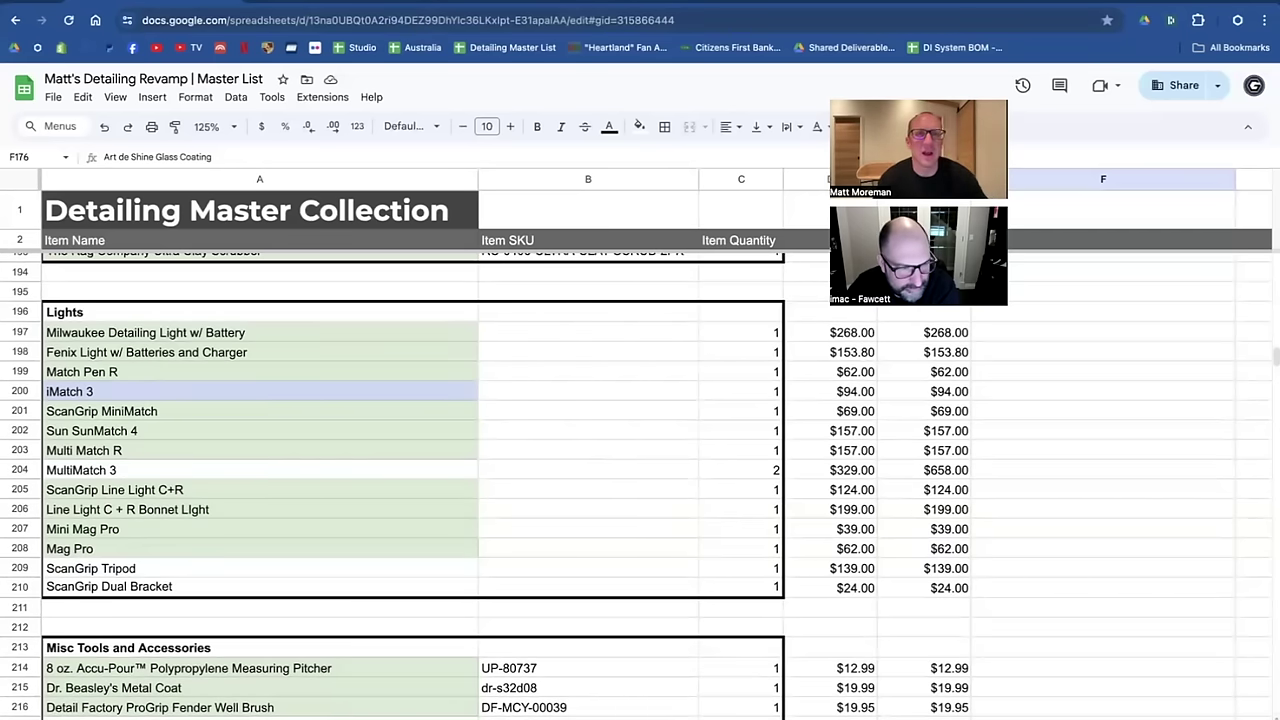
Switch to the Obsessed Garage store, search for "line lights" and open the ScanGrip Line Light C+R product page.
key("ctrl+Tab")
key("ctrl+Tab")
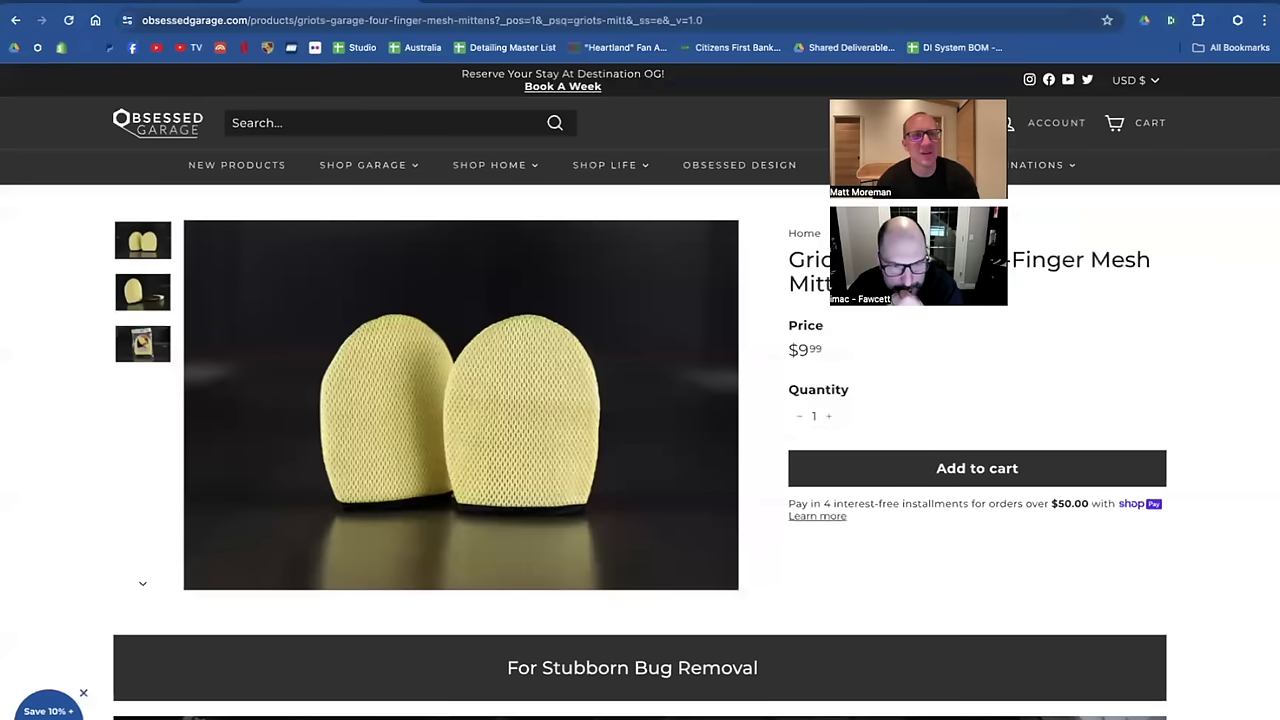
left_click(274, 128)
type("line lights")
key("Return")
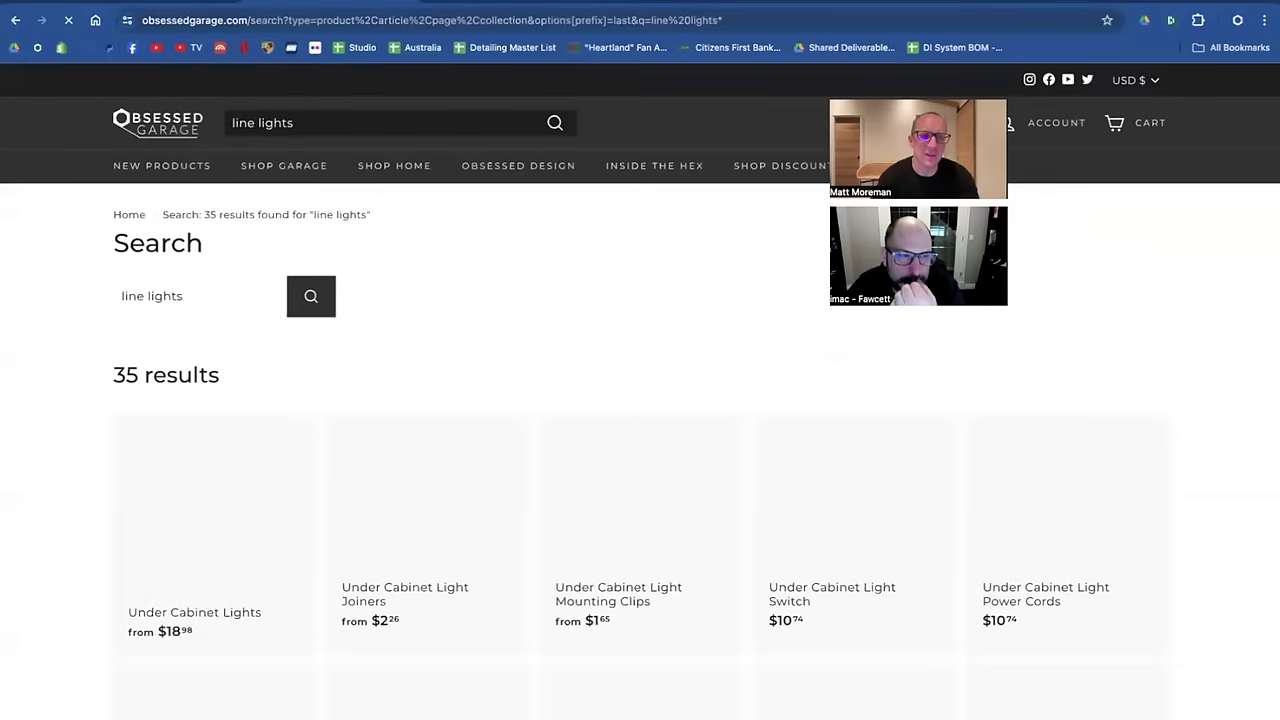
scroll(209, 429, "down", 4)
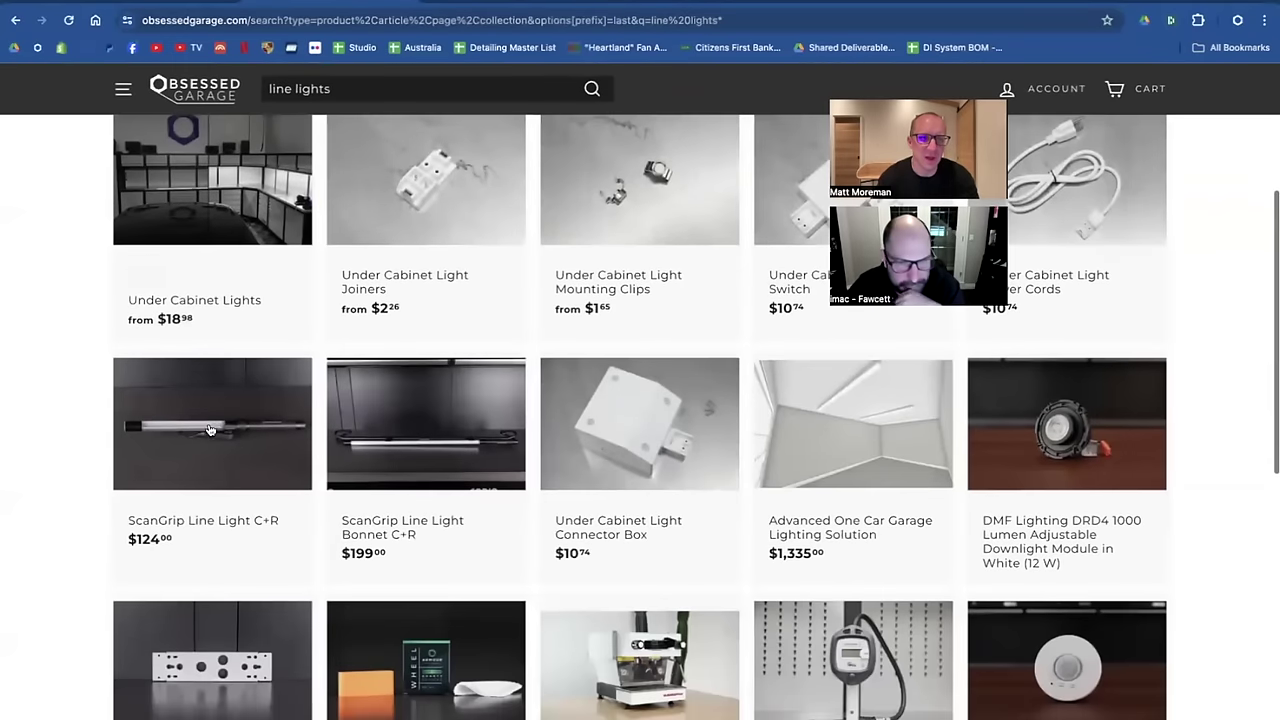
left_click(224, 420)
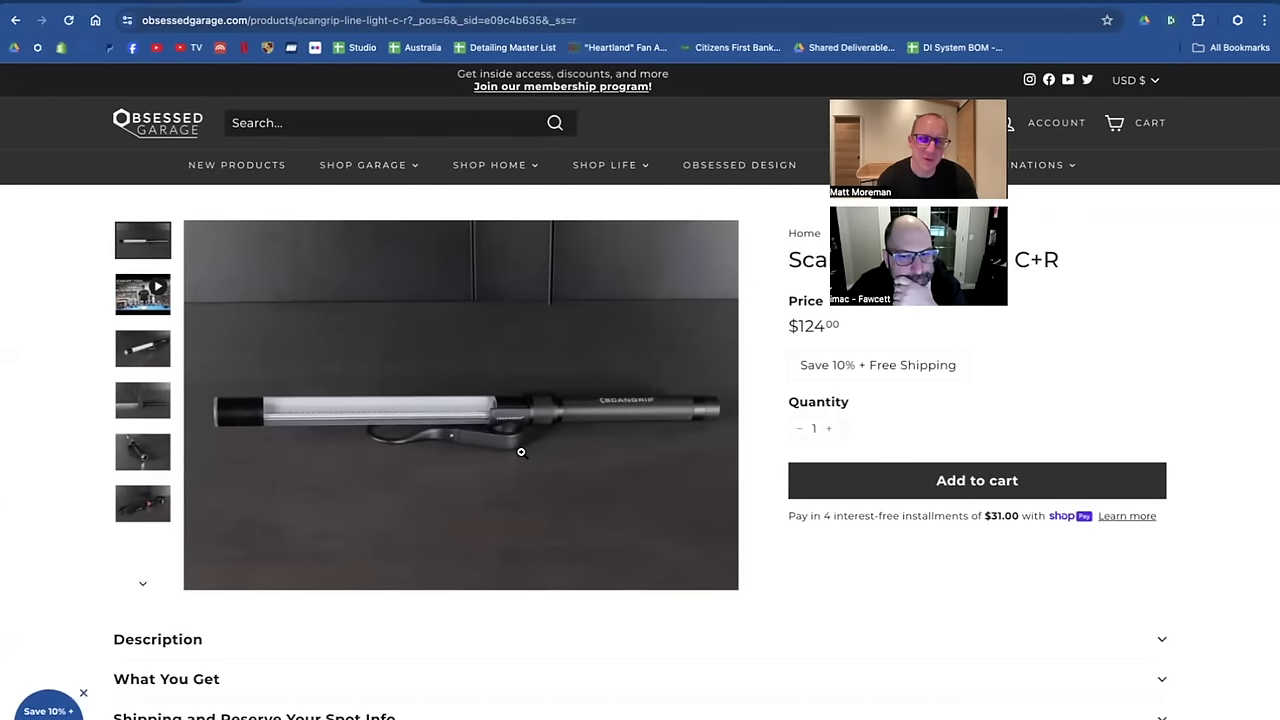
View the ScanGrip Line Light C+R product photos, including the angled view of the light and the handle-end close-up.
left_click(140, 355)
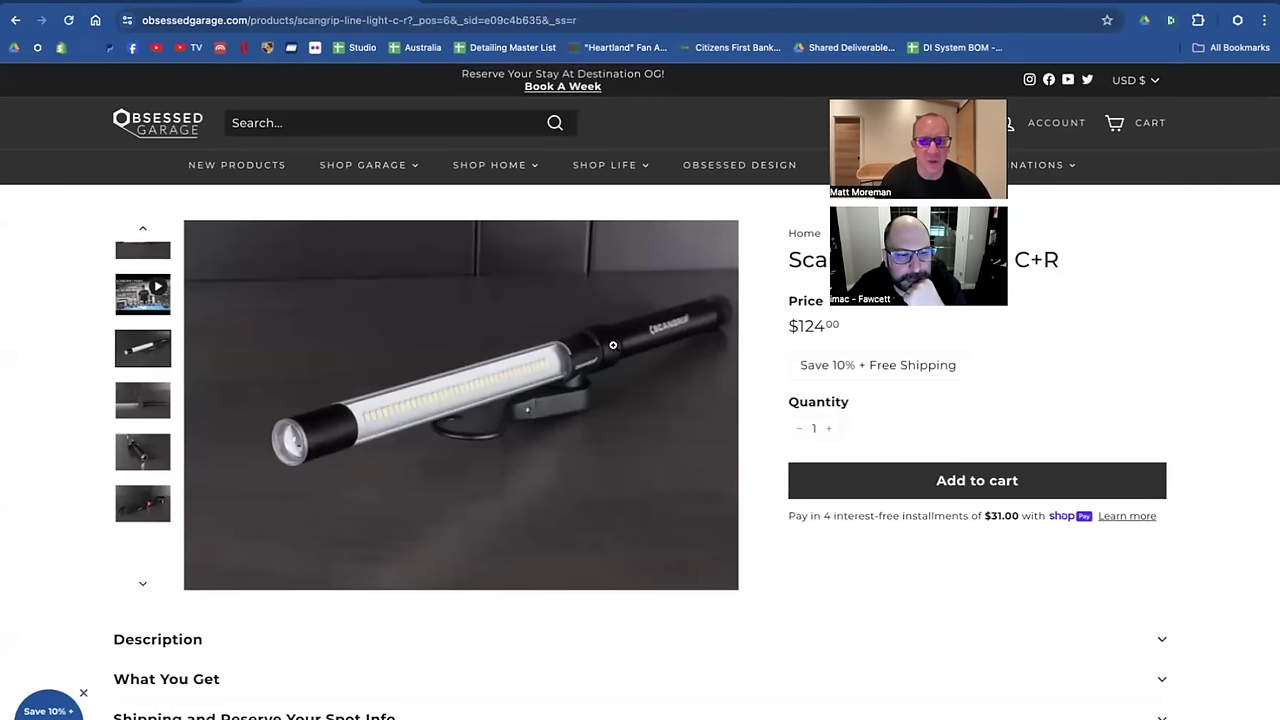
left_click(143, 399)
left_click(137, 447)
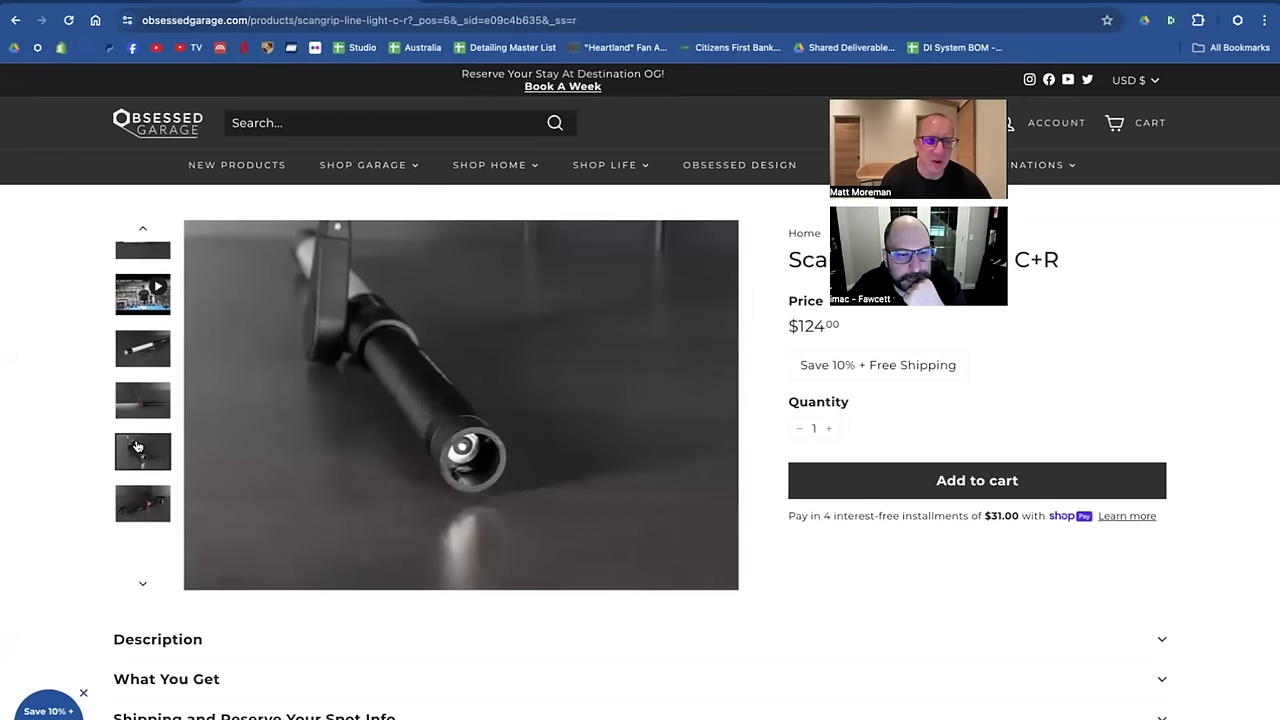
View the power adapter photo of the ScanGrip Line Light C+R and open the Line Light Bonnet C+R product page.
left_click(142, 503)
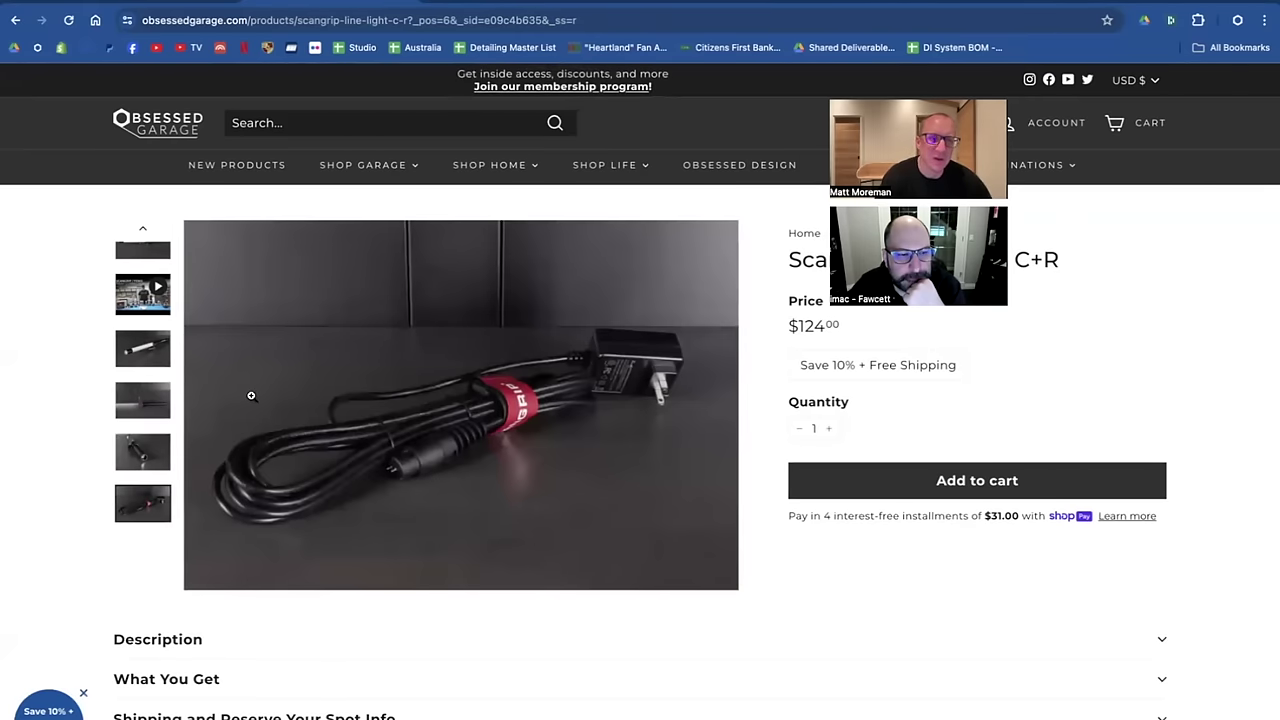
key("alt+Left")
left_click(407, 428)
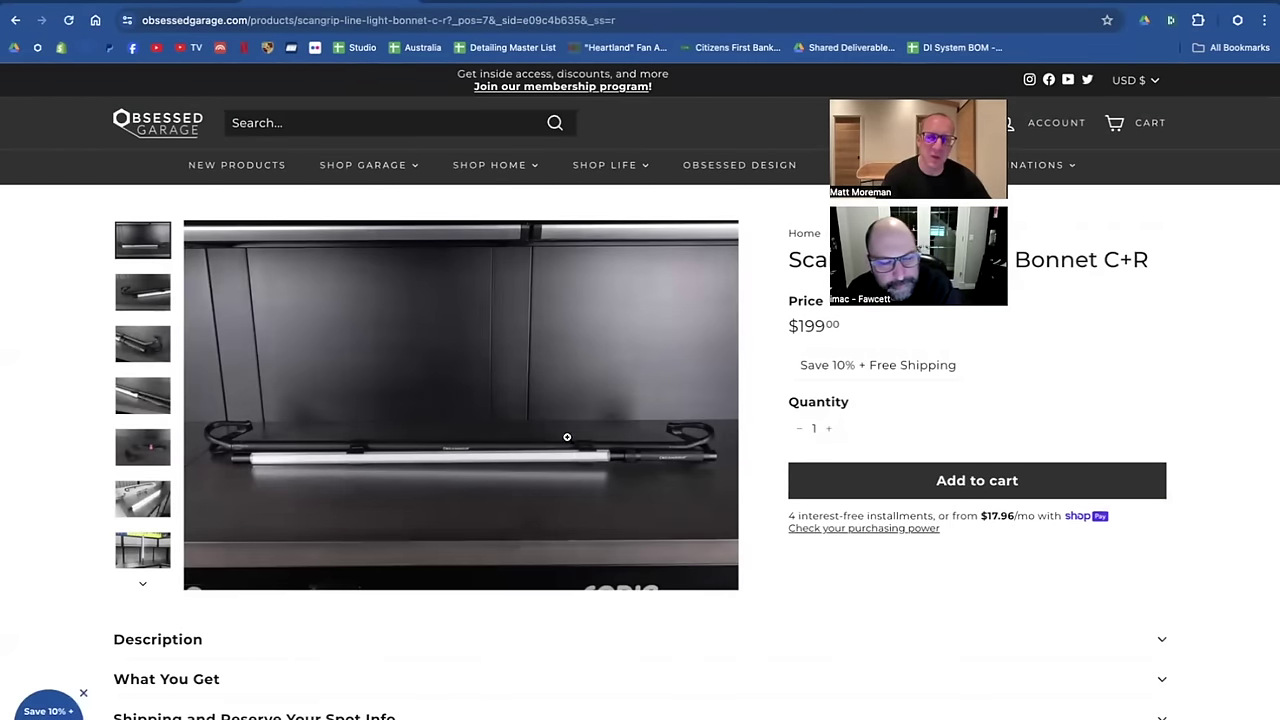
View the enlarged main photo of the Line Light Bonnet C+R, close it and highlight the product's price.
left_click(408, 468)
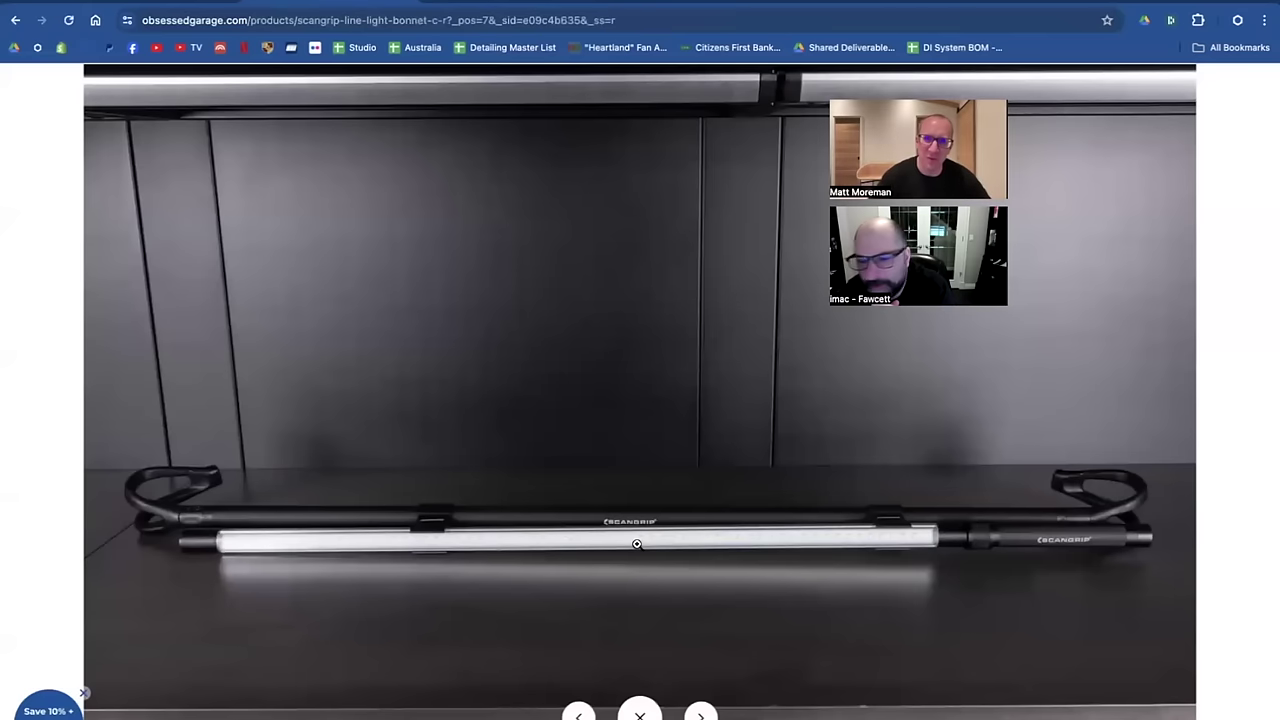
scroll(680, 523, "down", 1)
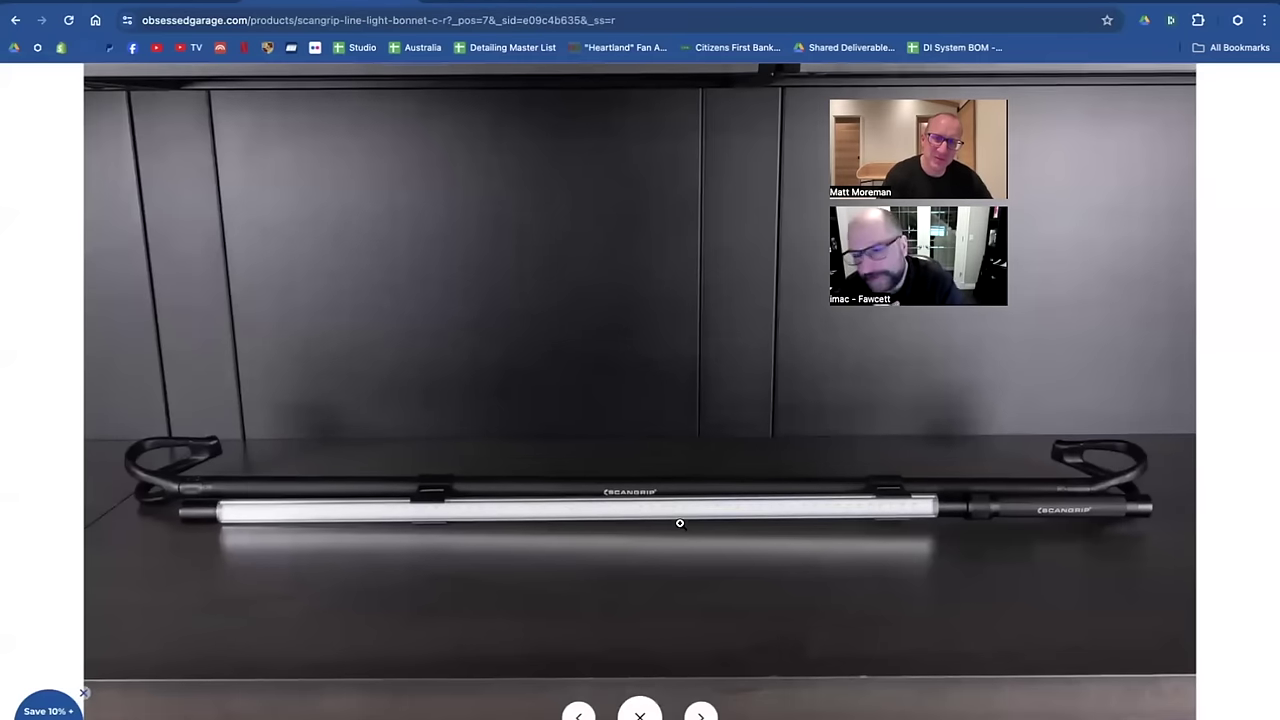
left_click(640, 714)
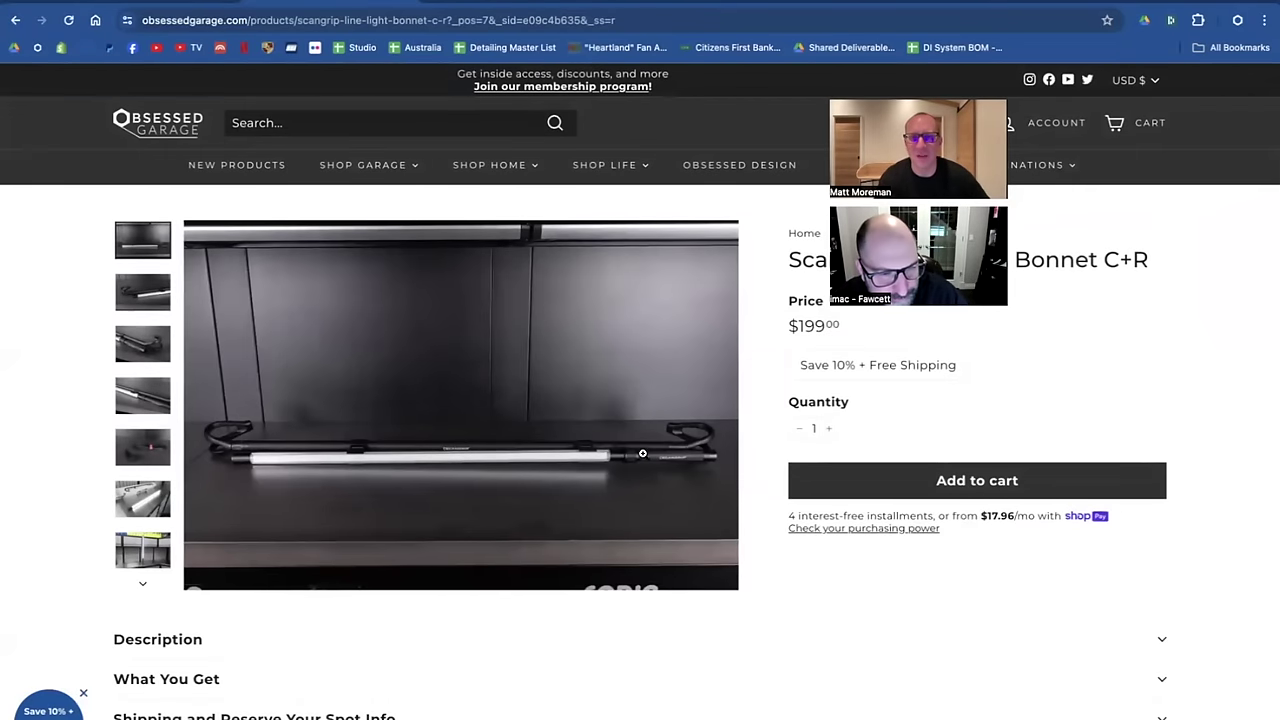
left_click_drag(790, 326, 843, 330)
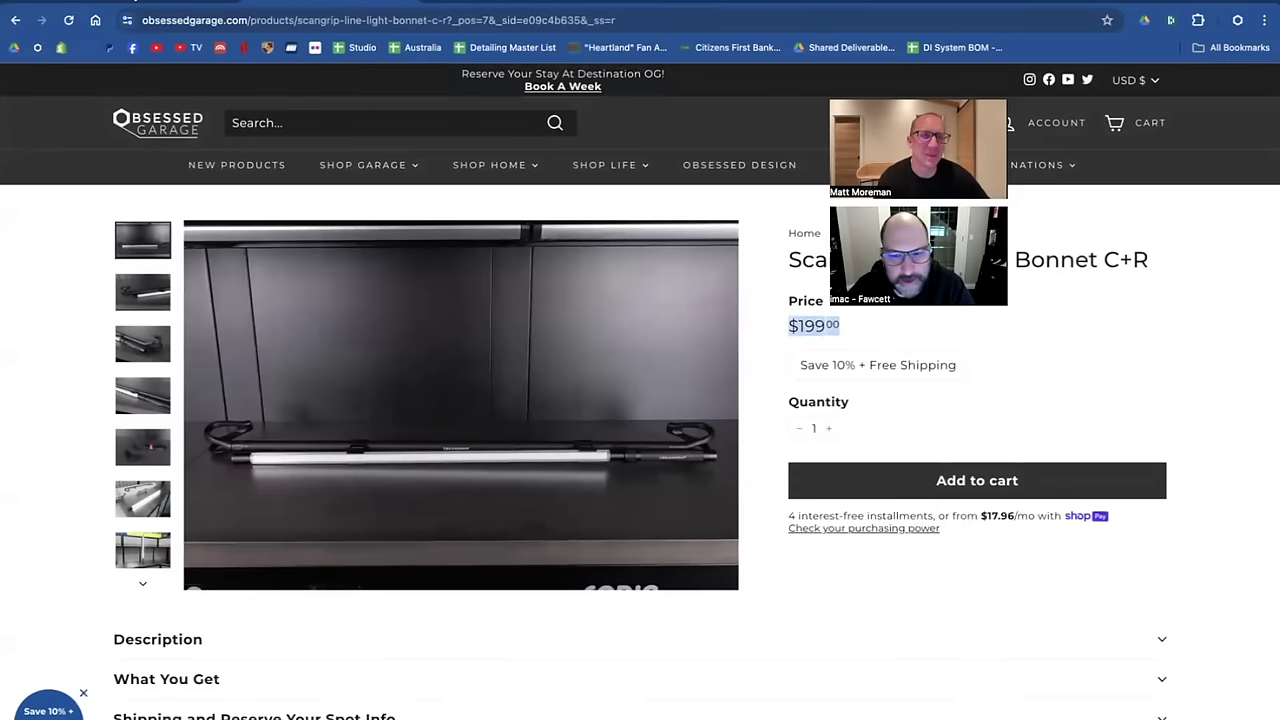
Return to the master list spreadsheet and review the Lights and the Misc Tools and Accessories sections.
left_click(110, 1)
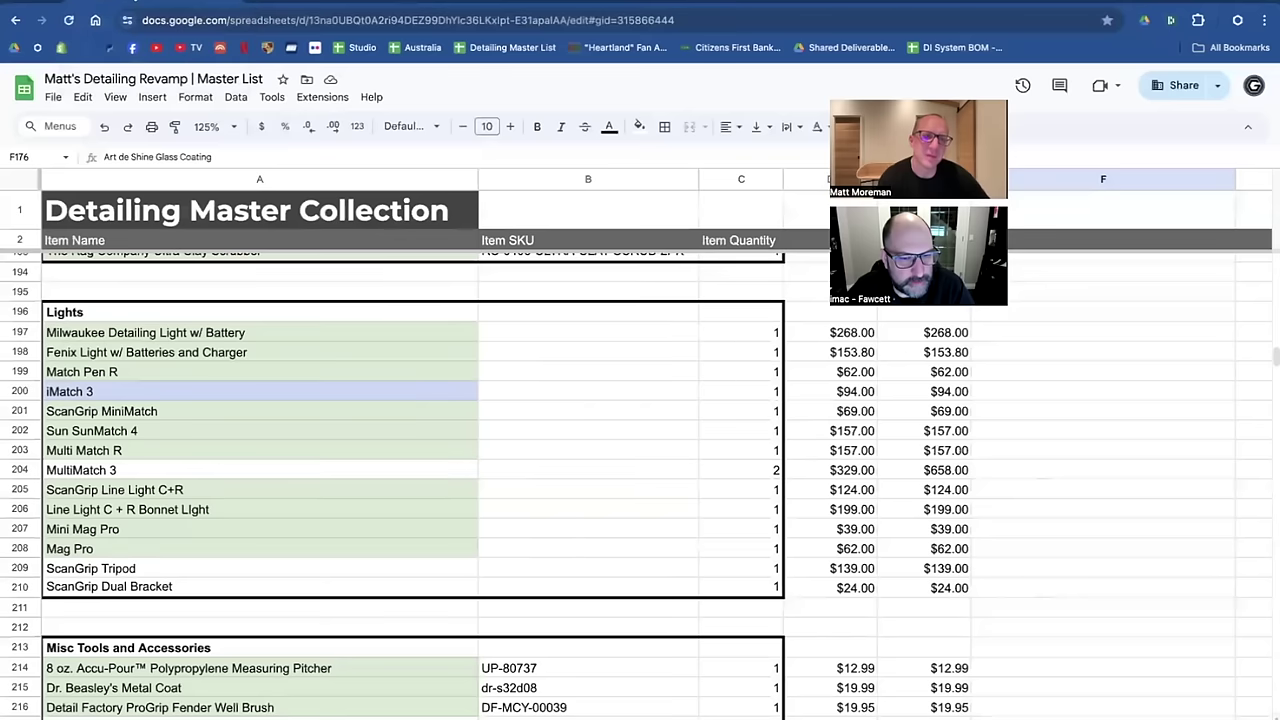
scroll(484, 392, "down", 3)
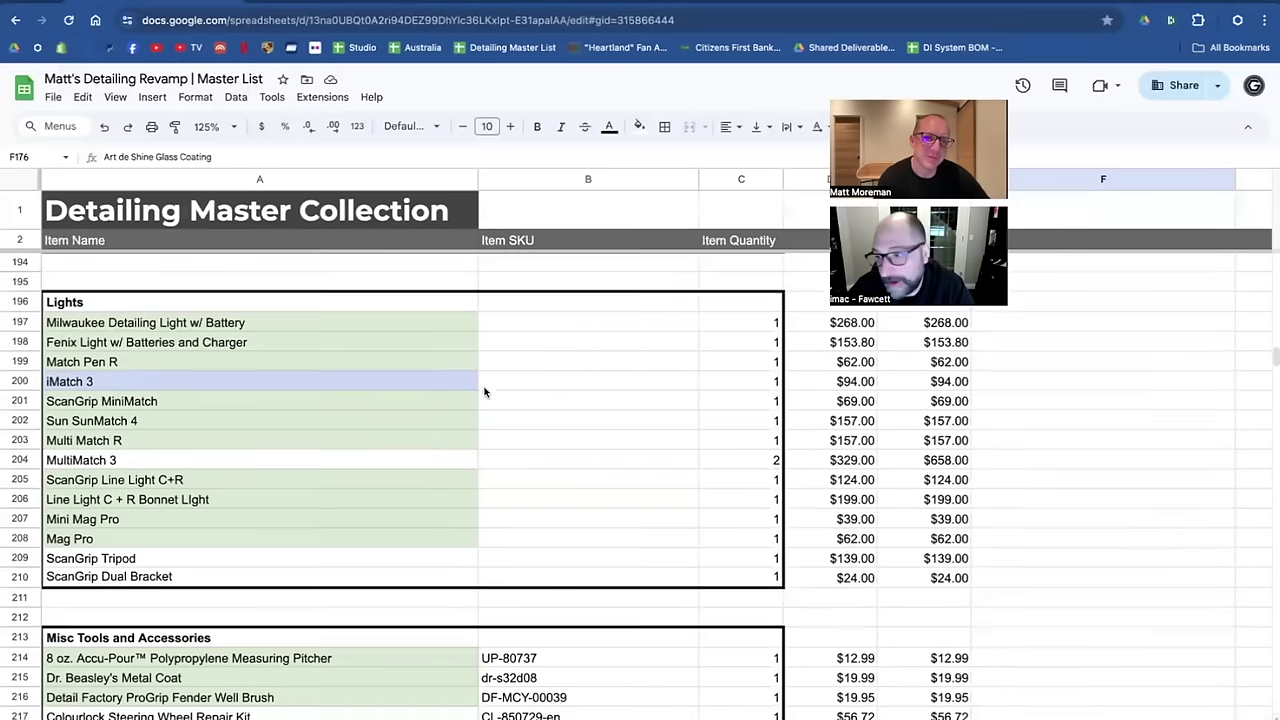
scroll(484, 392, "down", 5)
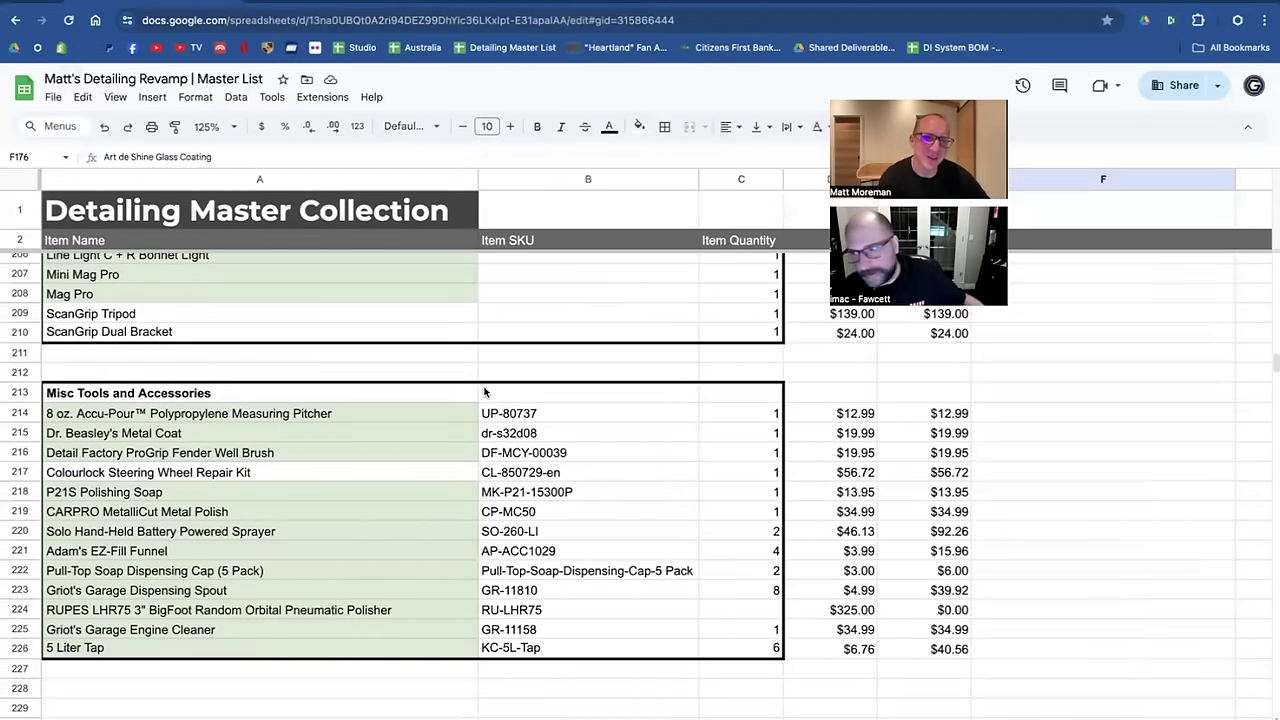
scroll(484, 392, "up", 8)
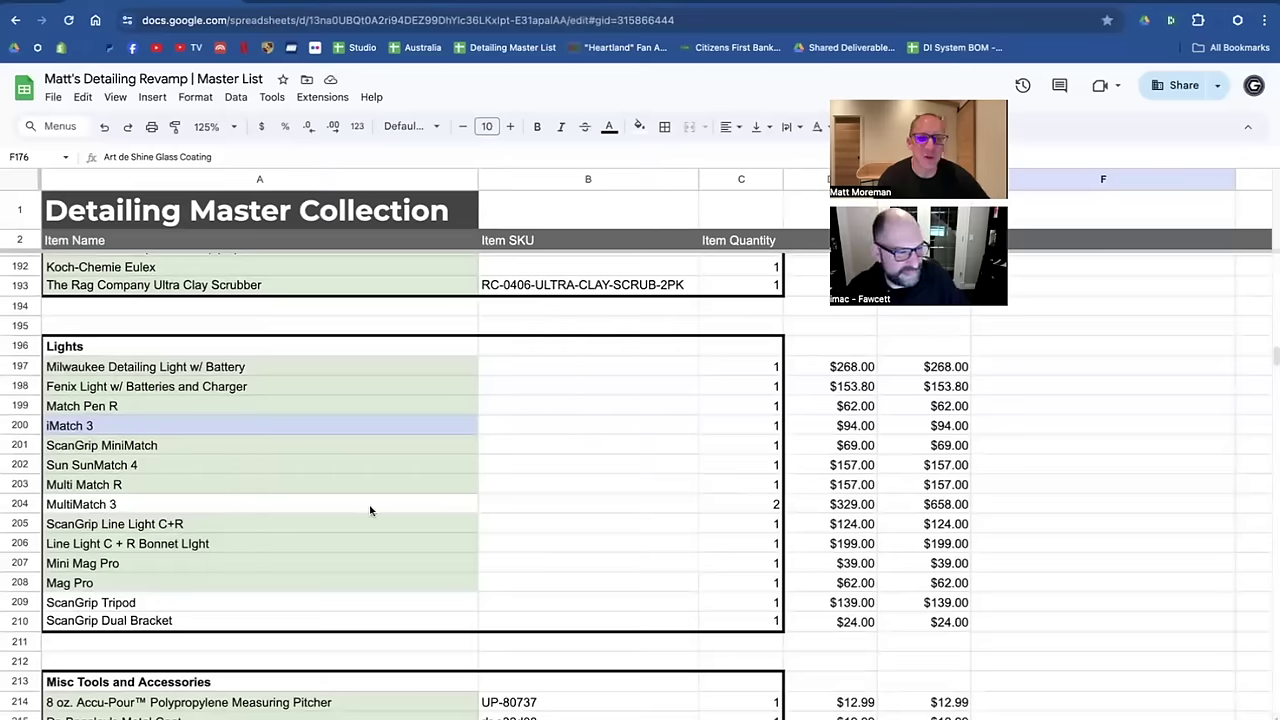
scroll(470, 494, "down", 8)
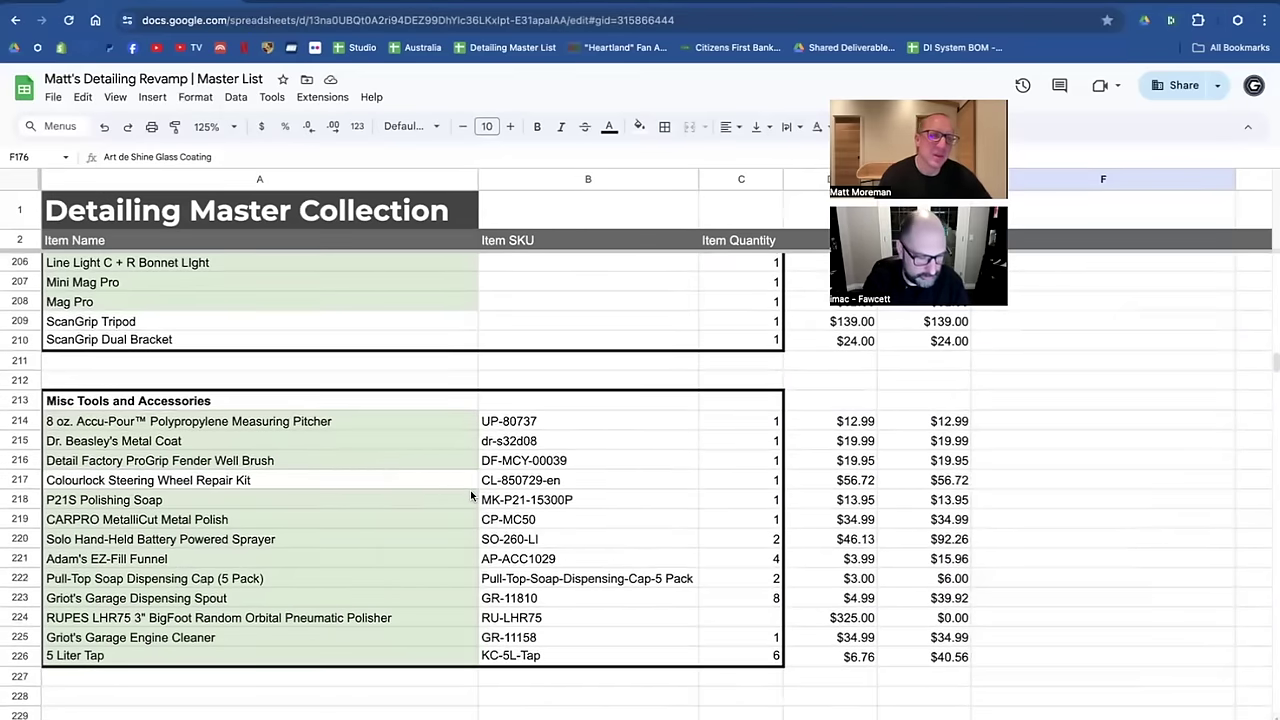
scroll(334, 490, "up", 7)
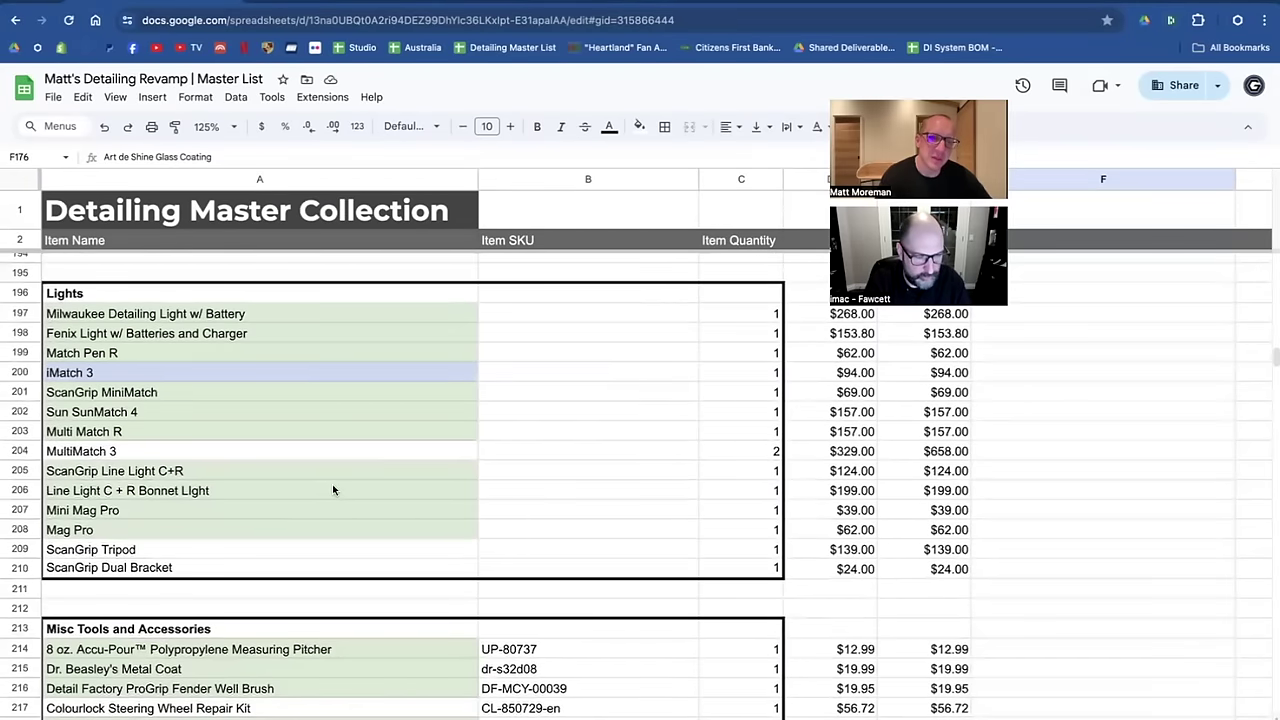
Search the Obsessed Garage store for "accu" and open the 8 oz. Accu-Pour Polypropylene Measuring Pitcher page.
left_click(344, 649)
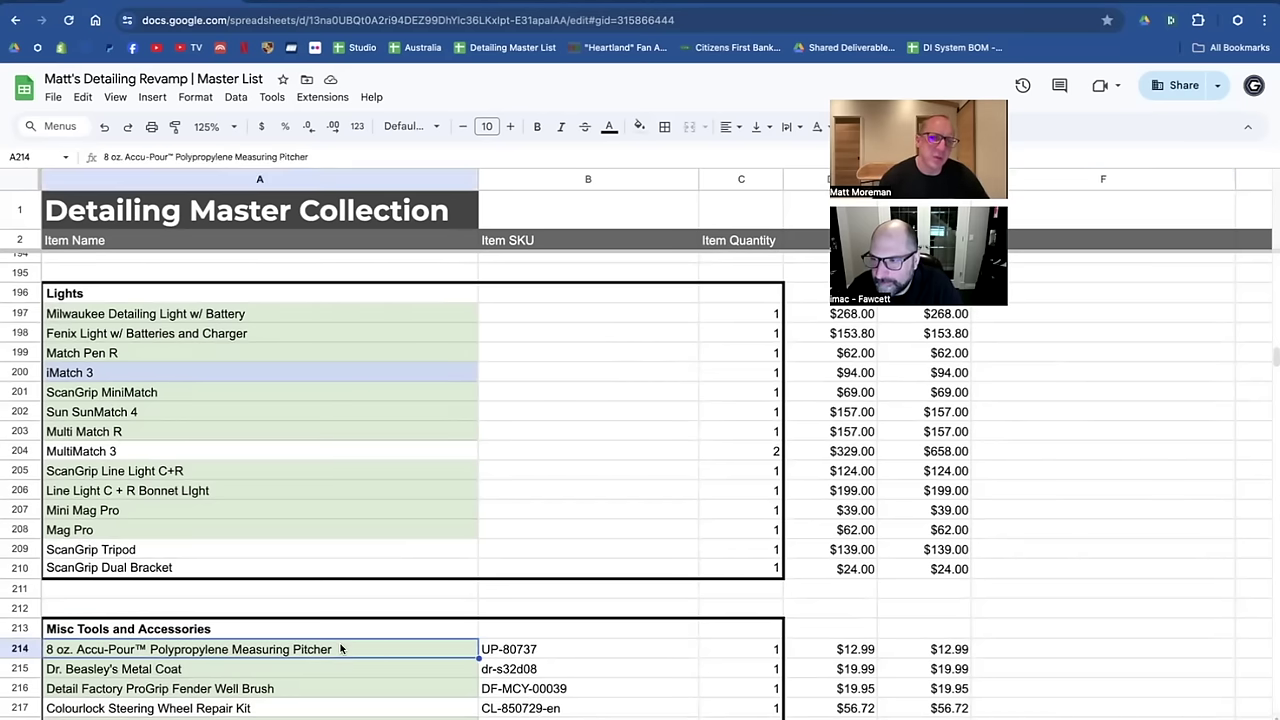
key("ctrl+Tab")
left_click(308, 117)
type("a")
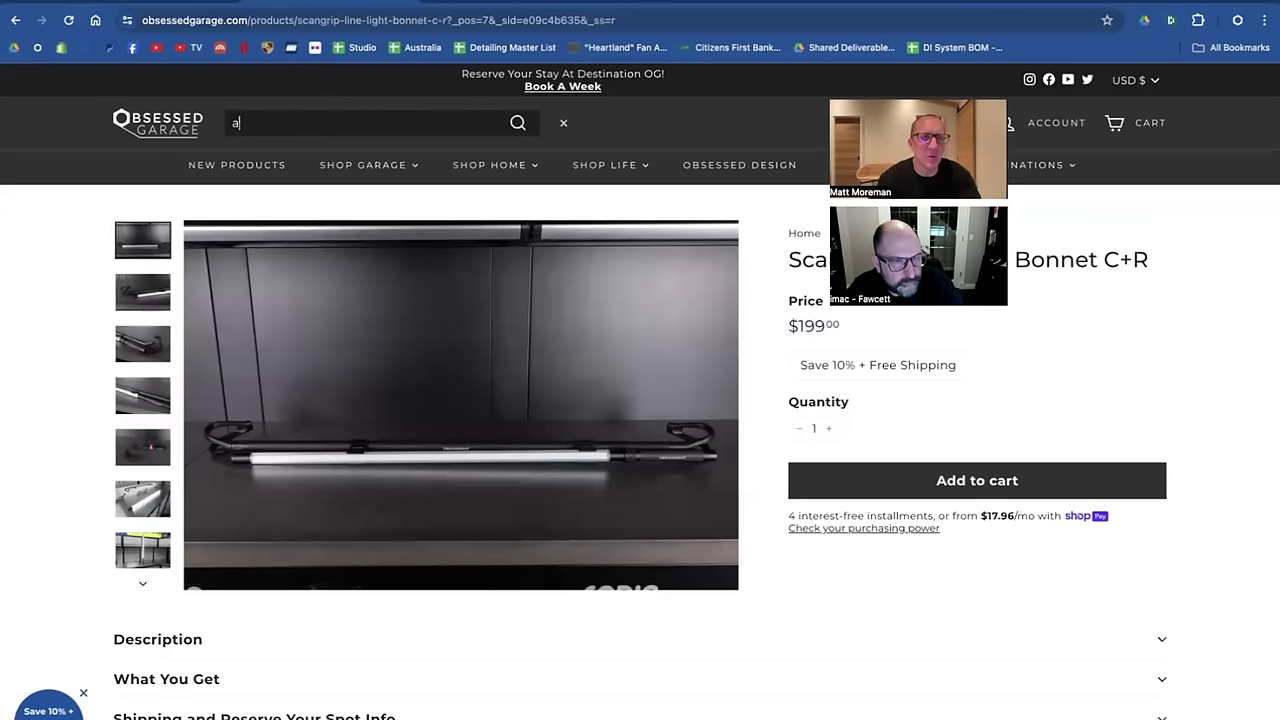
type("ccu")
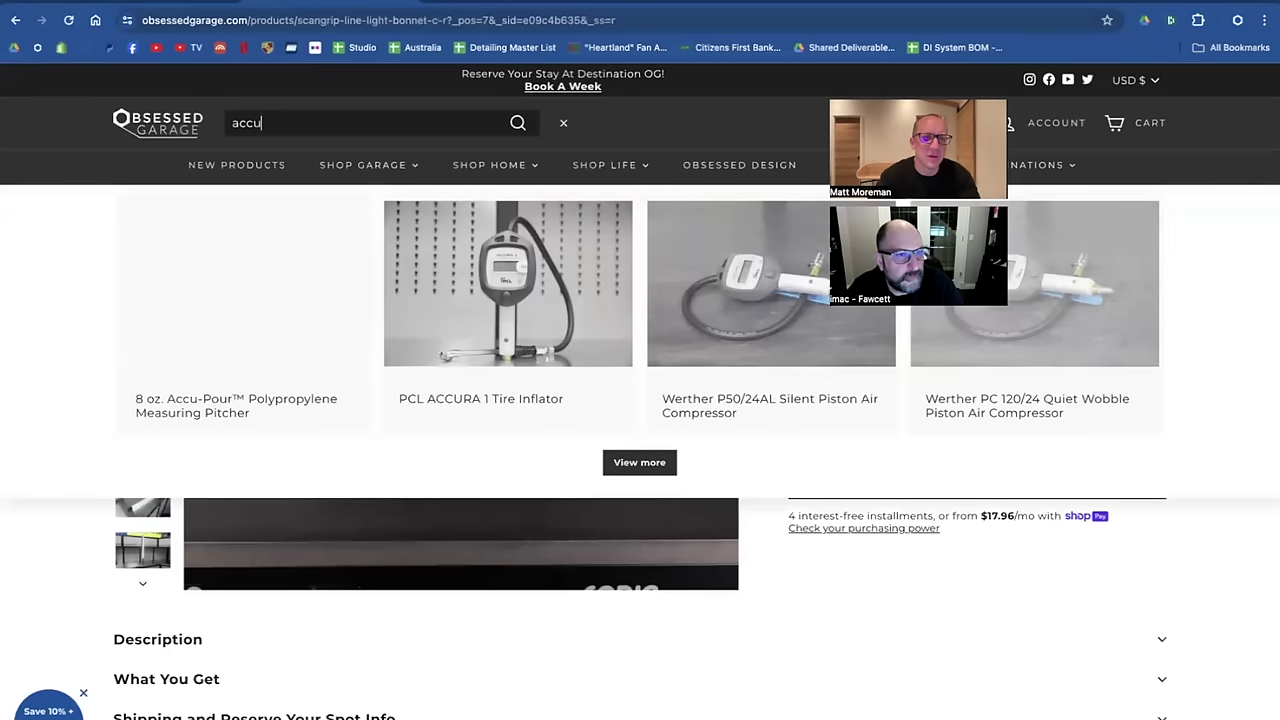
left_click(220, 261)
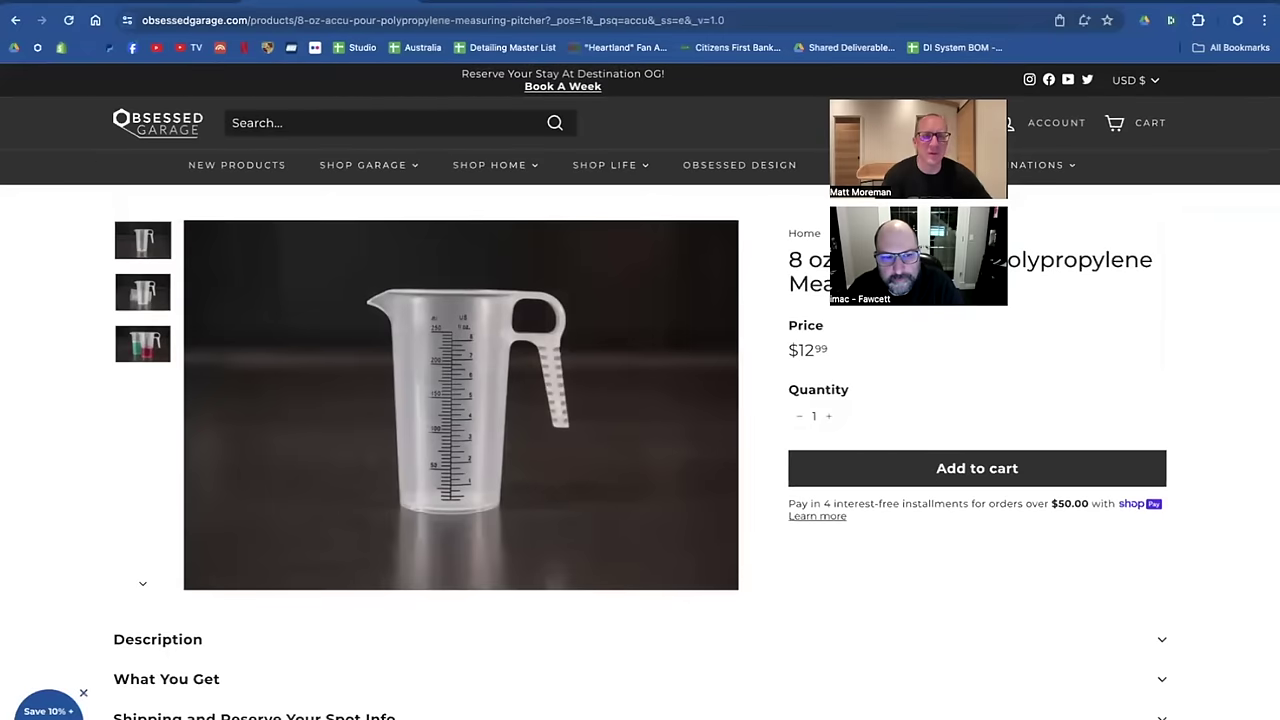
Return to the master list, highlight the Dr. Beasley's Metal Coat row and review the other Misc Tools and Accessories items.
key("ctrl+Tab")
scroll(705, 428, "down", 3)
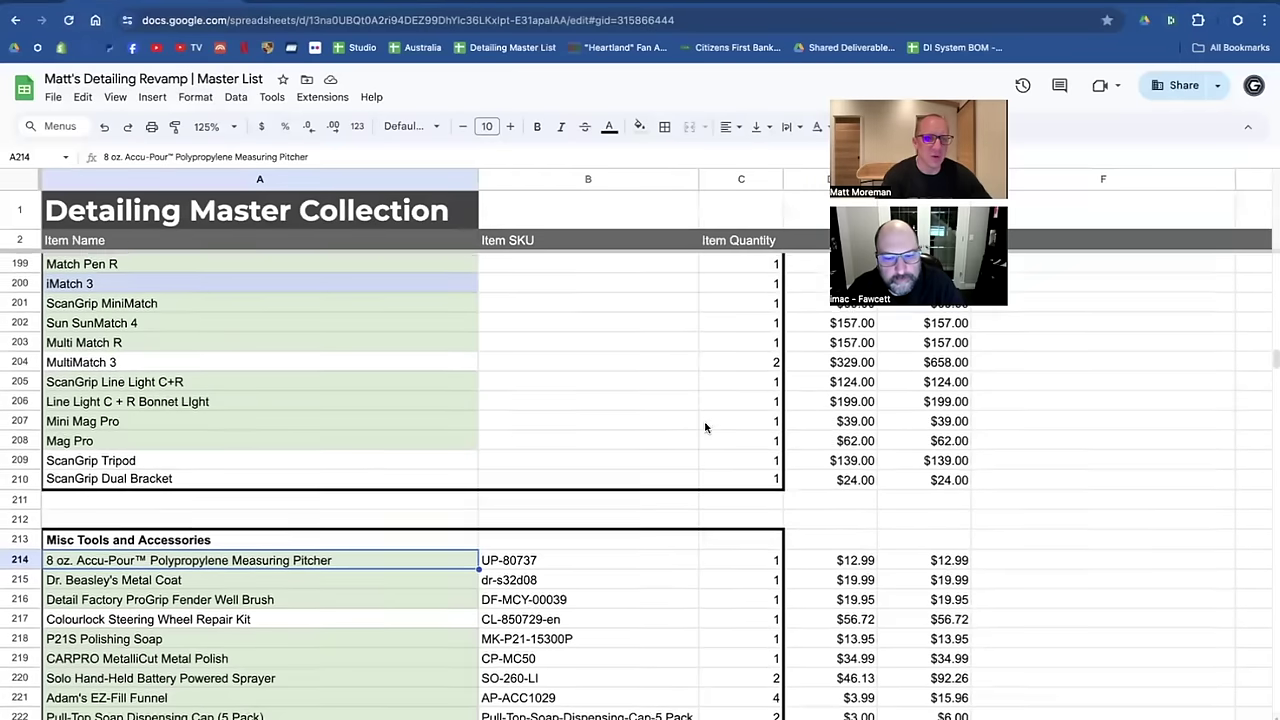
left_click(185, 492)
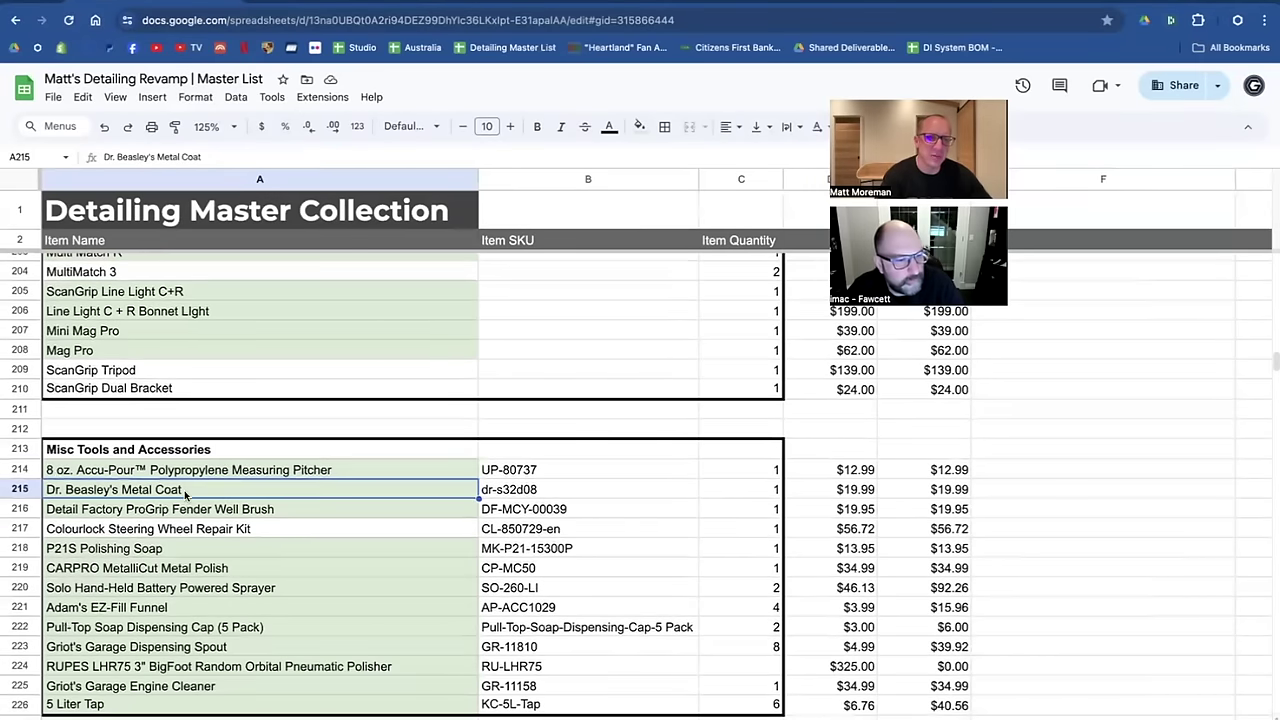
left_click(20, 489)
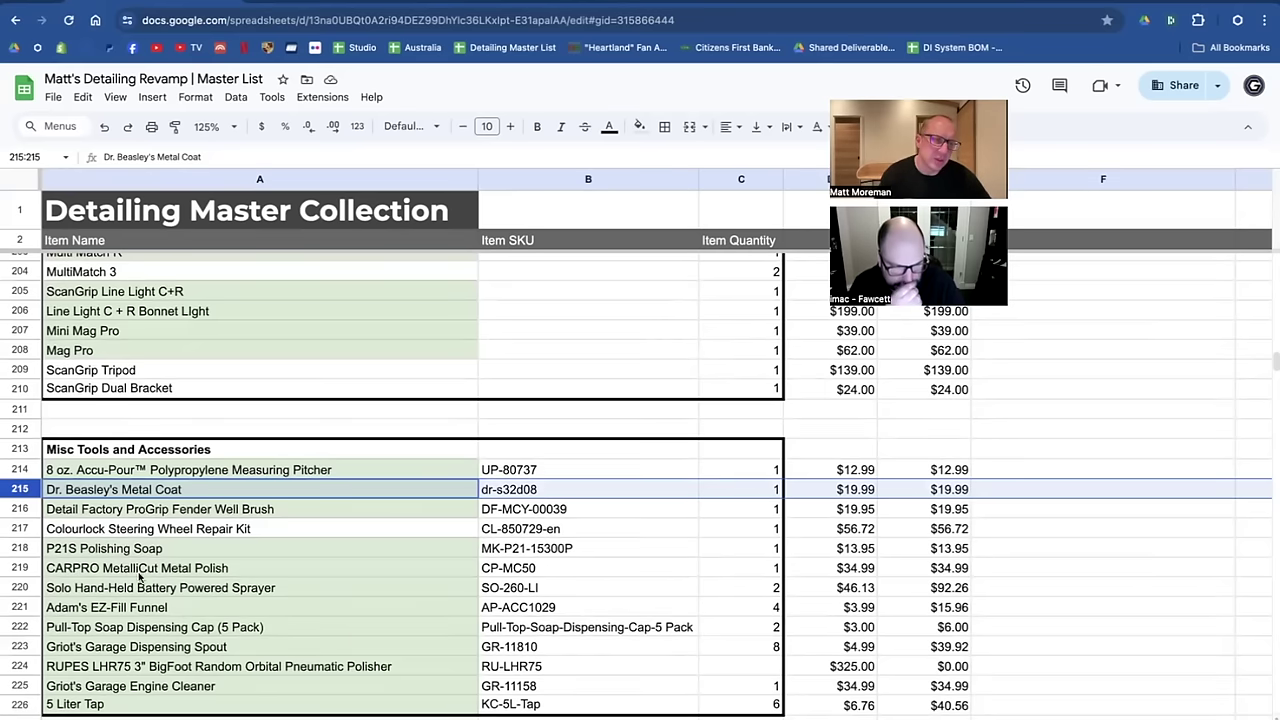
scroll(143, 630, "down", 2)
scroll(143, 630, "up", 1)
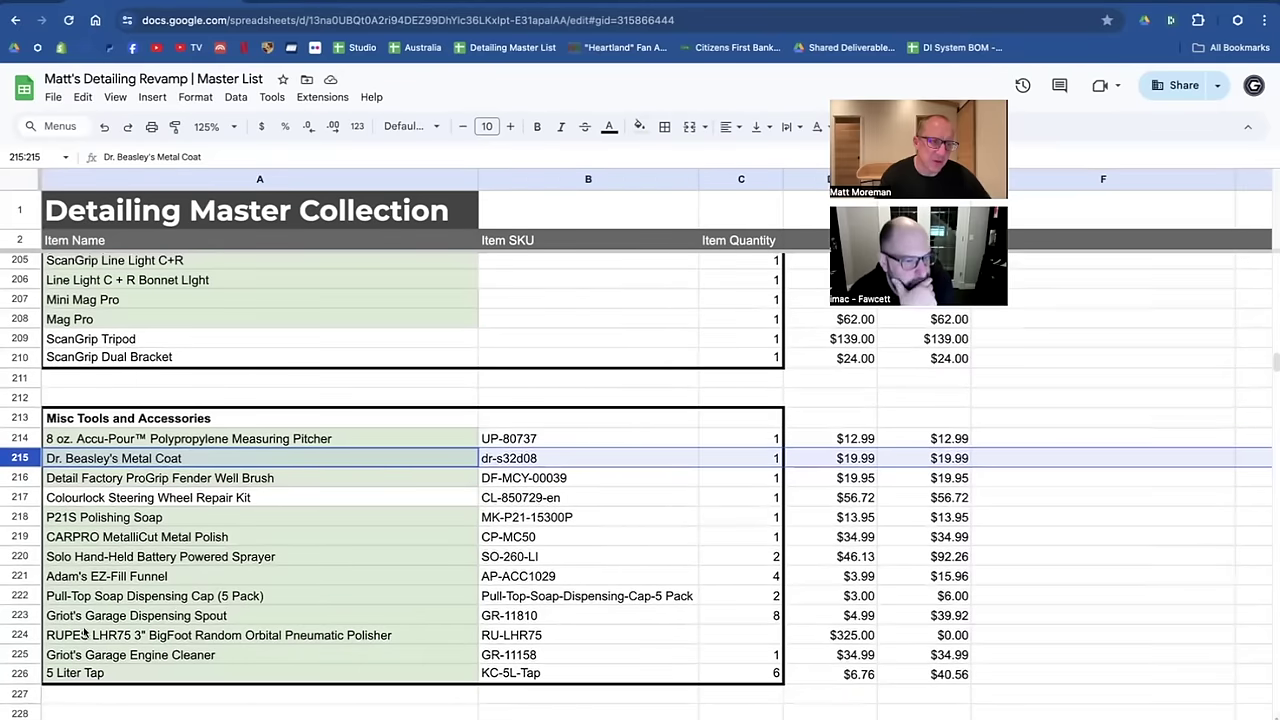
Set the item quantity of the RUPES LHR75 3" BigFoot pneumatic polisher in row 224 to 1.
left_click(20, 635)
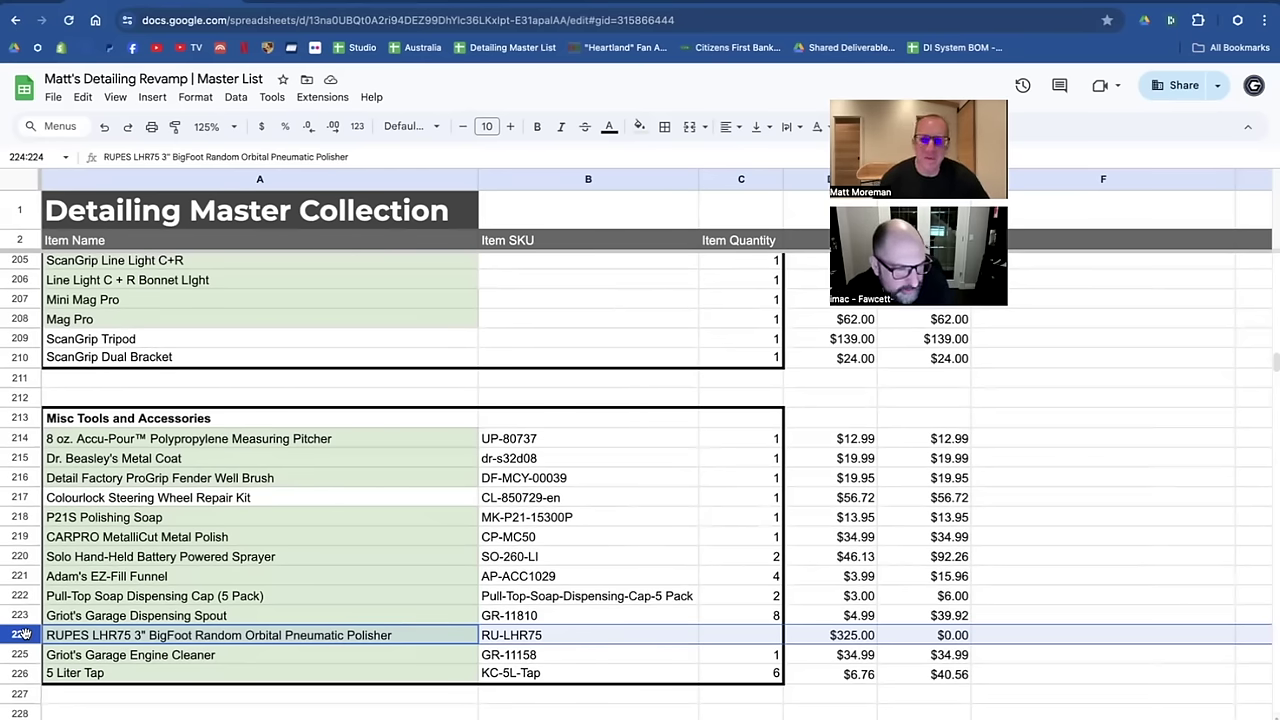
scroll(25, 633, "right", 2)
scroll(25, 633, "down", 1)
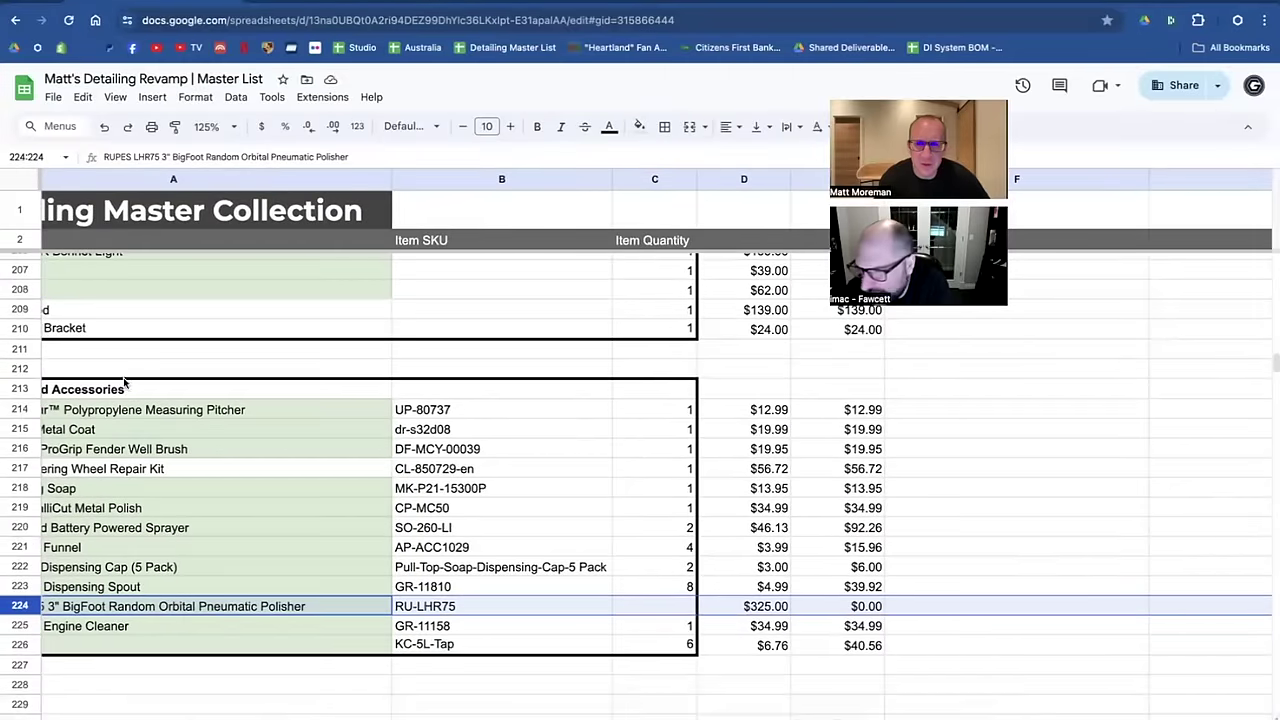
left_click(655, 602)
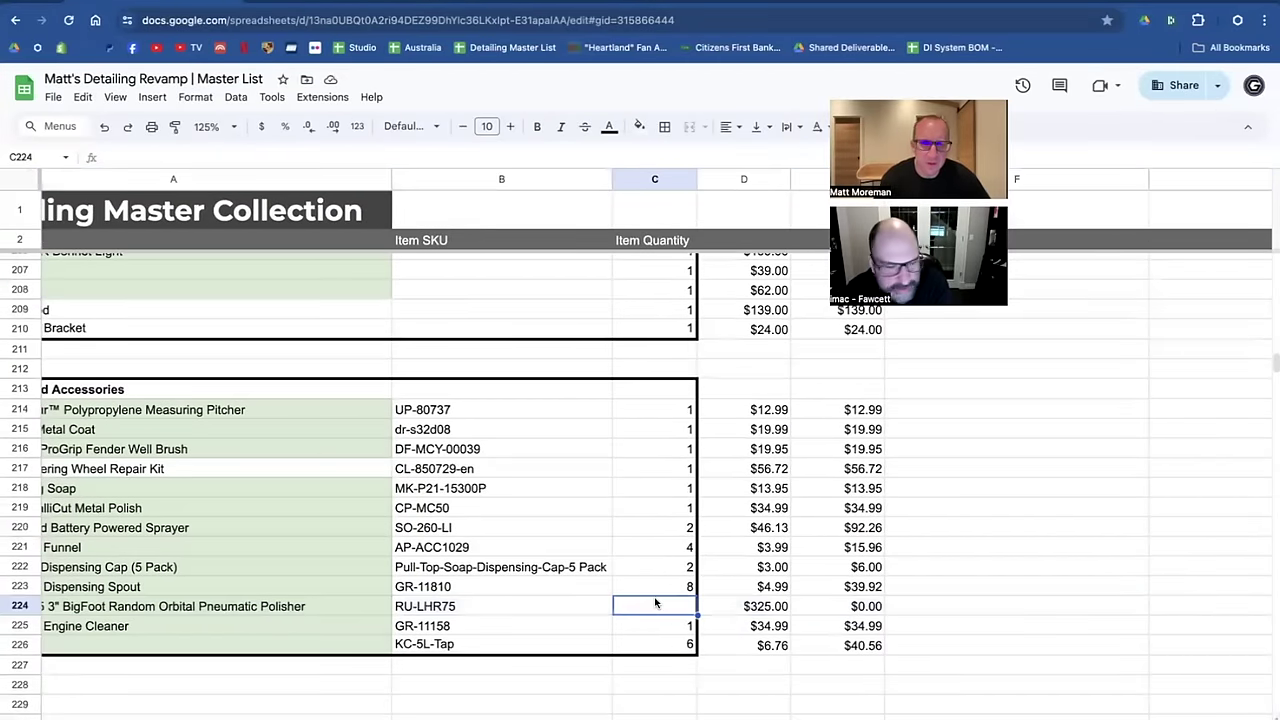
type("1")
key("Return")
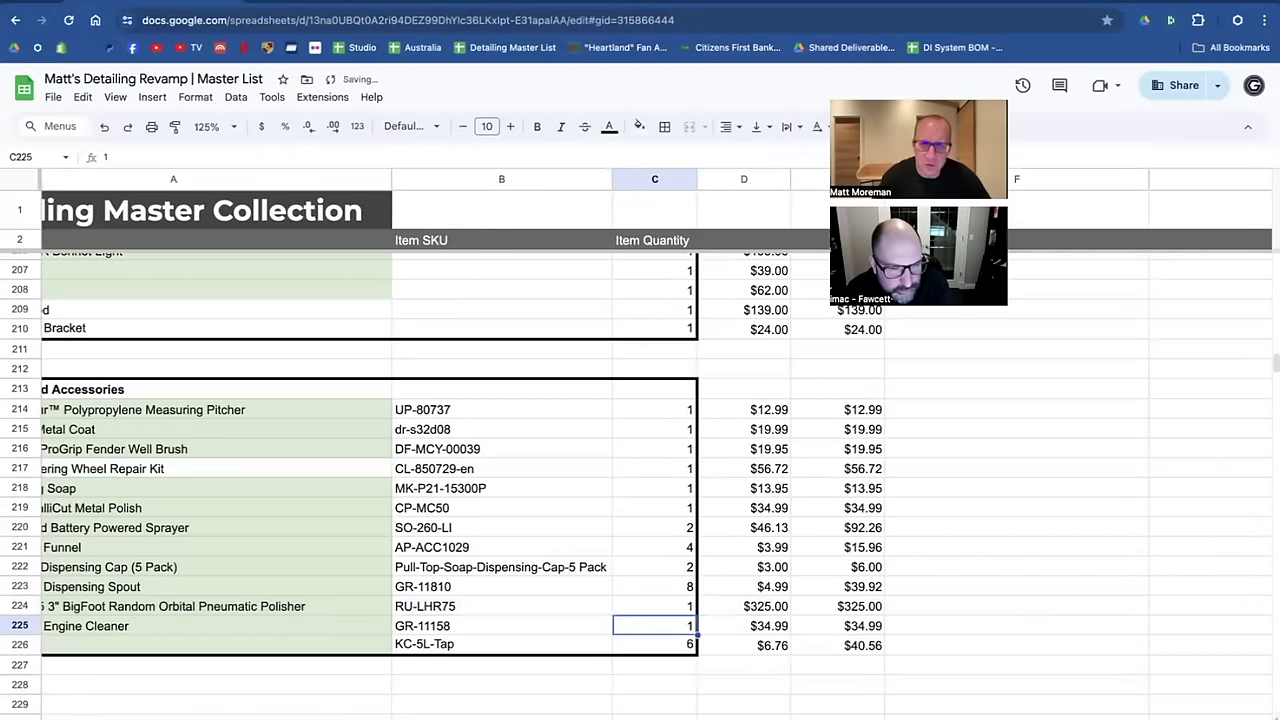
Check the section total and the Grand Total in column H below the Misc Tools and Accessories section.
scroll(799, 581, "down", 3)
scroll(799, 581, "left", 1)
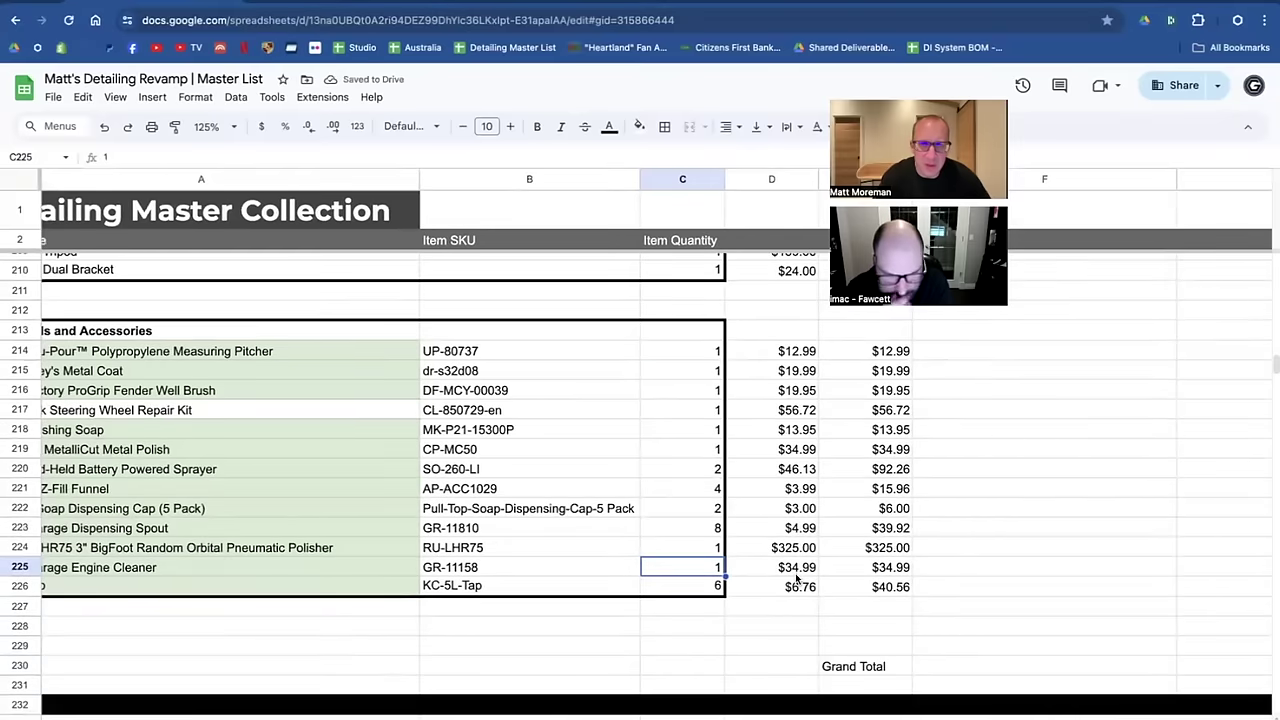
scroll(813, 545, "right", 3)
scroll(813, 545, "down", 1)
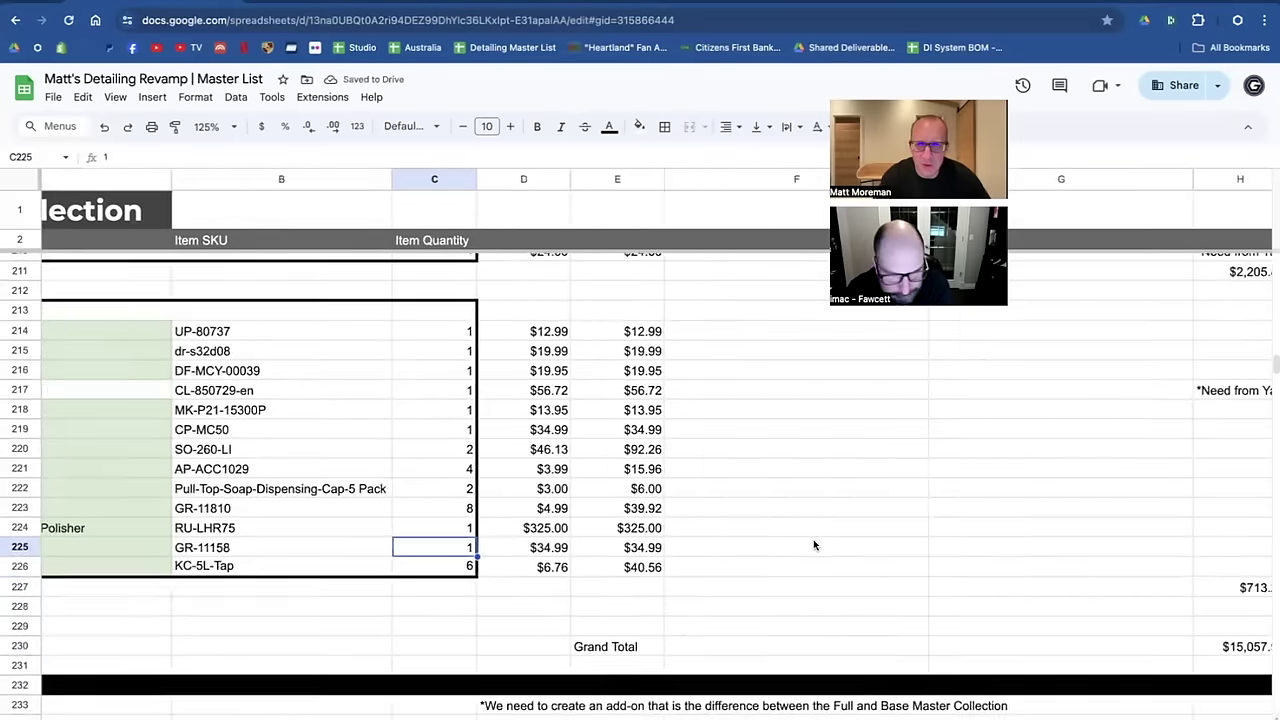
scroll(813, 545, "right", 3)
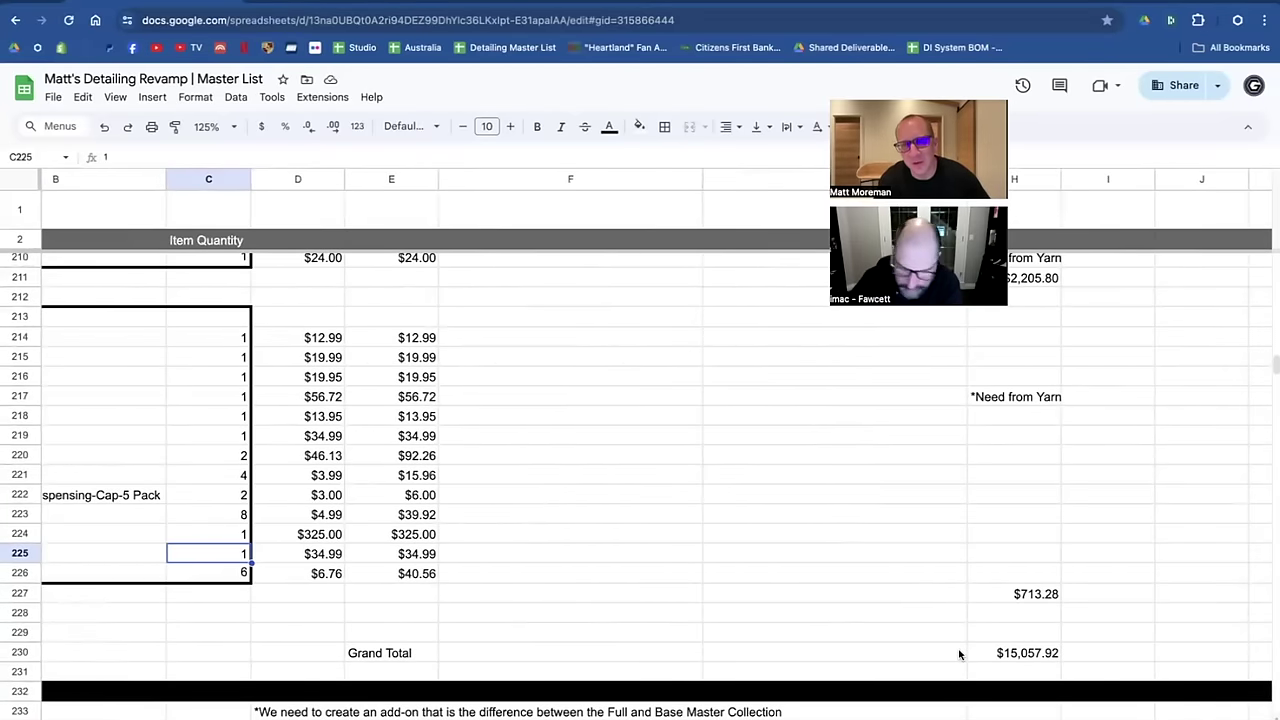
scroll(959, 654, "left", 1)
scroll(959, 654, "left", 1)
scroll(959, 654, "up", 1)
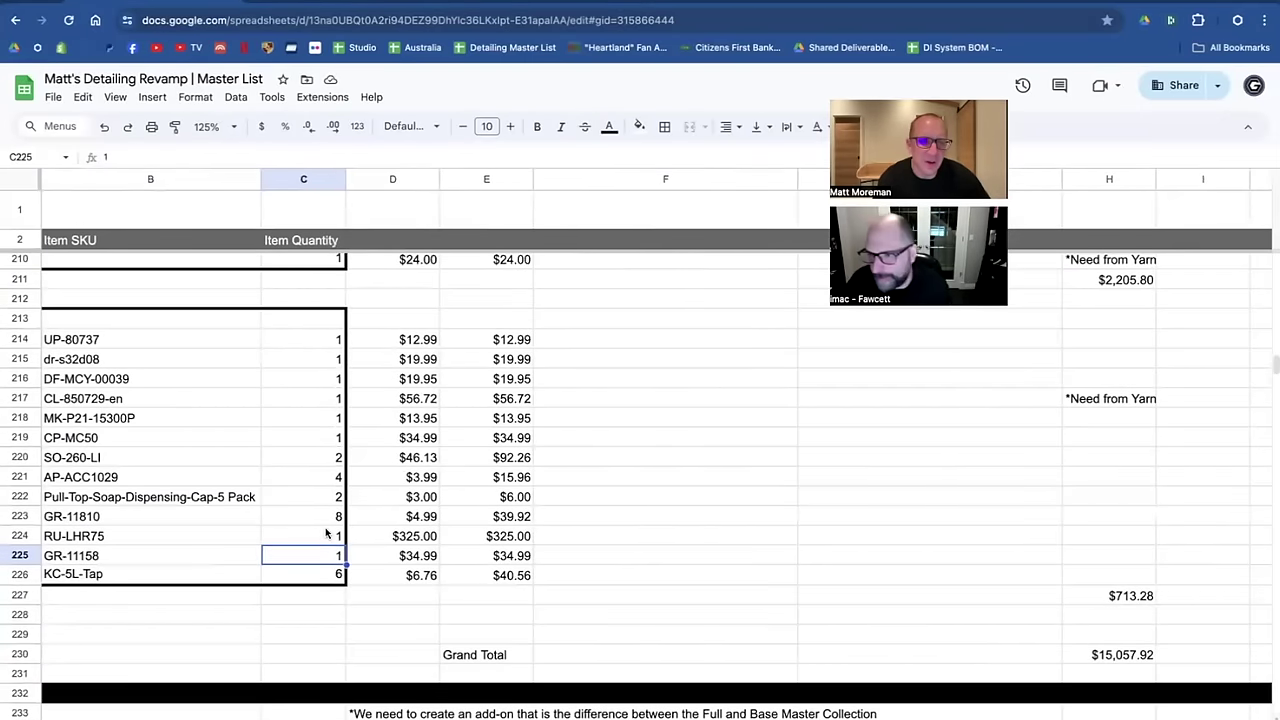
Set the item quantity of the RUPES LHR75 polisher in C224 to 0.
left_click(328, 537)
type("0")
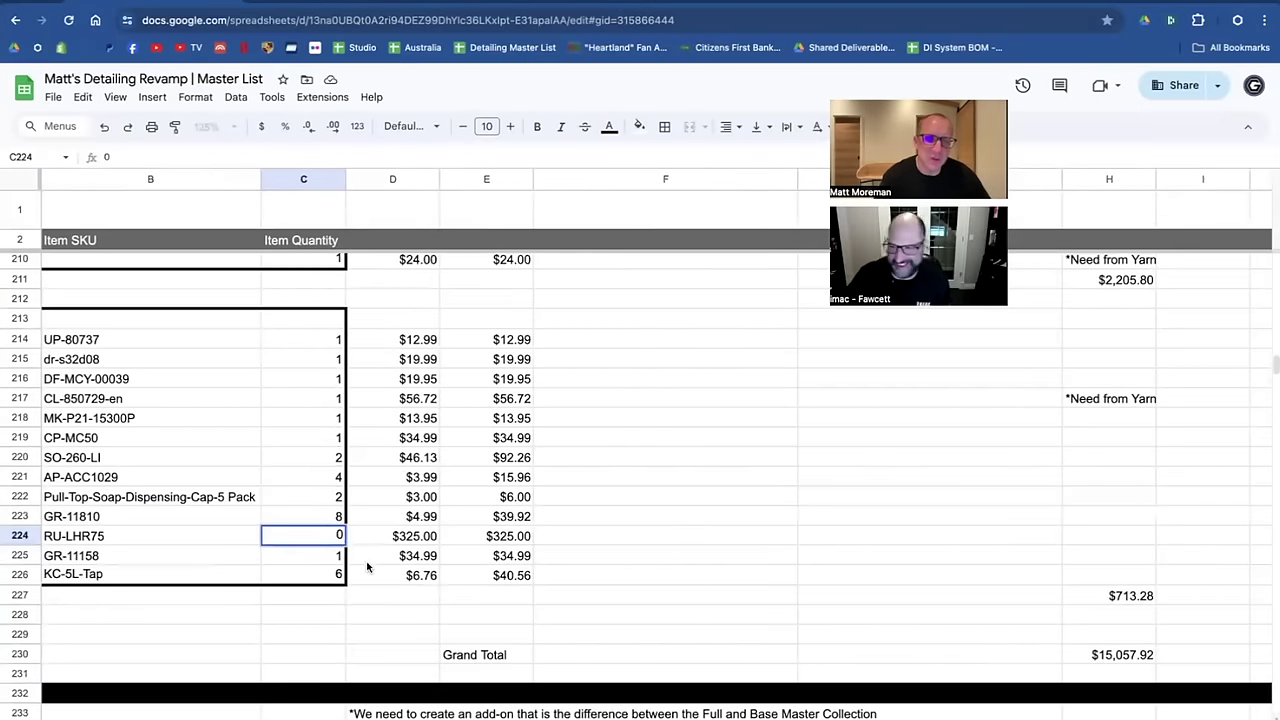
left_click(414, 556)
scroll(265, 541, "left", 5)
scroll(265, 541, "left", 3)
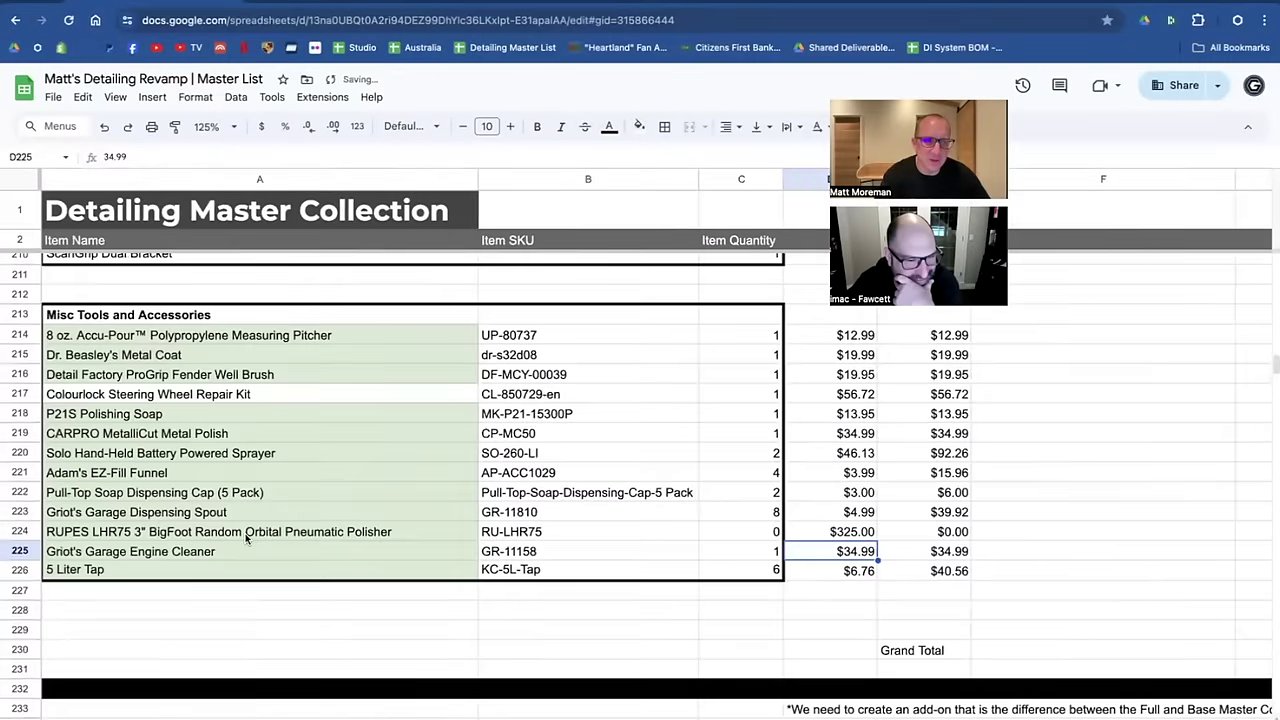
Highlight the RUPES LHR75 polisher row, then look over the Grand Total area and the list back up to the Decontamination section.
left_click(125, 535)
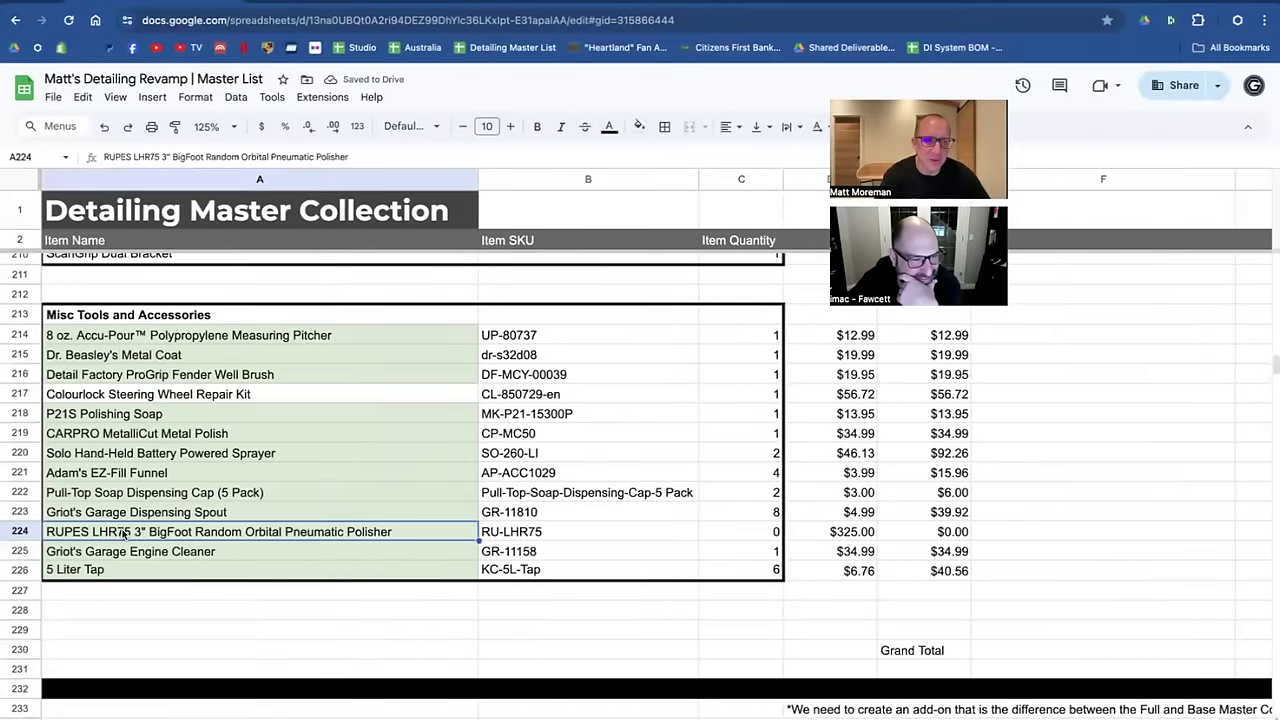
left_click(19, 531)
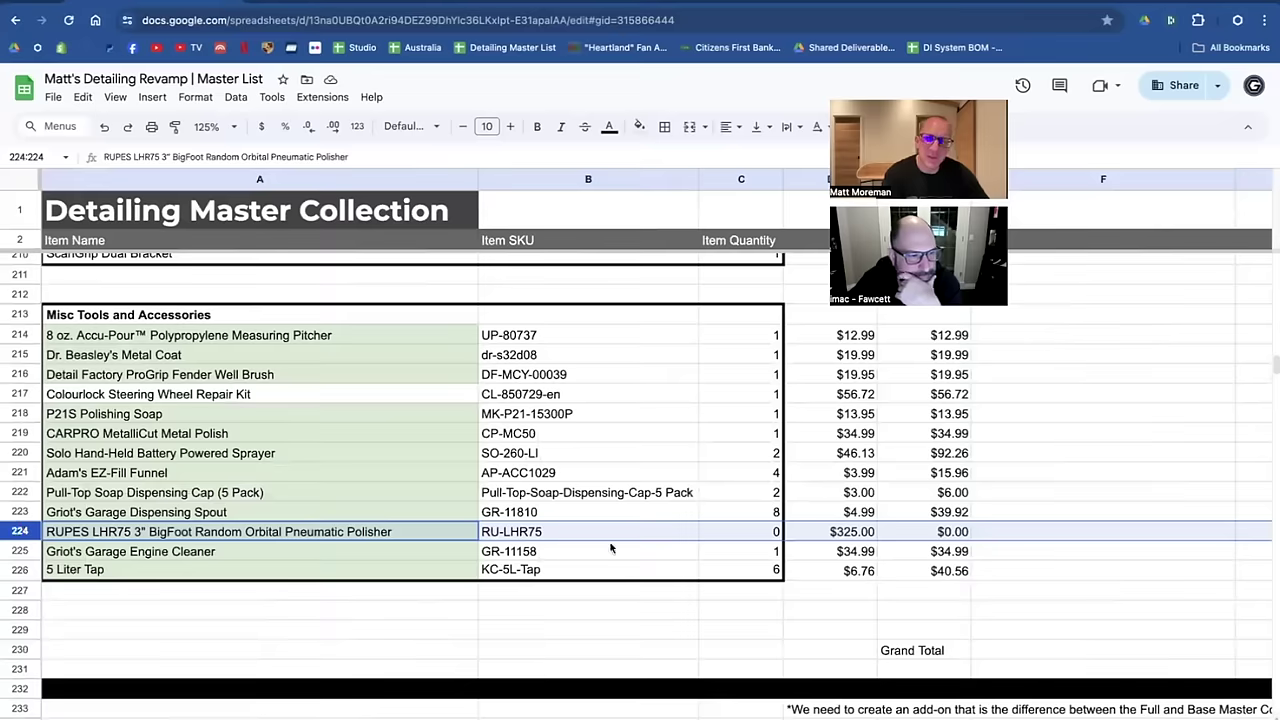
scroll(1111, 470, "down", 1)
scroll(1111, 469, "down", 3)
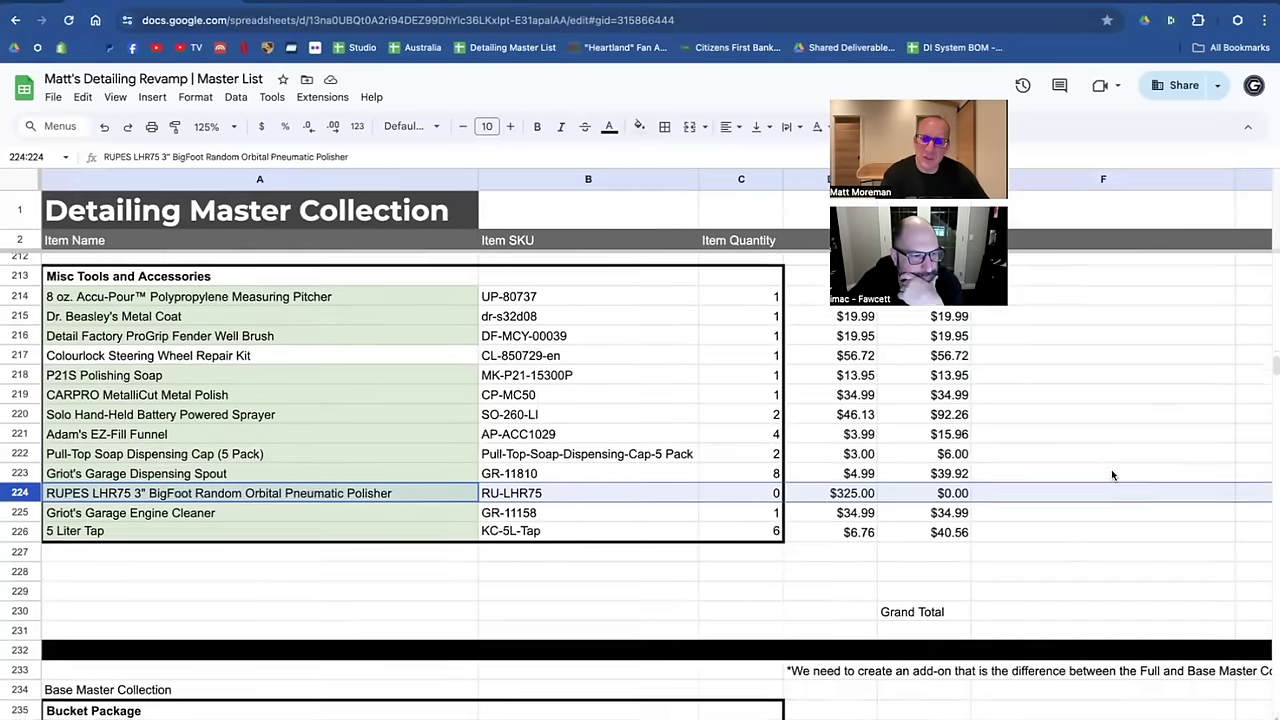
scroll(1111, 469, "right", 6)
scroll(1111, 469, "up", 3)
scroll(1112, 475, "left", 5)
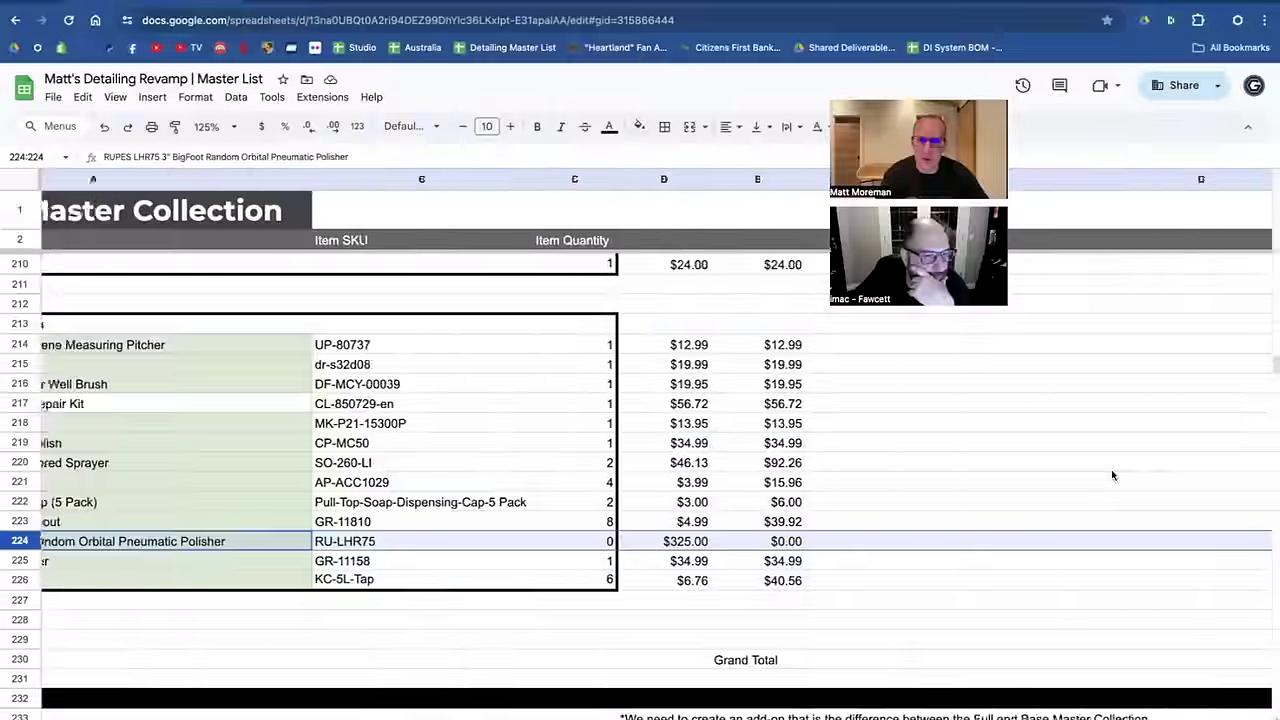
scroll(1112, 475, "up", 10)
scroll(1112, 474, "up", 20)
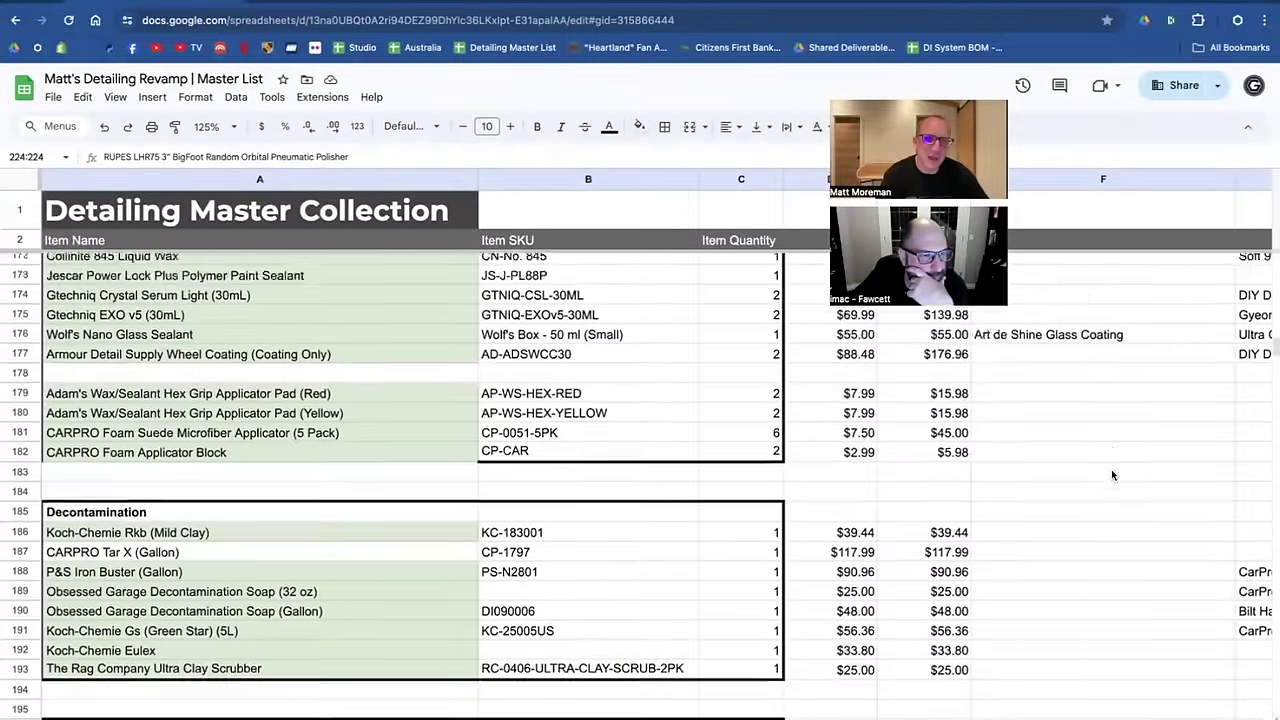
scroll(1111, 469, "up", 15)
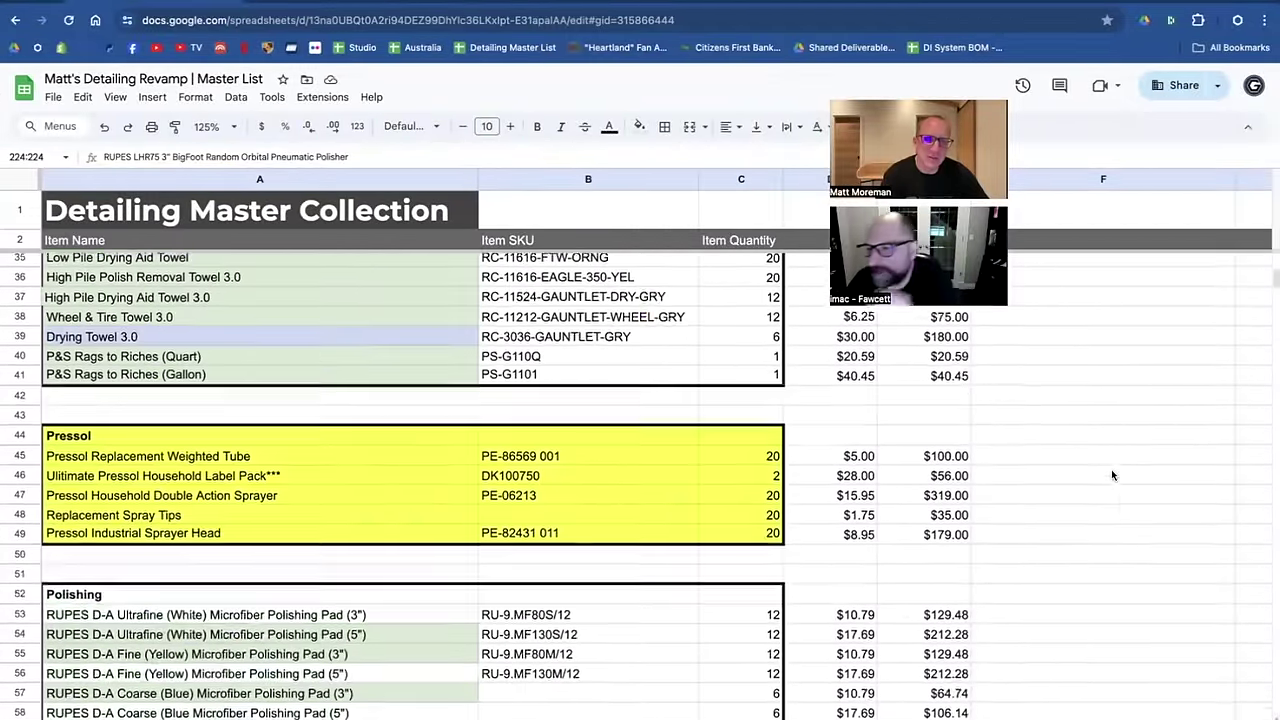
scroll(1111, 469, "down", 20)
scroll(1112, 474, "down", 15)
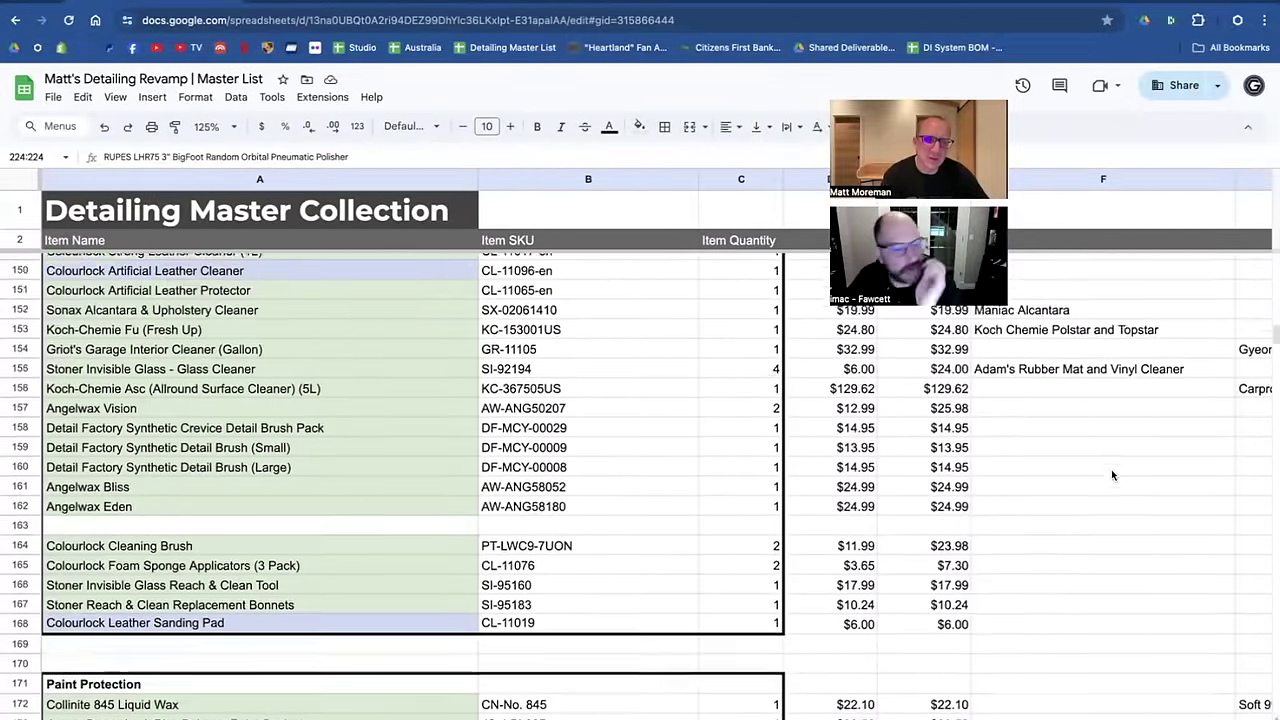
scroll(1111, 474, "down", 9)
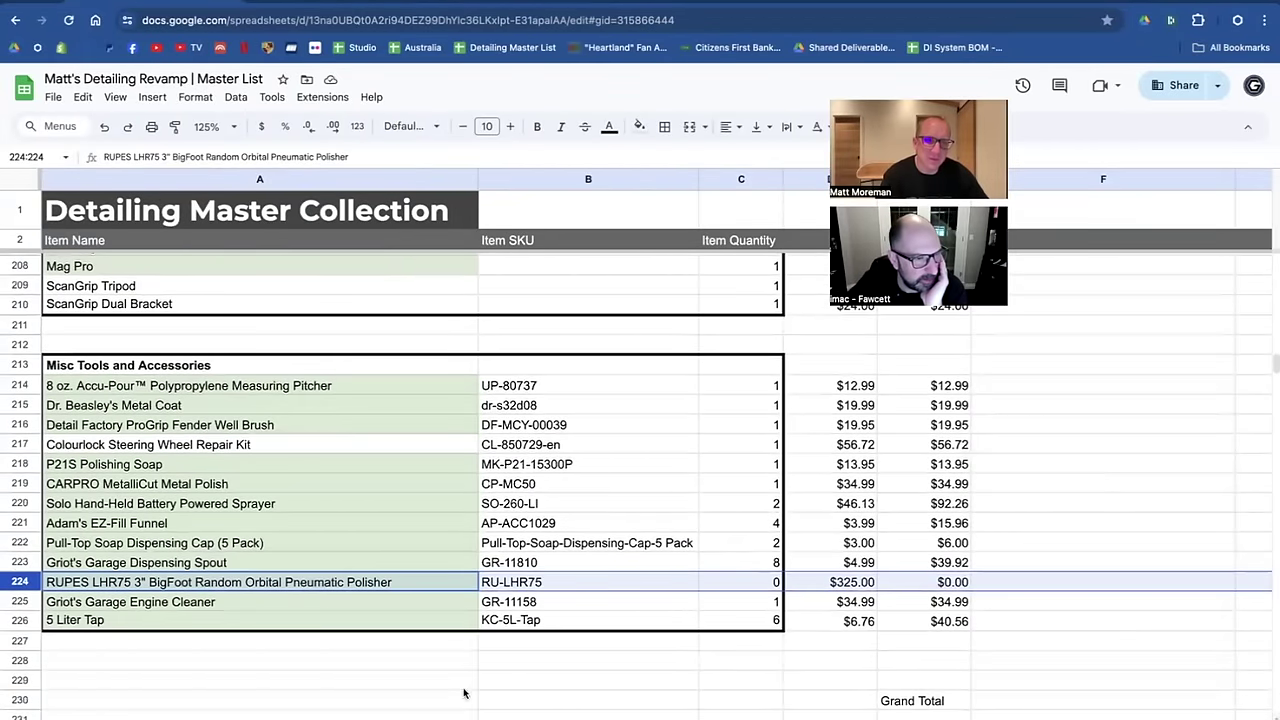
left_click(428, 698)
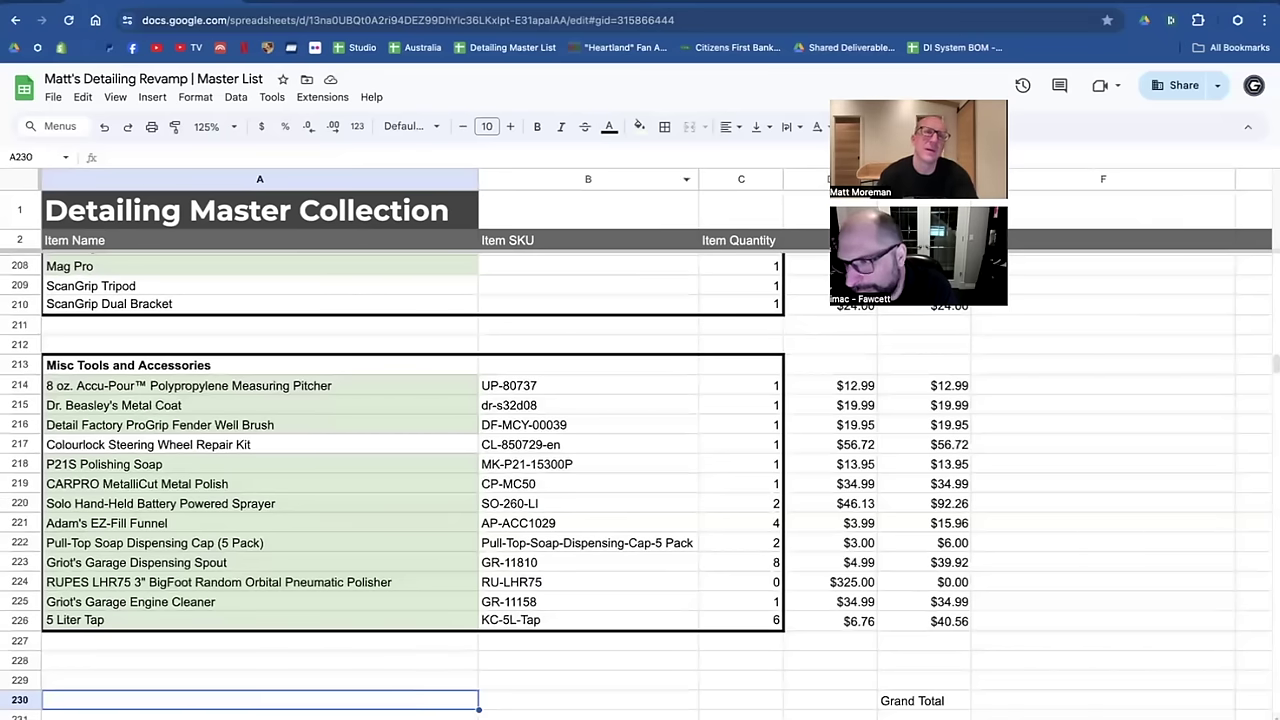
Search the web for "mad auto care tip holder" from the browser page showing the FLEX lighting products.
left_click(450, 2)
left_click(372, 22)
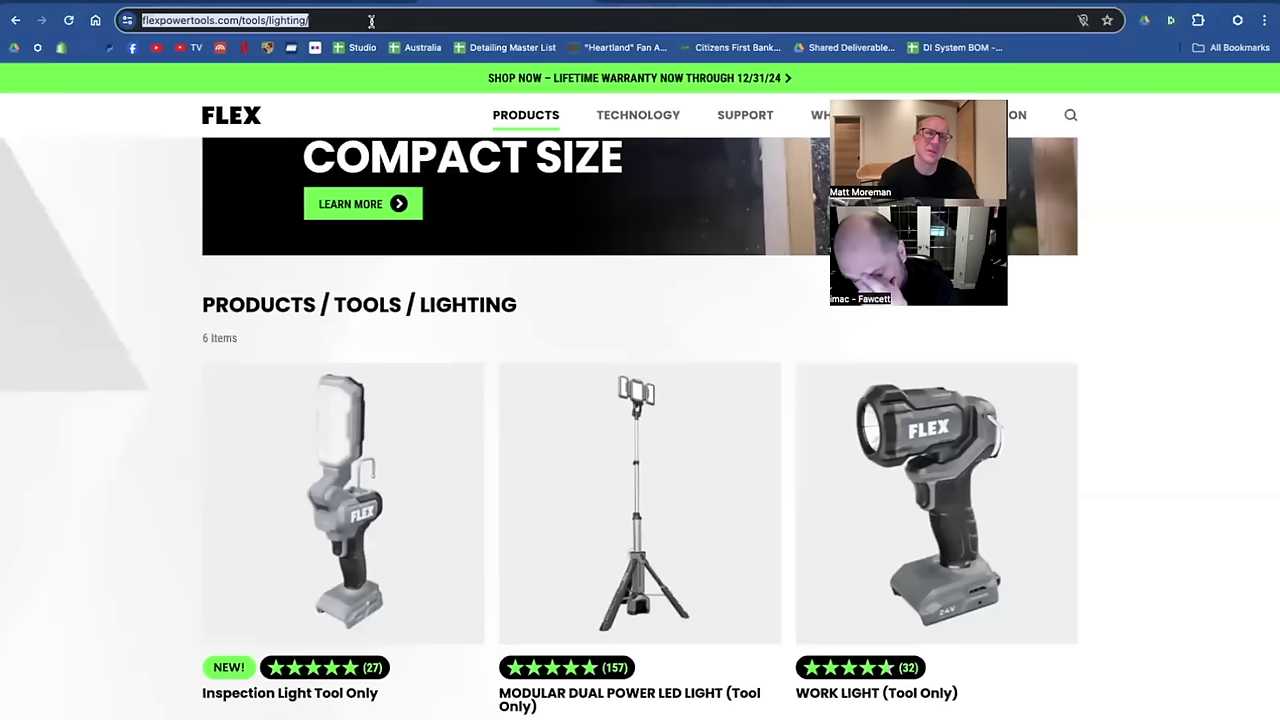
type("mad ")
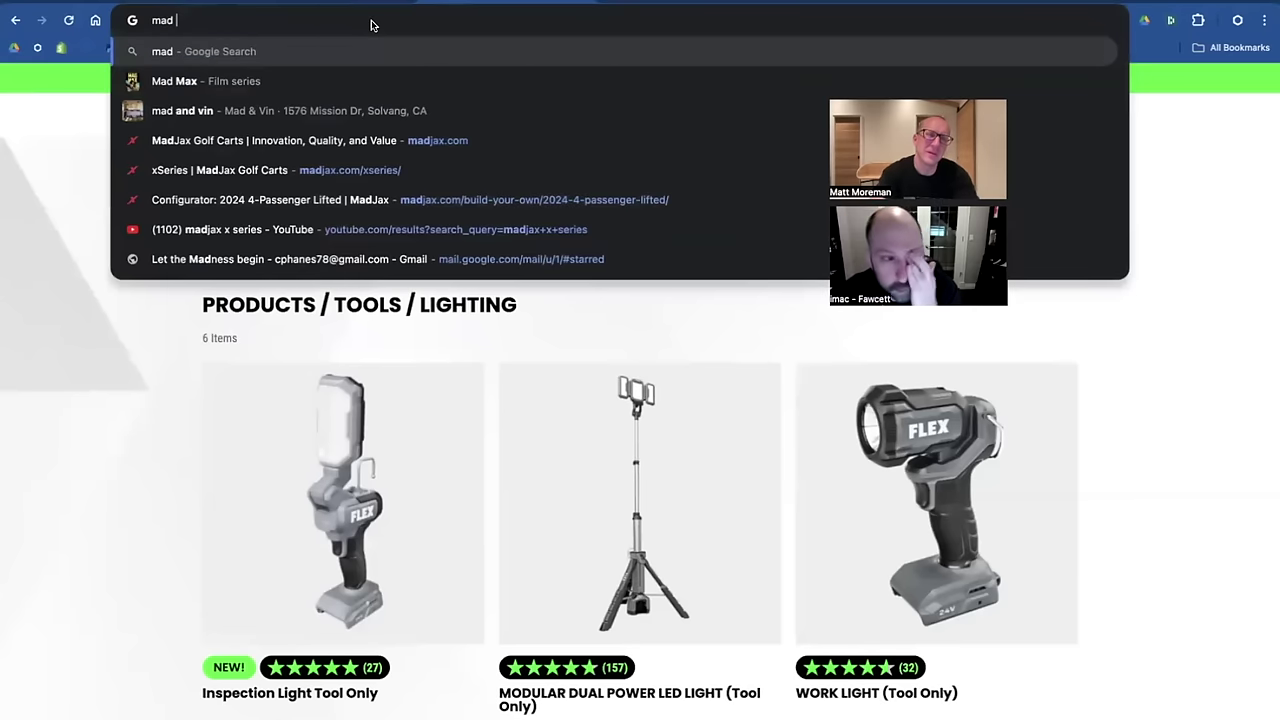
type("auto")
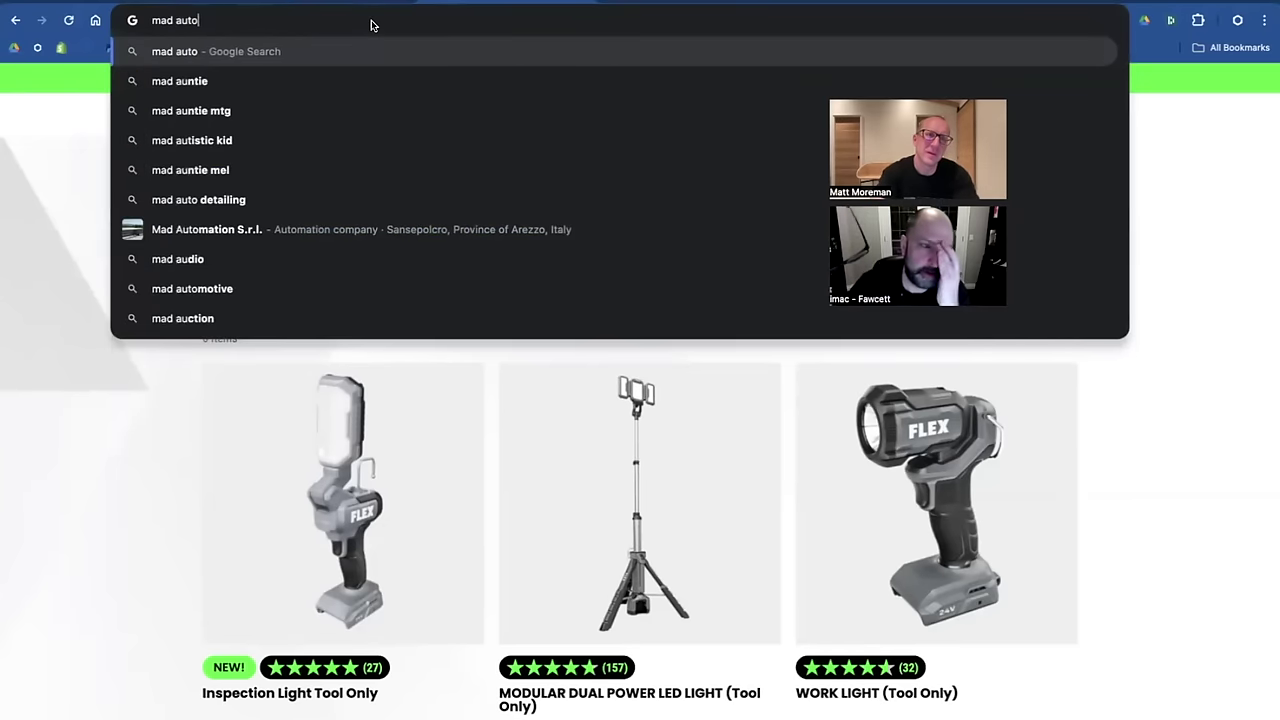
type(" care tip ")
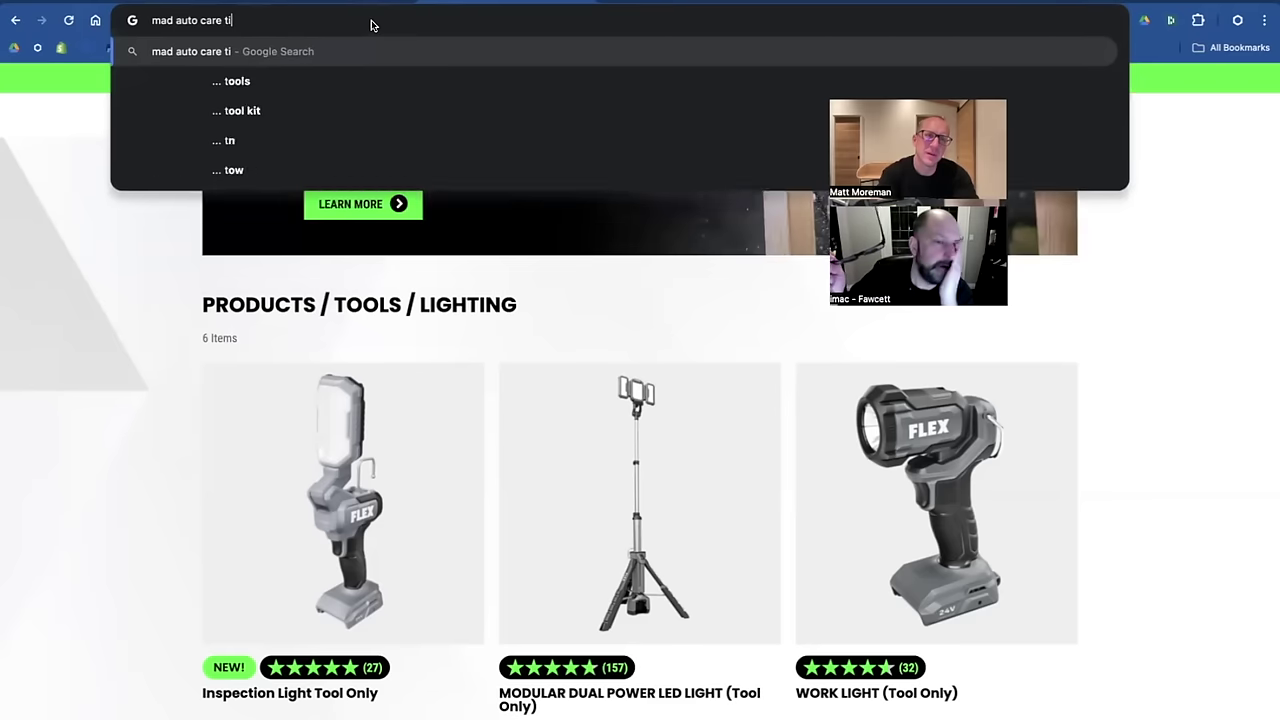
type("holder")
key("Return")
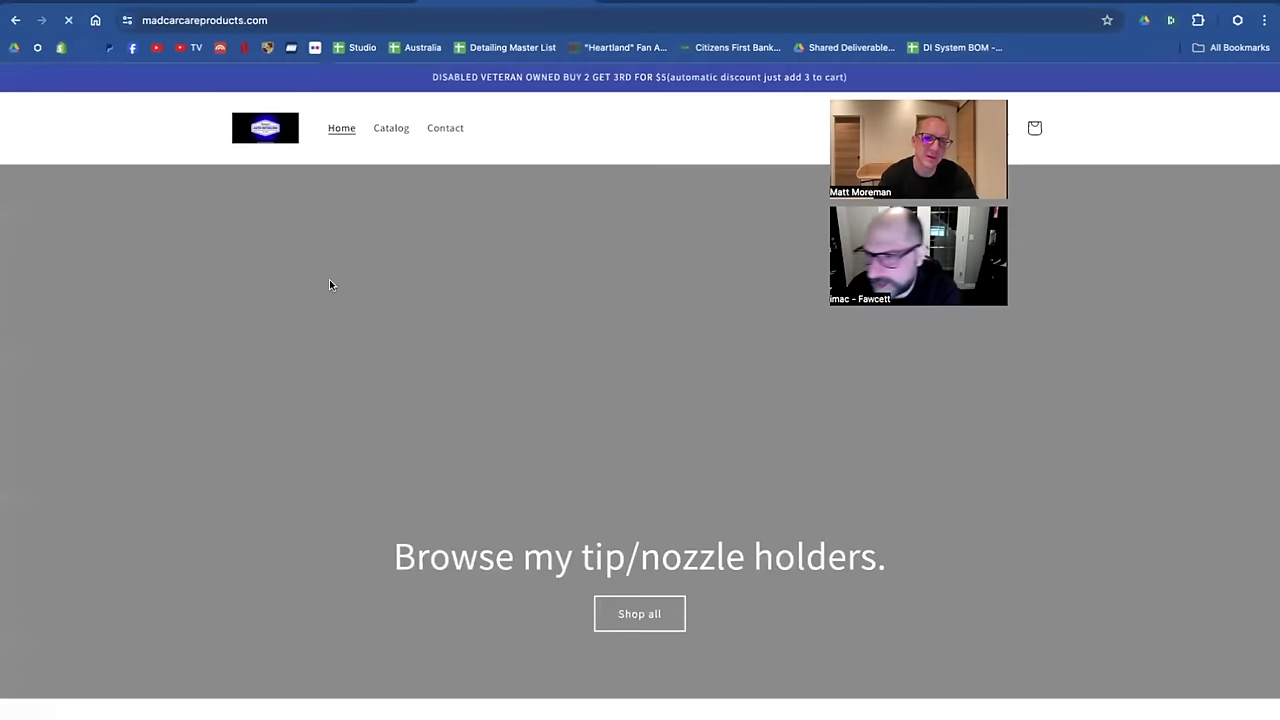
Open the Mad Car Care Universal Nozzle Tip Holder product page and examine its photos, price and description.
scroll(599, 378, "down", 5)
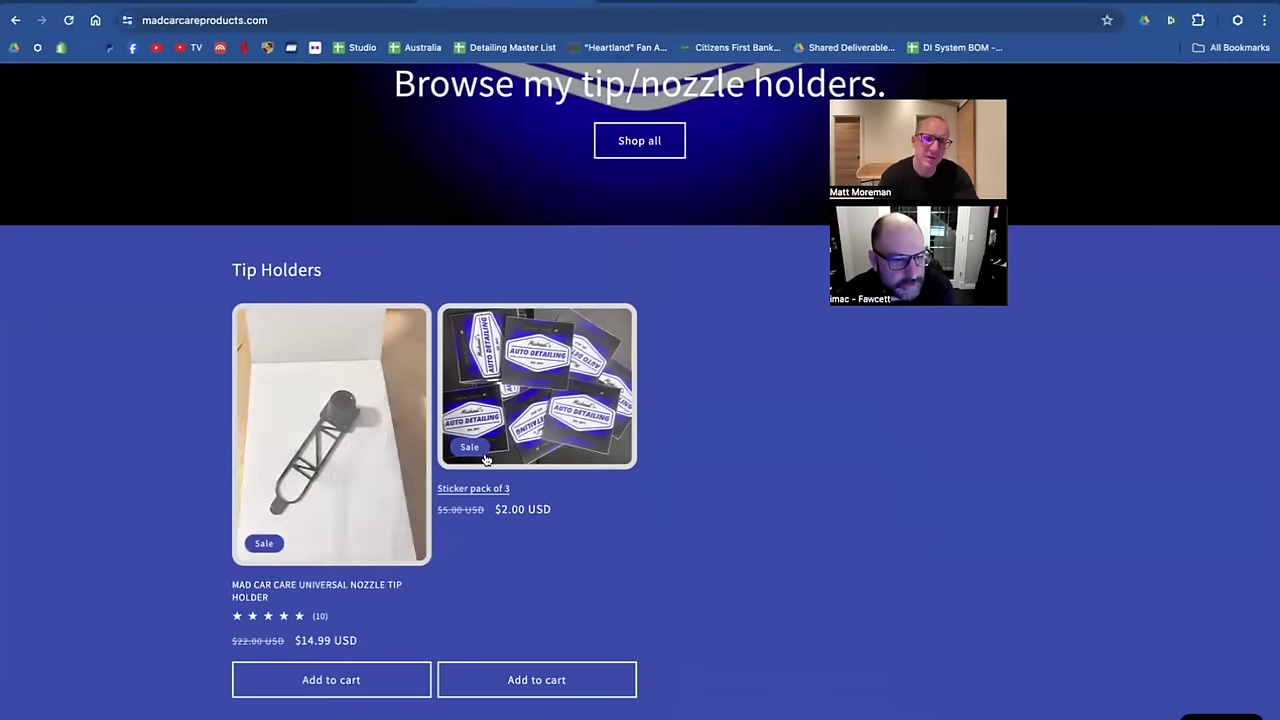
left_click(336, 457)
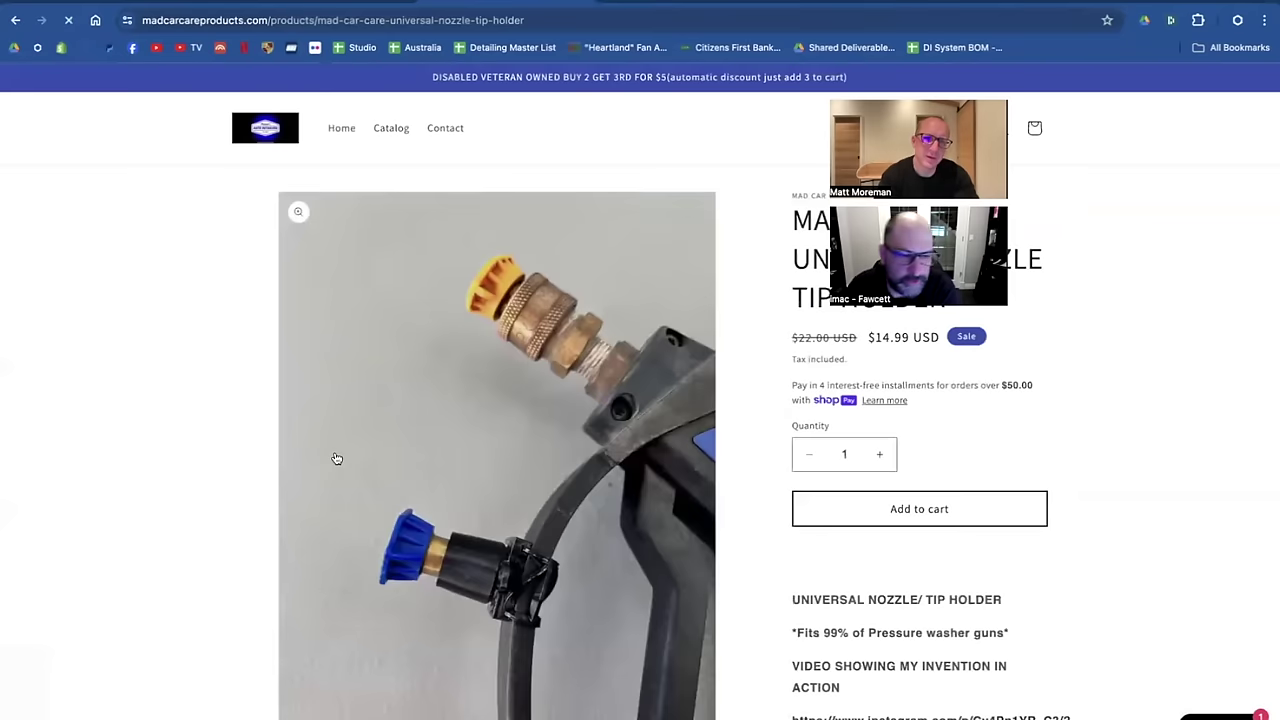
scroll(944, 420, "down", 4)
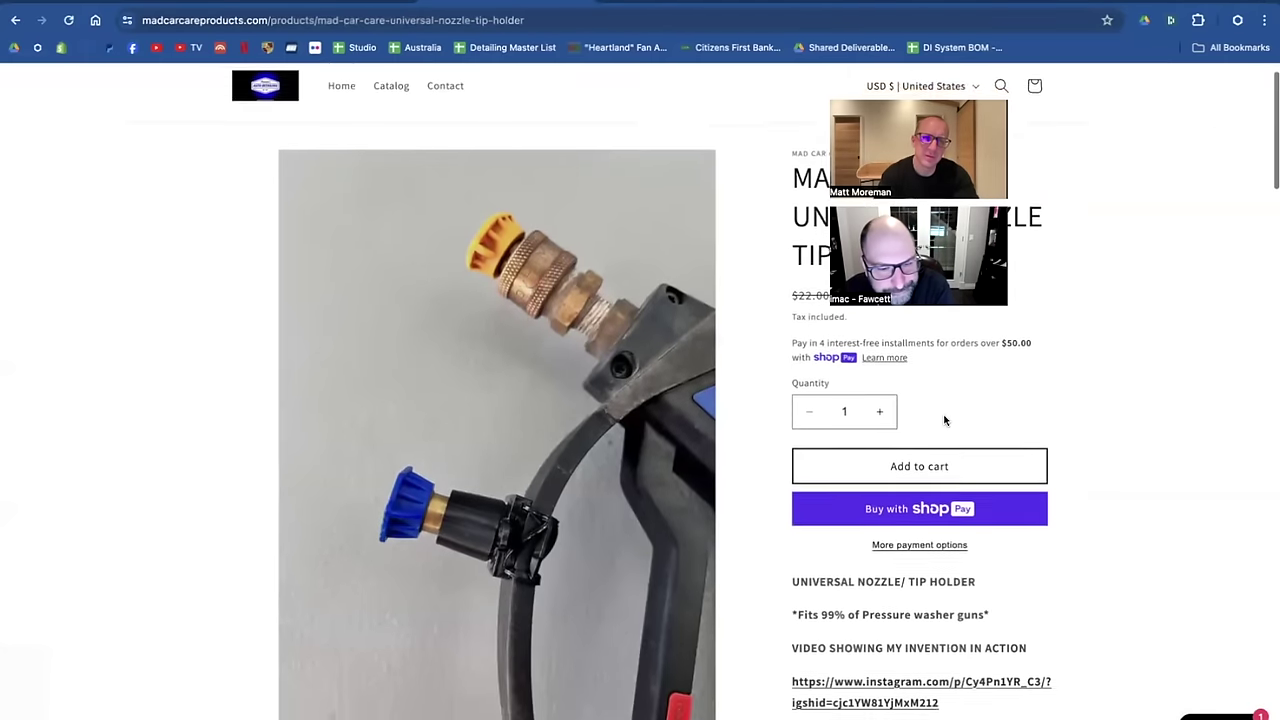
scroll(944, 420, "down", 3)
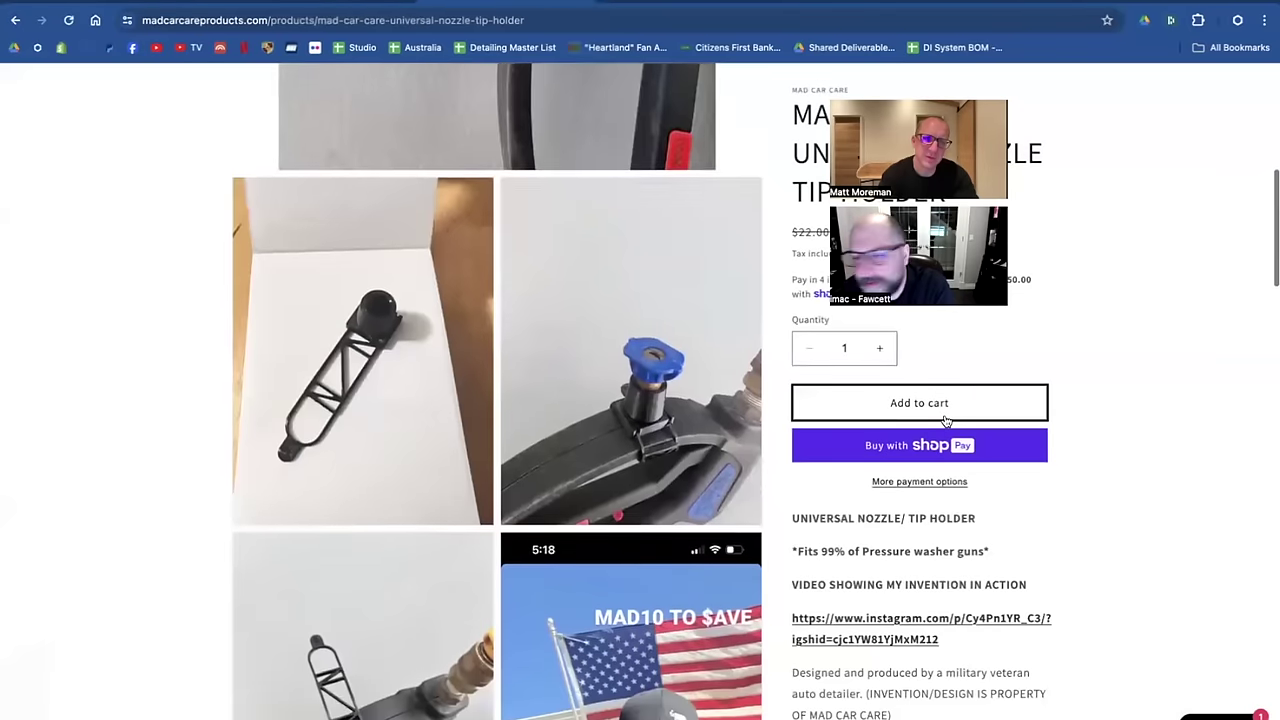
scroll(944, 420, "down", 3)
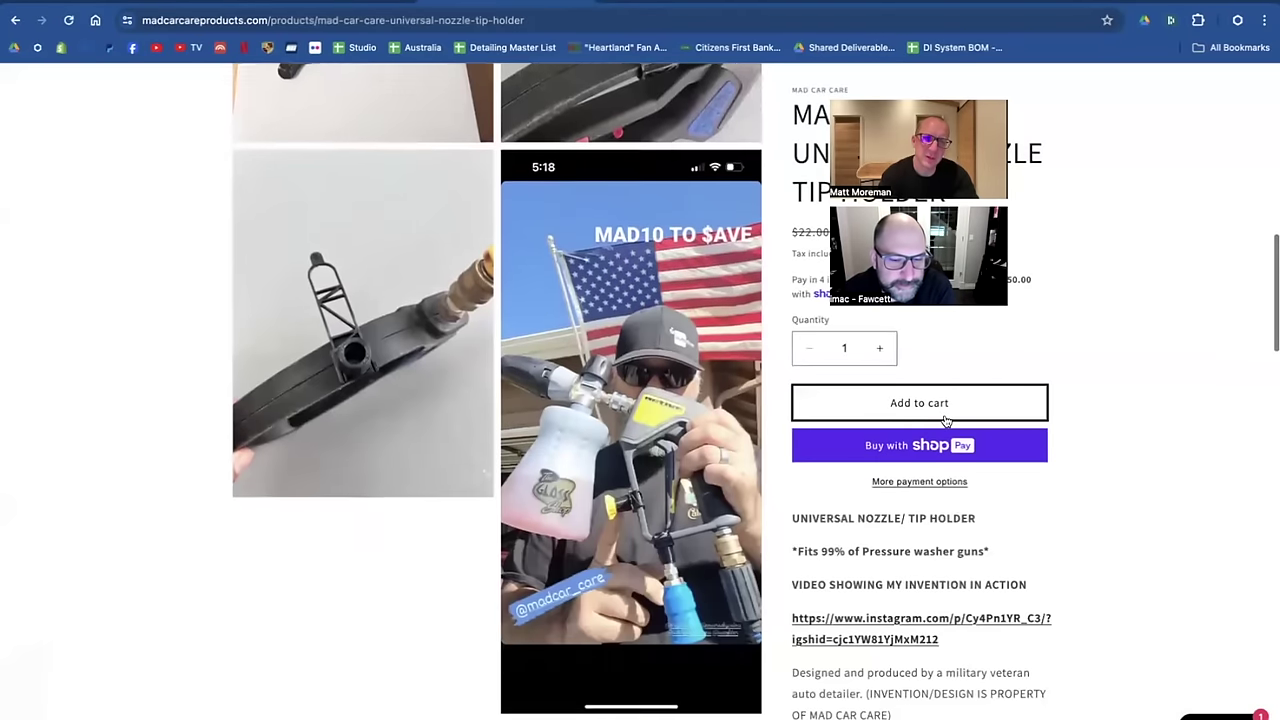
scroll(944, 420, "down", 5)
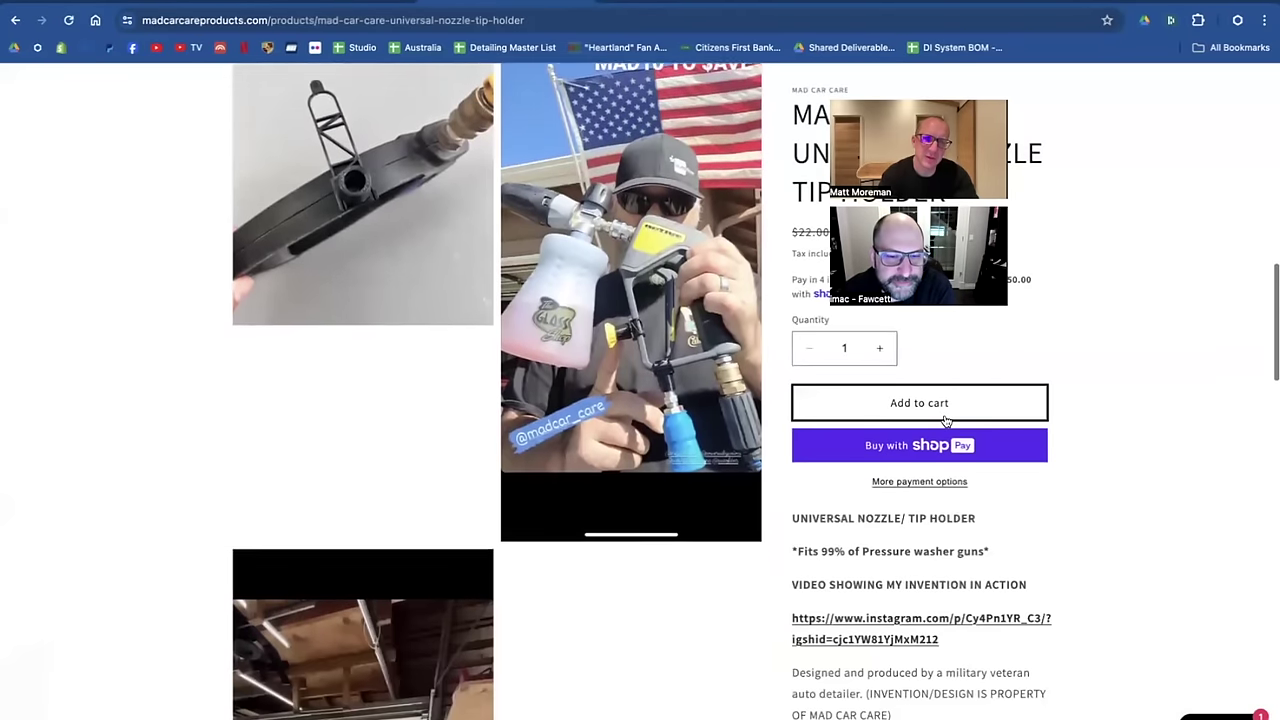
scroll(944, 420, "down", 10)
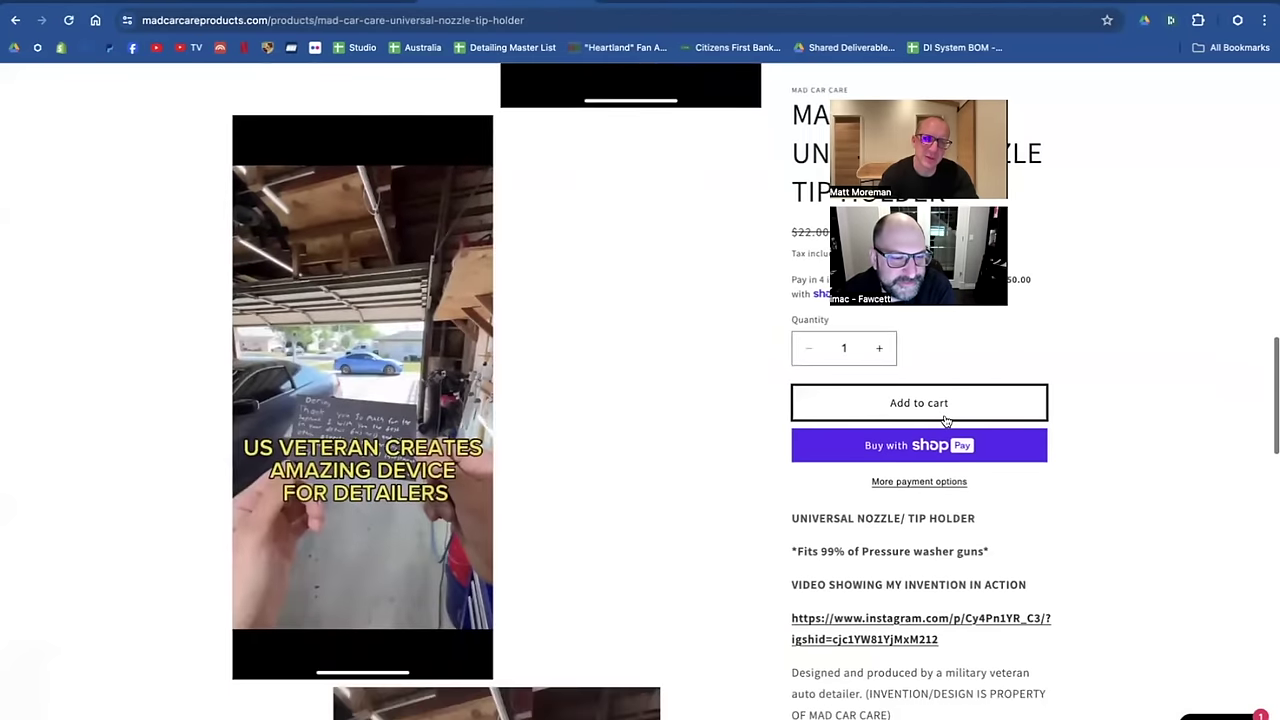
scroll(944, 420, "down", 3)
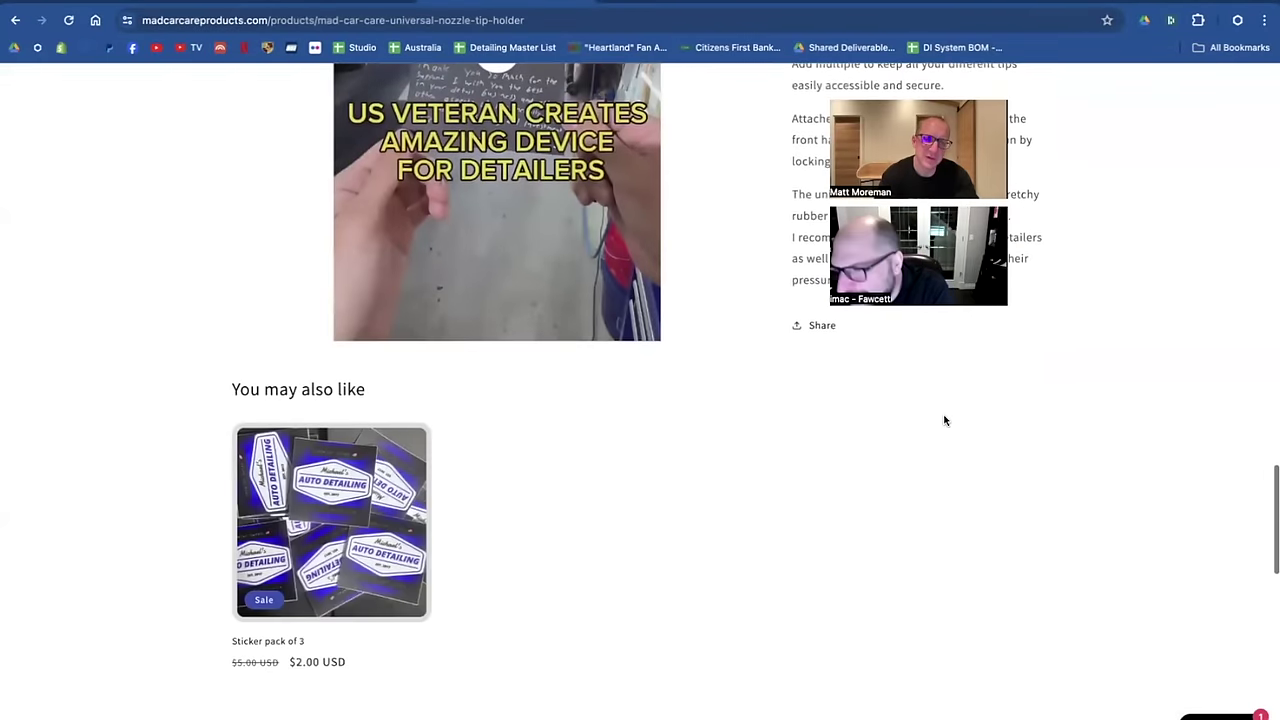
scroll(944, 420, "up", 15)
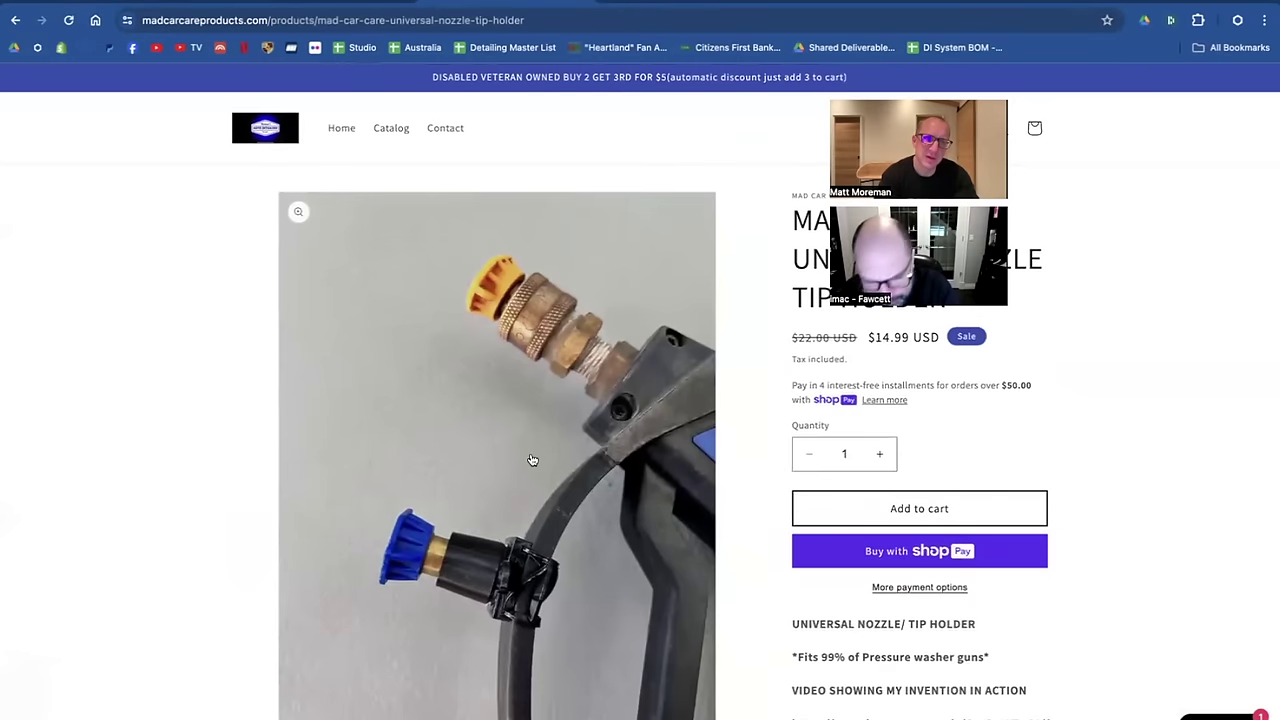
Enter "Mad Auto Care Tip Holder" in F214 of the spreadsheet, beside the measuring pitcher in Misc Tools and Accessories.
mouse_move(748, 712)
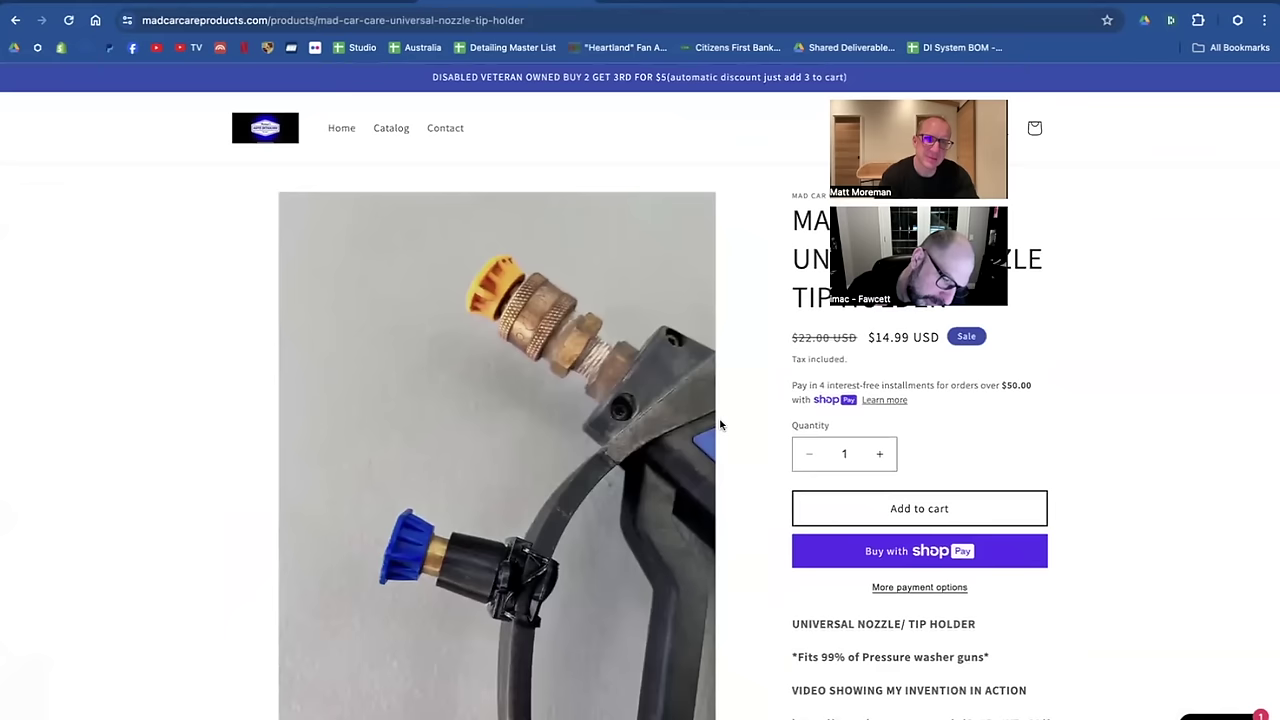
key("ctrl+Tab")
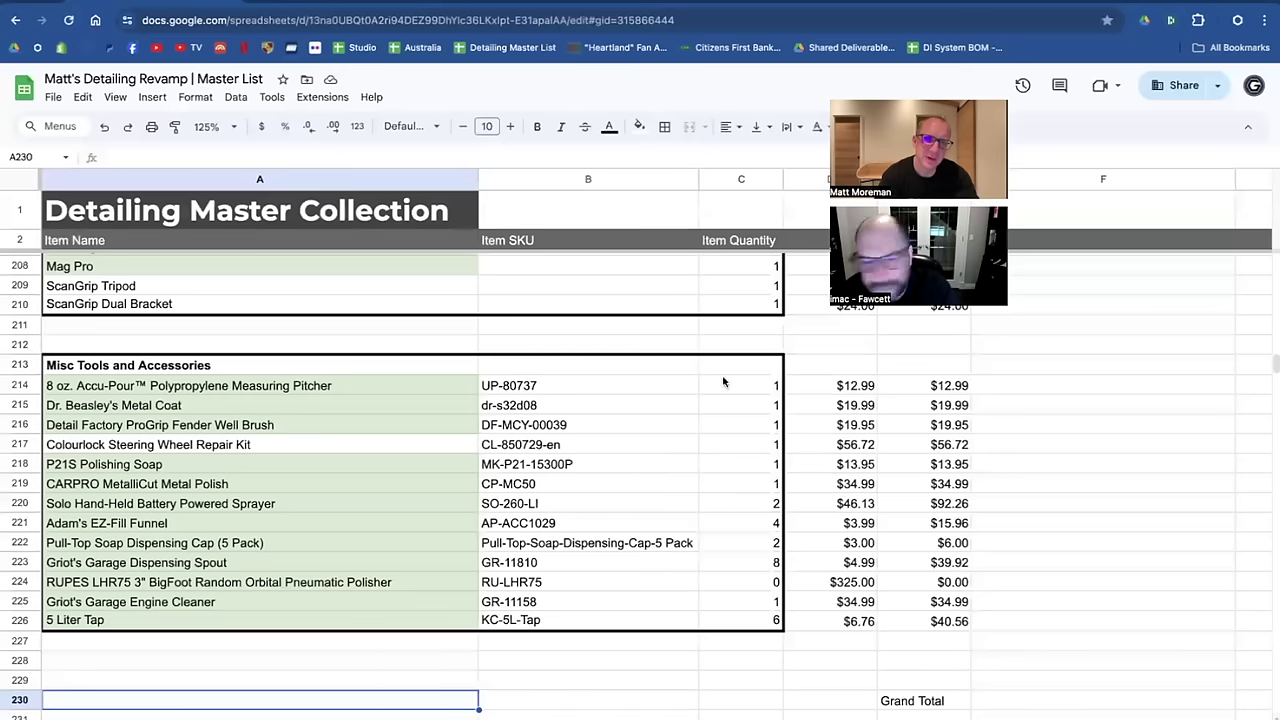
left_click(1064, 386)
type("Mad Aut")
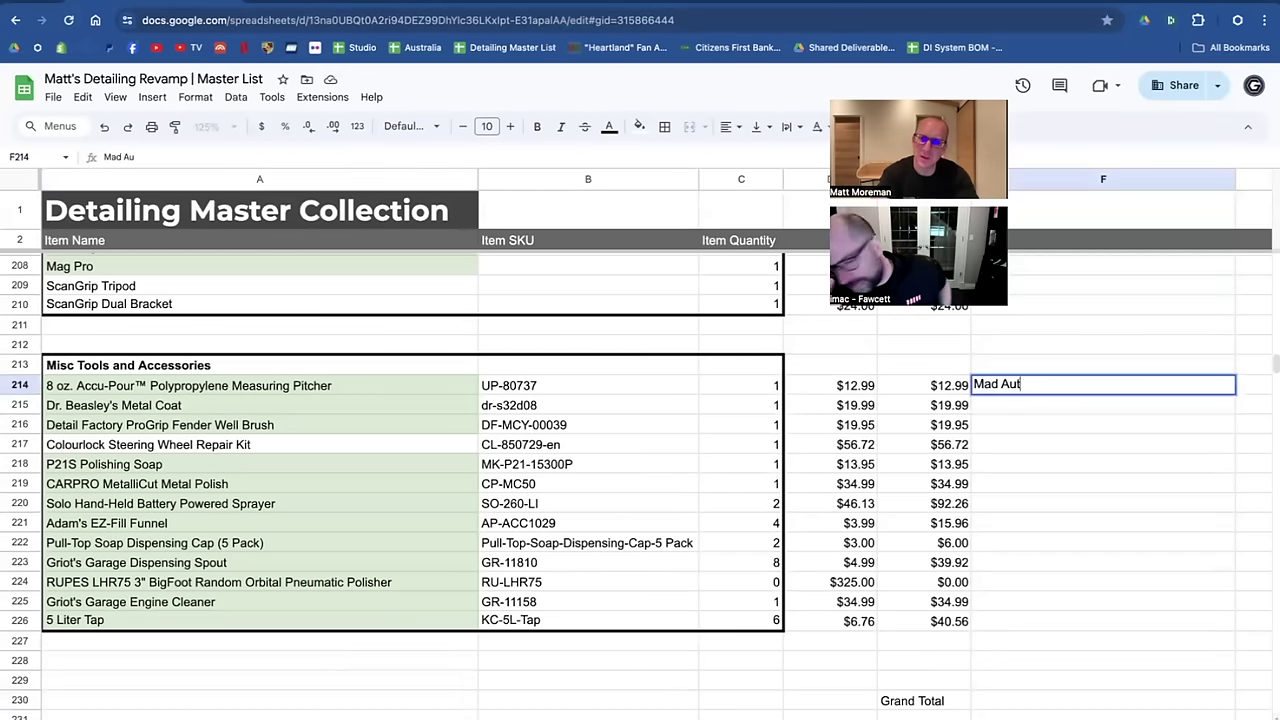
type("o Care Tip Hol")
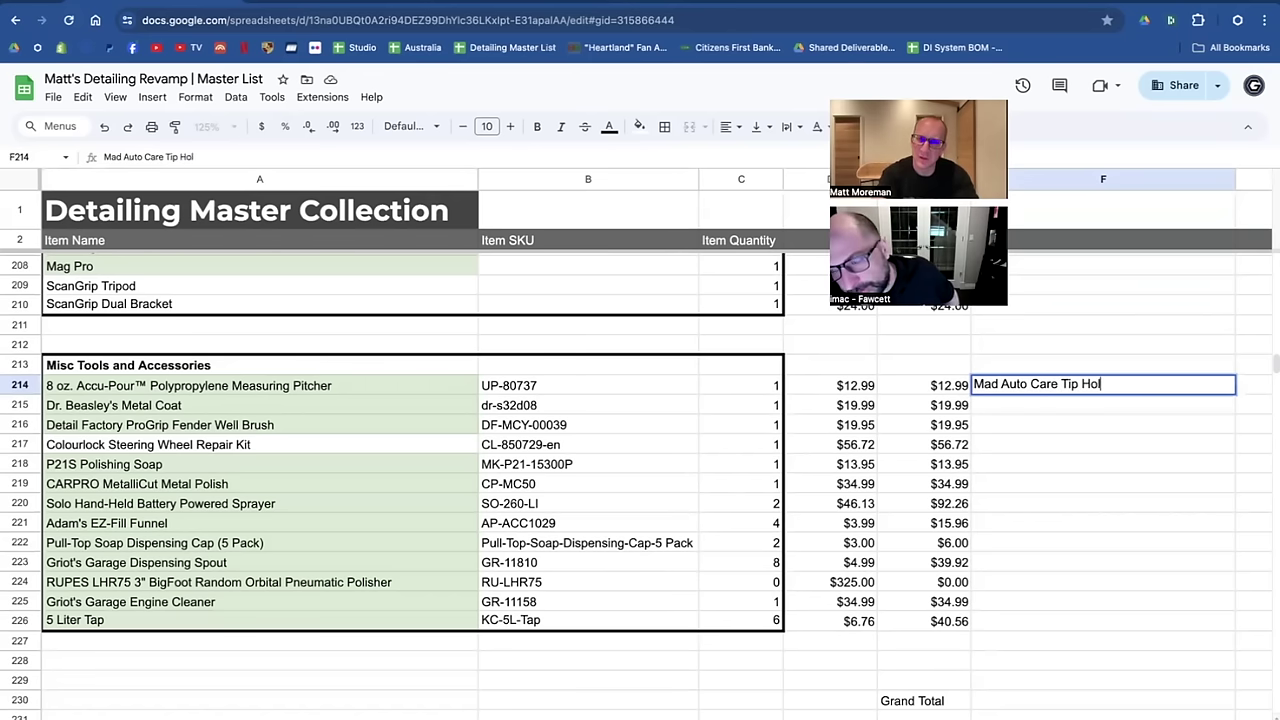
type("der")
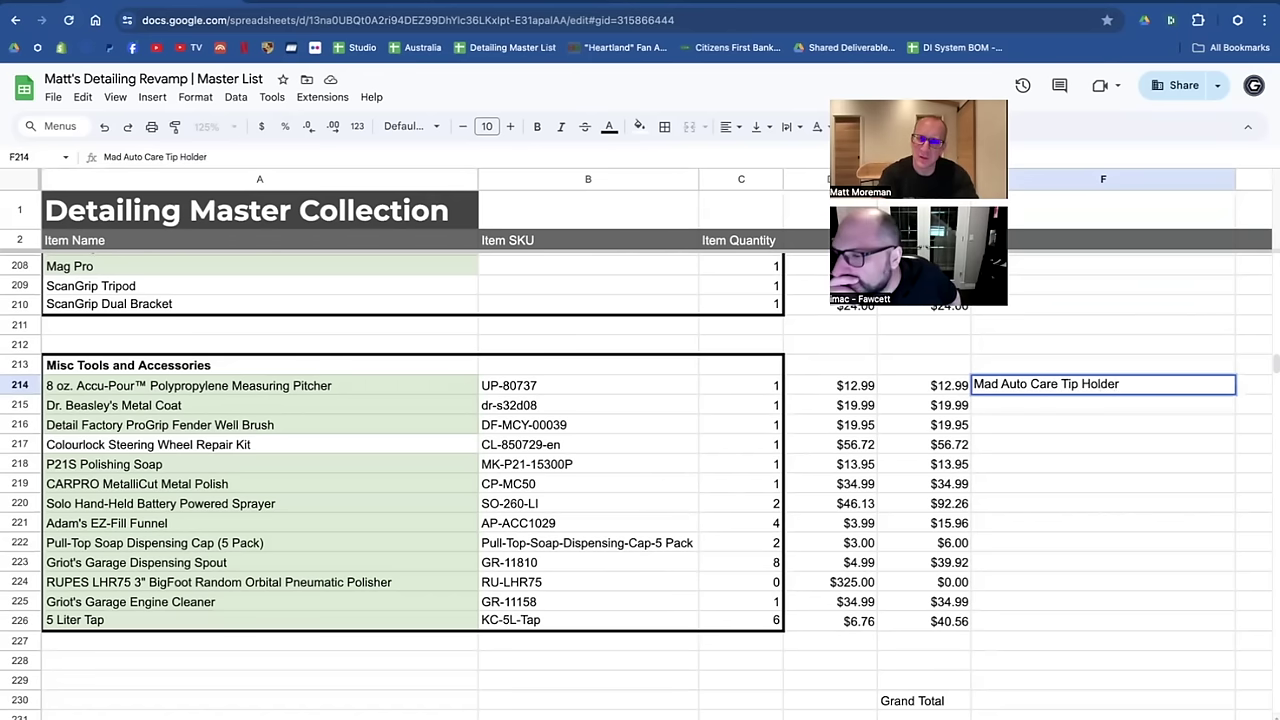
left_click(1059, 443)
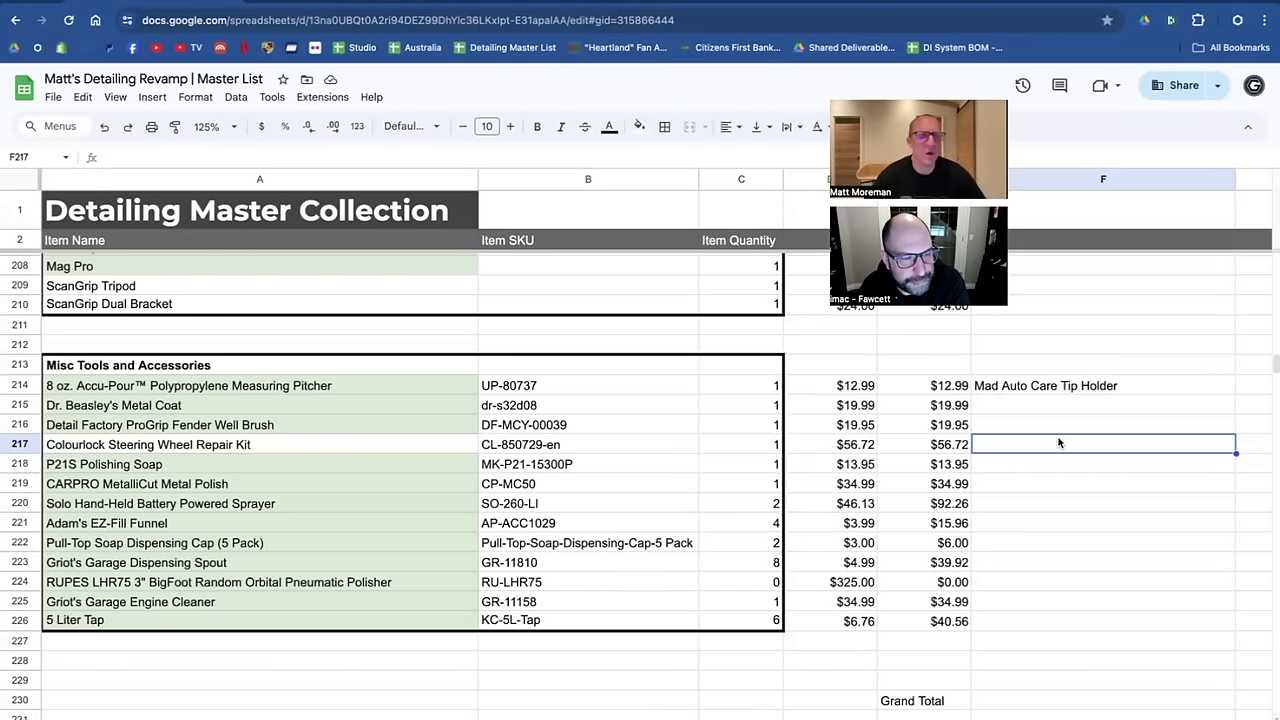
scroll(404, 513, "up", 15)
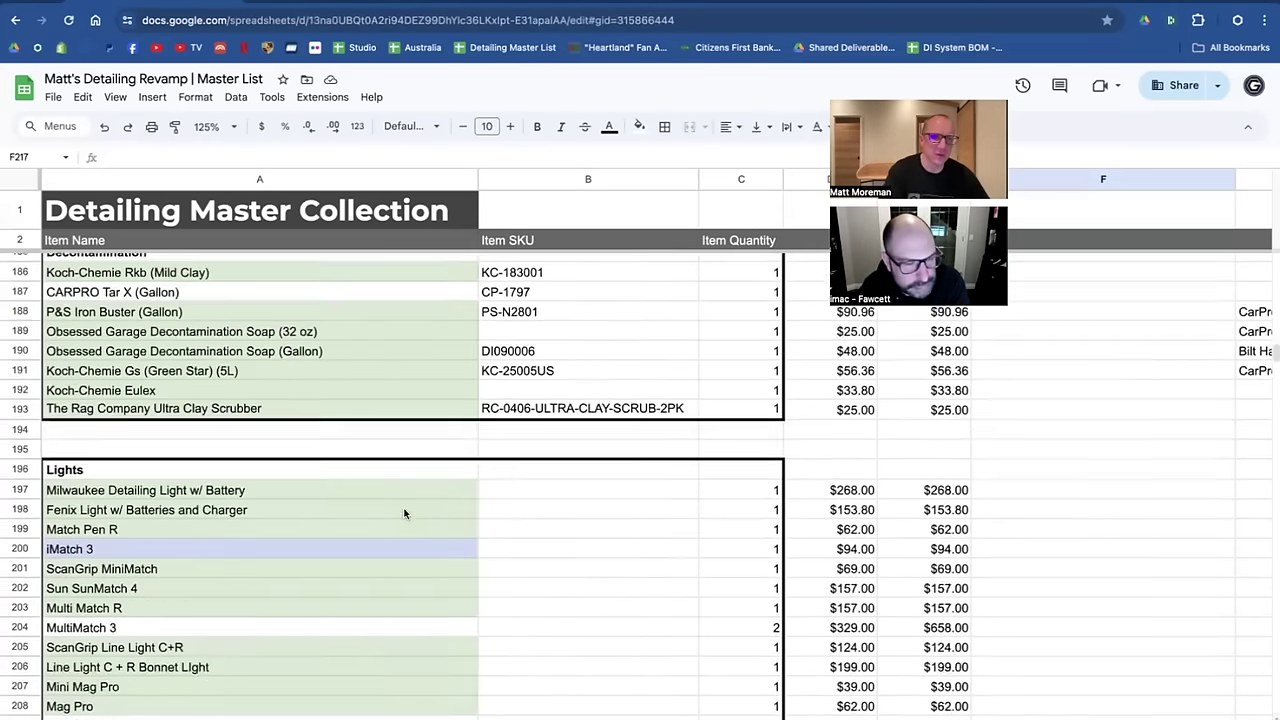
scroll(404, 513, "up", 15)
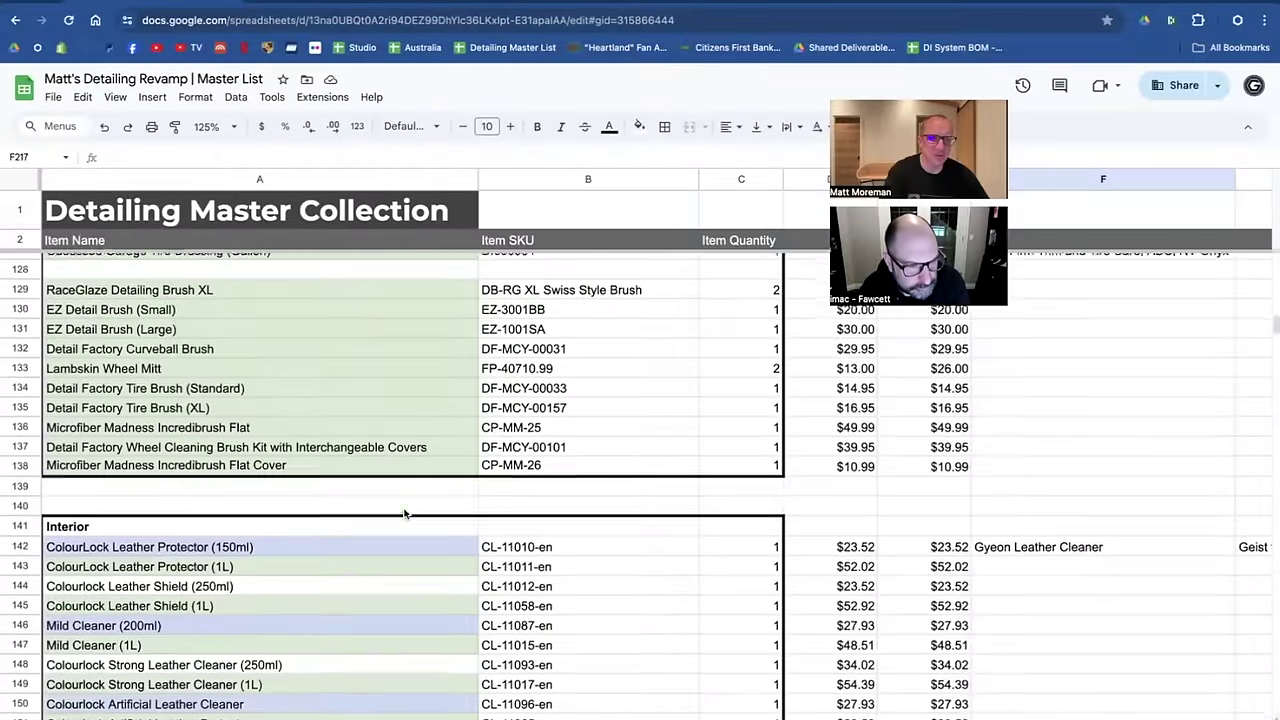
scroll(404, 513, "up", 15)
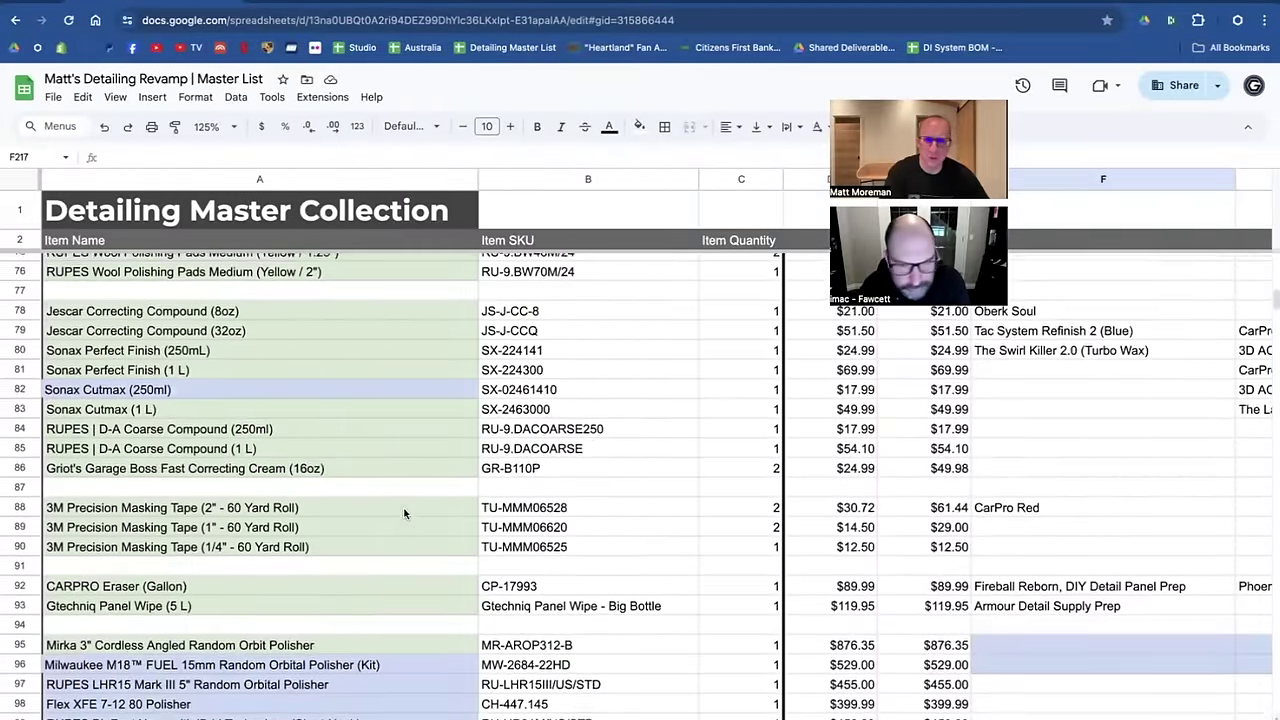
scroll(404, 513, "down", 10)
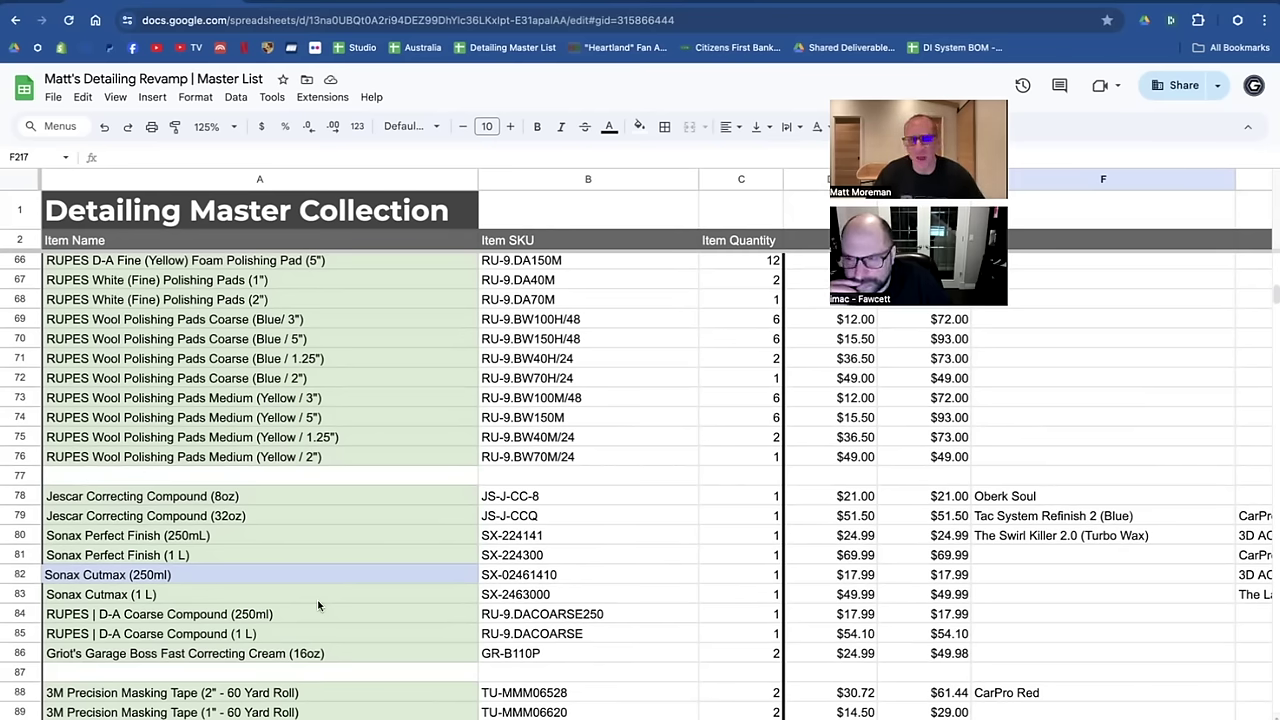
Switch to the Notes app and review the New Products note's Armor Detail Glass Coating, The Last Cut compounds and The Final Polish.
mouse_move(560, 716)
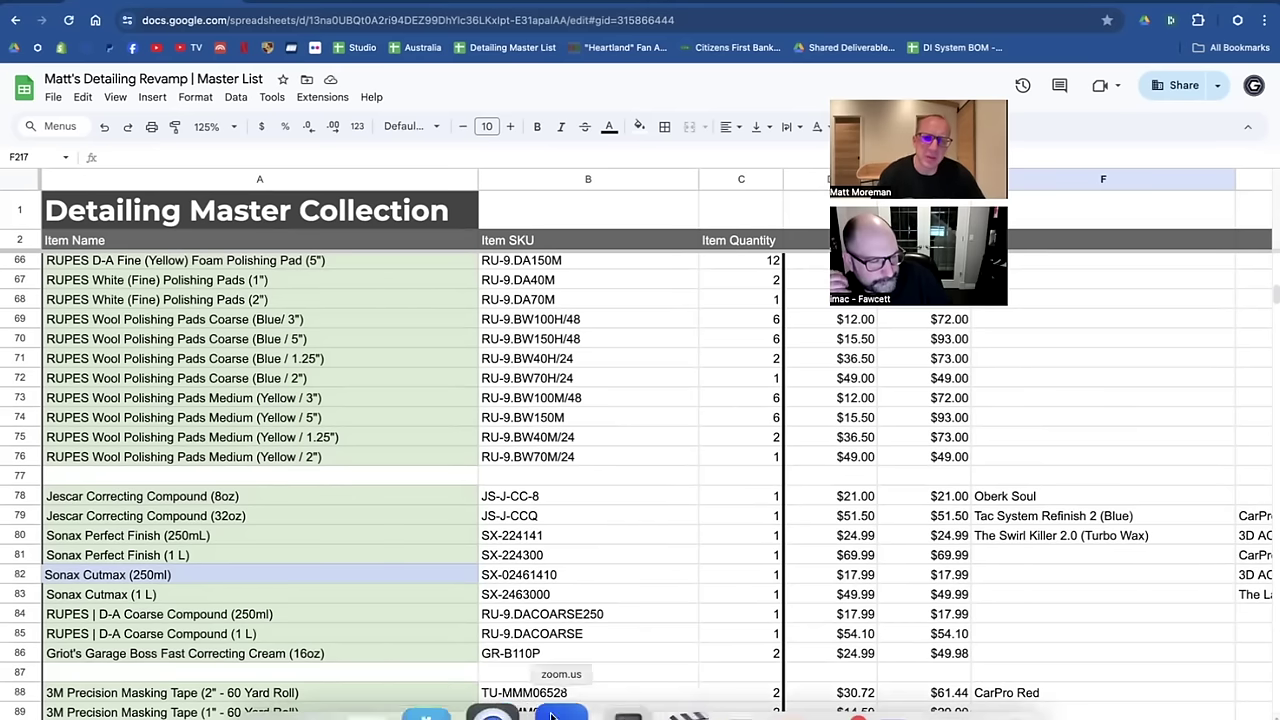
left_click(752, 712)
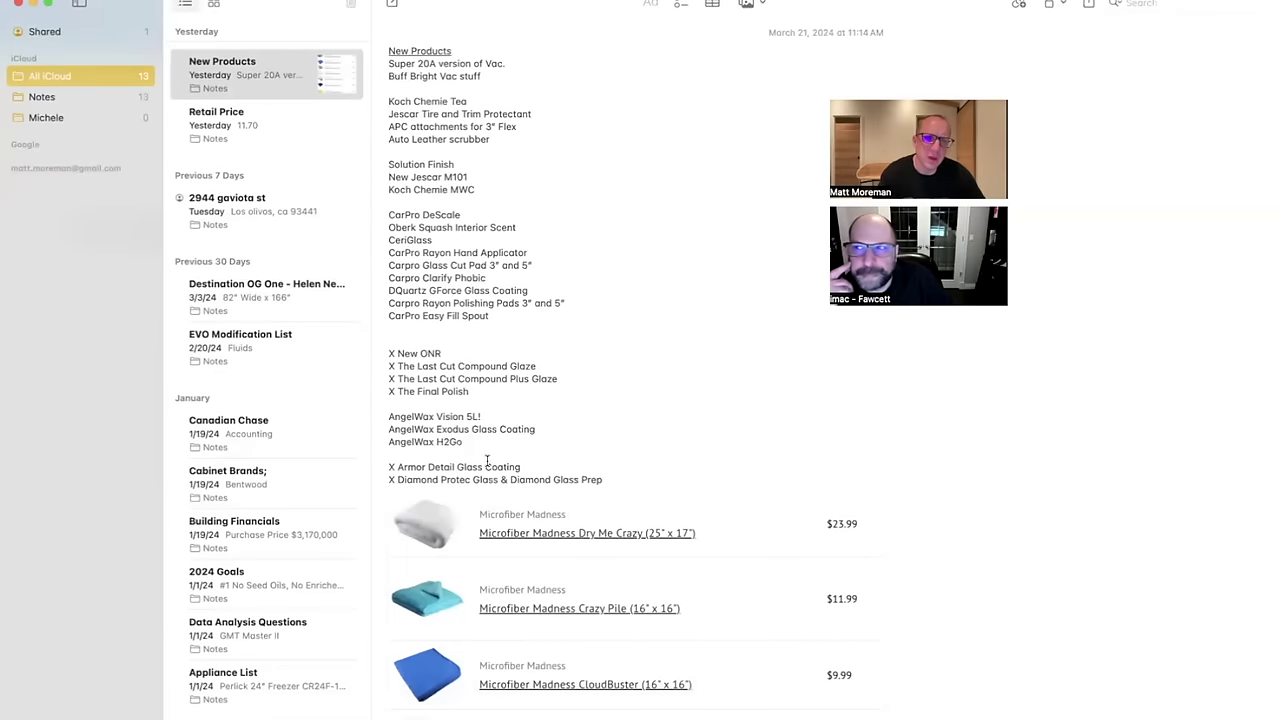
left_click_drag(528, 466, 407, 464)
left_click(583, 478)
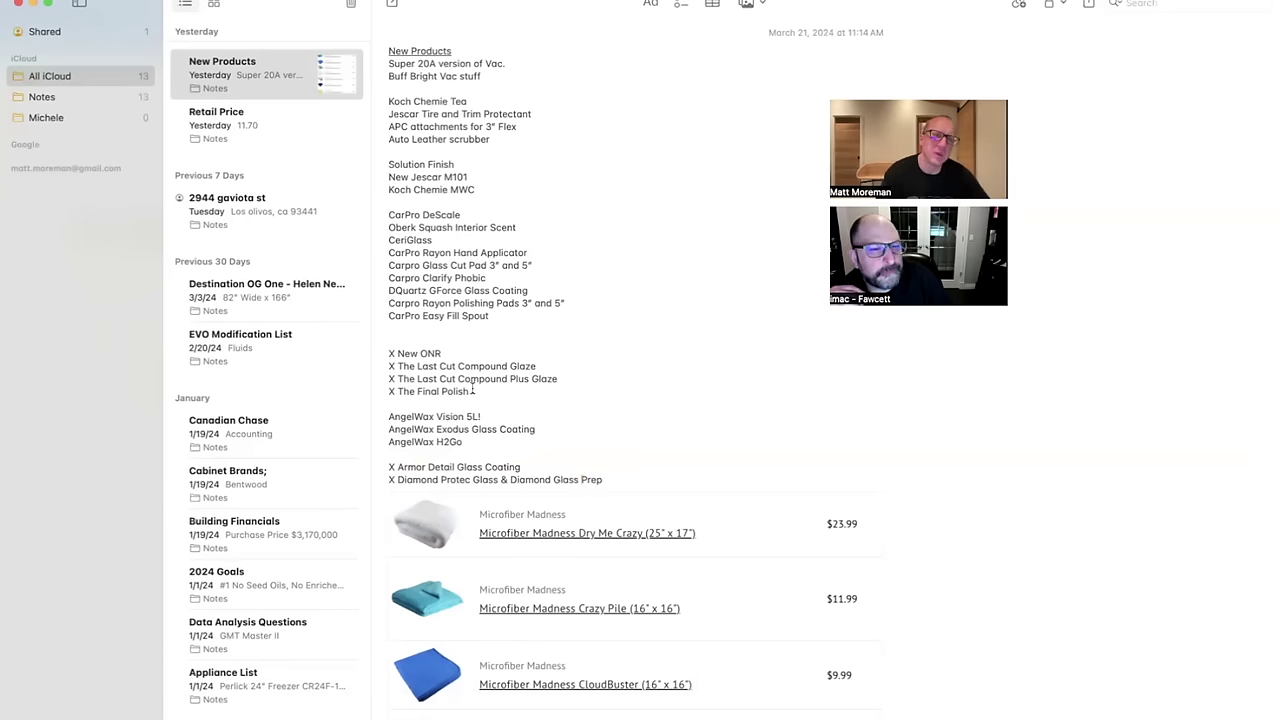
left_click_drag(473, 392, 398, 366)
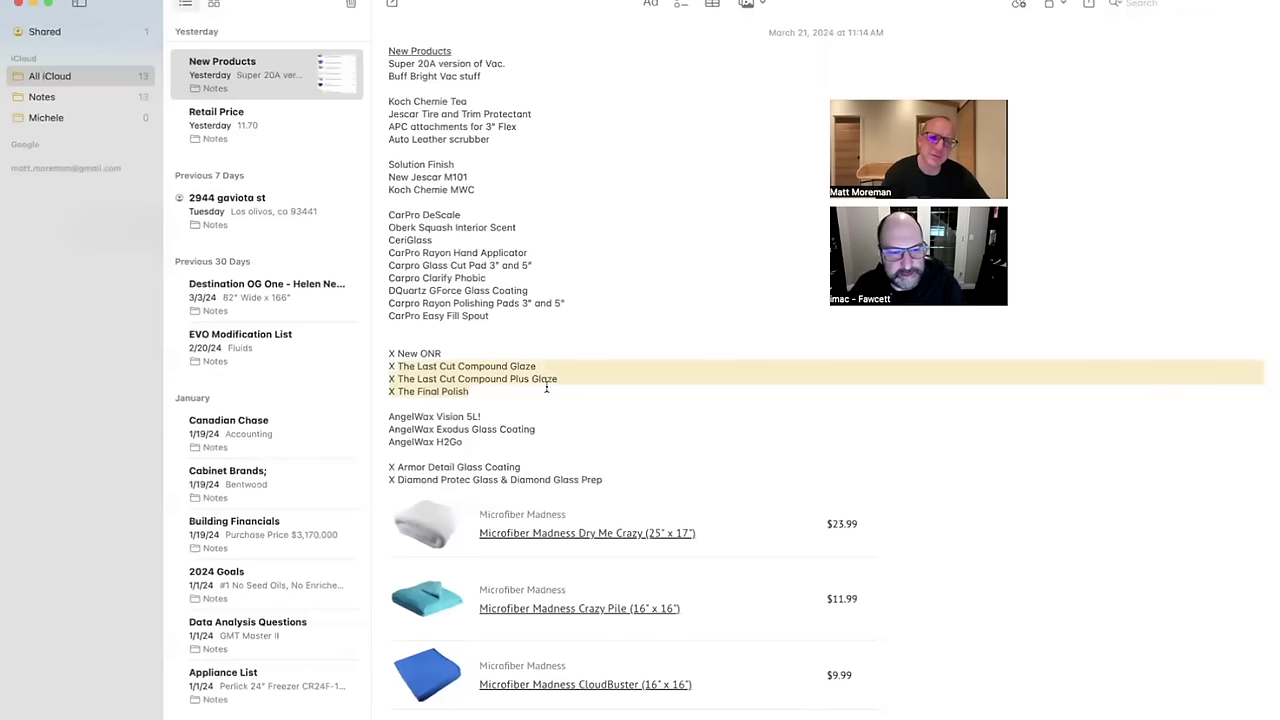
Review the CarPro group in the New Products note, highlighting the DQuartz GForce Glass Coating and Carpro Clarify Phobic lines.
left_click_drag(493, 316, 372, 229)
left_click(418, 290)
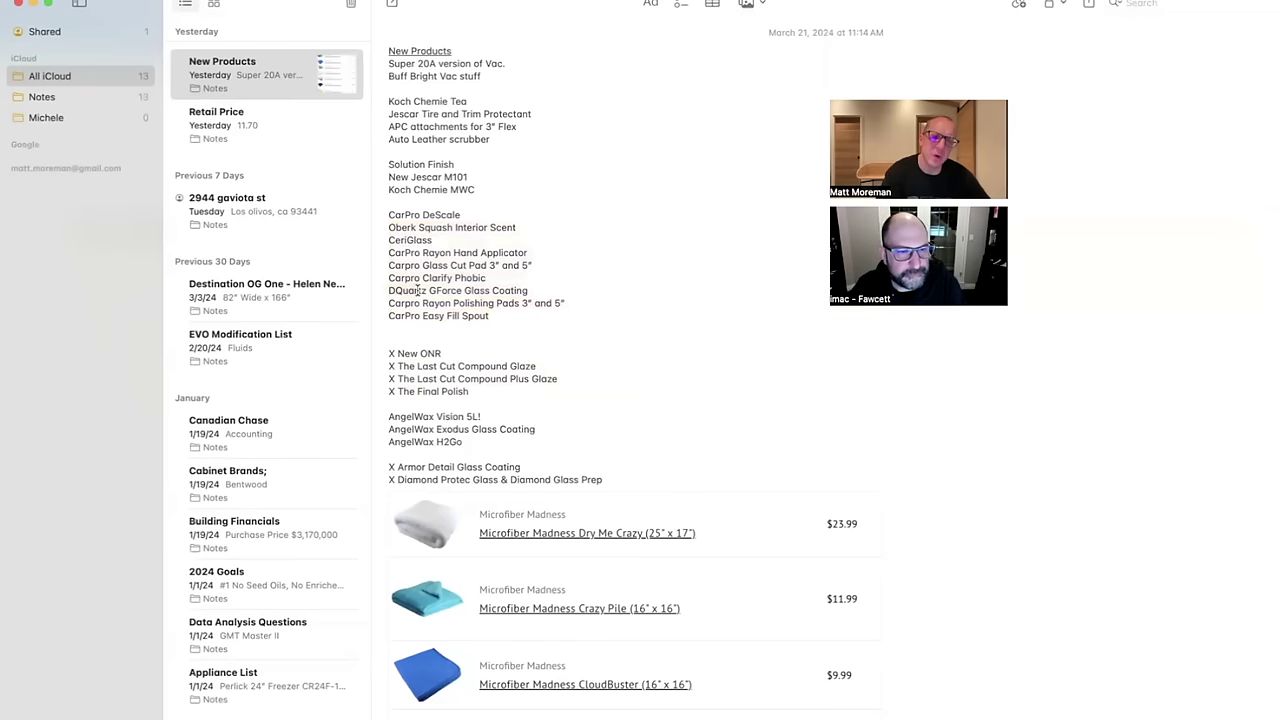
triple_click(418, 290)
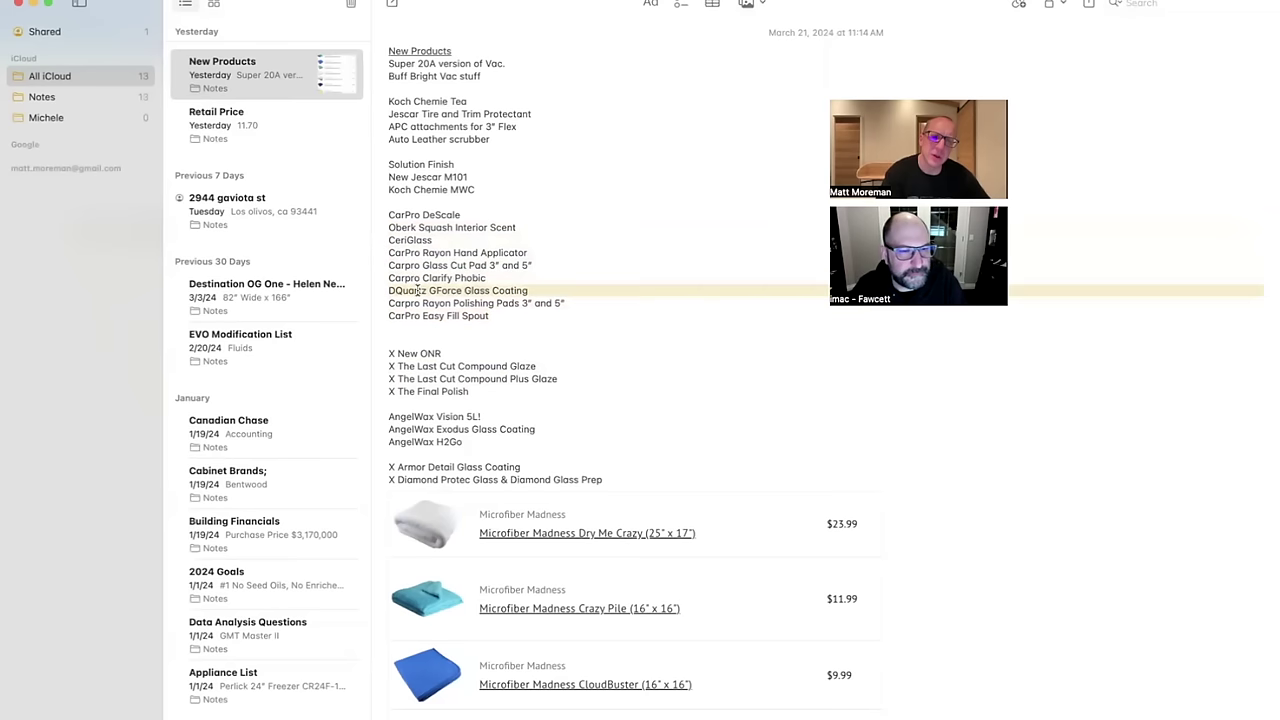
triple_click(460, 276)
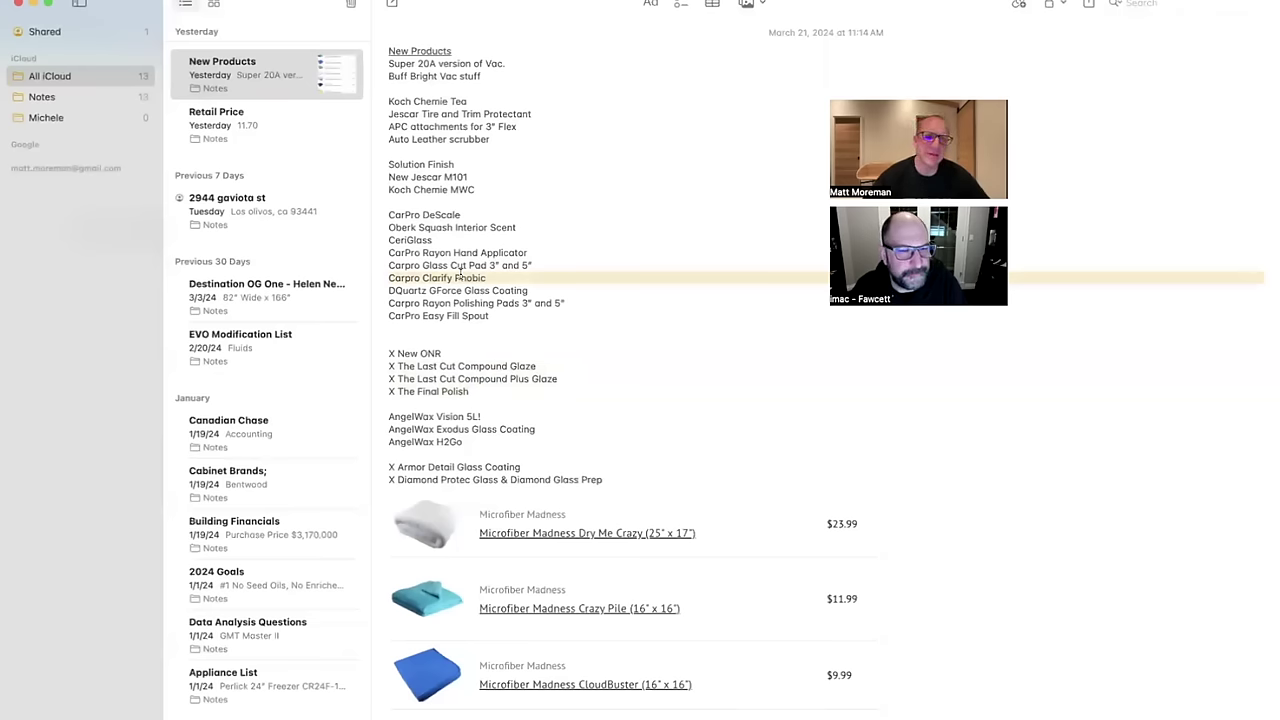
Review the rest of the New Products note, highlighting the Solution Finish and CeriGlass lines and checking the Microfiber Madness items below.
left_click(432, 152)
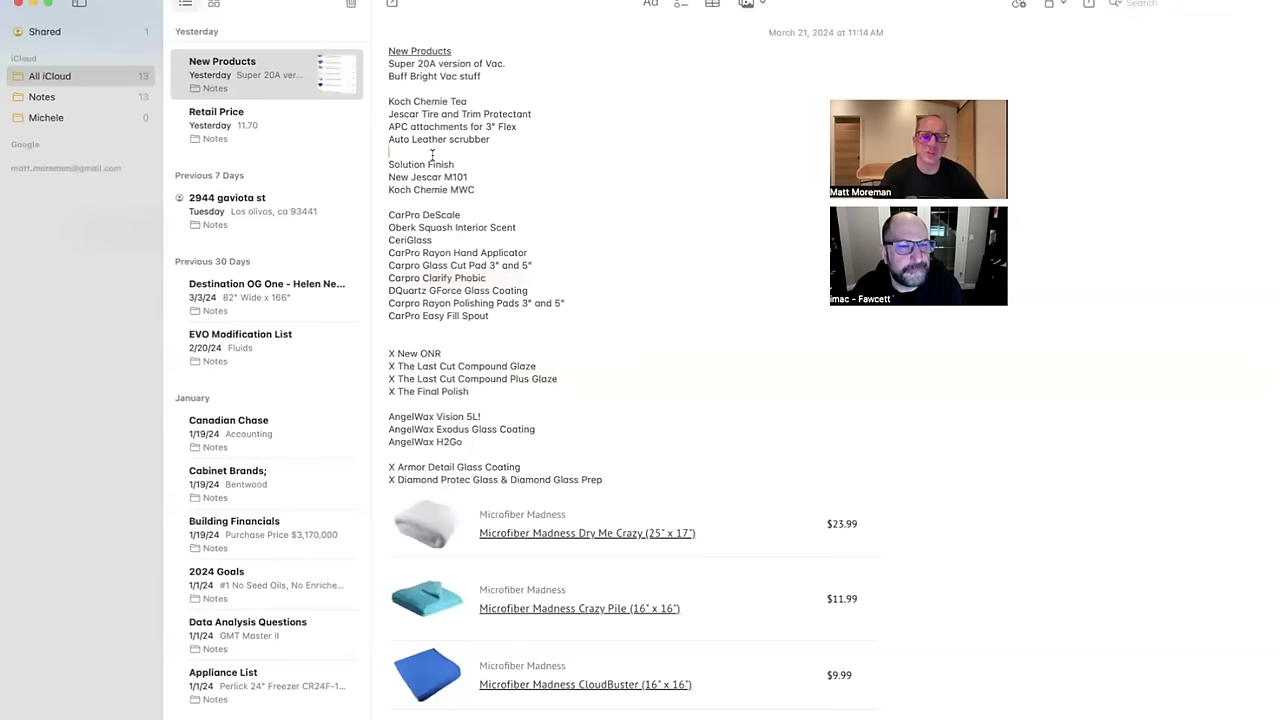
double_click(432, 157)
left_click(432, 156)
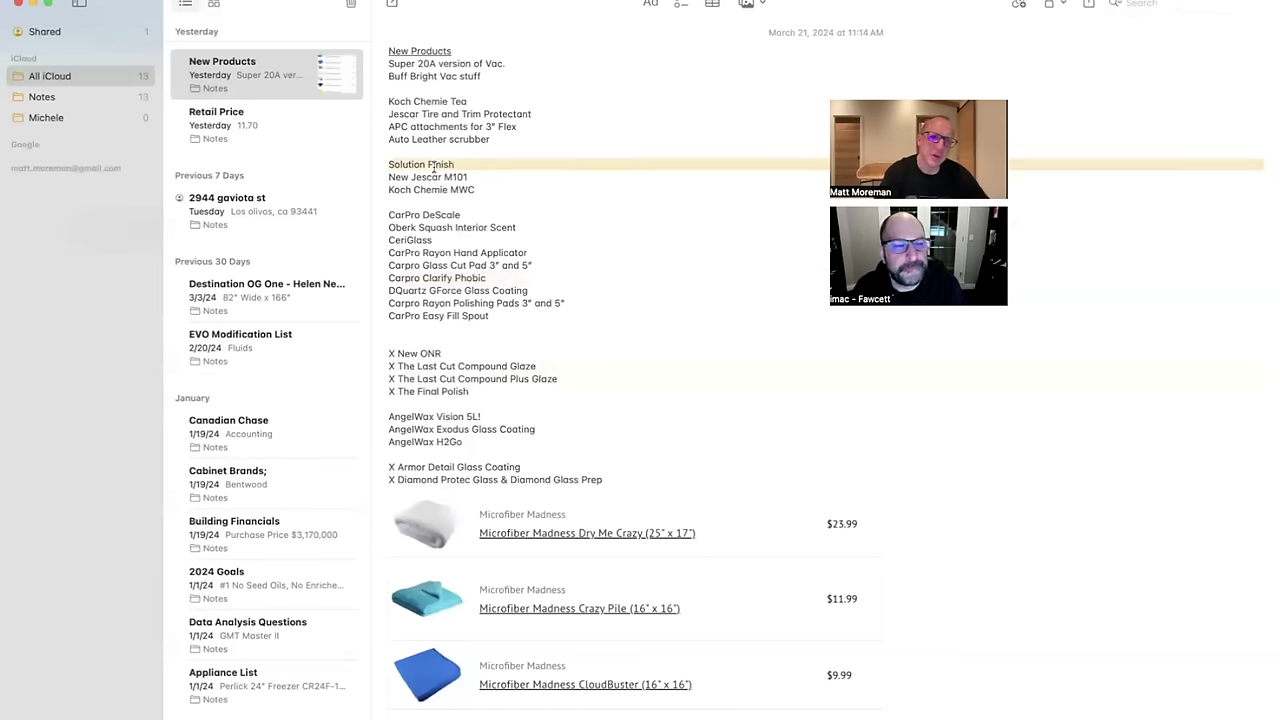
left_click(420, 243)
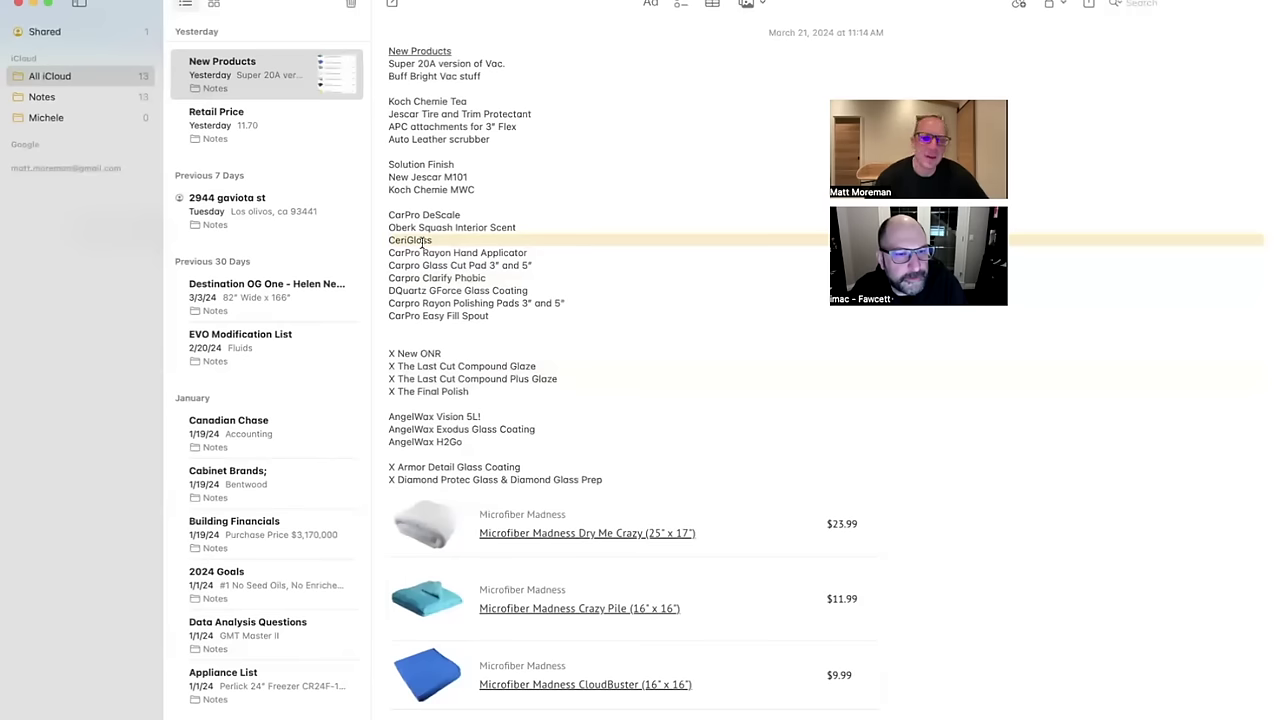
scroll(577, 525, "down", 5)
scroll(574, 528, "down", 10)
scroll(574, 528, "up", 15)
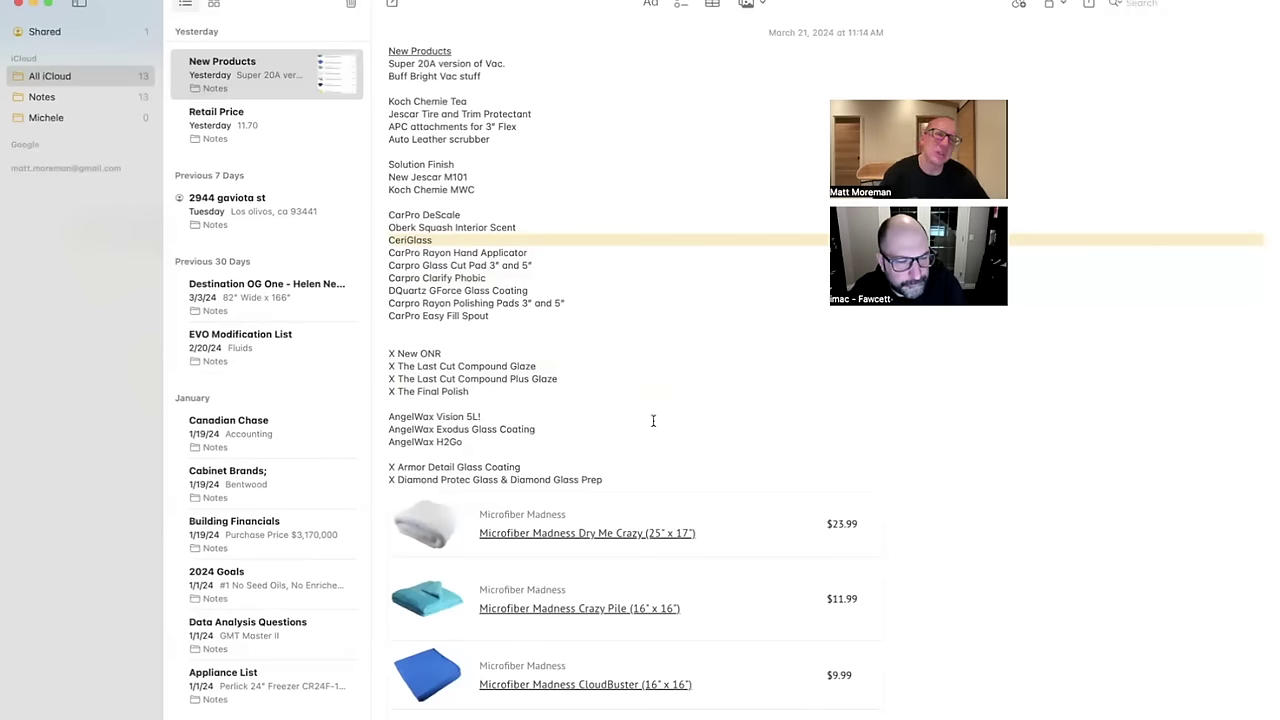
Return from Notes to the Master List spreadsheet and look through its package sheets, from Pressol to Car Washing.
left_click(33, 5)
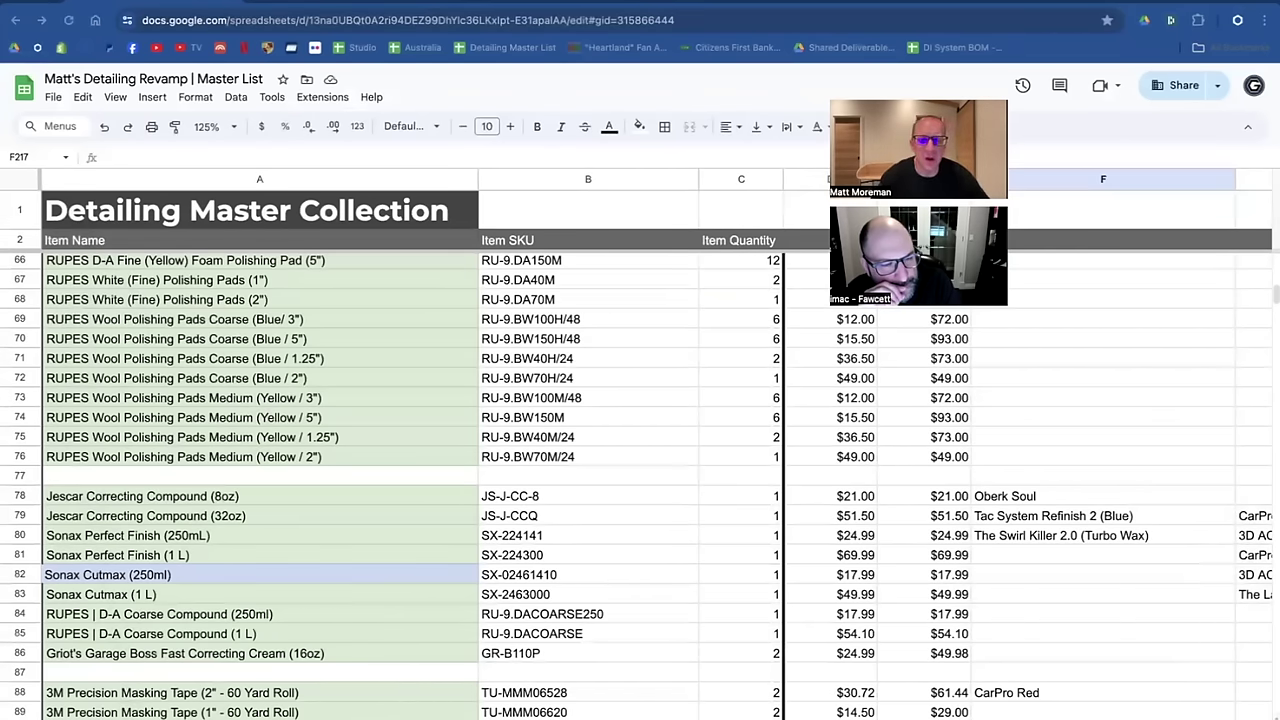
key("ctrl+shift+Page_Down")
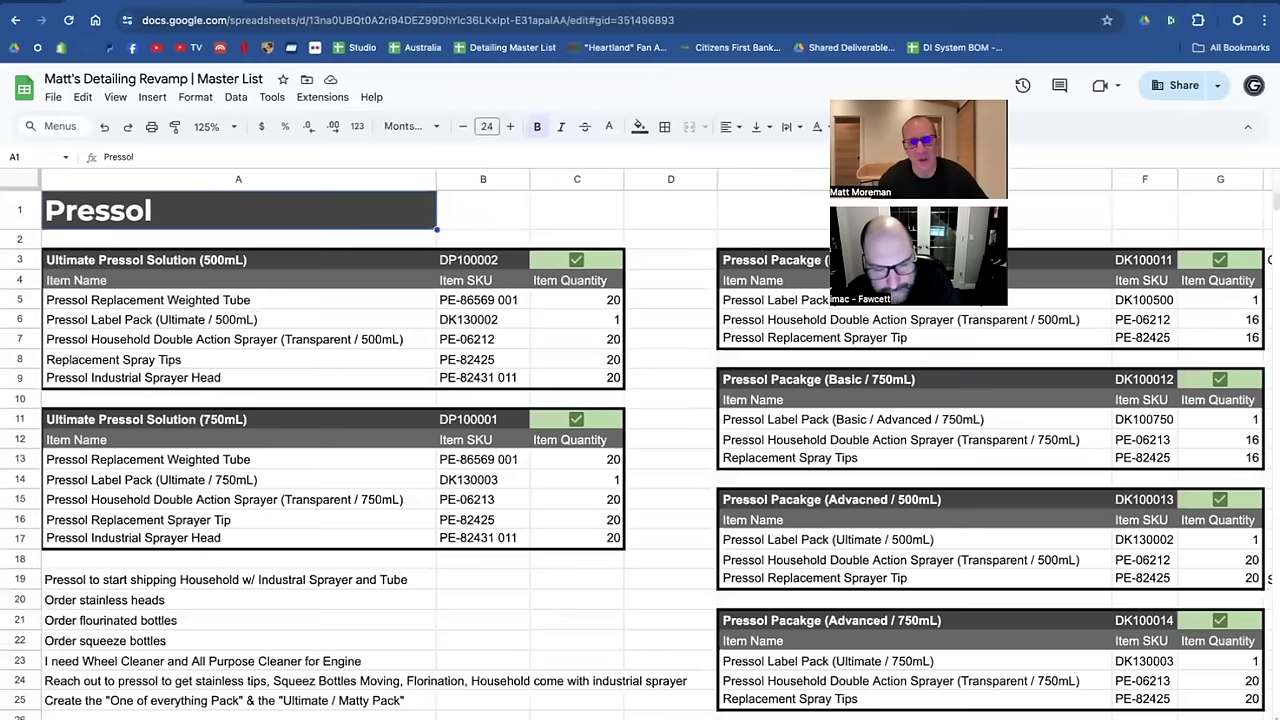
key("ctrl+shift+Page_Up")
key("ctrl+shift+Page_Down")
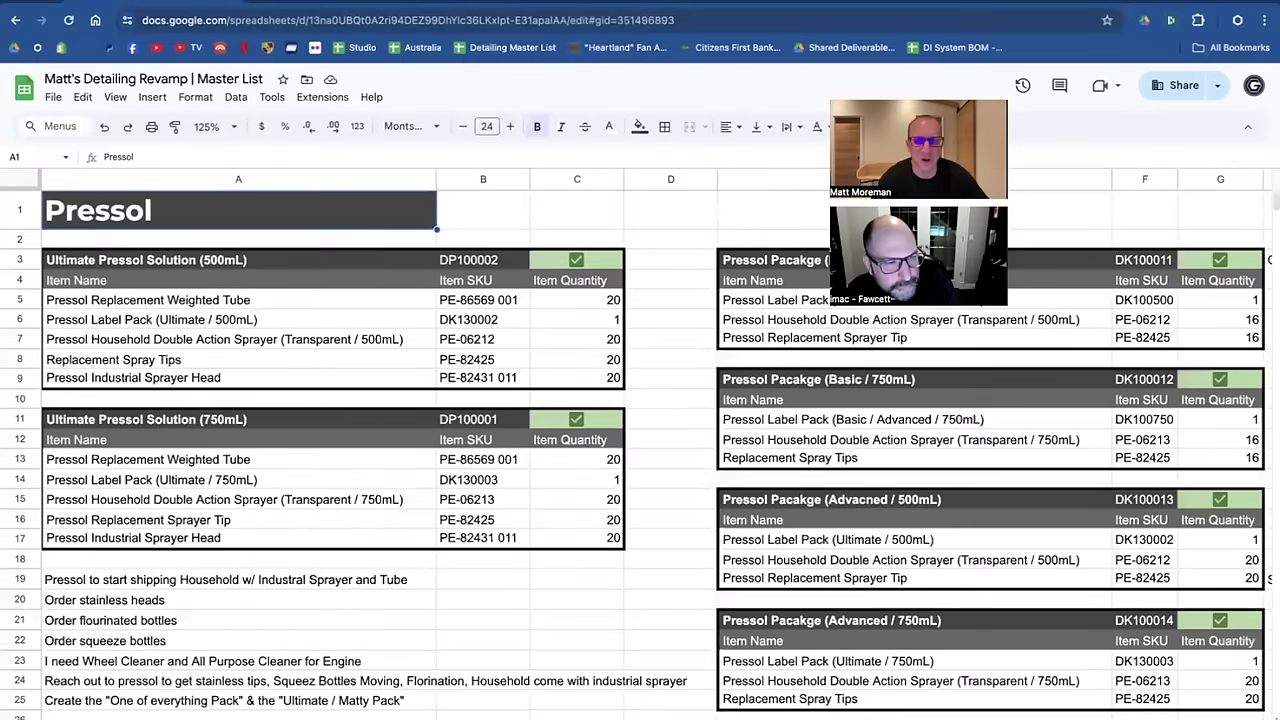
key("ctrl+shift+Page_Down")
key("ctrl+shift+Page_Down")
key("ctrl+shift+Page_Down")
key("ctrl+shift+Page_Down")
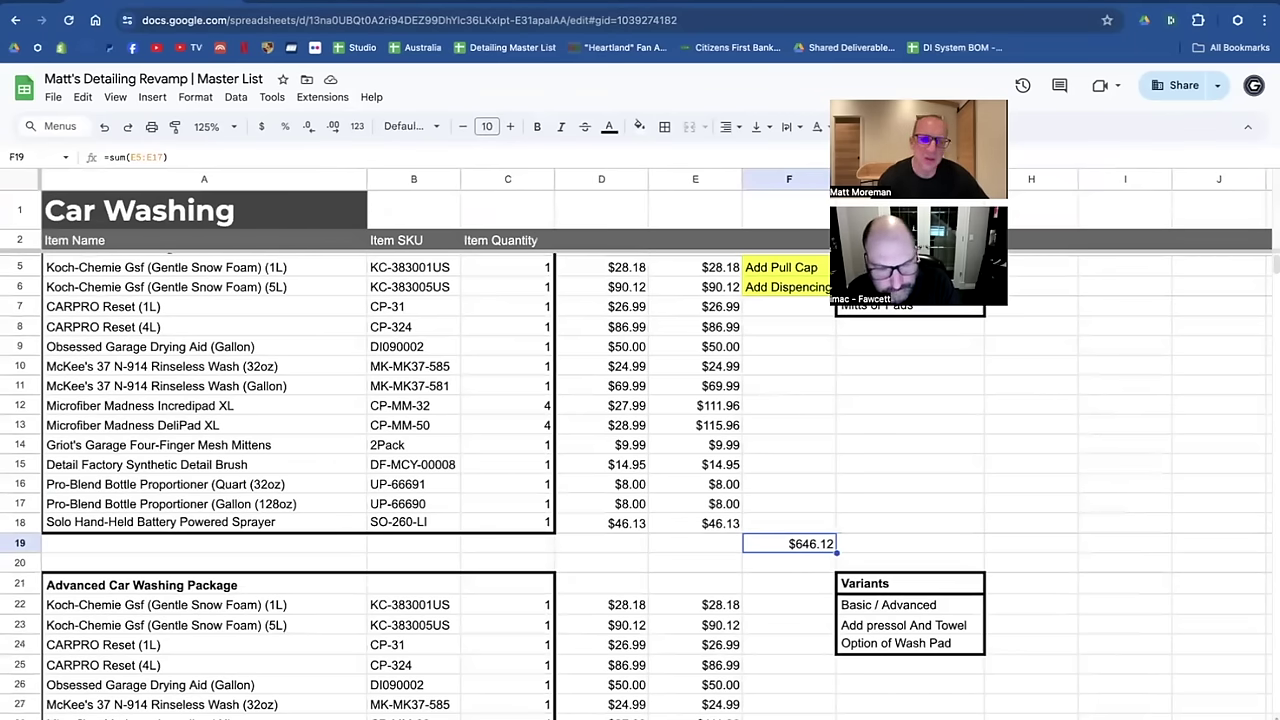
Switch to the Obsessed Garage store page and display the Detailing categories under Shop Garage.
key("ctrl+shift+Page_Down")
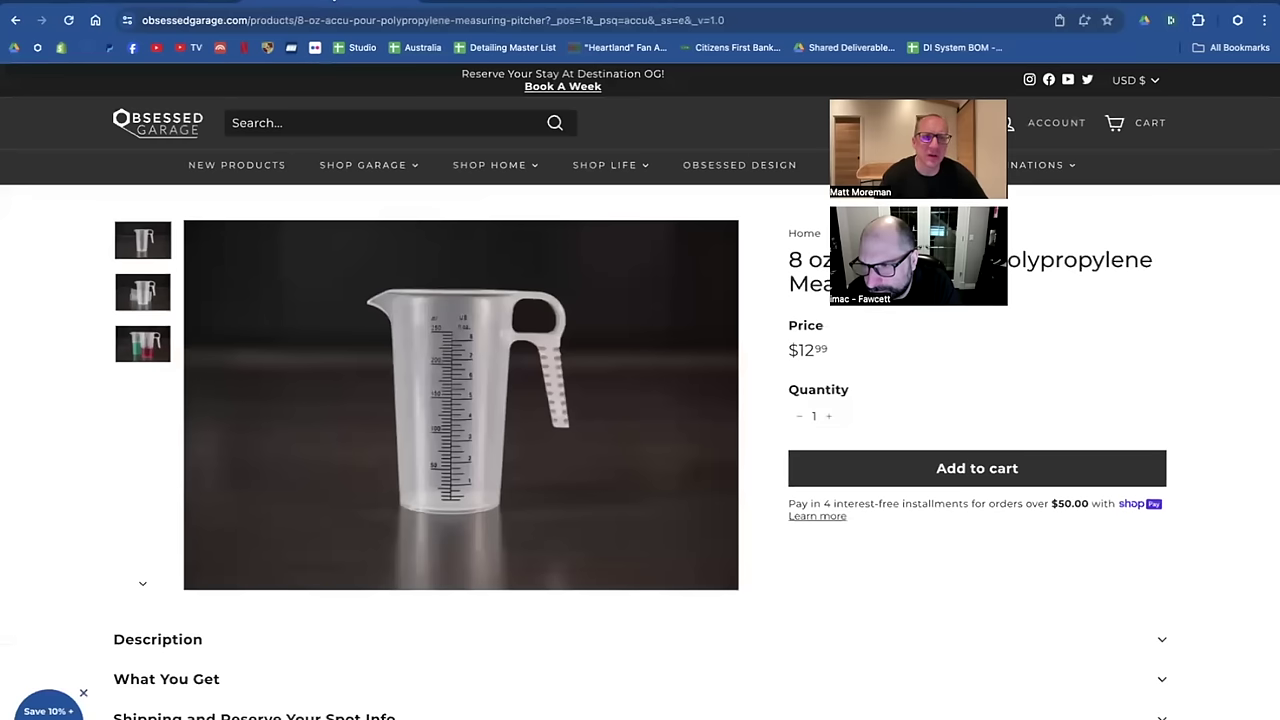
mouse_move(376, 164)
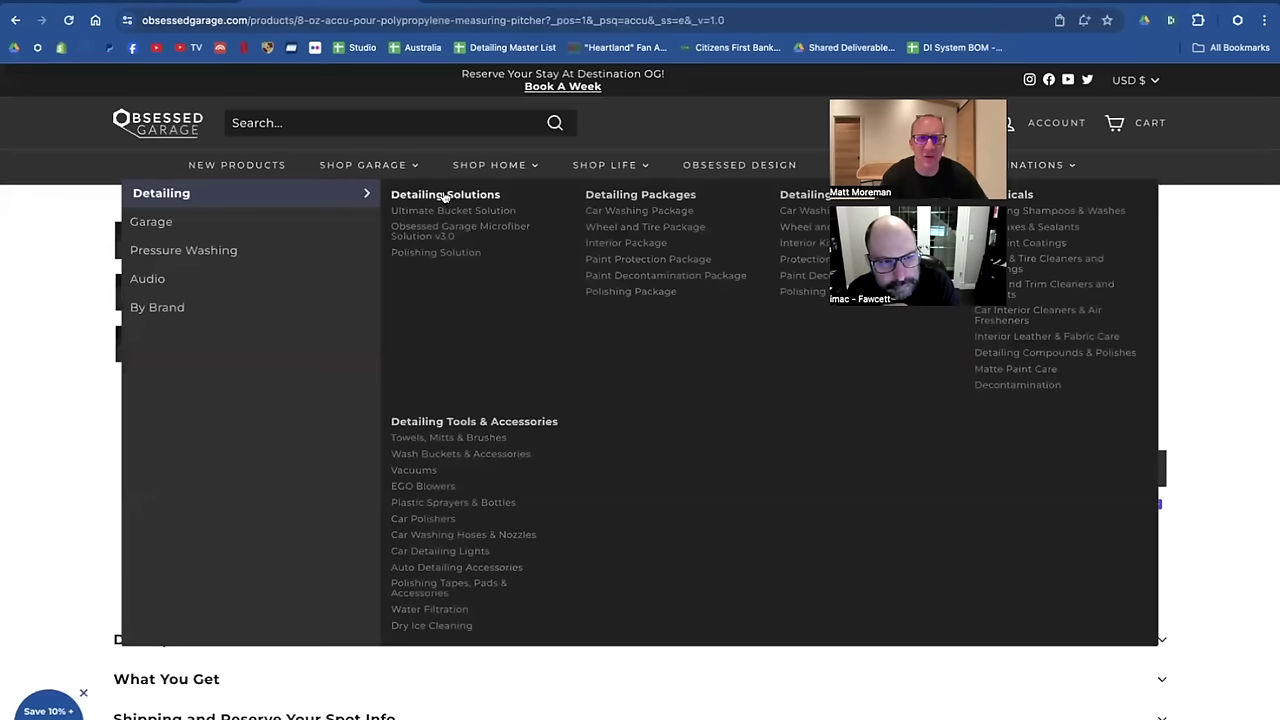